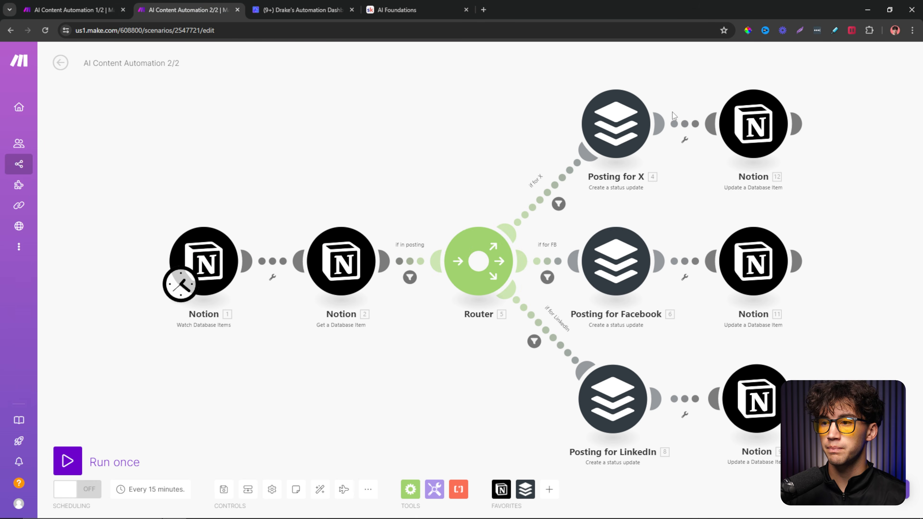
- Look over the AI Content Automation 2/2 and 1/2 scenarios in Make, and switch to the Notion dashboard
{"action": "left_click_drag", "start_coordinate": [482, 164], "coordinate": [450, 161]}
{"action": "scroll", "coordinate": [450, 160], "scroll_direction": "down", "scroll_amount": 4}
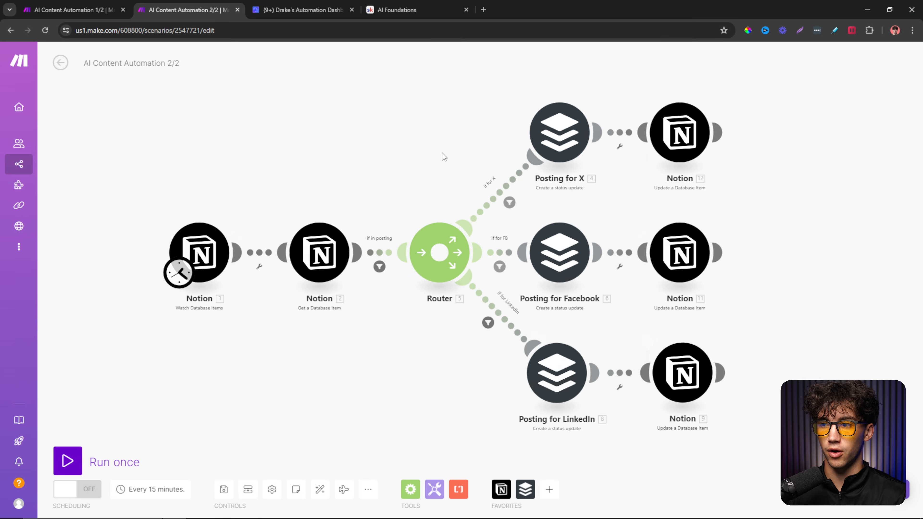
{"action": "left_click", "coordinate": [58, 7]}
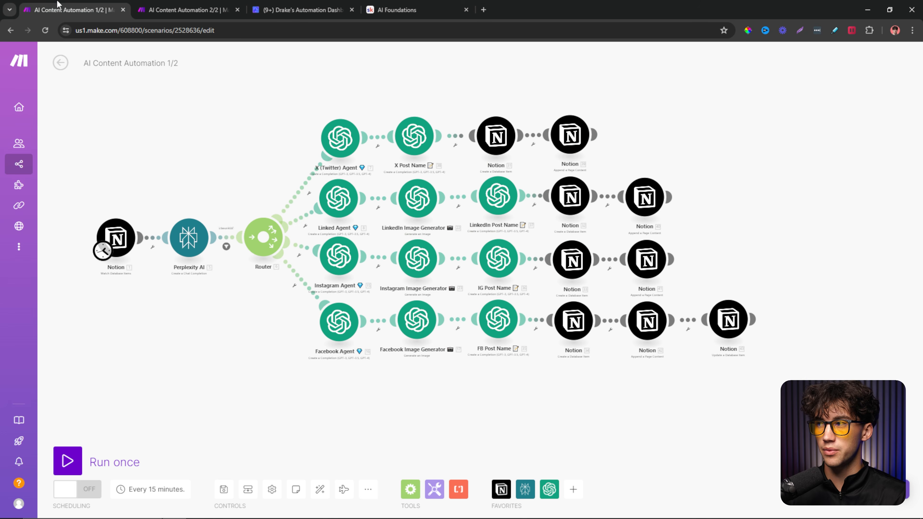
{"action": "left_click_drag", "start_coordinate": [797, 141], "coordinate": [806, 166]}
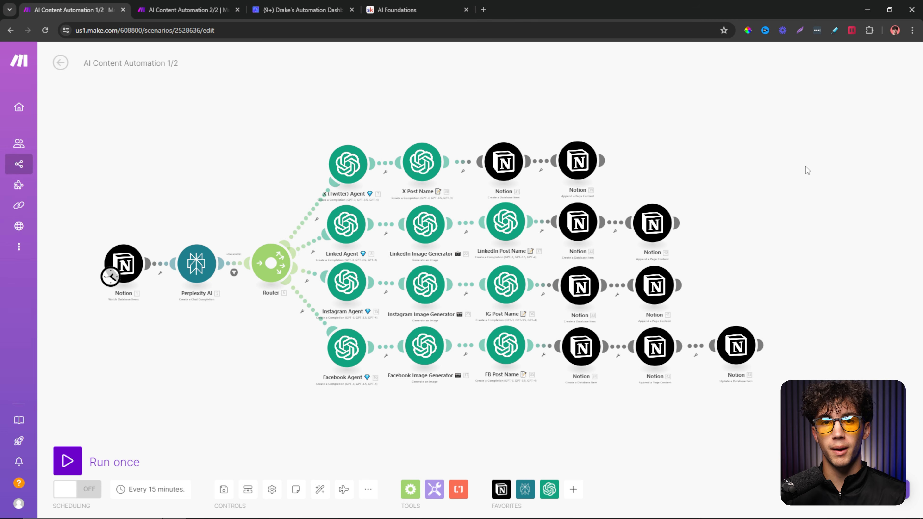
{"action": "left_click", "coordinate": [255, 6]}
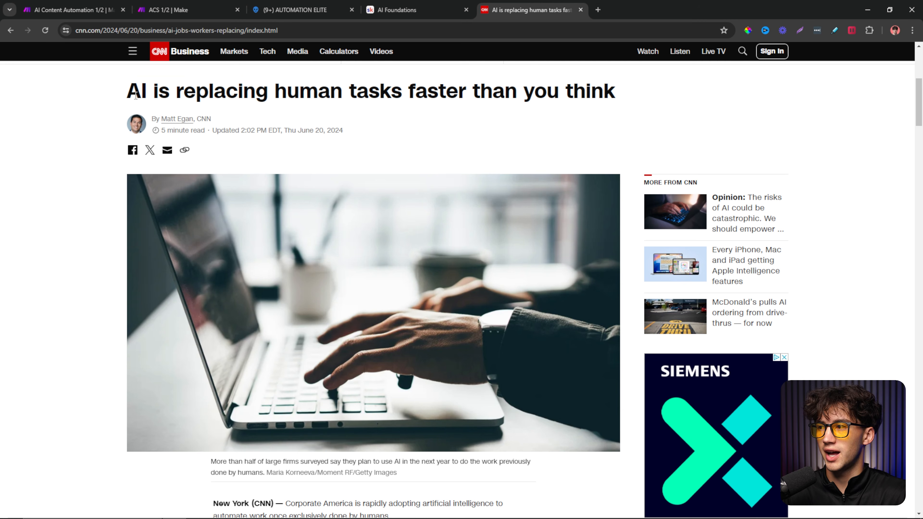
- Copy the web address of the CNN article "AI is replacing human tasks faster than you think"
{"action": "left_click_drag", "start_coordinate": [136, 95], "coordinate": [614, 95]}
{"action": "left_click", "coordinate": [636, 96]}
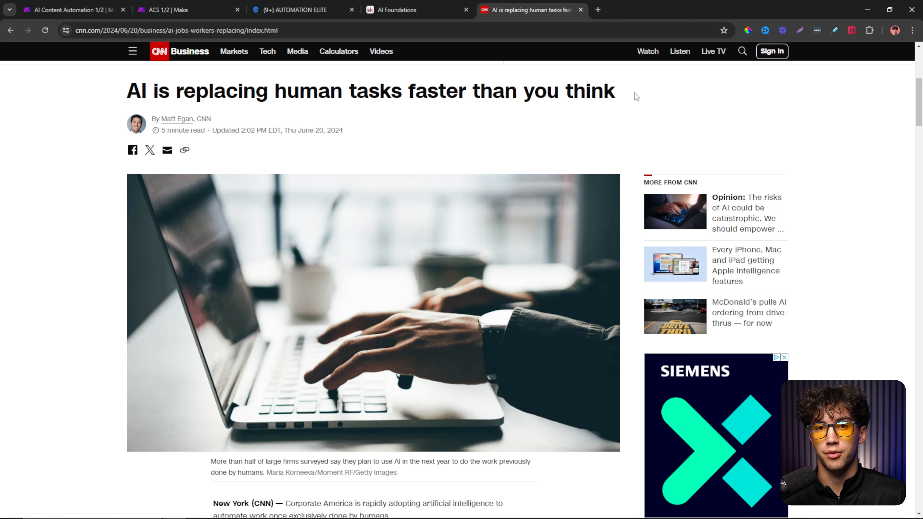
{"action": "scroll", "coordinate": [875, 218], "scroll_direction": "down", "scroll_amount": 15}
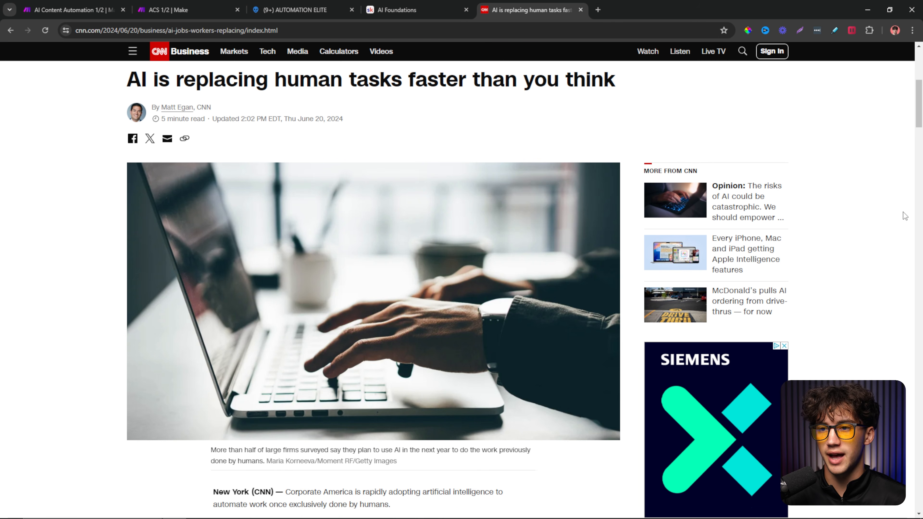
{"action": "scroll", "coordinate": [875, 219], "scroll_direction": "up", "scroll_amount": 15}
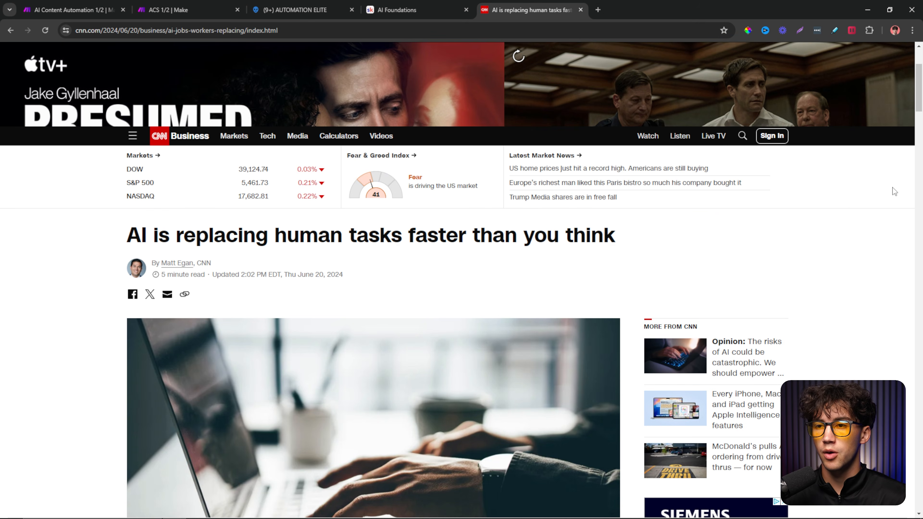
{"action": "left_click", "coordinate": [178, 32]}
{"action": "key", "text": "ctrl+c"}
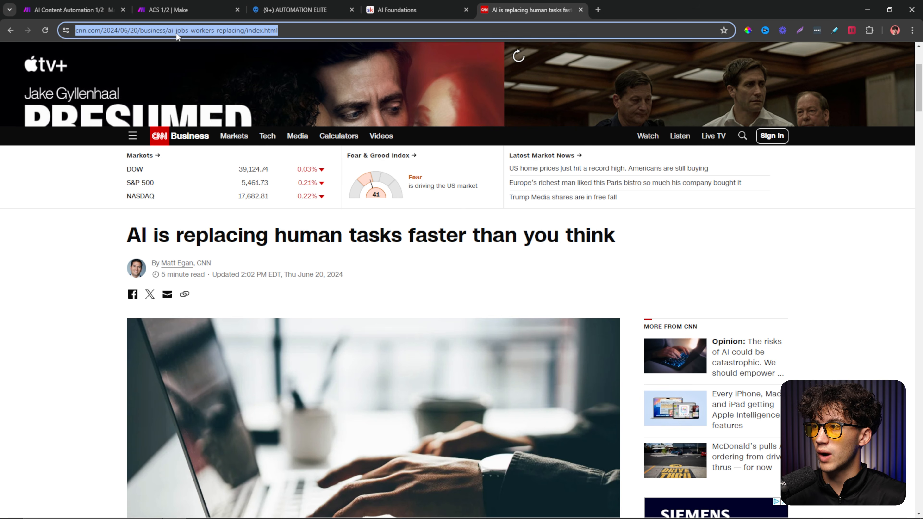
{"action": "left_click", "coordinate": [336, 8]}
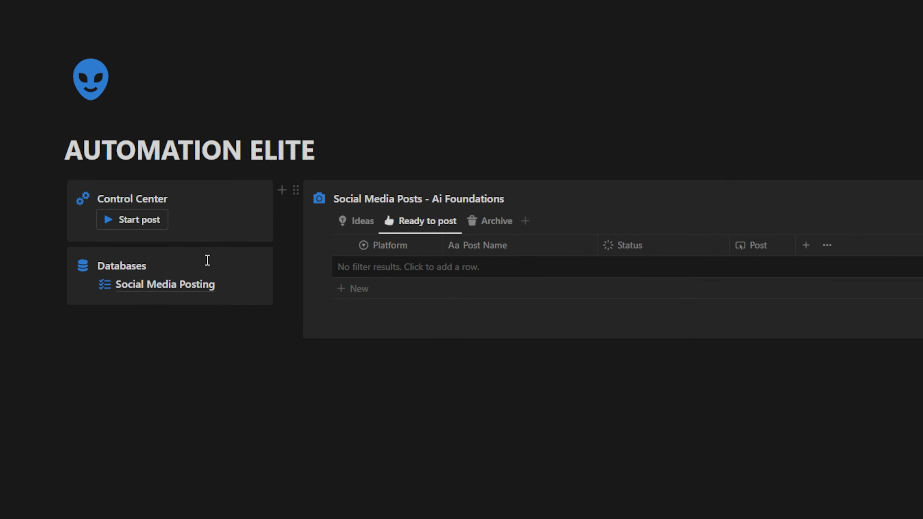
{"action": "left_click", "coordinate": [144, 229]}
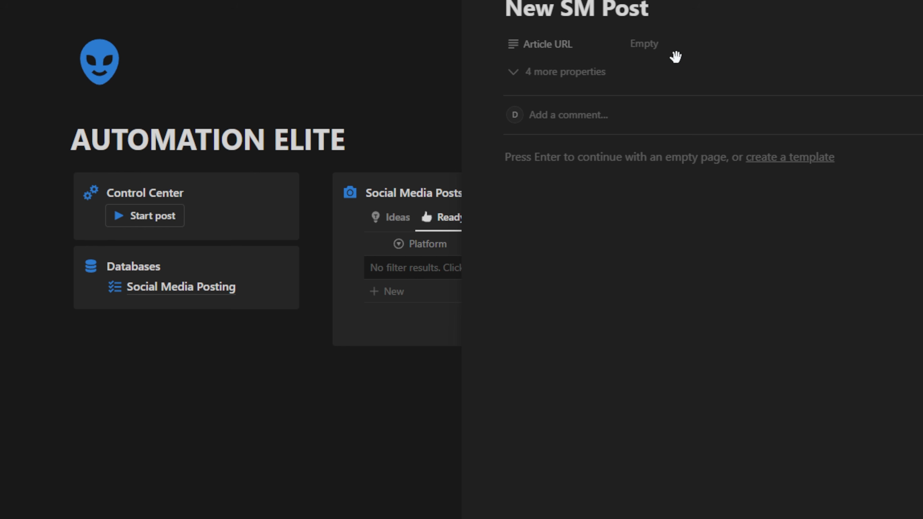
{"action": "left_click", "coordinate": [690, 46]}
{"action": "key", "text": "ctrl+v"}
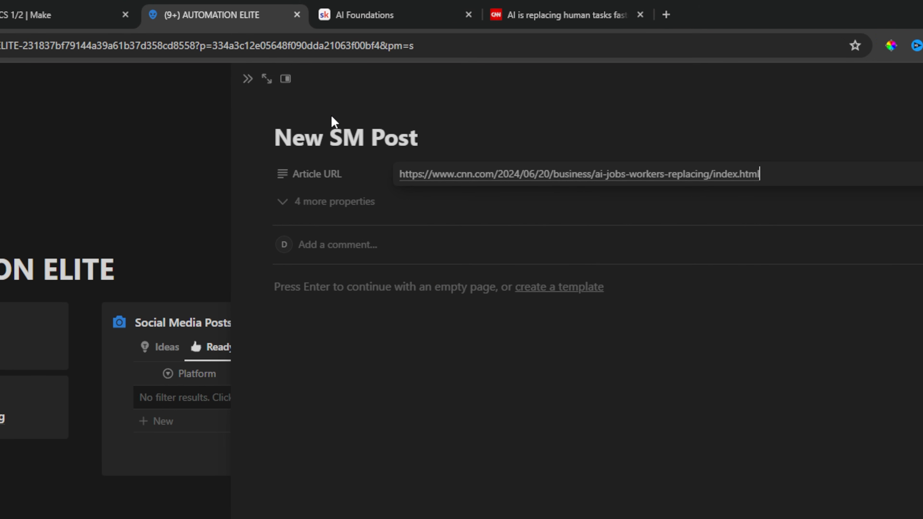
{"action": "left_click", "coordinate": [250, 80]}
{"action": "left_click", "coordinate": [271, 73]}
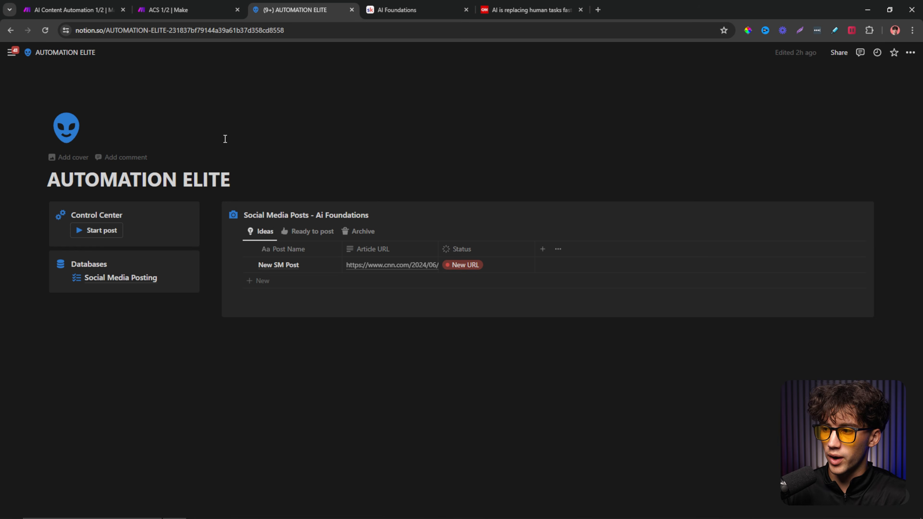
- Look over the ACS 1/2 scenario in Make alongside the New SM Post entry in Notion's Ideas view
{"action": "left_click", "coordinate": [171, 10]}
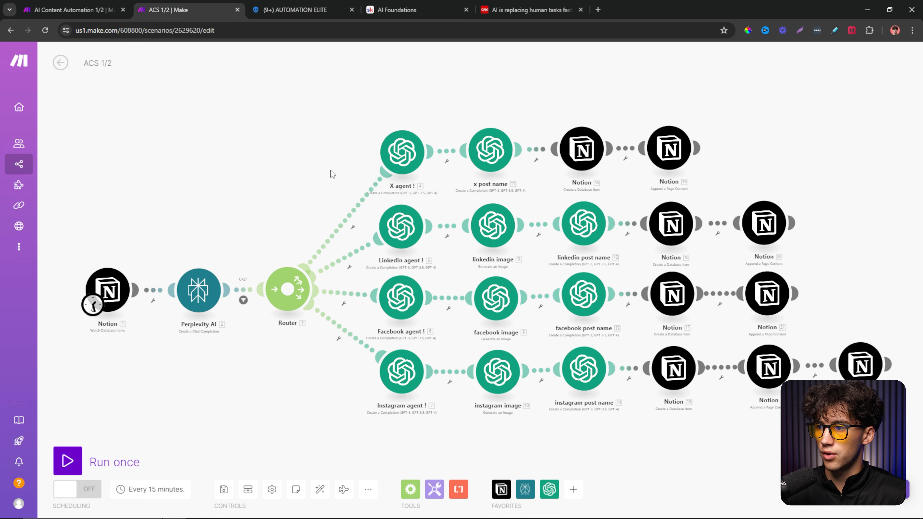
{"action": "left_click_drag", "start_coordinate": [262, 161], "coordinate": [263, 138]}
{"action": "left_click", "coordinate": [310, 12]}
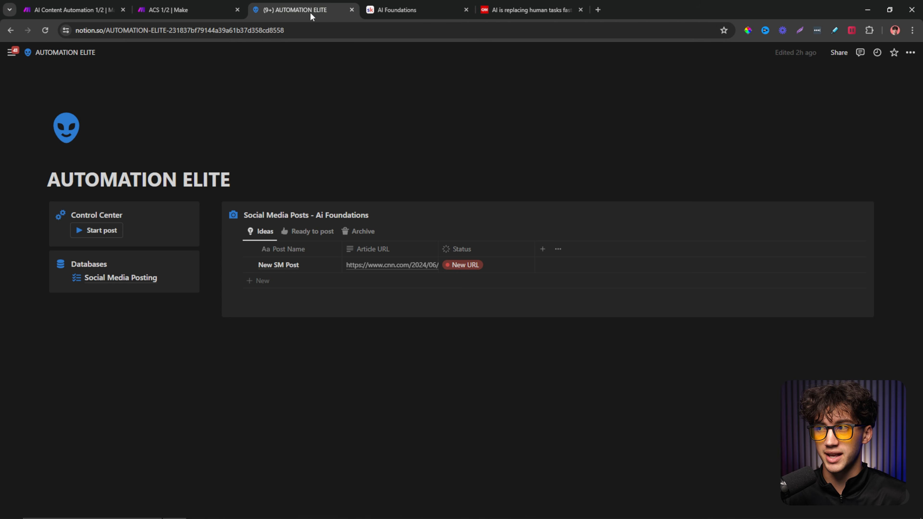
{"action": "left_click", "coordinate": [179, 8]}
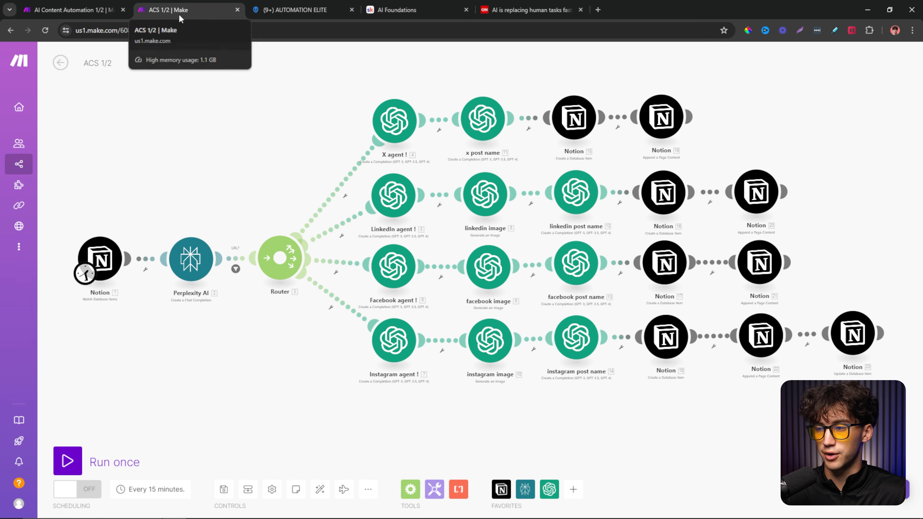
- Review the run frequency options in the ACS 1/2 scenario's schedule settings and close them without changes
{"action": "scroll", "coordinate": [311, 118], "scroll_direction": "down", "scroll_amount": 3}
{"action": "left_click", "coordinate": [159, 497]}
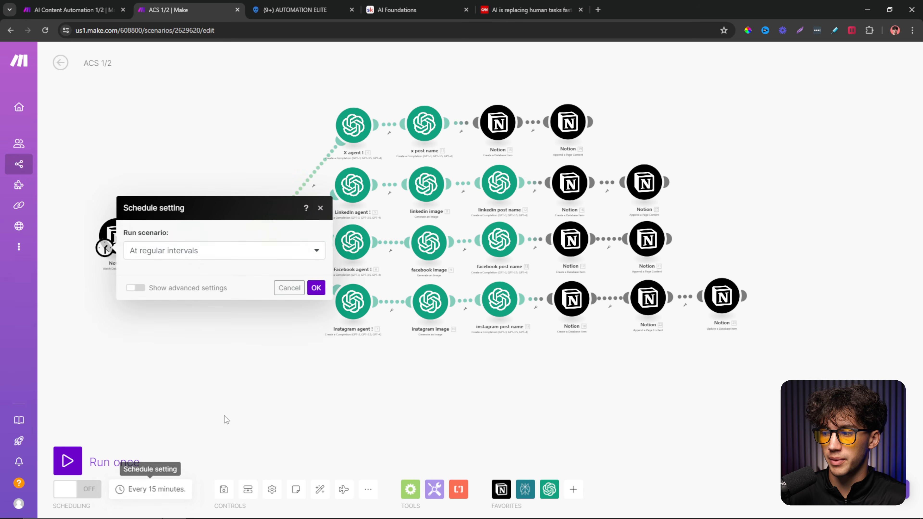
{"action": "left_click", "coordinate": [205, 196]}
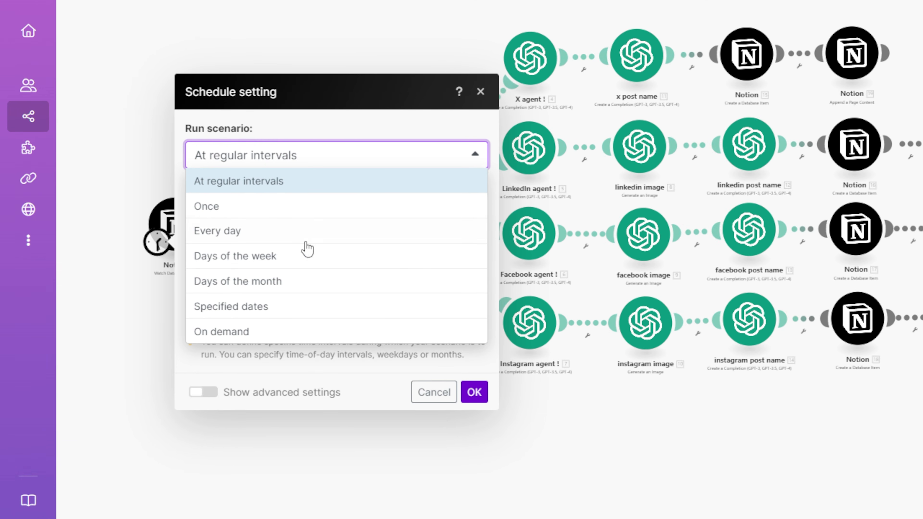
{"action": "left_click", "coordinate": [481, 92]}
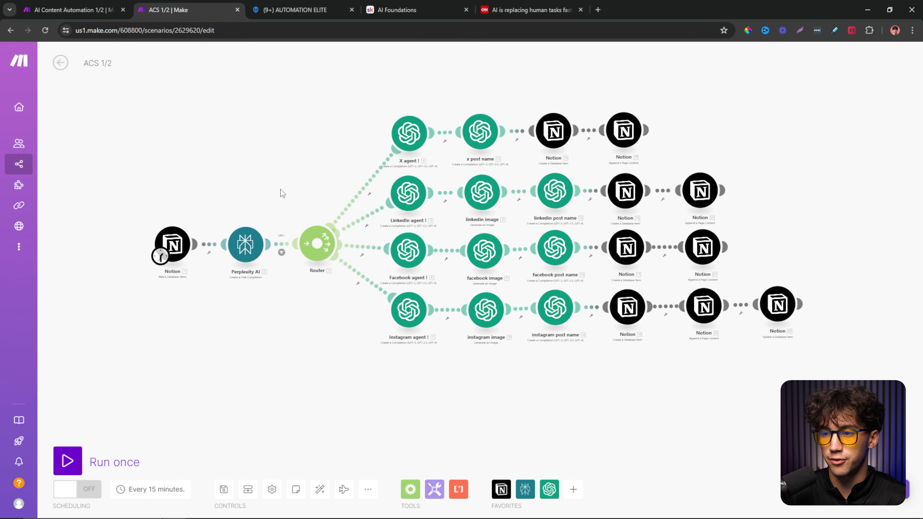
- Run the ACS 1/2 scenario once
{"action": "scroll", "coordinate": [272, 184], "scroll_direction": "up", "scroll_amount": 2}
{"action": "left_click_drag", "start_coordinate": [325, 135], "coordinate": [289, 131]}
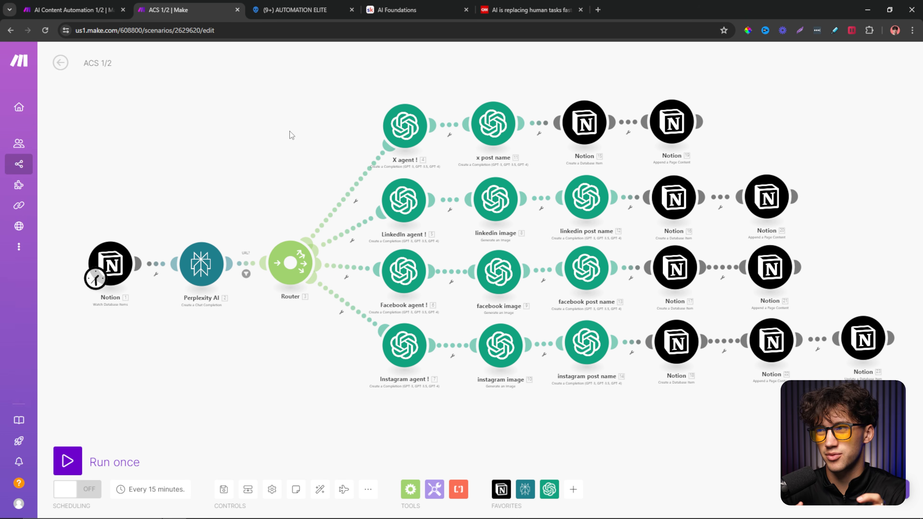
{"action": "left_click_drag", "start_coordinate": [290, 131], "coordinate": [260, 126]}
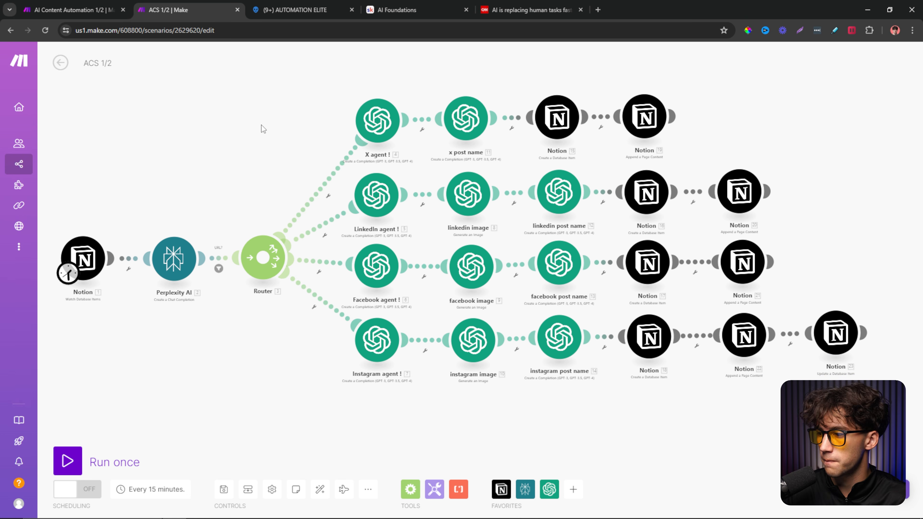
{"action": "left_click", "coordinate": [67, 461]}
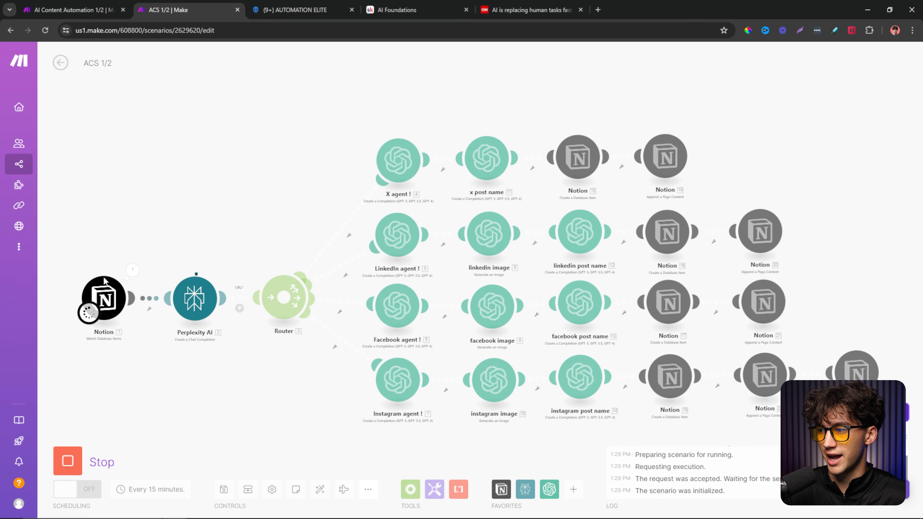
- Check the New SM Post entry's article URL and status in Notion and return to the running Make scenario
{"action": "scroll", "coordinate": [82, 281], "scroll_direction": "up", "scroll_amount": 4}
{"action": "left_click", "coordinate": [295, 10]}
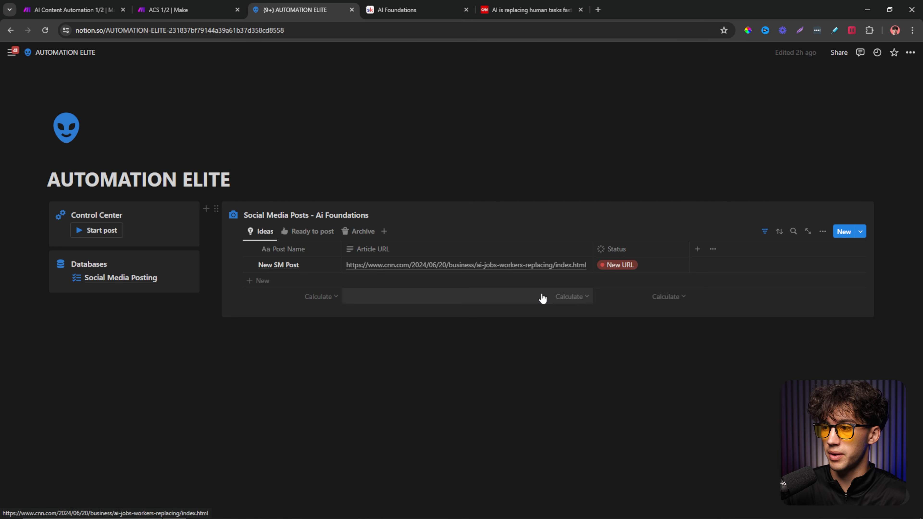
{"action": "left_click", "coordinate": [193, 11]}
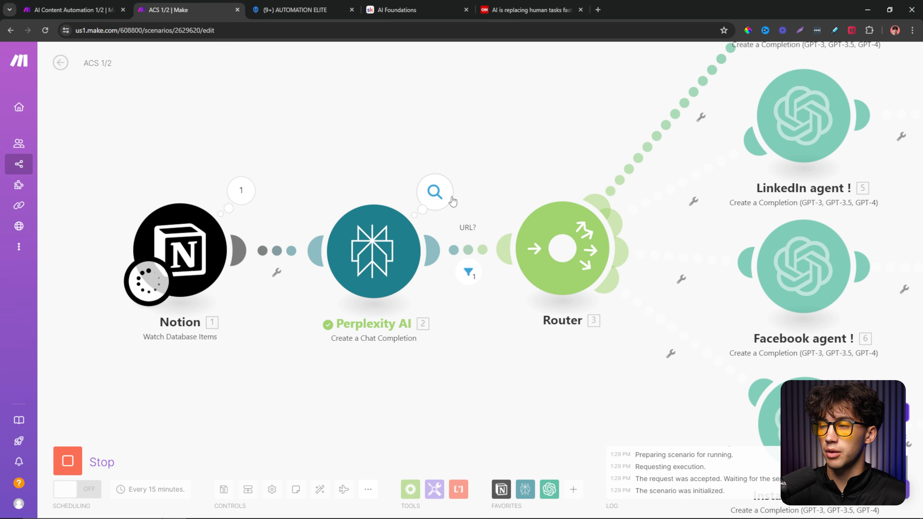
- Inspect the Perplexity AI module's run output, expanding the message content to read the article summary
{"action": "left_click", "coordinate": [435, 191]}
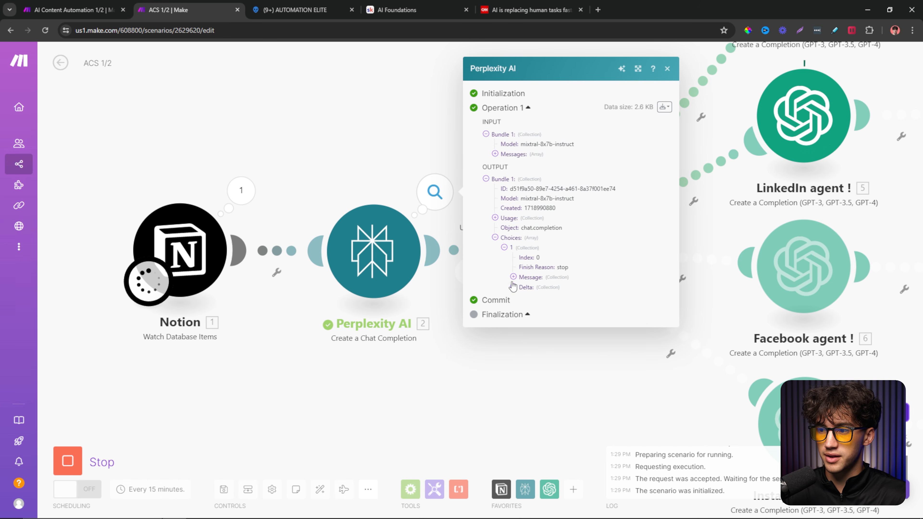
{"action": "left_click", "coordinate": [514, 290]}
{"action": "left_click", "coordinate": [522, 287]}
{"action": "scroll", "coordinate": [571, 254], "scroll_direction": "down", "scroll_amount": 5}
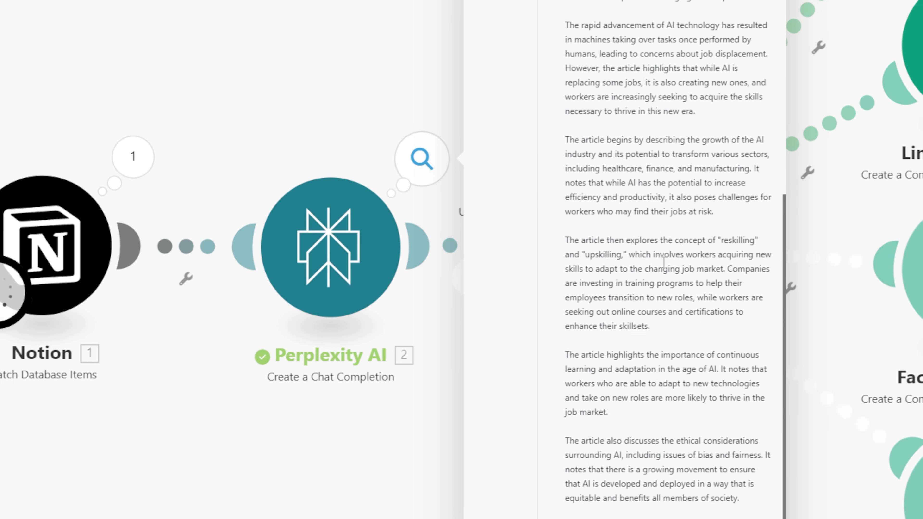
{"action": "scroll", "coordinate": [663, 261], "scroll_direction": "down", "scroll_amount": 3}
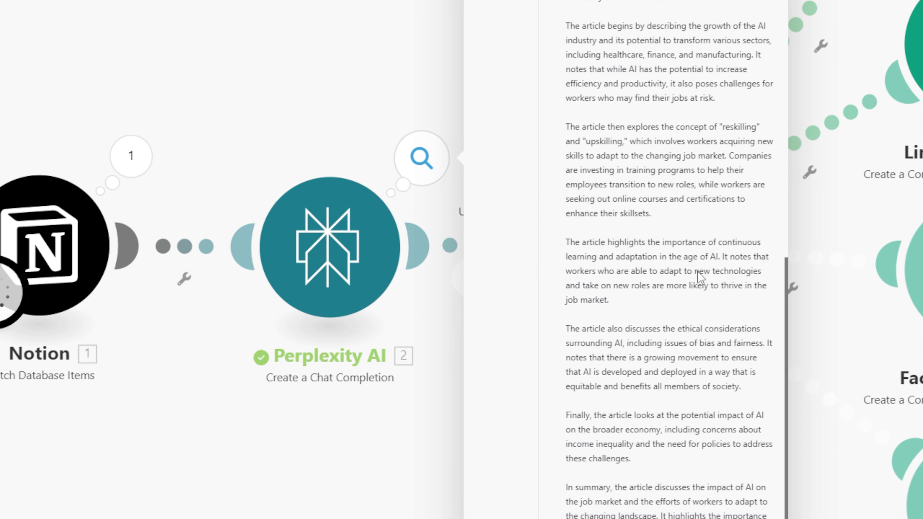
{"action": "scroll", "coordinate": [691, 232], "scroll_direction": "up", "scroll_amount": 6}
{"action": "scroll", "coordinate": [681, 187], "scroll_direction": "up", "scroll_amount": 1}
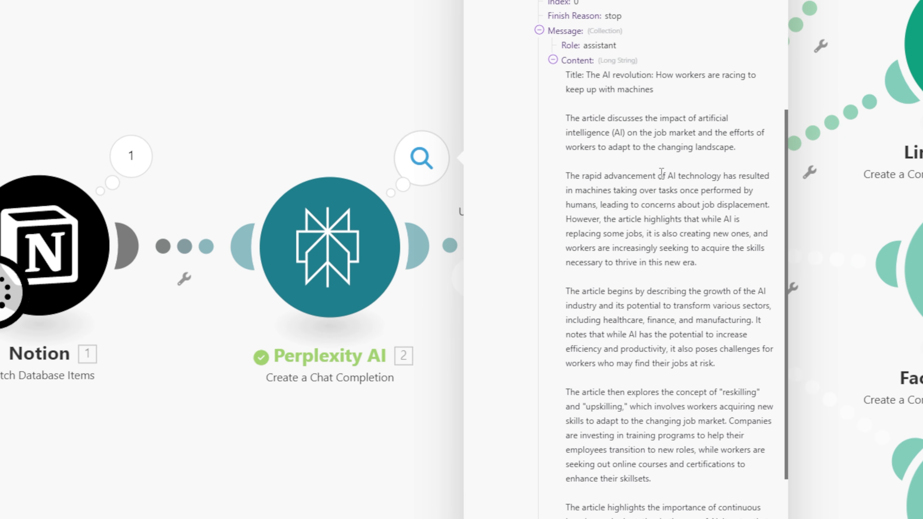
{"action": "left_click", "coordinate": [768, 1]}
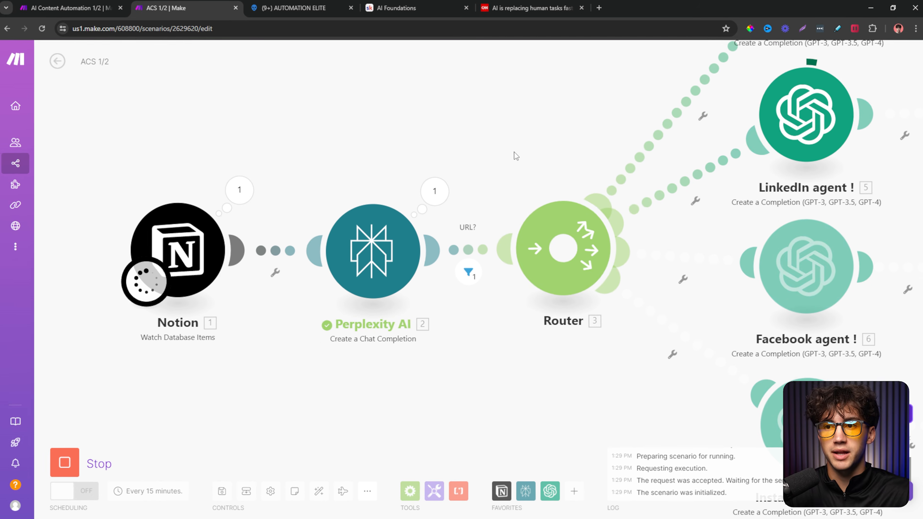
- Follow the run's progress through the X, LinkedIn and Facebook branches after the router
{"action": "left_click_drag", "start_coordinate": [540, 101], "coordinate": [460, 123]}
{"action": "scroll", "coordinate": [460, 169], "scroll_direction": "down", "scroll_amount": 3}
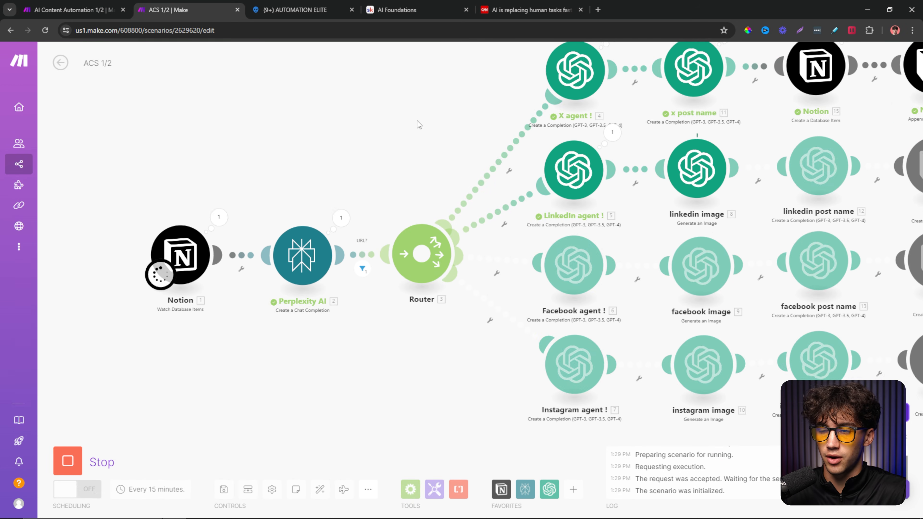
{"action": "scroll", "coordinate": [364, 127], "scroll_direction": "down", "scroll_amount": 2}
{"action": "left_click_drag", "start_coordinate": [305, 141], "coordinate": [267, 136]}
{"action": "scroll", "coordinate": [267, 135], "scroll_direction": "up", "scroll_amount": 4}
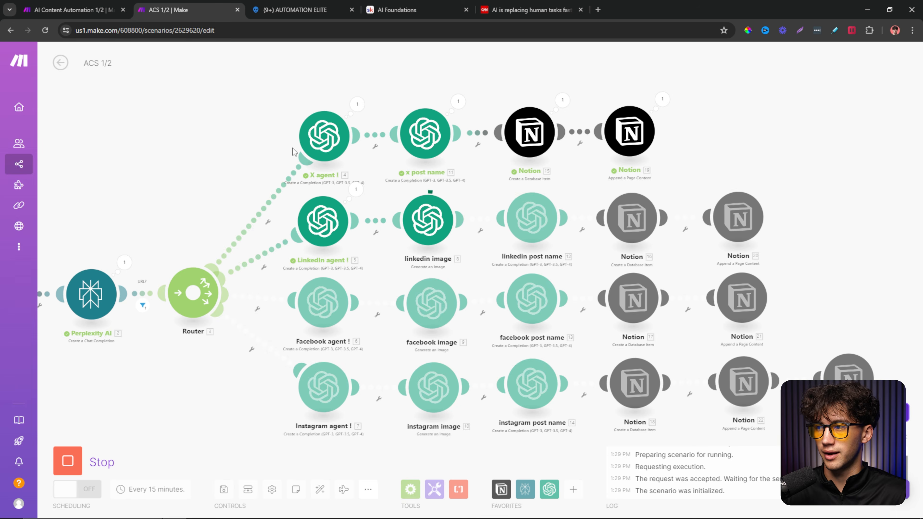
{"action": "scroll", "coordinate": [381, 147], "scroll_direction": "down", "scroll_amount": 2}
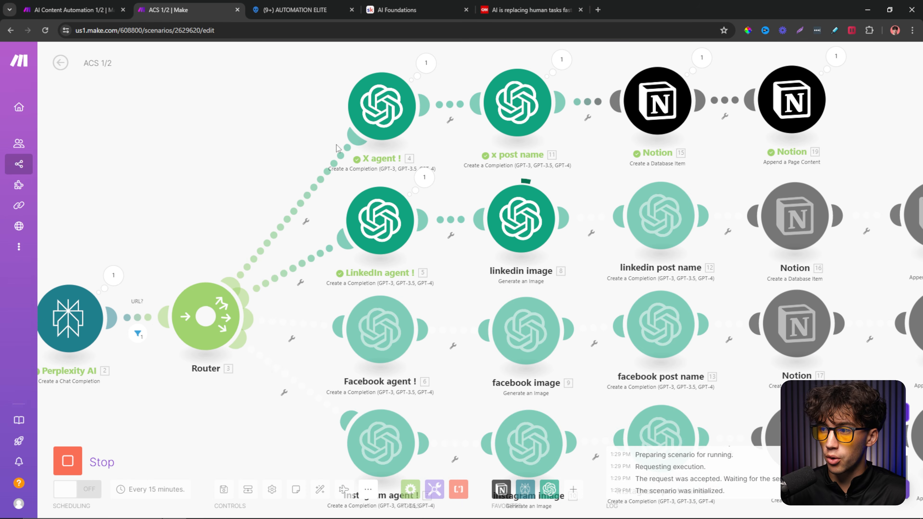
{"action": "left_click_drag", "start_coordinate": [252, 157], "coordinate": [397, 134]}
{"action": "left_click_drag", "start_coordinate": [346, 163], "coordinate": [254, 227]}
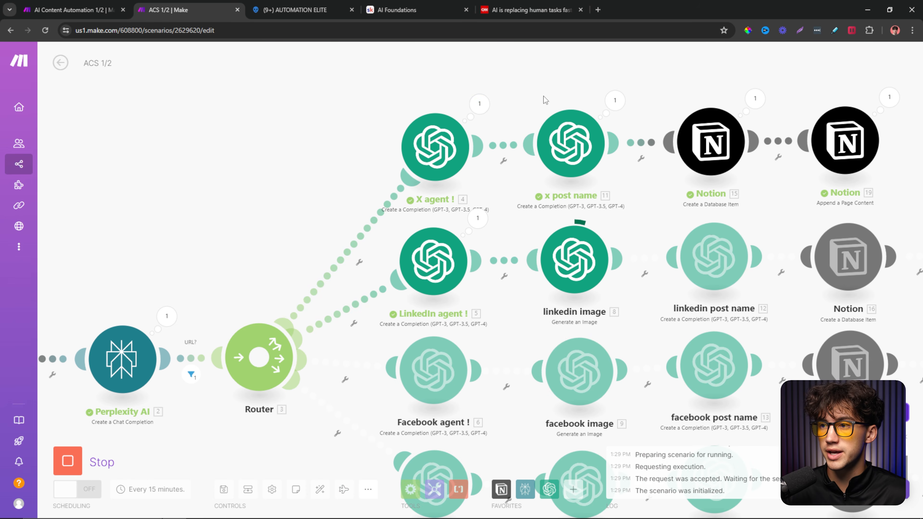
{"action": "left_click_drag", "start_coordinate": [326, 168], "coordinate": [320, 104]}
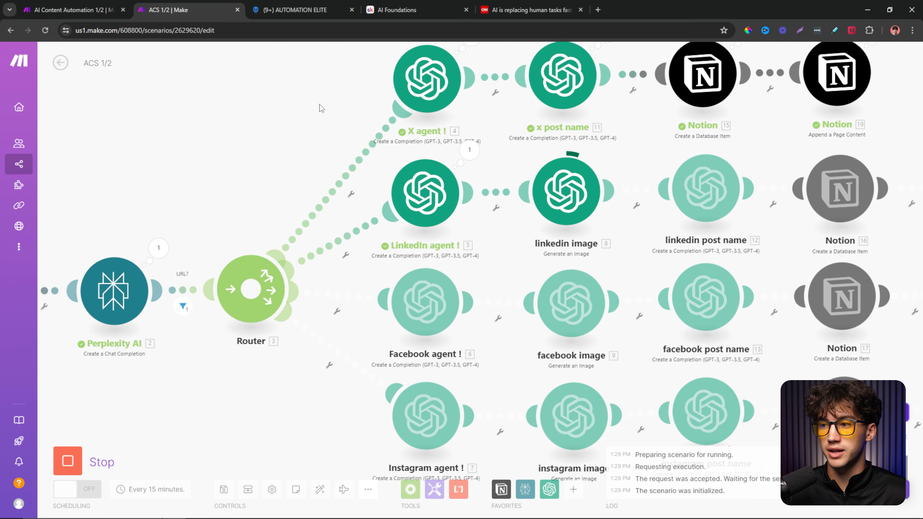
{"action": "left_click_drag", "start_coordinate": [334, 138], "coordinate": [212, 72]}
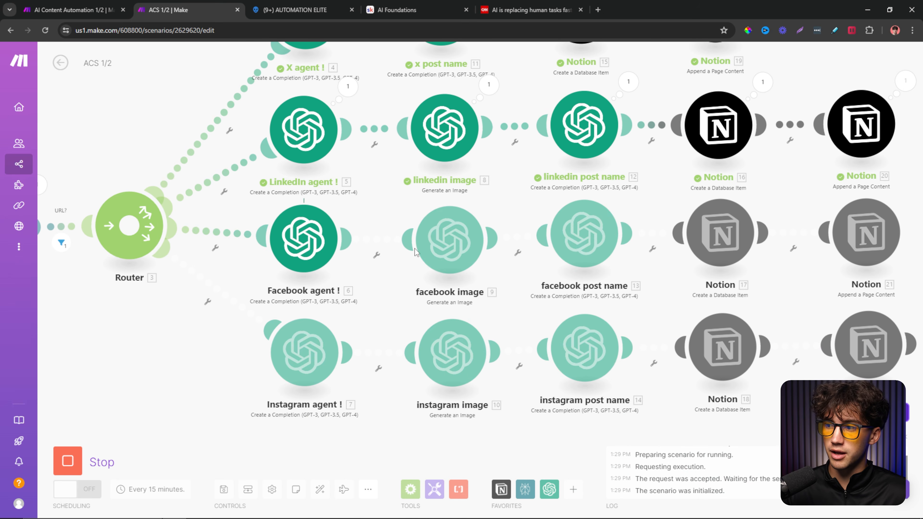
{"action": "scroll", "coordinate": [458, 237], "scroll_direction": "up", "scroll_amount": 1}
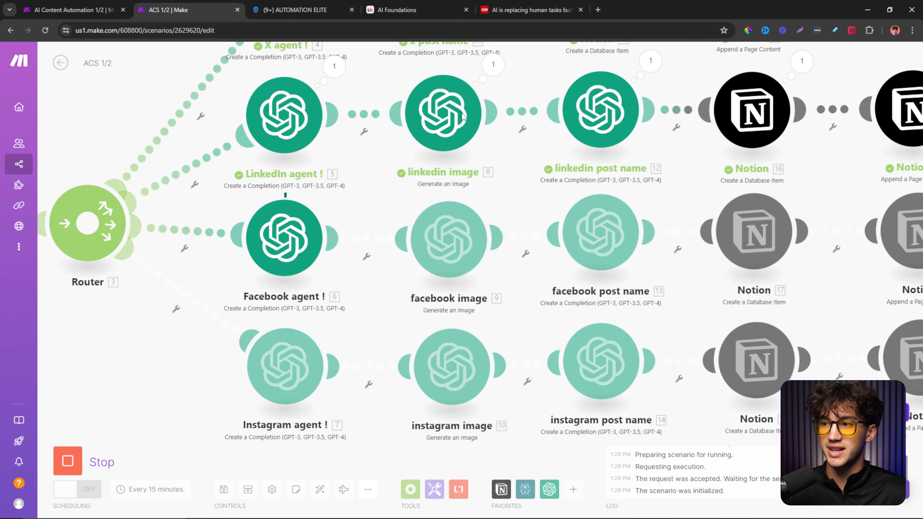
- Follow the ACS 1/2 run's progress through the Facebook and Instagram branches up to their Notion modules
{"action": "left_click_drag", "start_coordinate": [520, 171], "coordinate": [572, 301]}
{"action": "scroll", "coordinate": [567, 229], "scroll_direction": "down", "scroll_amount": 1}
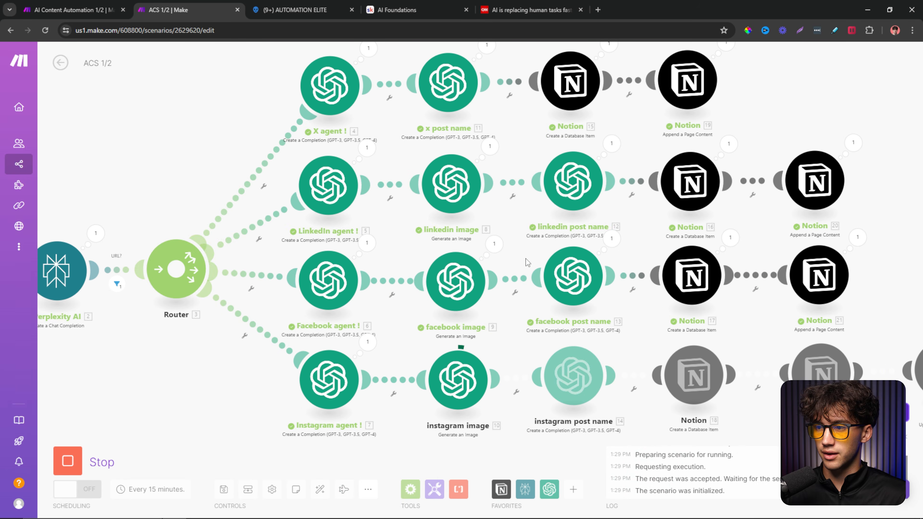
{"action": "scroll", "coordinate": [580, 262], "scroll_direction": "down", "scroll_amount": 1}
{"action": "left_click_drag", "start_coordinate": [623, 229], "coordinate": [601, 239]}
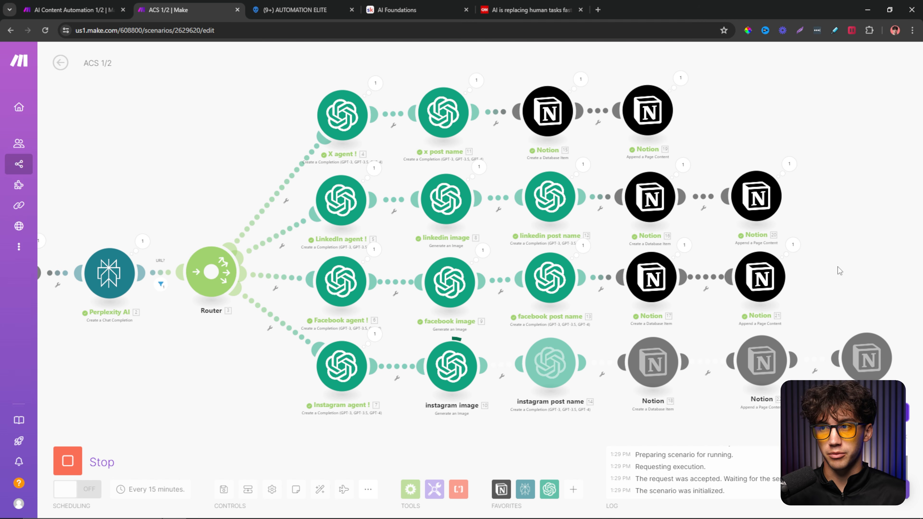
- Check the Ready to post view of Social Media Posts in Notion, and return to the ACS 1/2 scenario in Make
{"action": "left_click", "coordinate": [295, 10]}
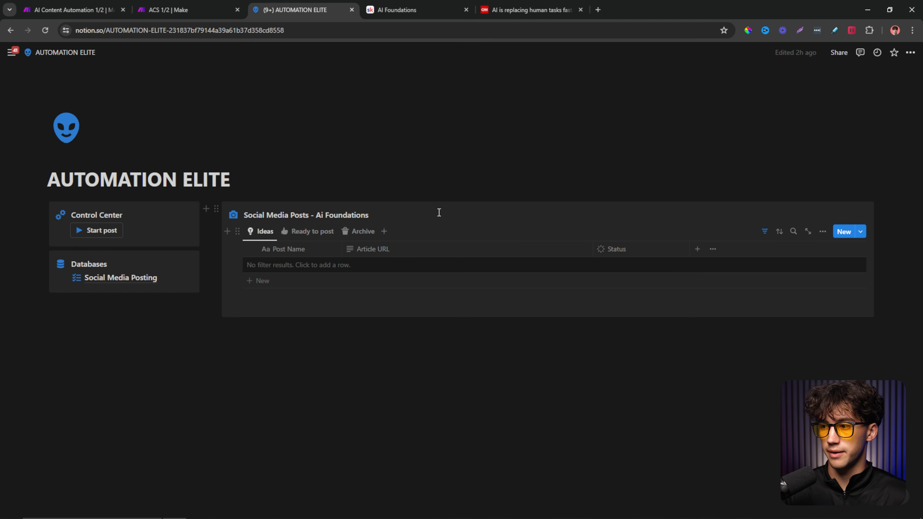
{"action": "left_click", "coordinate": [324, 232]}
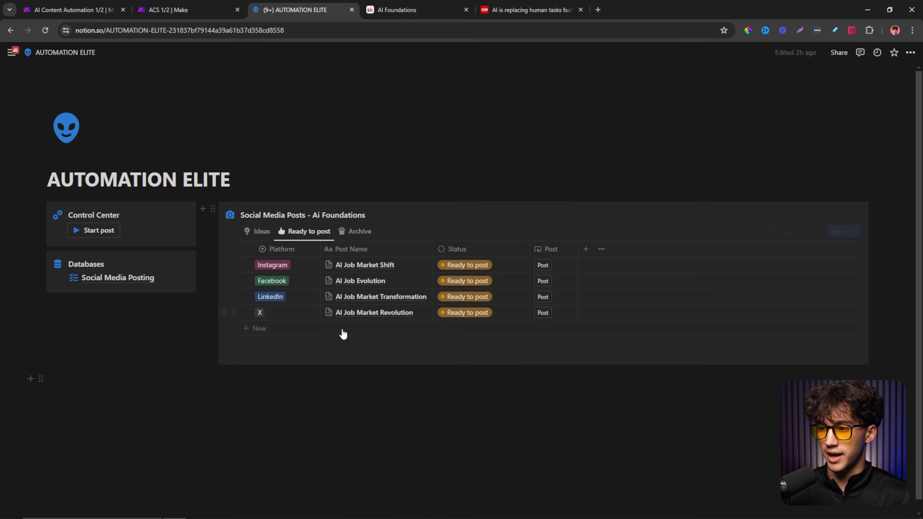
{"action": "left_click", "coordinate": [206, 10]}
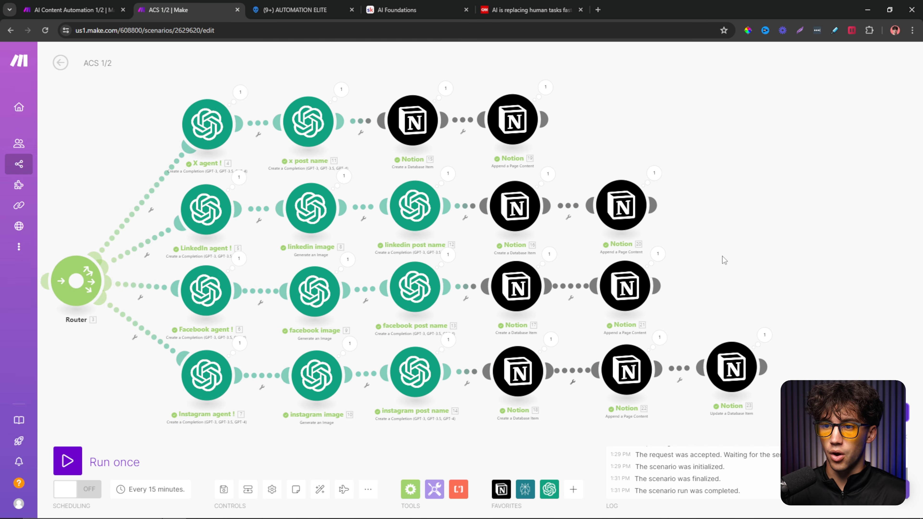
- In Notion, read the generated content of the X post "AI Job Market Revolution" and close its page
{"action": "left_click", "coordinate": [253, 5]}
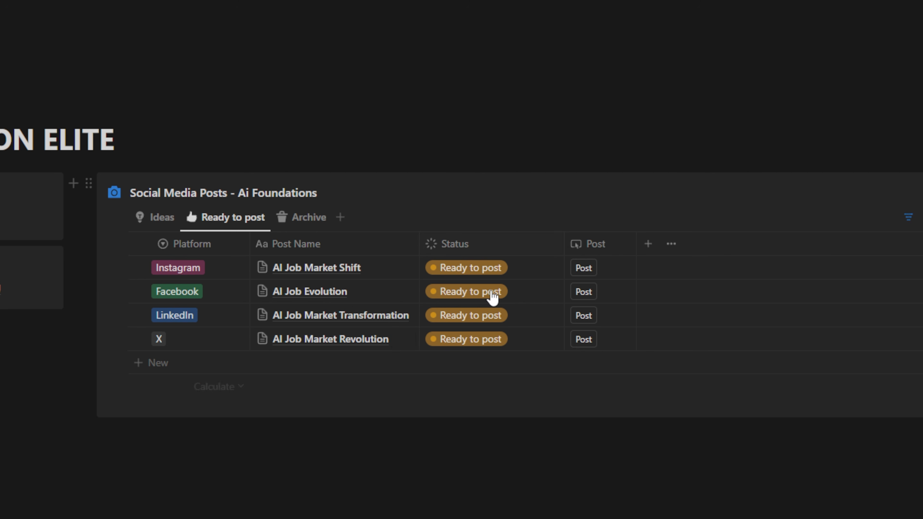
{"action": "left_click", "coordinate": [392, 343]}
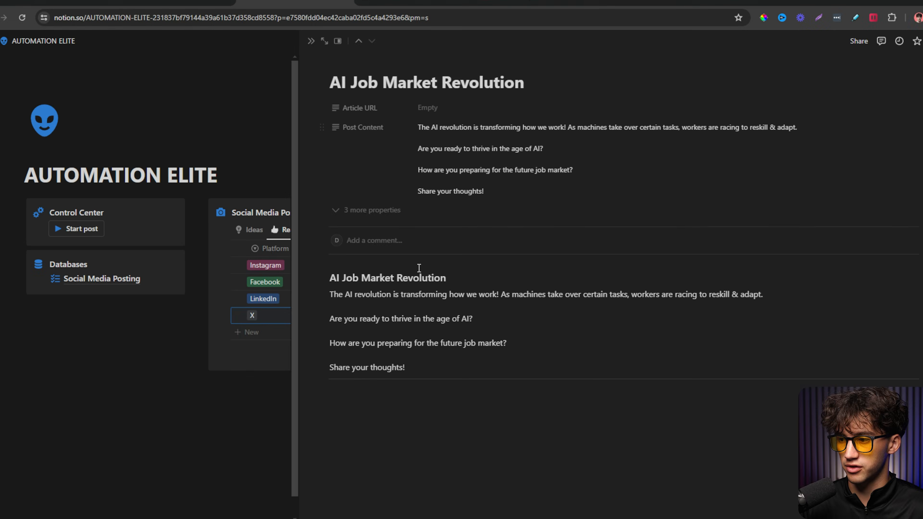
{"action": "left_click_drag", "start_coordinate": [336, 277], "coordinate": [490, 355]}
{"action": "left_click", "coordinate": [490, 355]}
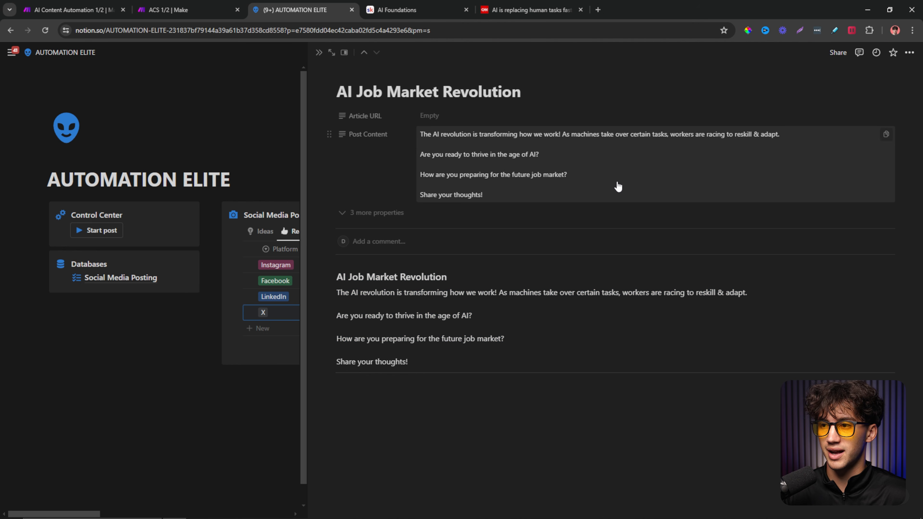
{"action": "left_click", "coordinate": [319, 53]}
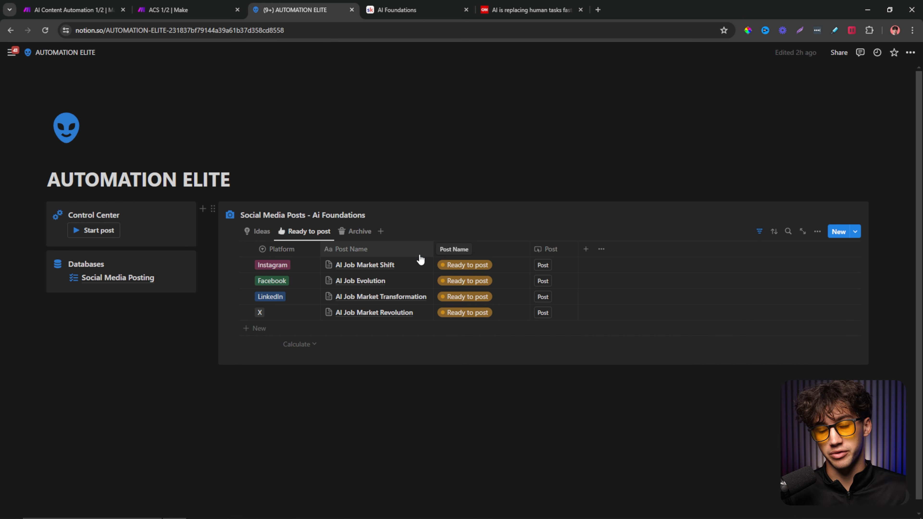
- Open the Instagram post "AI Job Market Shift" and view its generated image by loading the image URL in a new browser tab
{"action": "left_click", "coordinate": [414, 266]}
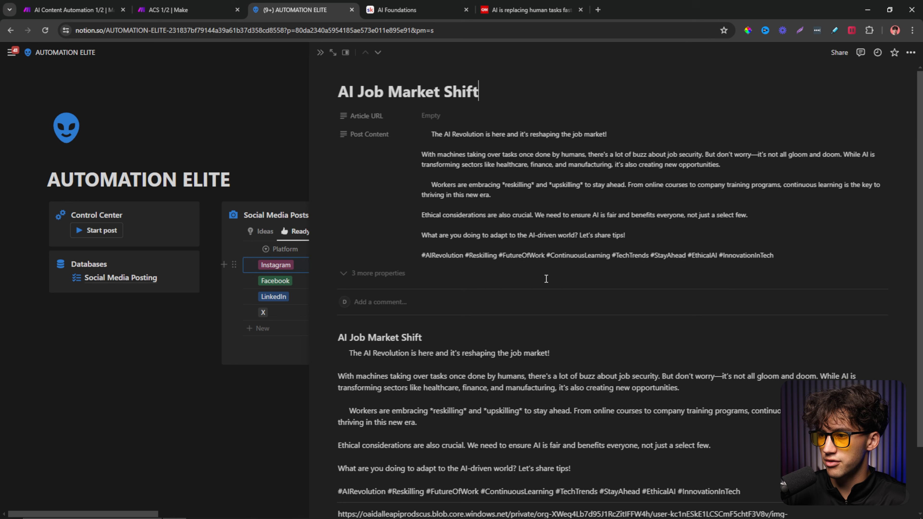
{"action": "scroll", "coordinate": [545, 283], "scroll_direction": "down", "scroll_amount": 2}
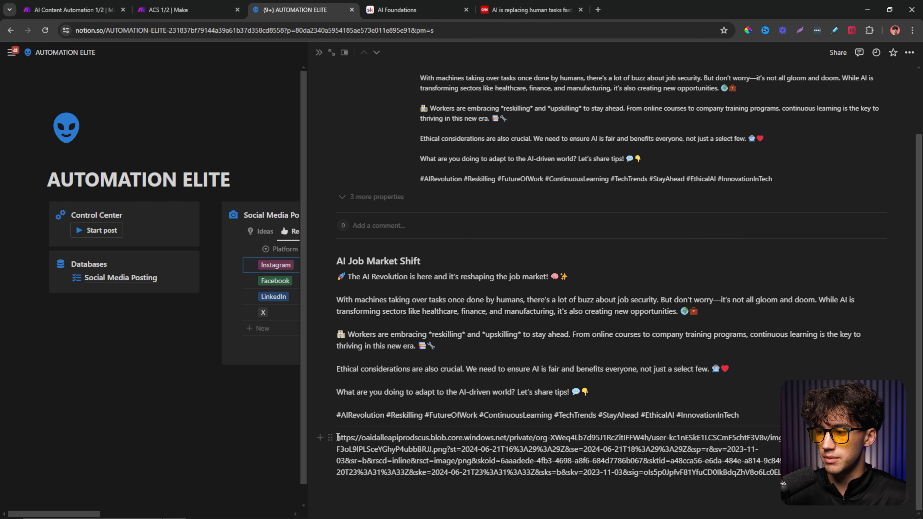
{"action": "left_click_drag", "start_coordinate": [338, 438], "coordinate": [780, 473]}
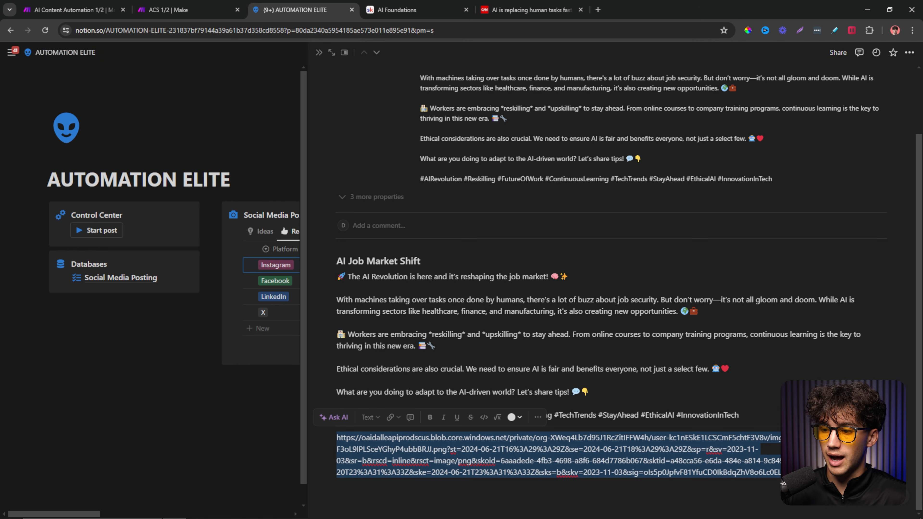
{"action": "key", "text": "ctrl+c"}
{"action": "key", "text": "ctrl+t"}
{"action": "key", "text": "ctrl+v"}
{"action": "key", "text": "Return"}
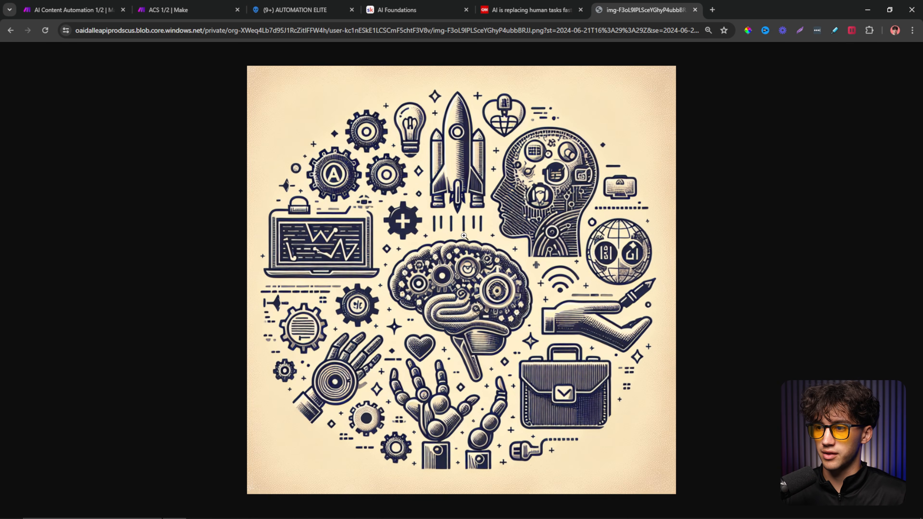
{"action": "right_click", "coordinate": [464, 236]}
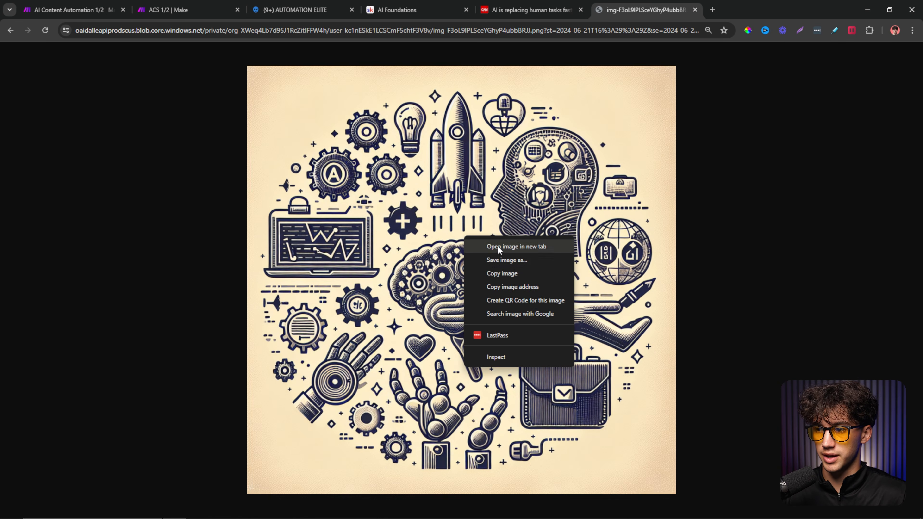
{"action": "left_click", "coordinate": [728, 174]}
- Switch to the ACS 1/2 scenario in Make and examine its agent and image modules in the platform branches
{"action": "left_click", "coordinate": [198, 11]}
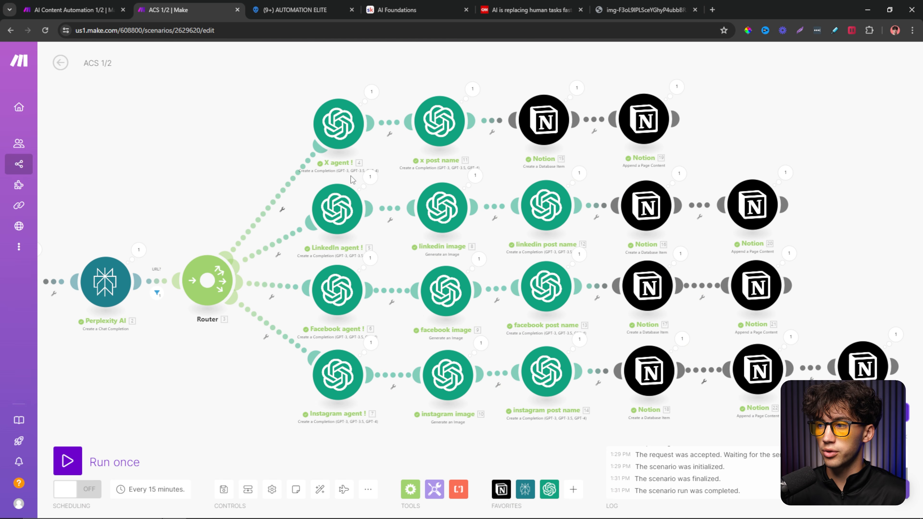
{"action": "scroll", "coordinate": [350, 176], "scroll_direction": "up", "scroll_amount": 3}
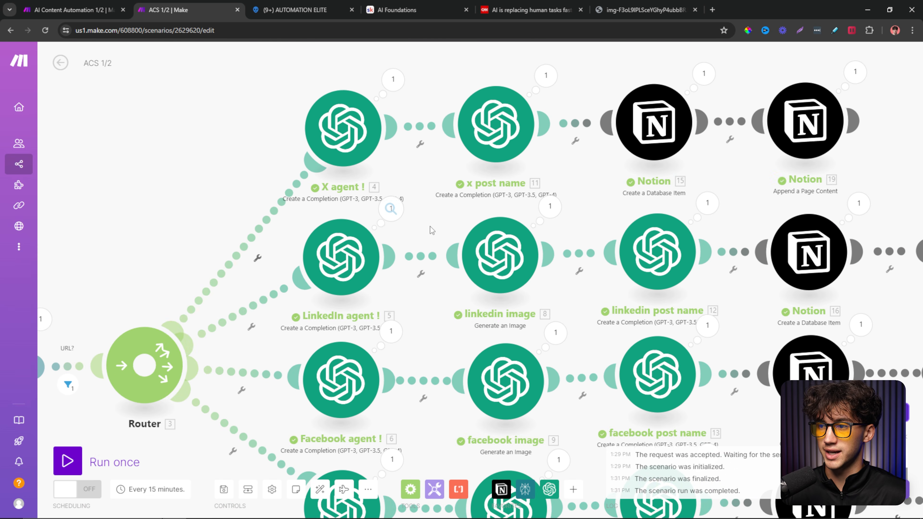
{"action": "left_click_drag", "start_coordinate": [429, 226], "coordinate": [412, 146]}
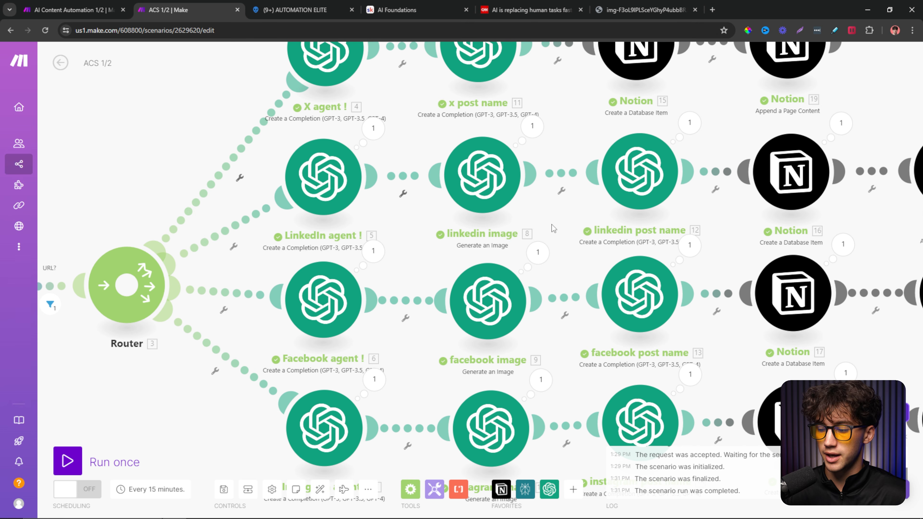
{"action": "left_click_drag", "start_coordinate": [551, 225], "coordinate": [547, 220]}
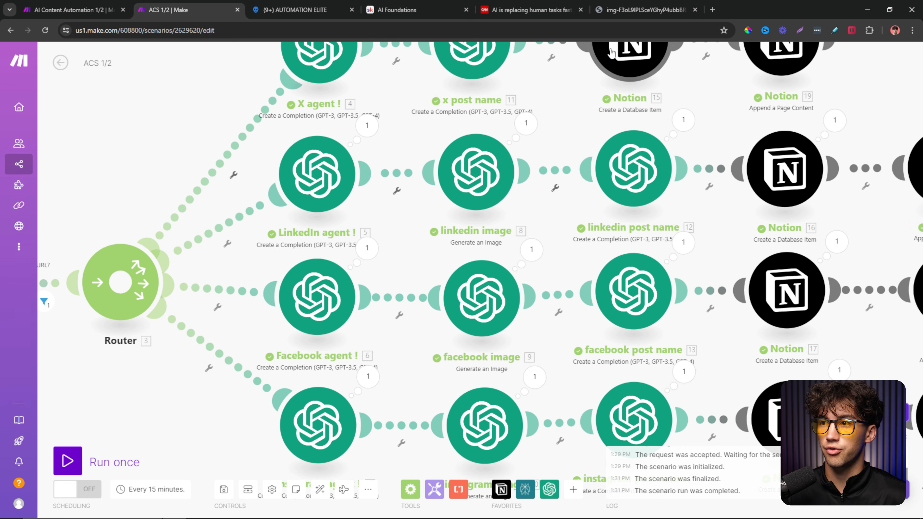
- Close the image tab, review the Instagram post's hashtags and closing question in Notion, and close the post page
{"action": "left_click", "coordinate": [641, 9]}
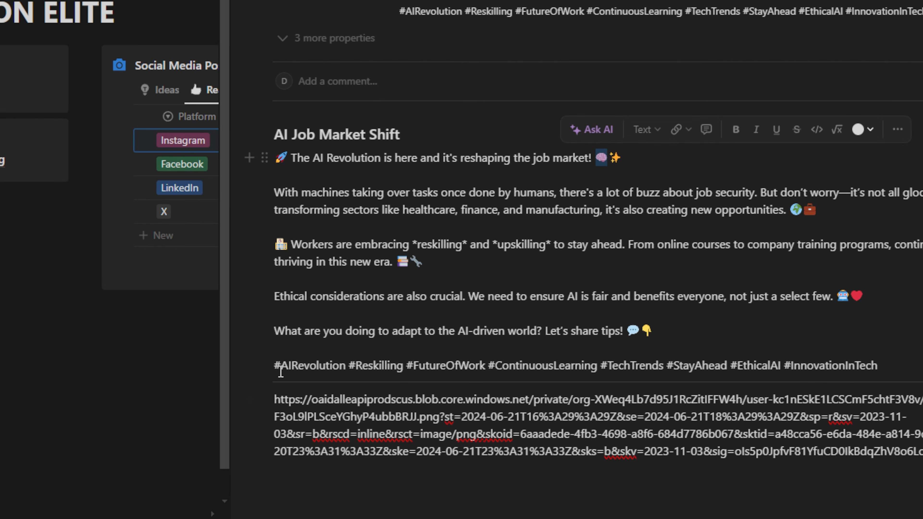
{"action": "left_click_drag", "start_coordinate": [280, 371], "coordinate": [919, 361]}
{"action": "left_click", "coordinate": [919, 361]}
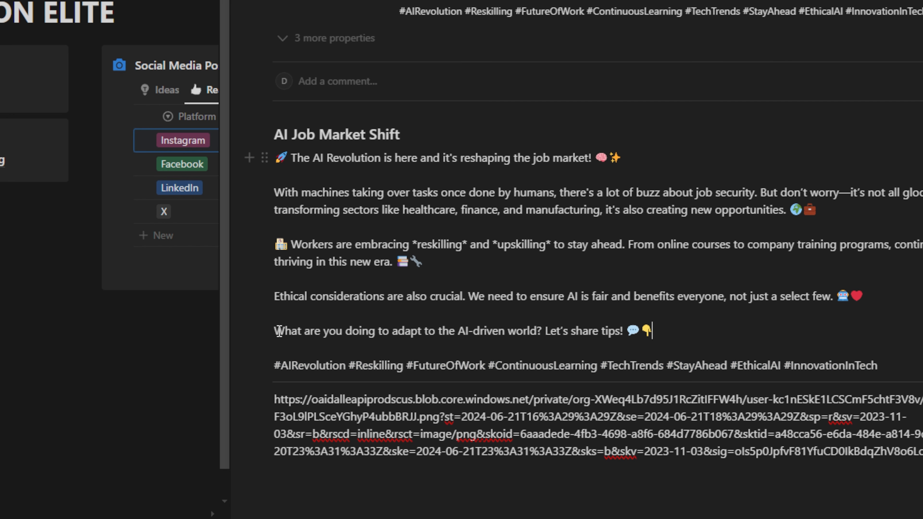
{"action": "left_click_drag", "start_coordinate": [283, 331], "coordinate": [493, 326]}
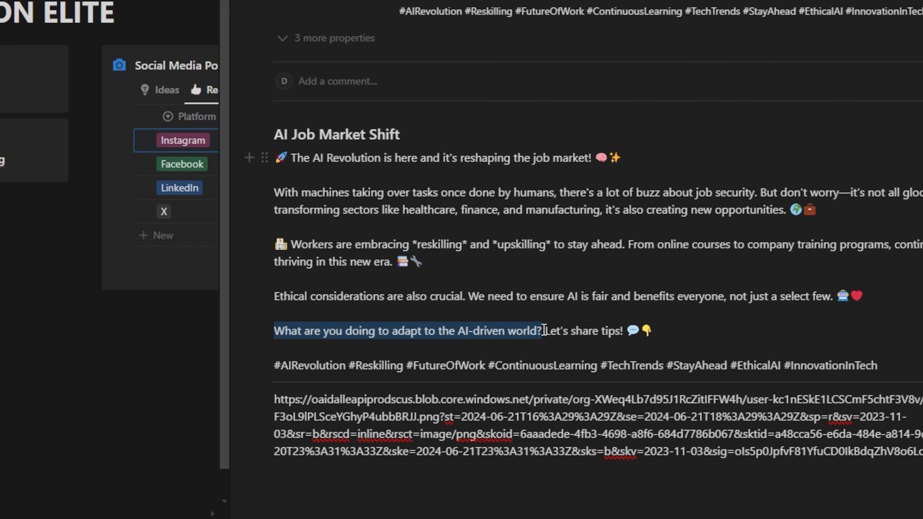
{"action": "left_click", "coordinate": [705, 334]}
{"action": "scroll", "coordinate": [706, 334], "scroll_direction": "up", "scroll_amount": 2}
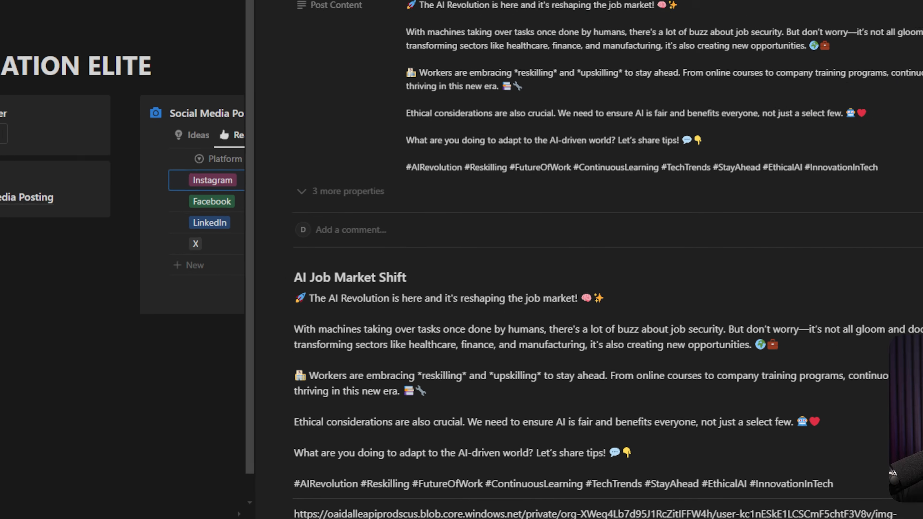
{"action": "left_click", "coordinate": [167, 320]}
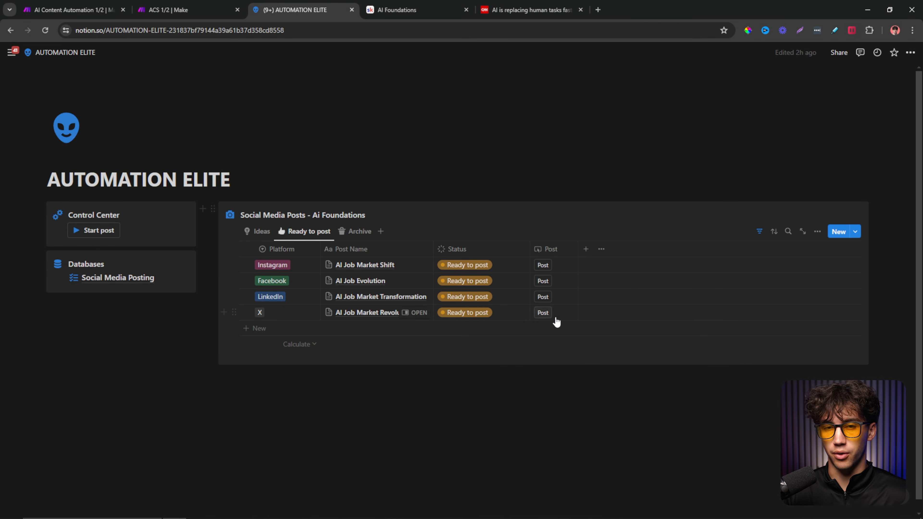
- Trigger posting for the X, LinkedIn, Facebook and Instagram entries in the Ready to post view
{"action": "left_click", "coordinate": [542, 313]}
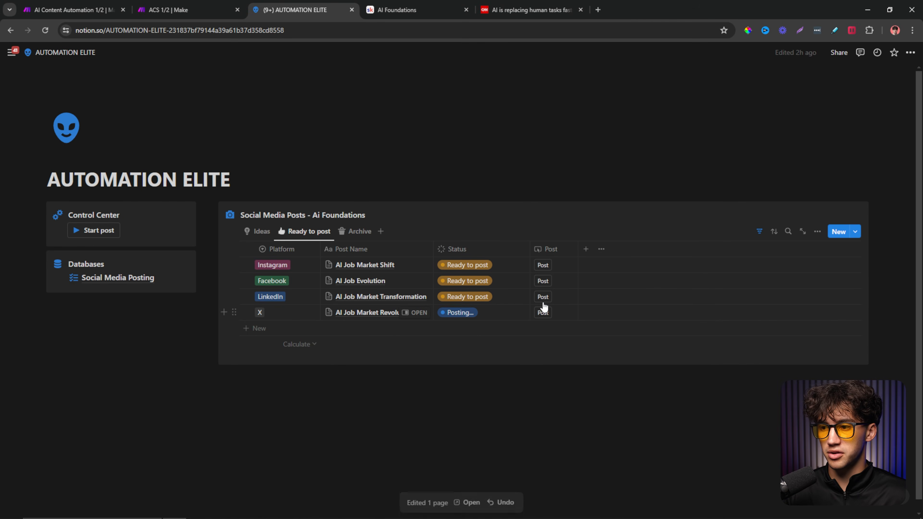
{"action": "left_click", "coordinate": [543, 297]}
{"action": "left_click", "coordinate": [543, 280]}
{"action": "left_click", "coordinate": [543, 264]}
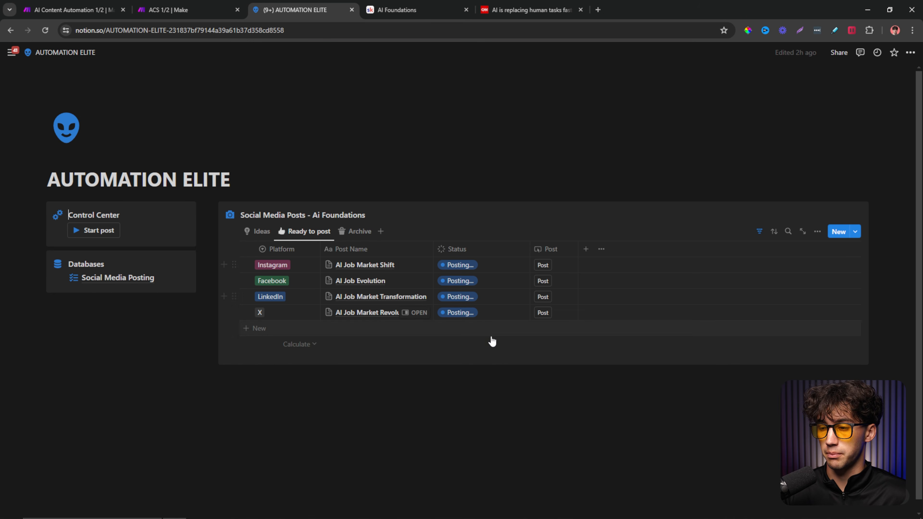
- Run the ACS 2/2 scenario in Make once and follow its run through the X, LinkedIn and Facebook branches
{"action": "left_click", "coordinate": [73, 10]}
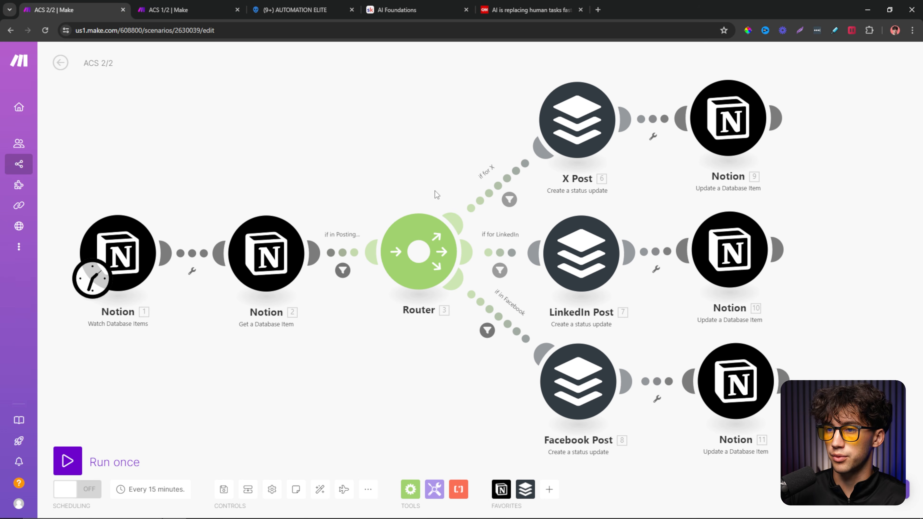
{"action": "left_click", "coordinate": [69, 462]}
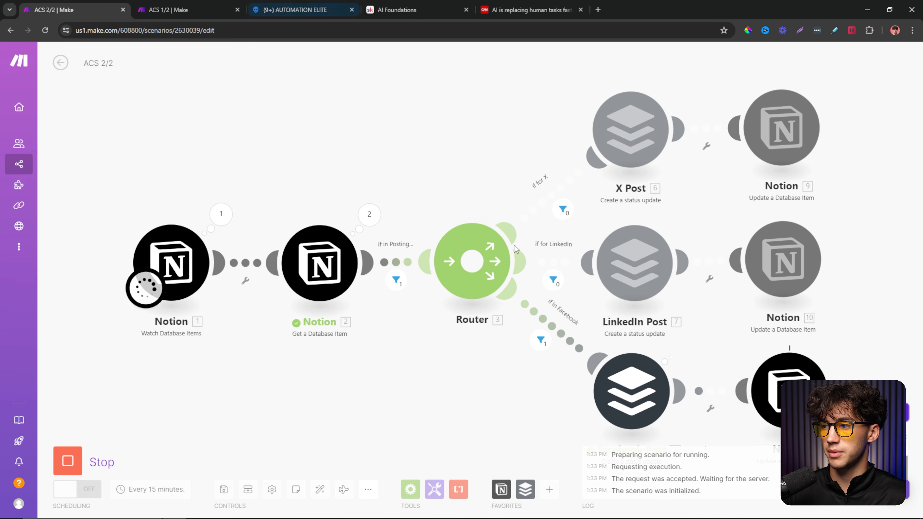
{"action": "left_click_drag", "start_coordinate": [443, 205], "coordinate": [329, 202]}
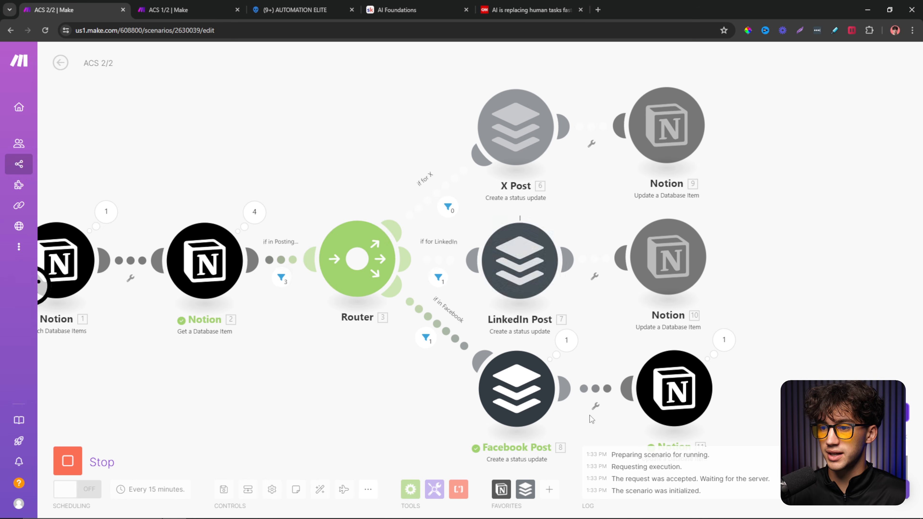
{"action": "left_click_drag", "start_coordinate": [842, 389], "coordinate": [805, 356]}
{"action": "left_click_drag", "start_coordinate": [764, 296], "coordinate": [763, 302]}
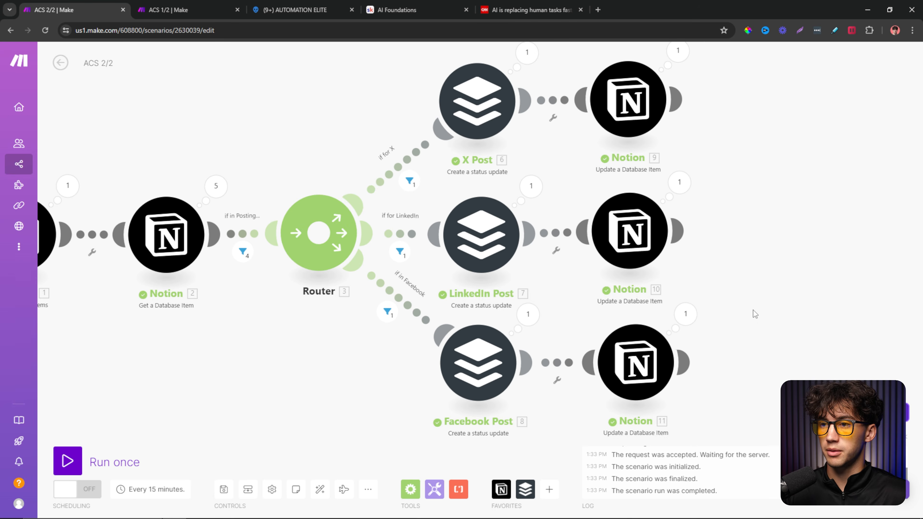
{"action": "scroll", "coordinate": [753, 310], "scroll_direction": "down", "scroll_amount": 1}
{"action": "left_click_drag", "start_coordinate": [781, 266], "coordinate": [722, 264]}
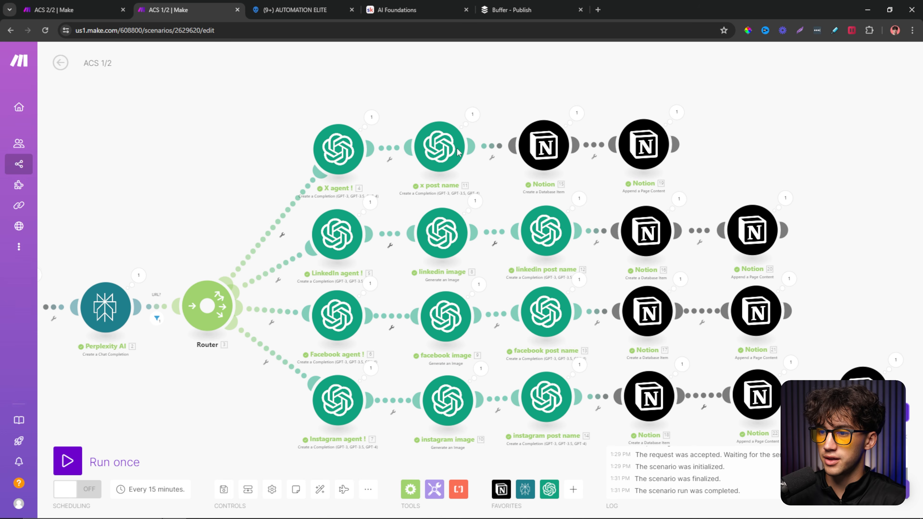
- Switch to the Buffer publishing calendar and read the scheduled X post on Friday 21
{"action": "left_click", "coordinate": [534, 10]}
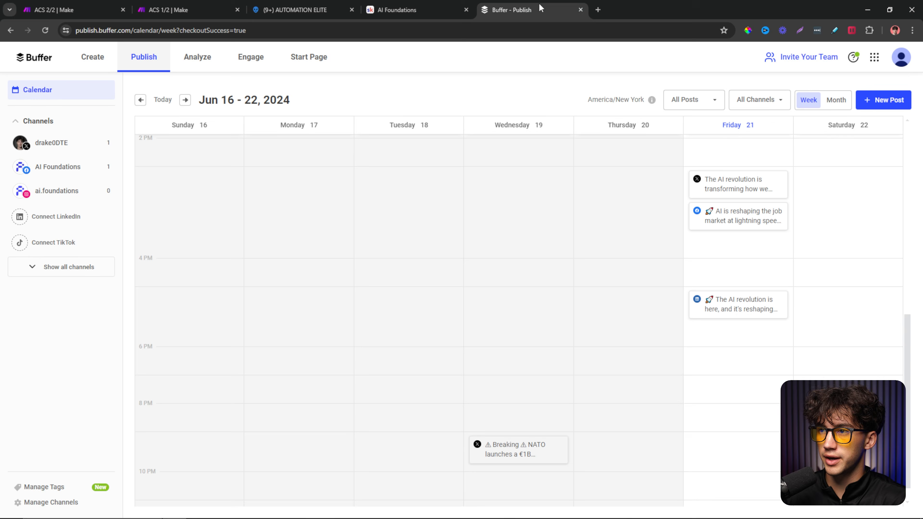
{"action": "left_click", "coordinate": [752, 192]}
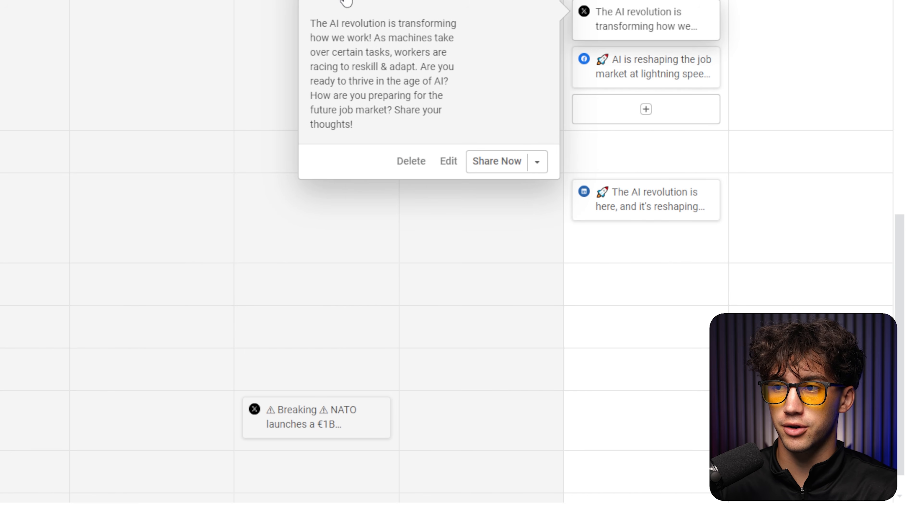
{"action": "scroll", "coordinate": [659, 361], "scroll_direction": "up", "scroll_amount": 4}
- Preview the scheduled LinkedIn post on Friday 21 and open it for editing
{"action": "mouse_move", "coordinate": [659, 361]}
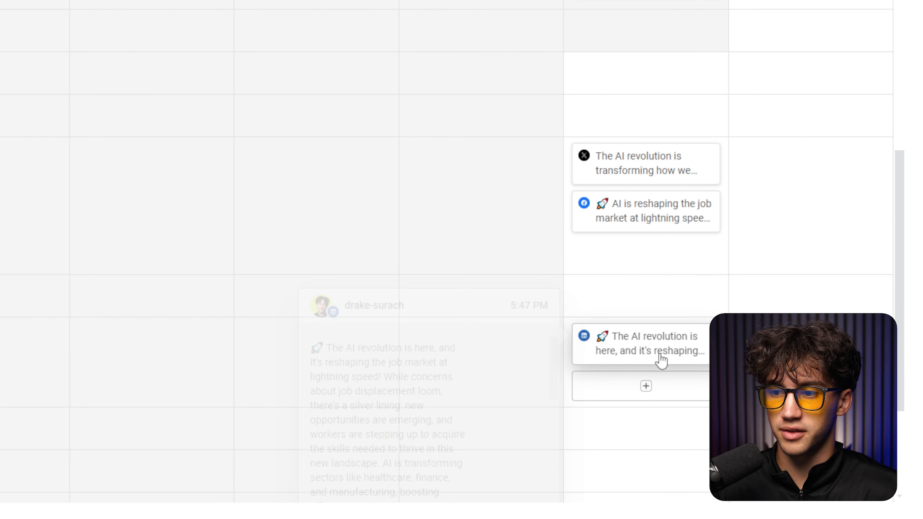
{"action": "scroll", "coordinate": [681, 358], "scroll_direction": "down", "scroll_amount": 2}
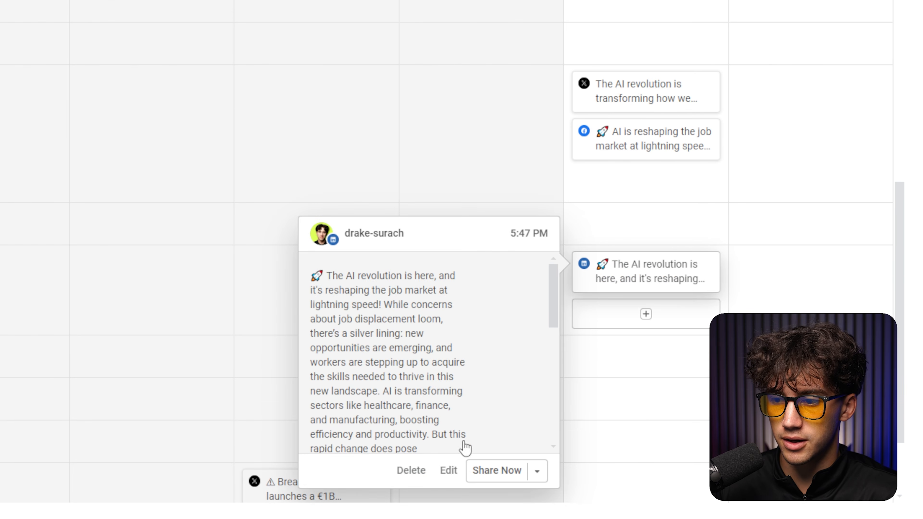
{"action": "left_click", "coordinate": [451, 472]}
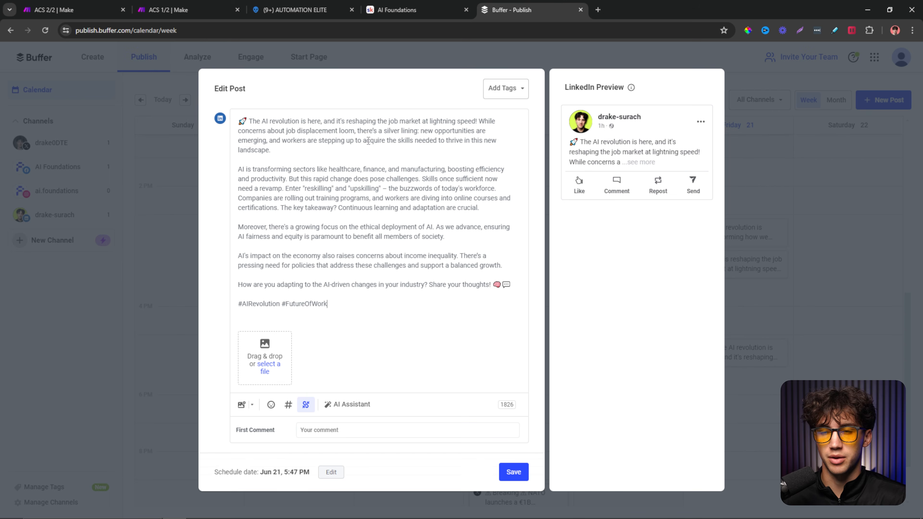
- Switch to Notion, open the archived LinkedIn post page, copy its generated image URL and load the image in a new browser tab
{"action": "left_click", "coordinate": [295, 9]}
{"action": "left_click", "coordinate": [364, 235]}
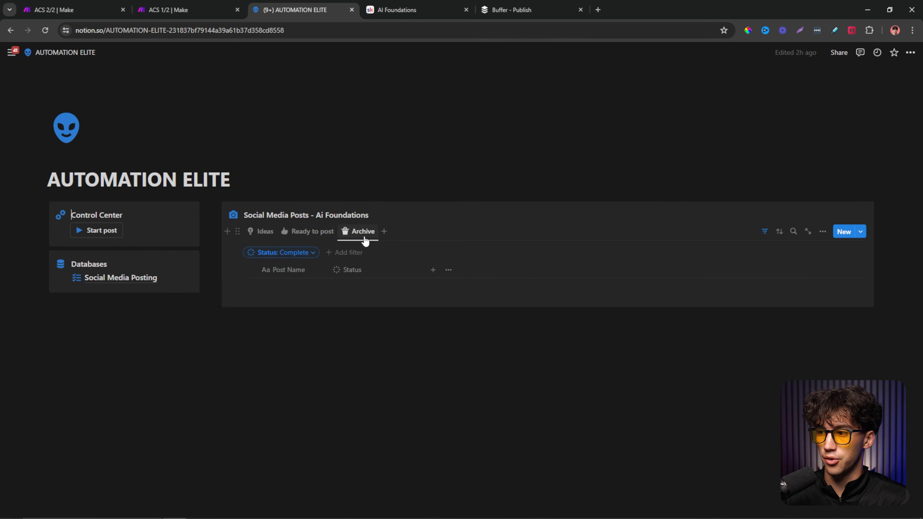
{"action": "left_click", "coordinate": [309, 286]}
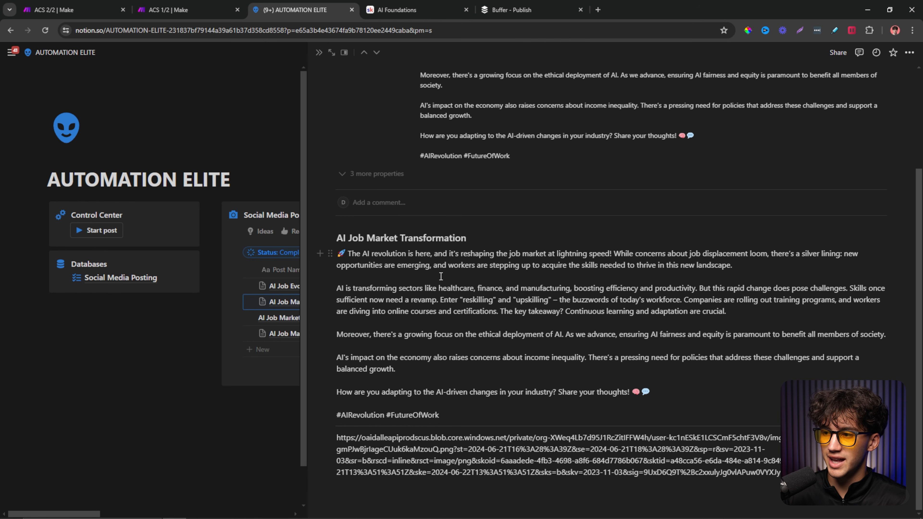
{"action": "triple_click", "coordinate": [402, 456]}
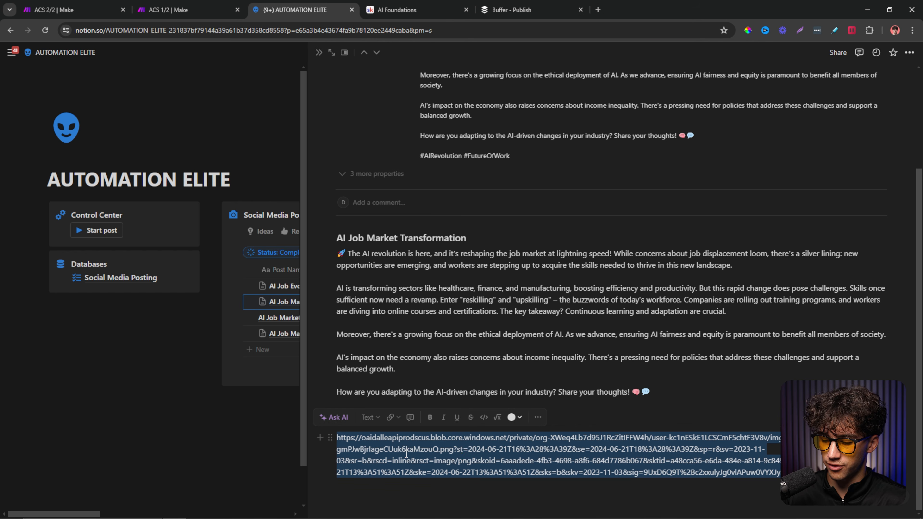
{"action": "key", "text": "ctrl+c"}
{"action": "key", "text": "ctrl+t"}
{"action": "key", "text": "ctrl+v"}
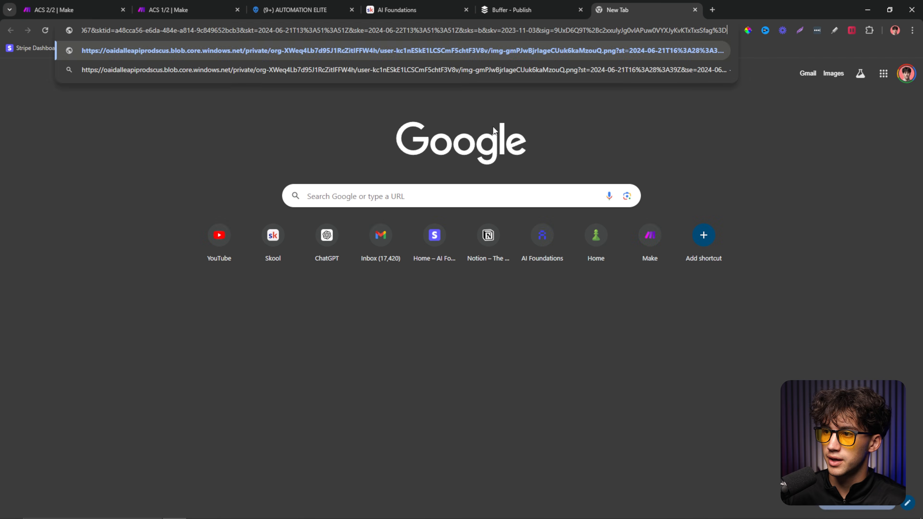
{"action": "key", "text": "Return"}
- Save the generated image to disk, attach it to the LinkedIn post in Buffer and save the post
{"action": "right_click", "coordinate": [459, 233]}
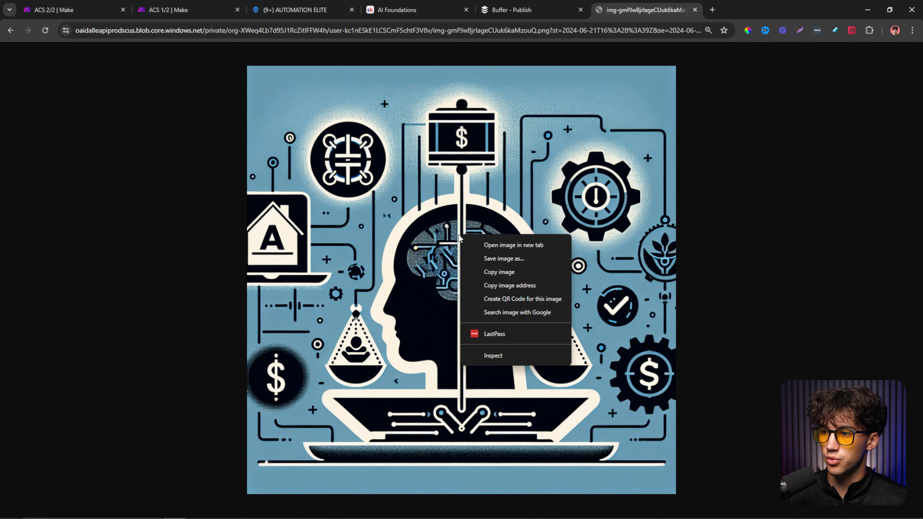
{"action": "right_click", "coordinate": [458, 251]}
{"action": "left_click", "coordinate": [500, 276]}
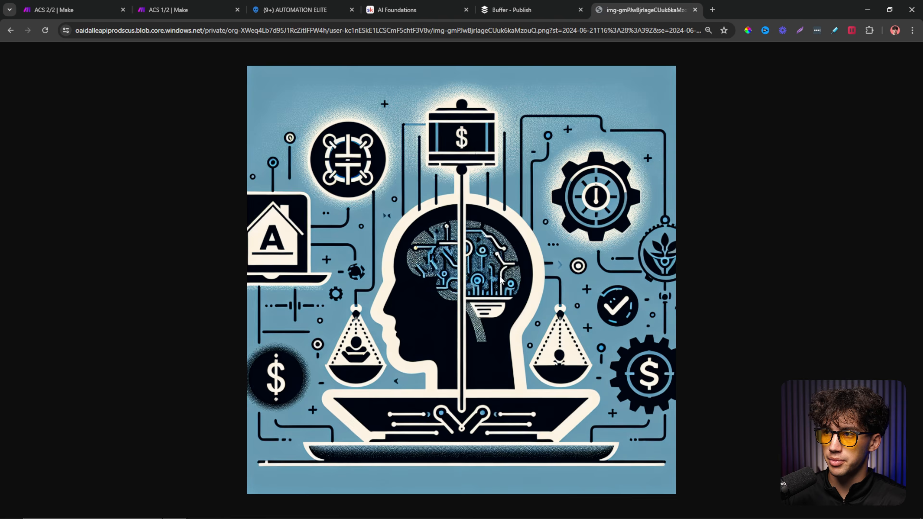
{"action": "left_click_drag", "start_coordinate": [816, 74], "coordinate": [325, 293]}
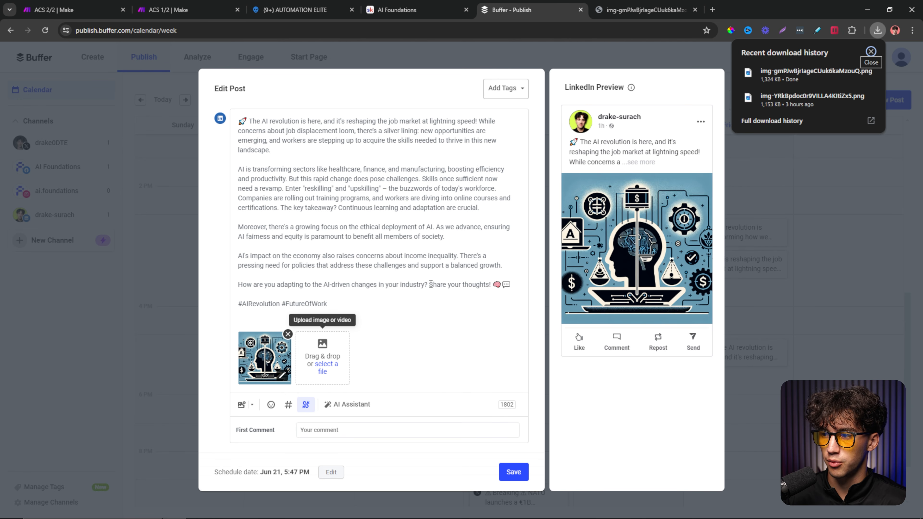
{"action": "left_click", "coordinate": [514, 472]}
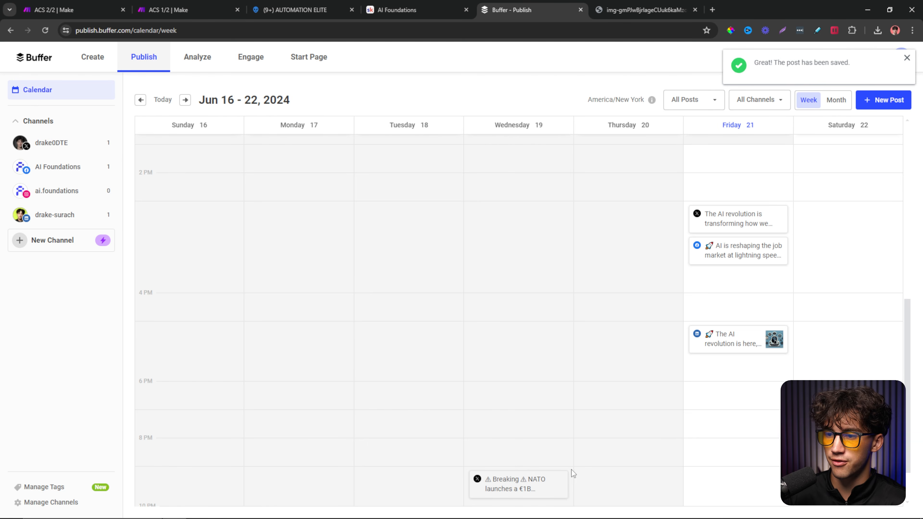
- Open the LinkedIn post with its image from the Buffer calendar and review it in the LinkedIn activity feed
{"action": "left_click", "coordinate": [741, 347]}
{"action": "left_click", "coordinate": [494, 452]}
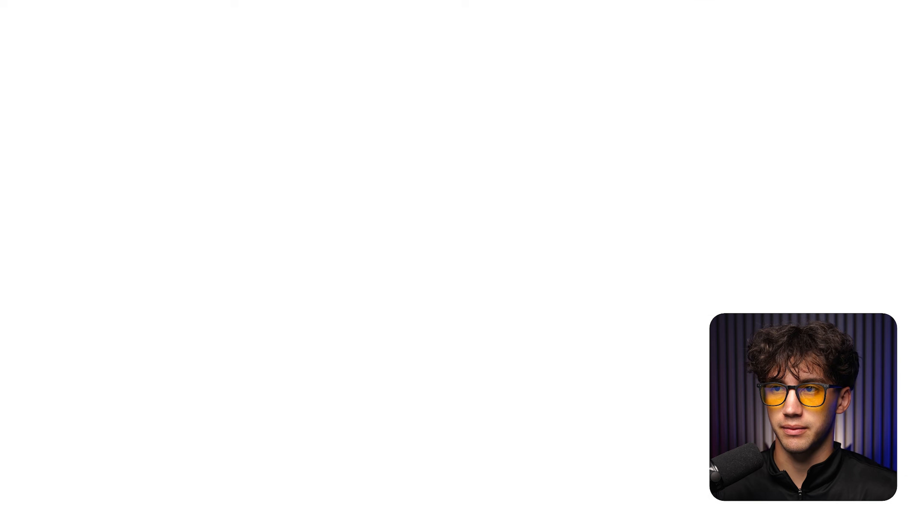
{"action": "scroll", "coordinate": [470, 258], "scroll_direction": "down", "scroll_amount": 8}
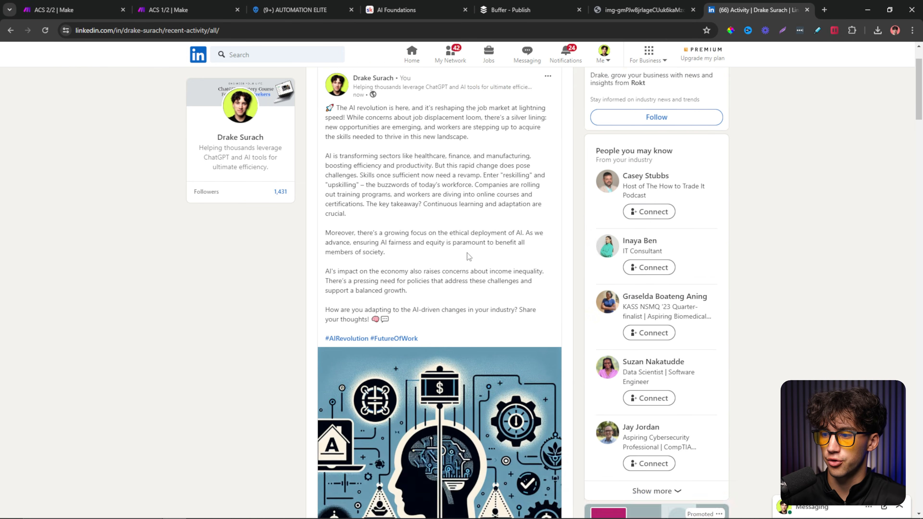
{"action": "scroll", "coordinate": [471, 255], "scroll_direction": "up", "scroll_amount": 8}
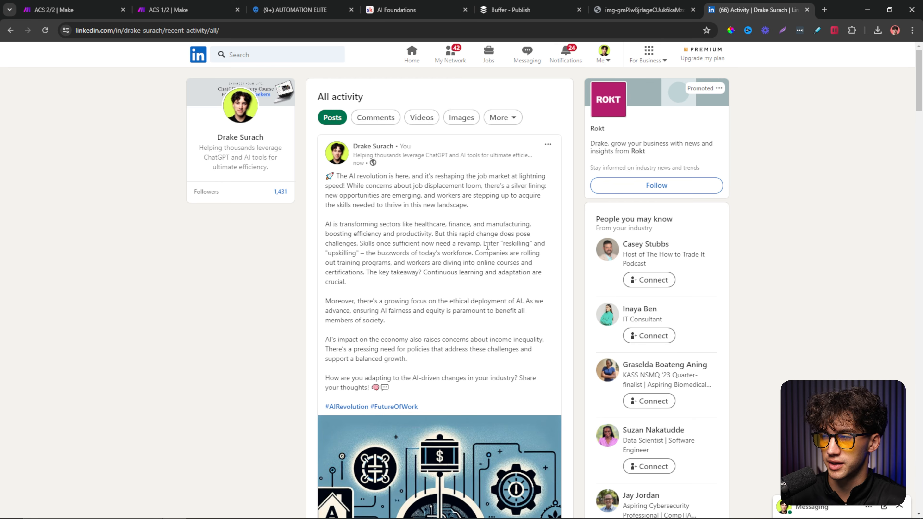
- Switch to Notion, close the open post page and group the Archive view of Social Media Posts by Platform
{"action": "left_click", "coordinate": [306, 5]}
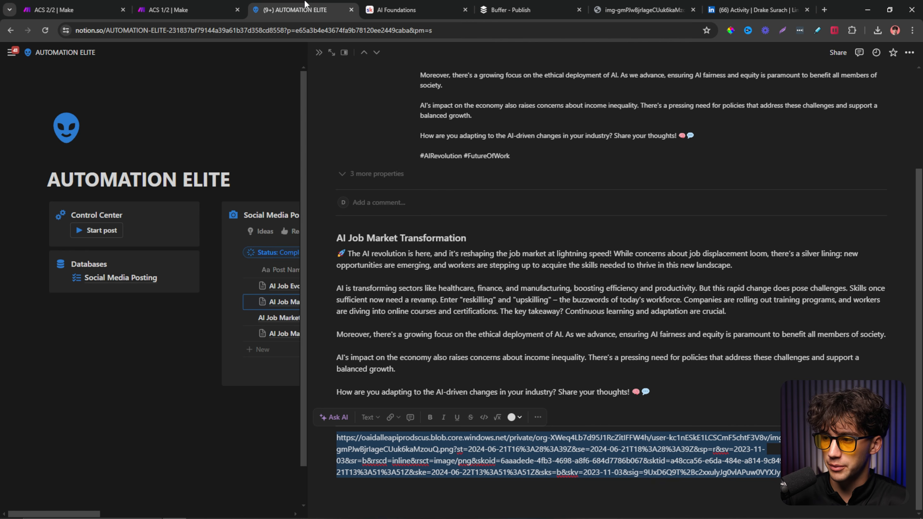
{"action": "left_click", "coordinate": [318, 53]}
{"action": "left_click", "coordinate": [259, 232]}
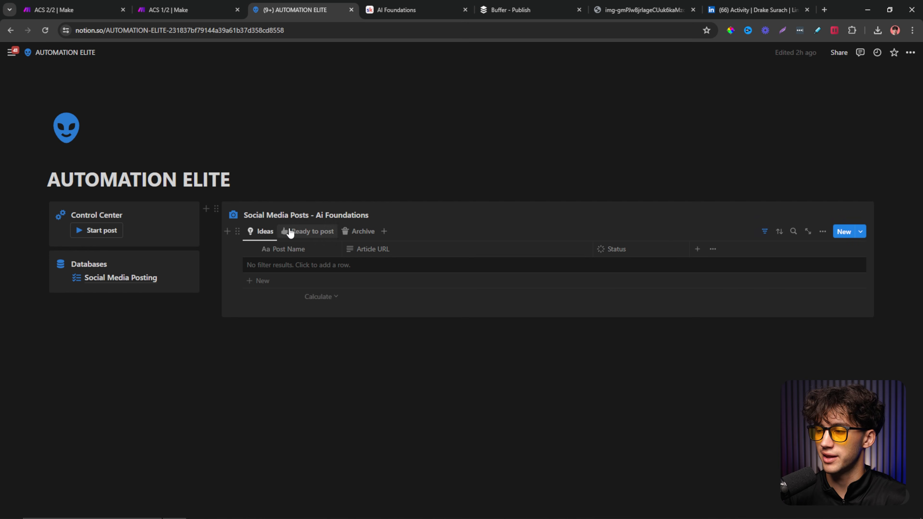
{"action": "left_click", "coordinate": [358, 232]}
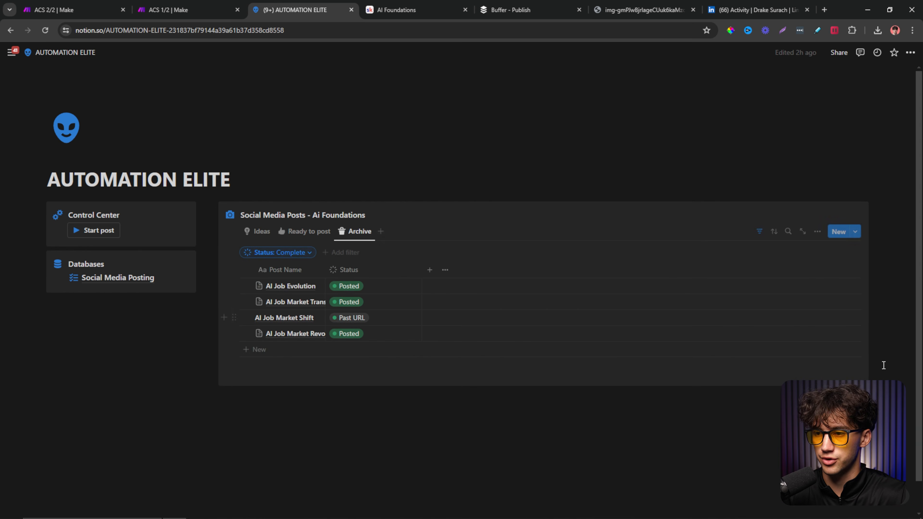
{"action": "left_click", "coordinate": [817, 232]}
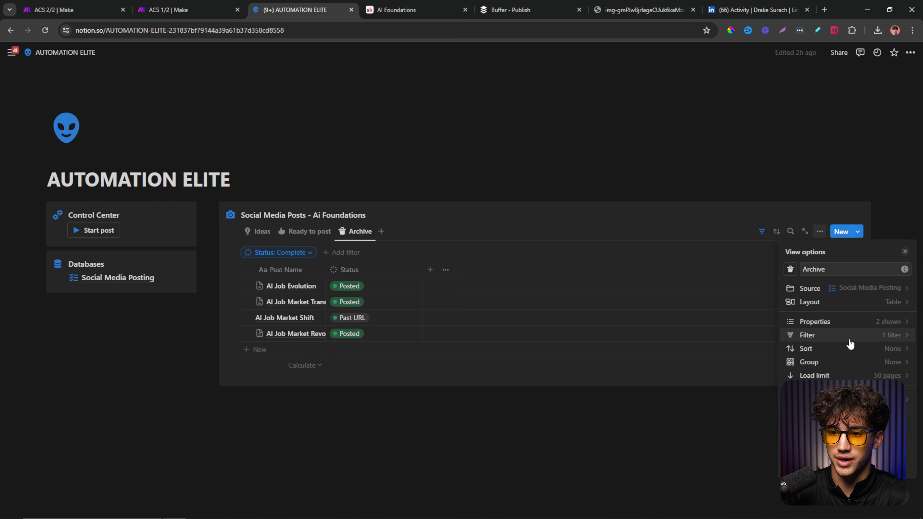
{"action": "left_click", "coordinate": [844, 361]}
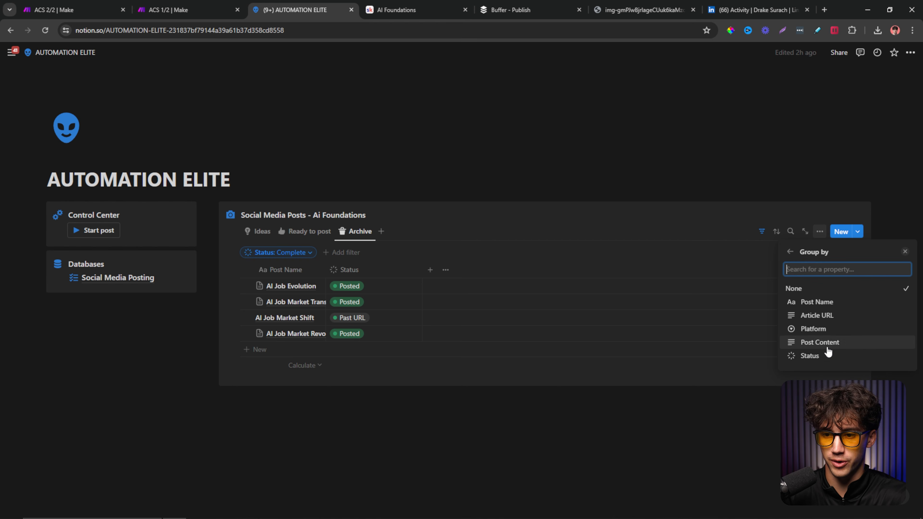
{"action": "left_click", "coordinate": [814, 329]}
{"action": "left_click", "coordinate": [403, 270]}
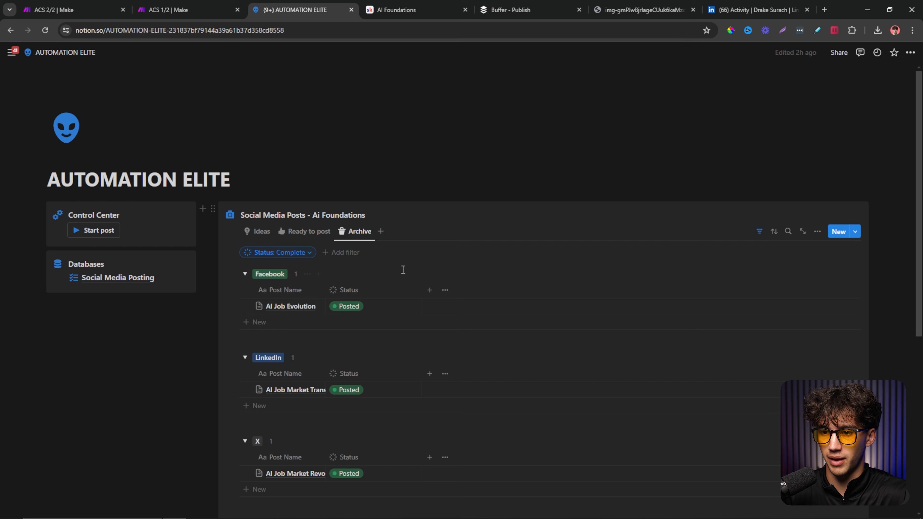
- Collapse the Facebook, LinkedIn, X and No Platform groups in the Archive view
{"action": "left_click", "coordinate": [245, 274]}
{"action": "left_click", "coordinate": [245, 299]}
{"action": "left_click", "coordinate": [245, 322]}
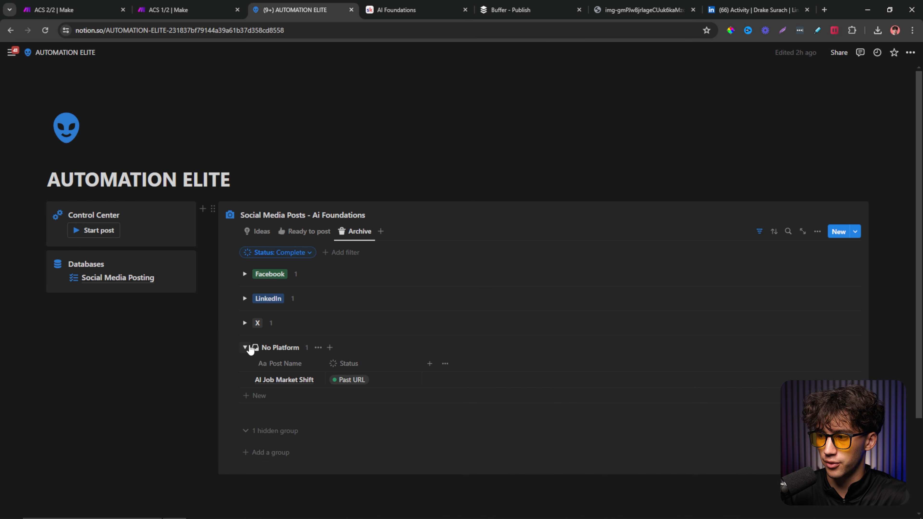
{"action": "left_click", "coordinate": [247, 348]}
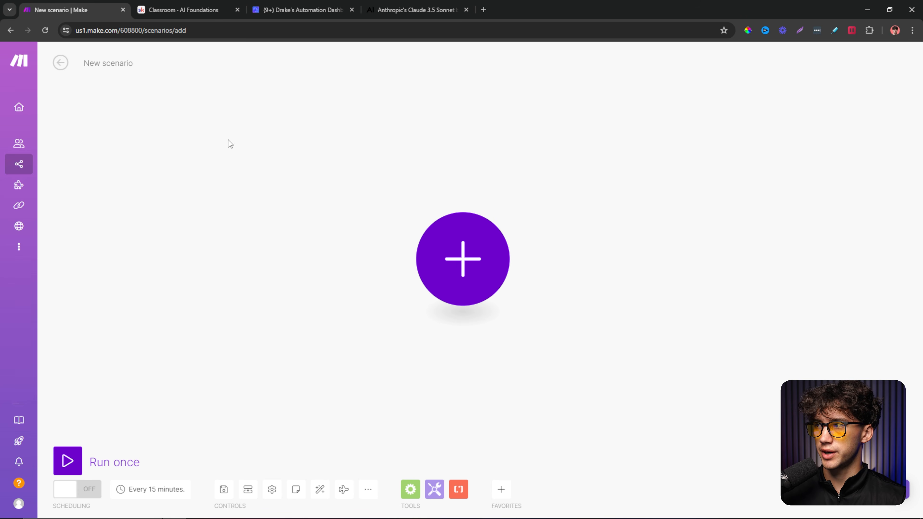
- Switch to the Skool classroom, open the Ai Automation Systems course and look through its Planning Automations and Newsletter Automation sections
{"action": "left_click", "coordinate": [200, 9]}
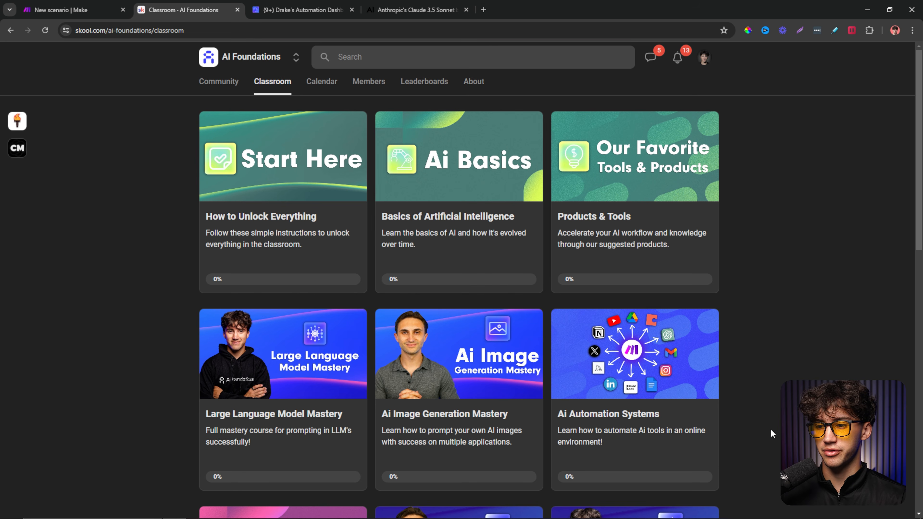
{"action": "left_click", "coordinate": [625, 418]}
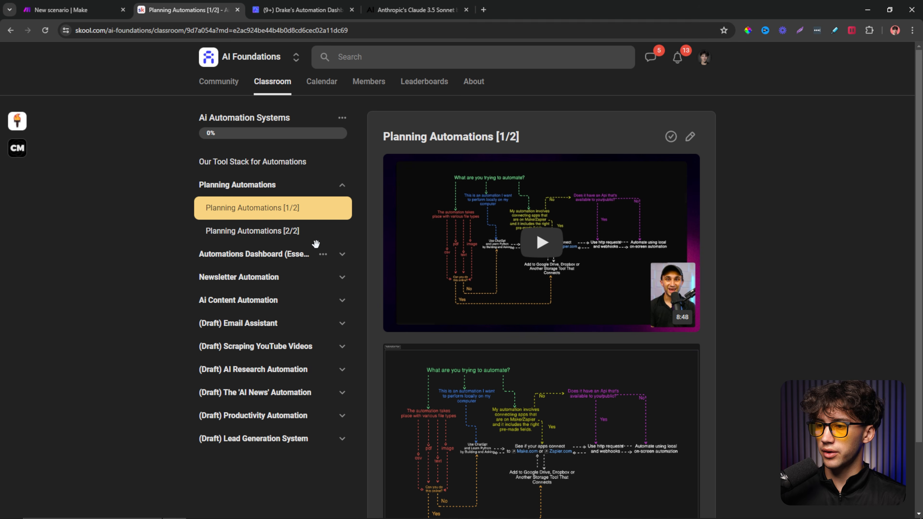
{"action": "left_click", "coordinate": [262, 233]}
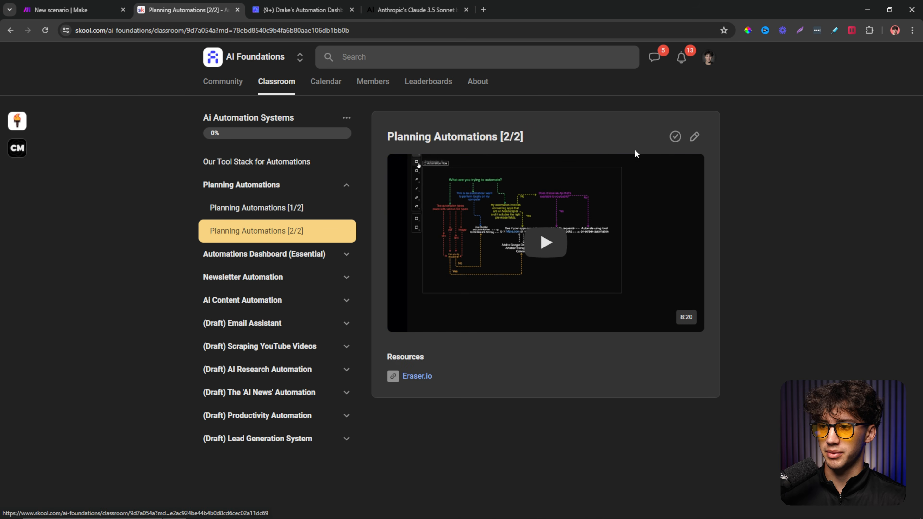
{"action": "left_click", "coordinate": [347, 185]}
{"action": "left_click", "coordinate": [343, 232]}
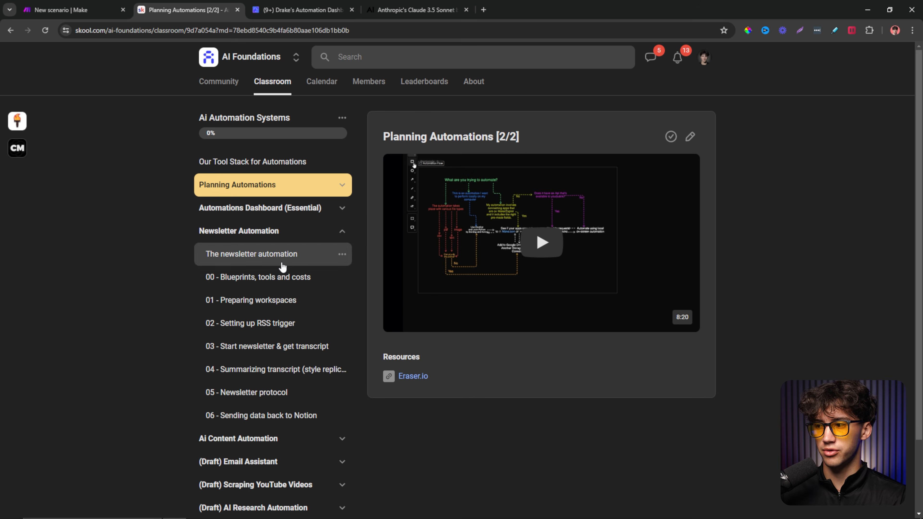
{"action": "left_click", "coordinate": [346, 232]}
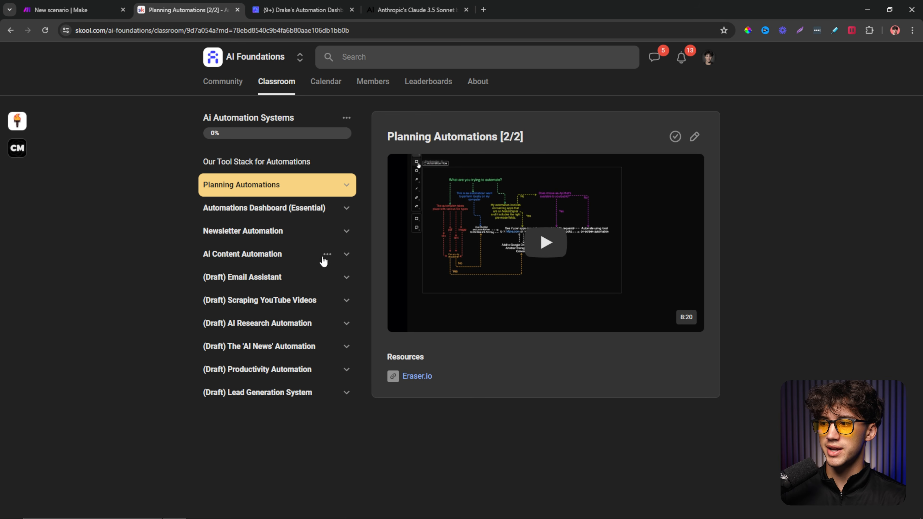
- Expand the Ai Content Automation section and view the resources of the "00 - Blueprints, tools and costs" lesson
{"action": "left_click", "coordinate": [323, 261]}
{"action": "left_click", "coordinate": [245, 277]}
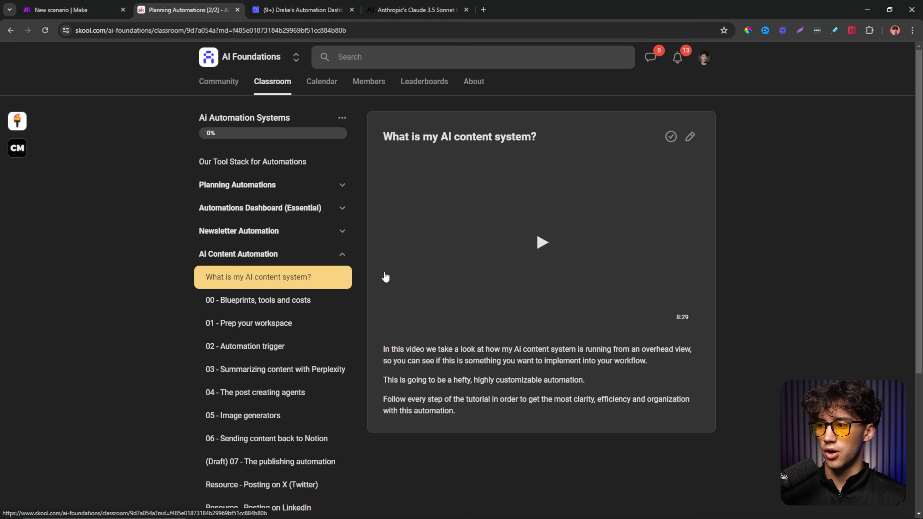
{"action": "left_click", "coordinate": [298, 300]}
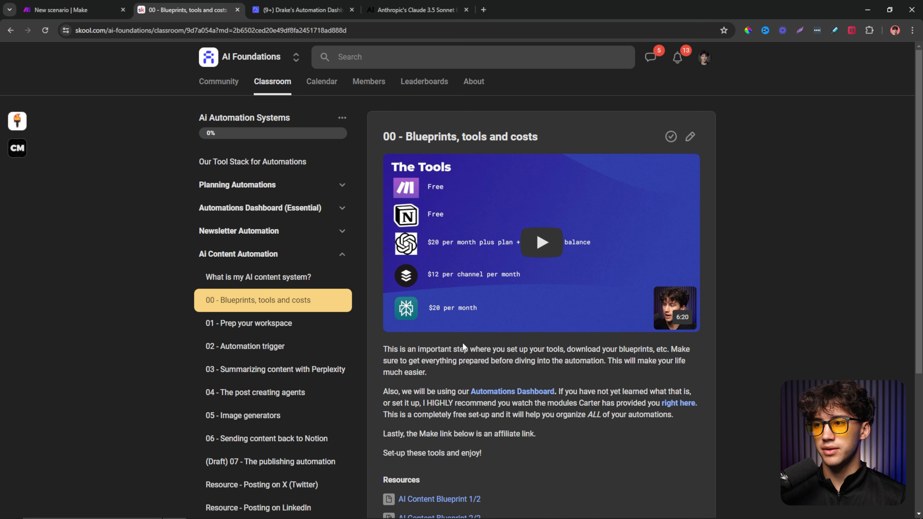
{"action": "scroll", "coordinate": [463, 347], "scroll_direction": "down", "scroll_amount": 5}
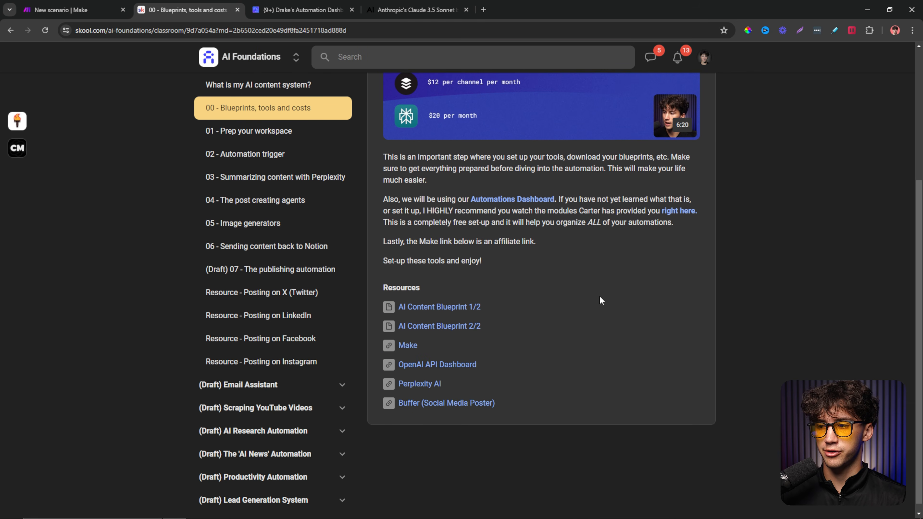
- Open the "Resource - Posting on X (Twitter)" lesson and read through the X agent posting instructions
{"action": "left_click", "coordinate": [287, 293]}
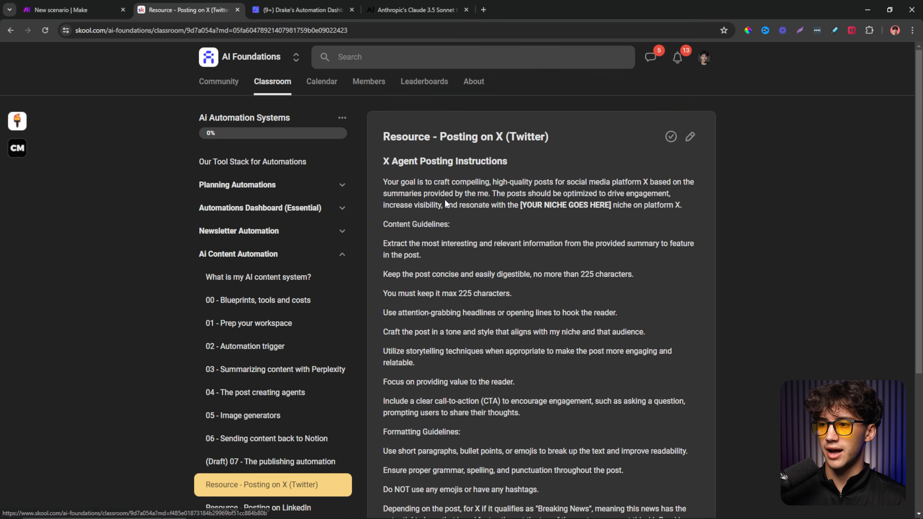
{"action": "scroll", "coordinate": [443, 200], "scroll_direction": "down", "scroll_amount": 4}
{"action": "scroll", "coordinate": [443, 199], "scroll_direction": "down", "scroll_amount": 1}
{"action": "scroll", "coordinate": [482, 251], "scroll_direction": "up", "scroll_amount": 6}
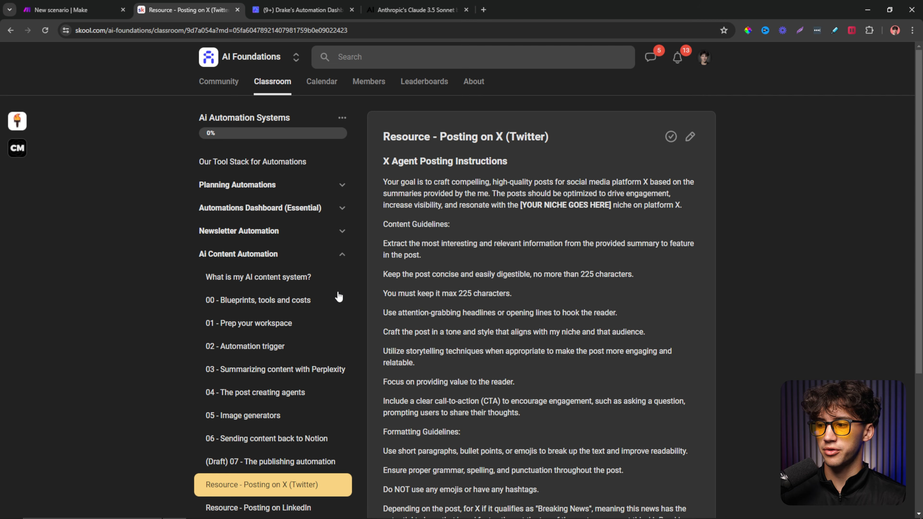
- Return to the "00 - Blueprints, tools and costs" lesson and examine its AI Content Blueprint and tool resources
{"action": "left_click", "coordinate": [262, 301]}
{"action": "scroll", "coordinate": [486, 374], "scroll_direction": "down", "scroll_amount": 4}
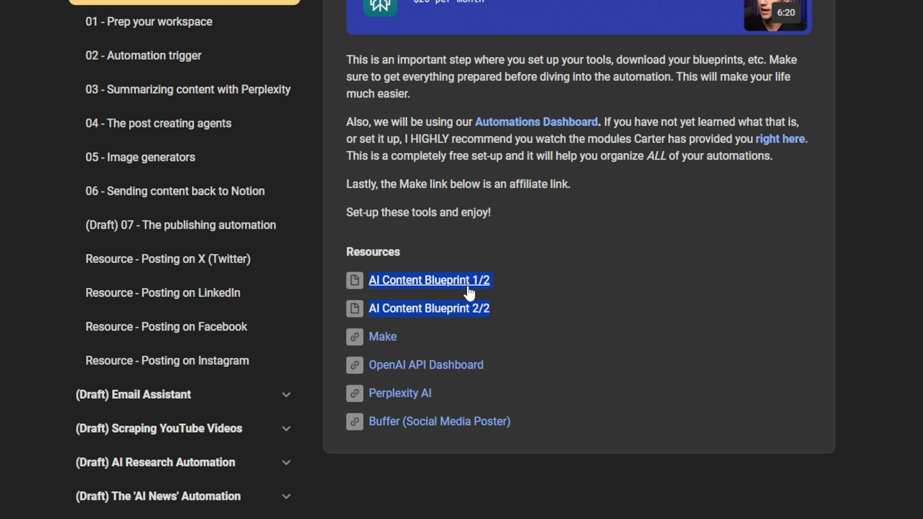
{"action": "left_click", "coordinate": [472, 366]}
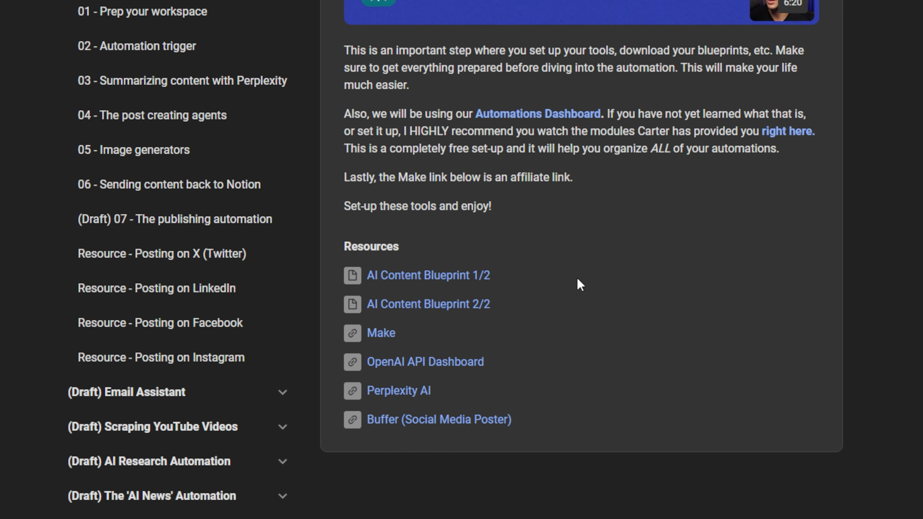
{"action": "scroll", "coordinate": [581, 284], "scroll_direction": "up", "scroll_amount": 4}
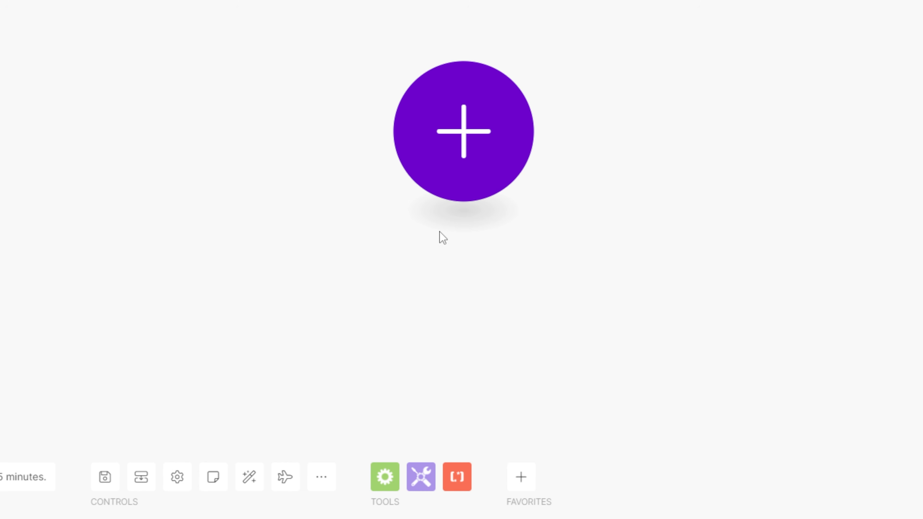
- Import the "AI Content Automation 1" blueprint JSON file into the empty Make scenario
{"action": "left_click", "coordinate": [327, 484]}
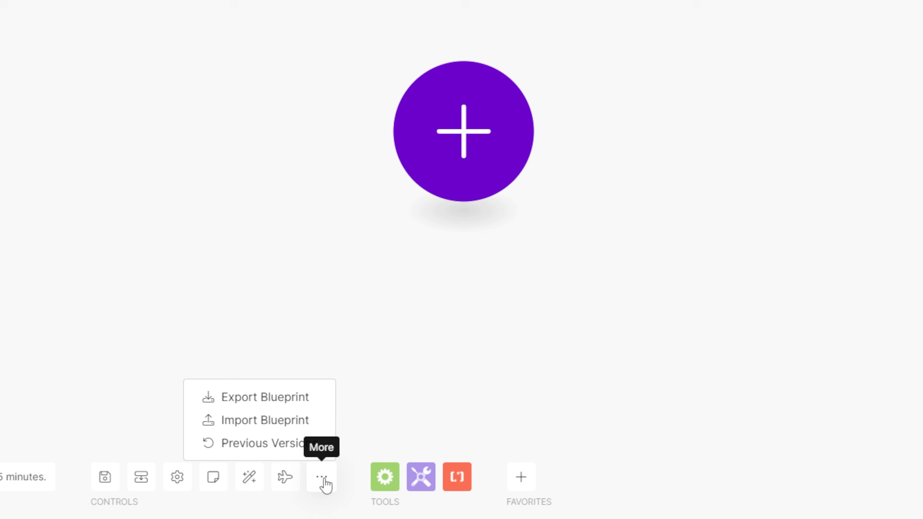
{"action": "left_click", "coordinate": [272, 422]}
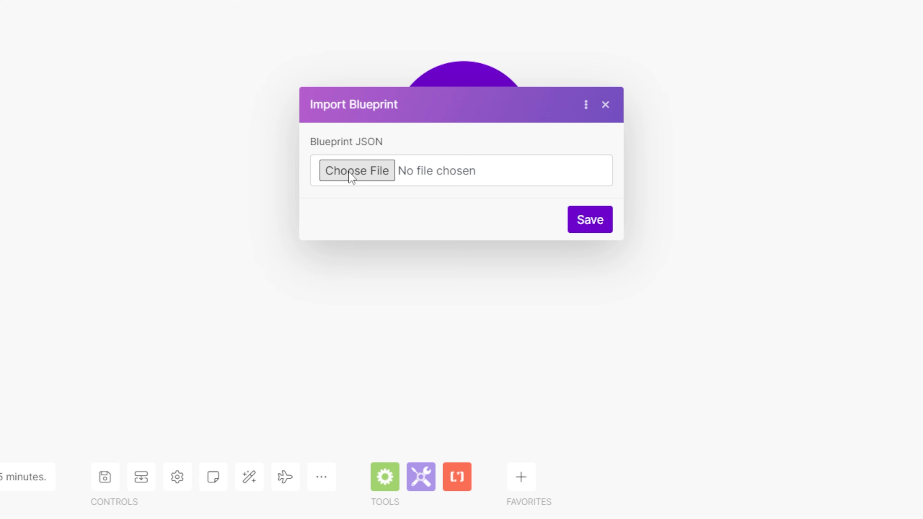
{"action": "left_click", "coordinate": [364, 174]}
{"action": "left_click", "coordinate": [6, 60]}
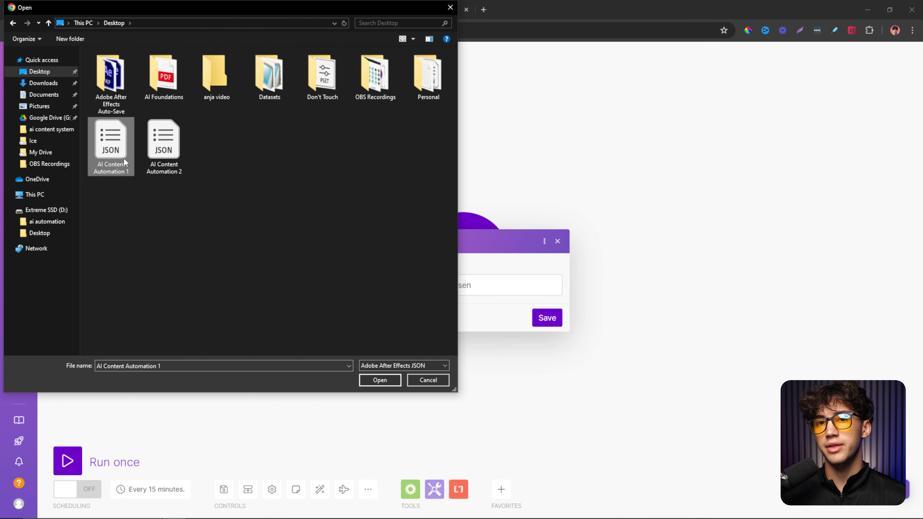
{"action": "left_click", "coordinate": [378, 380]}
{"action": "left_click", "coordinate": [550, 321]}
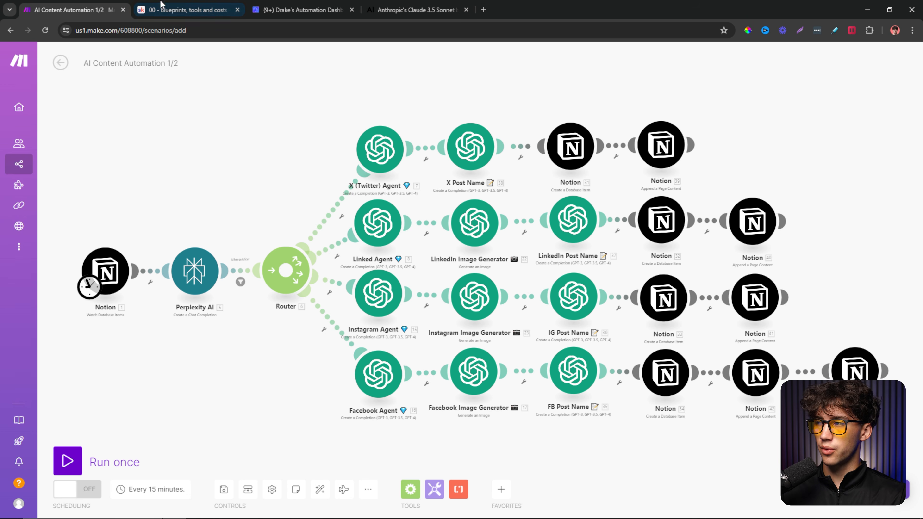
- Switch to the Skool community, view its event calendar for June 2024 and the following month, and return to the Community feed
{"action": "left_click", "coordinate": [187, 10]}
{"action": "left_click", "coordinate": [225, 88]}
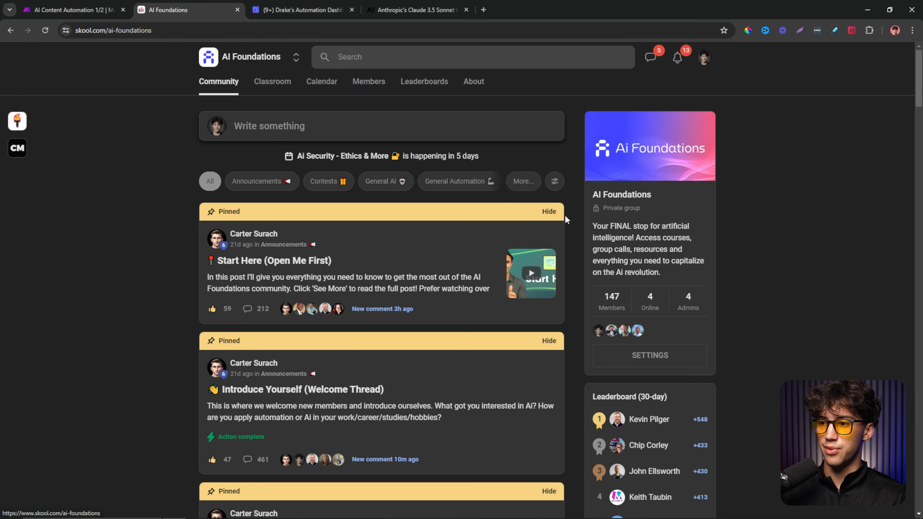
{"action": "left_click", "coordinate": [322, 81]}
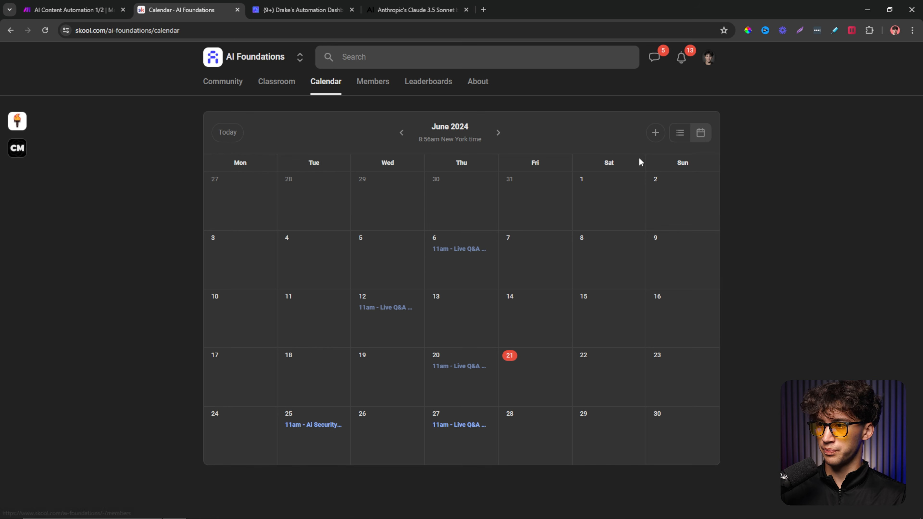
{"action": "left_click", "coordinate": [497, 133]}
{"action": "left_click", "coordinate": [222, 81]}
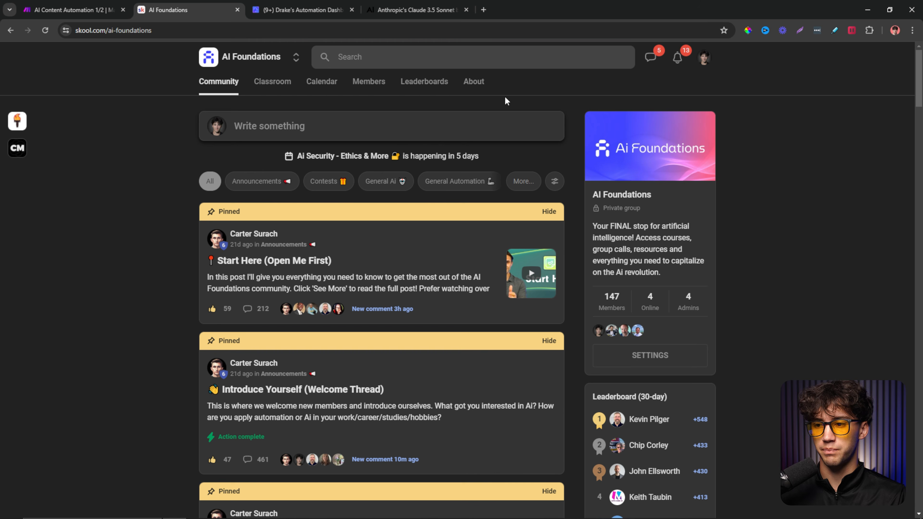
- Return to the AI Content Automation 1/2 scenario in Make and leave it, discarding the unsaved changes
{"action": "left_click", "coordinate": [88, 10]}
{"action": "left_click_drag", "start_coordinate": [282, 160], "coordinate": [241, 163]}
{"action": "scroll", "coordinate": [280, 152], "scroll_direction": "down", "scroll_amount": 2}
{"action": "left_click", "coordinate": [60, 62]}
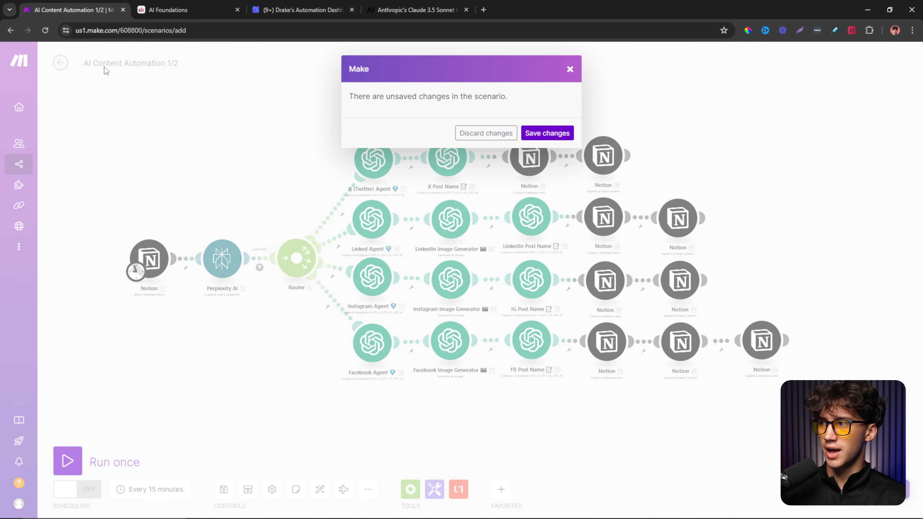
{"action": "left_click", "coordinate": [495, 136]}
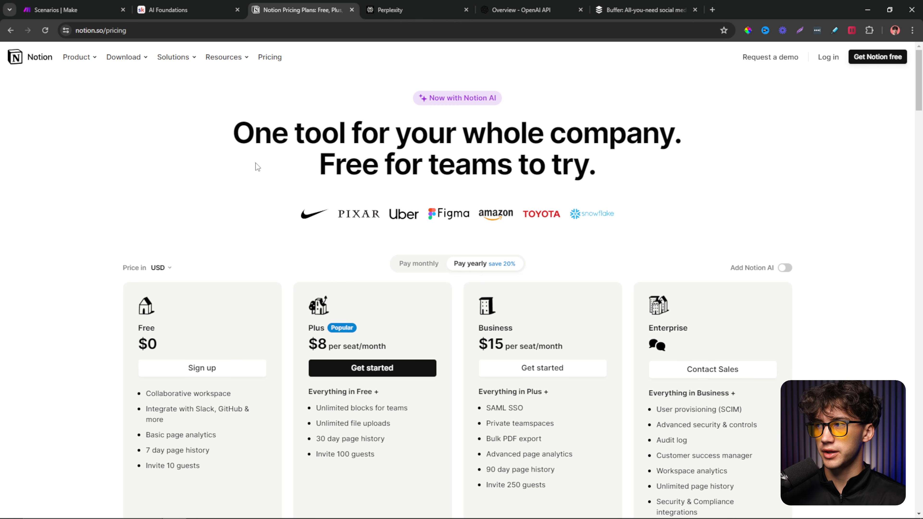
- In the Skool Ai Automation Systems course, expand Automations Dashboard (Essential) and open the "00 - Dashboard Overview" lesson
{"action": "left_click", "coordinate": [167, 10]}
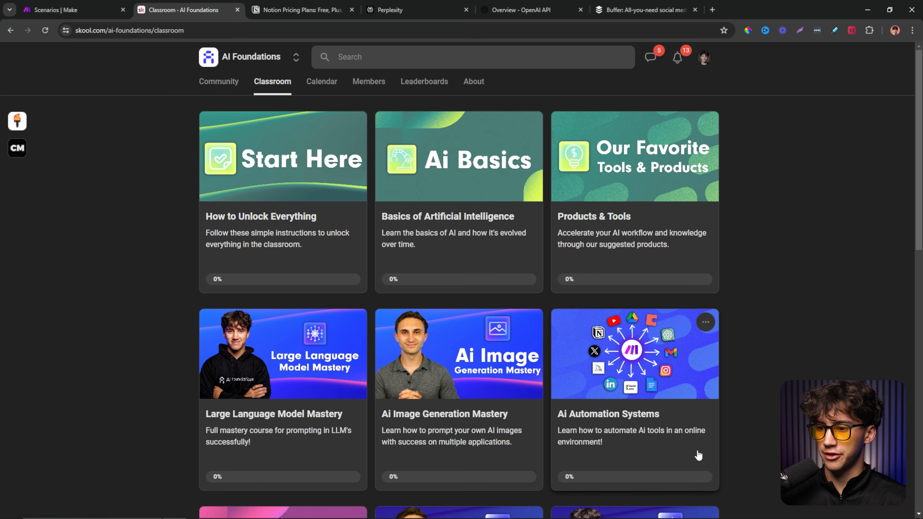
{"action": "left_click", "coordinate": [696, 453]}
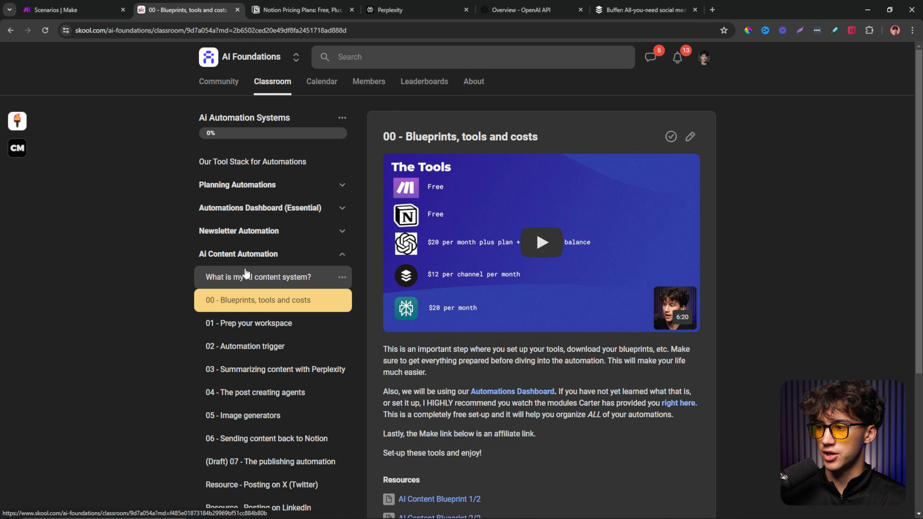
{"action": "left_click", "coordinate": [342, 256]}
{"action": "left_click", "coordinate": [342, 208]}
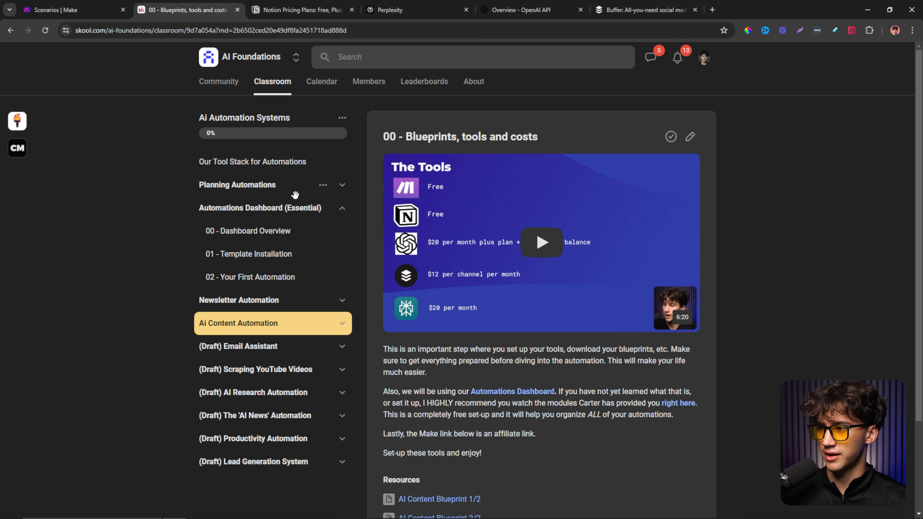
{"action": "left_click", "coordinate": [285, 240]}
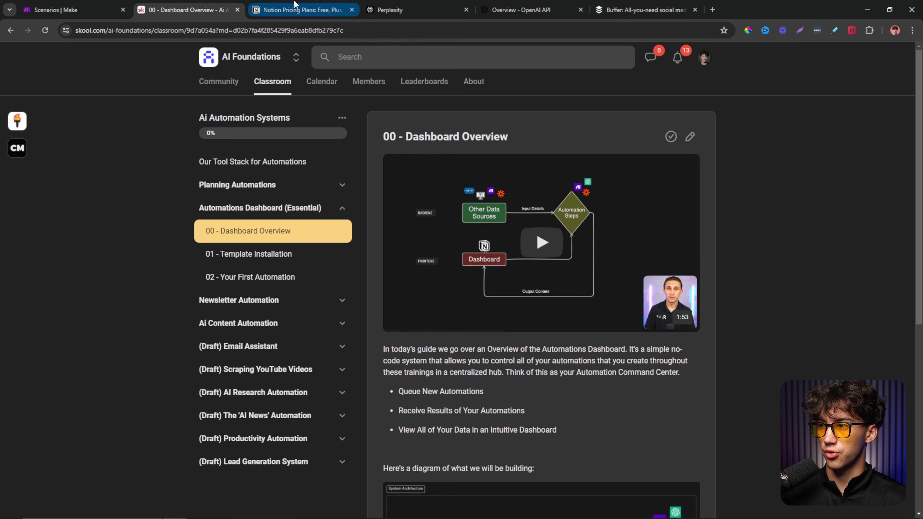
- View the required tools' pages one after another: Notion pricing, Perplexity, OpenAI API documentation and Buffer
{"action": "left_click", "coordinate": [299, 10]}
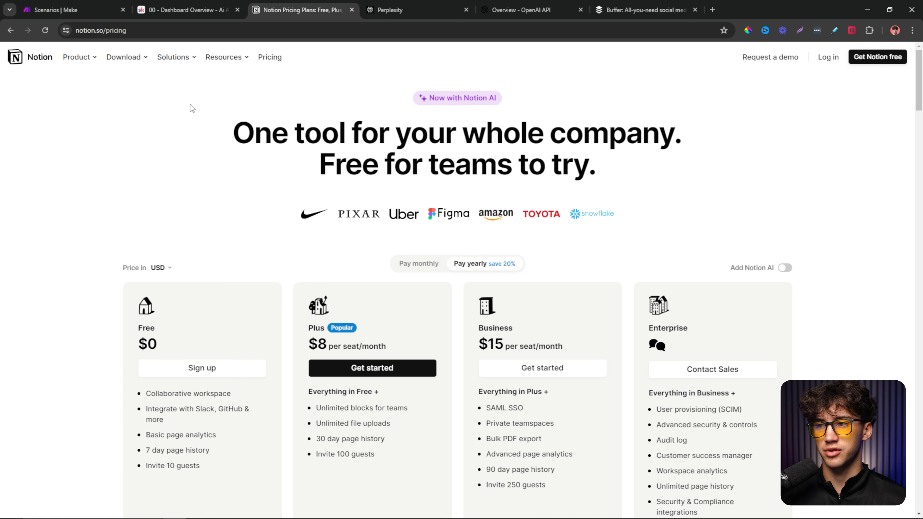
{"action": "left_click", "coordinate": [413, 11]}
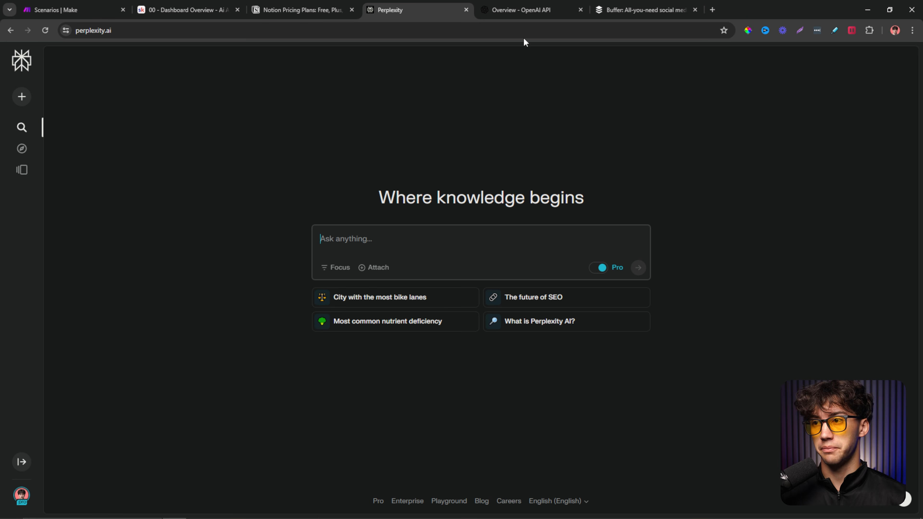
{"action": "left_click", "coordinate": [532, 11]}
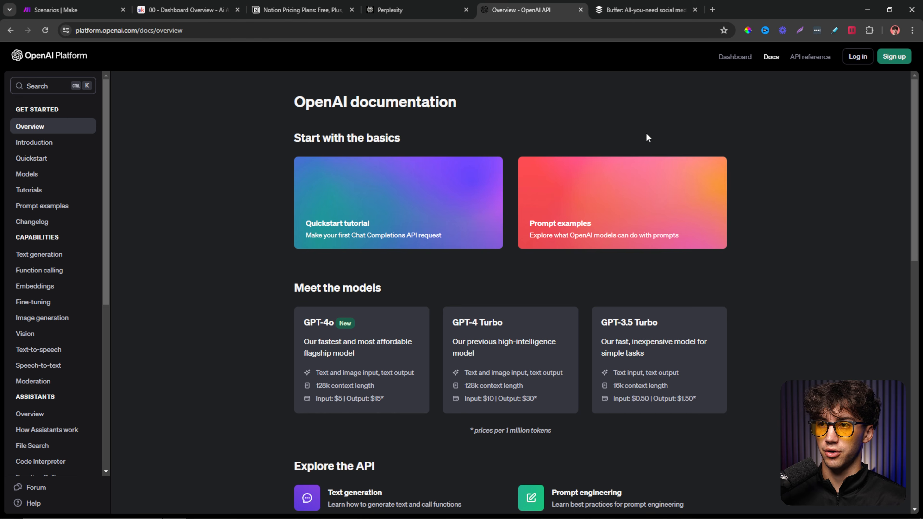
{"action": "left_click", "coordinate": [642, 10]}
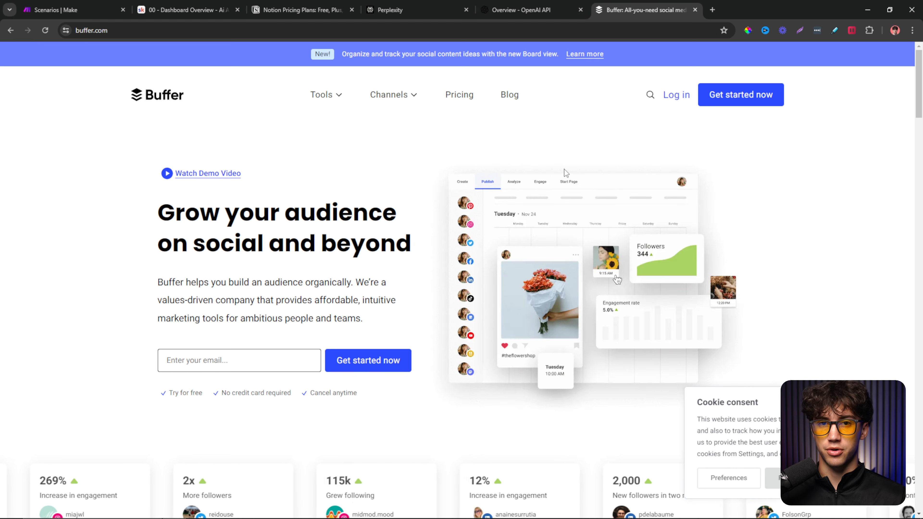
{"action": "left_click", "coordinate": [528, 11]}
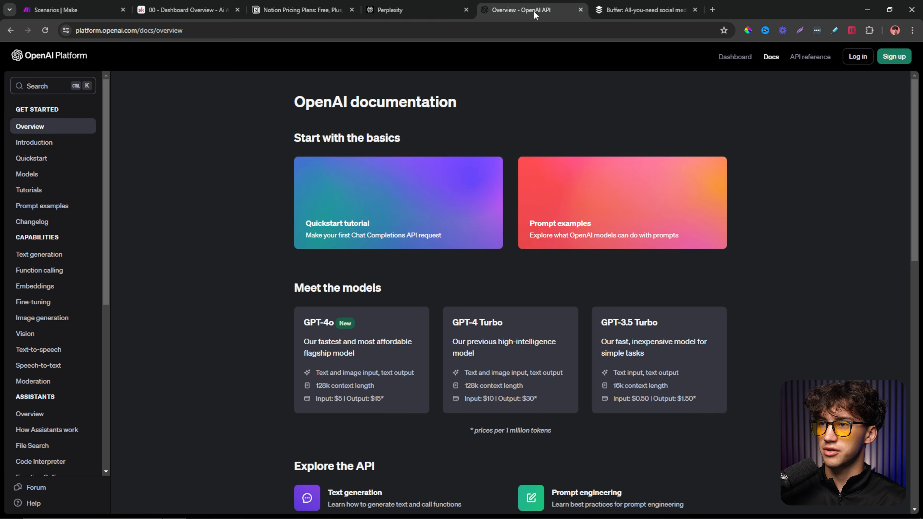
{"action": "left_click", "coordinate": [432, 13]}
{"action": "left_click", "coordinate": [295, 10]}
{"action": "left_click", "coordinate": [454, 10]}
{"action": "left_click", "coordinate": [507, 10]}
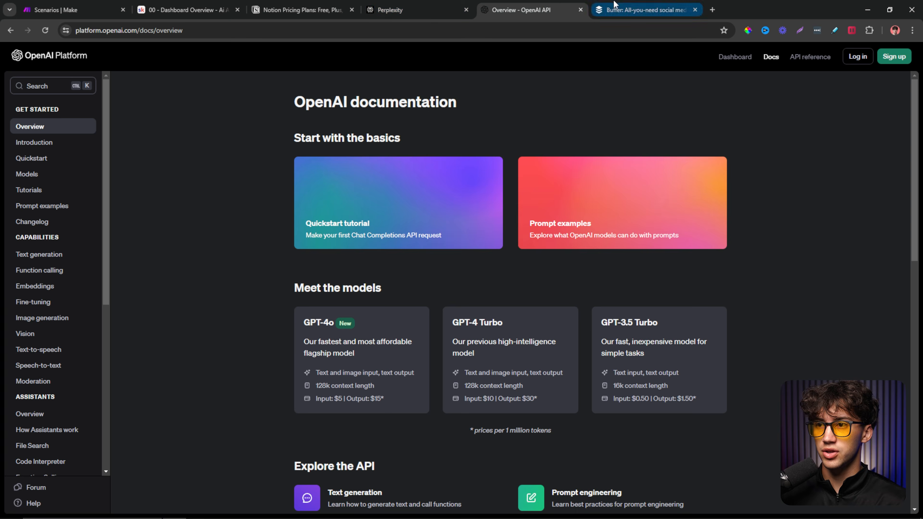
{"action": "left_click", "coordinate": [599, 10]}
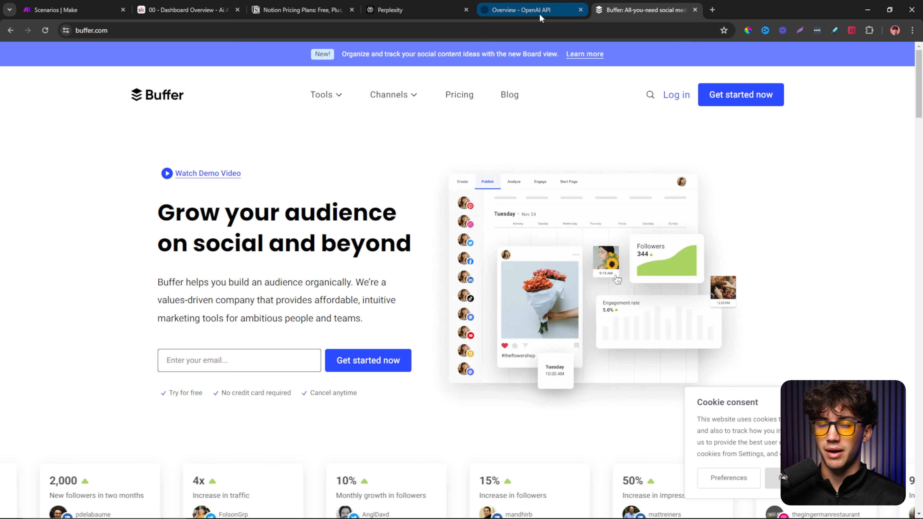
{"action": "left_click", "coordinate": [416, 15]}
{"action": "left_click", "coordinate": [302, 11]}
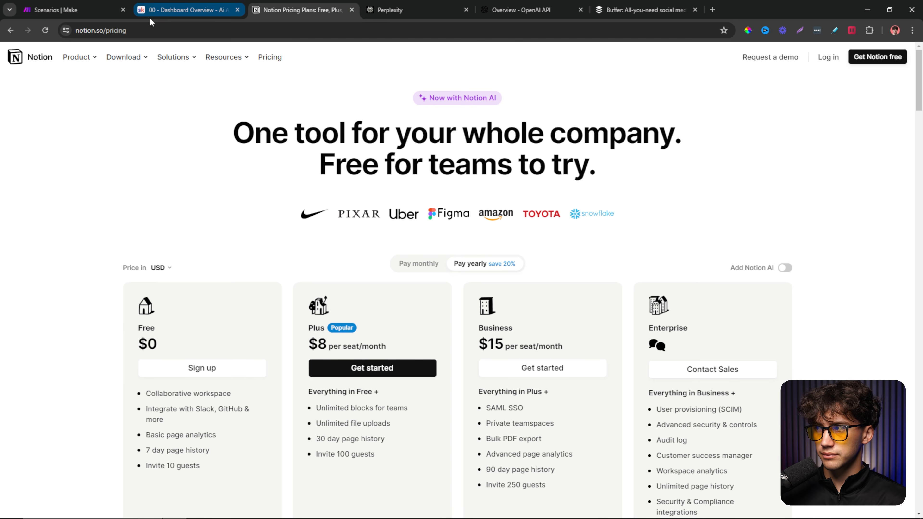
{"action": "left_click", "coordinate": [72, 10]}
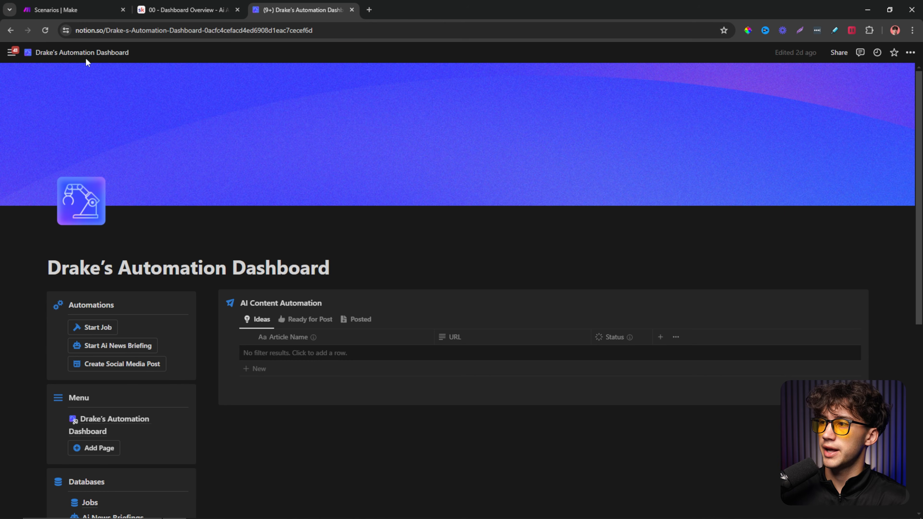
- Add a new page to the Private section in Notion, hide the sidebar and set the page to full width
{"action": "mouse_move", "coordinate": [11, 53]}
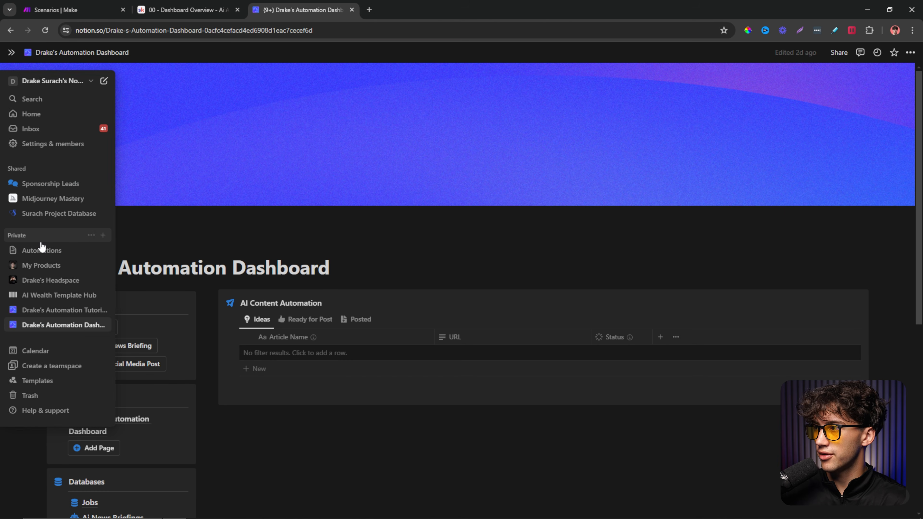
{"action": "left_click", "coordinate": [11, 54]}
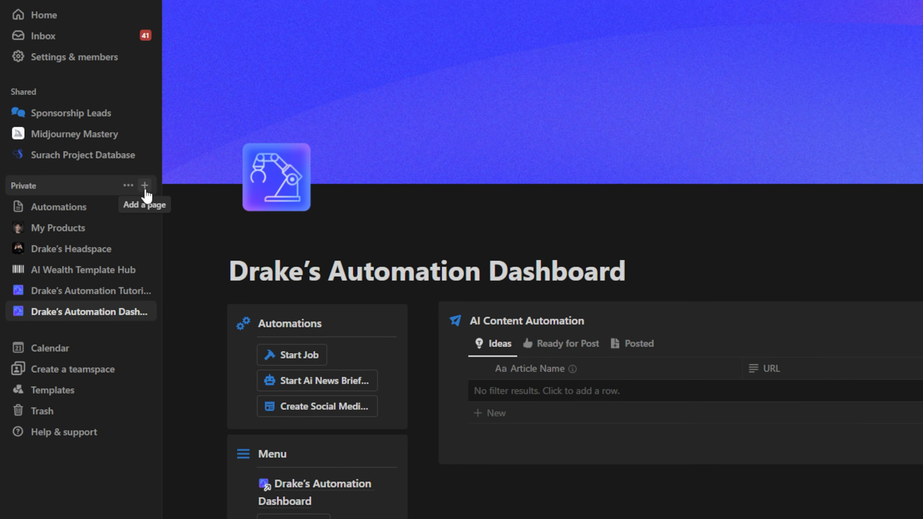
{"action": "left_click", "coordinate": [105, 209]}
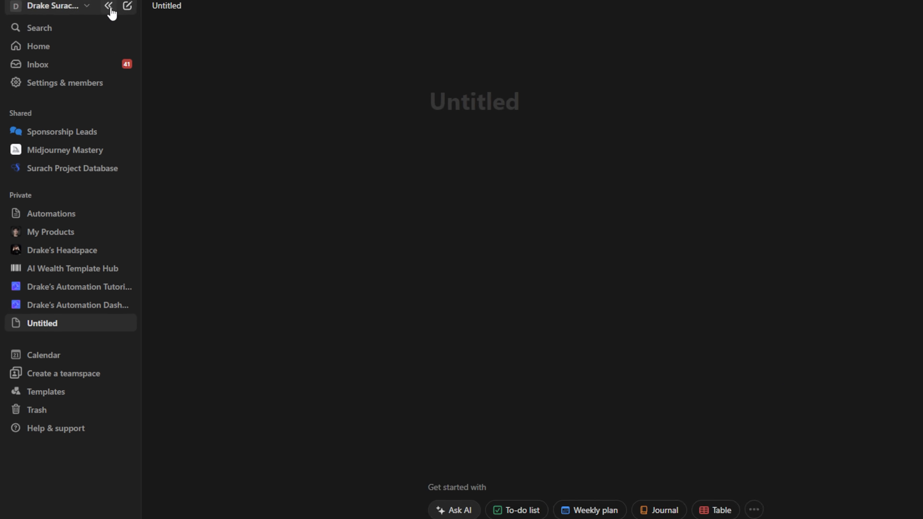
{"action": "left_click", "coordinate": [109, 6]}
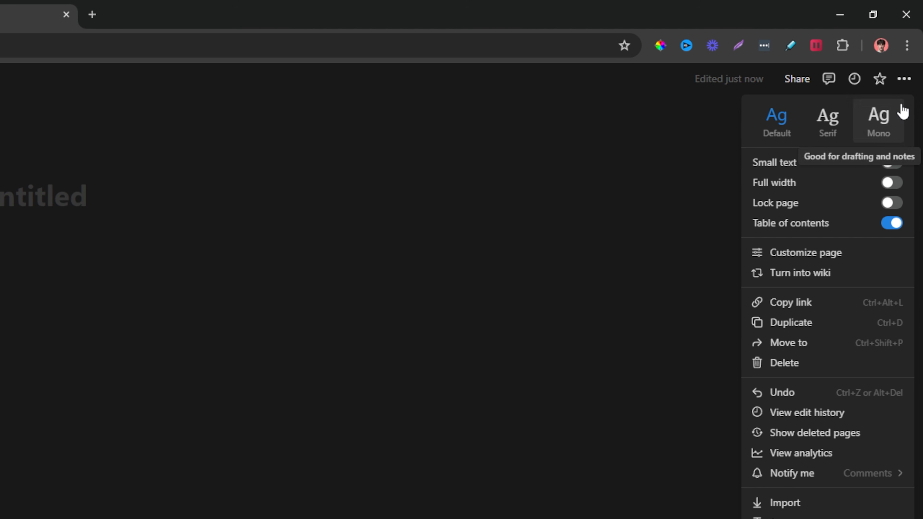
{"action": "left_click", "coordinate": [891, 183]}
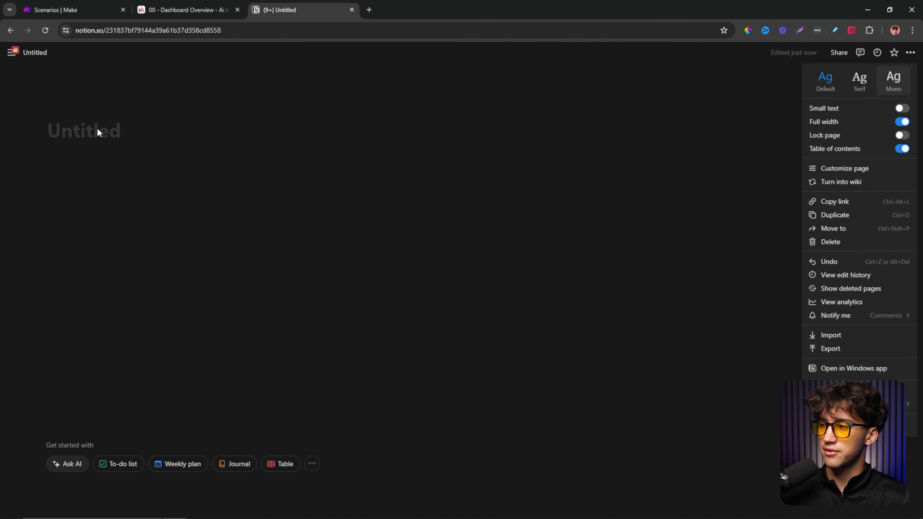
- Title the new Notion page "AUTOMATION ELITE"
{"action": "left_click", "coordinate": [99, 132]}
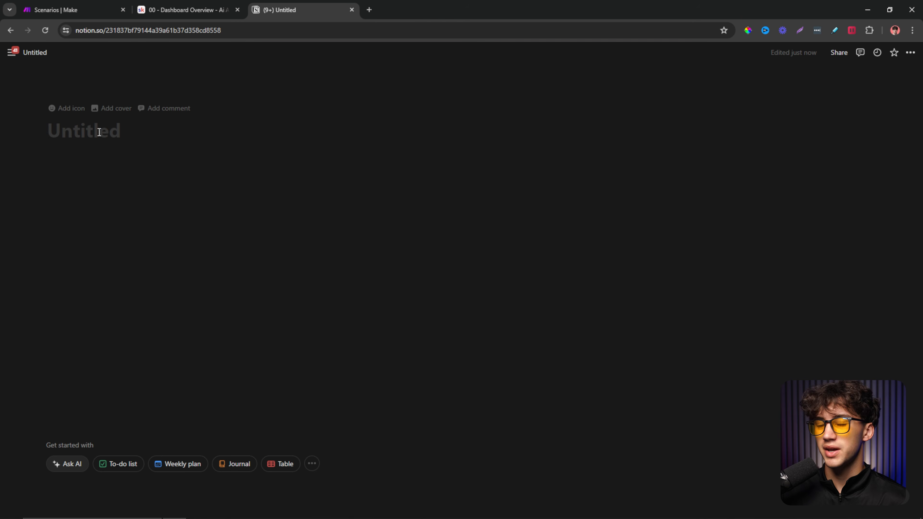
{"action": "type", "text": "AUT"}
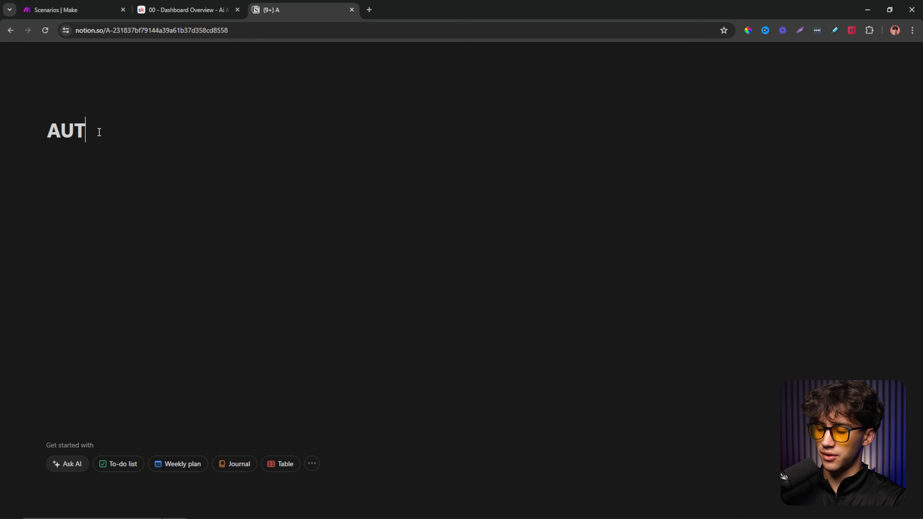
{"action": "type", "text": "OMATION"}
{"action": "key", "text": "BackSpace"}
{"action": "key", "text": "BackSpace"}
{"action": "key", "text": "BackSpace"}
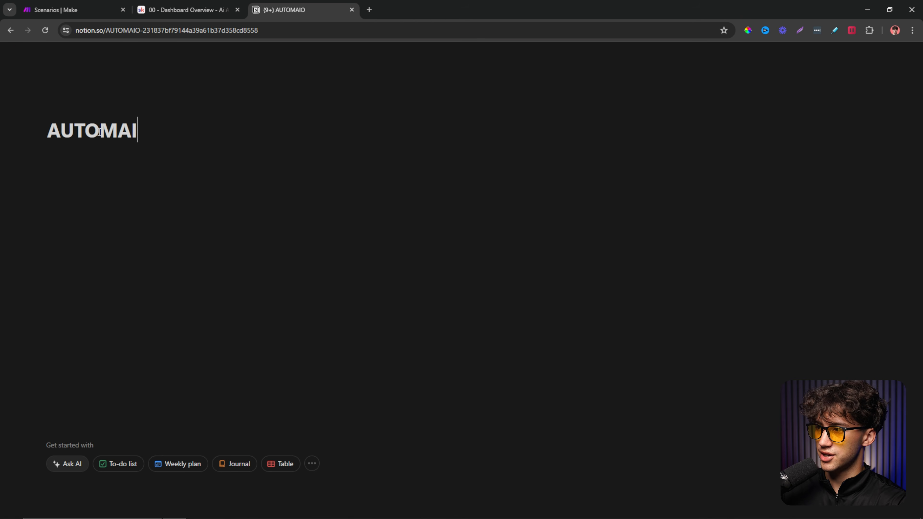
{"action": "type", "text": "TION ELITE"}
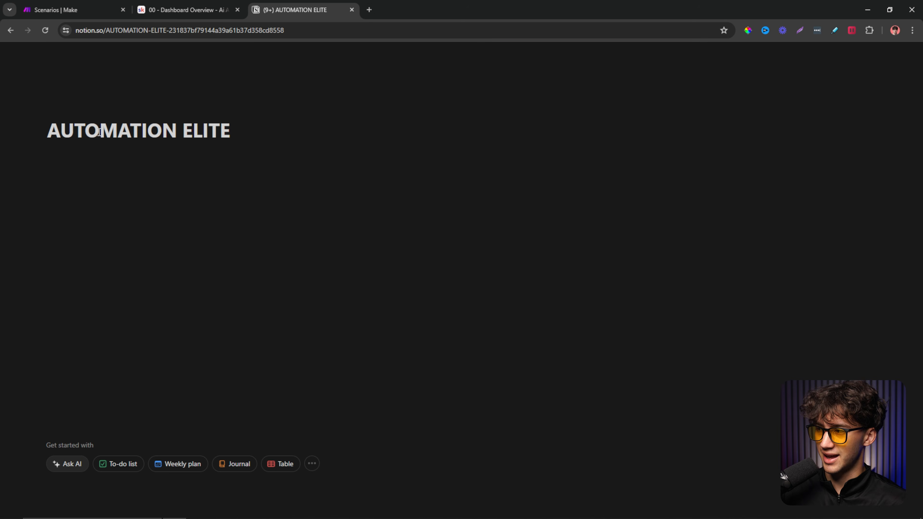
- Give the page the blue alien icon and start the first line of its body
{"action": "left_click", "coordinate": [66, 110]}
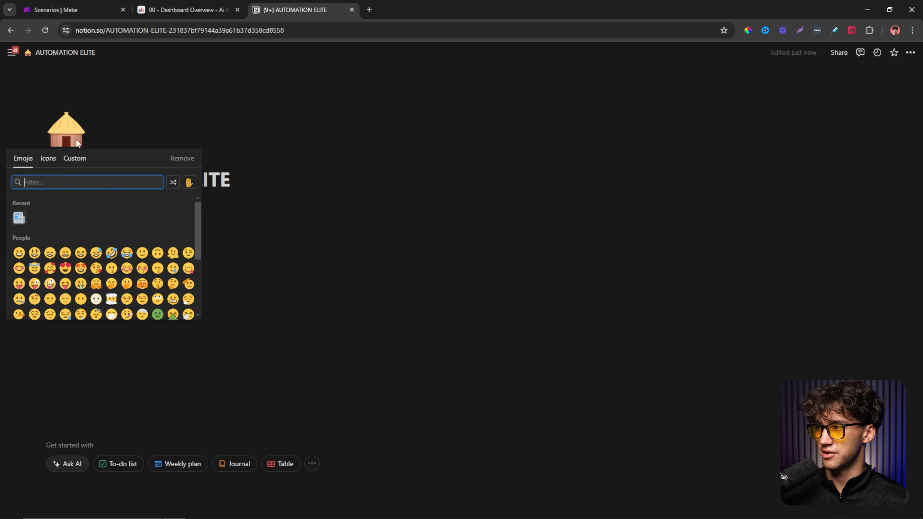
{"action": "left_click", "coordinate": [48, 158]}
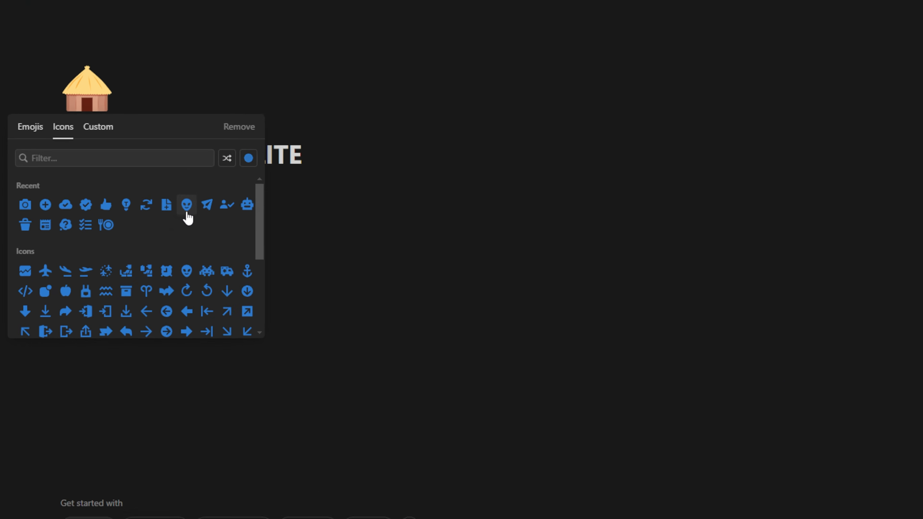
{"action": "left_click", "coordinate": [142, 218]}
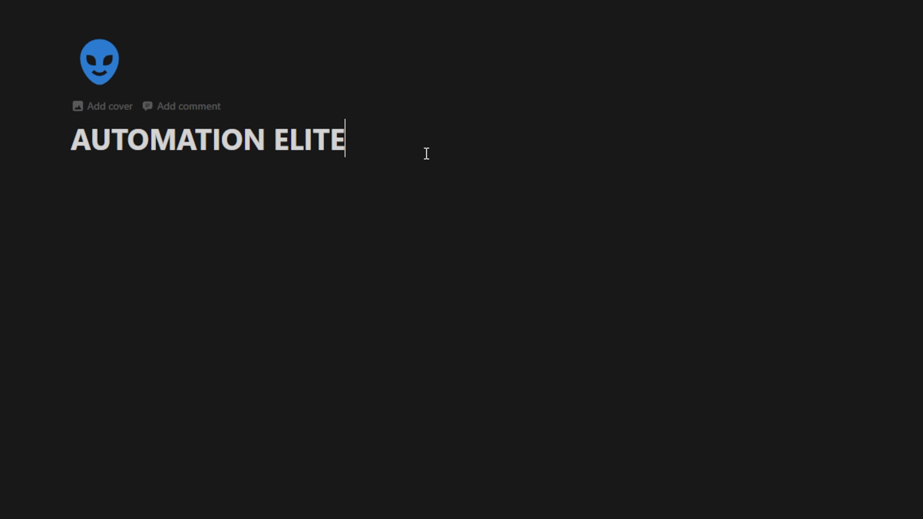
{"action": "key", "text": "Return"}
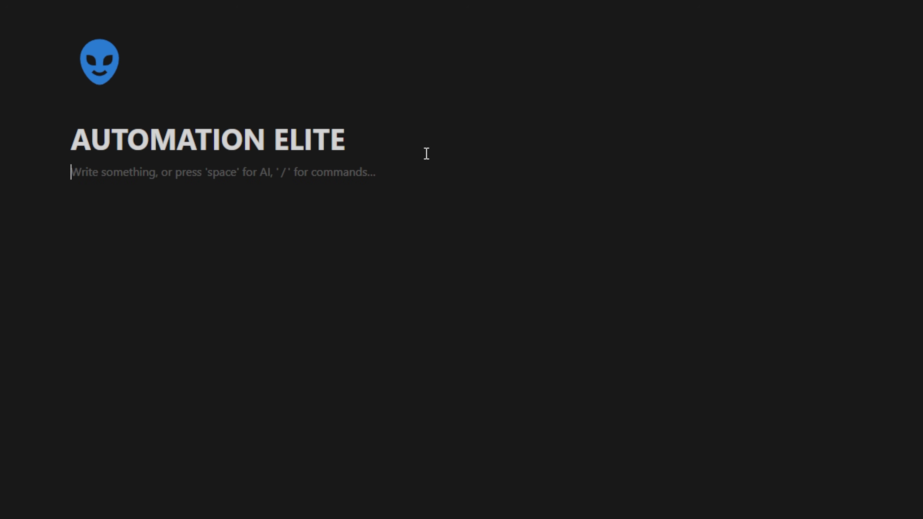
- Insert a two-column layout in the page body, narrow the first column slightly and add a callout to it
{"action": "type", "text": "/2"}
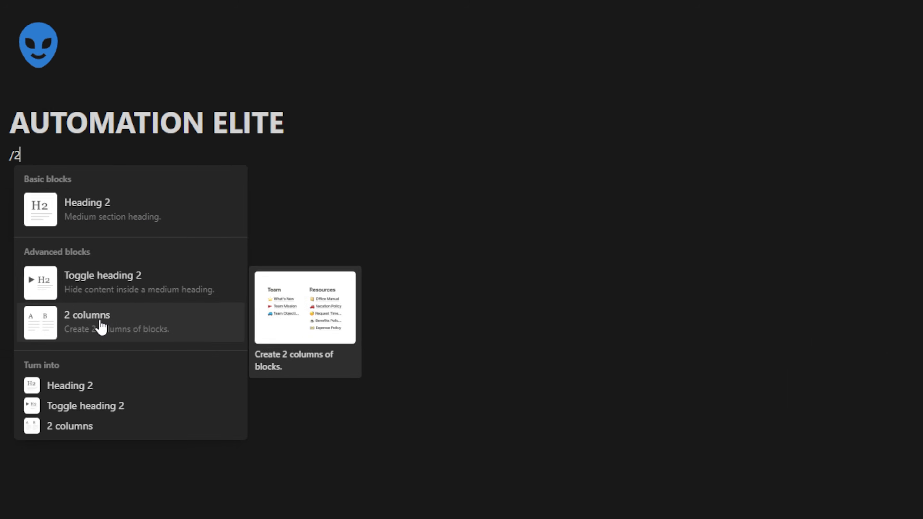
{"action": "key", "text": "BackSpace"}
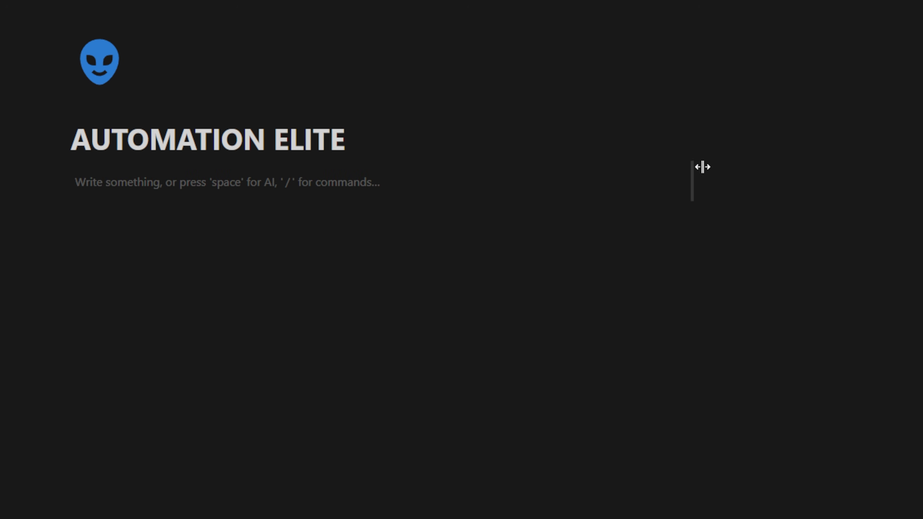
{"action": "left_click_drag", "start_coordinate": [694, 165], "coordinate": [618, 170]}
{"action": "type", "text": "/call"}
{"action": "key", "text": "Return"}
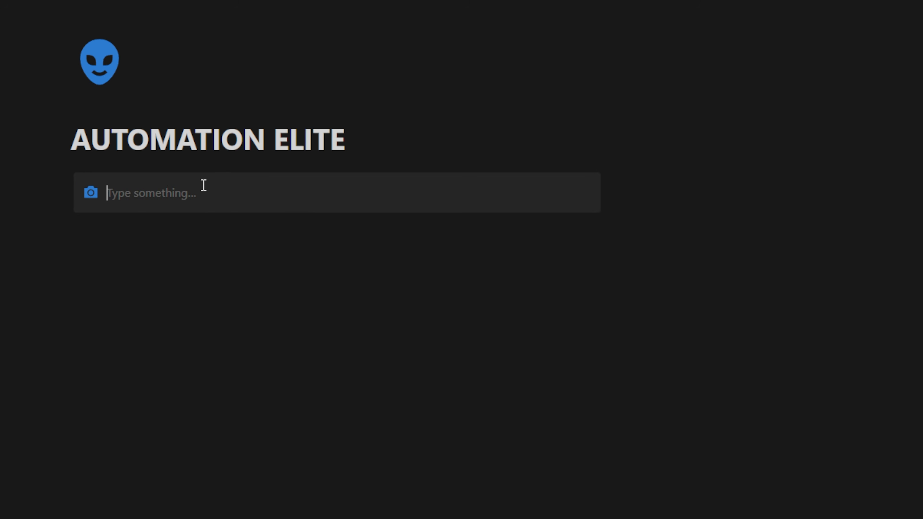
- Add a callout to the second column and narrow the first column to roughly a quarter of the page width
{"action": "left_click", "coordinate": [778, 182]}
{"action": "type", "text": "/callout"}
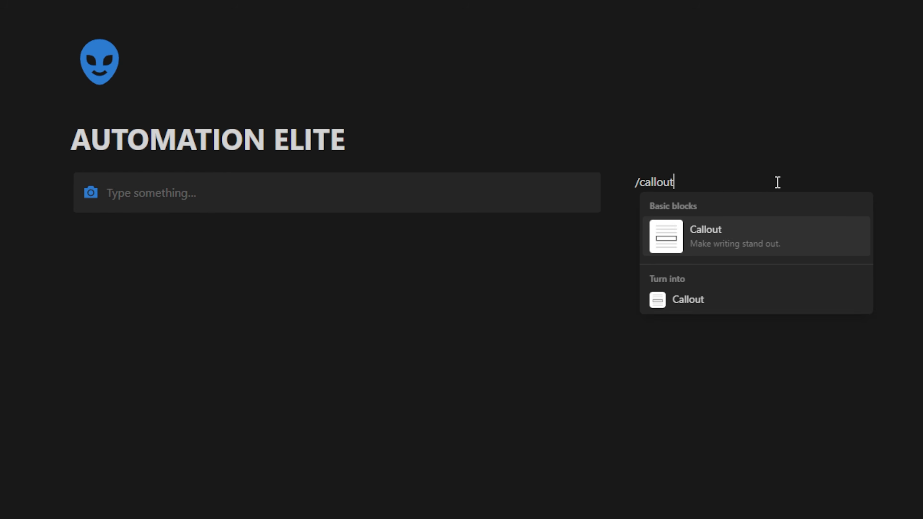
{"action": "key", "text": "Return"}
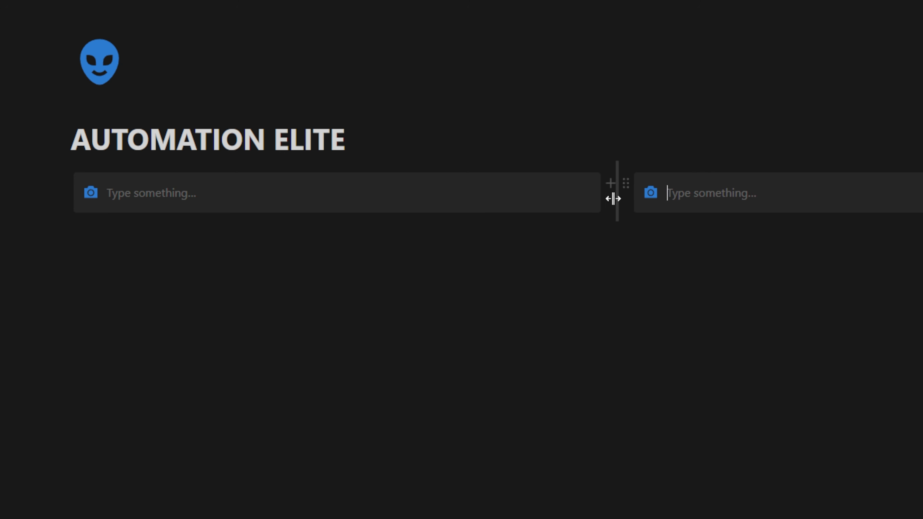
{"action": "left_click_drag", "start_coordinate": [614, 198], "coordinate": [98, 205]}
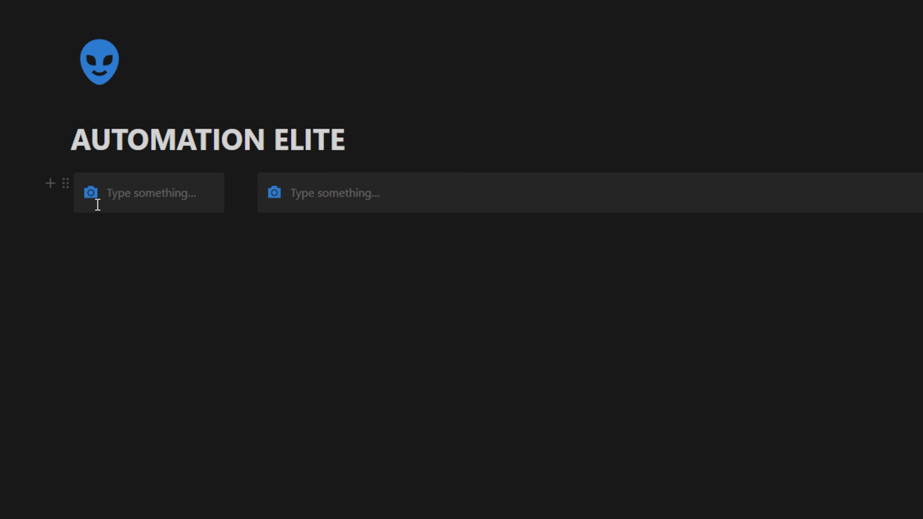
{"action": "key", "text": "ctrl+z"}
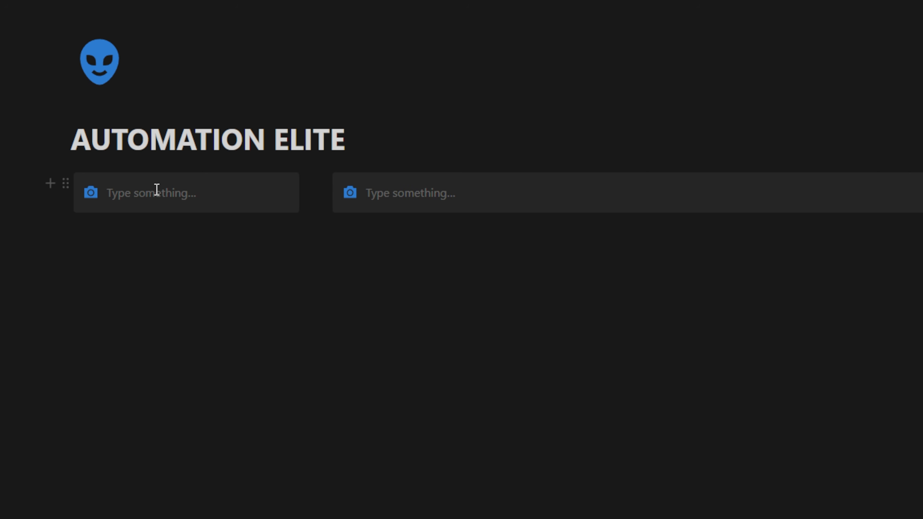
- Title the callouts in bold "Control Center" and "Social Media Posts - Ai Foundations", giving the first one the blue gears icon
{"action": "left_click", "coordinate": [90, 195]}
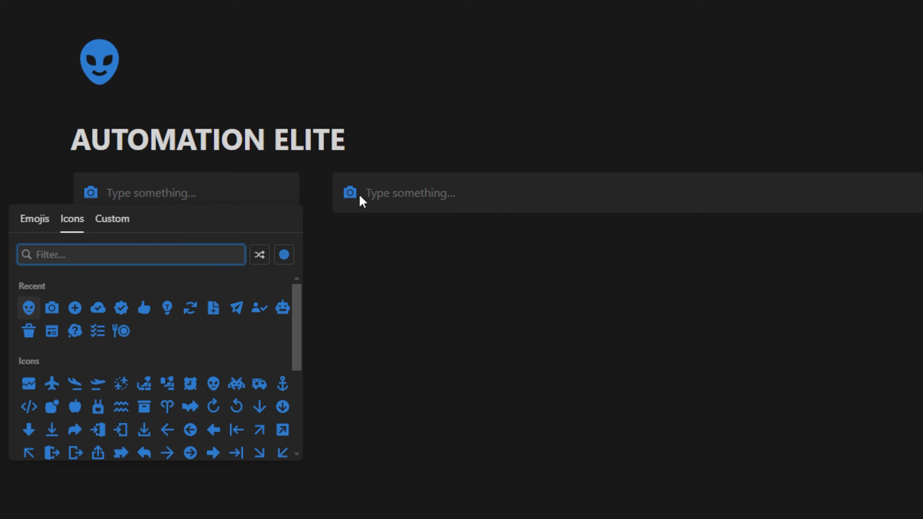
{"action": "left_click", "coordinate": [193, 197]}
{"action": "left_click", "coordinate": [440, 203]}
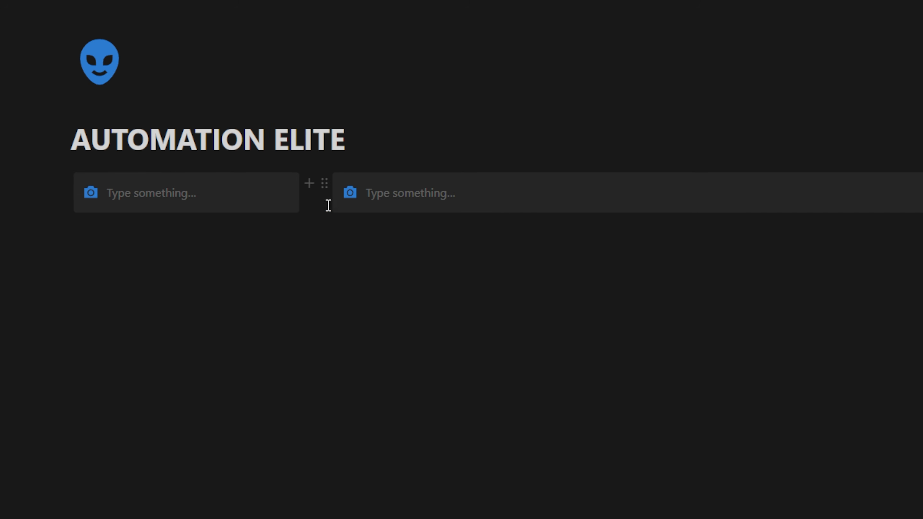
{"action": "left_click", "coordinate": [191, 189]}
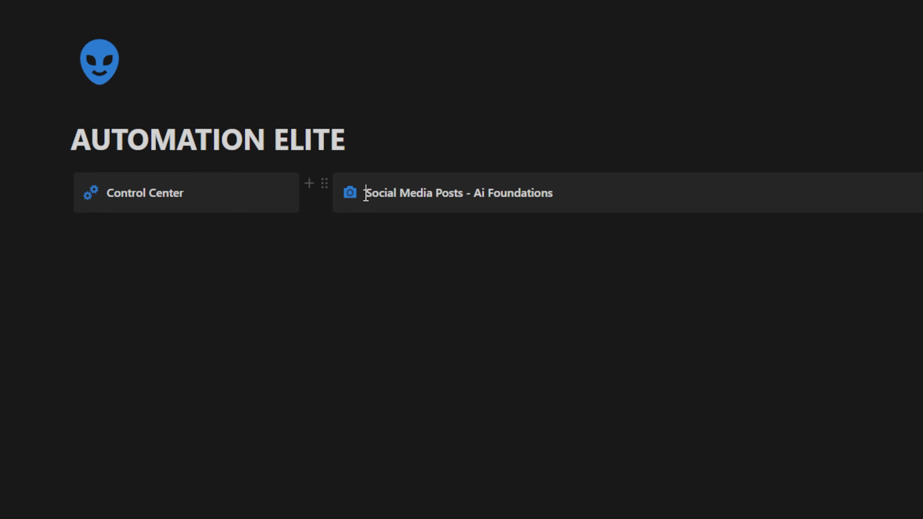
{"action": "left_click_drag", "start_coordinate": [365, 193], "coordinate": [583, 196]}
- Insert a new button block below the columns and move it inside the Control Center callout
{"action": "left_click", "coordinate": [157, 238]}
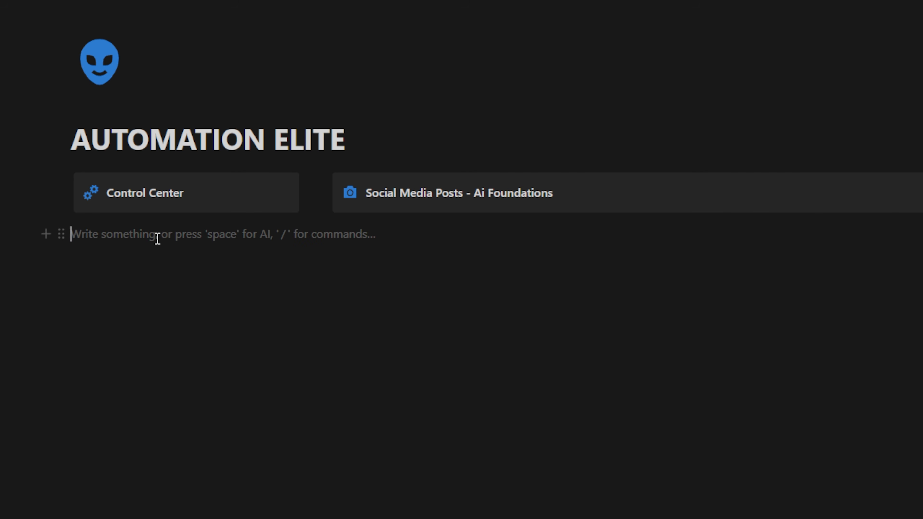
{"action": "type", "text": "/butt"}
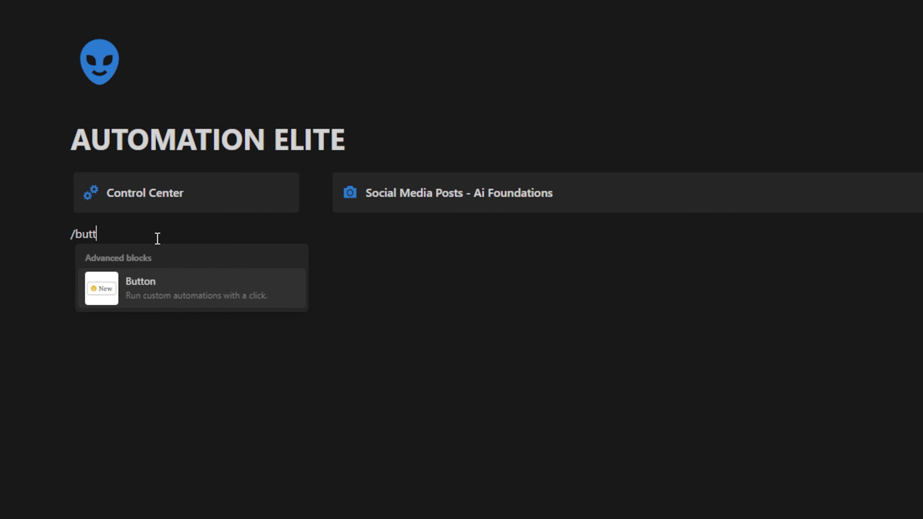
{"action": "key", "text": "Return"}
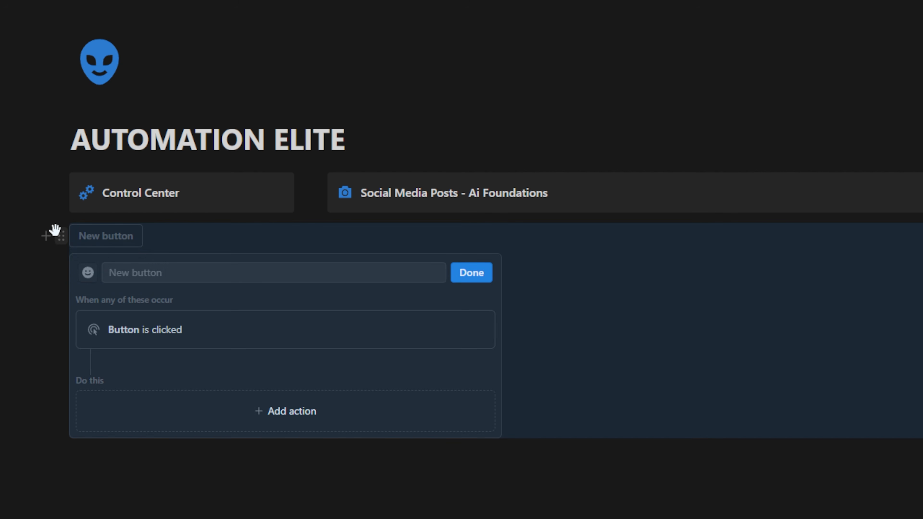
{"action": "left_click_drag", "start_coordinate": [57, 238], "coordinate": [134, 204]}
{"action": "left_click", "coordinate": [469, 312]}
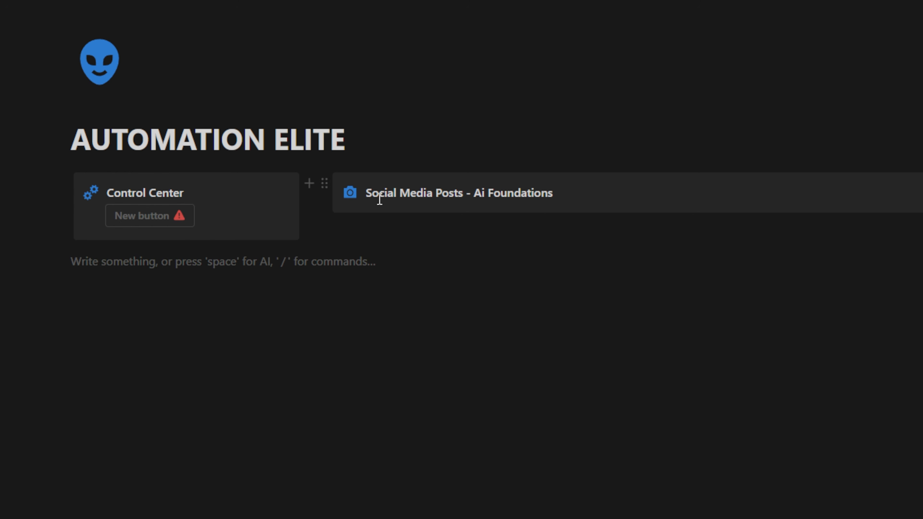
- Add a callout directly beneath Control Center in the narrow column and title it "Databases" in bold
{"action": "type", "text": "/callout"}
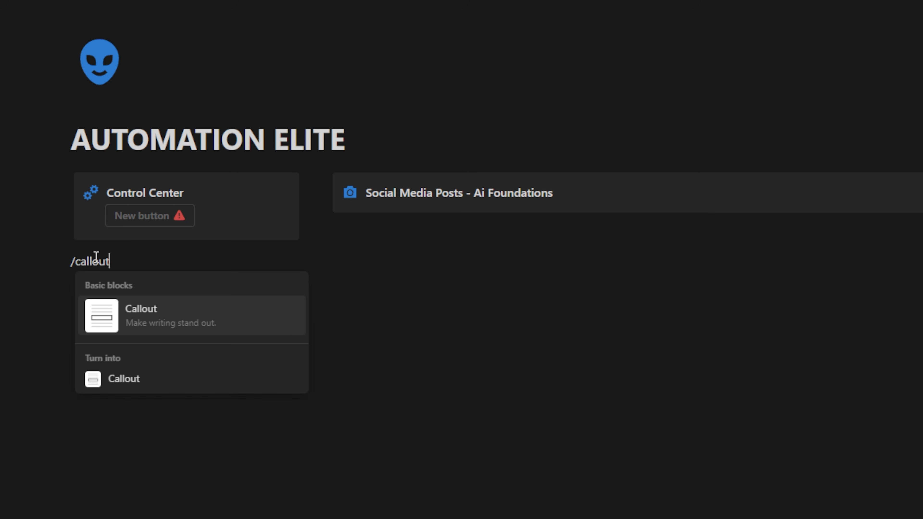
{"action": "key", "text": "Return"}
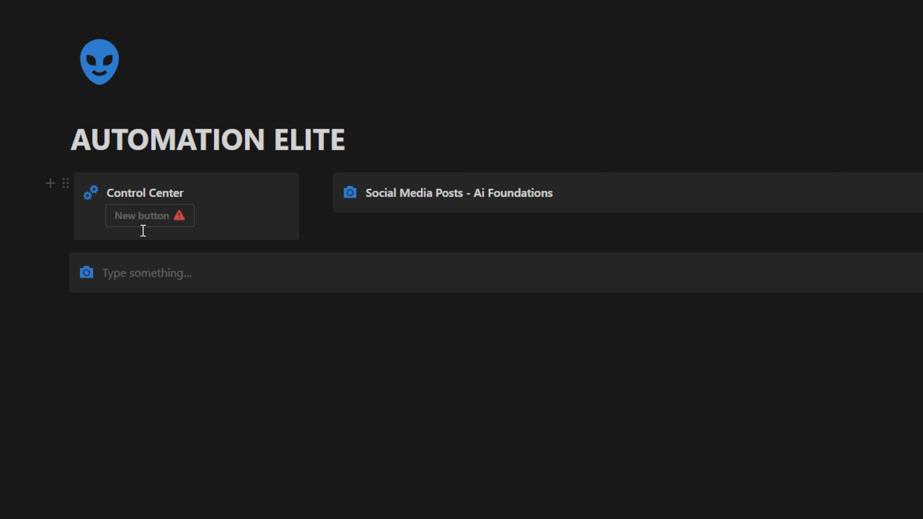
{"action": "left_click_drag", "start_coordinate": [61, 260], "coordinate": [98, 240]}
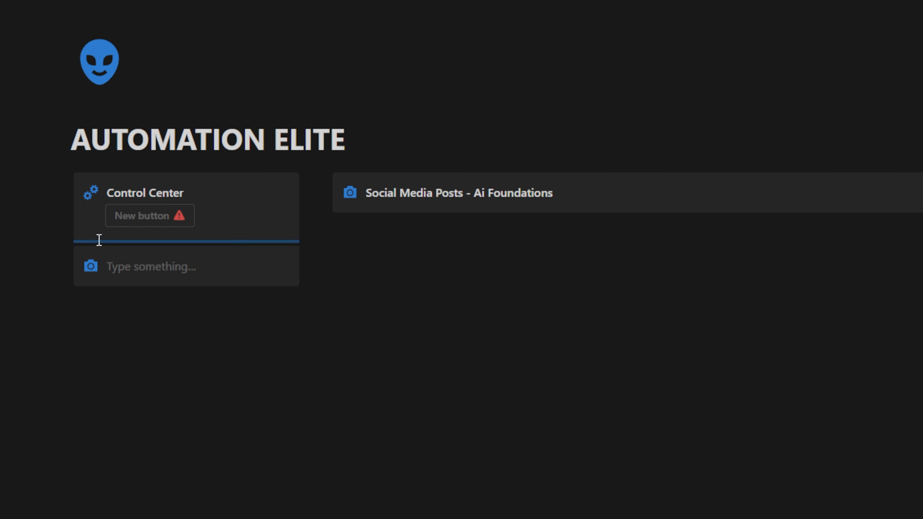
{"action": "type", "text": "D"}
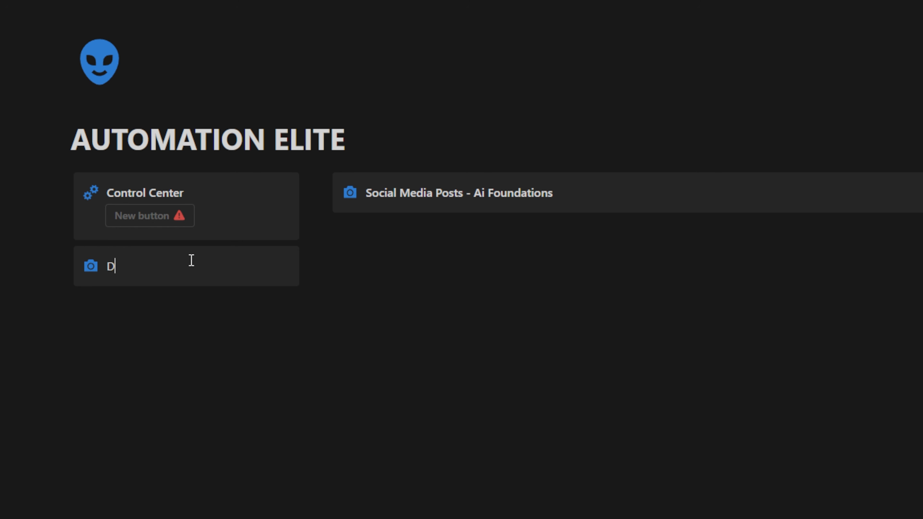
{"action": "type", "text": "atabases"}
{"action": "double_click", "coordinate": [134, 264]}
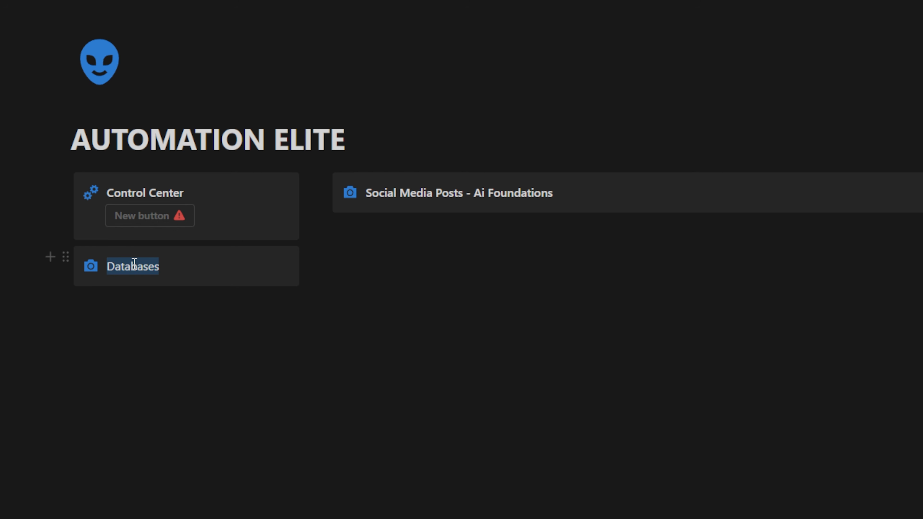
{"action": "left_click", "coordinate": [192, 269]}
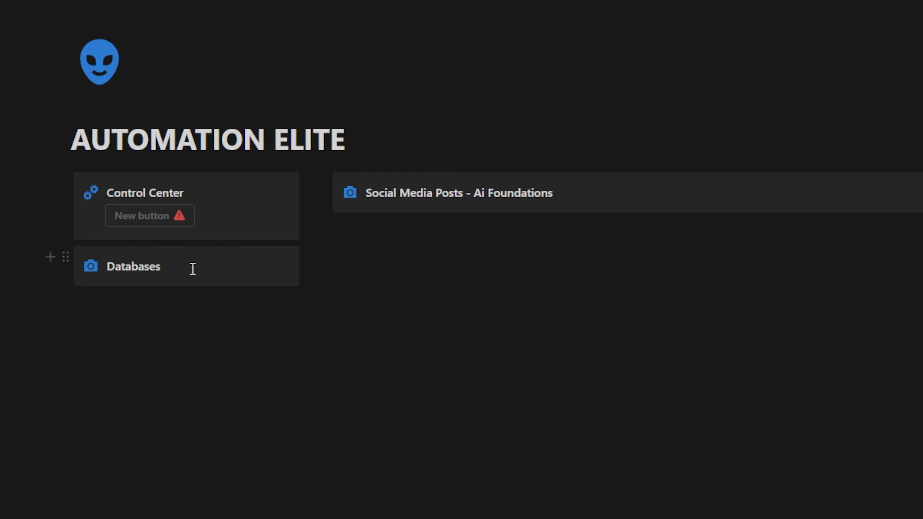
- Insert a full-page database beneath the Databases callout
{"action": "key", "text": "Return"}
{"action": "type", "text": "/"}
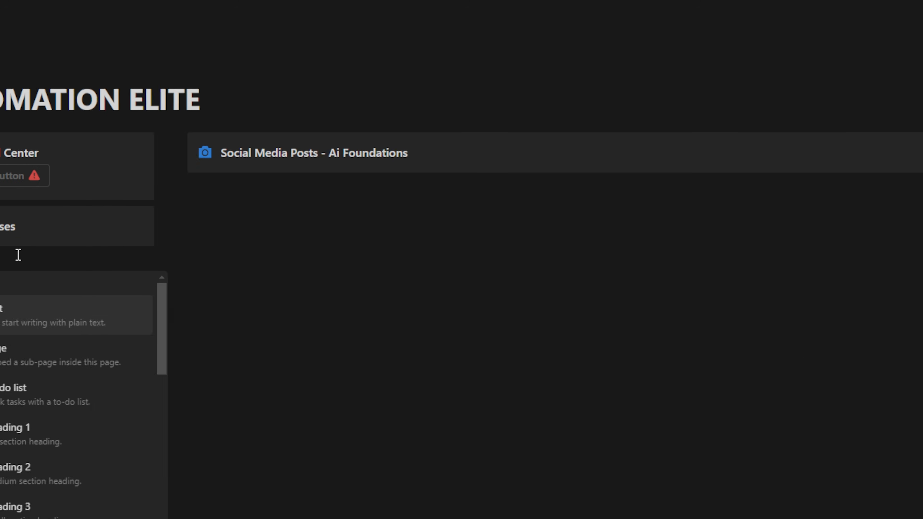
{"action": "key", "text": "BackSpace"}
{"action": "key", "text": "BackSpace"}
{"action": "key", "text": "BackSpace"}
{"action": "key", "text": "BackSpace"}
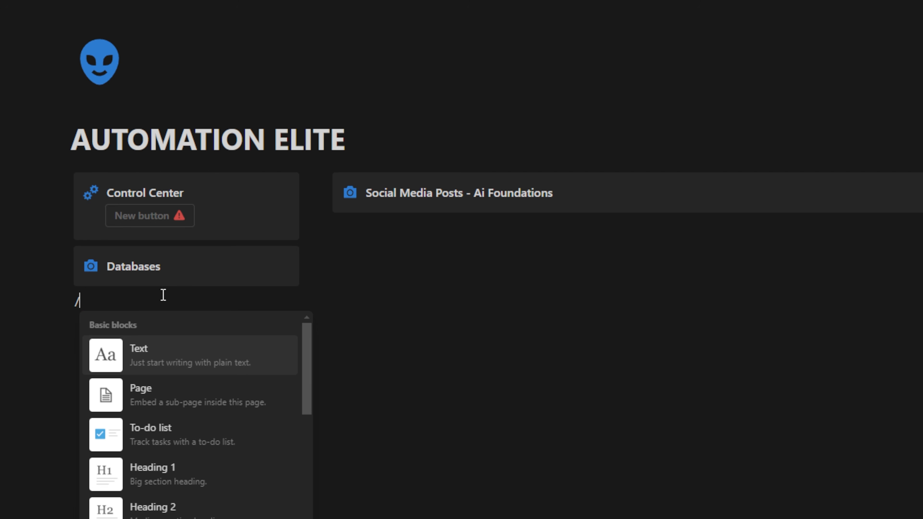
{"action": "type", "text": "data"}
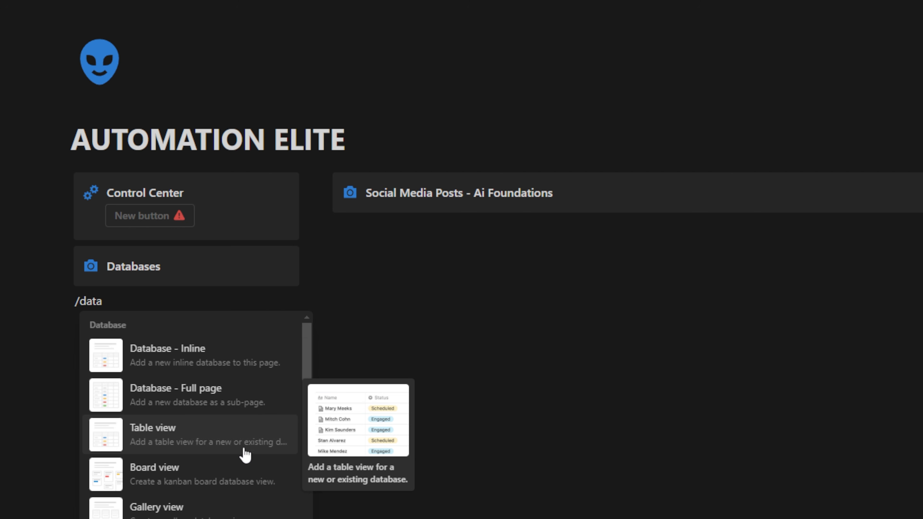
{"action": "left_click", "coordinate": [201, 406]}
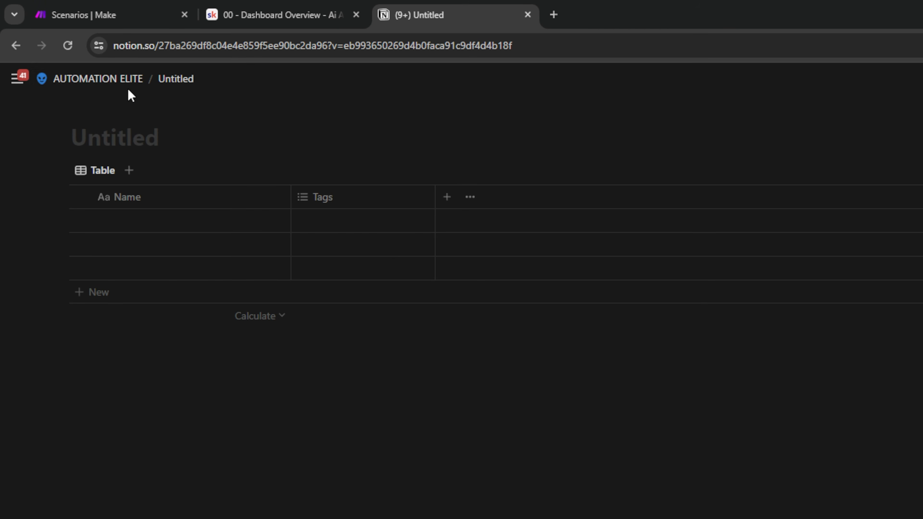
- Return to the AUTOMATION ELITE page, reopen the untitled database and title it "Social Media Posting"
{"action": "left_click", "coordinate": [108, 81]}
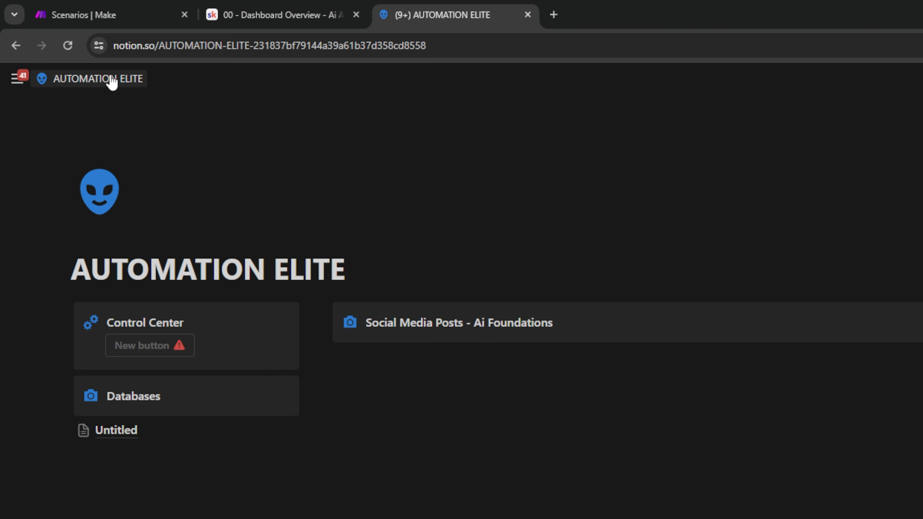
{"action": "left_click", "coordinate": [109, 437]}
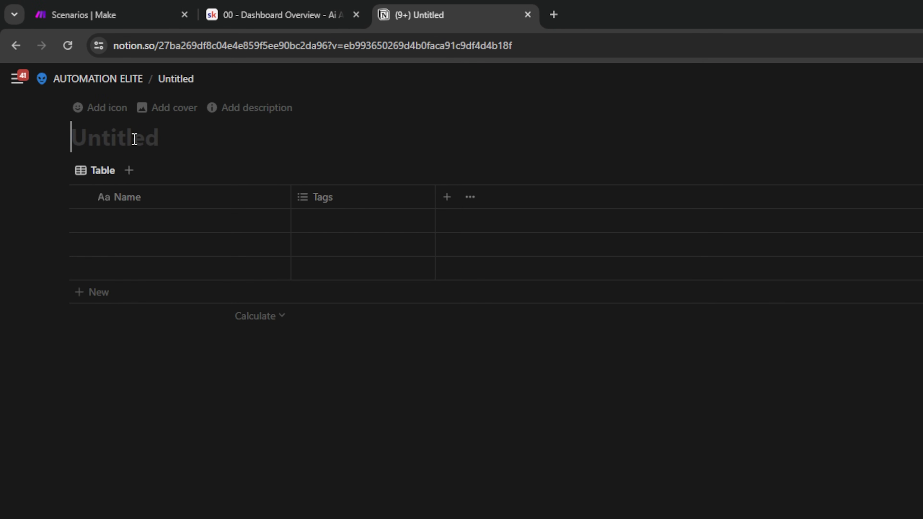
{"action": "type", "text": "S"}
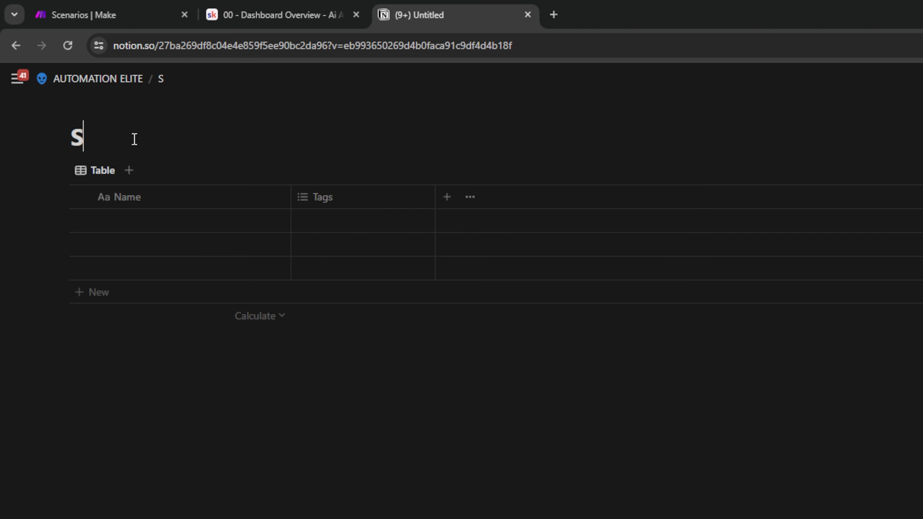
{"action": "type", "text": "ocial Media Posting"}
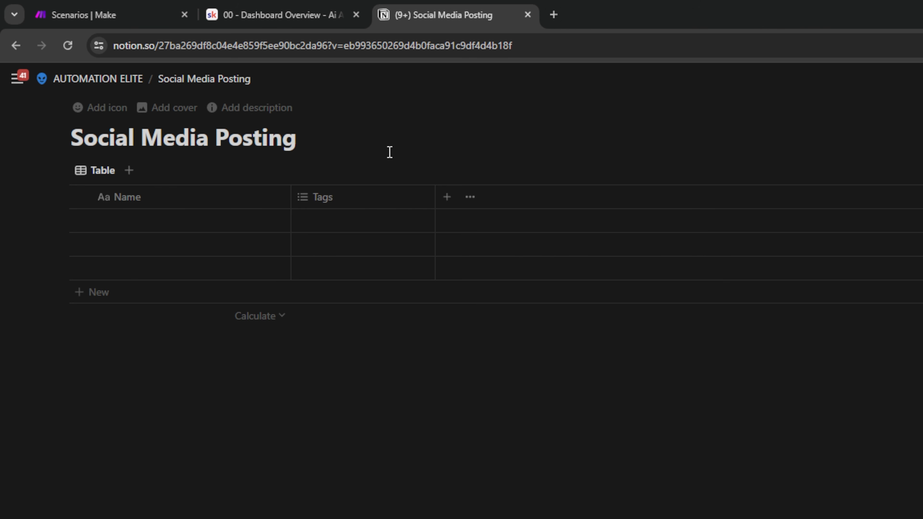
- Give the Social Media Posting database the blue checkmark list icon
{"action": "left_click", "coordinate": [114, 79]}
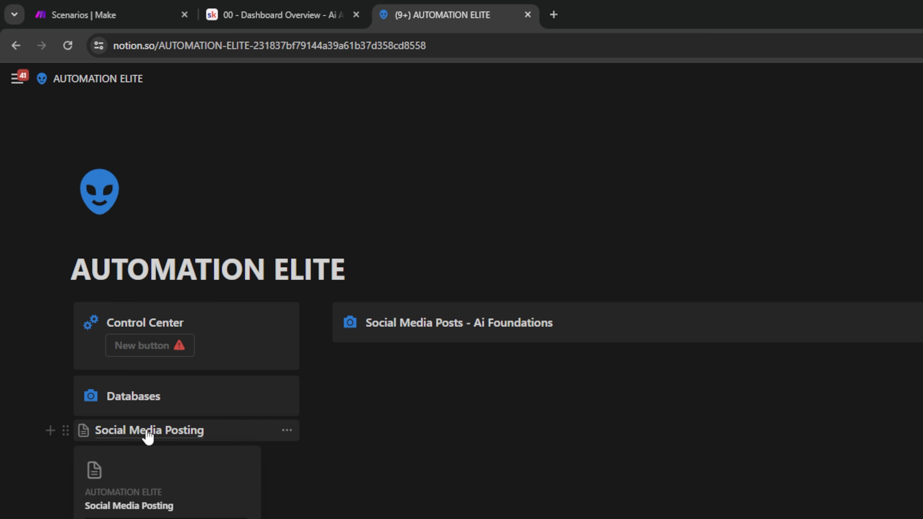
{"action": "left_click", "coordinate": [156, 433]}
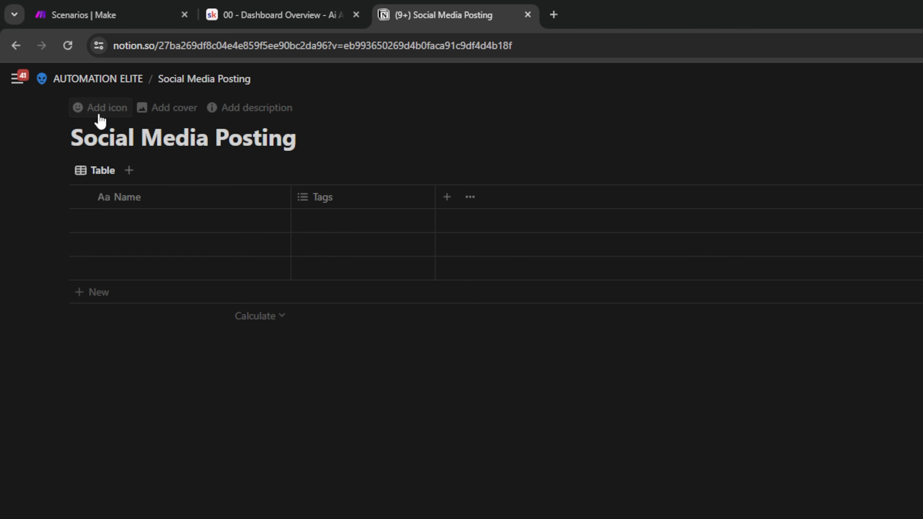
{"action": "left_click", "coordinate": [96, 109]}
{"action": "left_click", "coordinate": [72, 166]}
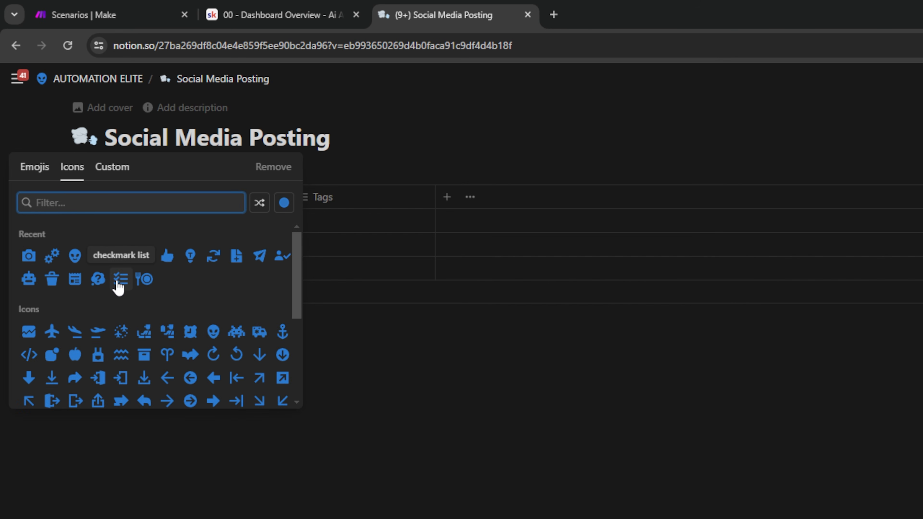
{"action": "left_click", "coordinate": [119, 279]}
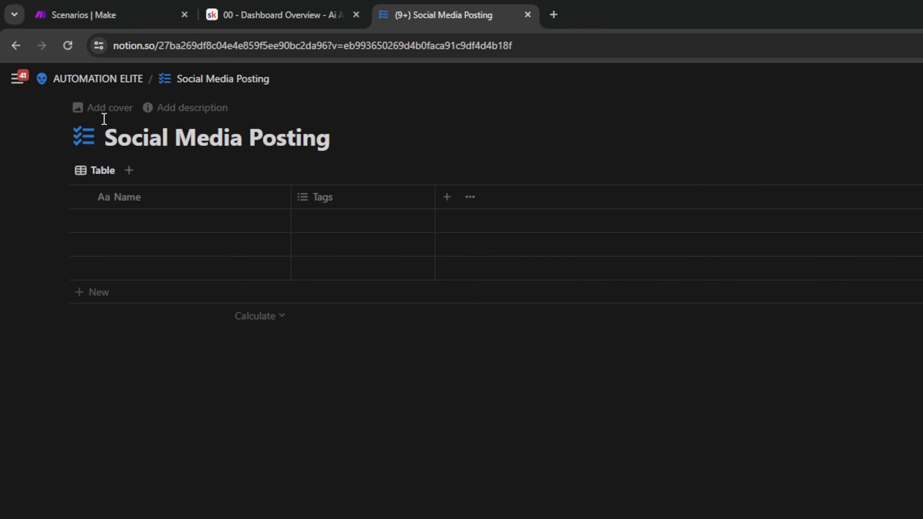
- Go back to the AUTOMATION ELITE page and move the Social Media Posting database inside the Databases callout
{"action": "left_click", "coordinate": [103, 80]}
{"action": "left_click_drag", "start_coordinate": [66, 431], "coordinate": [130, 407]}
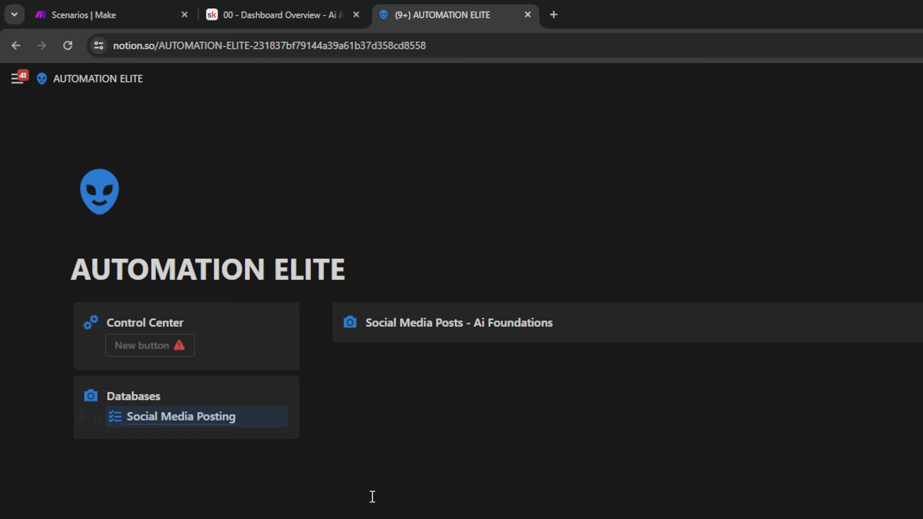
{"action": "left_click", "coordinate": [241, 467]}
- Open the Social Media Posting database from the Databases callout, leaving the callout's icon as it is
{"action": "left_click", "coordinate": [91, 397]}
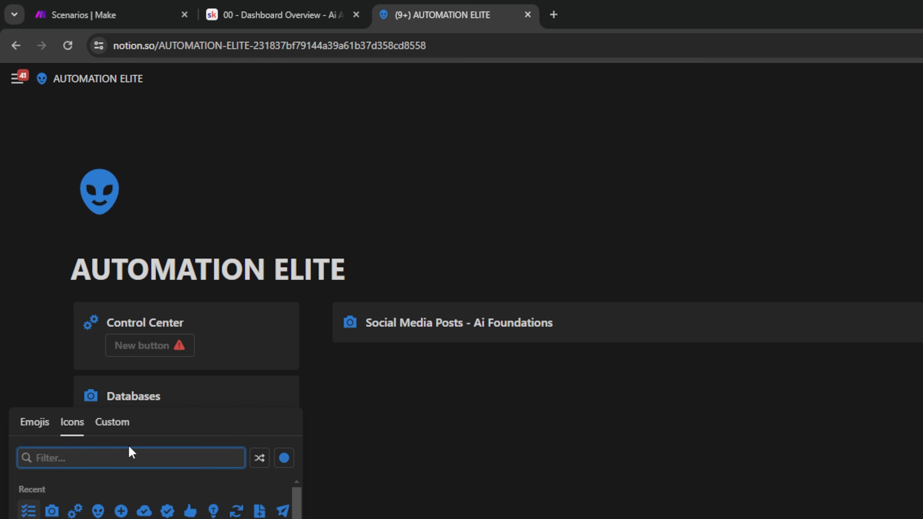
{"action": "key", "text": "Escape"}
{"action": "left_click", "coordinate": [183, 418]}
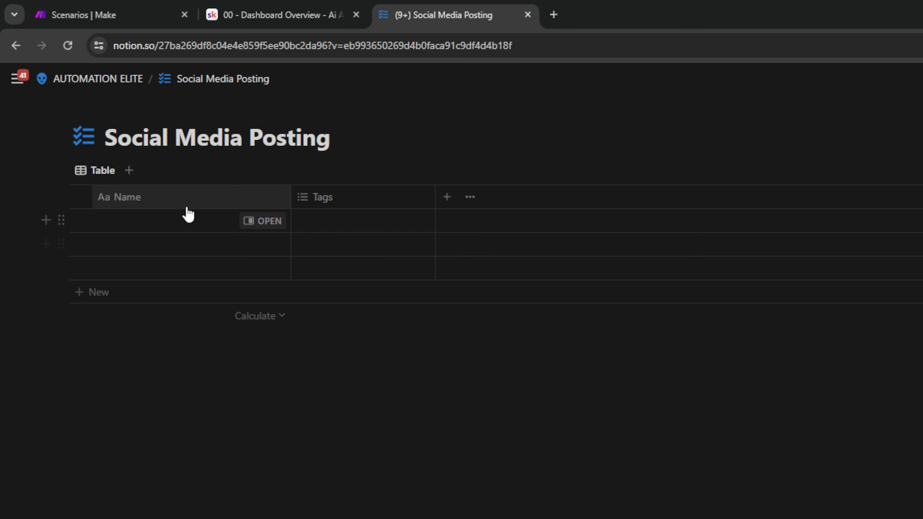
- Examine the property types available for a new property in the Social Media Posting database
{"action": "left_click", "coordinate": [447, 197]}
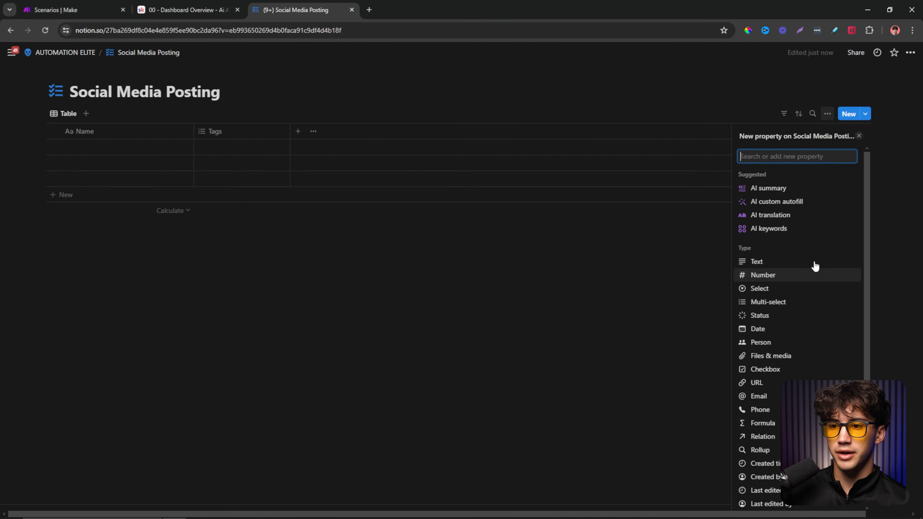
{"action": "scroll", "coordinate": [814, 264], "scroll_direction": "down", "scroll_amount": 3}
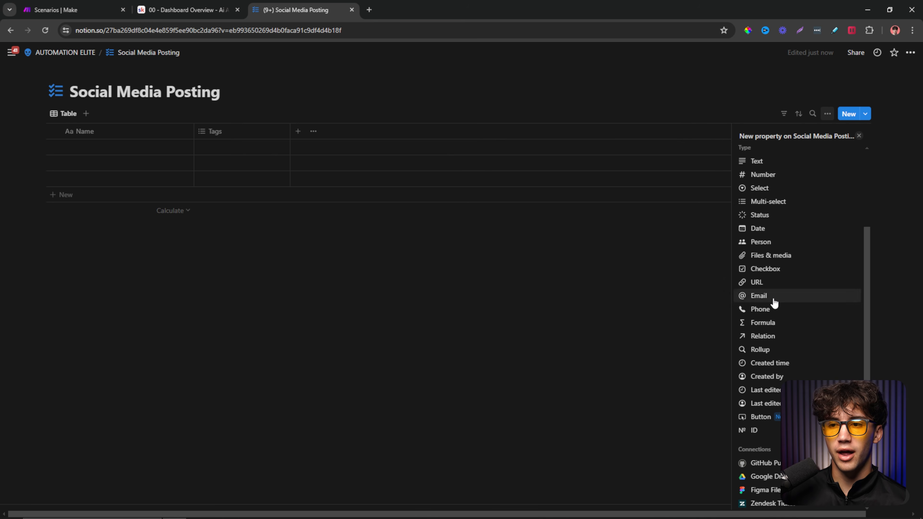
{"action": "scroll", "coordinate": [774, 303], "scroll_direction": "up", "scroll_amount": 3}
{"action": "scroll", "coordinate": [774, 304], "scroll_direction": "down", "scroll_amount": 3}
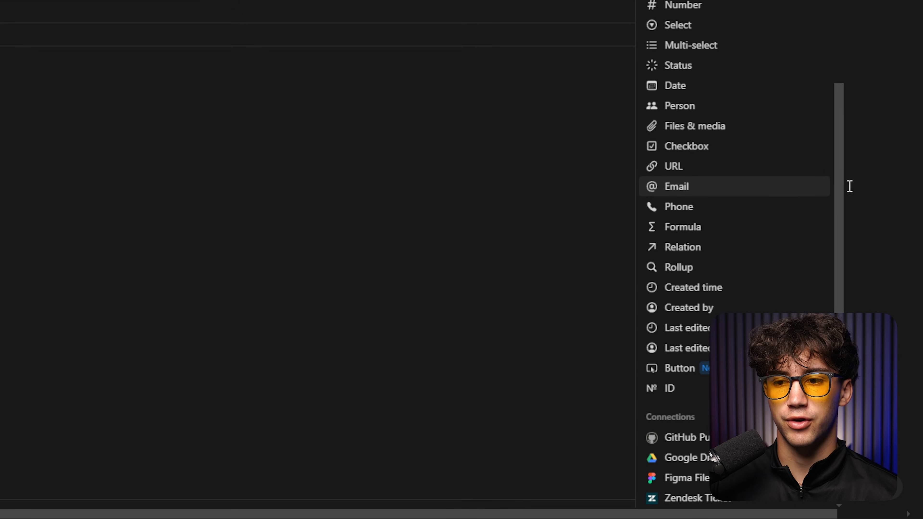
{"action": "scroll", "coordinate": [723, 214], "scroll_direction": "up", "scroll_amount": 3}
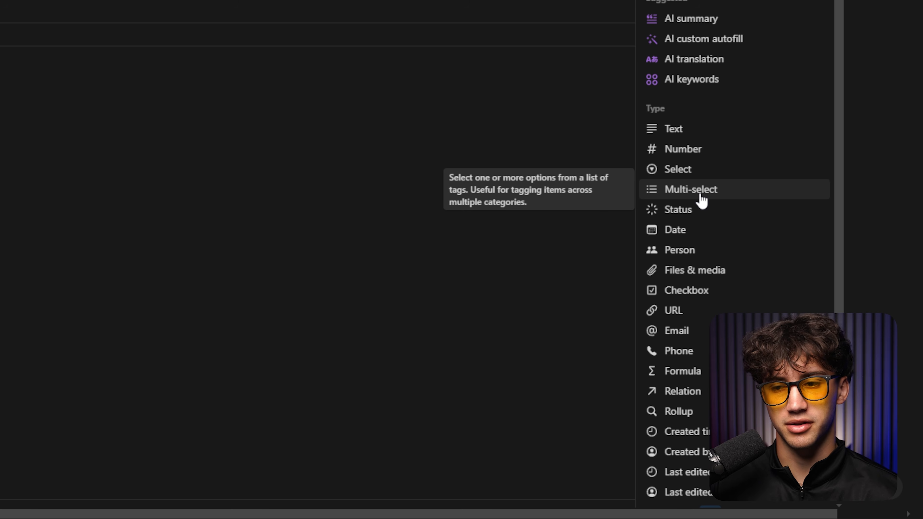
{"action": "scroll", "coordinate": [715, 152], "scroll_direction": "up", "scroll_amount": 1}
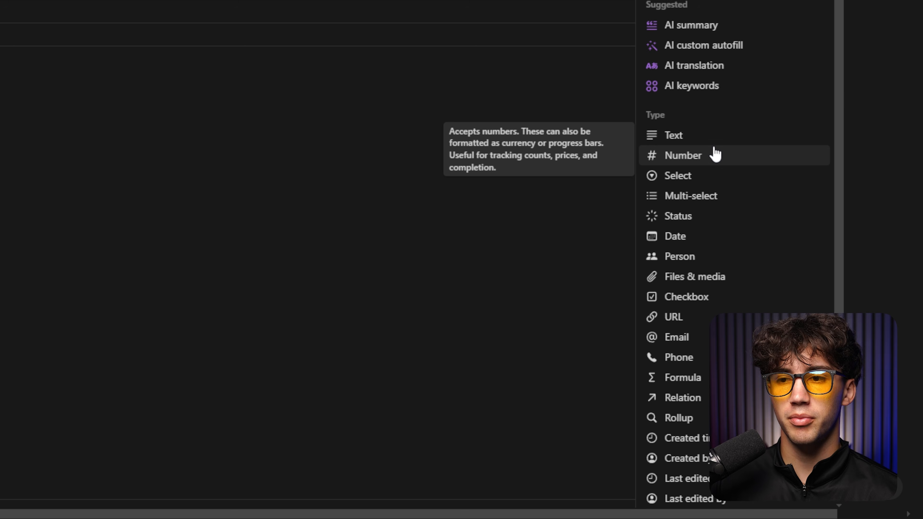
{"action": "scroll", "coordinate": [715, 153], "scroll_direction": "down", "scroll_amount": 4}
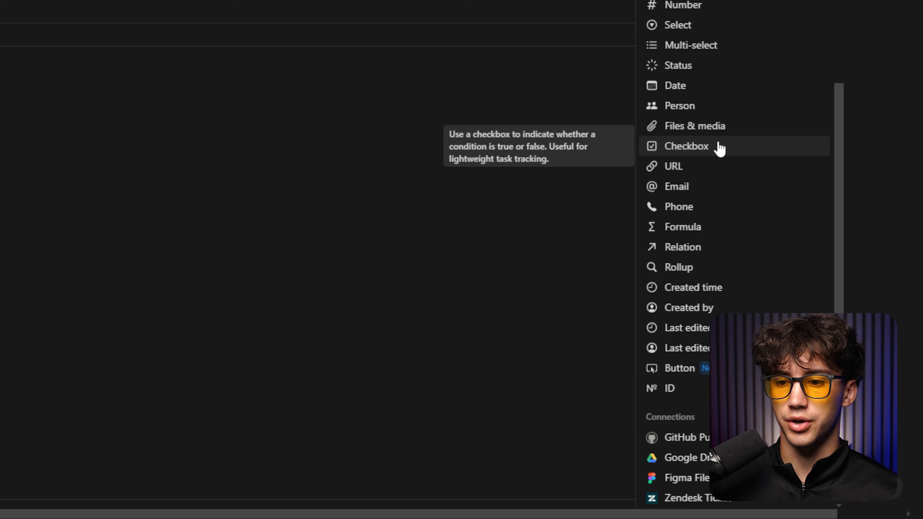
{"action": "scroll", "coordinate": [719, 148], "scroll_direction": "up", "scroll_amount": 4}
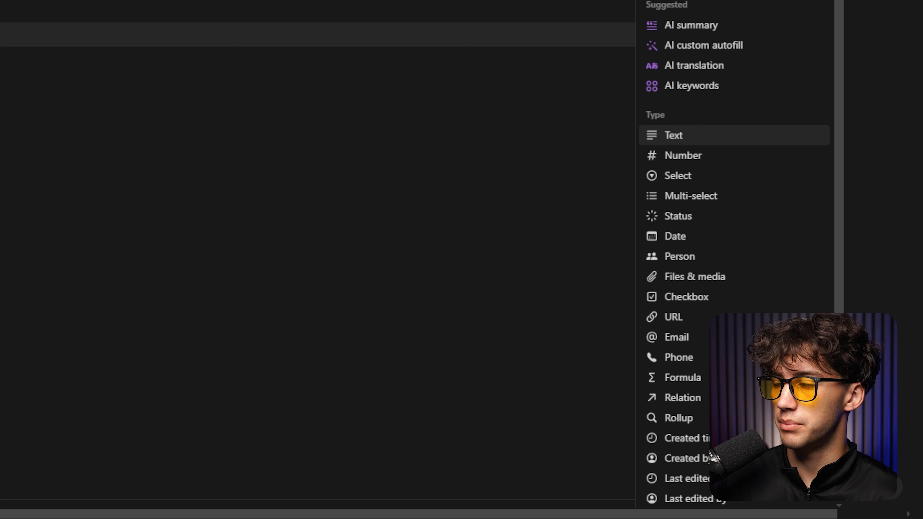
{"action": "left_click", "coordinate": [746, 56]}
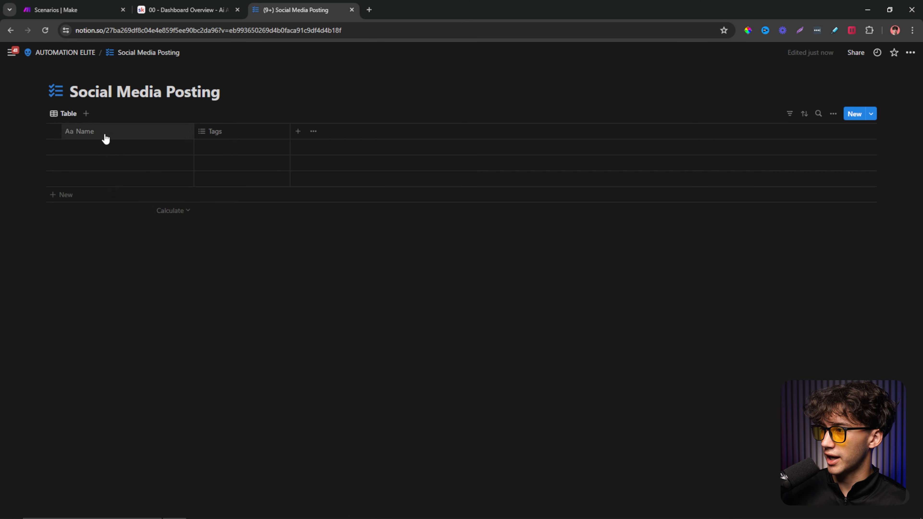
- Rename the database's Name property to "Post Name"
{"action": "left_click", "coordinate": [95, 133]}
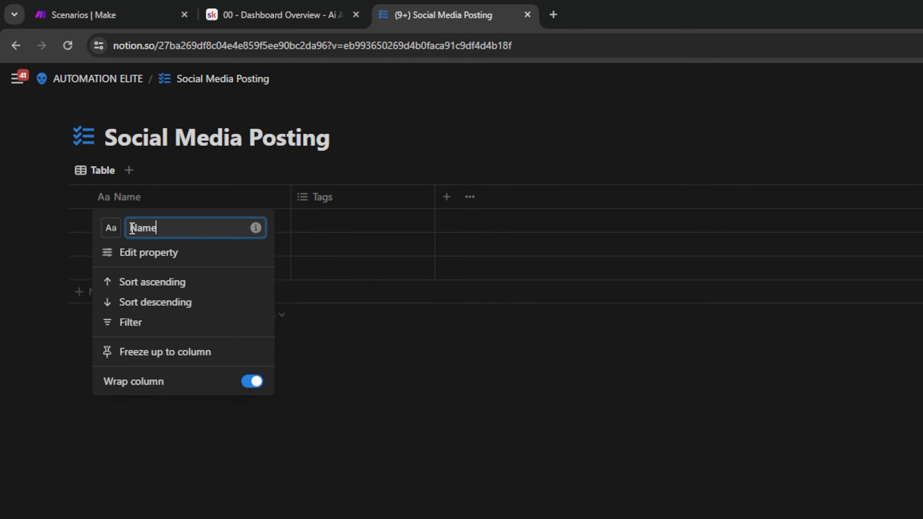
{"action": "type", "text": "Post"}
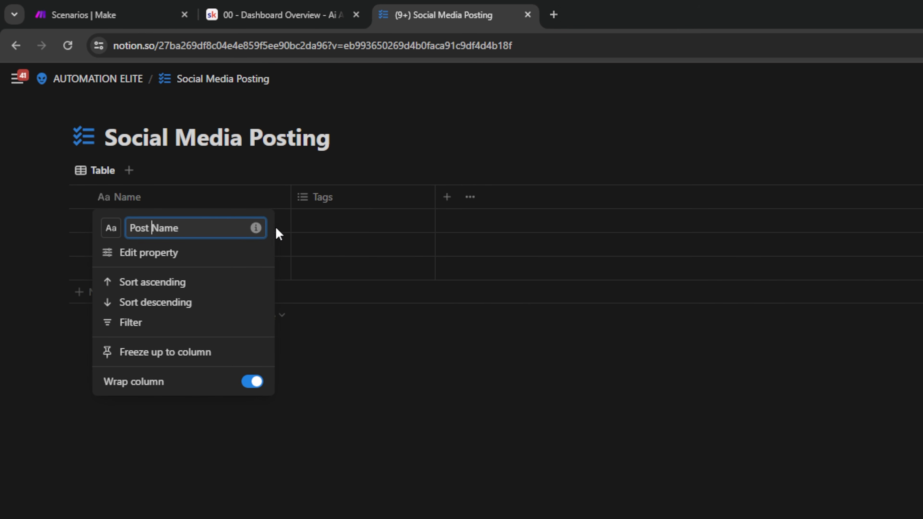
{"action": "left_click", "coordinate": [444, 130]}
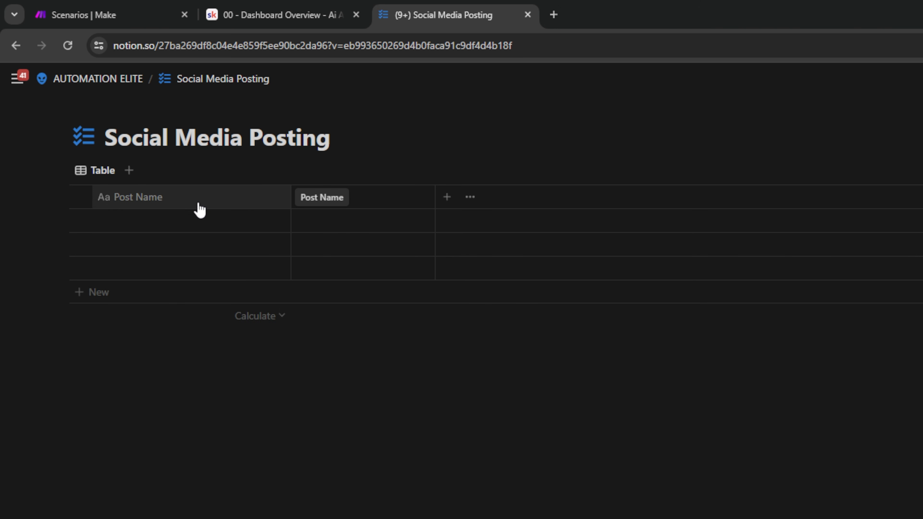
- Delete the Tags property and narrow the Post Name column
{"action": "left_click", "coordinate": [350, 203]}
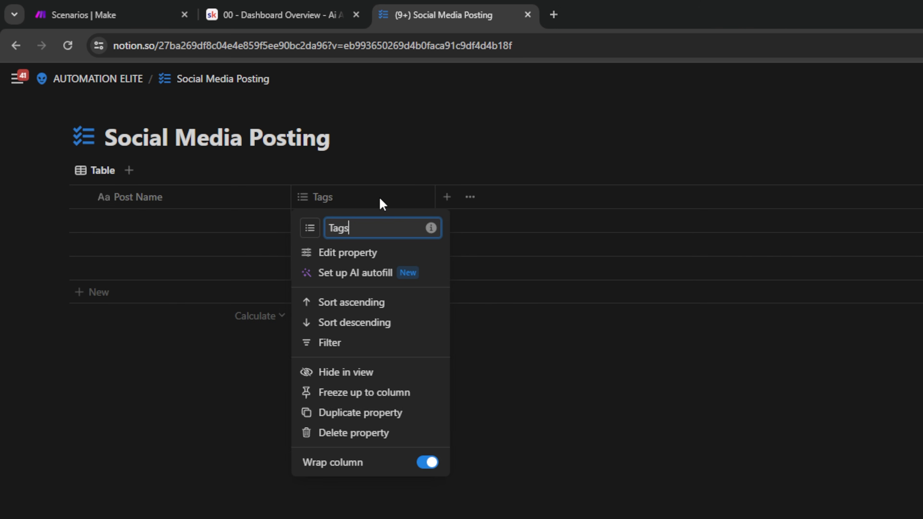
{"action": "left_click", "coordinate": [349, 433]}
{"action": "left_click", "coordinate": [703, 431]}
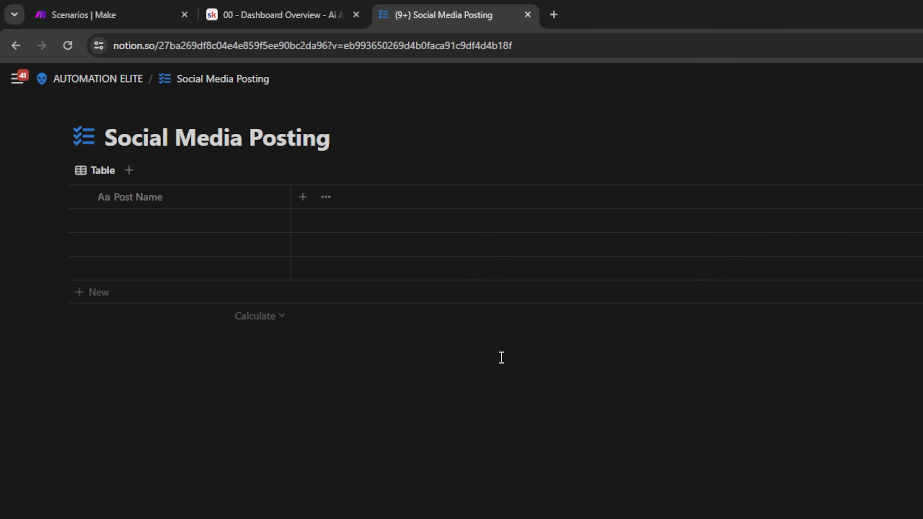
{"action": "left_click_drag", "start_coordinate": [291, 197], "coordinate": [219, 197]}
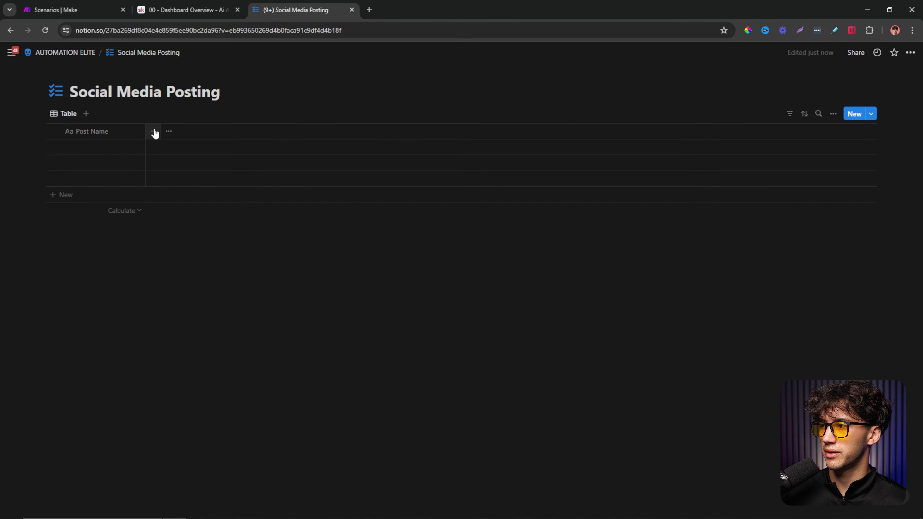
- Show the page in full screen and add a Text property named "Article URL" to the database
{"action": "left_click", "coordinate": [153, 132]}
{"action": "key", "text": "F11"}
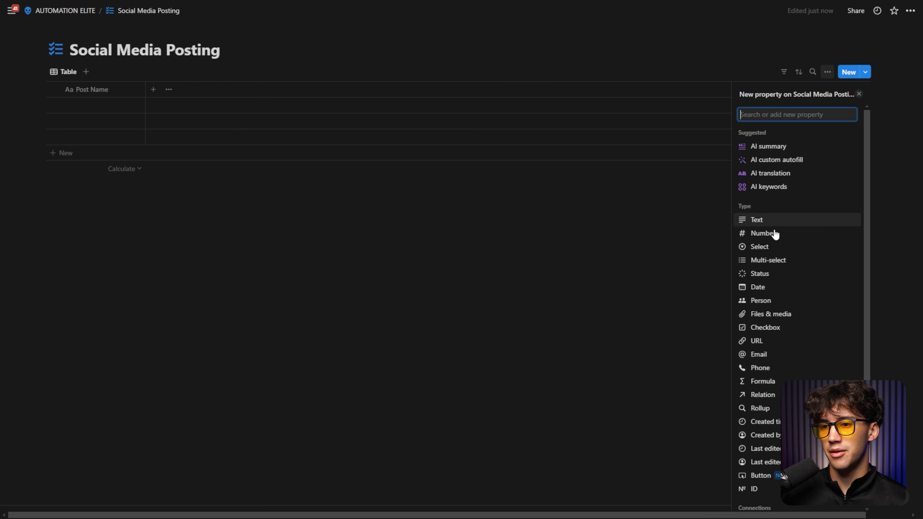
{"action": "left_click", "coordinate": [773, 220]}
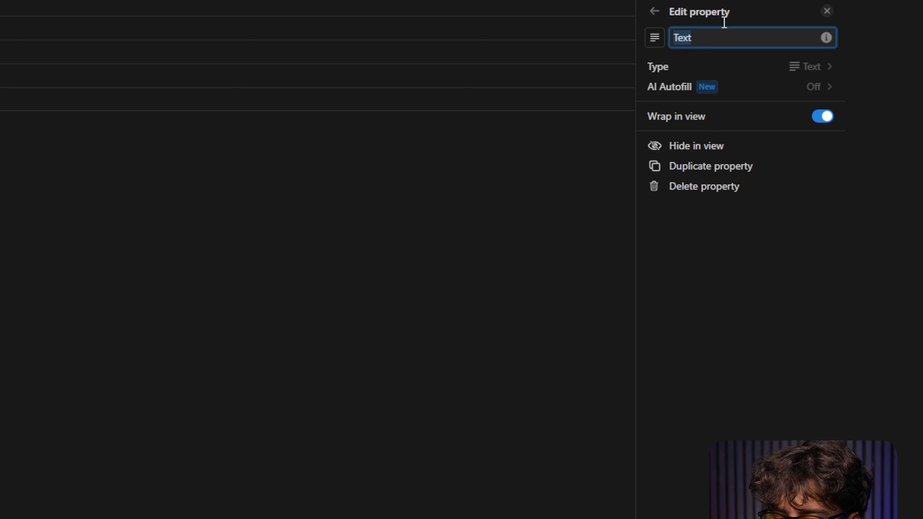
{"action": "key", "text": "BackSpace"}
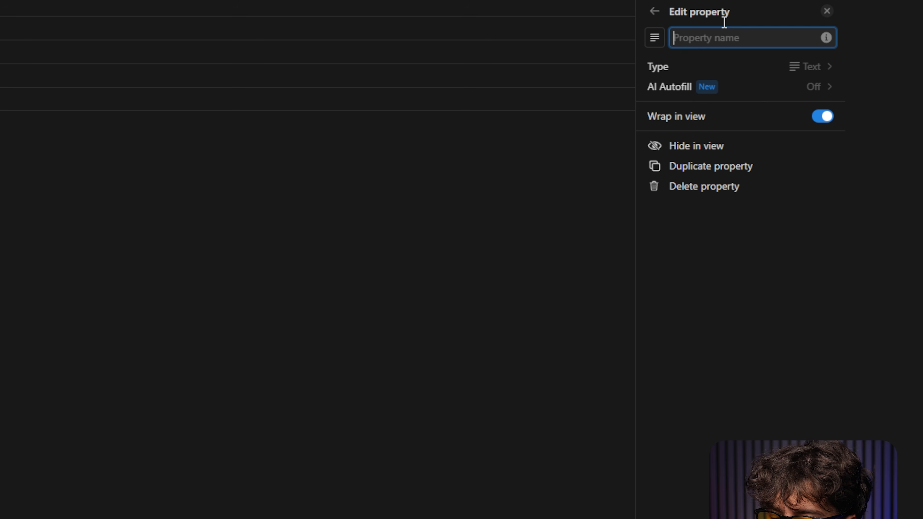
{"action": "type", "text": "Article URL"}
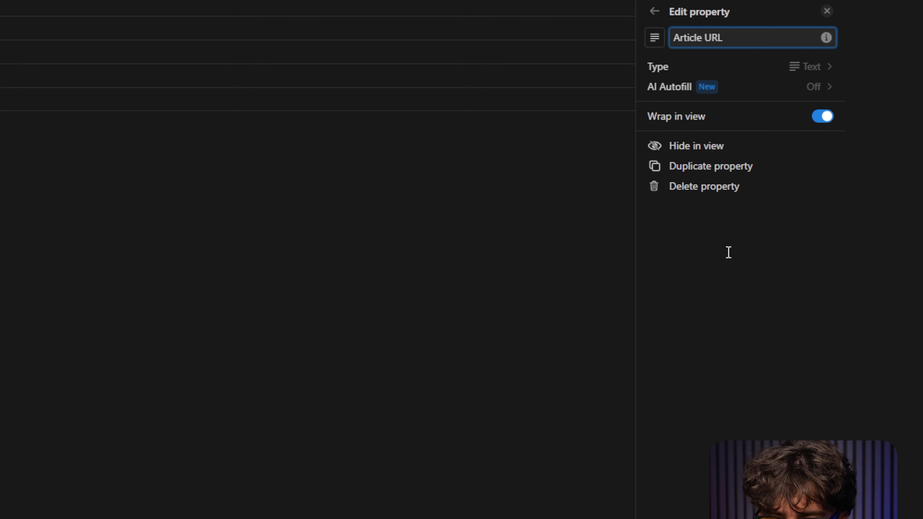
{"action": "left_click", "coordinate": [459, 203]}
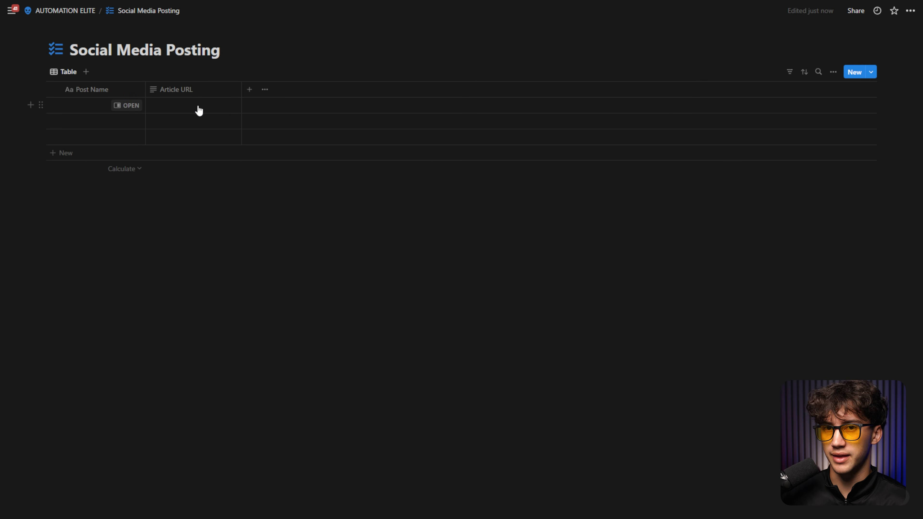
- Open the first two entries in turn and enter "hello" and "world" as their sample Article URL values
{"action": "left_click", "coordinate": [126, 105]}
{"action": "left_click", "coordinate": [445, 70]}
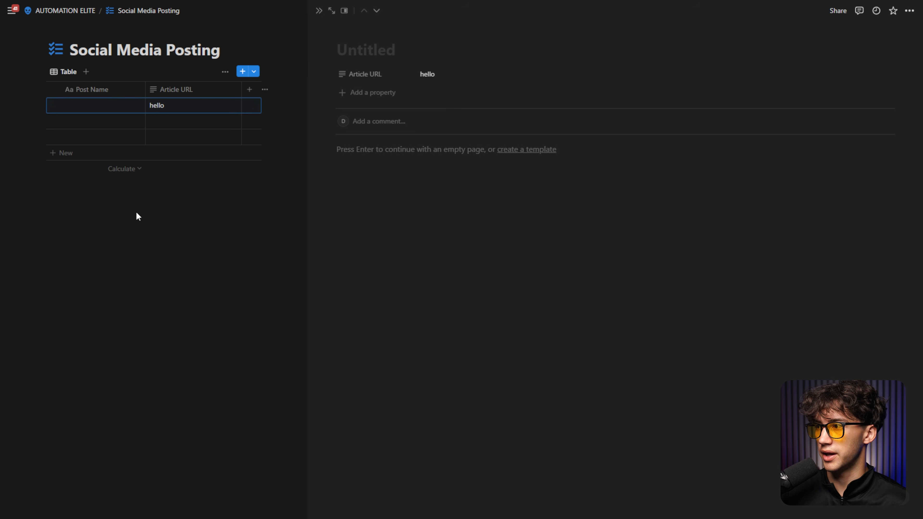
{"action": "left_click", "coordinate": [318, 12]}
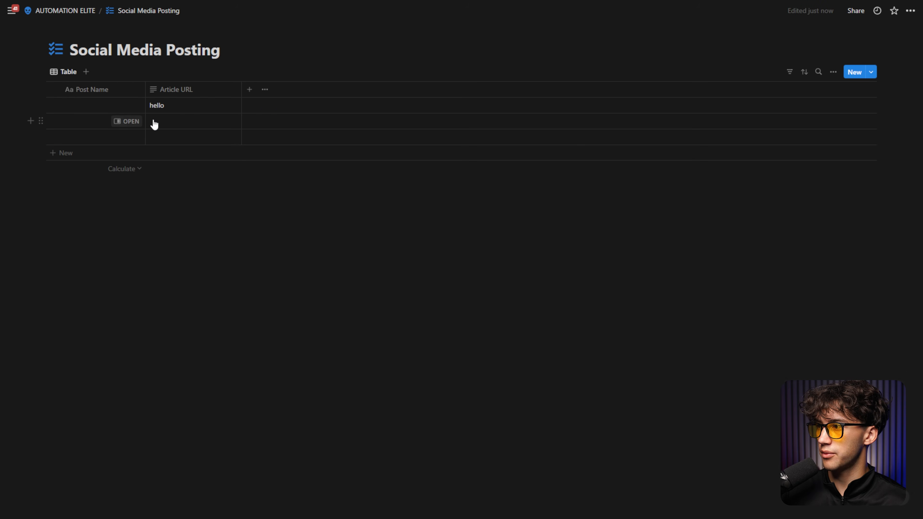
{"action": "left_click", "coordinate": [128, 122]}
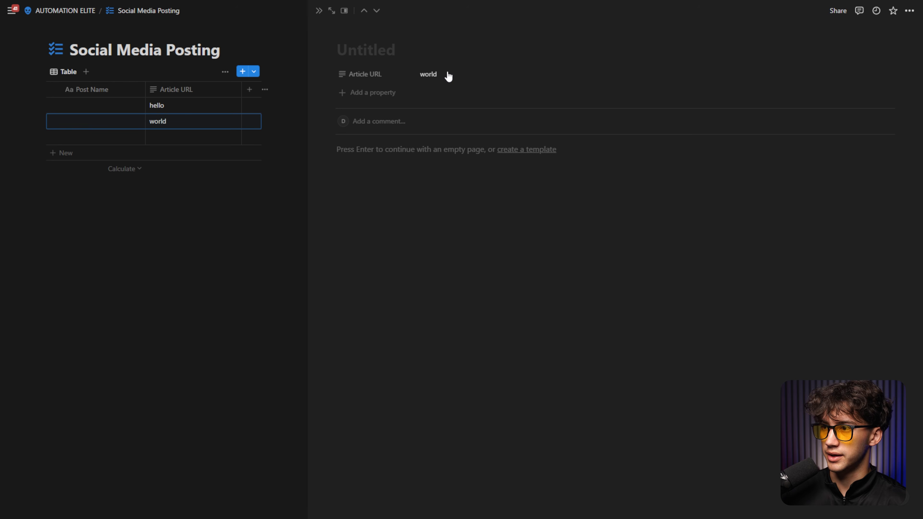
{"action": "left_click", "coordinate": [259, 201]}
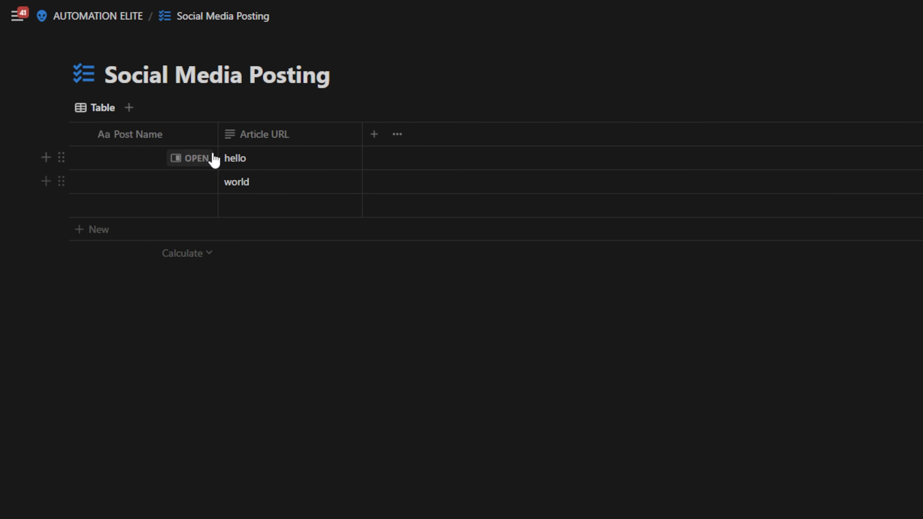
- Clear the sample text from the Article URL cells of the first two rows
{"action": "left_click", "coordinate": [278, 160]}
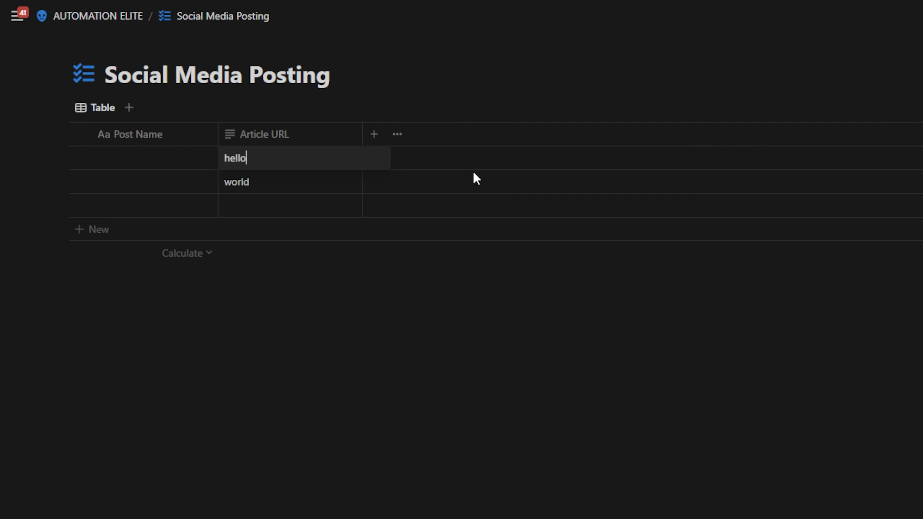
{"action": "left_click_drag", "start_coordinate": [312, 157], "coordinate": [199, 160]}
{"action": "key", "text": "BackSpace"}
{"action": "left_click", "coordinate": [268, 182]}
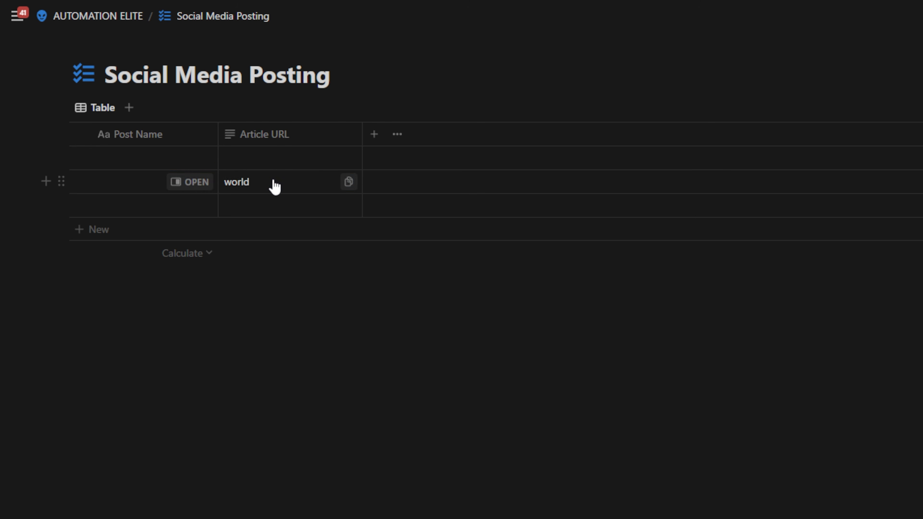
{"action": "left_click", "coordinate": [264, 182]}
{"action": "double_click", "coordinate": [264, 182]}
{"action": "key", "text": "BackSpace"}
{"action": "key", "text": "Escape"}
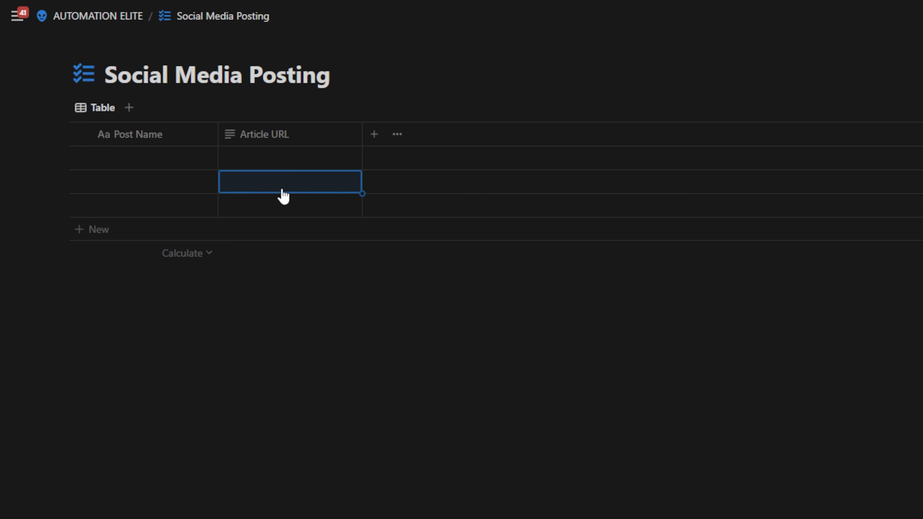
- Add another Text property named "Post Content" after Article URL
{"action": "left_click", "coordinate": [374, 141]}
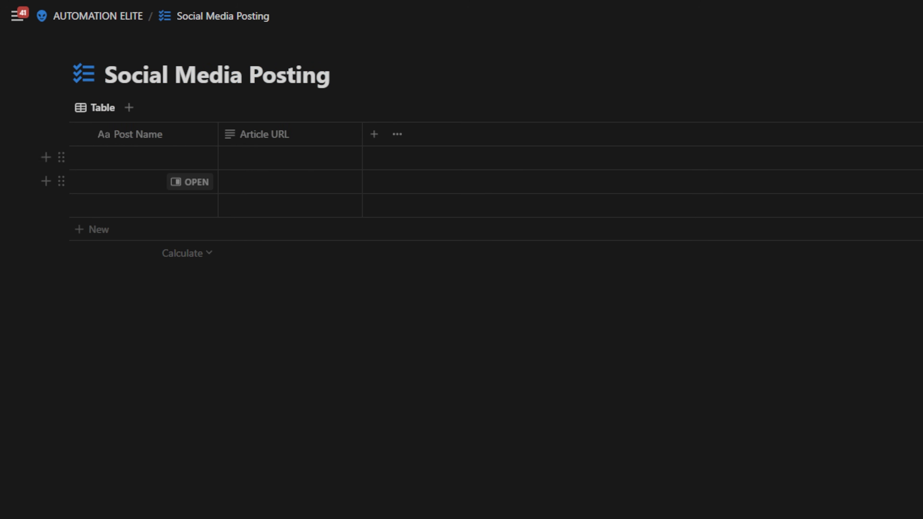
{"action": "left_click", "coordinate": [678, 206]}
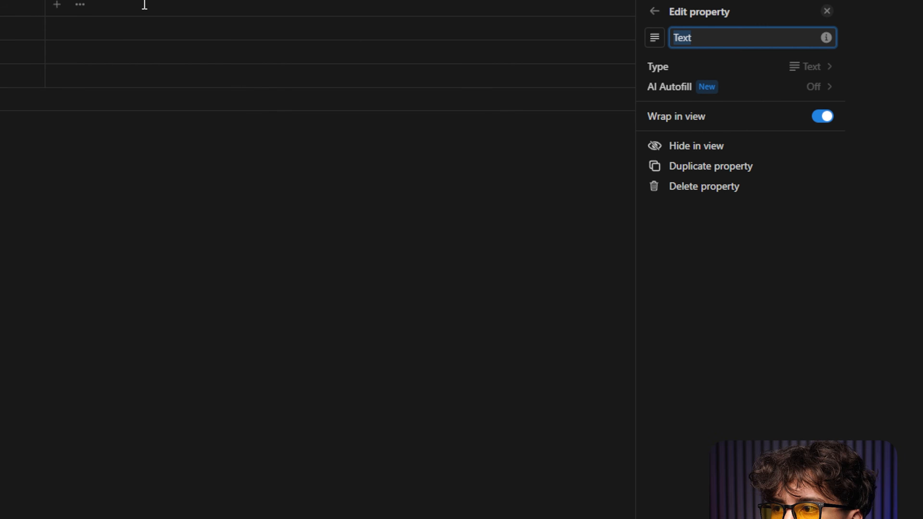
{"action": "type", "text": "Post Content"}
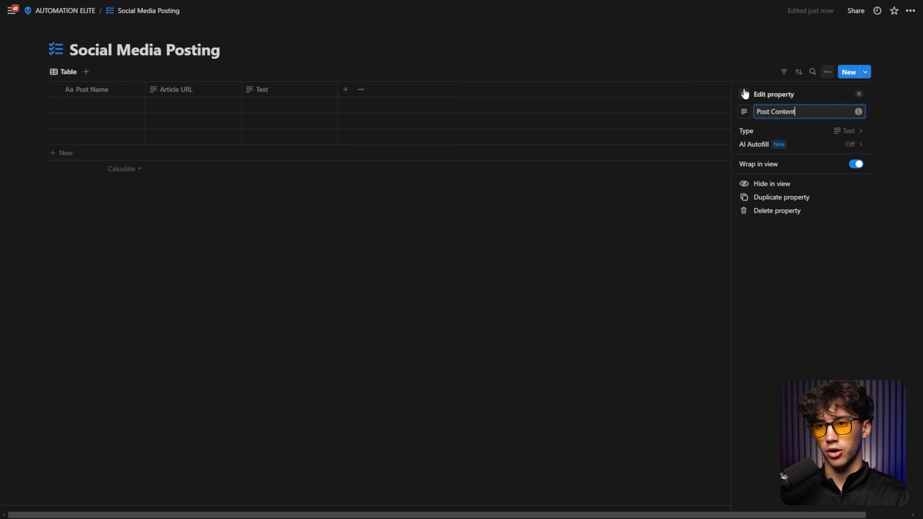
{"action": "left_click", "coordinate": [744, 94]}
{"action": "left_click", "coordinate": [362, 194]}
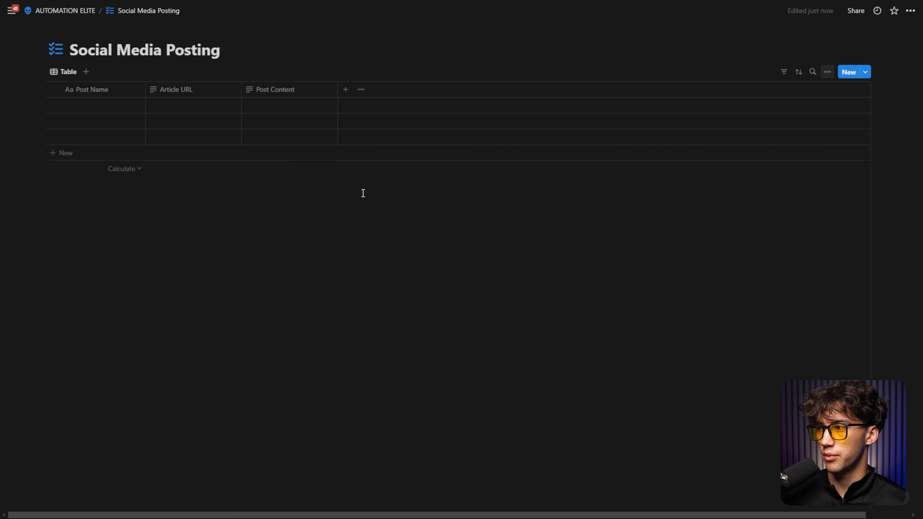
- Add a Status-type property after Post Content, keeping "Status" as its name
{"action": "left_click", "coordinate": [346, 90]}
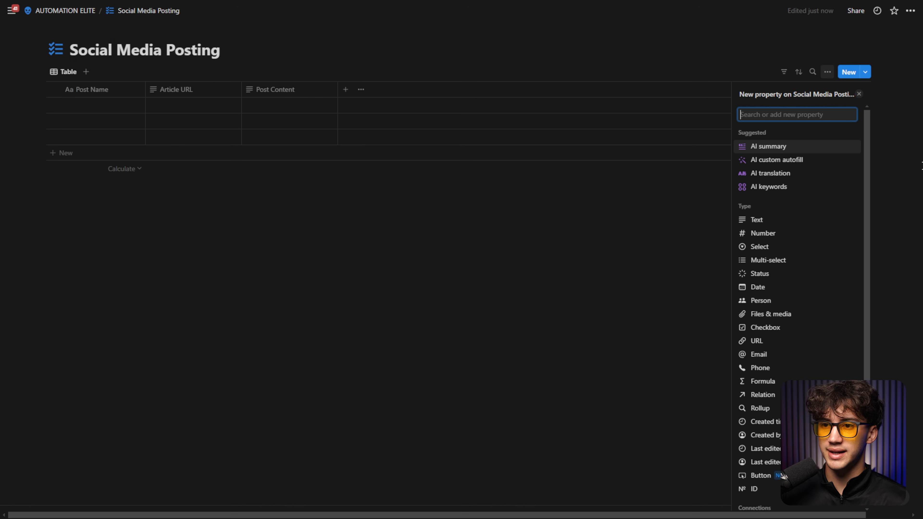
{"action": "type", "text": "stat"}
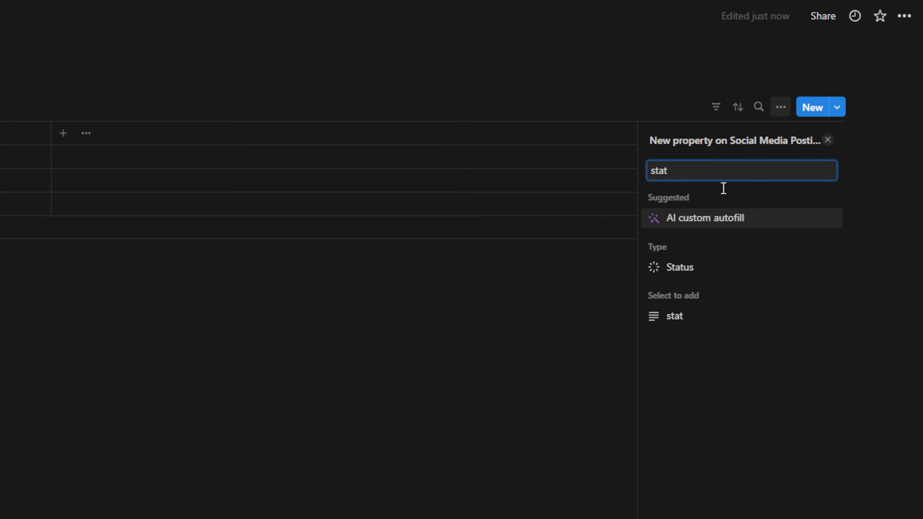
{"action": "type", "text": "us"}
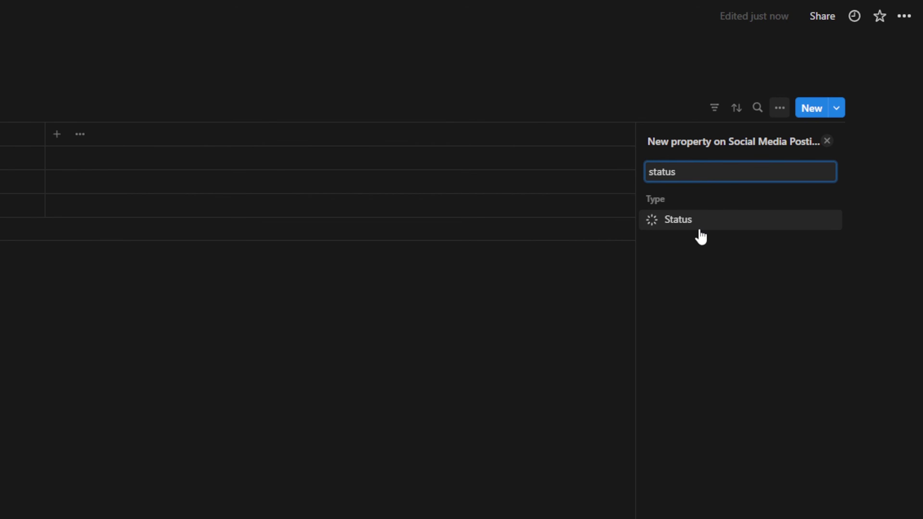
{"action": "left_click", "coordinate": [678, 226]}
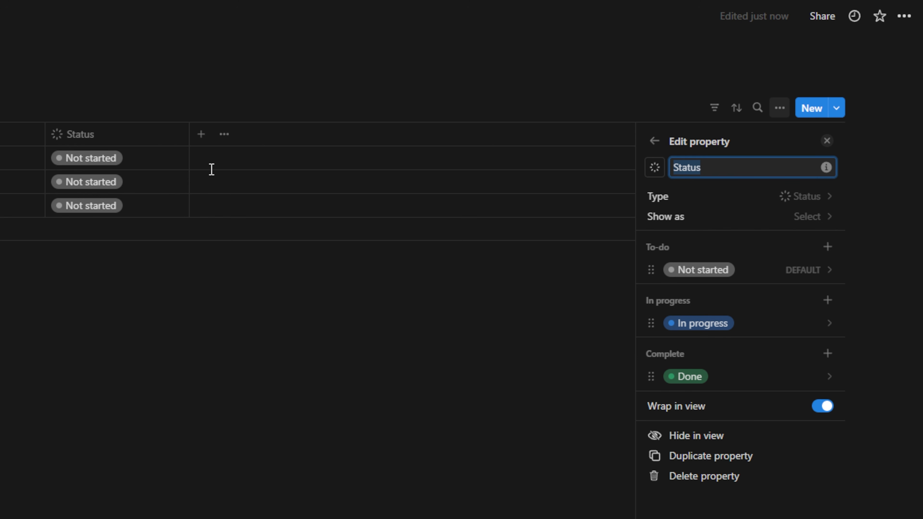
{"action": "left_click", "coordinate": [698, 245]}
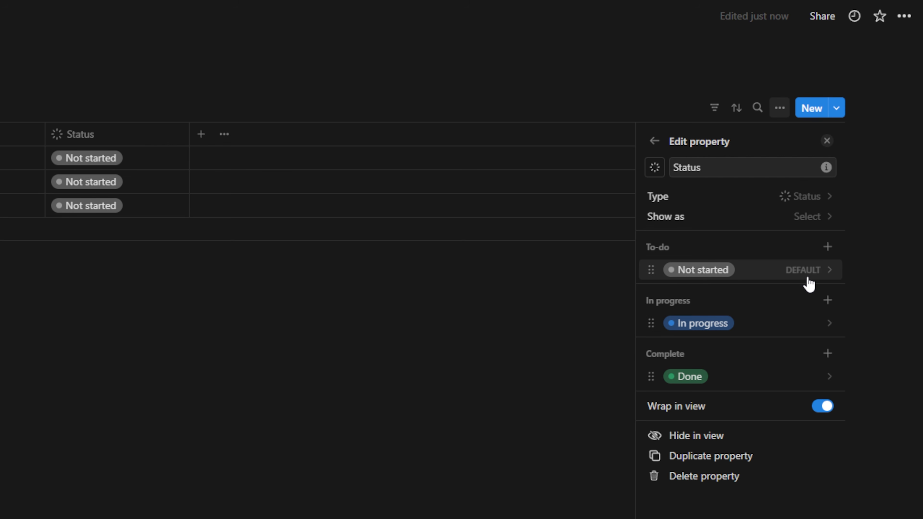
- Rename the To-do status option "Not started" to "New URL" and set its color to red
{"action": "left_click", "coordinate": [782, 270]}
{"action": "left_click_drag", "start_coordinate": [764, 306], "coordinate": [675, 306]}
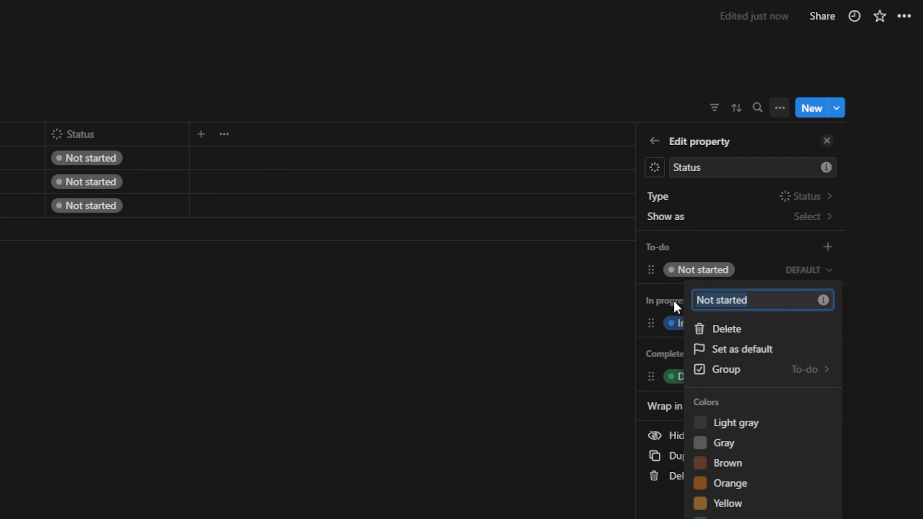
{"action": "type", "text": "NEW"}
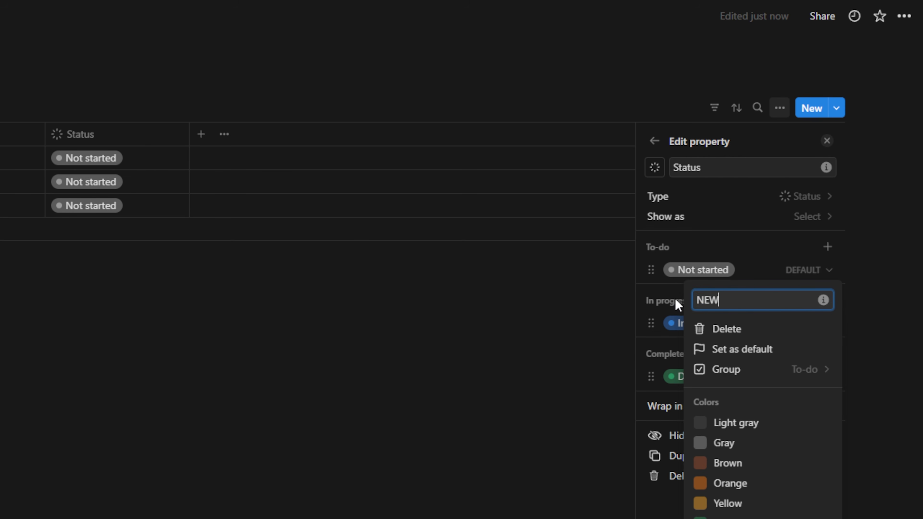
{"action": "key", "text": "BackSpace"}
{"action": "key", "text": "BackSpace"}
{"action": "type", "text": "ew URL"}
{"action": "left_click", "coordinate": [825, 268]}
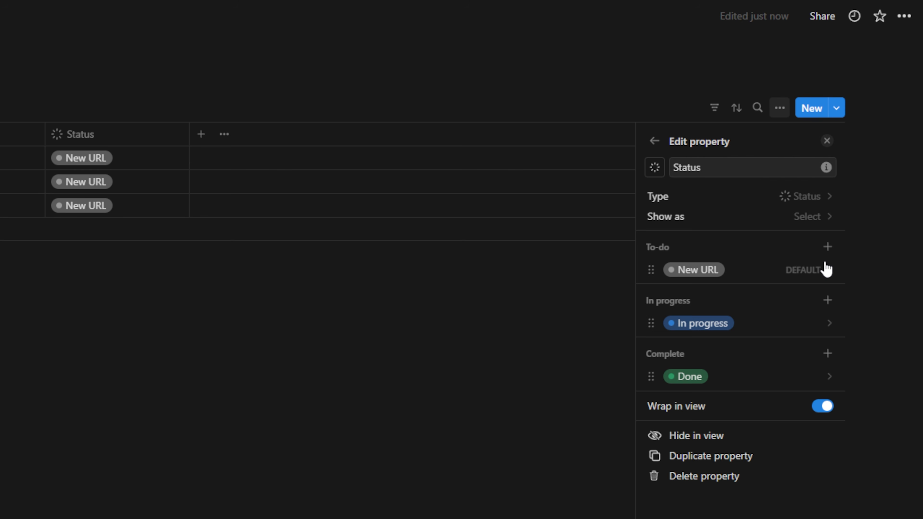
{"action": "left_click", "coordinate": [818, 272]}
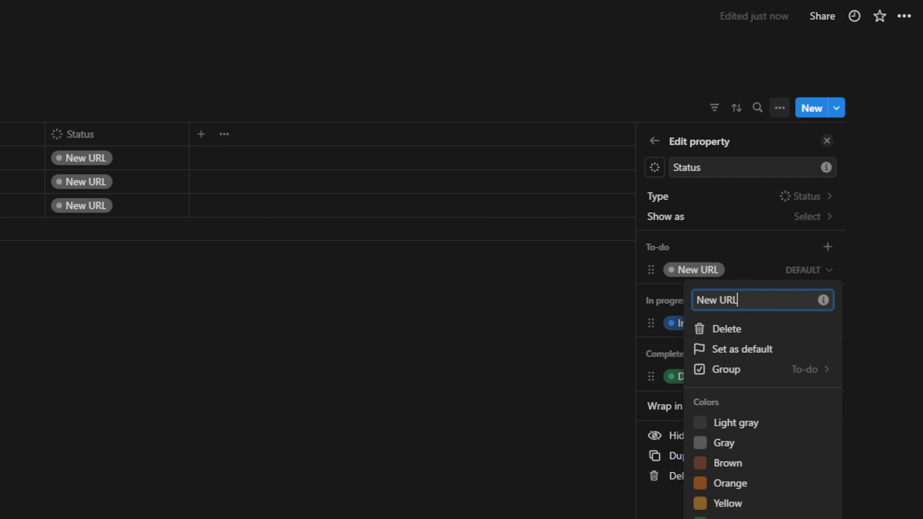
{"action": "left_click", "coordinate": [744, 518]}
{"action": "left_click", "coordinate": [777, 246]}
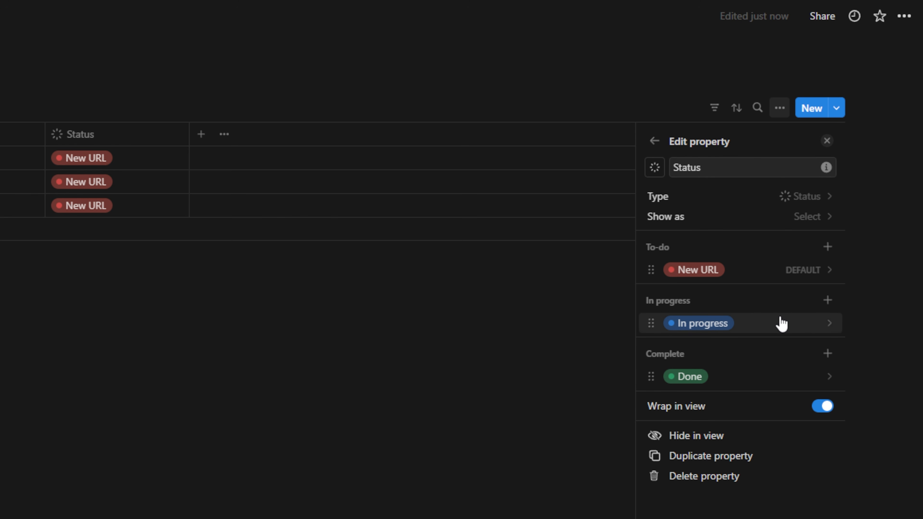
- Color the In progress group's existing option yellow and rename it "Ready to post"
{"action": "left_click", "coordinate": [836, 327]}
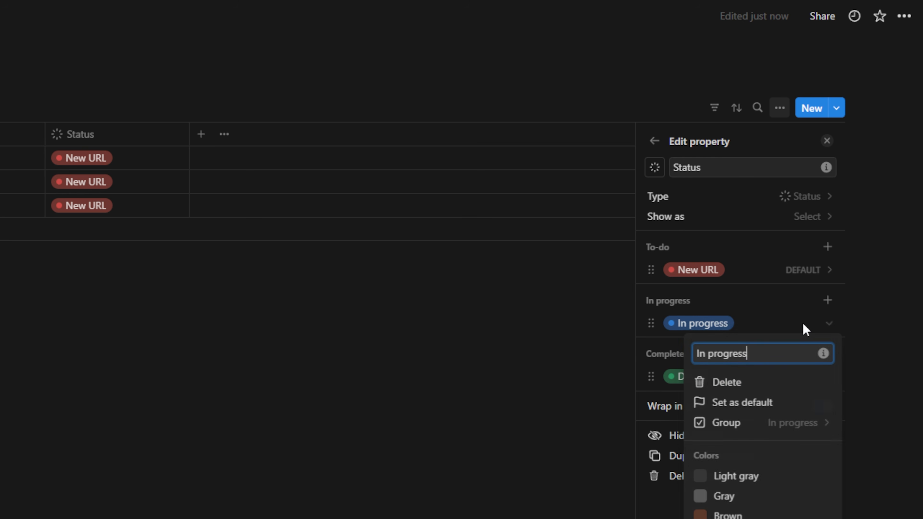
{"action": "left_click", "coordinate": [744, 518]}
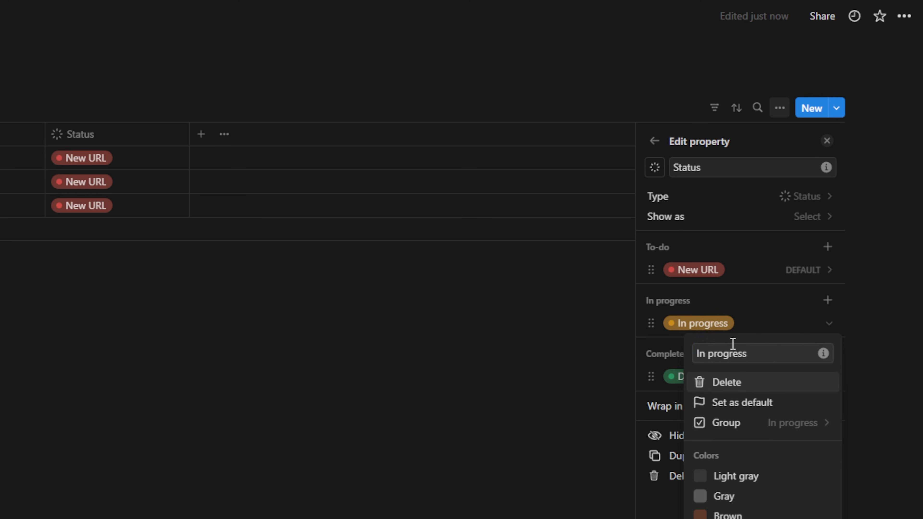
{"action": "left_click_drag", "start_coordinate": [780, 355], "coordinate": [680, 360]}
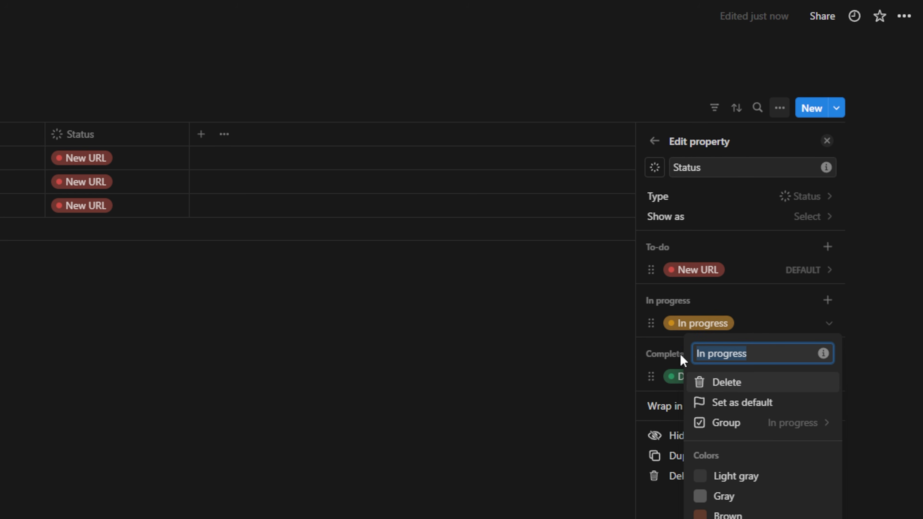
{"action": "type", "text": "Ready to post"}
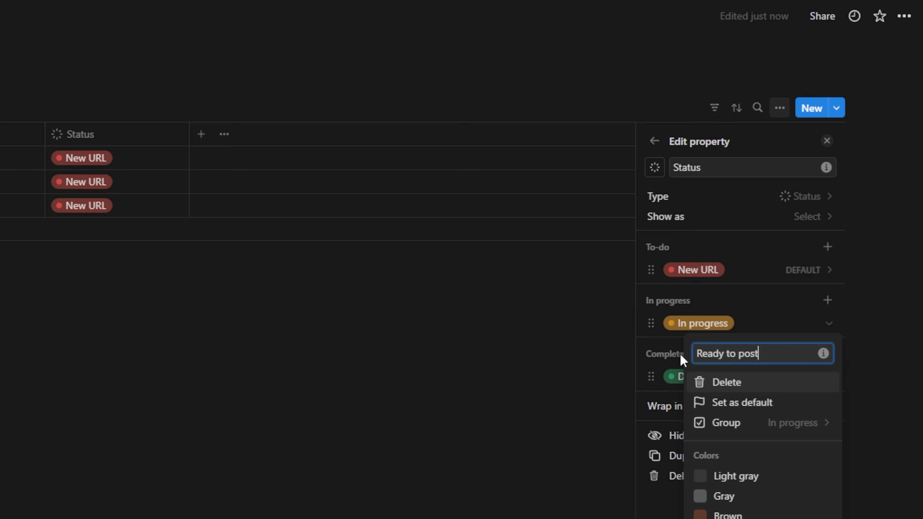
{"action": "key", "text": "Return"}
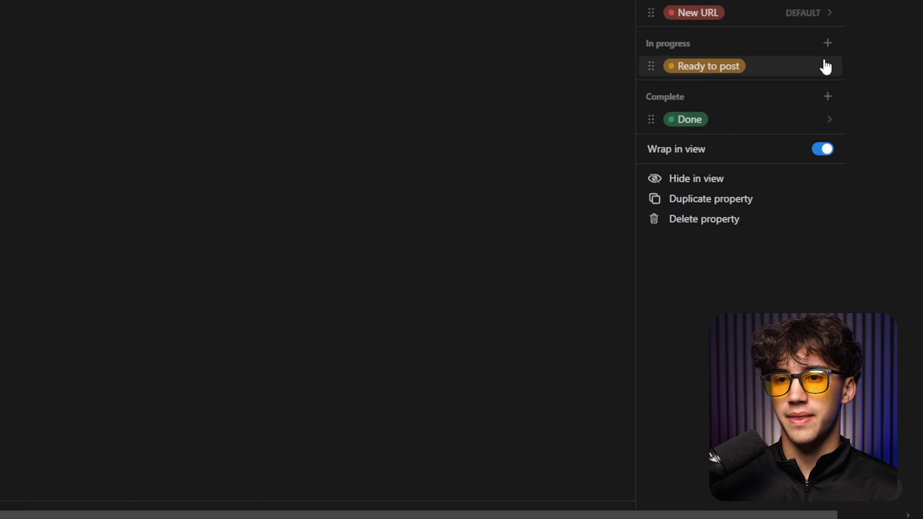
- Add a blue "Posting..." option to the In progress group and place it below "Ready to post"
{"action": "left_click", "coordinate": [827, 43]}
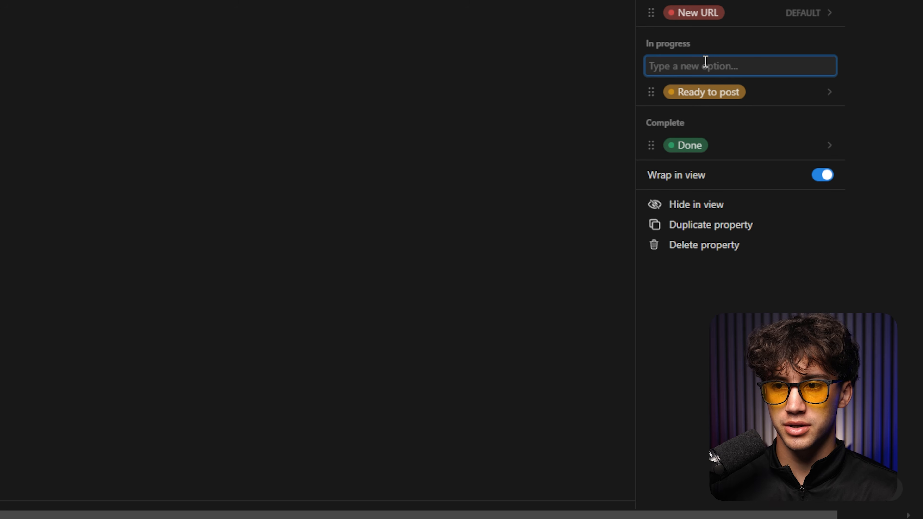
{"action": "type", "text": "Po"}
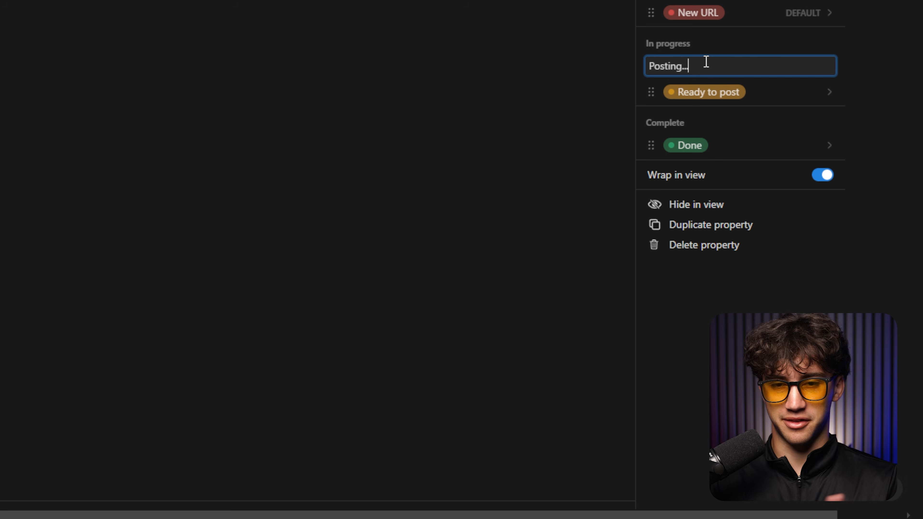
{"action": "type", "text": "sting..."}
{"action": "key", "text": "Return"}
{"action": "type", "text": "\\"}
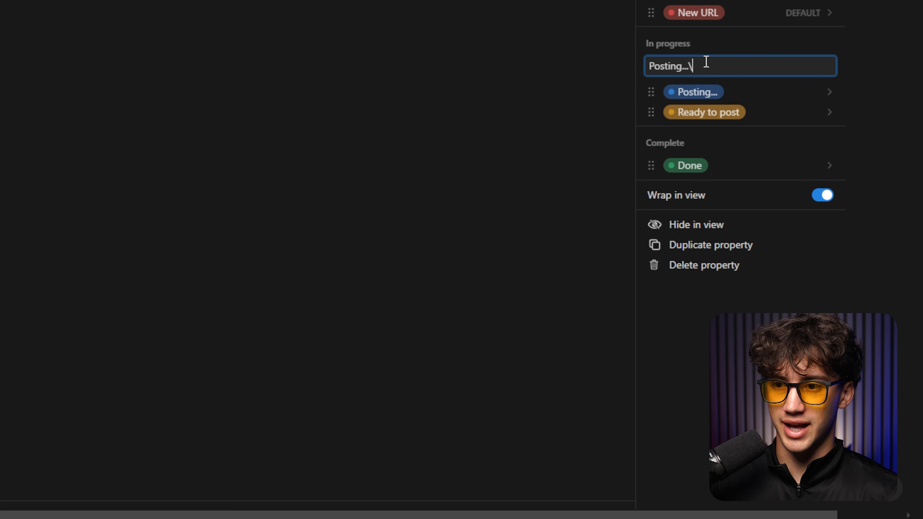
{"action": "key", "text": "BackSpace"}
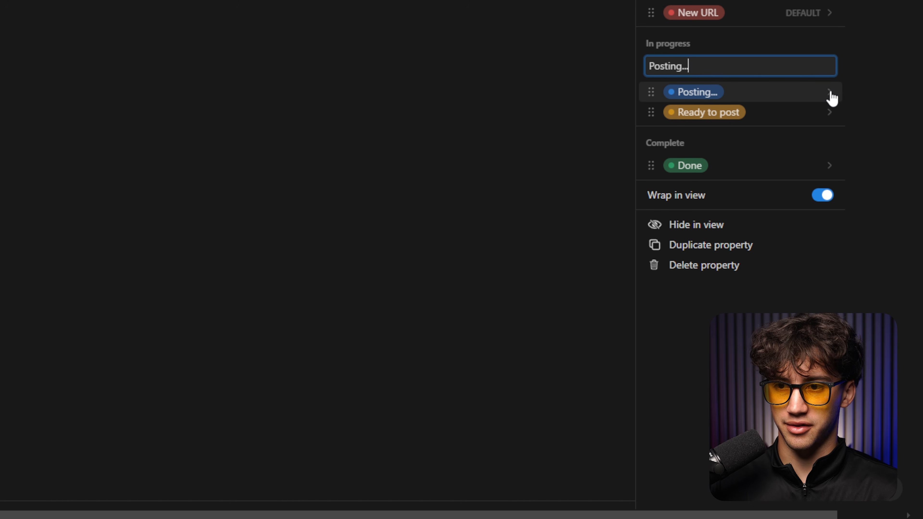
{"action": "left_click", "coordinate": [823, 95]}
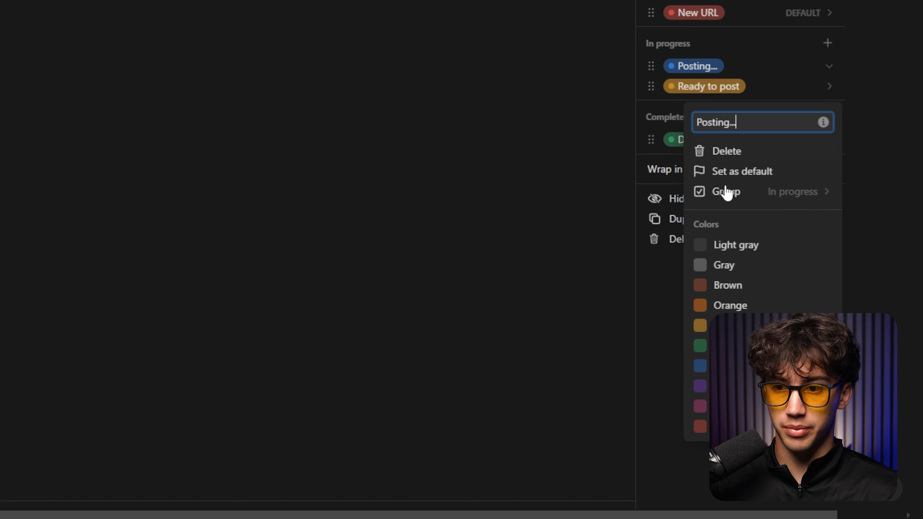
{"action": "left_click", "coordinate": [741, 366]}
{"action": "left_click", "coordinate": [663, 119]}
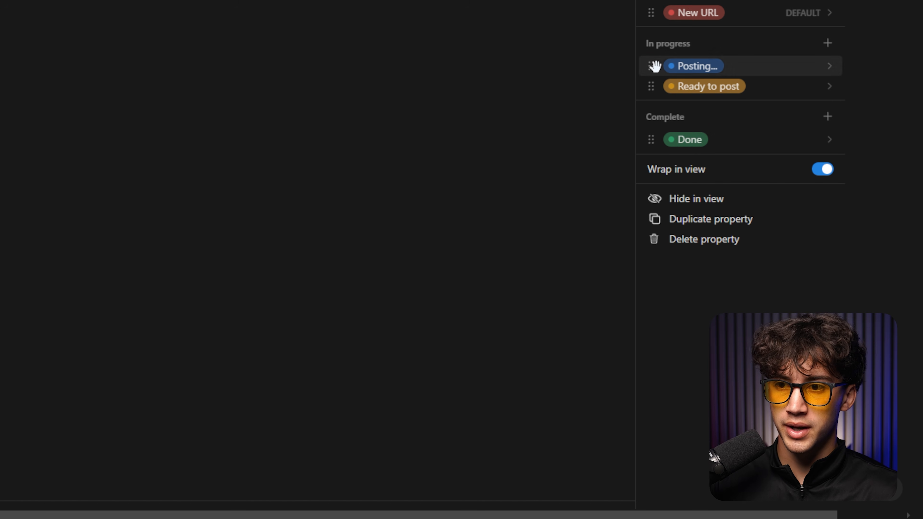
{"action": "left_click_drag", "start_coordinate": [655, 66], "coordinate": [651, 89]}
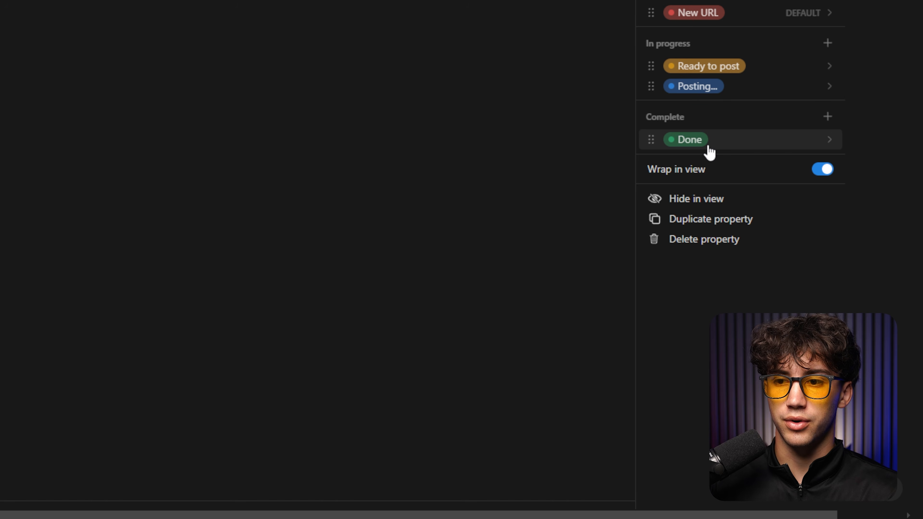
- Rename the "Done" option in the Complete group to "Posted"
{"action": "left_click", "coordinate": [804, 145]}
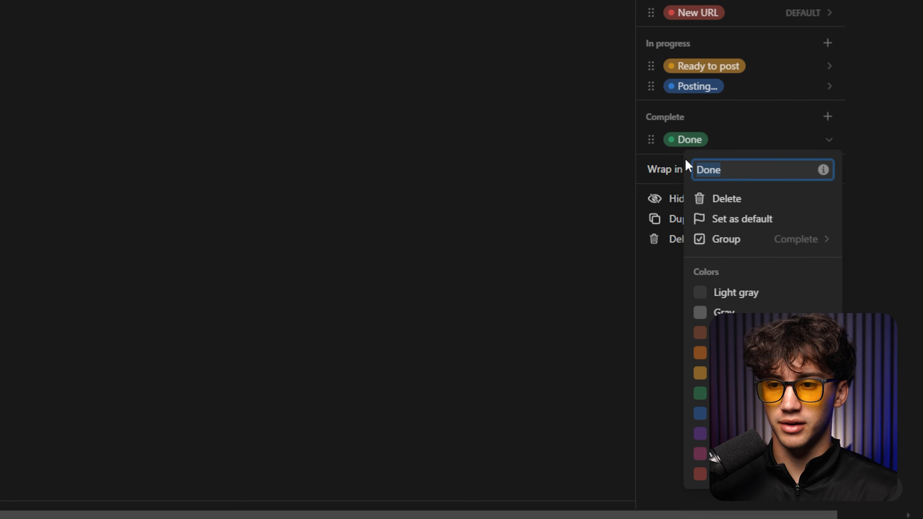
{"action": "type", "text": "Posted"}
{"action": "key", "text": "Return"}
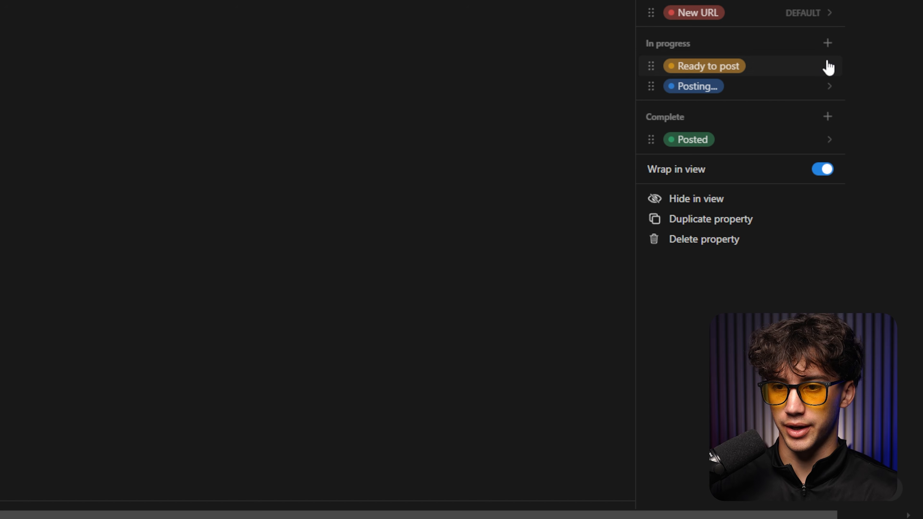
- Add a gray "Archived" option to the Complete group and place it below "Posted"
{"action": "left_click", "coordinate": [828, 117]}
{"action": "type", "text": "Archived"}
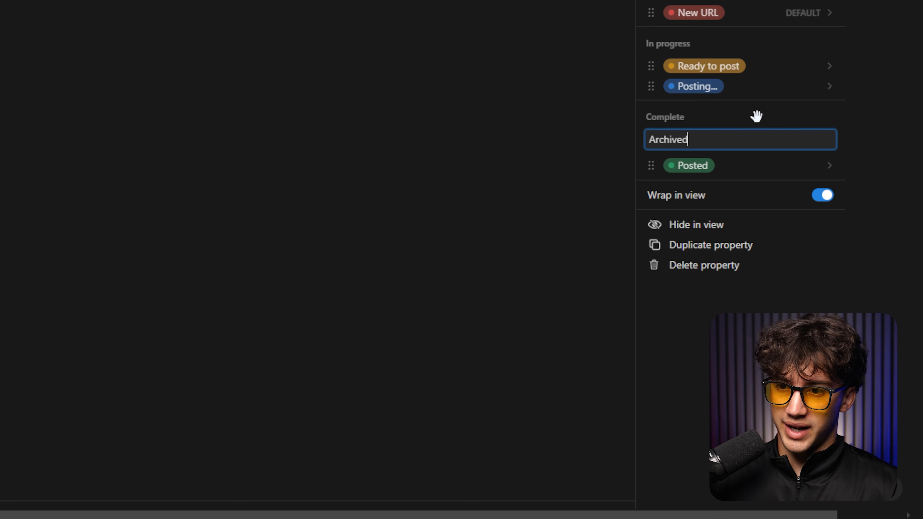
{"action": "key", "text": "Return"}
{"action": "left_click", "coordinate": [816, 165]}
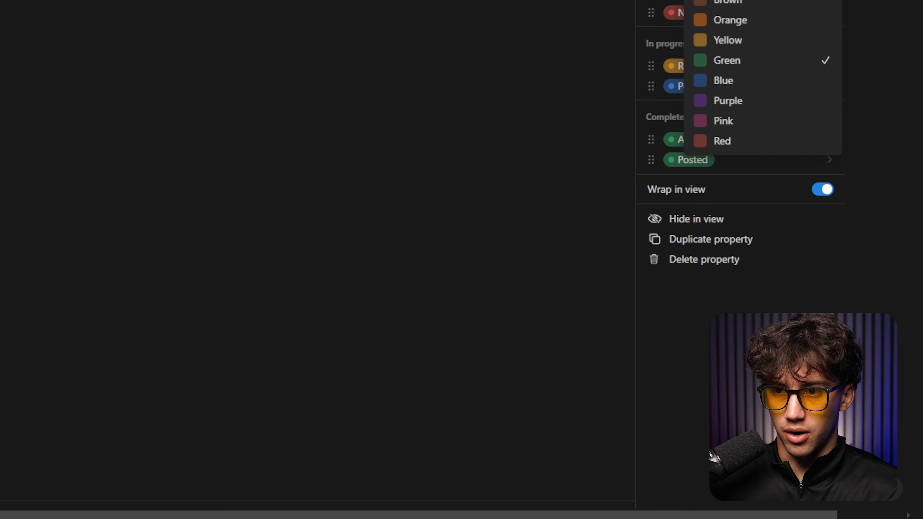
{"action": "left_click", "coordinate": [723, 1]}
{"action": "left_click", "coordinate": [692, 173]}
{"action": "left_click_drag", "start_coordinate": [649, 139], "coordinate": [649, 170]}
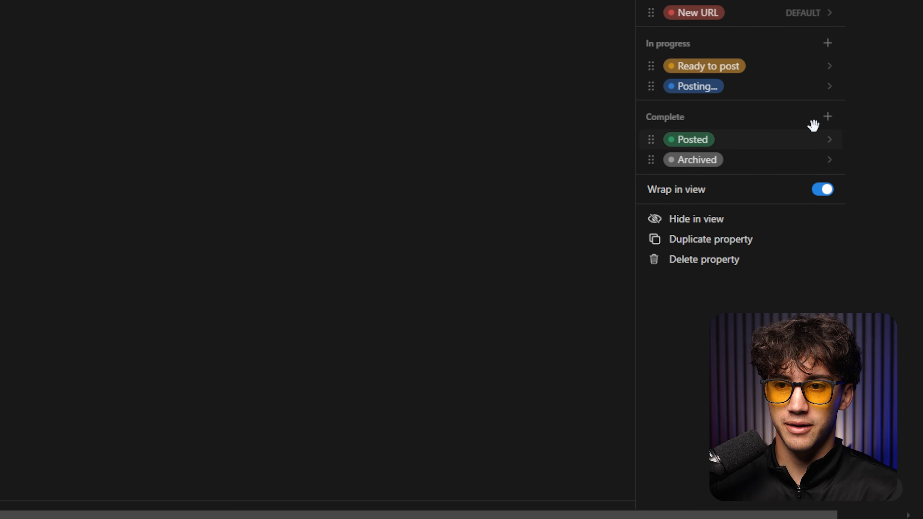
- Add a light gray "Past URL" option to the Complete group and place it between "Posted" and "Archived"
{"action": "left_click", "coordinate": [828, 117]}
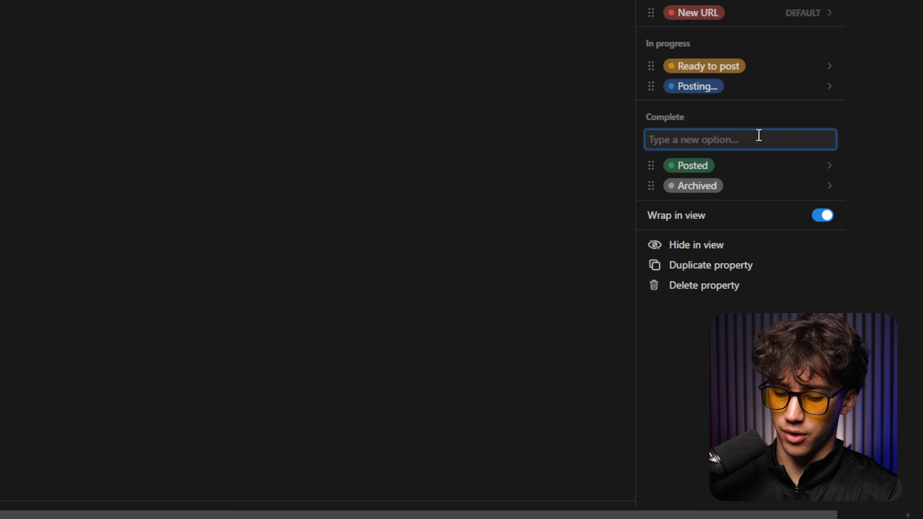
{"action": "type", "text": "Past URL"}
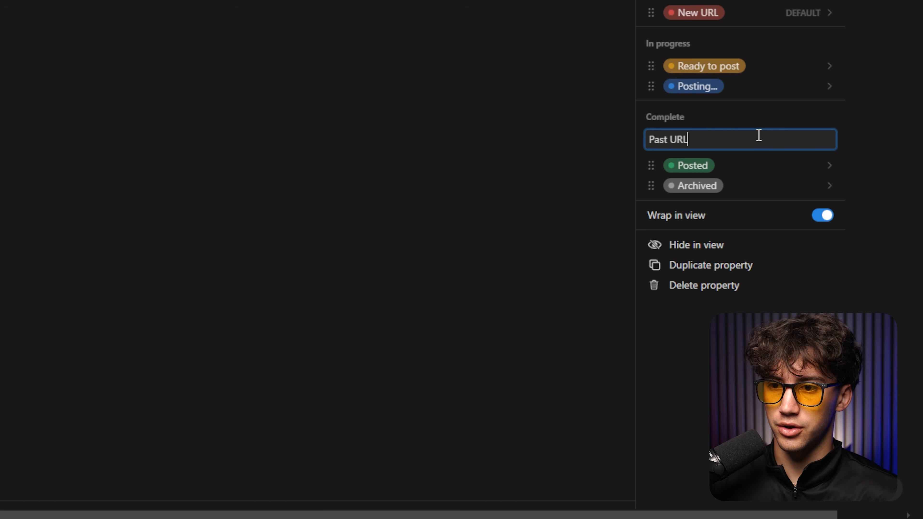
{"action": "key", "text": "Return"}
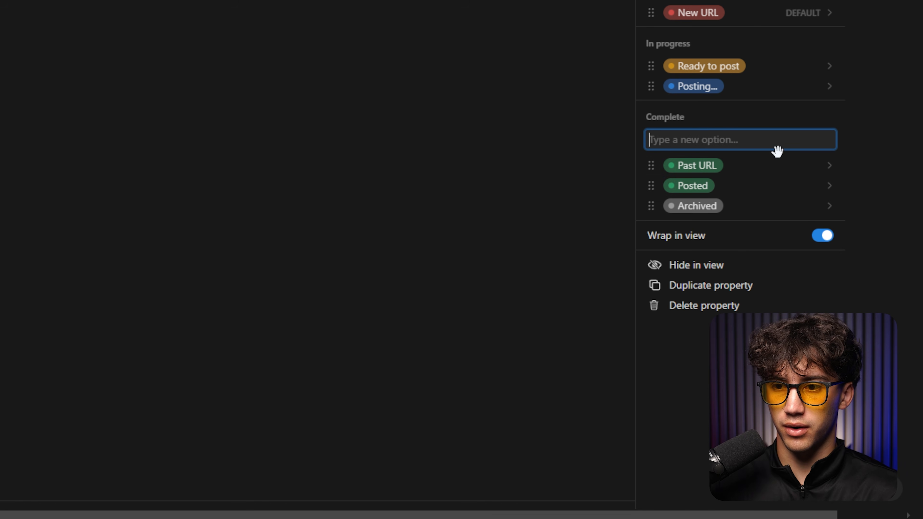
{"action": "left_click", "coordinate": [828, 171]}
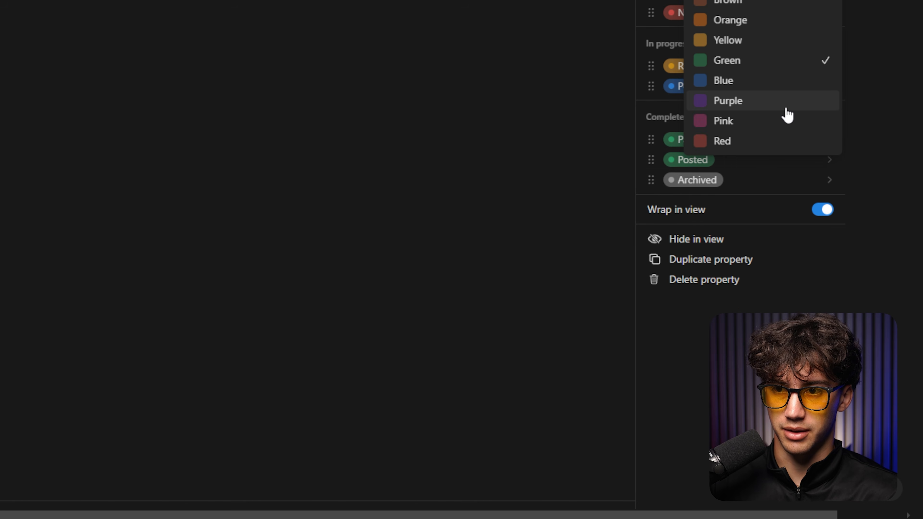
{"action": "left_click", "coordinate": [766, 0]}
{"action": "left_click", "coordinate": [762, 173]}
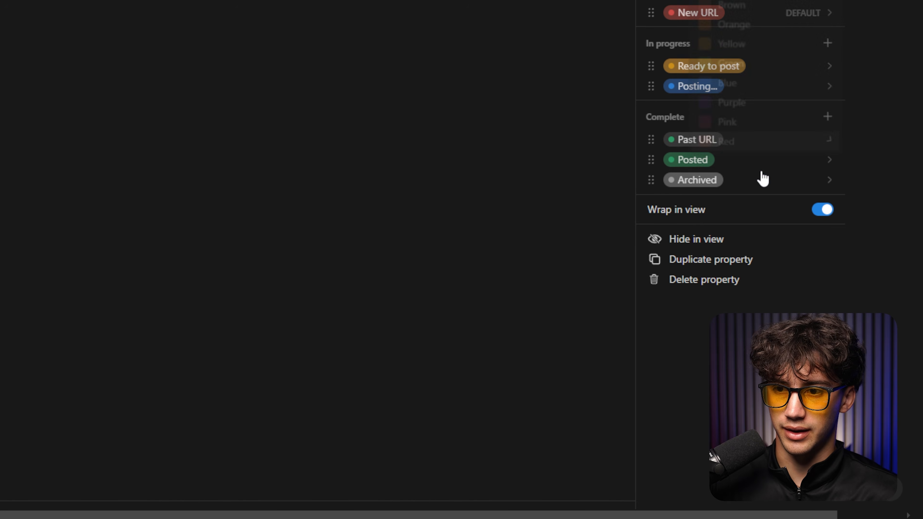
{"action": "mouse_move", "coordinate": [650, 139]}
{"action": "left_mouse_down"}
{"action": "mouse_move", "coordinate": [647, 191]}
{"action": "mouse_move", "coordinate": [649, 151]}
{"action": "left_mouse_up"}
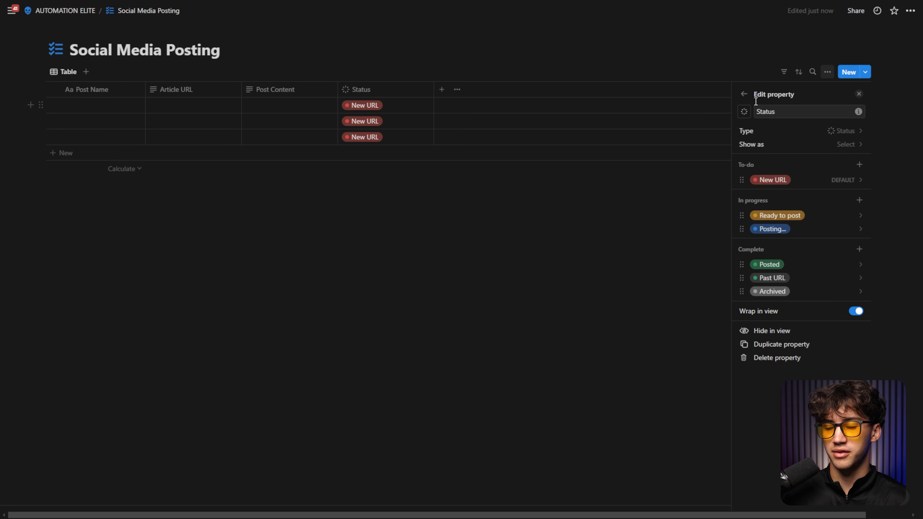
- Close the Status property settings to return to the full table
{"action": "left_click", "coordinate": [744, 94]}
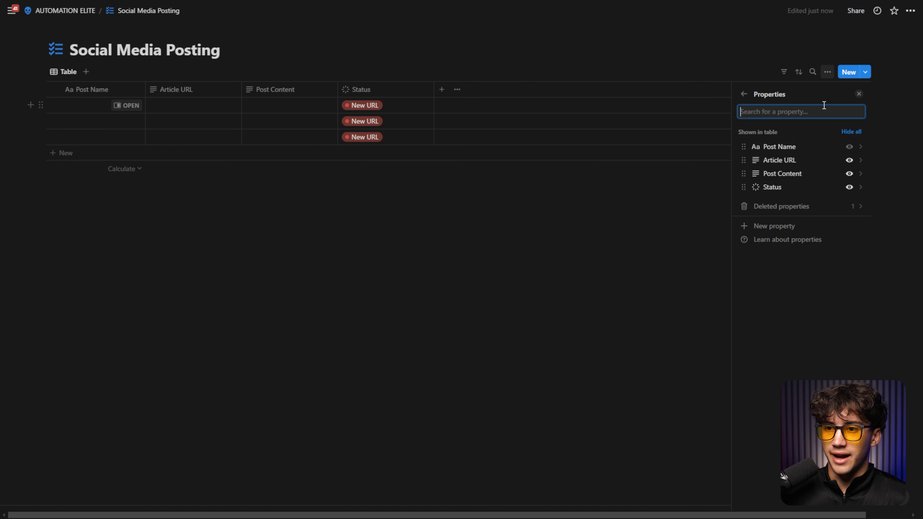
{"action": "left_click", "coordinate": [744, 95]}
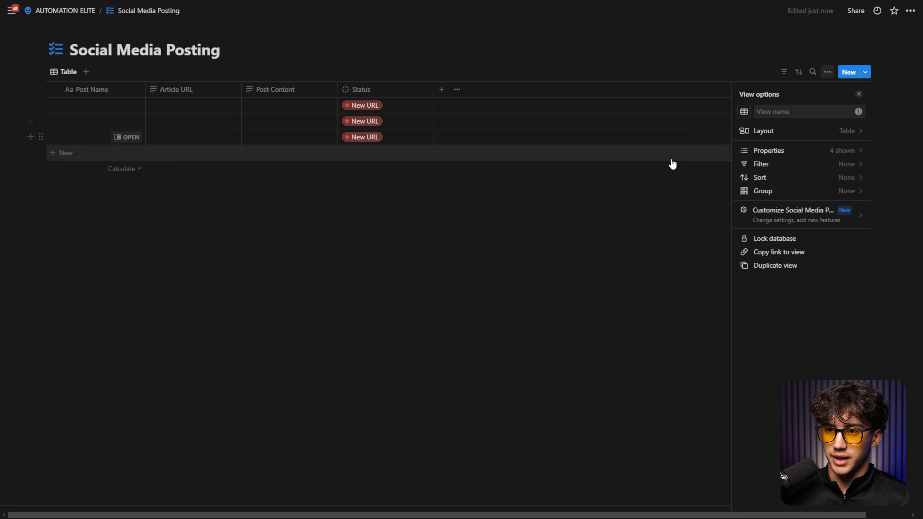
{"action": "left_click", "coordinate": [854, 94]}
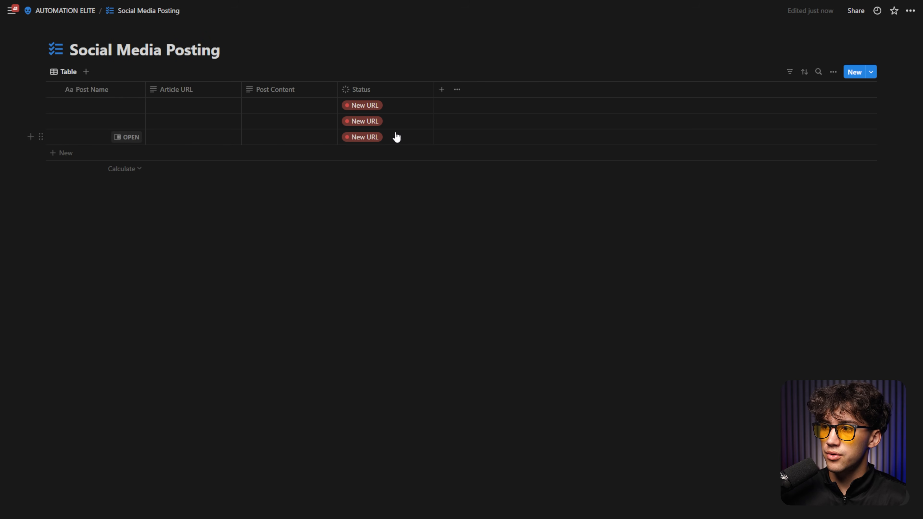
- Set the Status of the three rows to "New URL", "Ready to post" and "Archived", in that order
{"action": "left_click", "coordinate": [406, 109]}
{"action": "left_click", "coordinate": [389, 109]}
{"action": "key", "text": "Escape"}
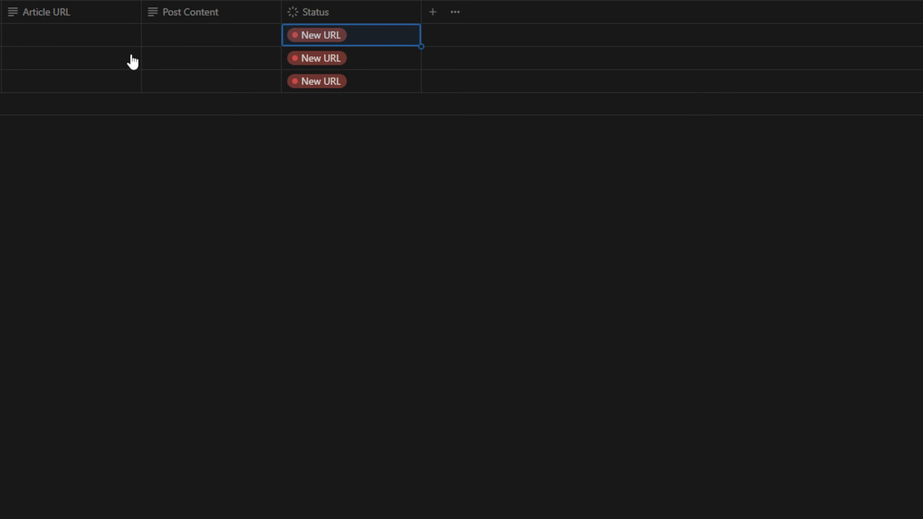
{"action": "left_click", "coordinate": [402, 121]}
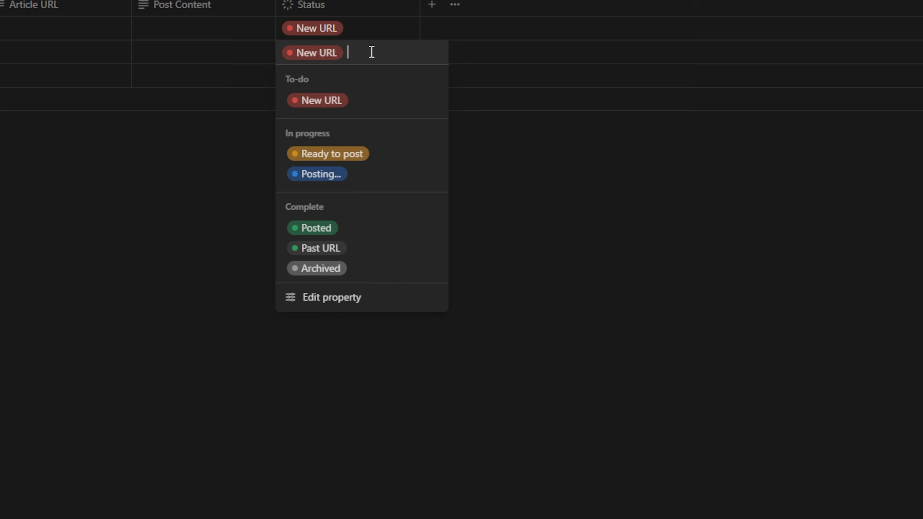
{"action": "left_click", "coordinate": [340, 153]}
{"action": "left_click", "coordinate": [381, 78]}
{"action": "left_click", "coordinate": [360, 295]}
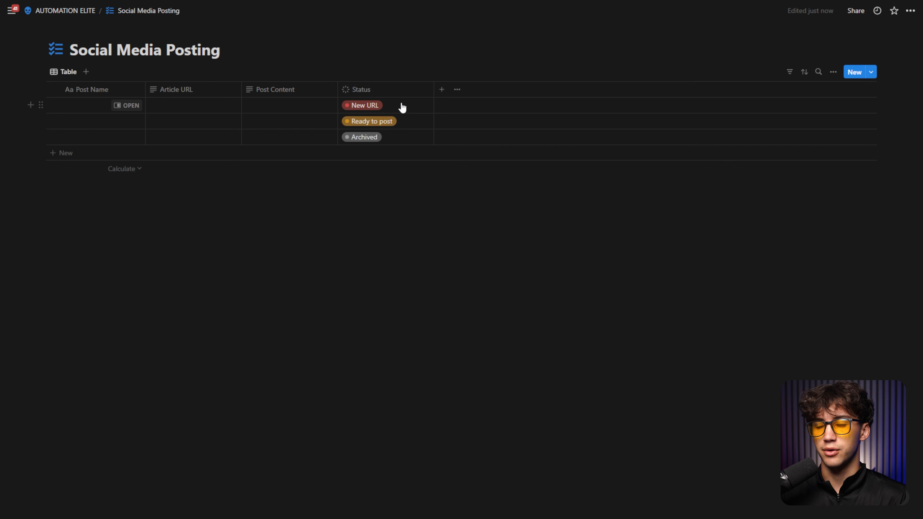
{"action": "left_click", "coordinate": [403, 107]}
{"action": "left_click", "coordinate": [375, 138]}
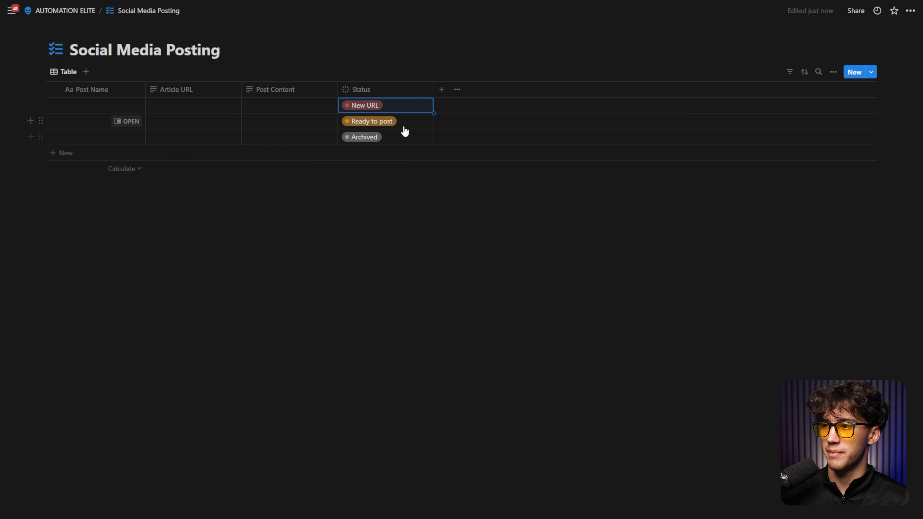
- Set the Status of the second and third rows to "New URL" and narrow the Status column slightly
{"action": "left_click", "coordinate": [403, 124]}
{"action": "left_click", "coordinate": [430, 154]}
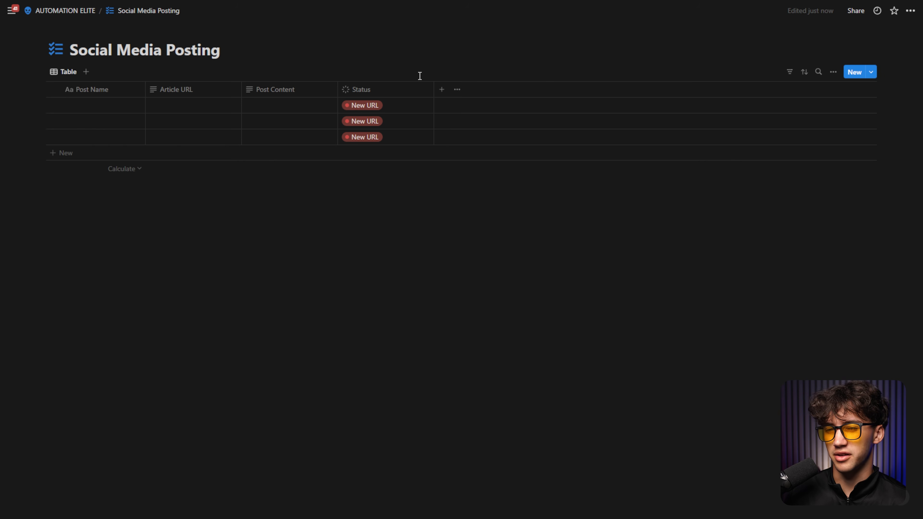
{"action": "left_click_drag", "start_coordinate": [433, 89], "coordinate": [419, 96]}
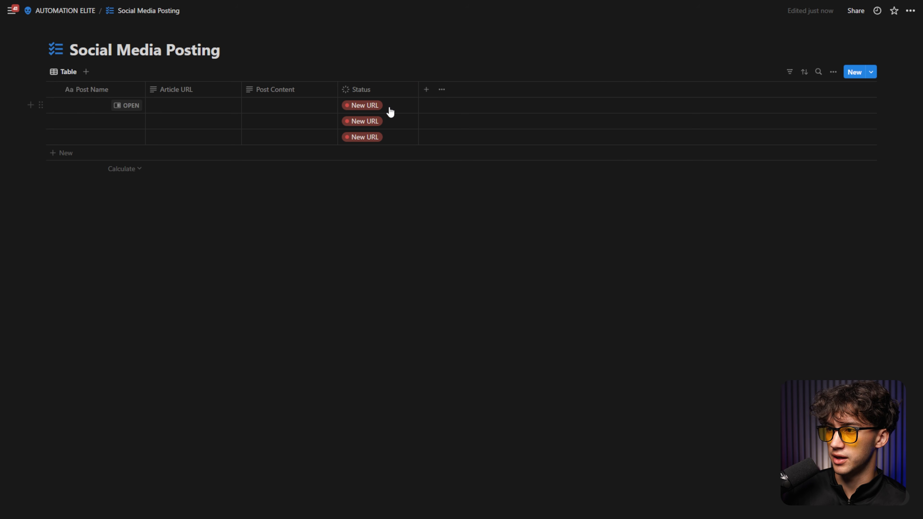
{"action": "left_click", "coordinate": [399, 109]}
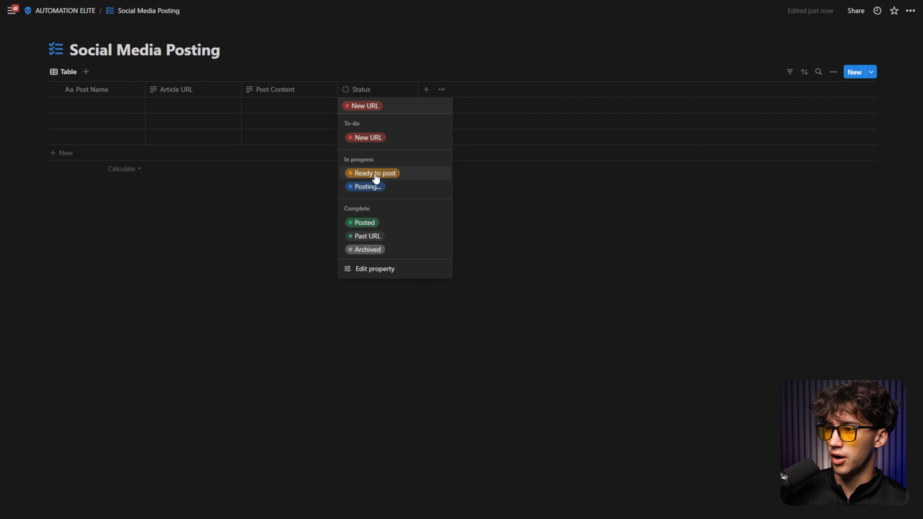
{"action": "left_click", "coordinate": [550, 208]}
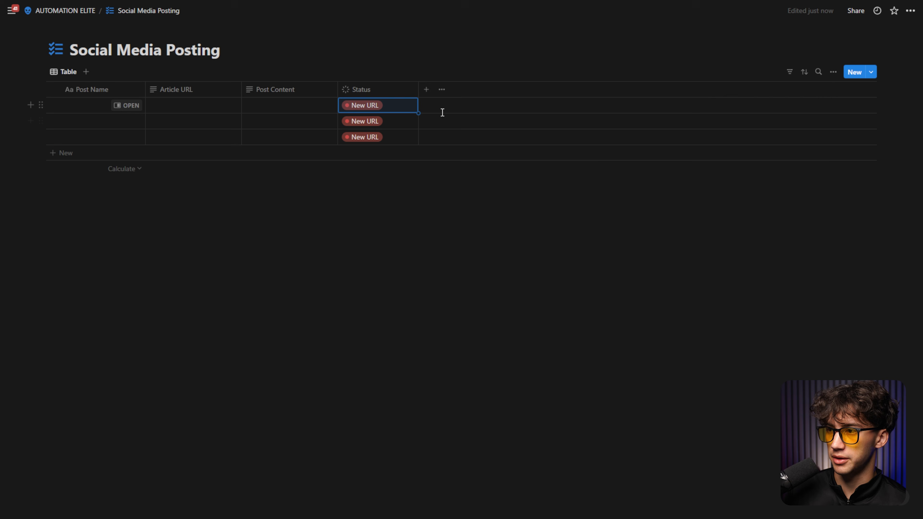
- Add a Button property named "Post" with the label "Post" to the Social Media Posting database
{"action": "left_click", "coordinate": [426, 94]}
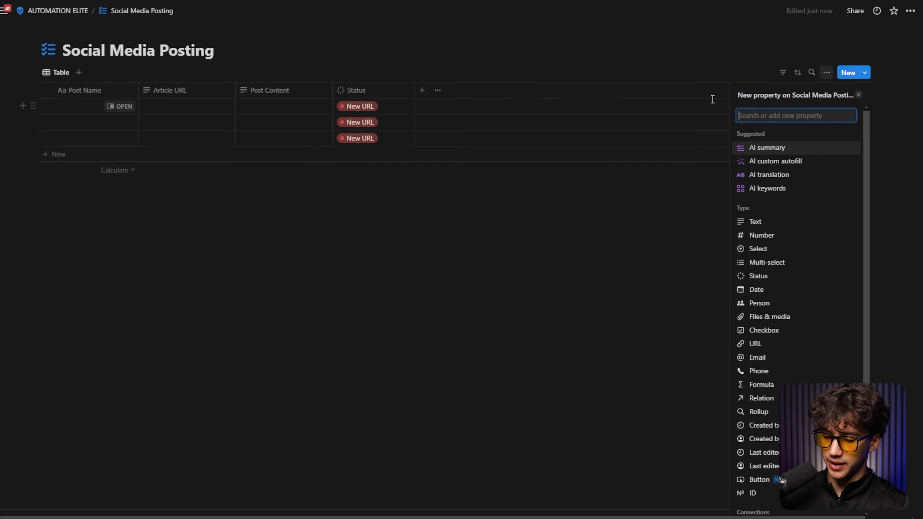
{"action": "type", "text": "button"}
{"action": "left_click", "coordinate": [690, 214]}
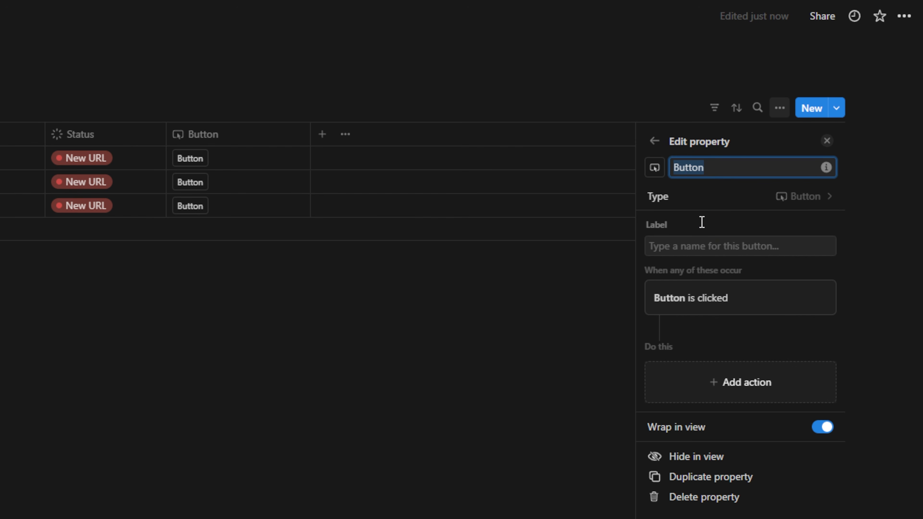
{"action": "type", "text": "Post"}
{"action": "left_click", "coordinate": [701, 251]}
{"action": "type", "text": "Post"}
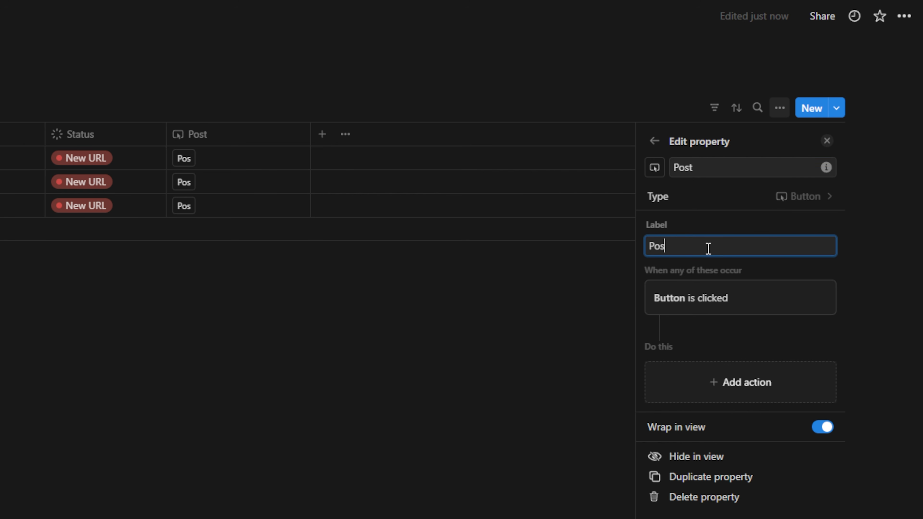
{"action": "left_click", "coordinate": [657, 306]}
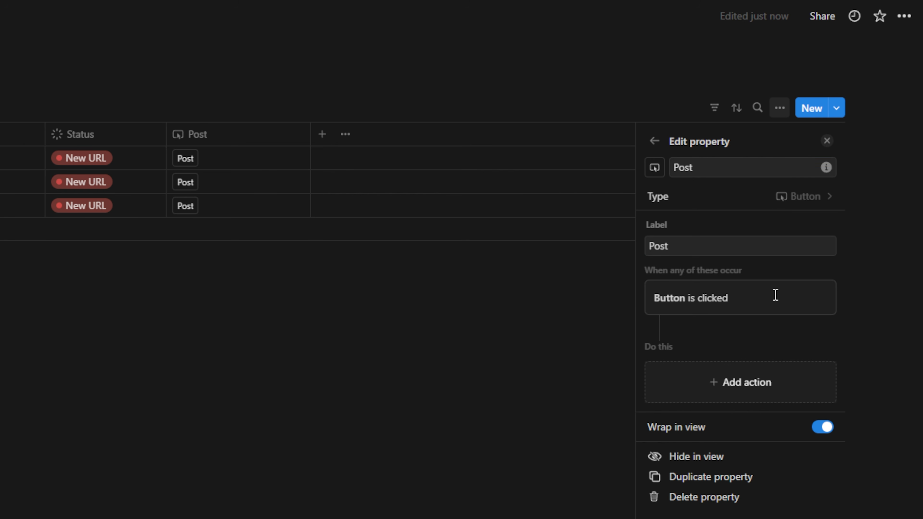
- Add an action to the Post button that sets Status to "Posting..."
{"action": "left_click", "coordinate": [744, 393]}
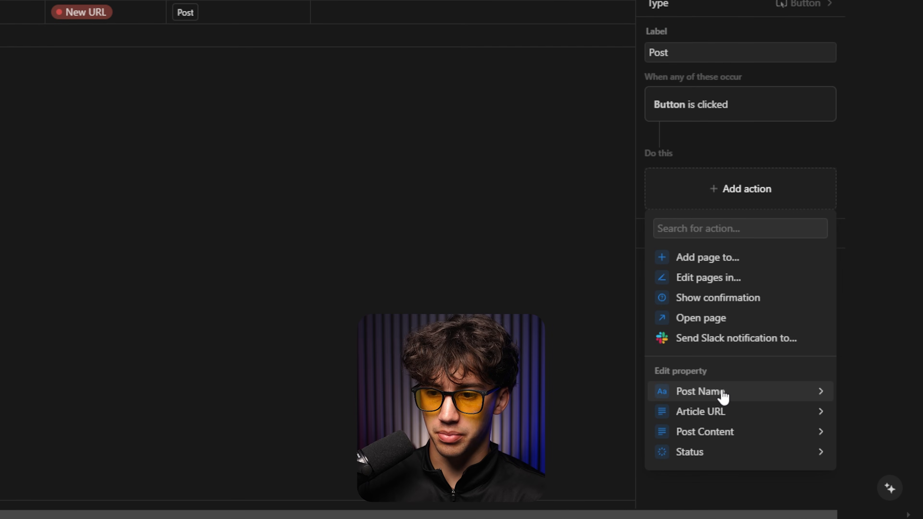
{"action": "left_click", "coordinate": [742, 509]}
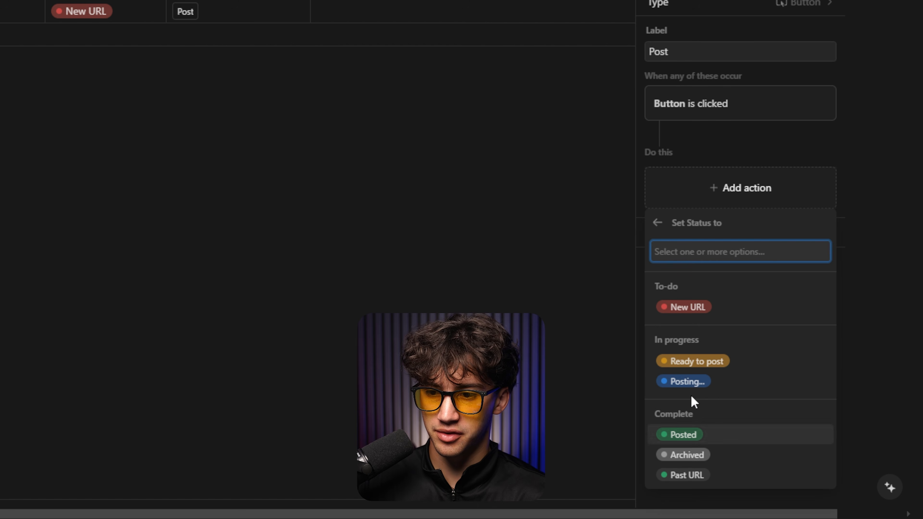
{"action": "left_click", "coordinate": [688, 381]}
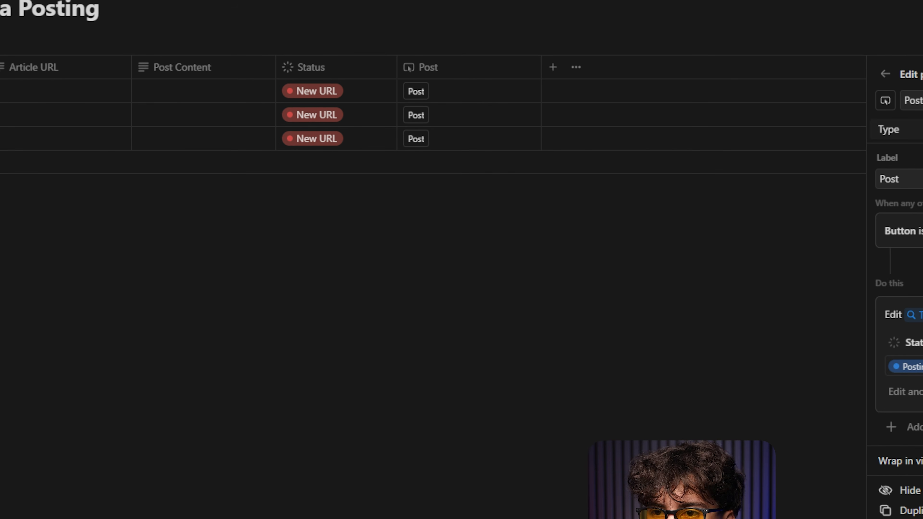
- Set the Status of all three rows to "Ready to post"
{"action": "left_click", "coordinate": [317, 91]}
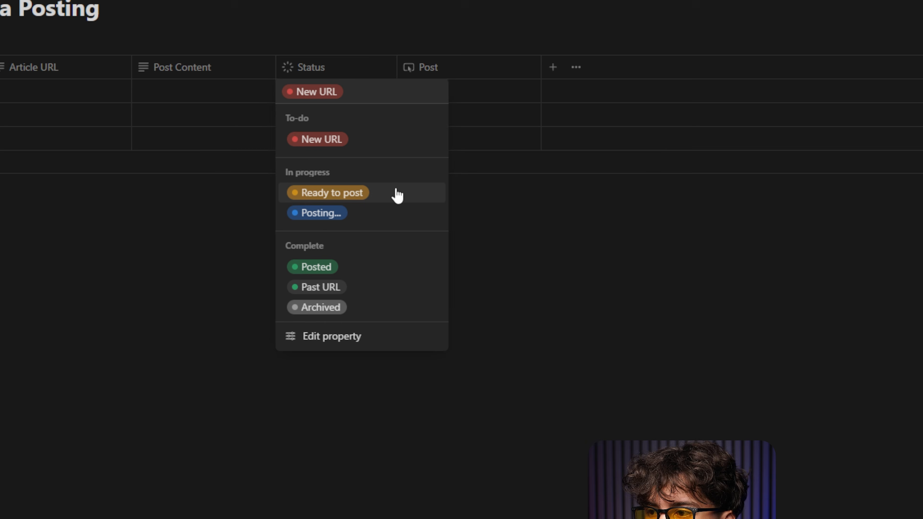
{"action": "left_click", "coordinate": [330, 194]}
{"action": "left_click", "coordinate": [345, 114]}
{"action": "left_click", "coordinate": [345, 216]}
{"action": "left_click", "coordinate": [327, 138]}
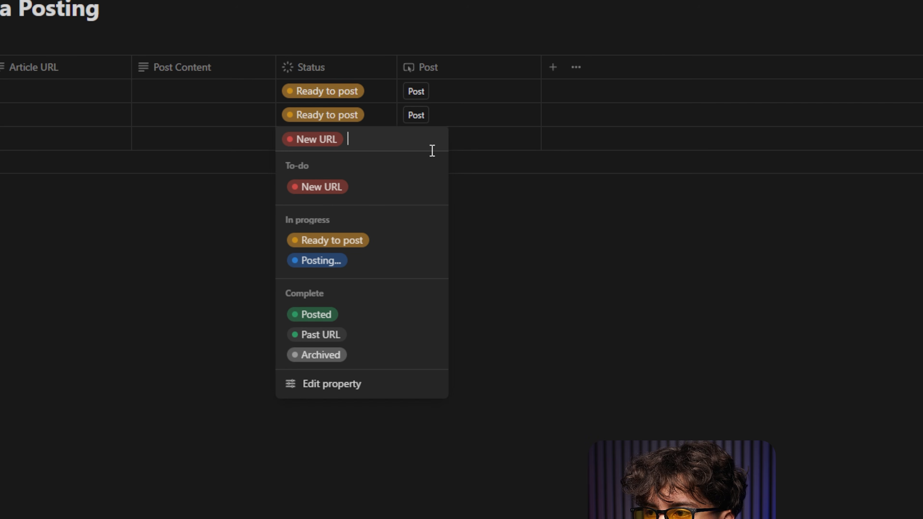
{"action": "left_click", "coordinate": [309, 240]}
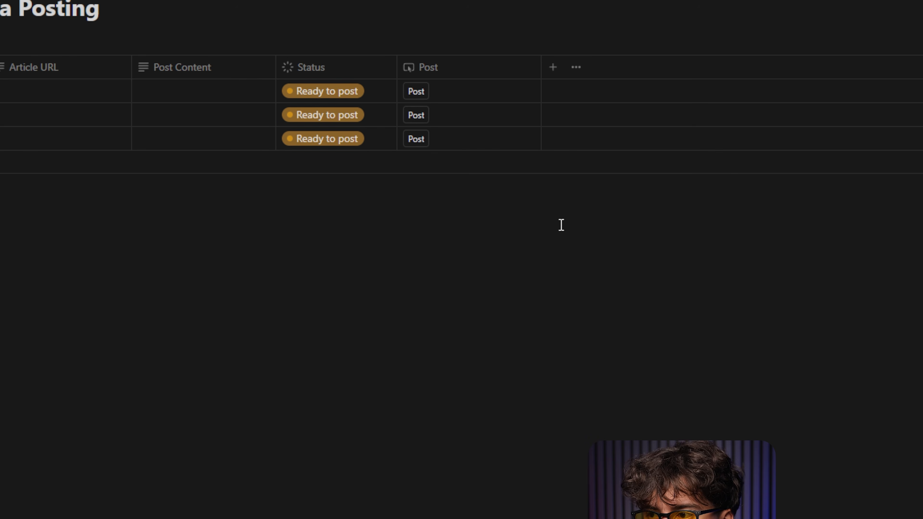
- Test the Post button on each of the three rows
{"action": "left_click", "coordinate": [414, 92]}
{"action": "left_click", "coordinate": [416, 115]}
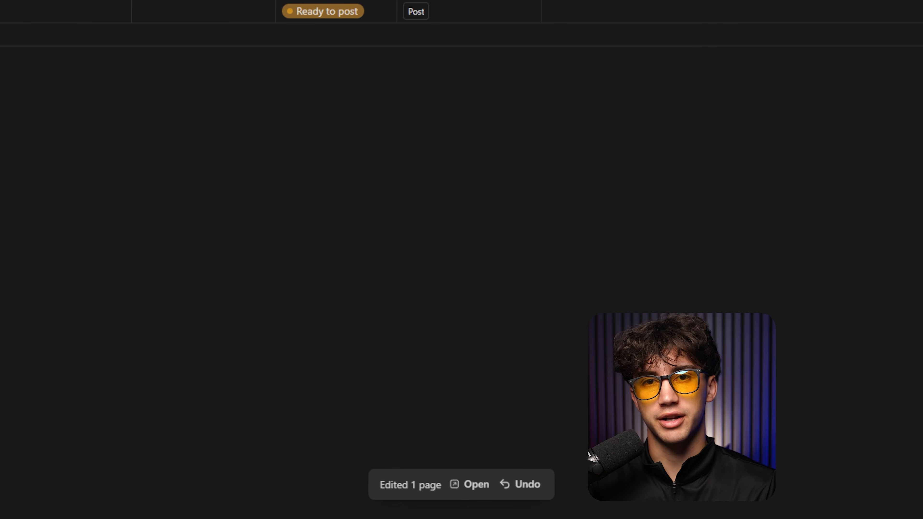
{"action": "left_click", "coordinate": [414, 13]}
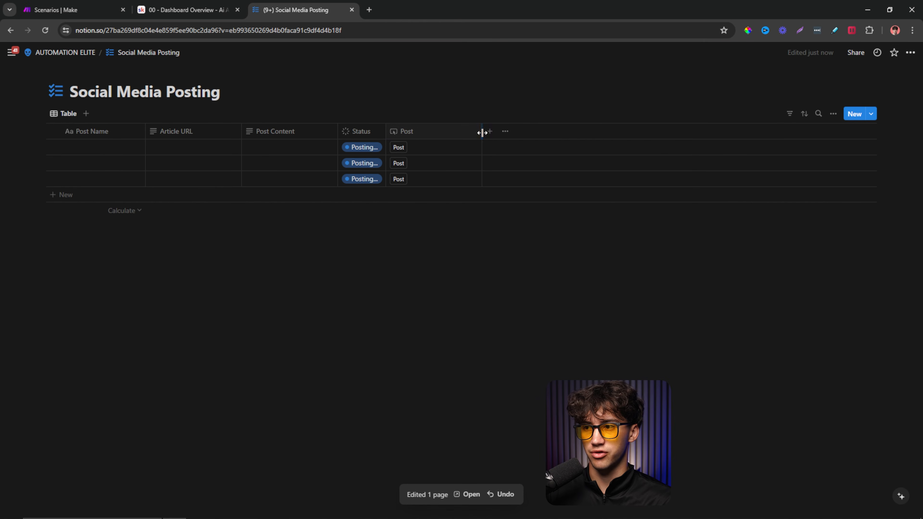
- Narrow the Post column and widen the Status column
{"action": "left_click_drag", "start_coordinate": [482, 131], "coordinate": [434, 132]}
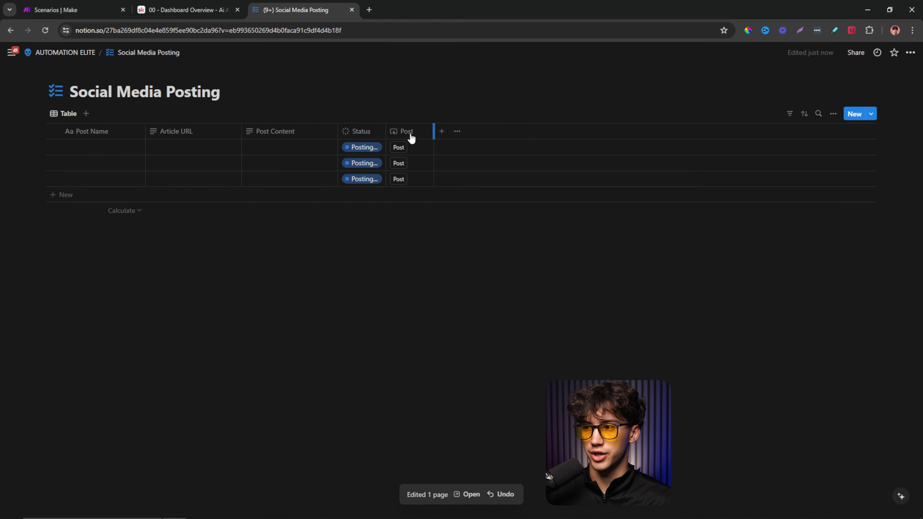
{"action": "left_click", "coordinate": [398, 148]}
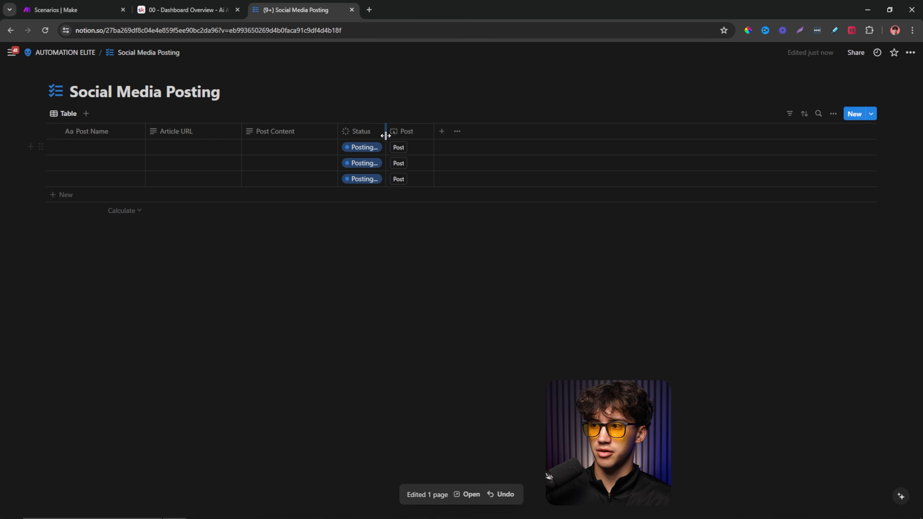
{"action": "left_click_drag", "start_coordinate": [386, 133], "coordinate": [434, 131]}
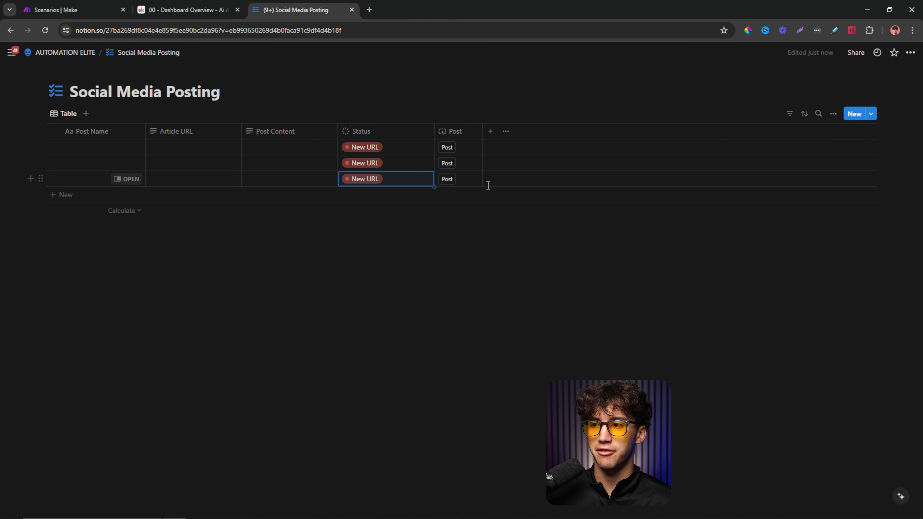
- Add a Select property named "Platform" to the database
{"action": "left_click", "coordinate": [490, 132]}
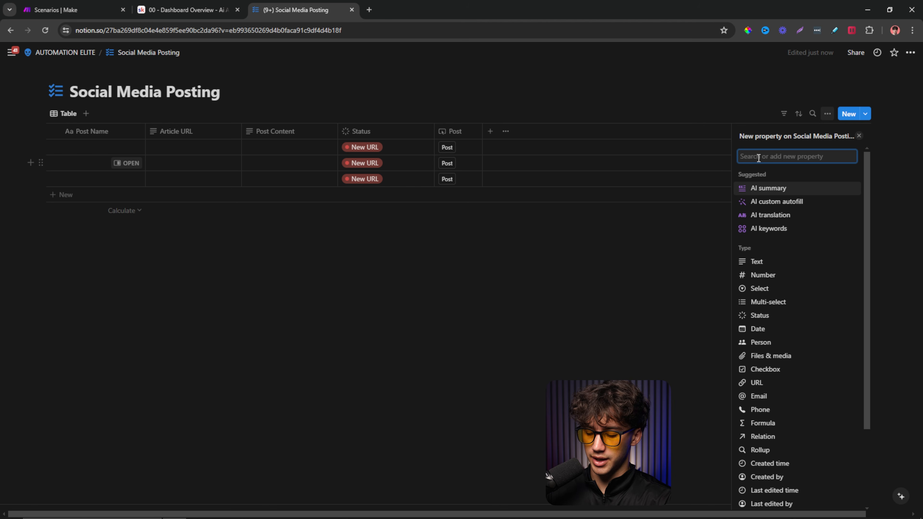
{"action": "type", "text": "select"}
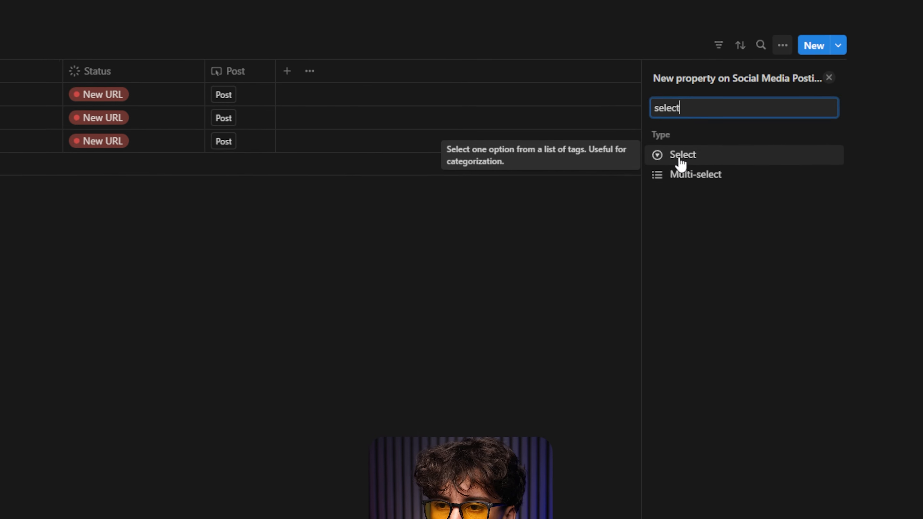
{"action": "left_click", "coordinate": [680, 160]}
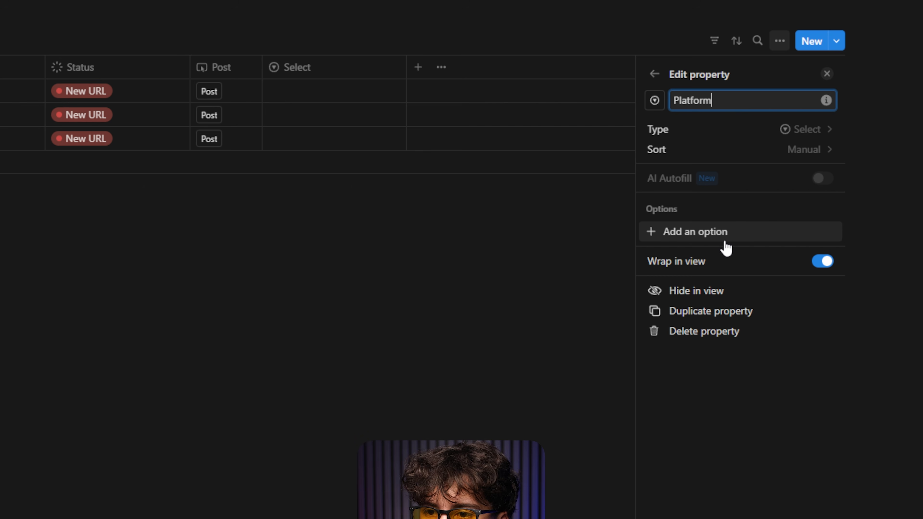
- Add the options "Facebook", "X", "Instagram" and "LinkedIn" to the Platform property
{"action": "left_click", "coordinate": [694, 240]}
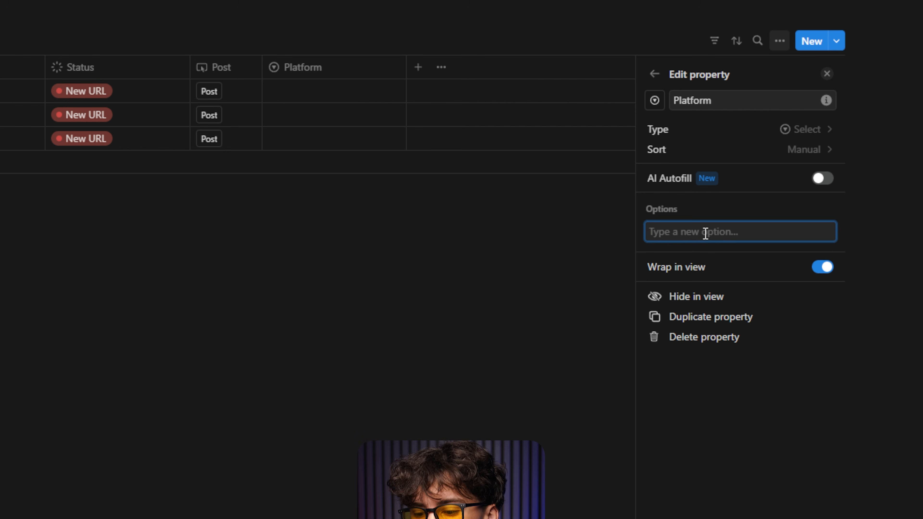
{"action": "type", "text": "Facebook"}
{"action": "key", "text": "Return"}
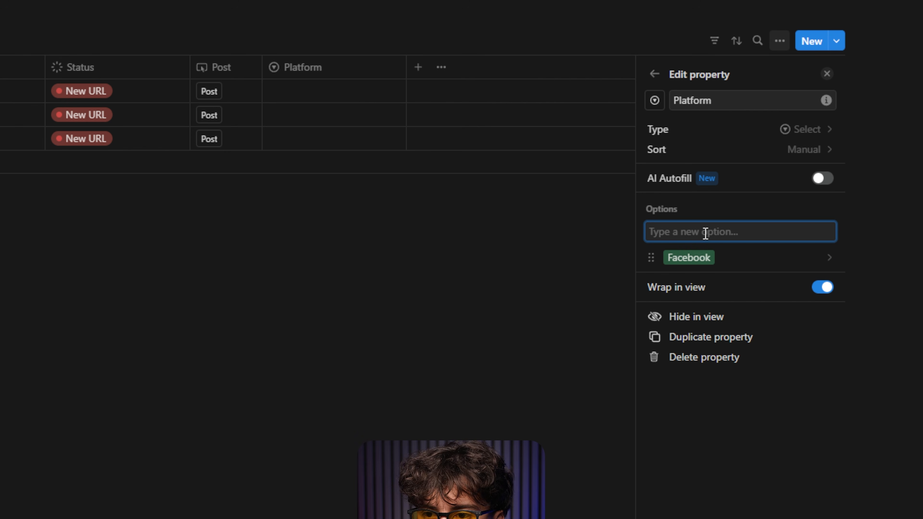
{"action": "type", "text": "X"}
{"action": "key", "text": "Return"}
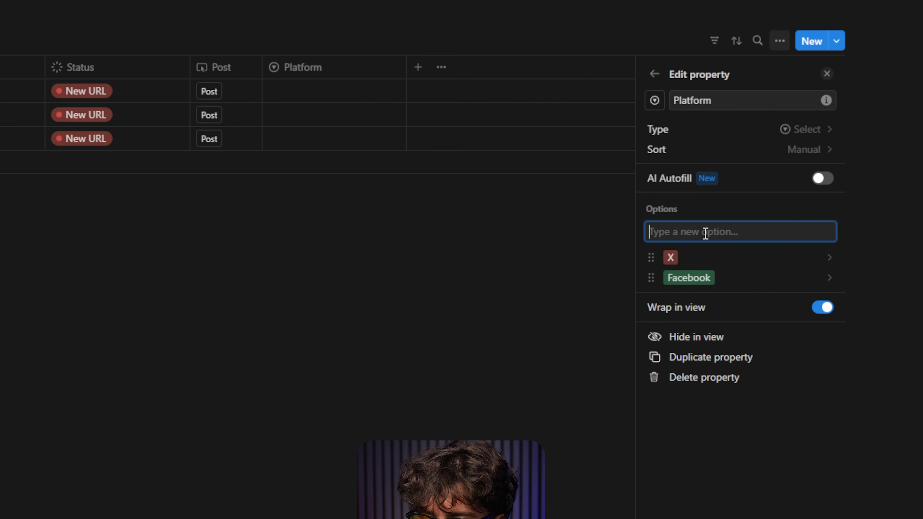
{"action": "type", "text": "Instagram"}
{"action": "key", "text": "Return"}
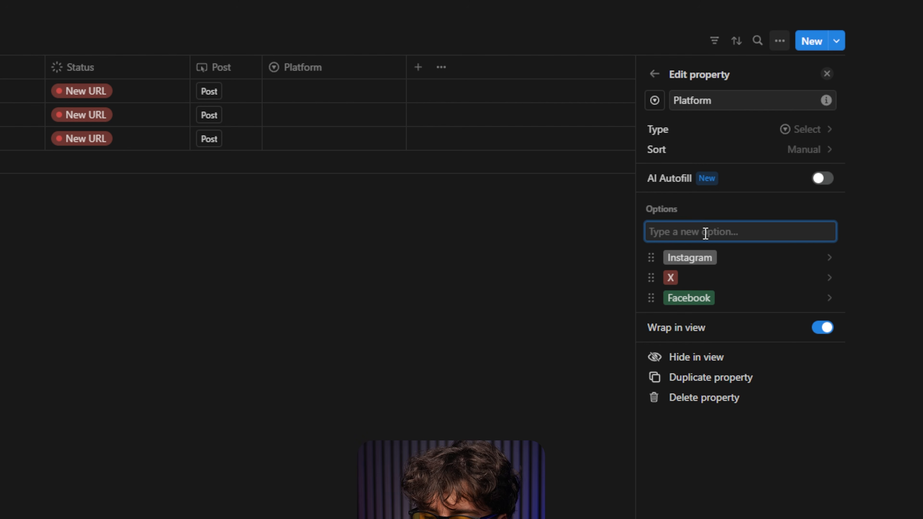
{"action": "type", "text": "LinkedIn"}
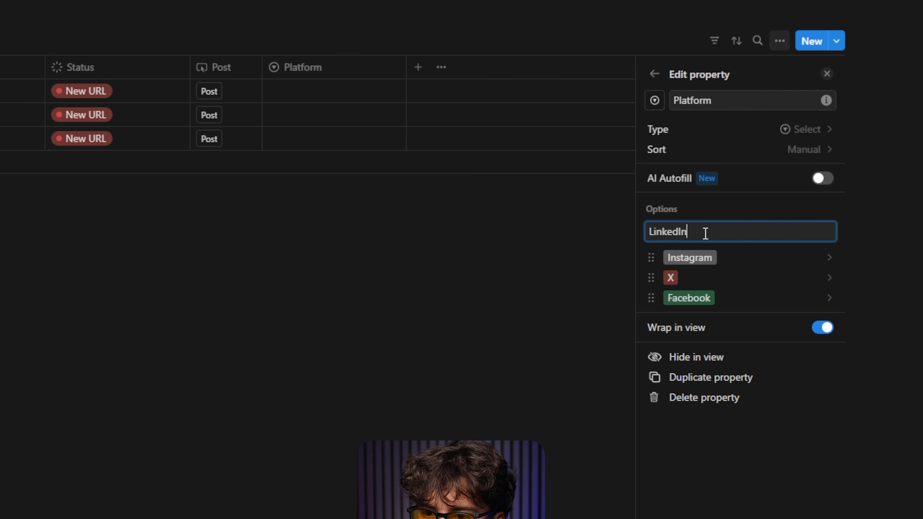
{"action": "key", "text": "Return"}
- Move "X" to the top of the Platform options and close the property settings
{"action": "left_click_drag", "start_coordinate": [651, 293], "coordinate": [656, 231]}
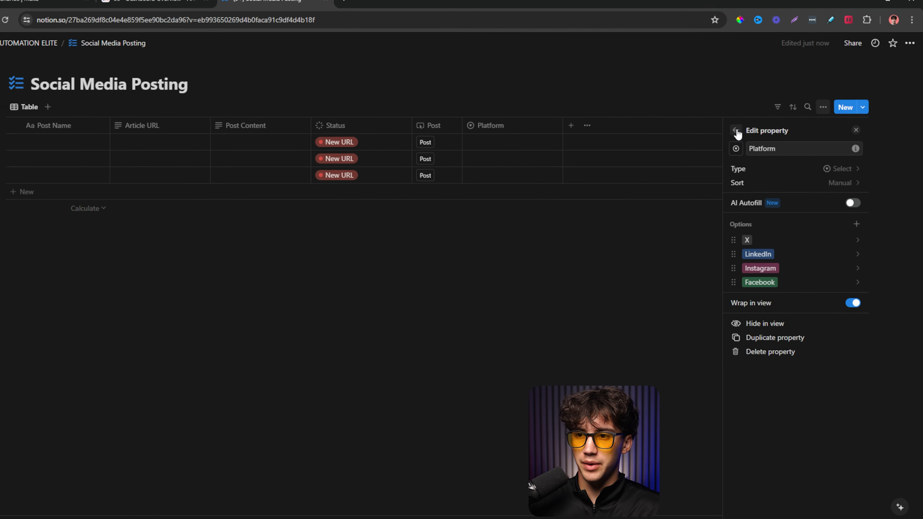
{"action": "left_click", "coordinate": [738, 134]}
{"action": "left_click", "coordinate": [669, 271]}
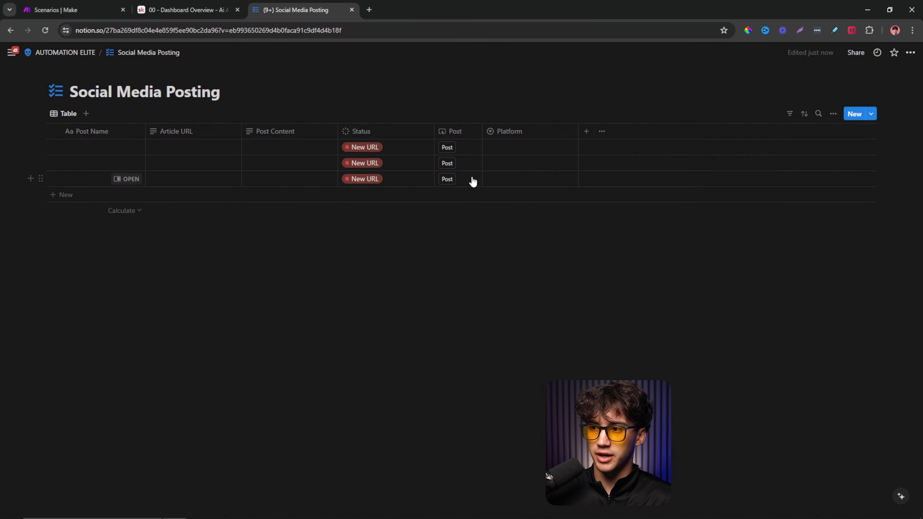
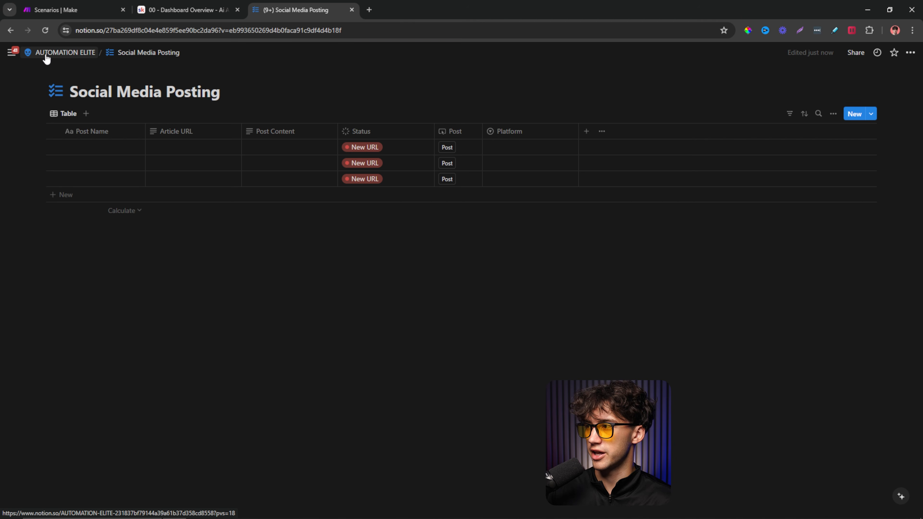
{"action": "left_click", "coordinate": [67, 55]}
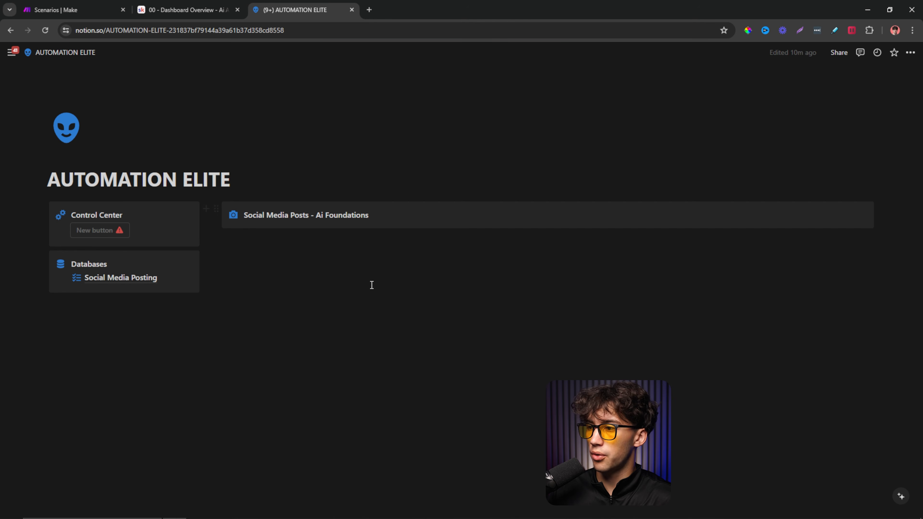
{"action": "left_click", "coordinate": [149, 278]}
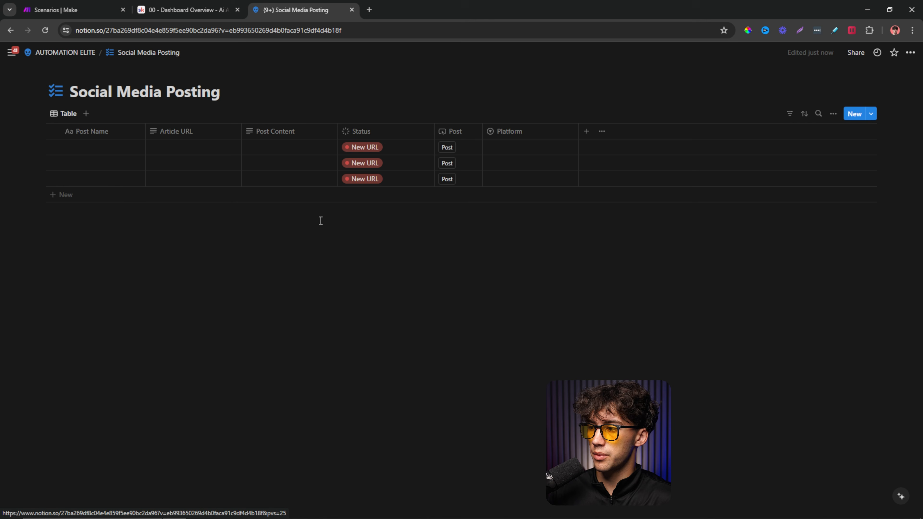
{"action": "left_click", "coordinate": [92, 150]}
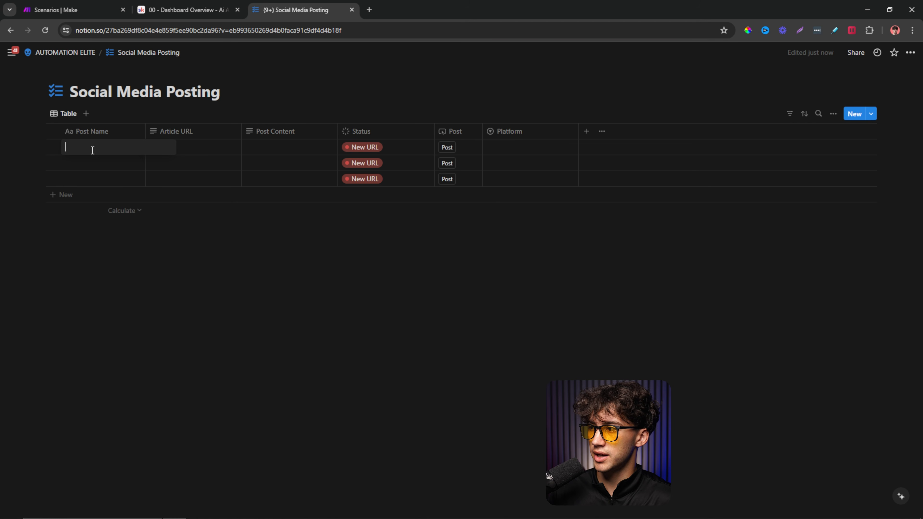
{"action": "left_click", "coordinate": [82, 168]}
{"action": "left_click", "coordinate": [83, 167]}
{"action": "left_click", "coordinate": [92, 182]}
{"action": "left_click", "coordinate": [91, 181]}
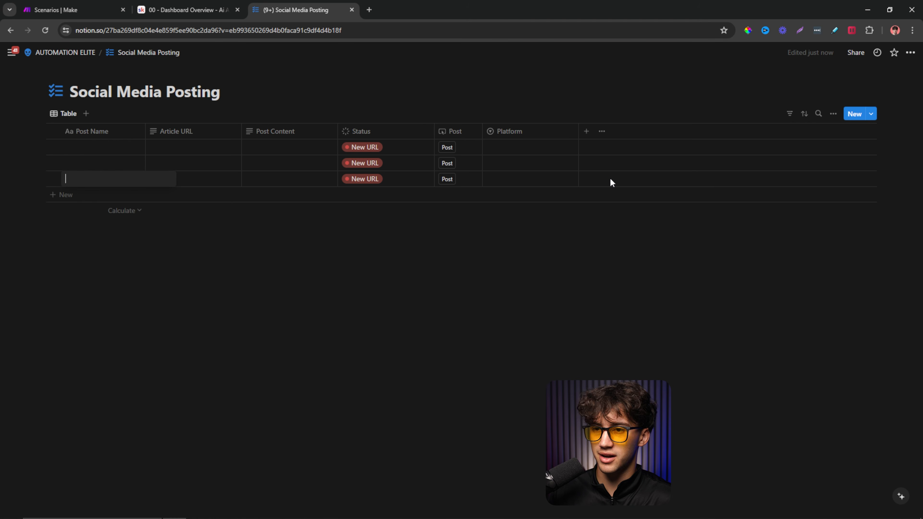
{"action": "left_click", "coordinate": [524, 244]}
{"action": "left_click", "coordinate": [544, 456]}
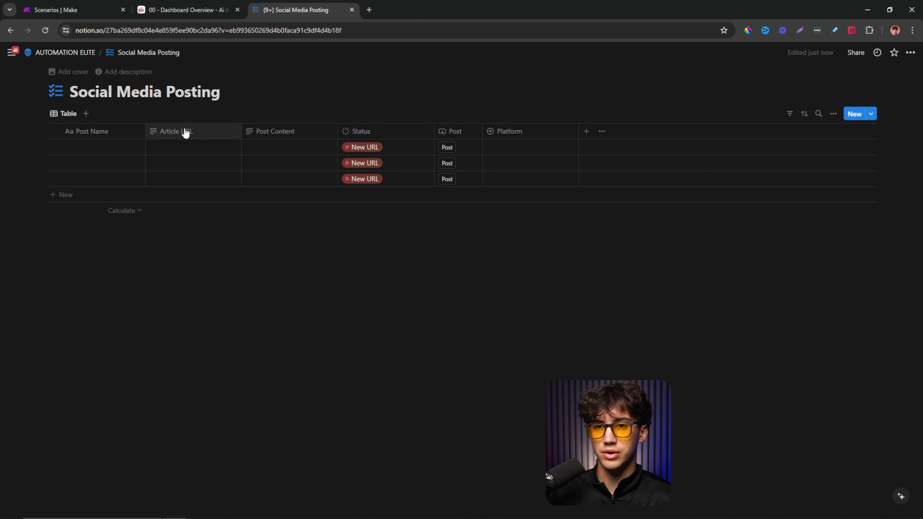
- Return to the AUTOMATION ELITE page and insert a linked view of the Social Media Posting database below the Social Media Posts heading
{"action": "left_click", "coordinate": [64, 52]}
{"action": "left_click", "coordinate": [278, 240]}
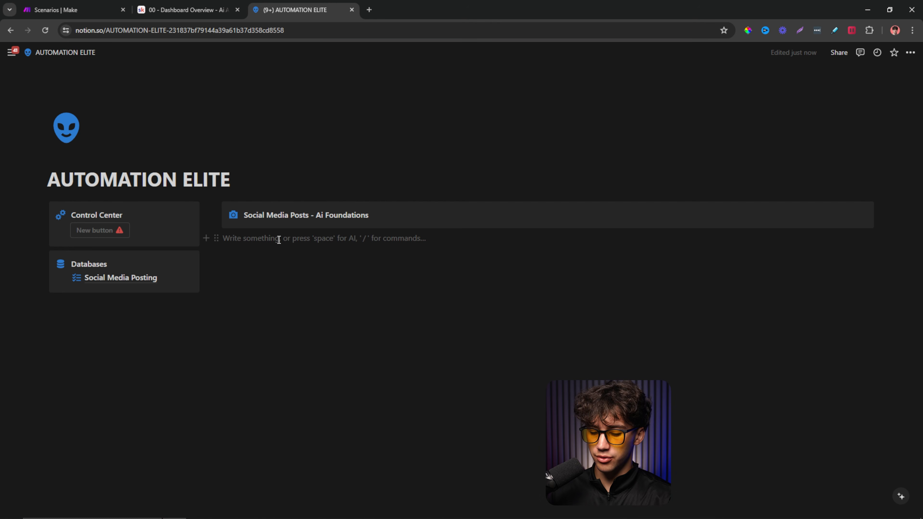
{"action": "type", "text": "/create"}
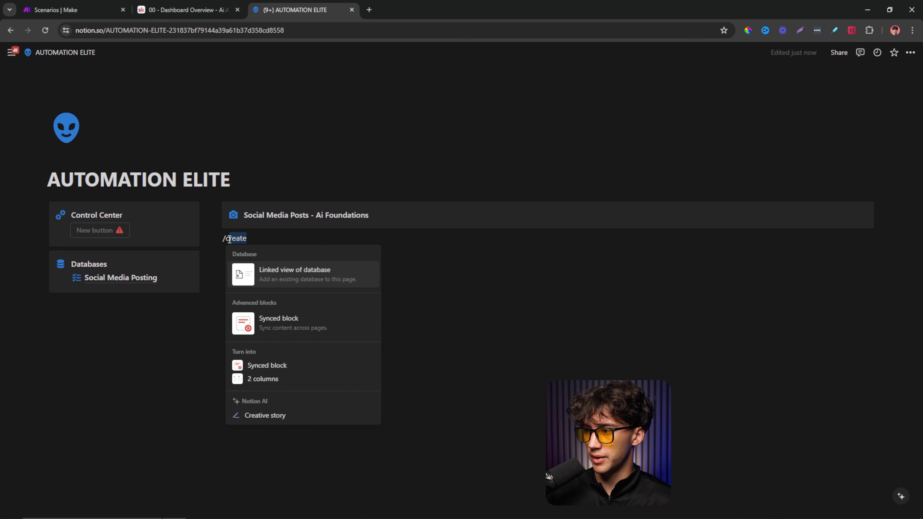
{"action": "left_click_drag", "start_coordinate": [229, 240], "coordinate": [216, 239]}
{"action": "type", "text": "linke"}
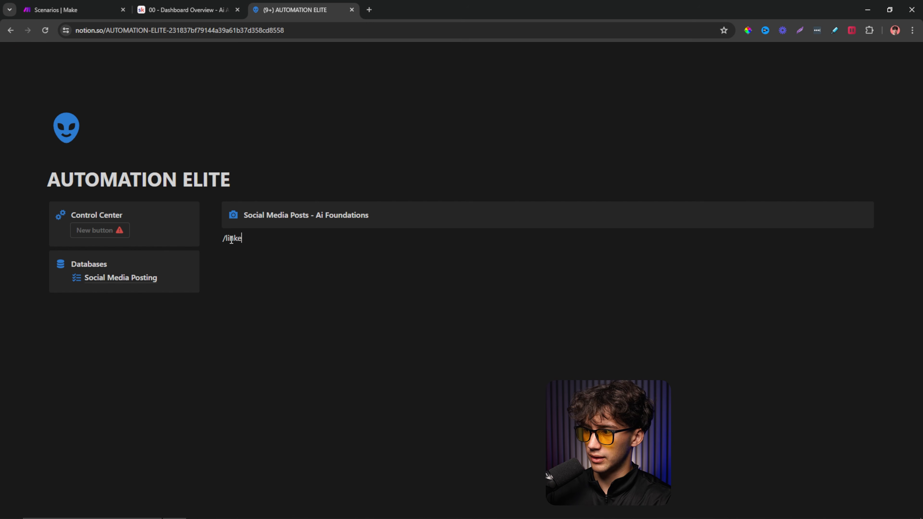
{"action": "key", "text": "BackSpace"}
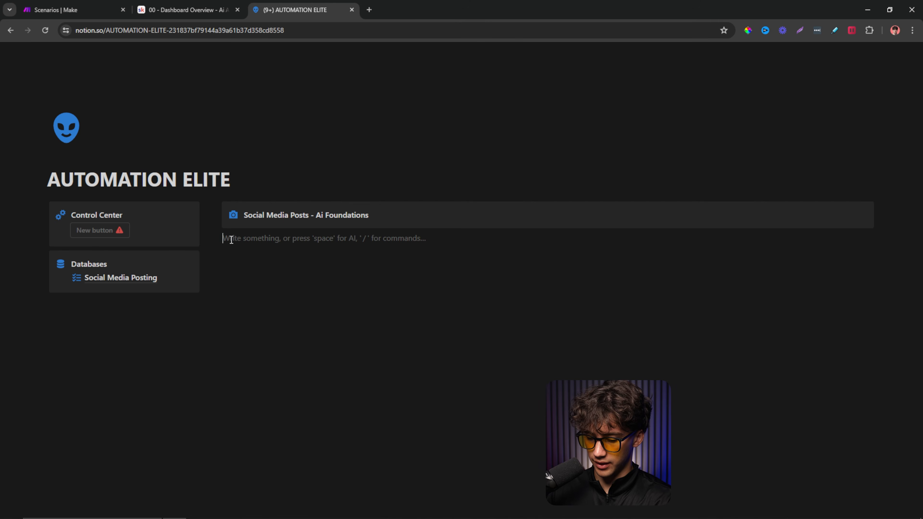
{"action": "type", "text": "/linked"}
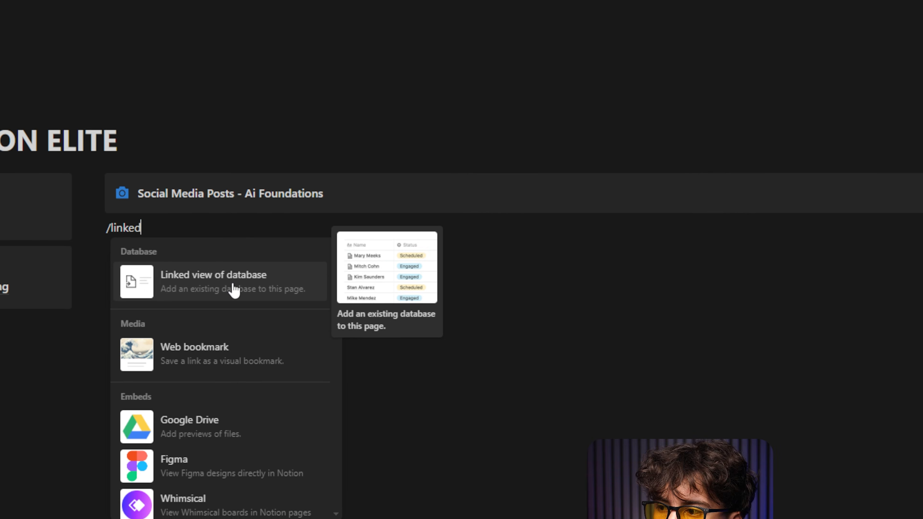
{"action": "left_click", "coordinate": [241, 286]}
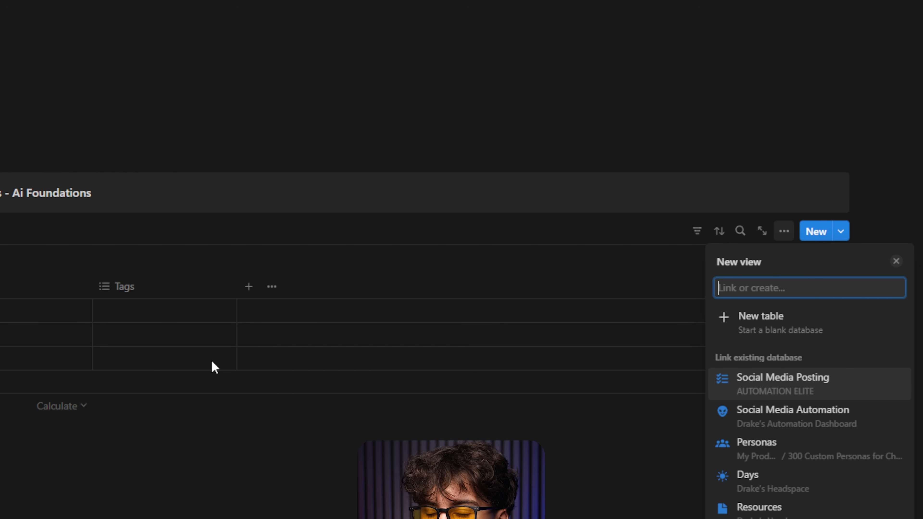
{"action": "left_click", "coordinate": [793, 388]}
{"action": "key", "text": "Escape"}
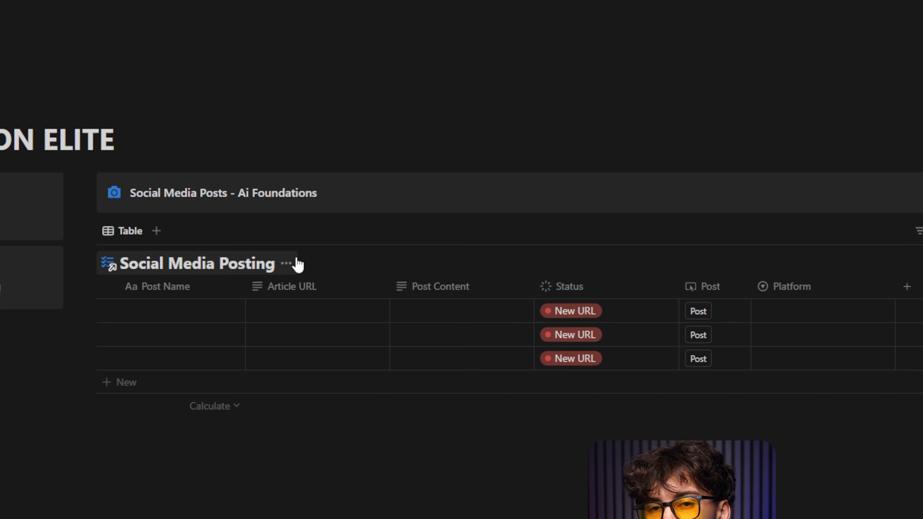
- Hide the linked database's title and move the table inside the "Social Media Posts - Ai Foundations" callout
{"action": "left_click", "coordinate": [286, 269]}
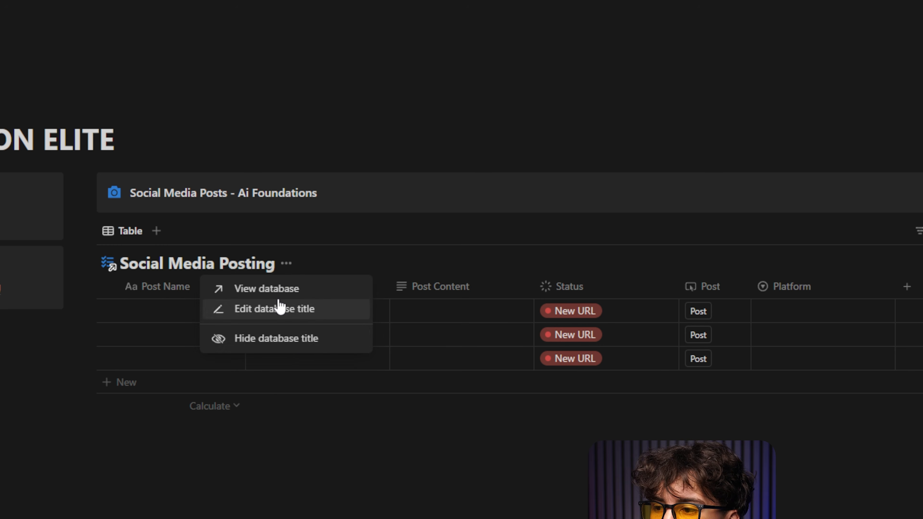
{"action": "left_click", "coordinate": [291, 339]}
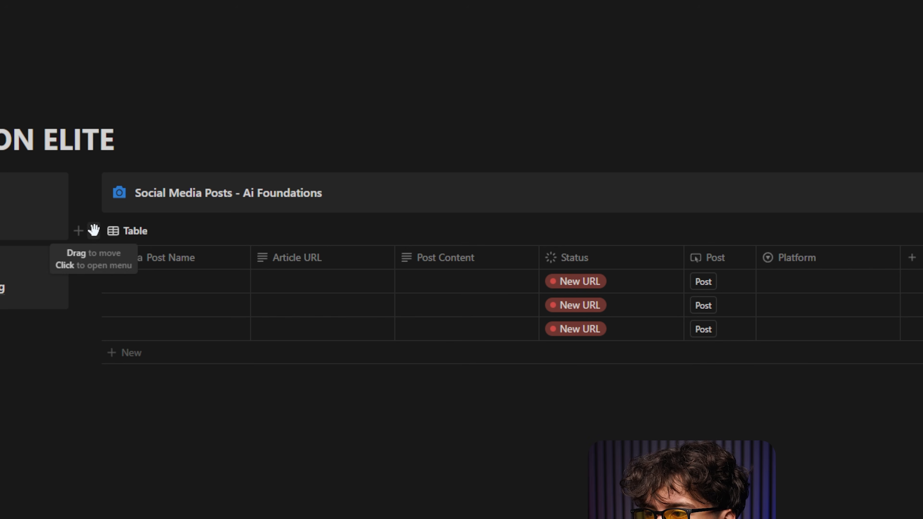
{"action": "left_click_drag", "start_coordinate": [94, 228], "coordinate": [167, 200]}
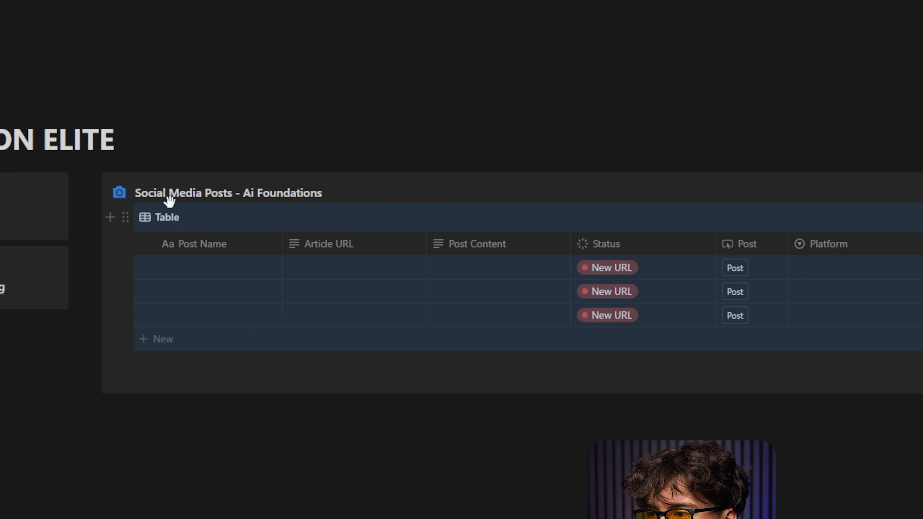
{"action": "left_click", "coordinate": [304, 120]}
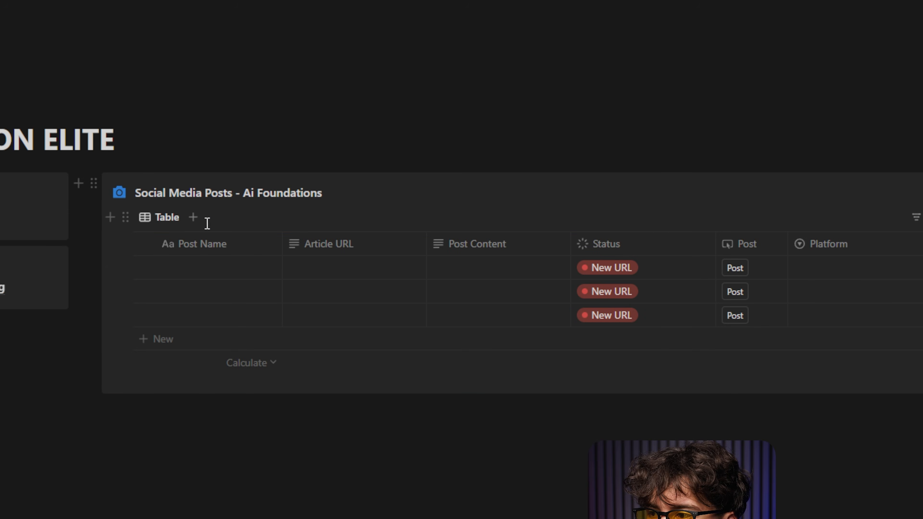
- Add a second table view to the linked database and switch back to the first view
{"action": "left_click", "coordinate": [192, 218]}
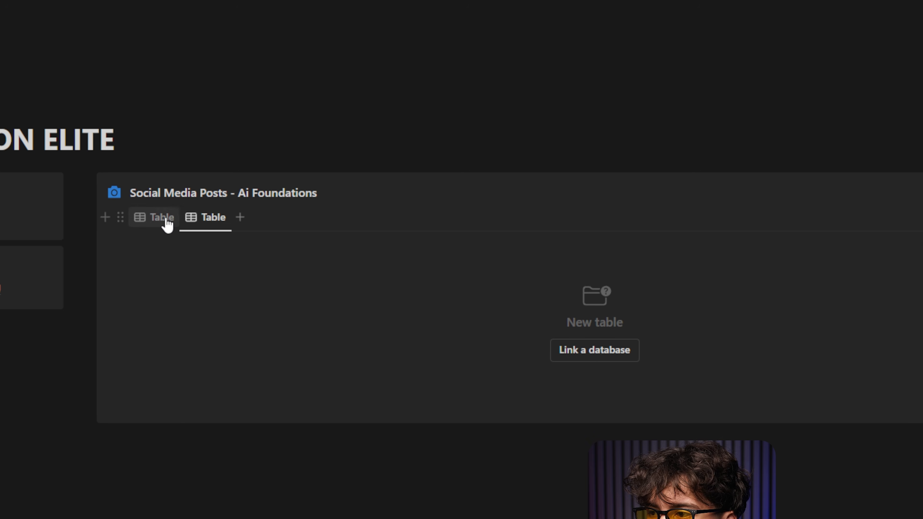
{"action": "left_click", "coordinate": [165, 219]}
{"action": "left_click", "coordinate": [212, 220]}
{"action": "left_click", "coordinate": [169, 222]}
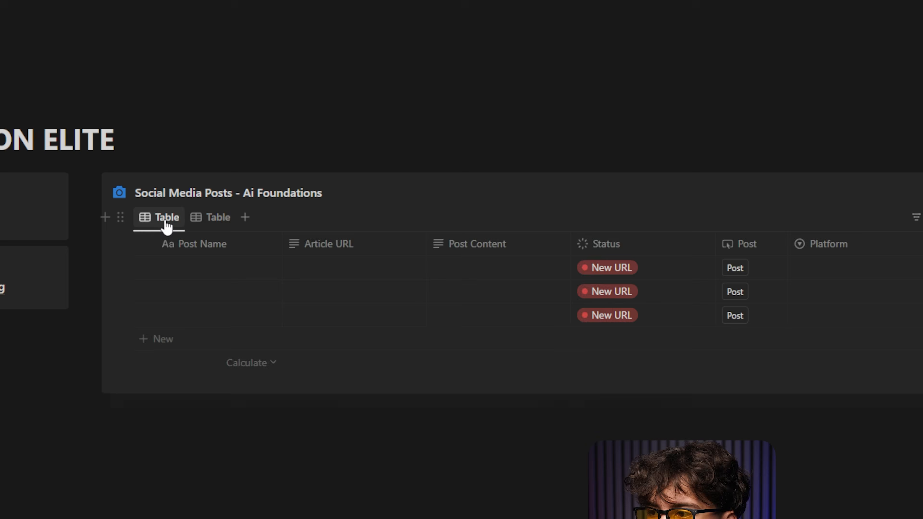
{"action": "left_click", "coordinate": [206, 223]}
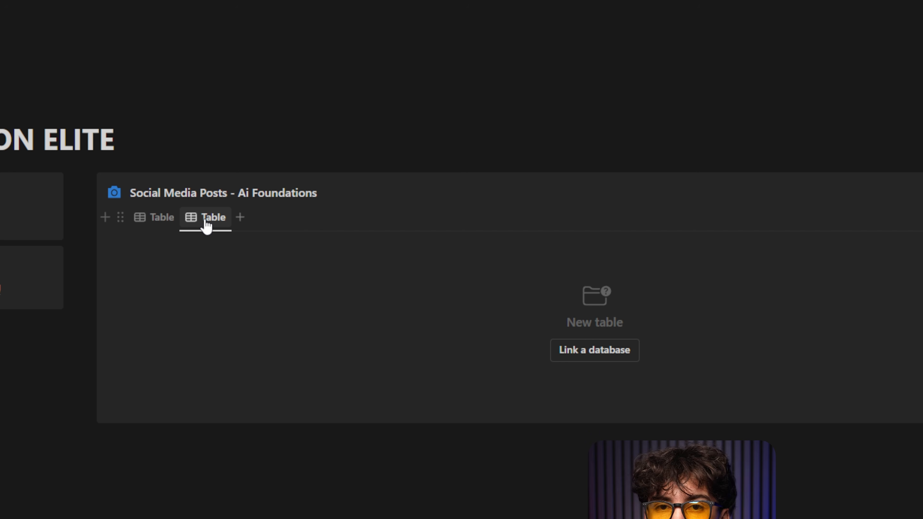
{"action": "left_click", "coordinate": [176, 218]}
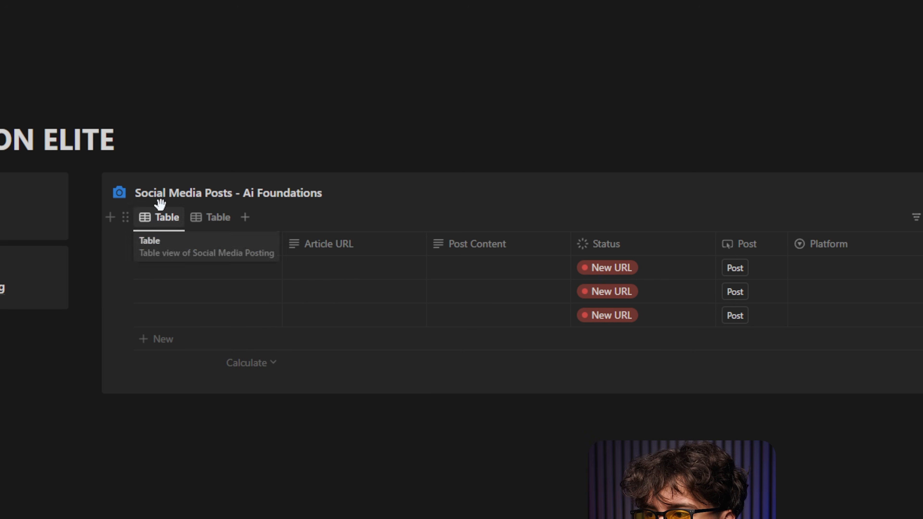
- Name the first table view "Ideas" and give it the light bulb icon found with "idea"
{"action": "left_click", "coordinate": [164, 220]}
{"action": "key", "text": "Escape"}
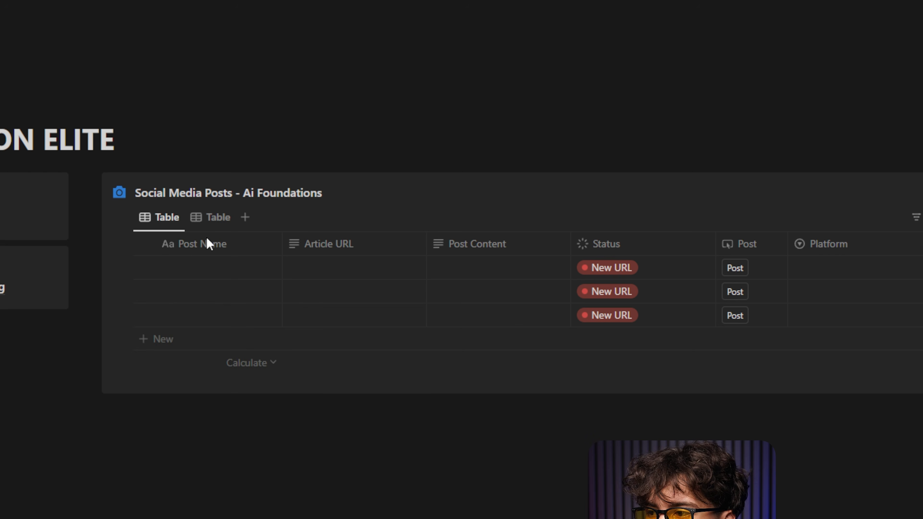
{"action": "left_click", "coordinate": [782, 271]}
{"action": "type", "text": "Upcoming"}
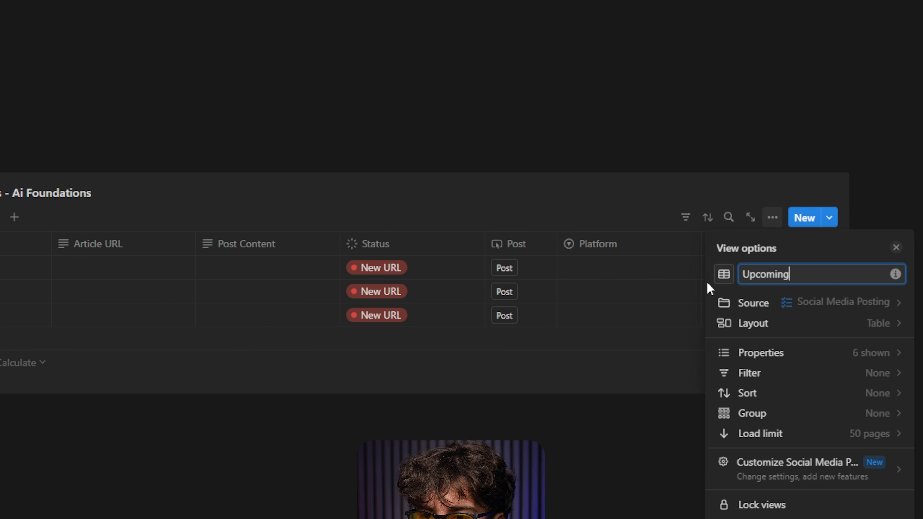
{"action": "left_click", "coordinate": [719, 281]}
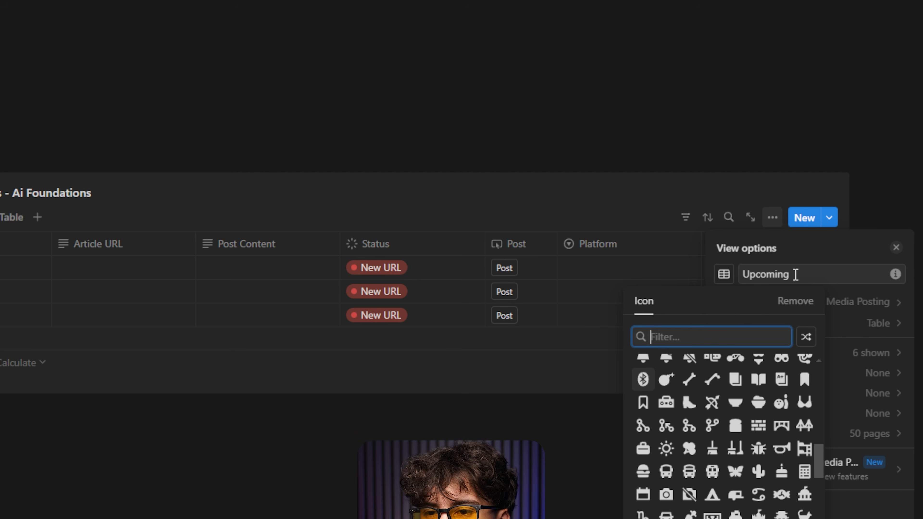
{"action": "double_click", "coordinate": [795, 274]}
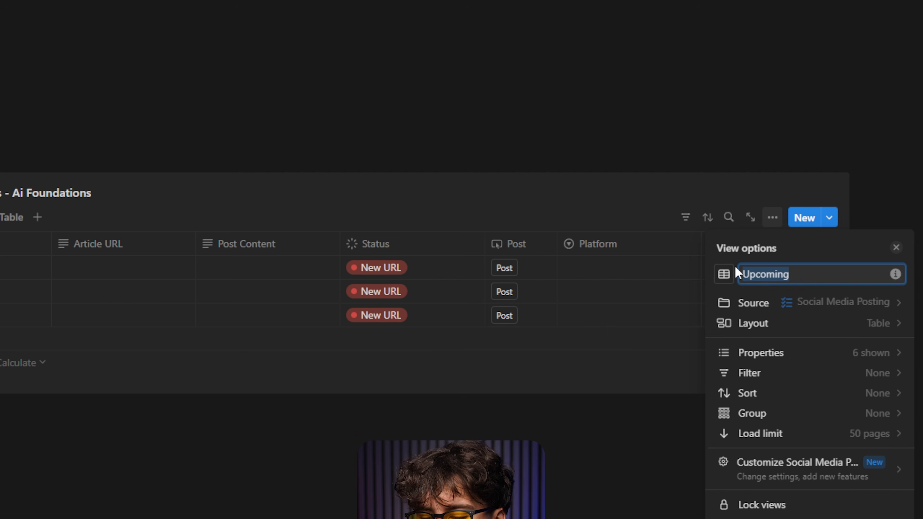
{"action": "type", "text": "Ideas"}
{"action": "left_click", "coordinate": [720, 280]}
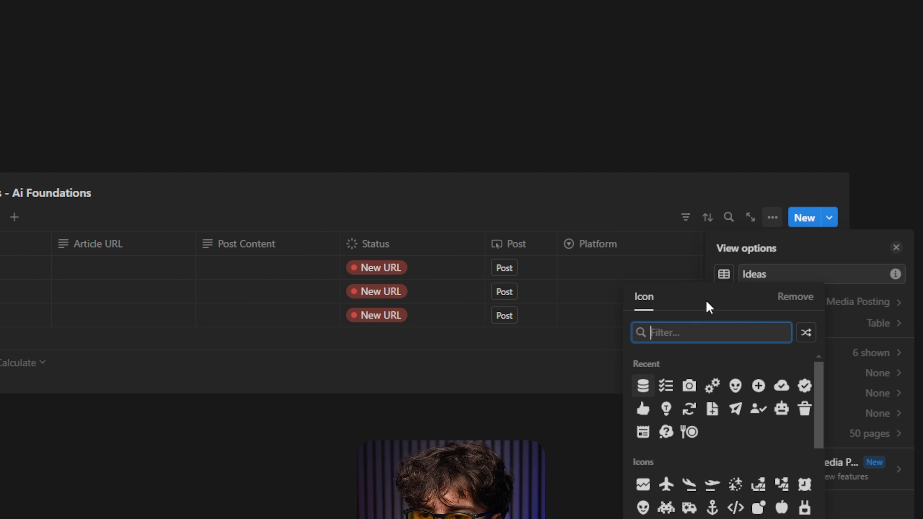
{"action": "type", "text": "idea"}
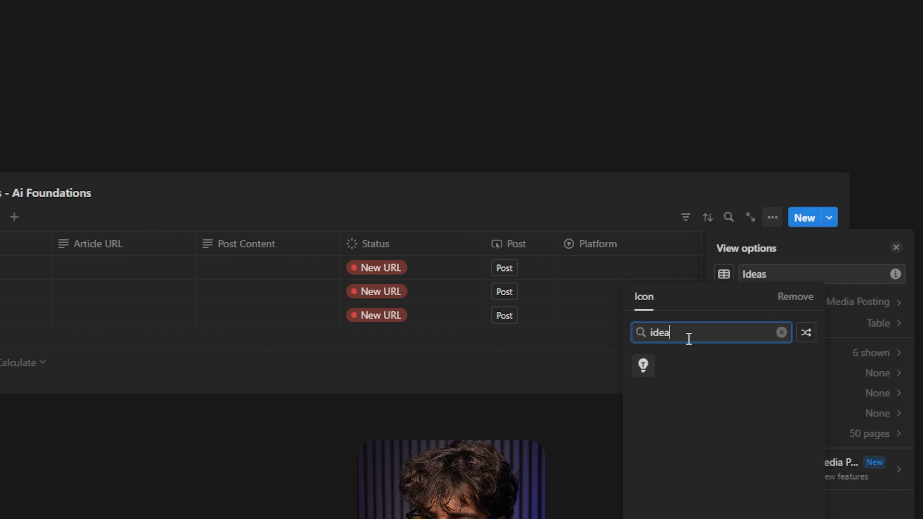
{"action": "key", "text": "Return"}
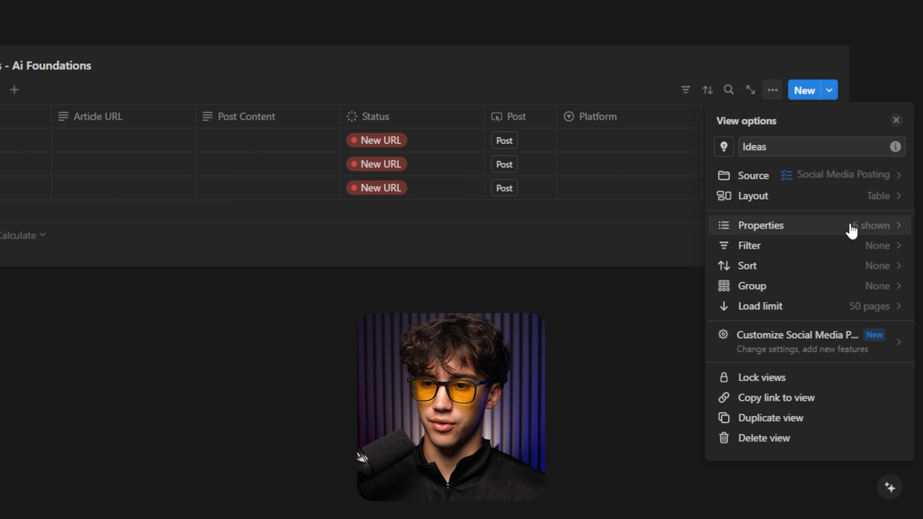
- Hide the Post Content, Post and Platform properties in the Ideas view
{"action": "left_click", "coordinate": [866, 227]}
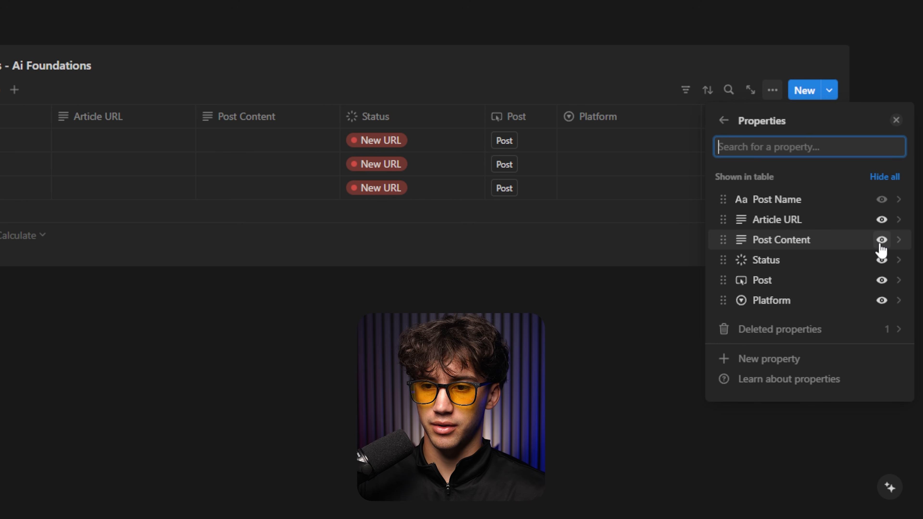
{"action": "left_click", "coordinate": [881, 241]}
{"action": "left_click", "coordinate": [881, 261]}
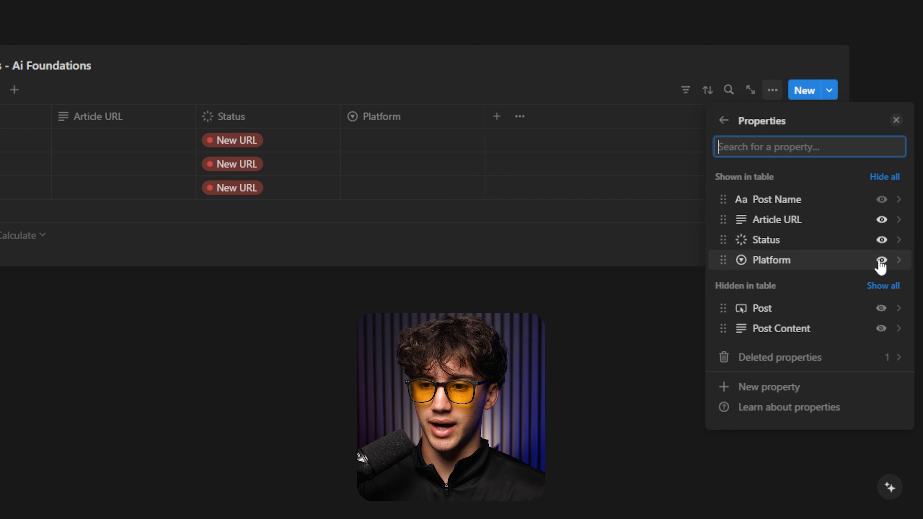
{"action": "left_click", "coordinate": [881, 260]}
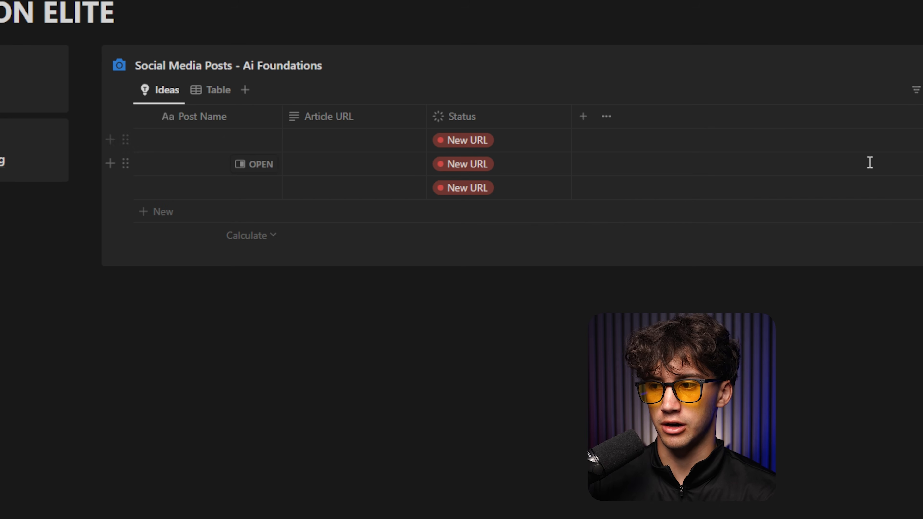
- Filter the Ideas view to rows whose Status is "New URL" in the To-do group
{"action": "left_click", "coordinate": [538, 145]}
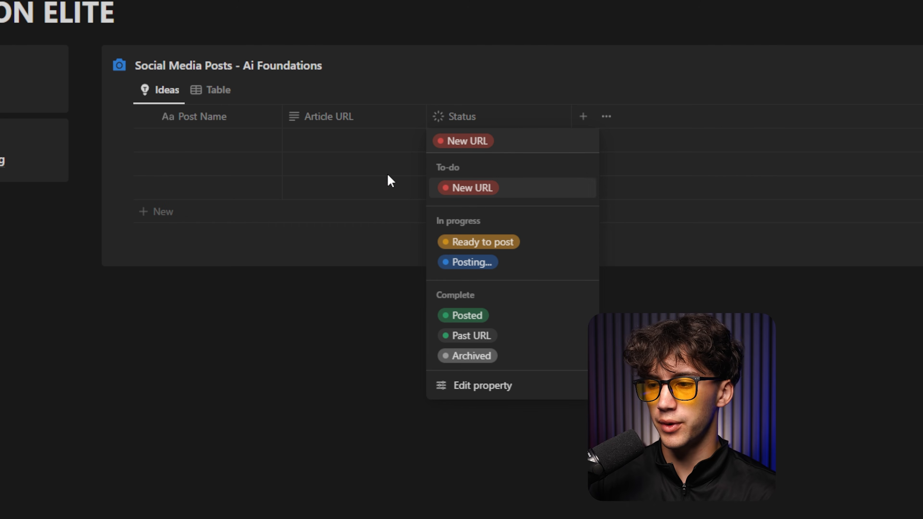
{"action": "key", "text": "Escape"}
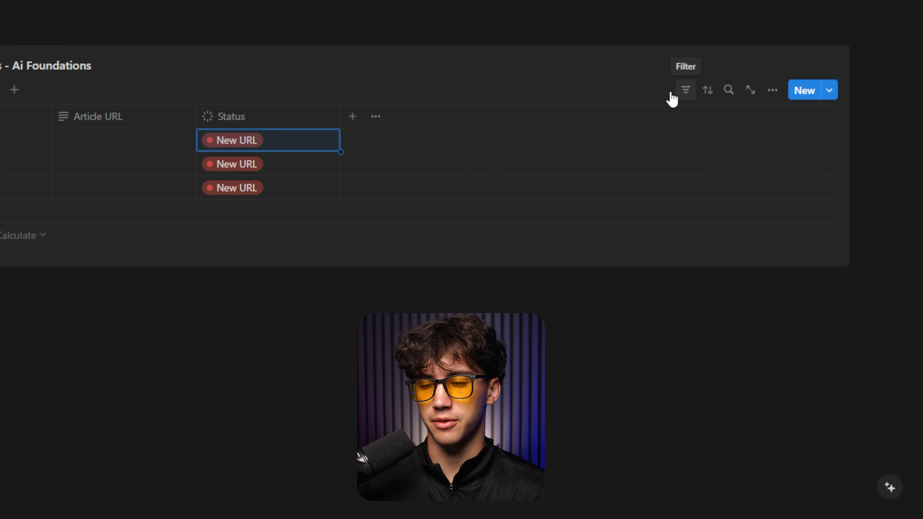
{"action": "left_click", "coordinate": [686, 93]}
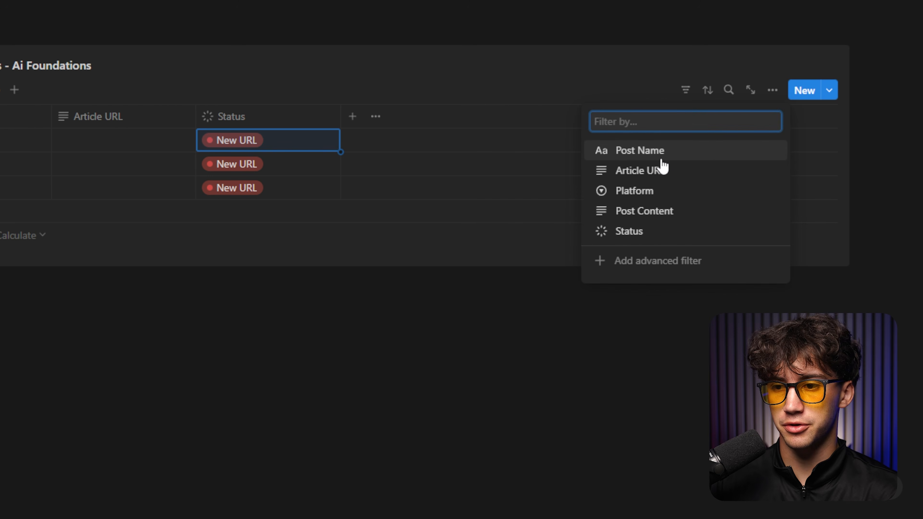
{"action": "left_click", "coordinate": [641, 240]}
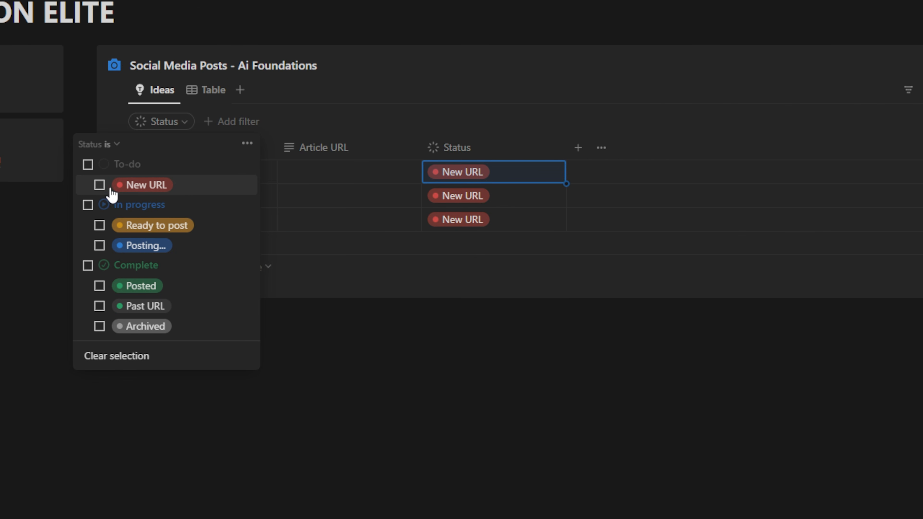
{"action": "left_click", "coordinate": [99, 185]}
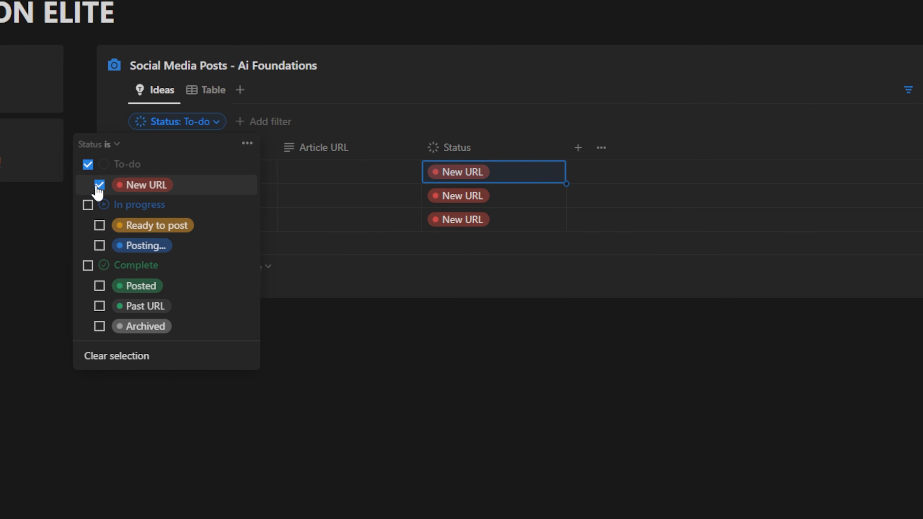
{"action": "left_click", "coordinate": [624, 419]}
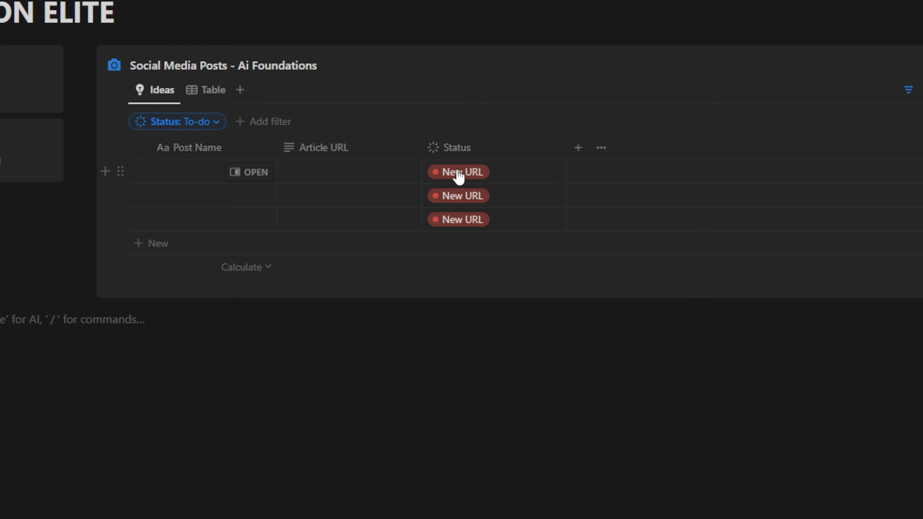
- Test the Ideas filter by setting a post to "Ready to post", reset it to "New URL" in the source database and return to the dashboard
{"action": "left_click", "coordinate": [509, 173]}
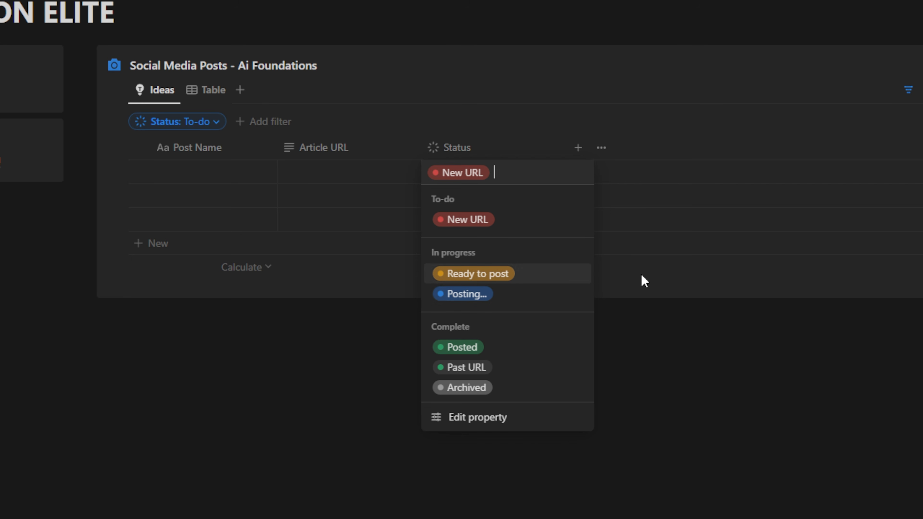
{"action": "left_click", "coordinate": [468, 275]}
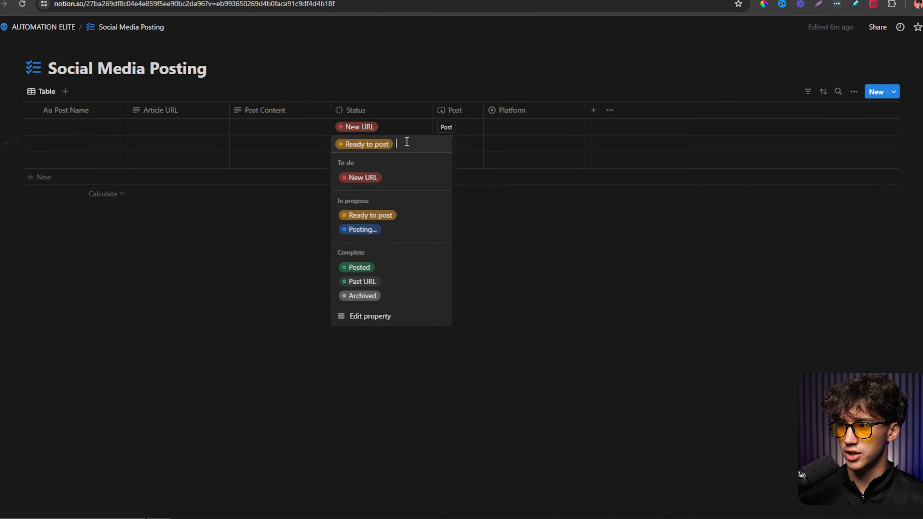
{"action": "left_click", "coordinate": [69, 53]}
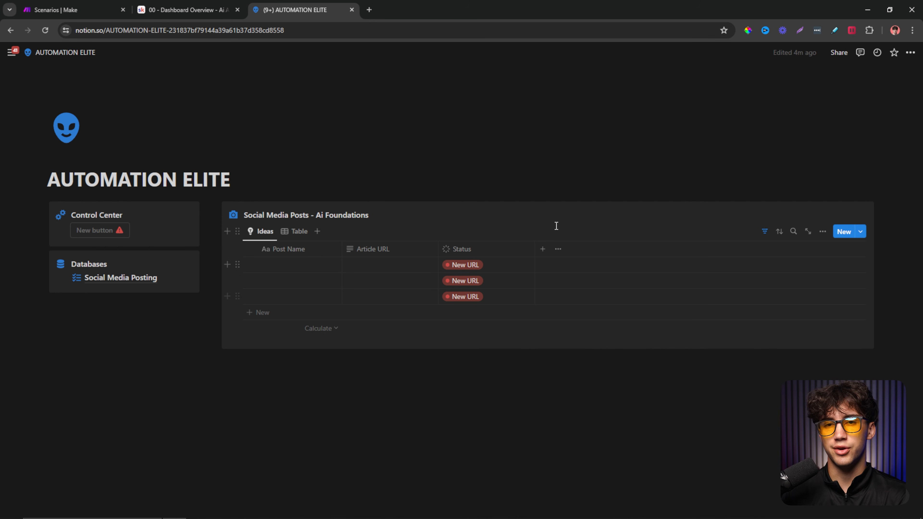
- Delete the unused Table view from the Social Media Posts section, keeping only the Ideas view
{"action": "right_click", "coordinate": [299, 232]}
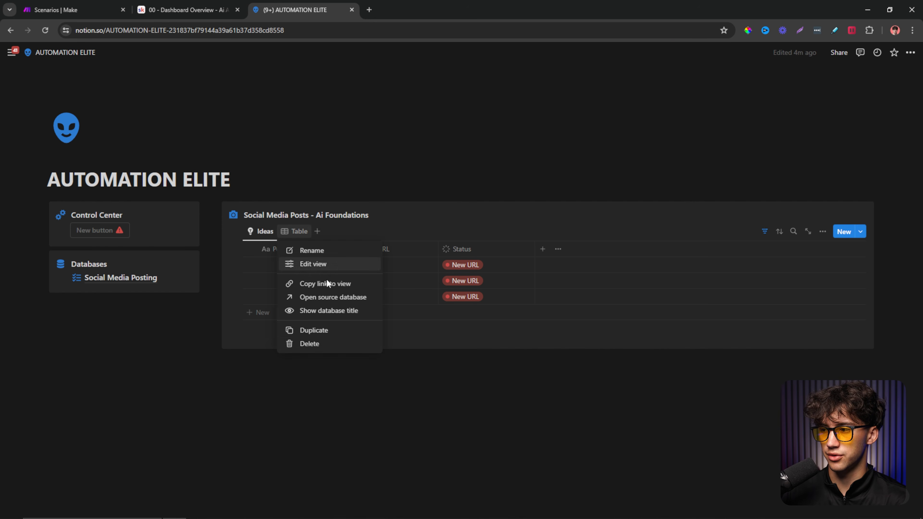
{"action": "left_click", "coordinate": [319, 344]}
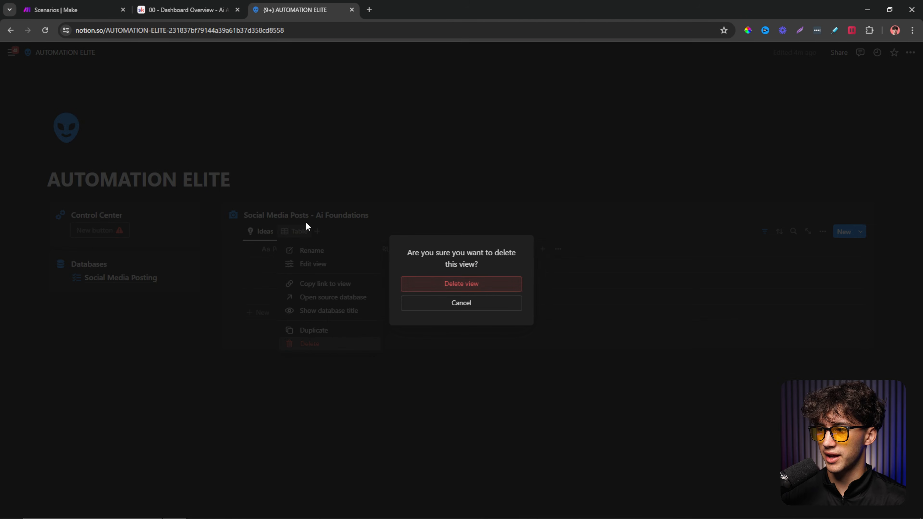
{"action": "left_click", "coordinate": [477, 291]}
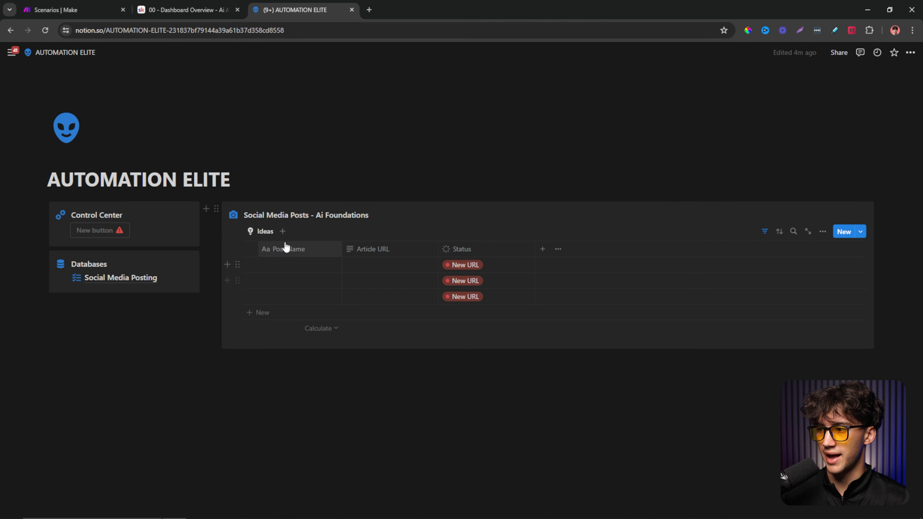
- Duplicate the Ideas view, name the copy "Ready to post" and give it the thumbs-up icon
{"action": "left_click", "coordinate": [265, 231]}
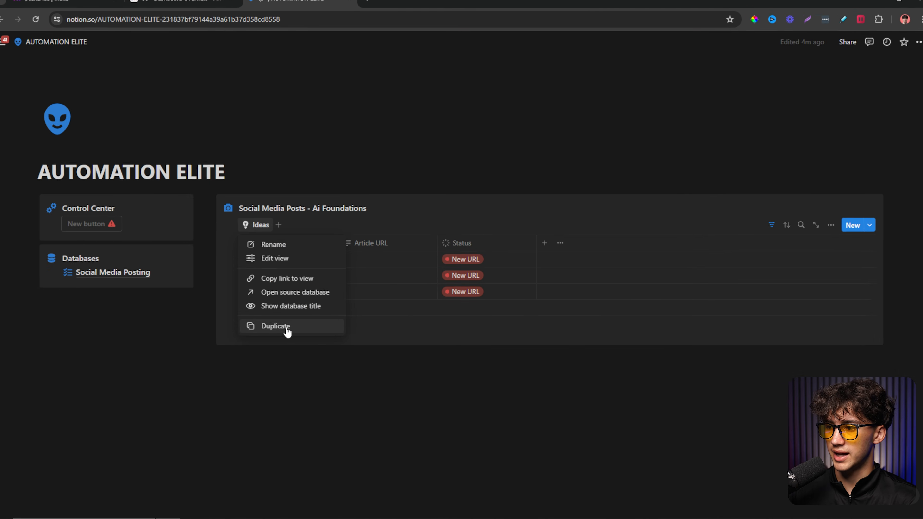
{"action": "left_click", "coordinate": [287, 327]}
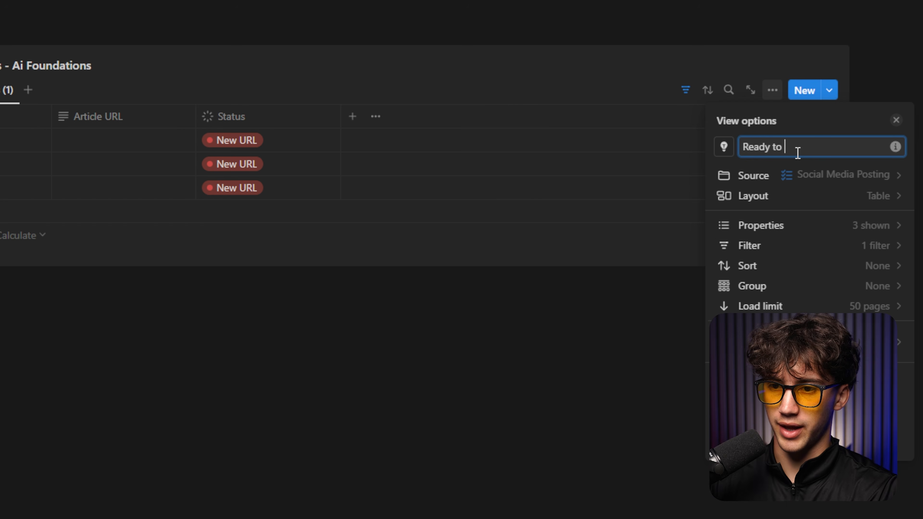
{"action": "left_click", "coordinate": [724, 147]}
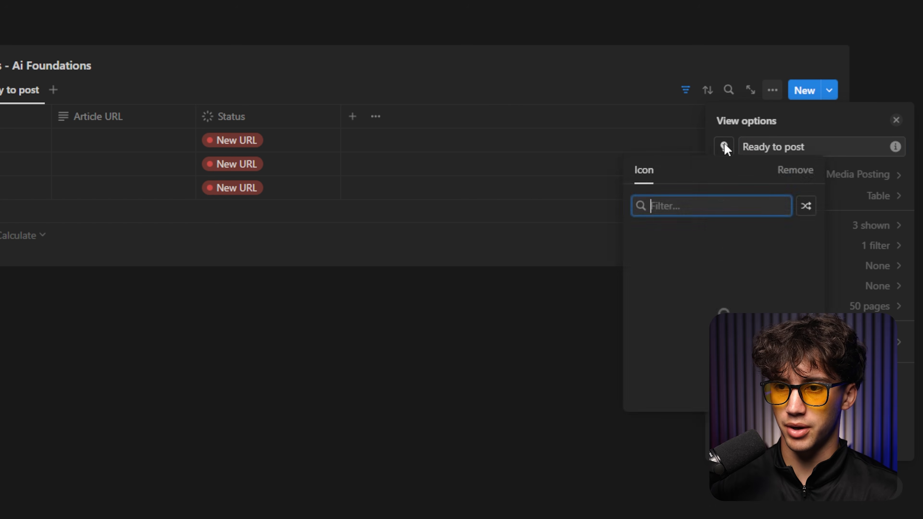
{"action": "left_click", "coordinate": [664, 282]}
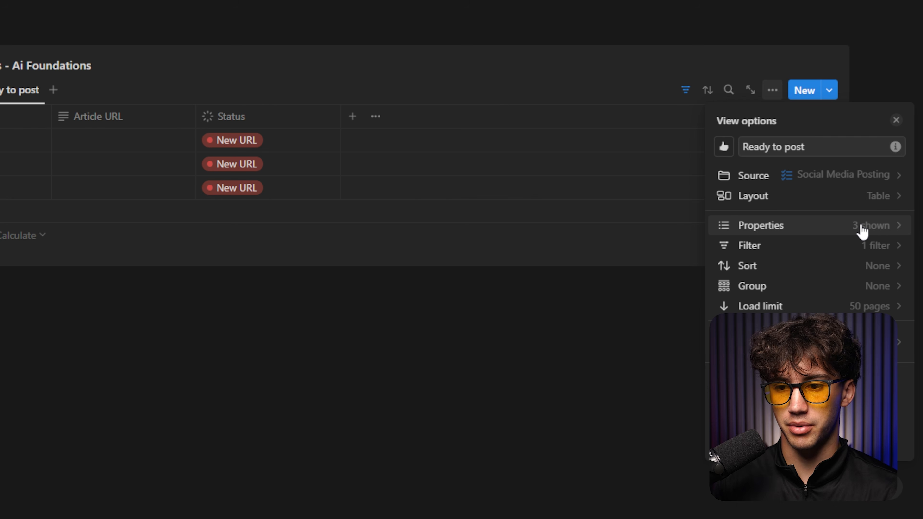
- Show the Post and Platform properties in the Ready to post view and hide Article URL
{"action": "left_click", "coordinate": [877, 230]}
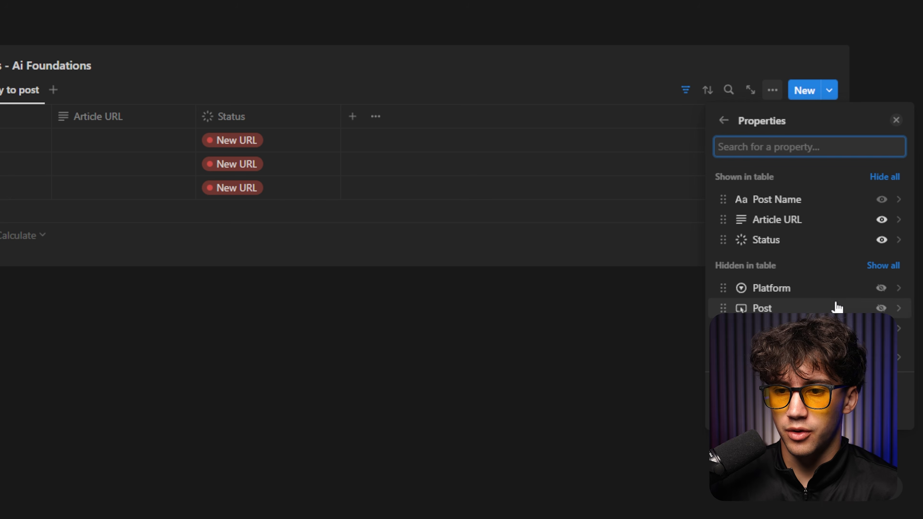
{"action": "left_click", "coordinate": [881, 308]}
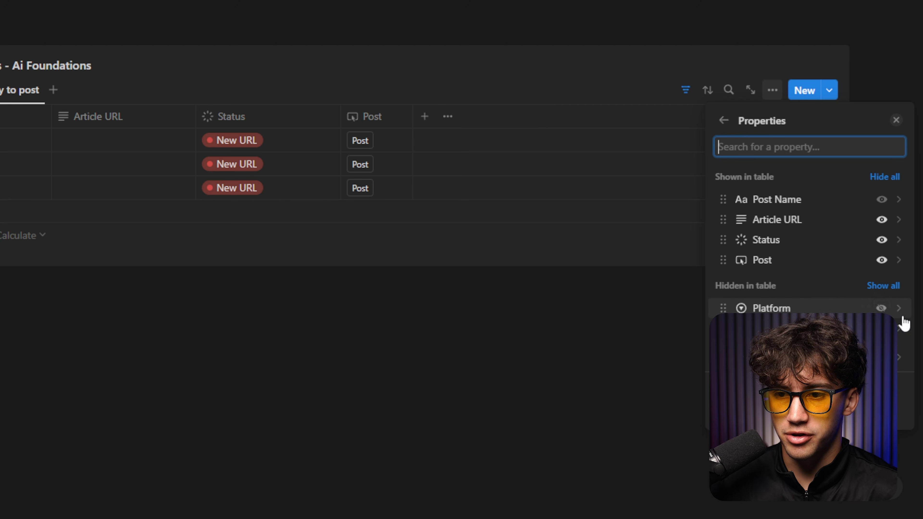
{"action": "left_click", "coordinate": [882, 309]}
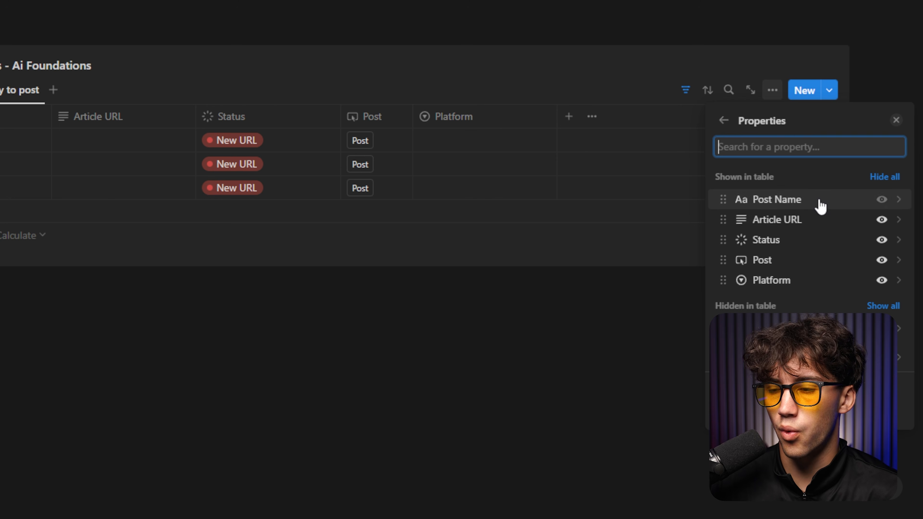
{"action": "left_click", "coordinate": [881, 221]}
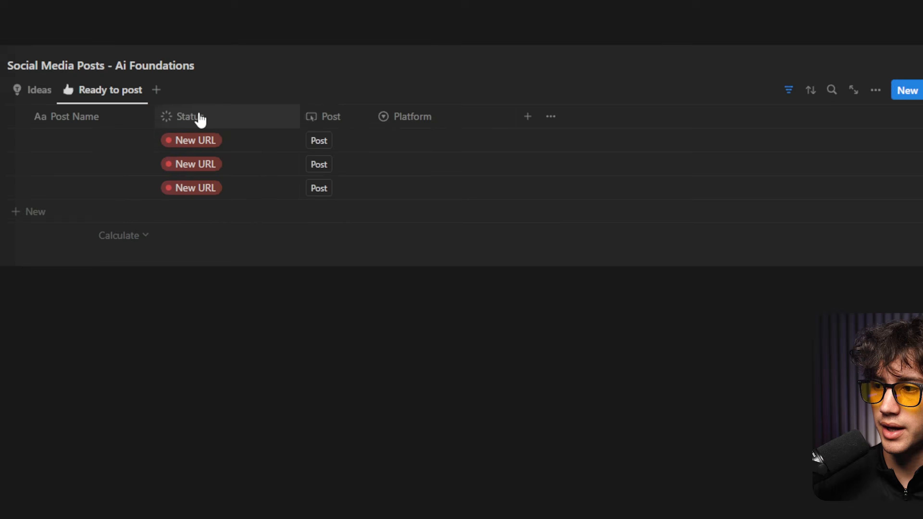
- Reorder the Ready to post columns to Platform, Post Name, Status and Post
{"action": "left_click_drag", "start_coordinate": [96, 117], "coordinate": [11, 118]}
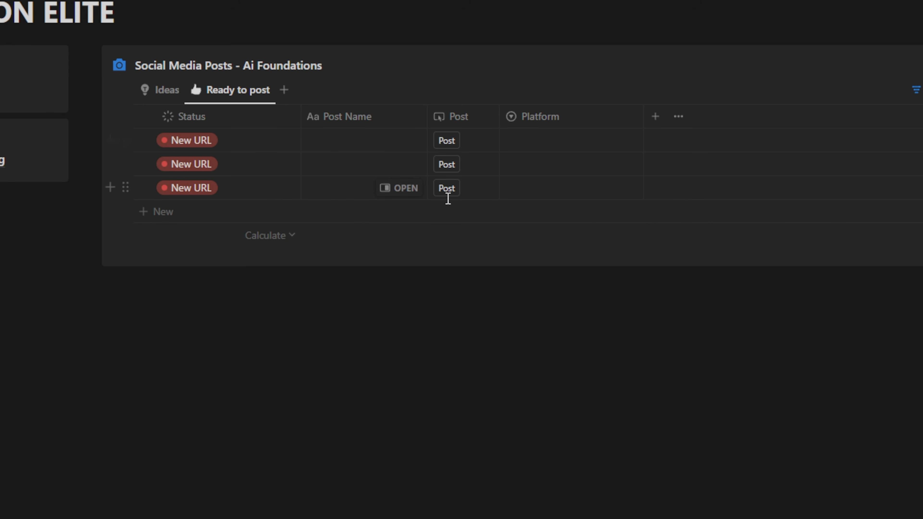
{"action": "left_click_drag", "start_coordinate": [225, 120], "coordinate": [332, 131]}
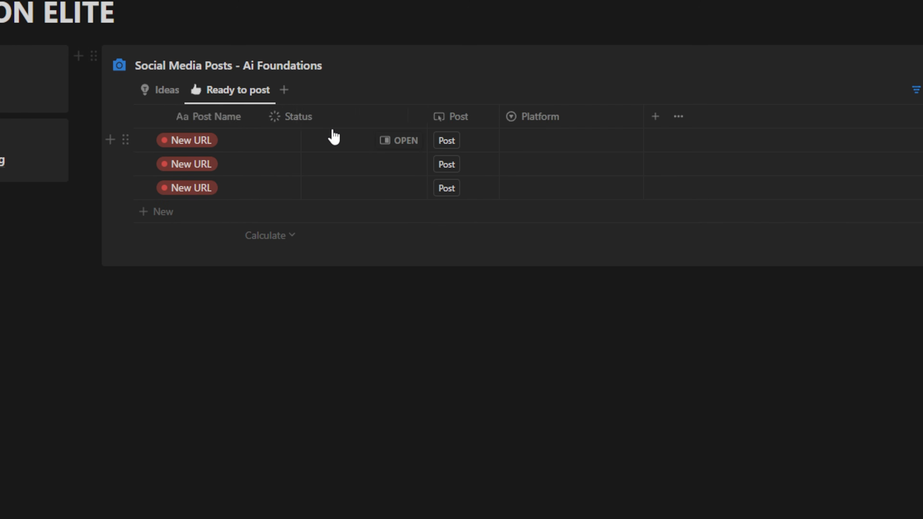
{"action": "mouse_move", "coordinate": [219, 116]}
{"action": "left_mouse_down"}
{"action": "mouse_move", "coordinate": [327, 111]}
{"action": "mouse_move", "coordinate": [218, 118]}
{"action": "left_mouse_up"}
{"action": "left_click_drag", "start_coordinate": [359, 118], "coordinate": [255, 118]}
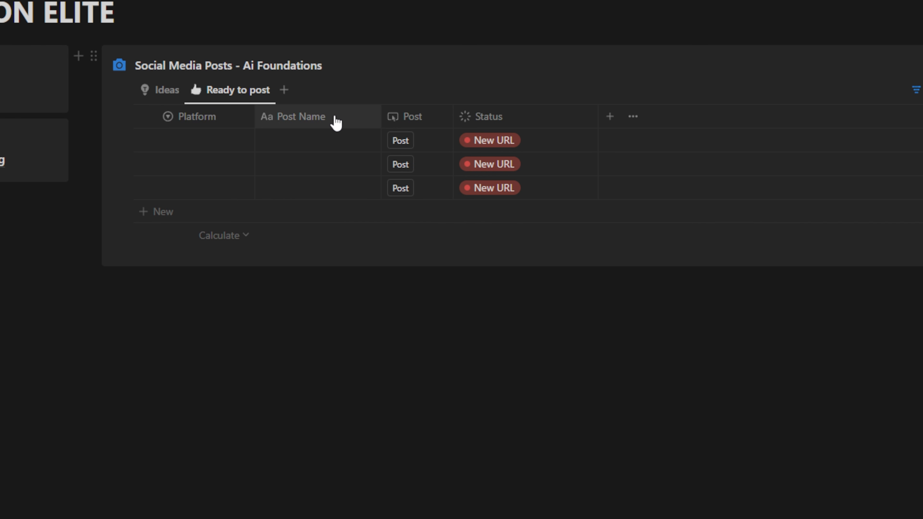
{"action": "left_click_drag", "start_coordinate": [380, 113], "coordinate": [532, 126]}
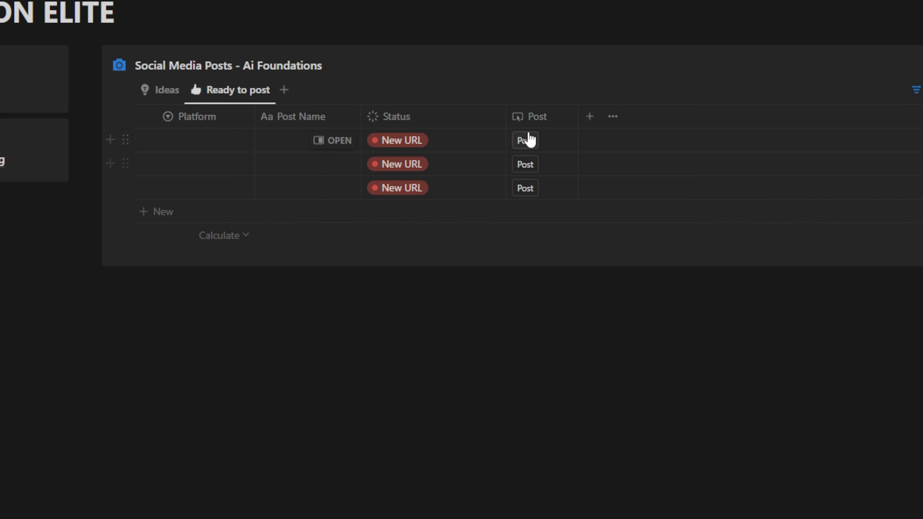
{"action": "left_click_drag", "start_coordinate": [238, 139], "coordinate": [250, 99]}
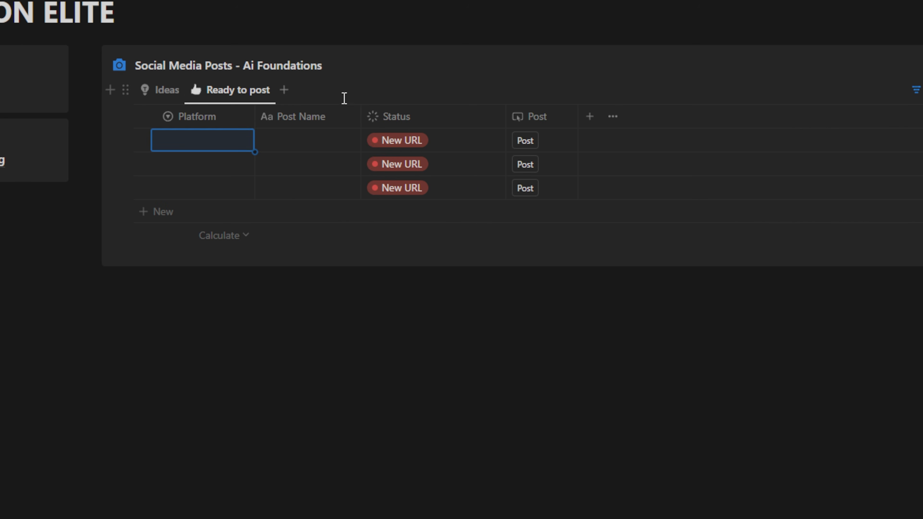
- Change the Ready to post view's Status filter from "New URL" to the whole In progress group
{"action": "left_click", "coordinate": [160, 91]}
{"action": "left_click", "coordinate": [228, 91]}
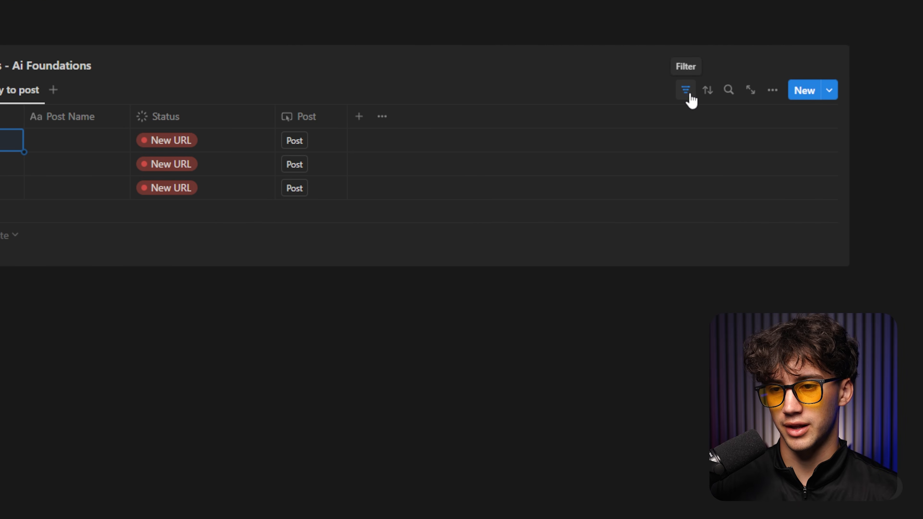
{"action": "left_click", "coordinate": [685, 91]}
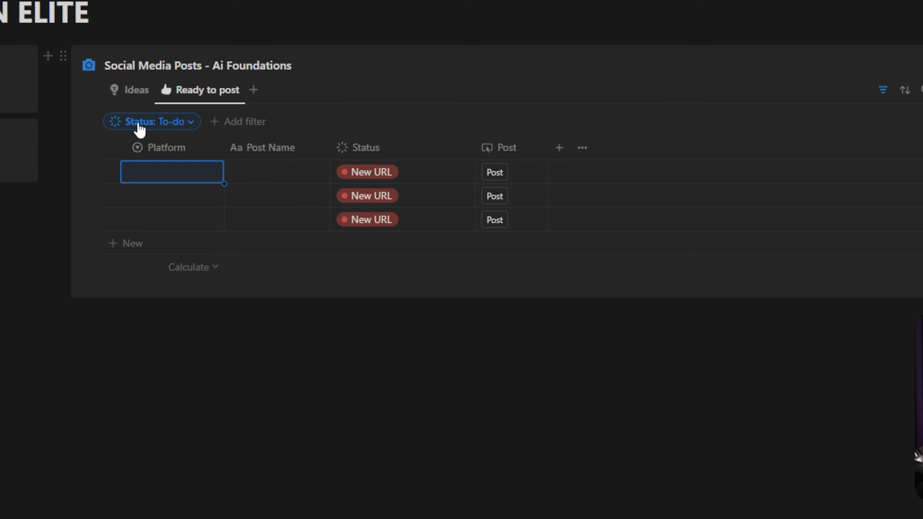
{"action": "left_click", "coordinate": [159, 121]}
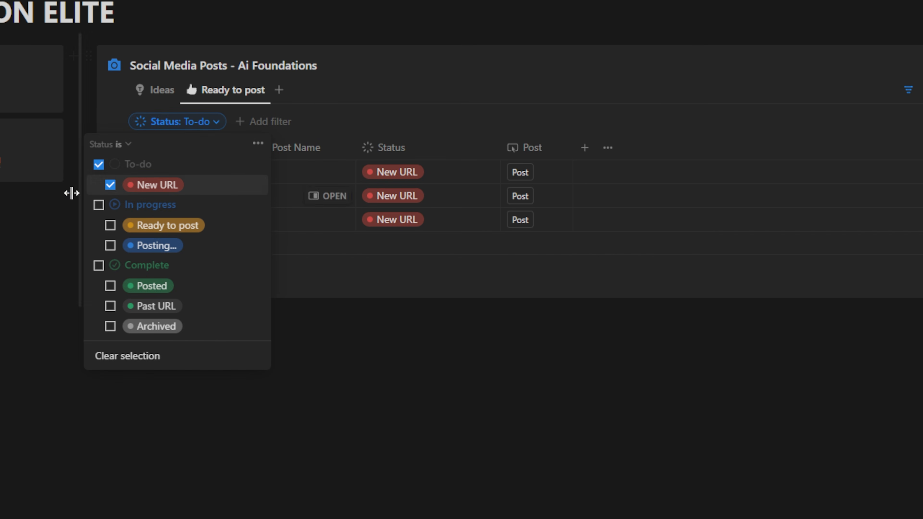
{"action": "left_click", "coordinate": [110, 186]}
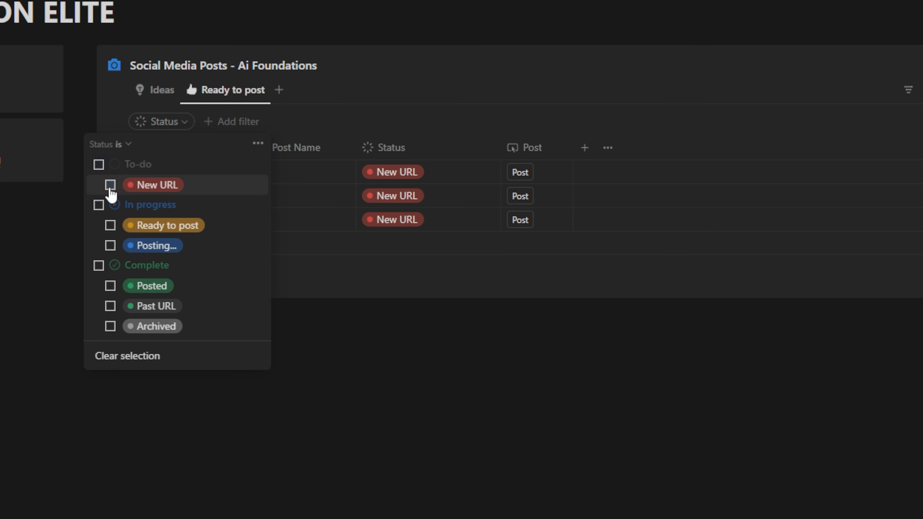
{"action": "left_click", "coordinate": [98, 204]}
{"action": "left_click", "coordinate": [453, 88]}
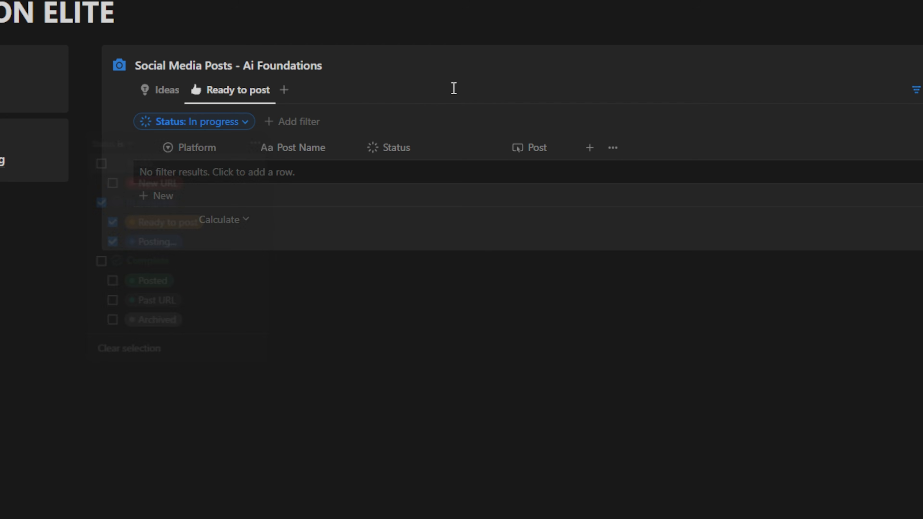
{"action": "left_click", "coordinate": [917, 91]}
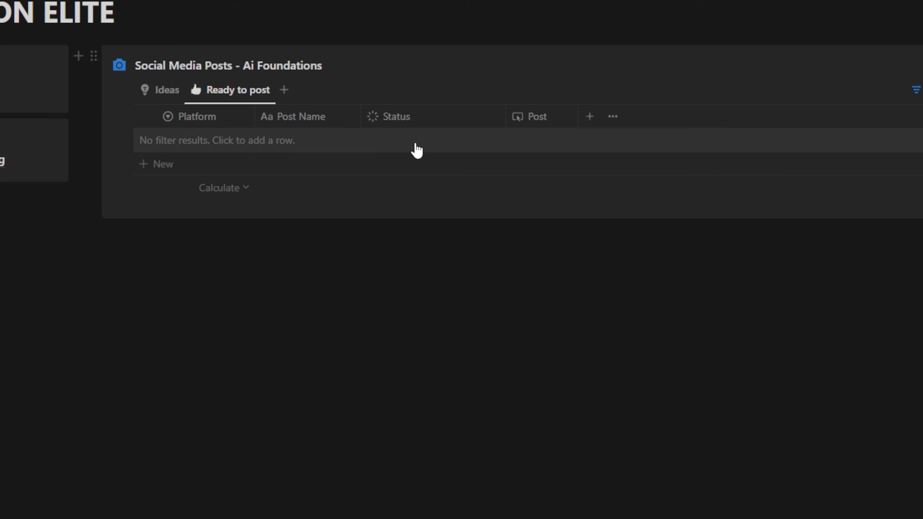
- Set the Status of all three posts in the Ideas view to "Ready to post" and check both views
{"action": "left_click", "coordinate": [164, 91]}
{"action": "left_click", "coordinate": [555, 145]}
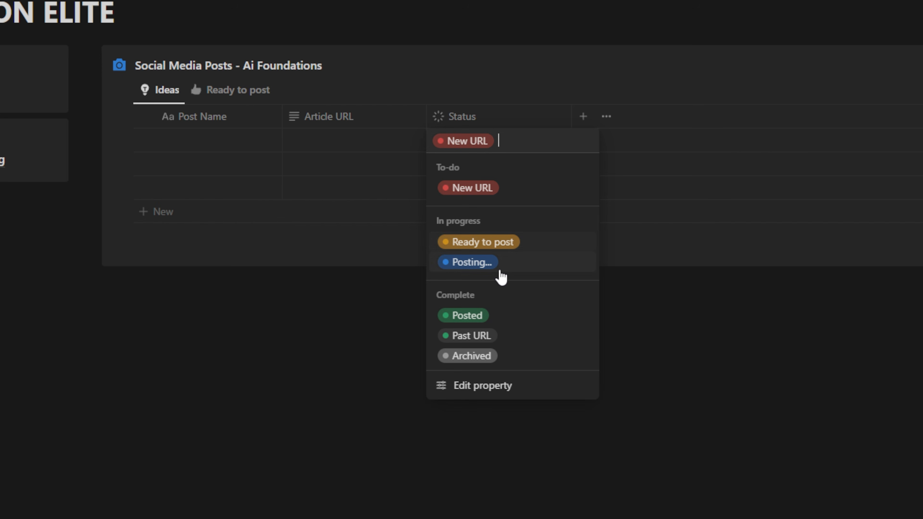
{"action": "left_click", "coordinate": [529, 243]}
{"action": "left_click", "coordinate": [524, 144]}
{"action": "left_click", "coordinate": [527, 242]}
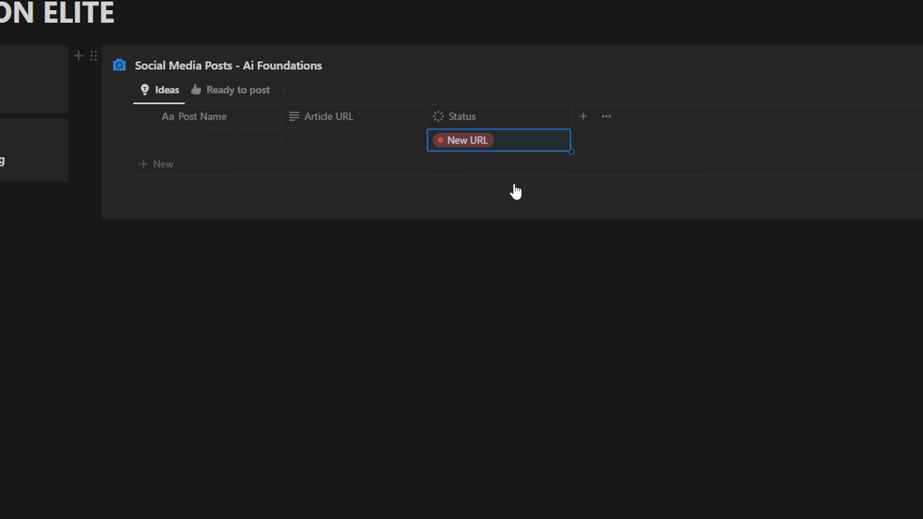
{"action": "key", "text": "Return"}
{"action": "left_click", "coordinate": [508, 241]}
{"action": "left_click", "coordinate": [231, 89]}
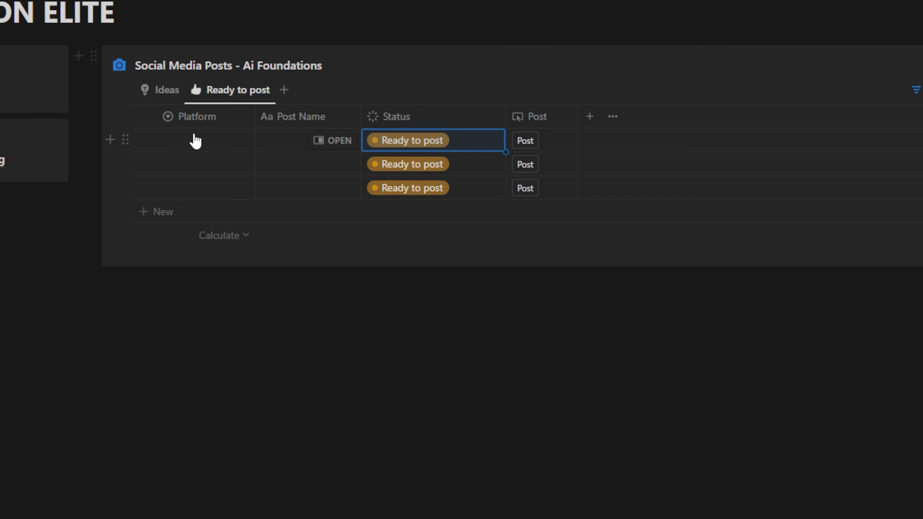
{"action": "left_click", "coordinate": [166, 90]}
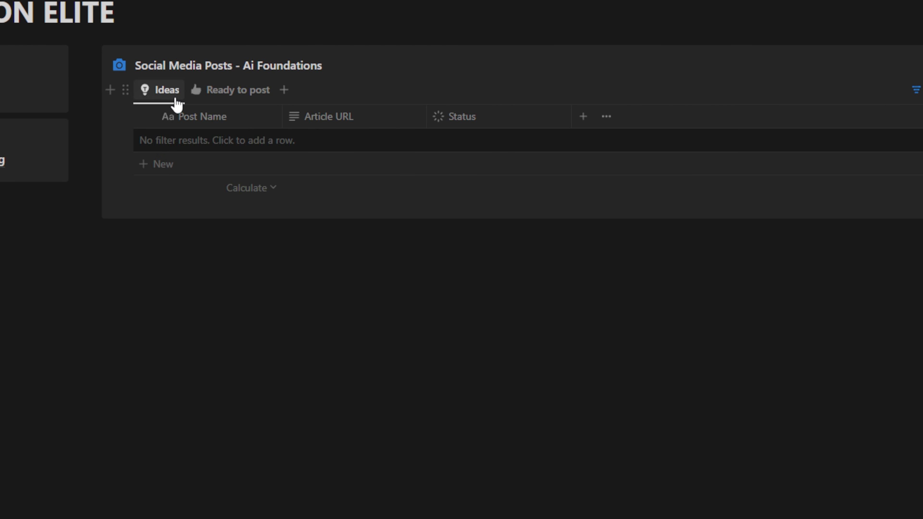
{"action": "left_click", "coordinate": [242, 95]}
- Trigger the Post action on each of the three rows in the Ready to post view
{"action": "left_click", "coordinate": [526, 142]}
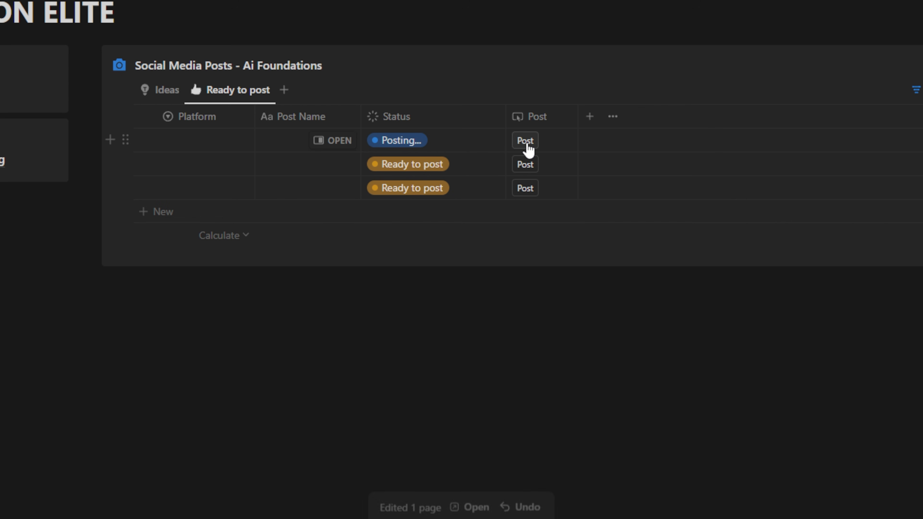
{"action": "left_click", "coordinate": [526, 166]}
{"action": "left_click", "coordinate": [534, 189]}
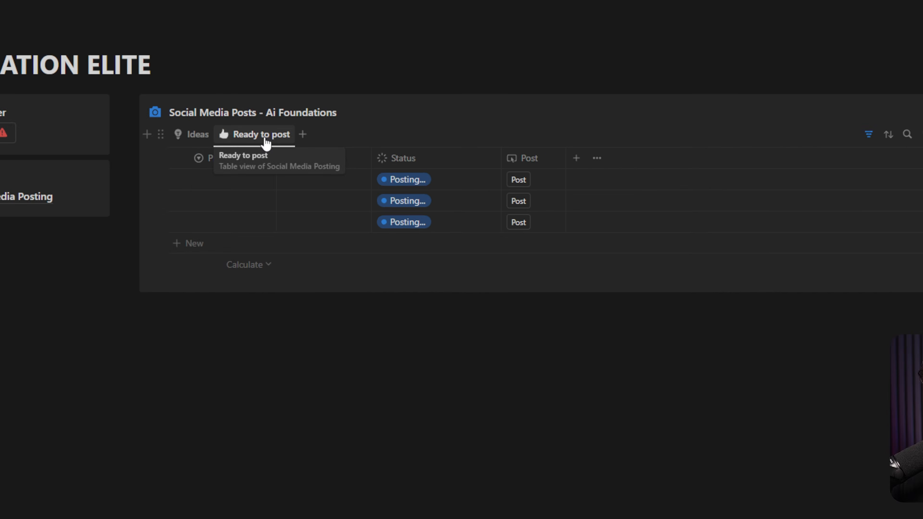
- Duplicate the Ready to post view to start a third filtered view
{"action": "left_click", "coordinate": [312, 232]}
{"action": "left_click", "coordinate": [270, 241]}
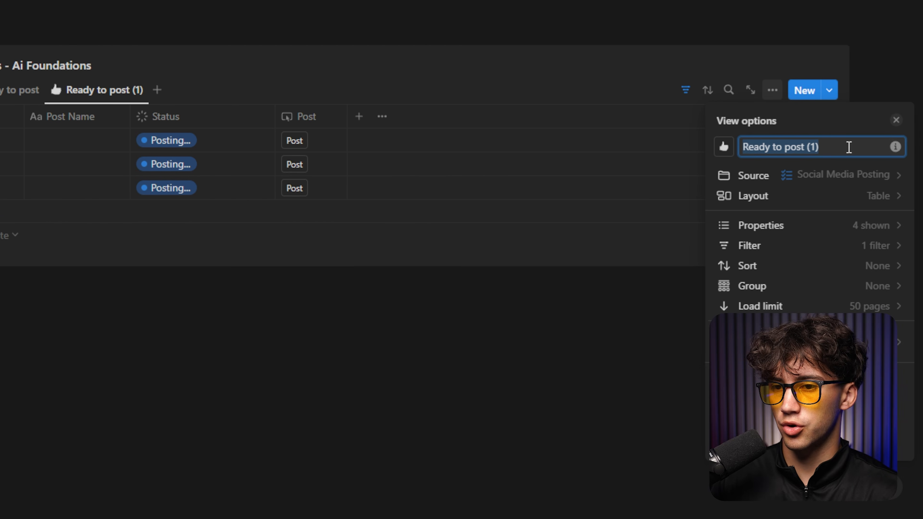
- Give the duplicated "Ready to post (1)" view a trash can icon and rename it Archive
{"action": "left_click", "coordinate": [723, 151]}
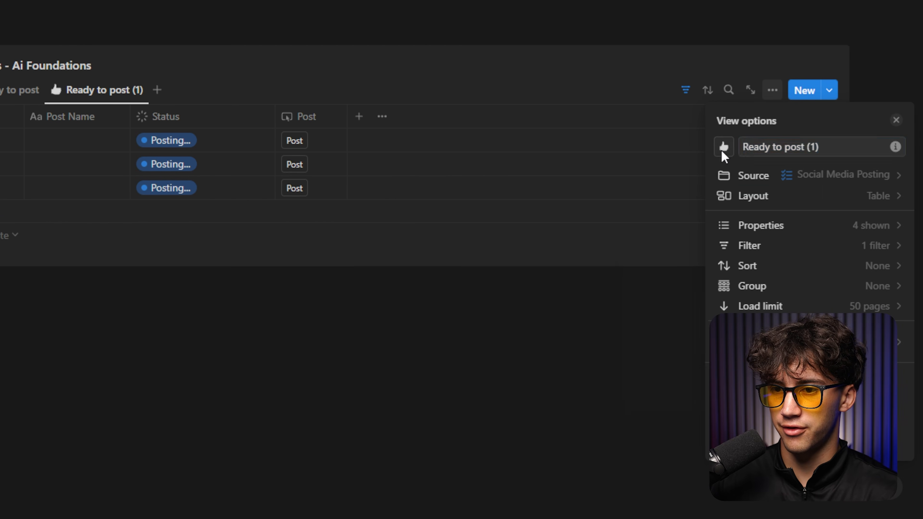
{"action": "left_click", "coordinate": [805, 283]}
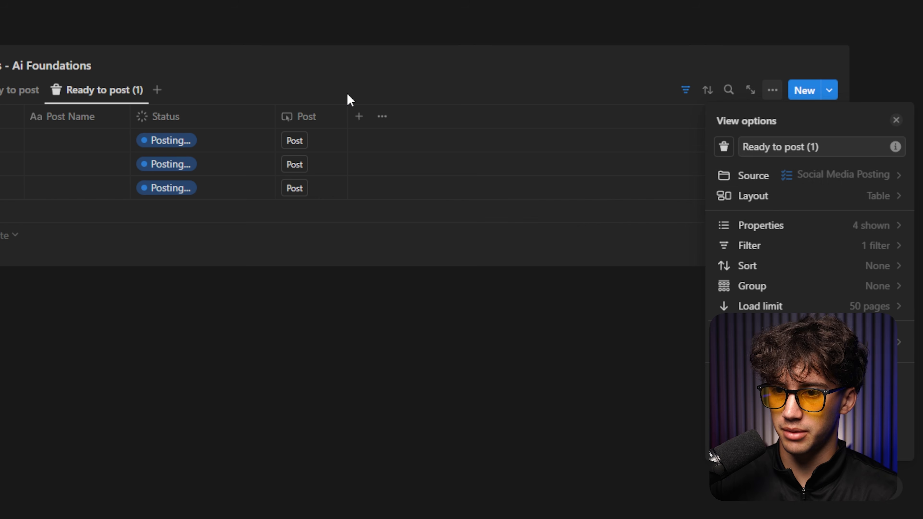
{"action": "left_click", "coordinate": [816, 146]}
{"action": "key", "text": "ctrl+a"}
{"action": "type", "text": "Arc"}
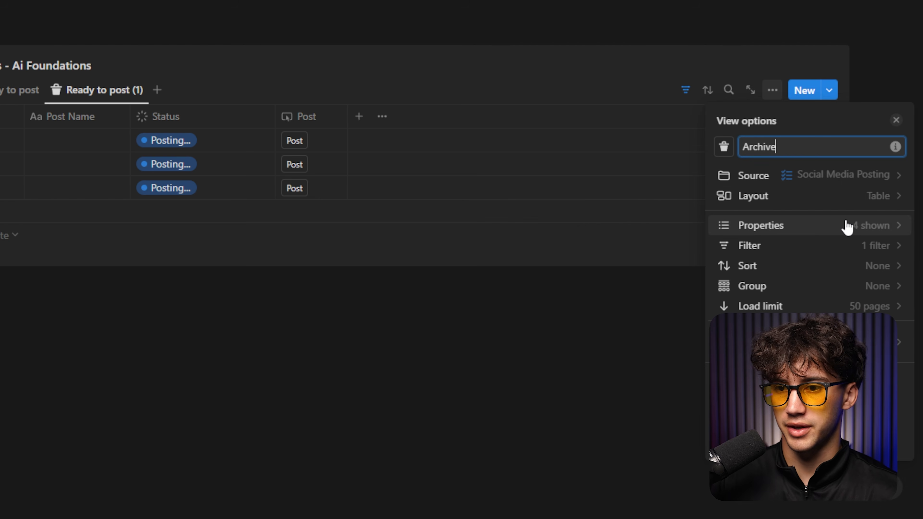
- Reorder Status after Post in the Archive view's properties, and hide the Post and Platform properties
{"action": "left_click", "coordinate": [818, 234]}
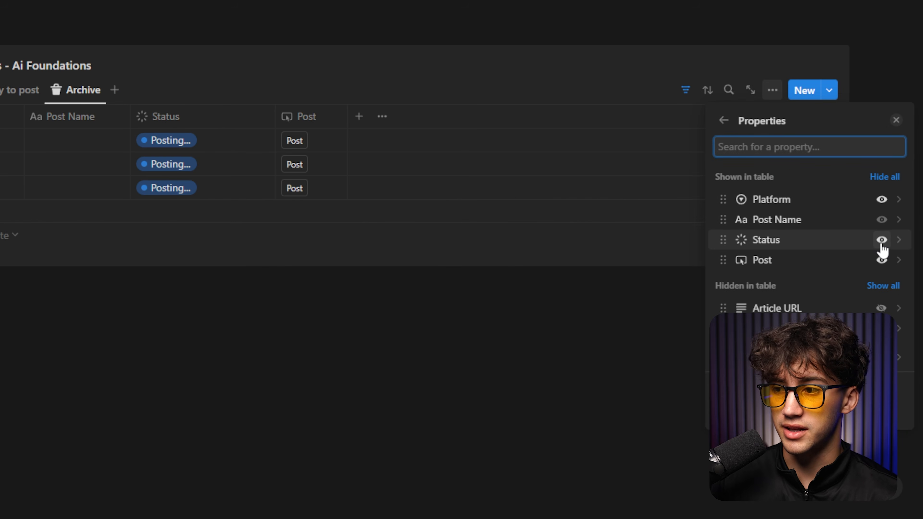
{"action": "left_click_drag", "start_coordinate": [789, 245], "coordinate": [784, 263]}
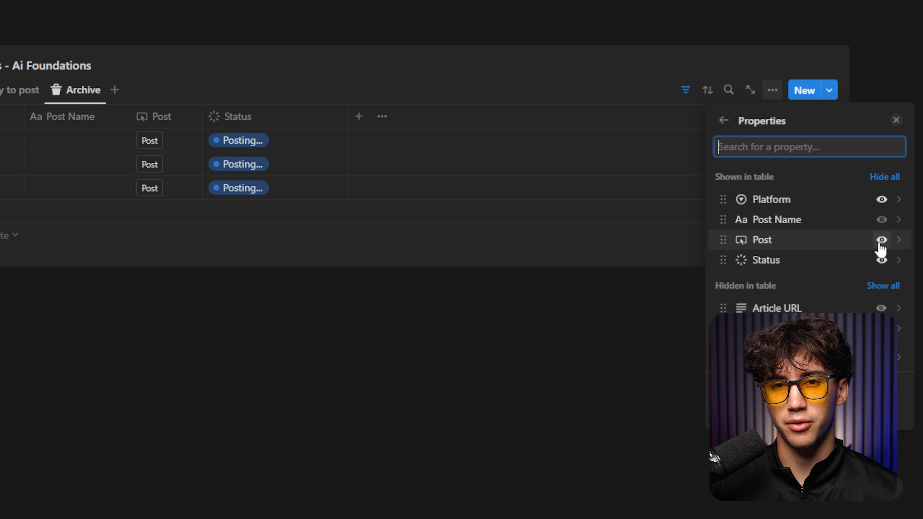
{"action": "left_click", "coordinate": [881, 240]}
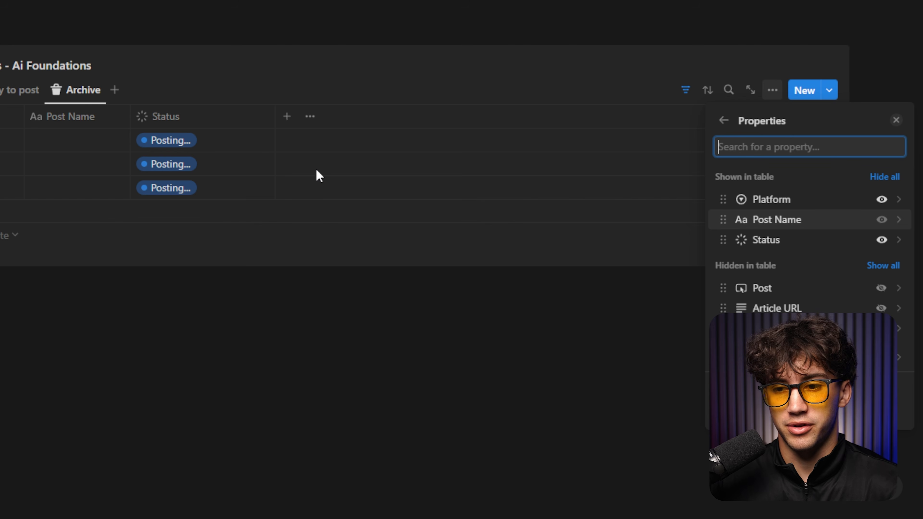
{"action": "left_click", "coordinate": [882, 200]}
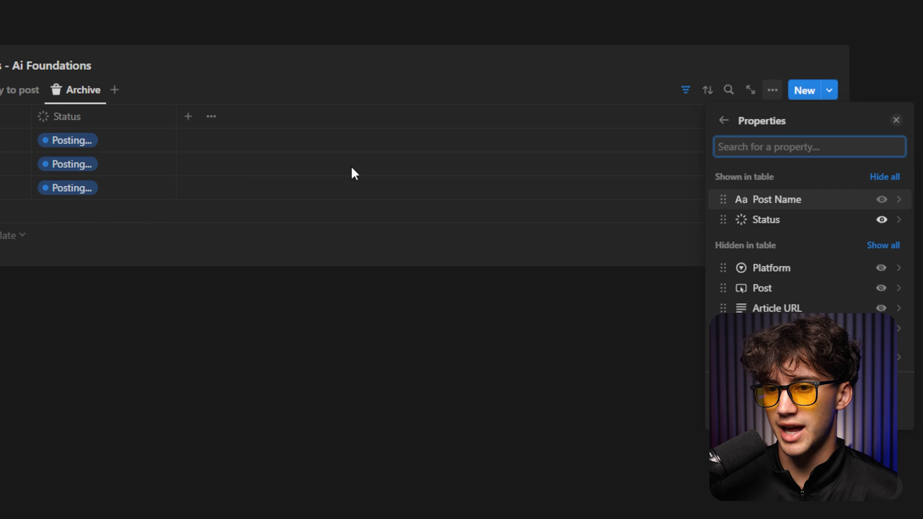
{"action": "left_click", "coordinate": [146, 157]}
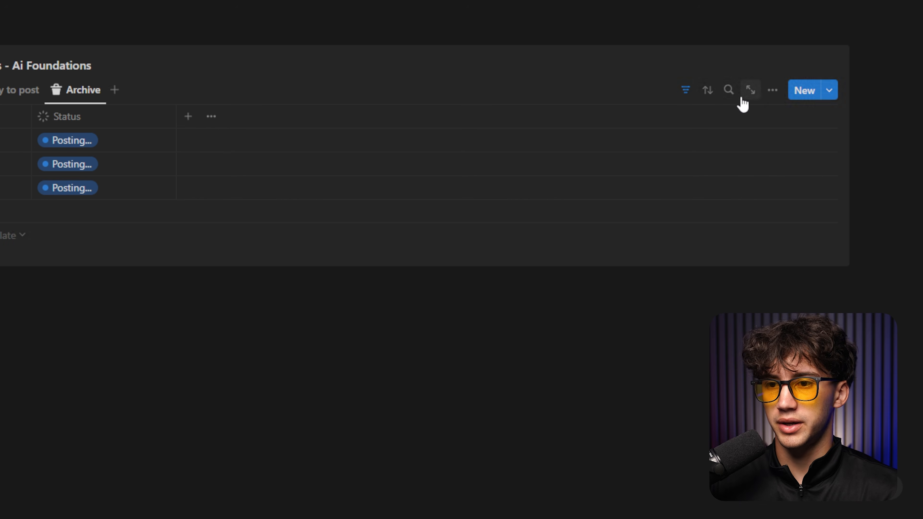
- Change the Archive view's Status filter from the In progress group to the Complete group
{"action": "left_click", "coordinate": [686, 90]}
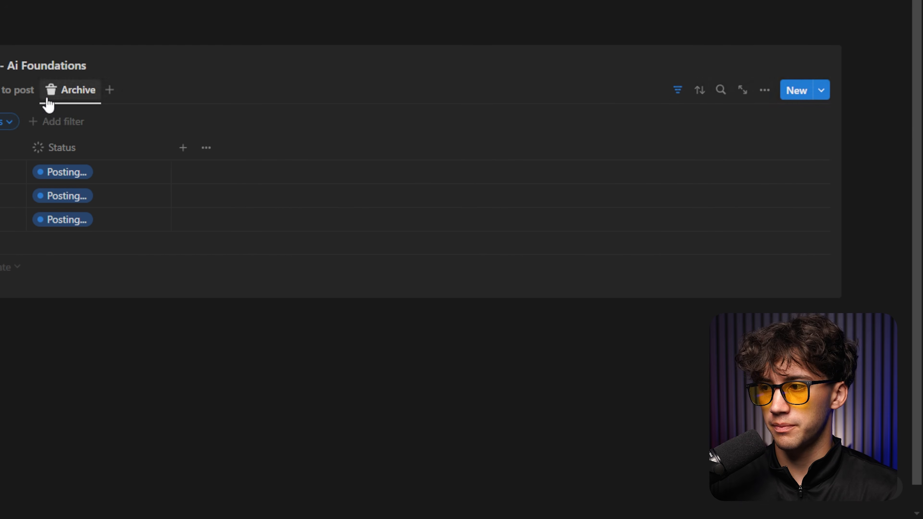
{"action": "left_click", "coordinate": [14, 122]}
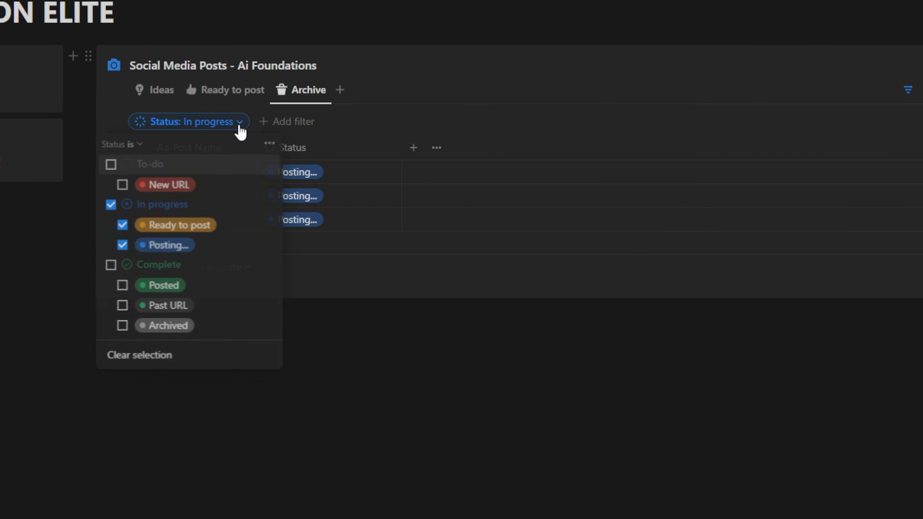
{"action": "left_click", "coordinate": [111, 206]}
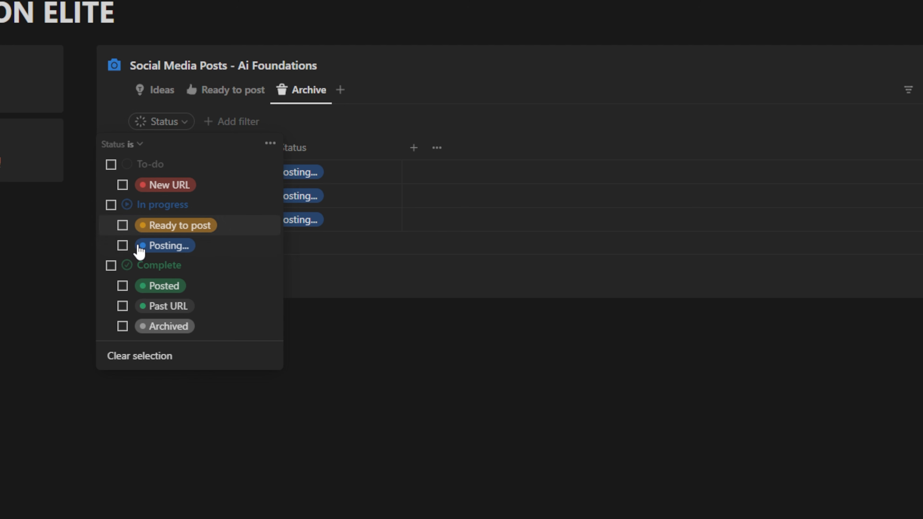
{"action": "left_click", "coordinate": [110, 267]}
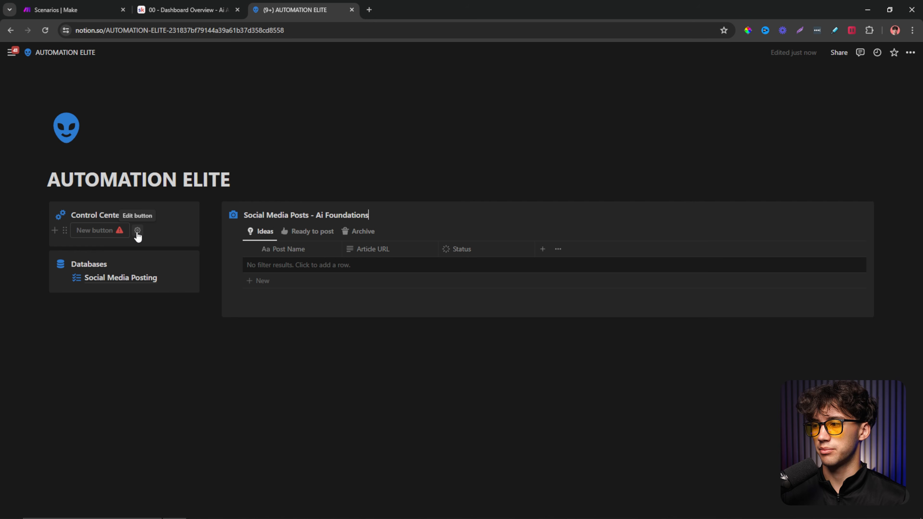
- Configure the new button in Control Center to add a page to the Social Media Posting database
{"action": "left_click", "coordinate": [137, 231]}
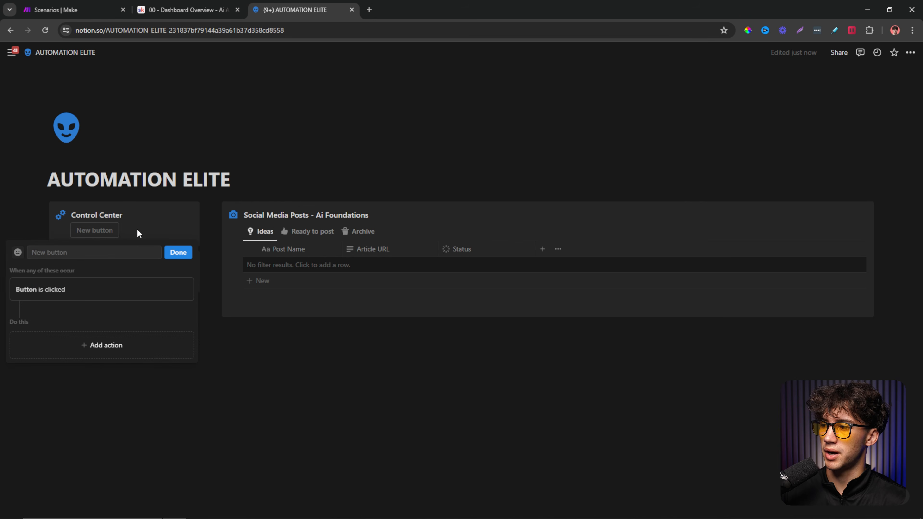
{"action": "left_click", "coordinate": [78, 355]}
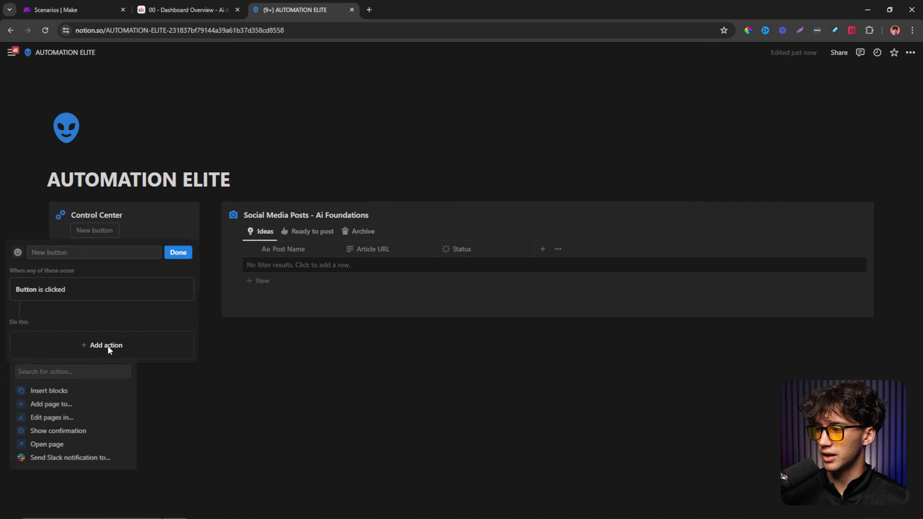
{"action": "left_click", "coordinate": [58, 410]}
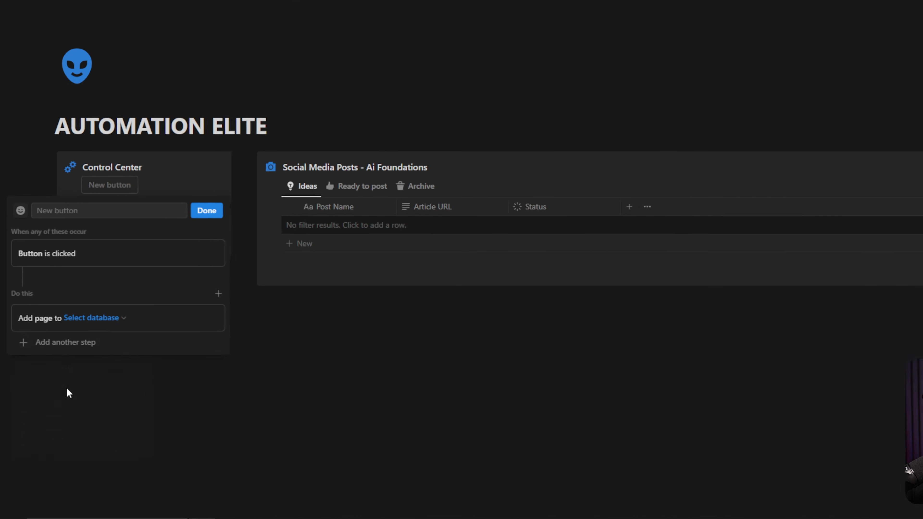
{"action": "left_click", "coordinate": [95, 348]}
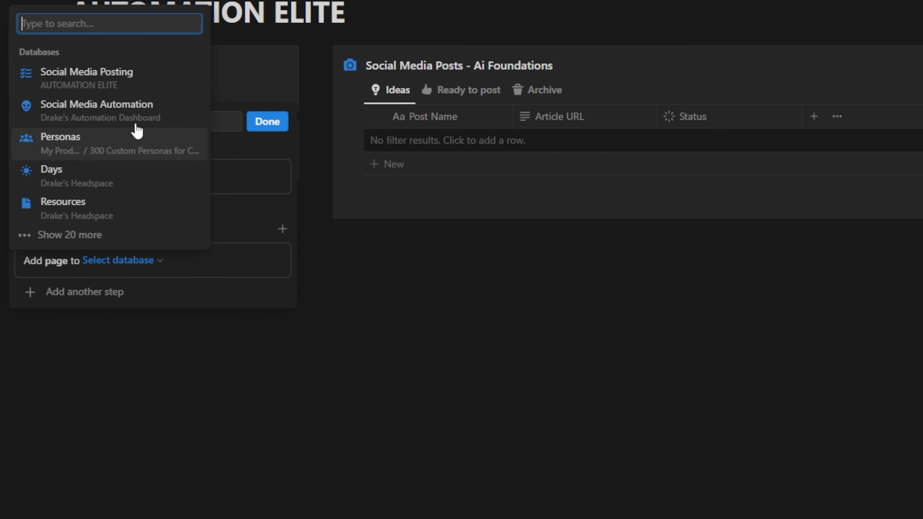
{"action": "left_click", "coordinate": [79, 85]}
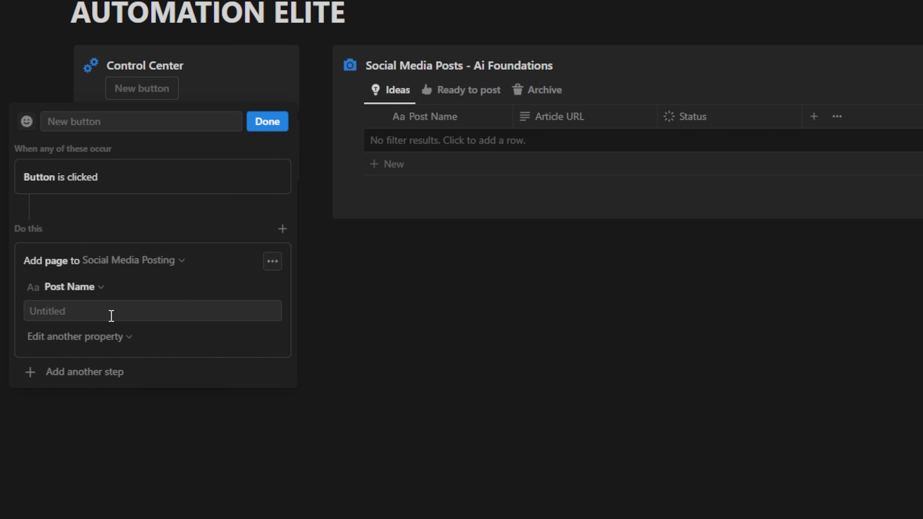
- Name the button "Start post" with a play icon, save it and run it once as a test
{"action": "left_click", "coordinate": [115, 126]}
{"action": "type", "text": "Start "}
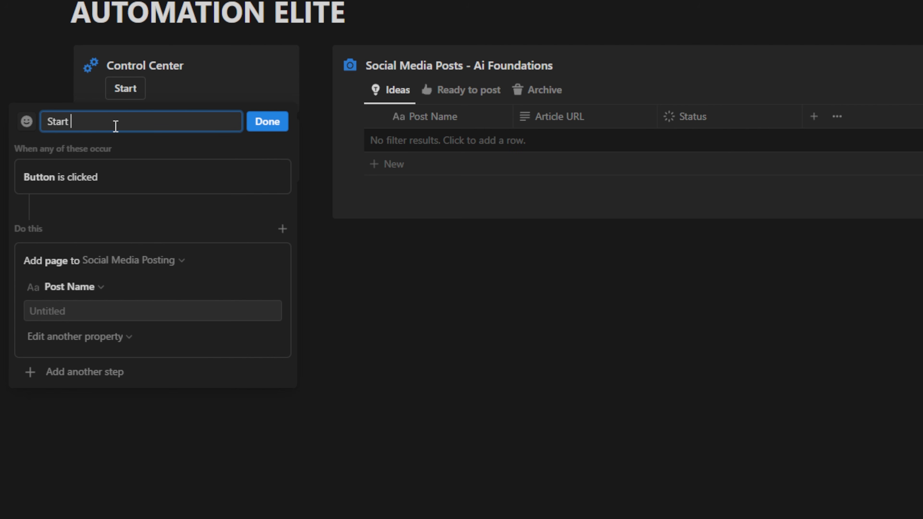
{"action": "type", "text": "post"}
{"action": "left_click", "coordinate": [26, 121]}
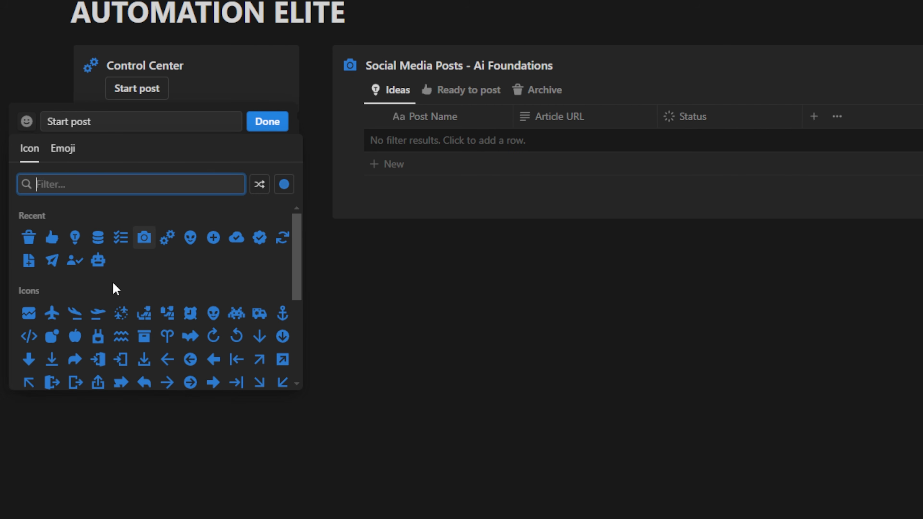
{"action": "type", "text": "play"}
{"action": "left_click", "coordinate": [240, 224]}
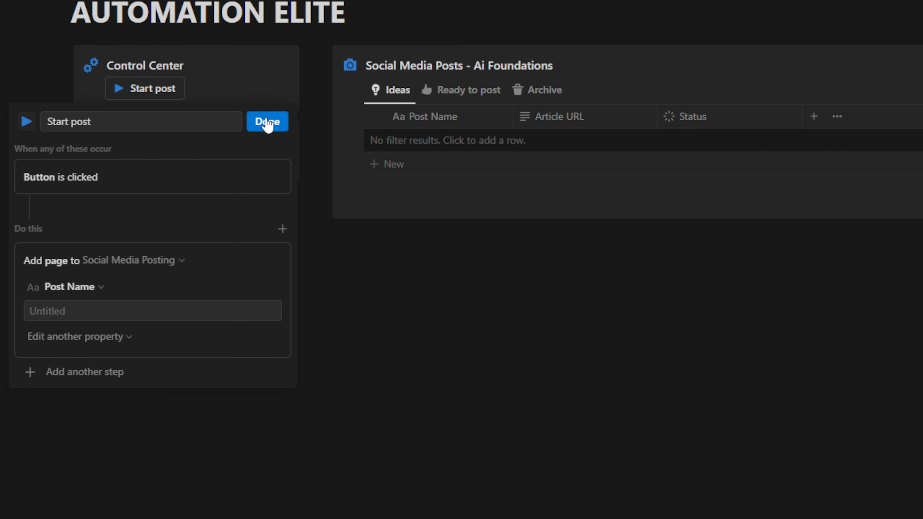
{"action": "left_click", "coordinate": [267, 122]}
{"action": "left_click", "coordinate": [149, 99]}
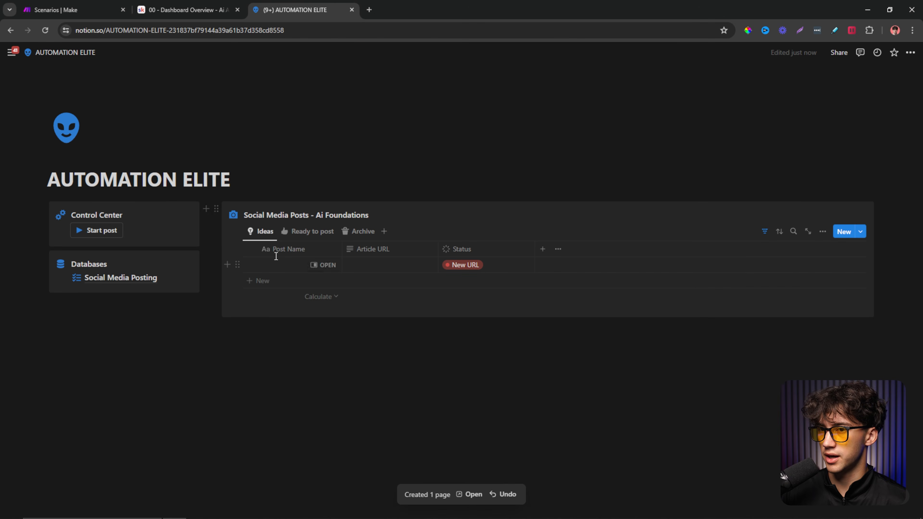
- Add a step to the Start post button that opens the newly added page in Side peek
{"action": "left_click", "coordinate": [129, 233]}
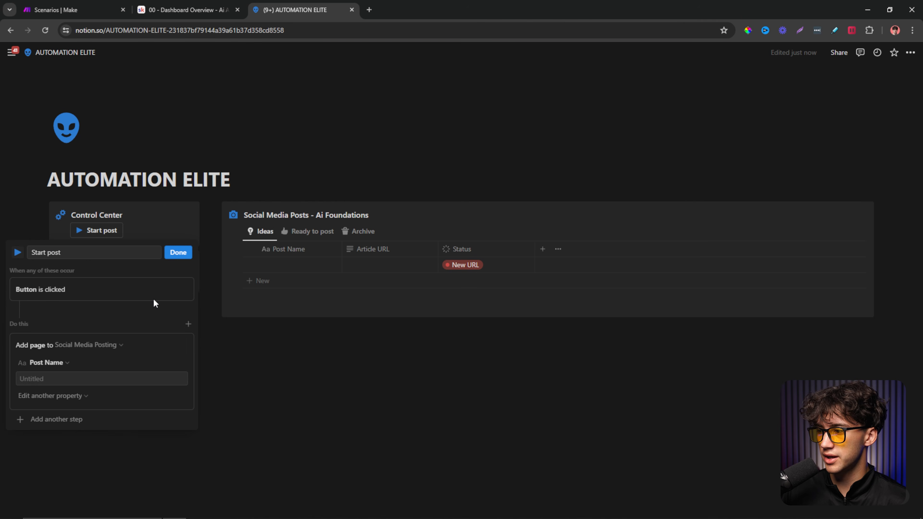
{"action": "left_click", "coordinate": [64, 421]}
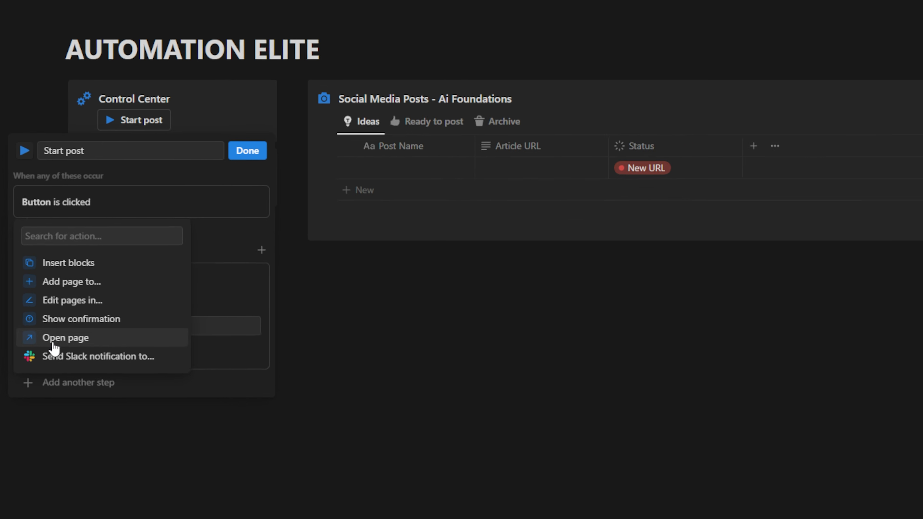
{"action": "left_click", "coordinate": [50, 389]}
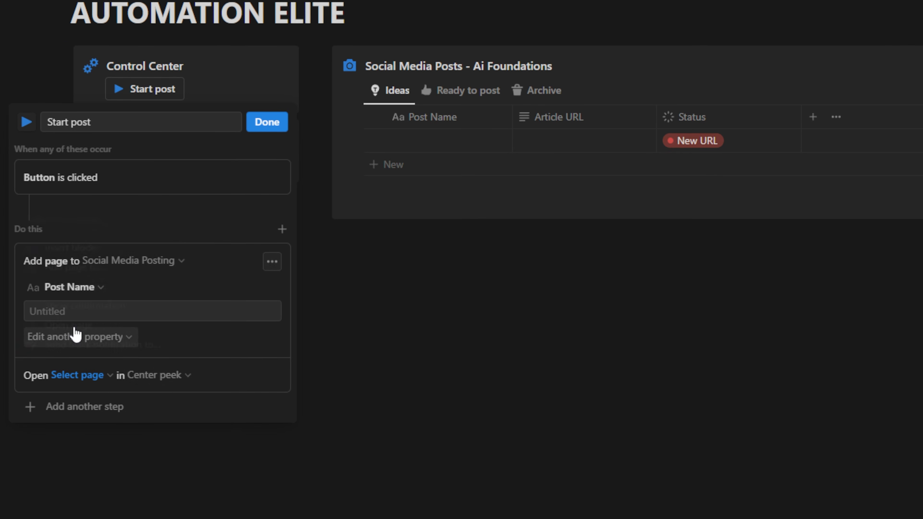
{"action": "left_click", "coordinate": [108, 377]}
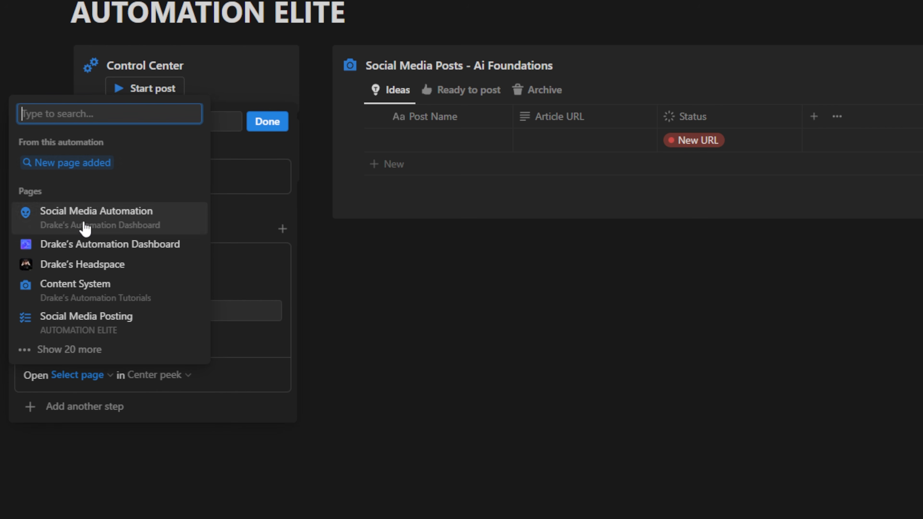
{"action": "left_click", "coordinate": [82, 164]}
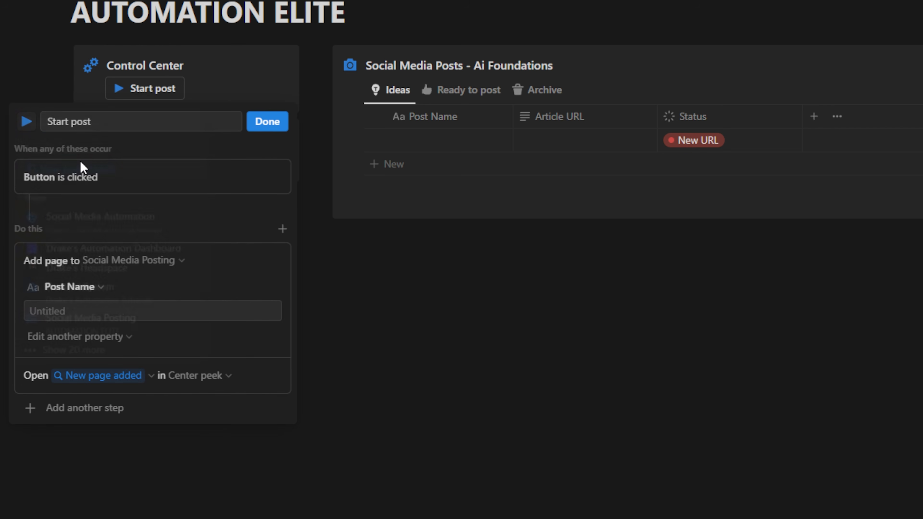
{"action": "left_click", "coordinate": [193, 378]}
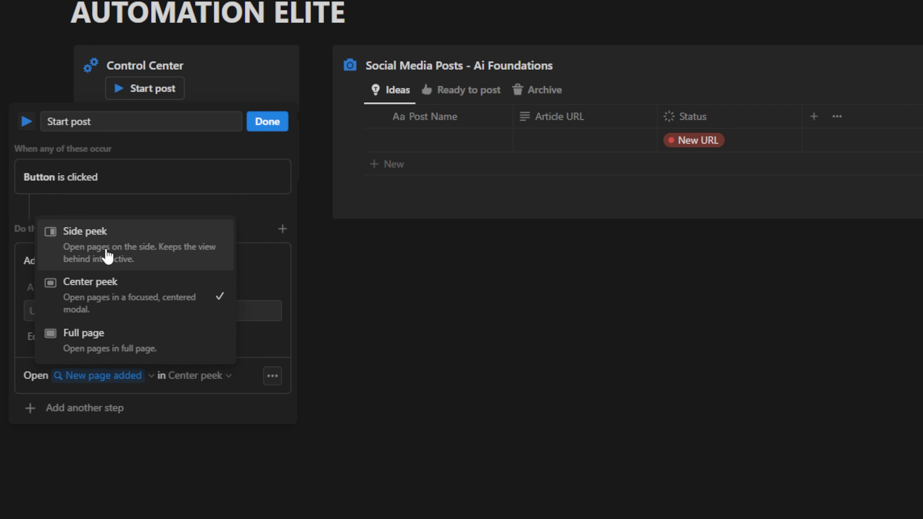
{"action": "left_click", "coordinate": [114, 230]}
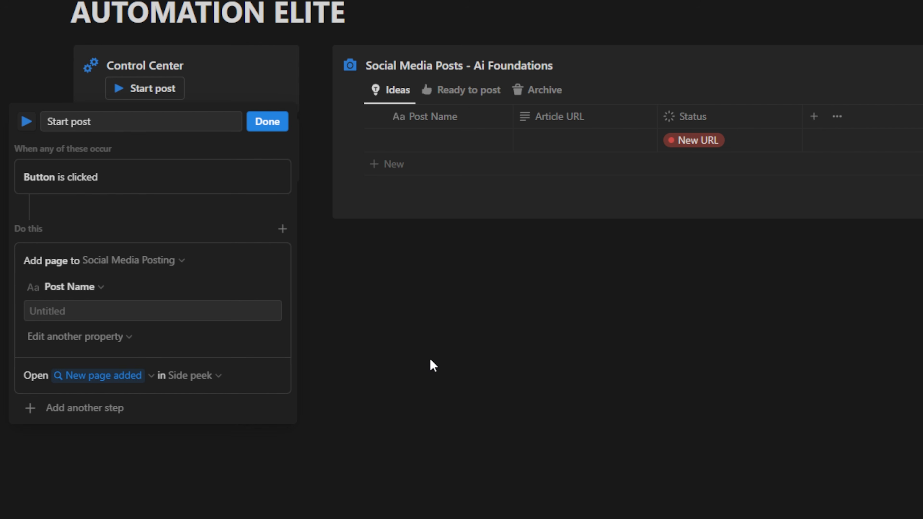
- Set the Post Name of the button's added page to "New SM Post", then save and run the button
{"action": "left_click", "coordinate": [72, 313]}
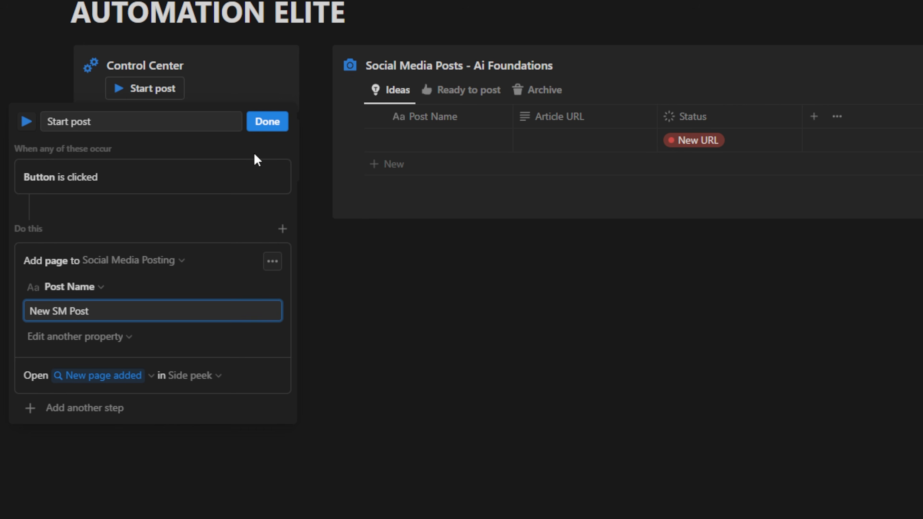
{"action": "left_click", "coordinate": [267, 122]}
{"action": "left_click", "coordinate": [147, 88]}
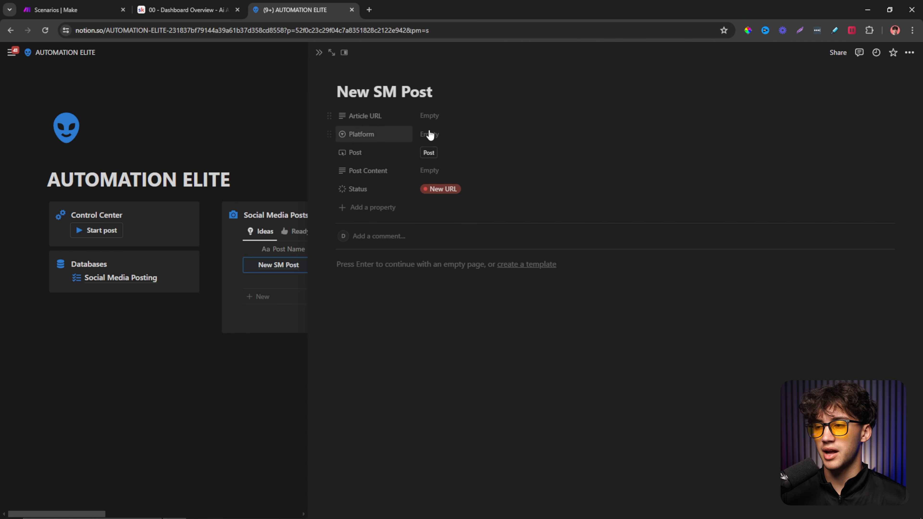
- Set the Platform, Post and Post Content properties of the New SM Post page to Always hide
{"action": "left_click", "coordinate": [359, 134]}
{"action": "mouse_move", "coordinate": [382, 190]}
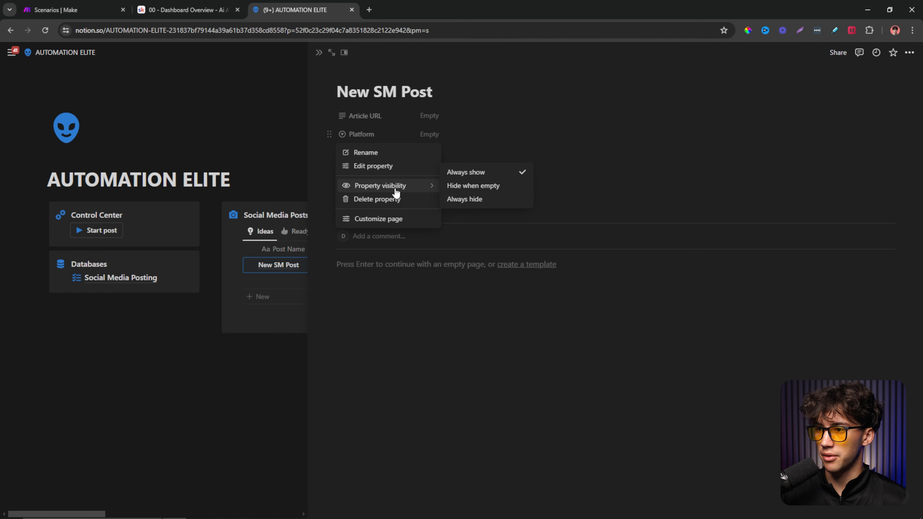
{"action": "left_click", "coordinate": [472, 200]}
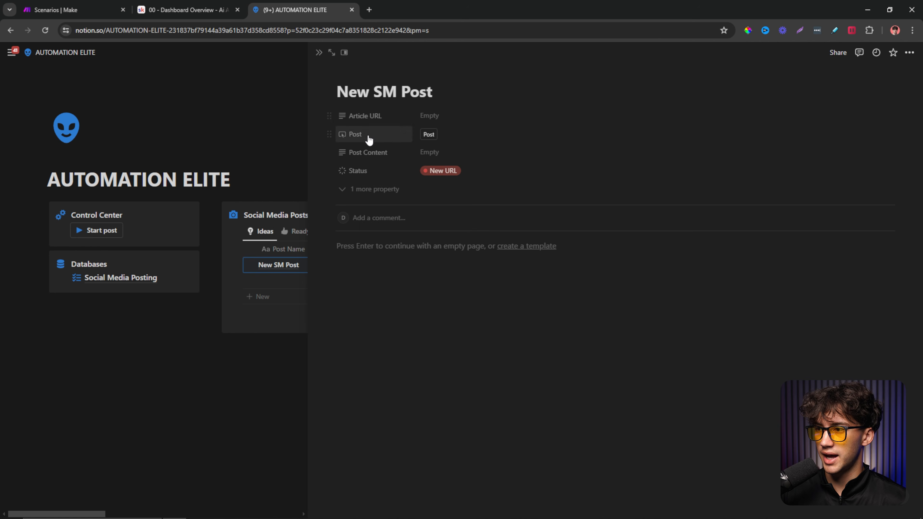
{"action": "left_click", "coordinate": [377, 138]}
{"action": "mouse_move", "coordinate": [418, 186]}
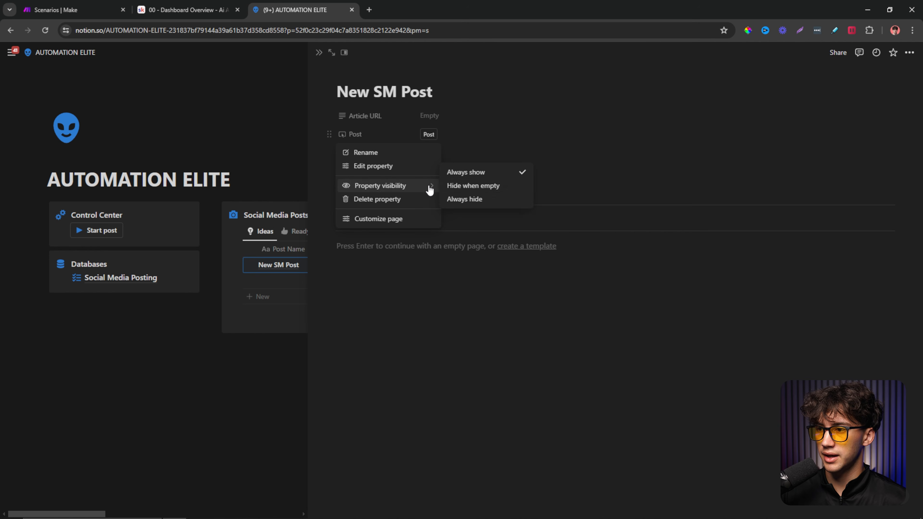
{"action": "left_click", "coordinate": [467, 198]}
{"action": "left_click", "coordinate": [378, 134]}
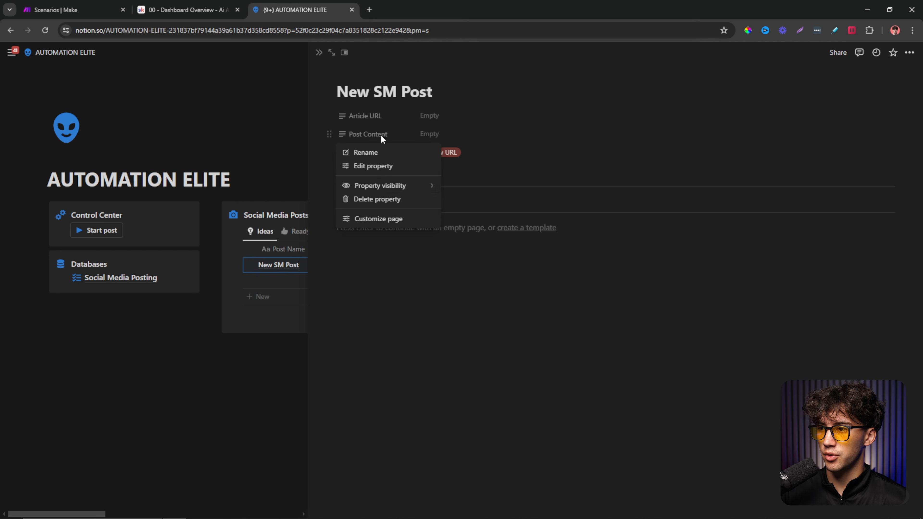
{"action": "left_click", "coordinate": [468, 199]}
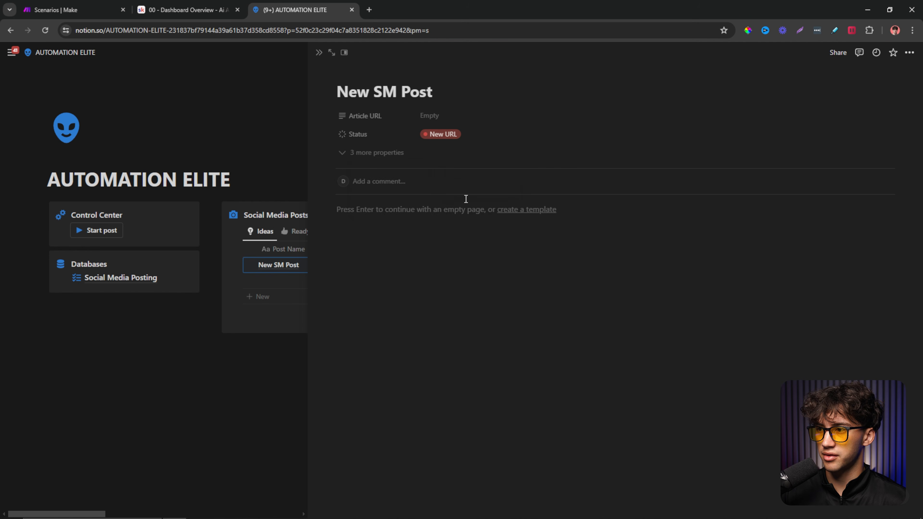
- Set the Status property of the New SM Post page to Always hide and close the page
{"action": "left_click", "coordinate": [371, 135]}
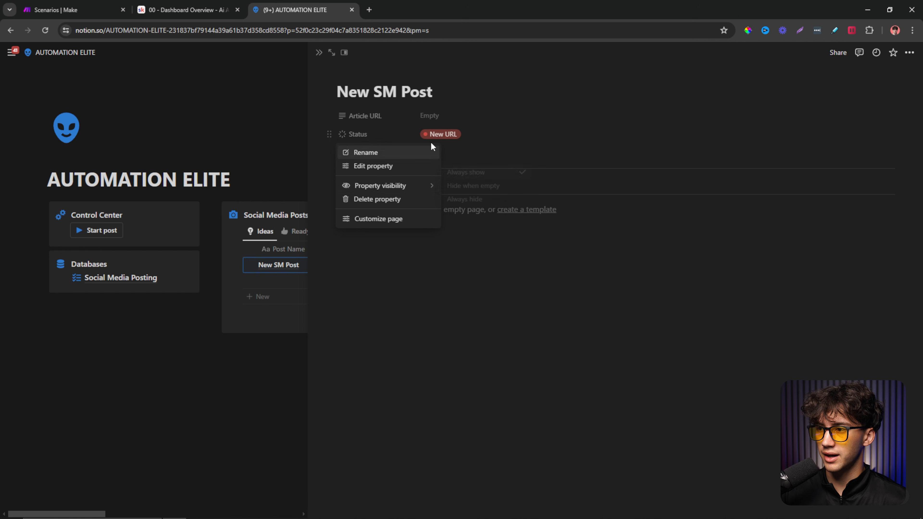
{"action": "mouse_move", "coordinate": [404, 186]}
{"action": "left_click", "coordinate": [472, 198]}
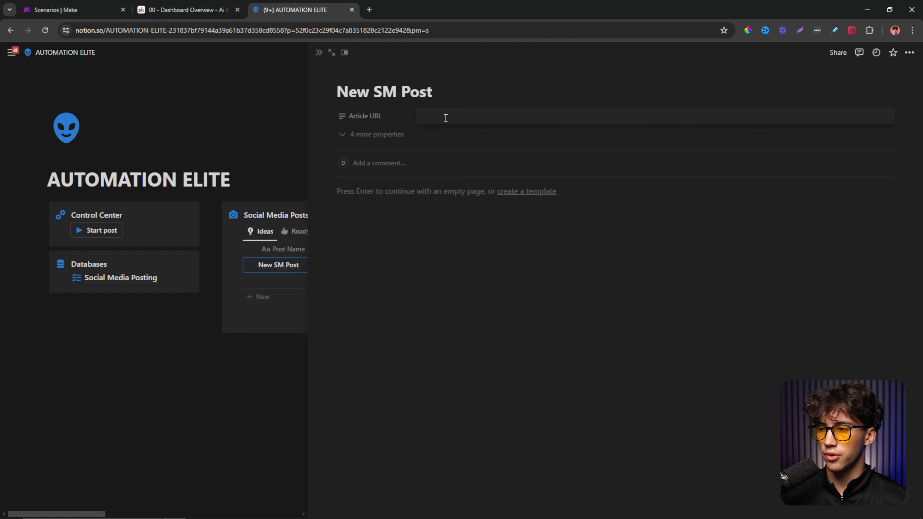
{"action": "left_click", "coordinate": [319, 52]}
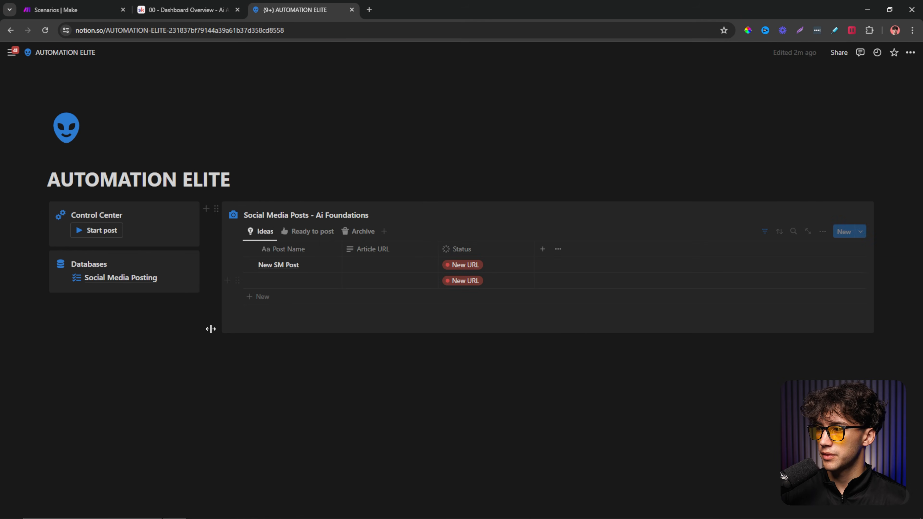
- Delete all entries from the Social Media Posting database and return to the AUTOMATION ELITE dashboard
{"action": "left_click", "coordinate": [112, 286]}
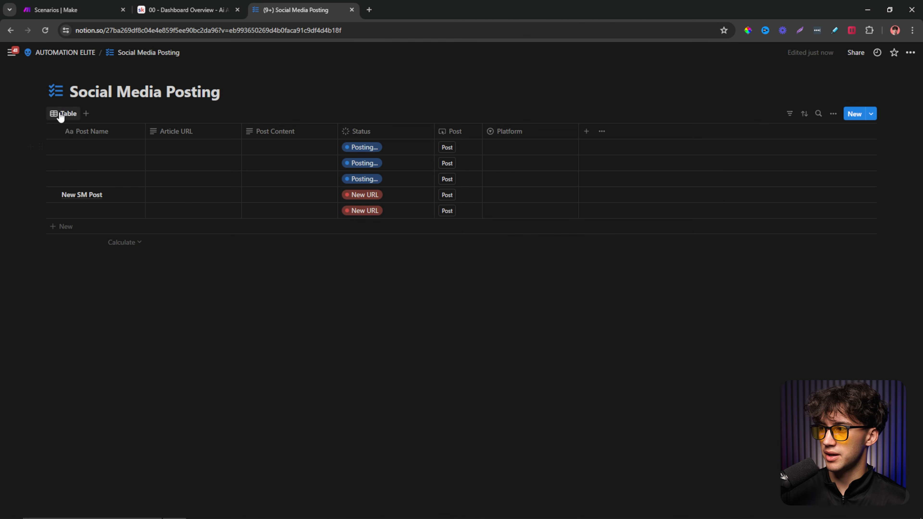
{"action": "left_click", "coordinate": [53, 132]}
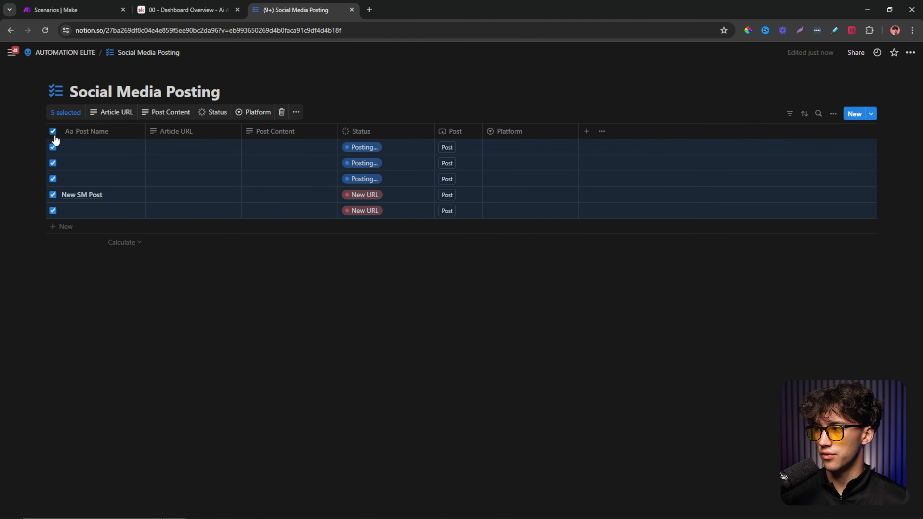
{"action": "left_click", "coordinate": [282, 112]}
{"action": "left_click", "coordinate": [65, 53]}
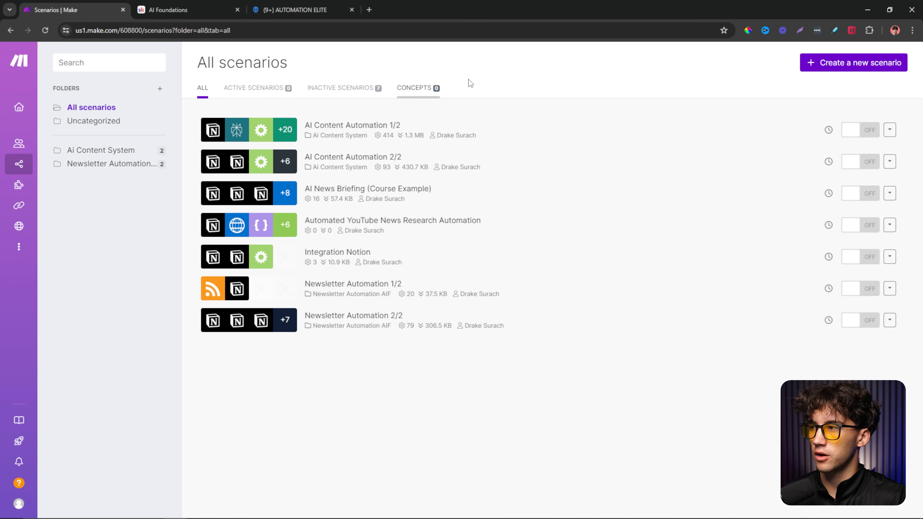
- Create a new scenario in Make and import the AI Content Automation 1 blueprint file into it
{"action": "left_click", "coordinate": [838, 66]}
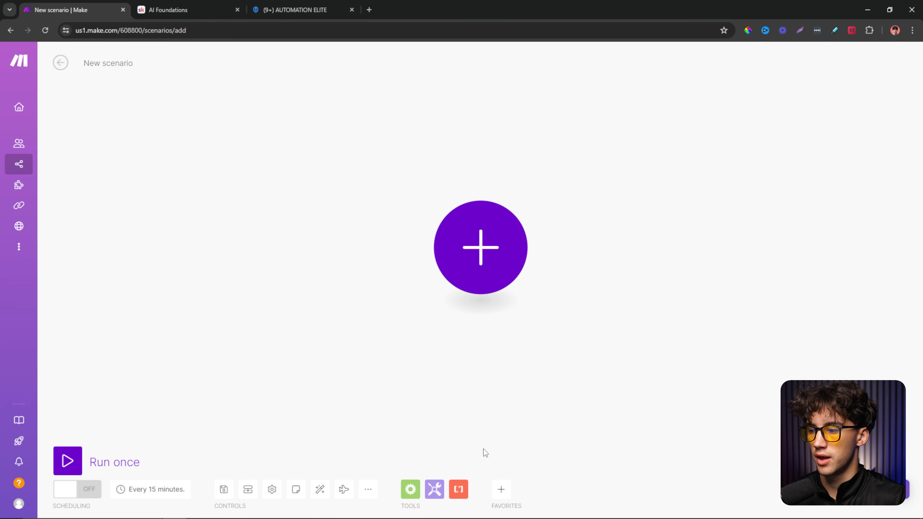
{"action": "left_click", "coordinate": [369, 491]}
{"action": "left_click", "coordinate": [328, 454]}
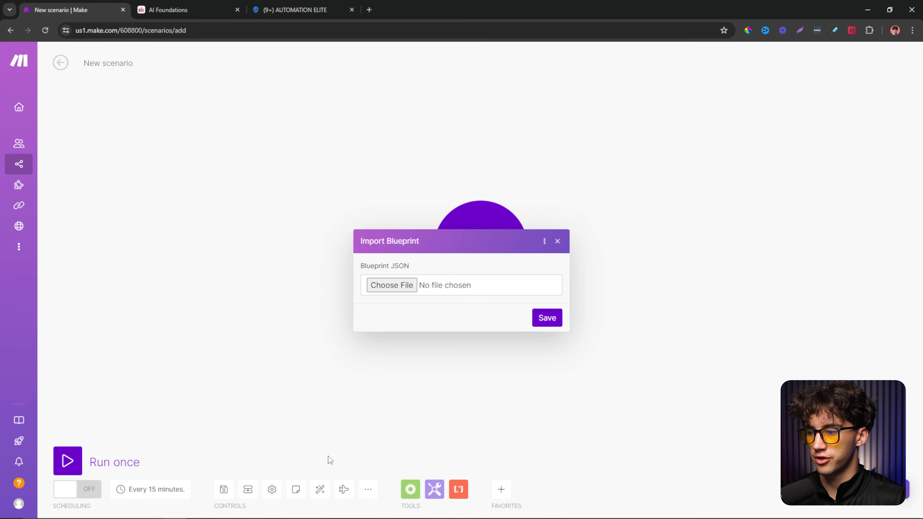
{"action": "left_click", "coordinate": [396, 290]}
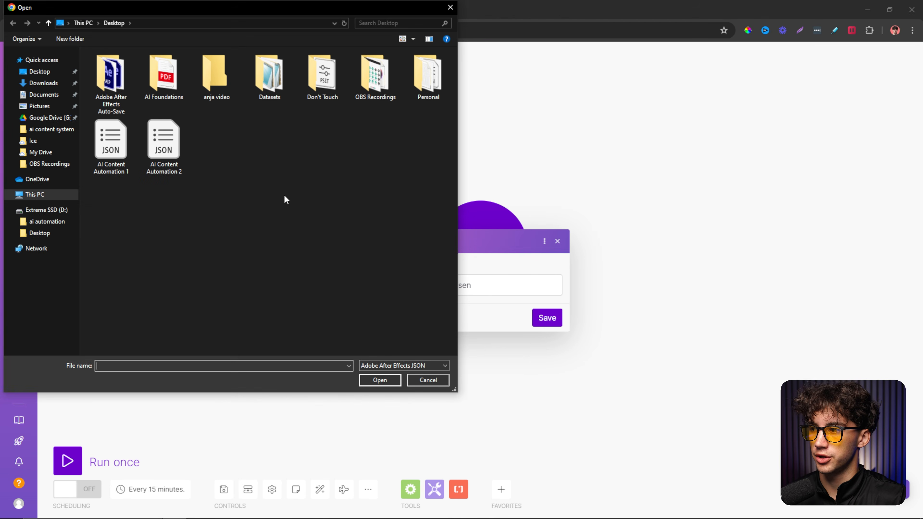
{"action": "left_click", "coordinate": [122, 156]}
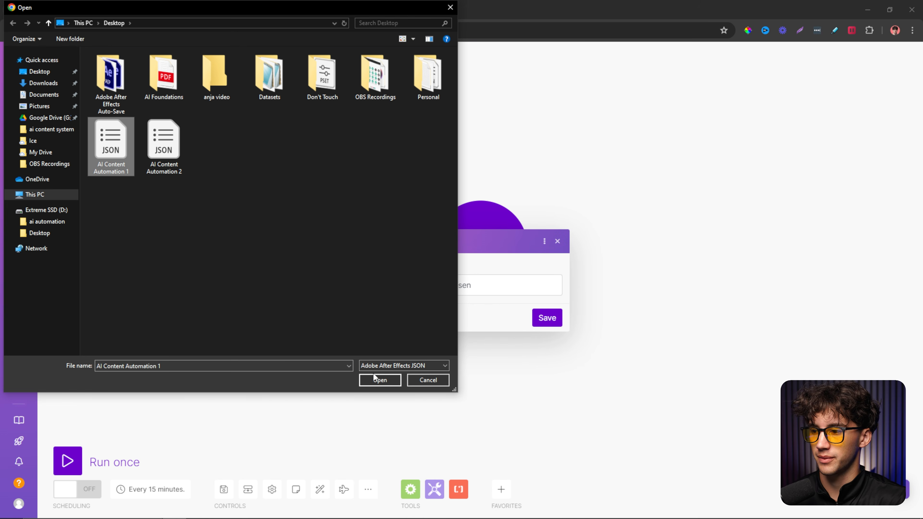
{"action": "left_click", "coordinate": [377, 379]}
{"action": "left_click", "coordinate": [548, 319]}
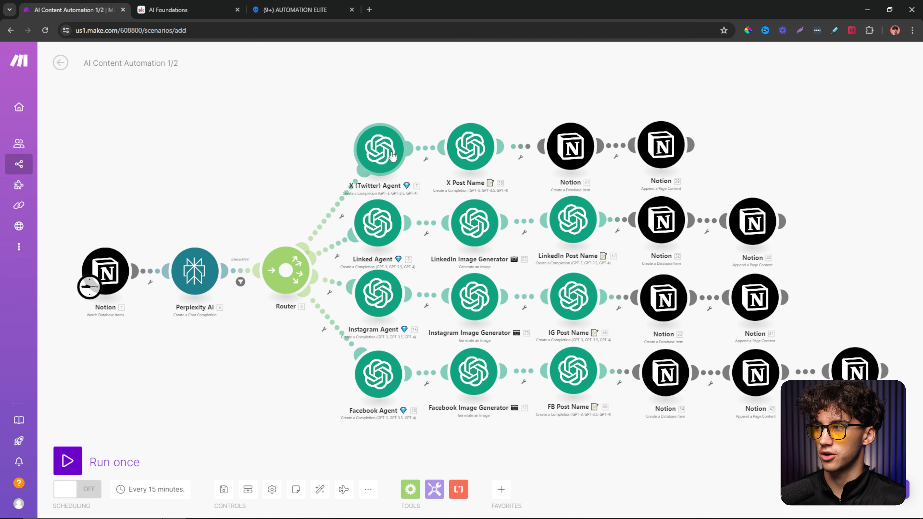
- Switch to the AI Foundations community on Skool and review the "00 - Blueprints, tools and costs" lesson and resources under Ai Content Automation
{"action": "left_click", "coordinate": [175, 11]}
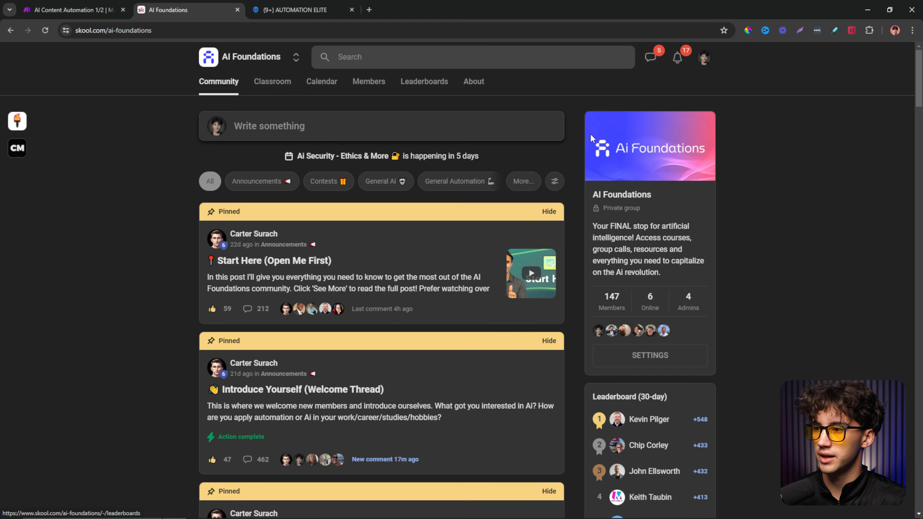
{"action": "left_click", "coordinate": [272, 81]}
{"action": "left_click", "coordinate": [601, 419]}
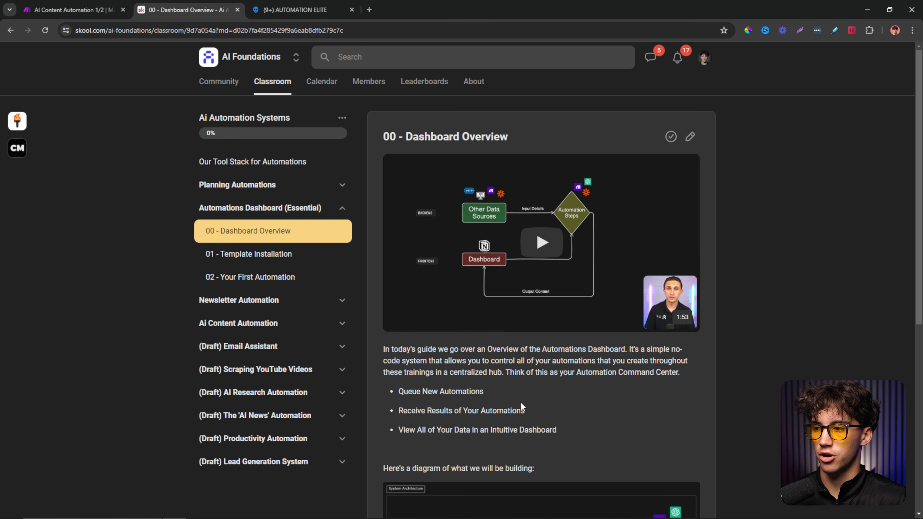
{"action": "left_click", "coordinate": [316, 208]}
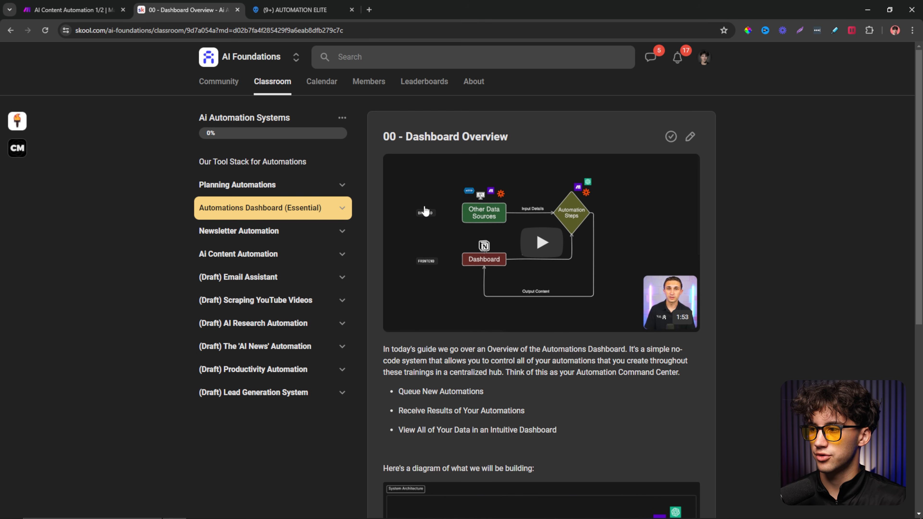
{"action": "left_click", "coordinate": [344, 253]}
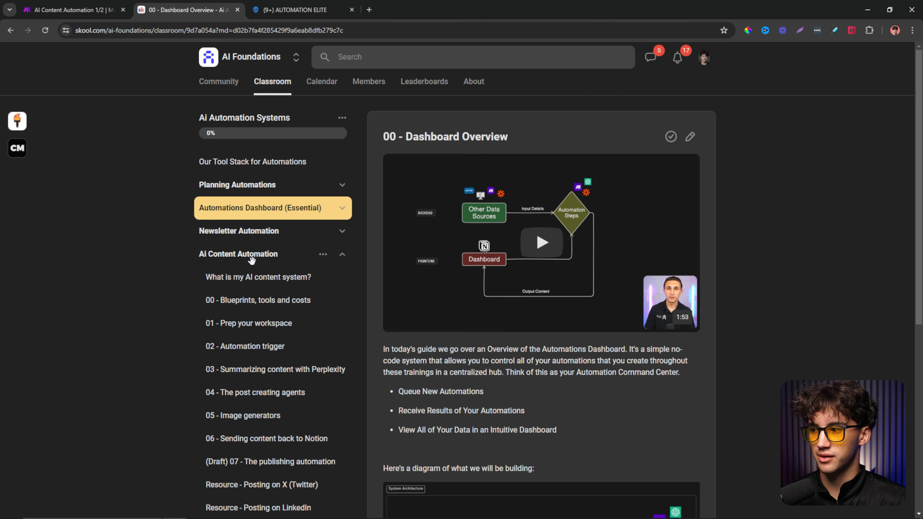
{"action": "left_click", "coordinate": [258, 300]}
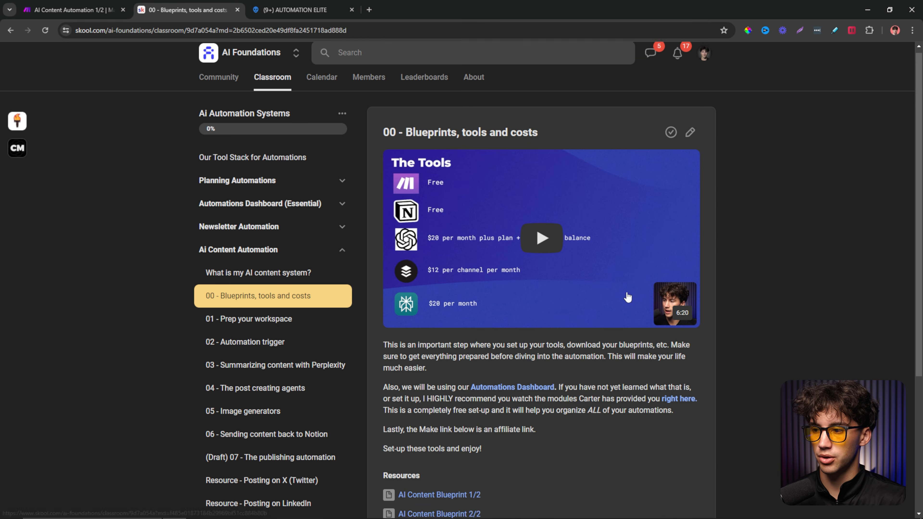
{"action": "scroll", "coordinate": [451, 348], "scroll_direction": "down", "scroll_amount": 4}
{"action": "left_click_drag", "start_coordinate": [521, 378], "coordinate": [381, 348]}
{"action": "left_click", "coordinate": [579, 341]}
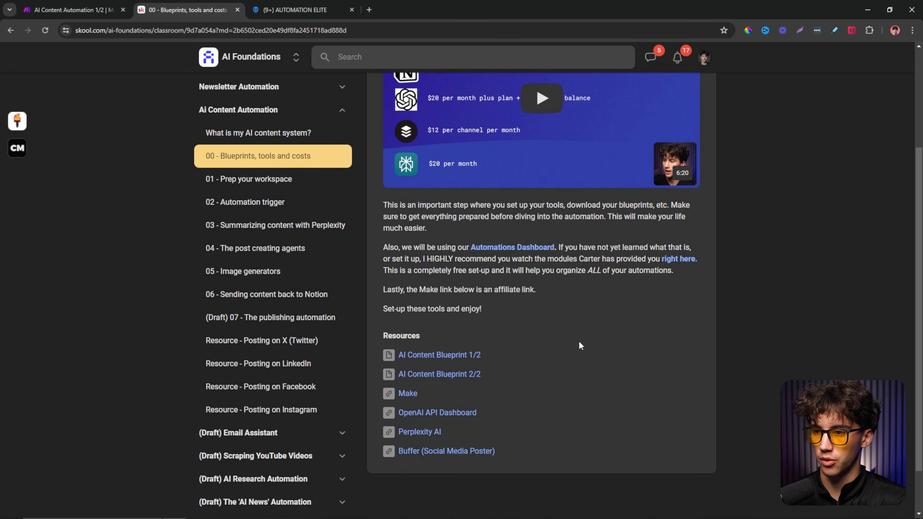
{"action": "scroll", "coordinate": [578, 341], "scroll_direction": "up", "scroll_amount": 4}
{"action": "scroll", "coordinate": [287, 355], "scroll_direction": "down", "scroll_amount": 2}
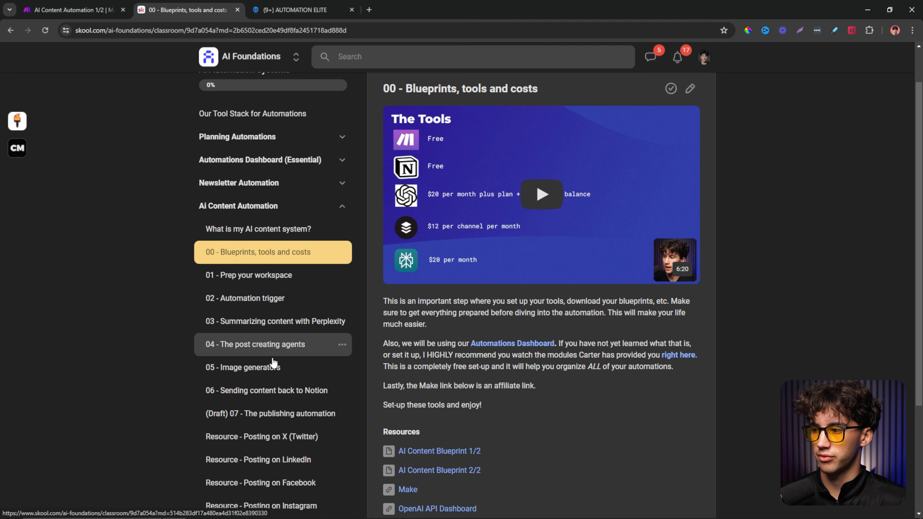
{"action": "scroll", "coordinate": [305, 297], "scroll_direction": "up", "scroll_amount": 2}
- Browse the posts in the AI Foundations community feed
{"action": "left_click", "coordinate": [220, 83]}
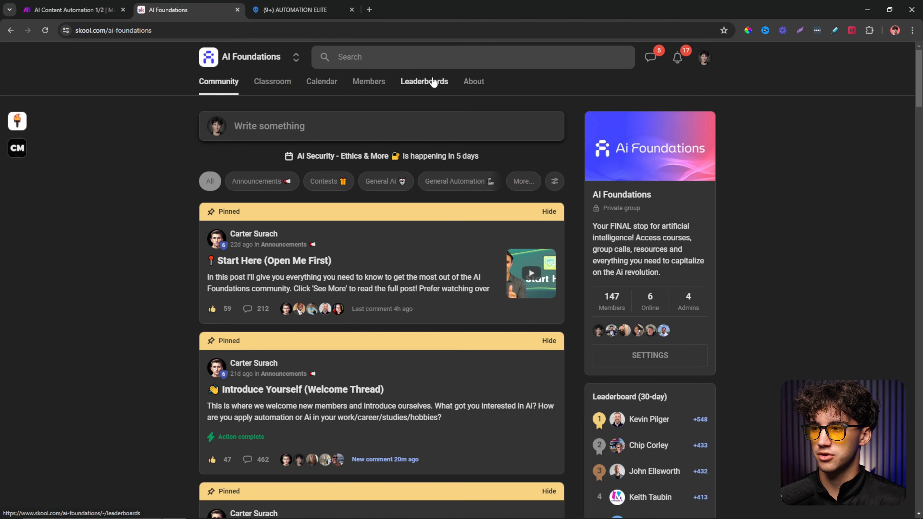
{"action": "scroll", "coordinate": [153, 165], "scroll_direction": "down", "scroll_amount": 10}
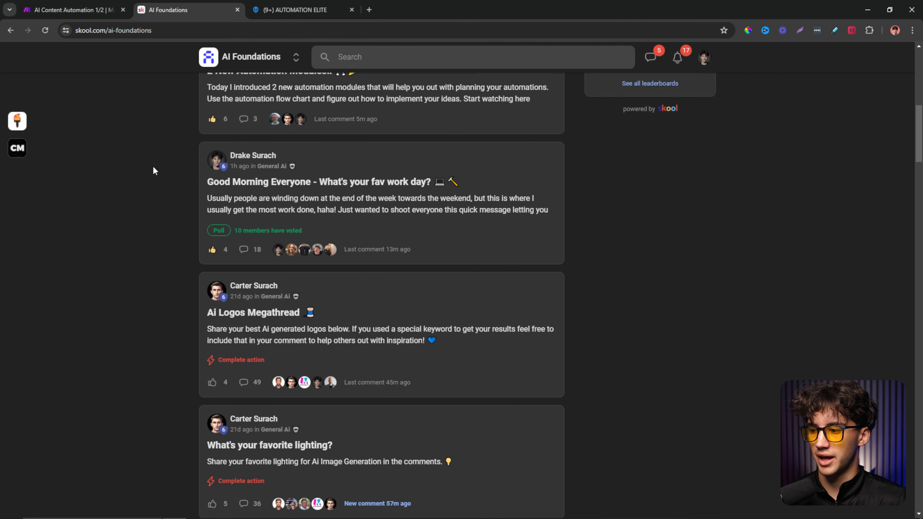
{"action": "scroll", "coordinate": [153, 166], "scroll_direction": "up", "scroll_amount": 5}
{"action": "scroll", "coordinate": [153, 172], "scroll_direction": "up", "scroll_amount": 5}
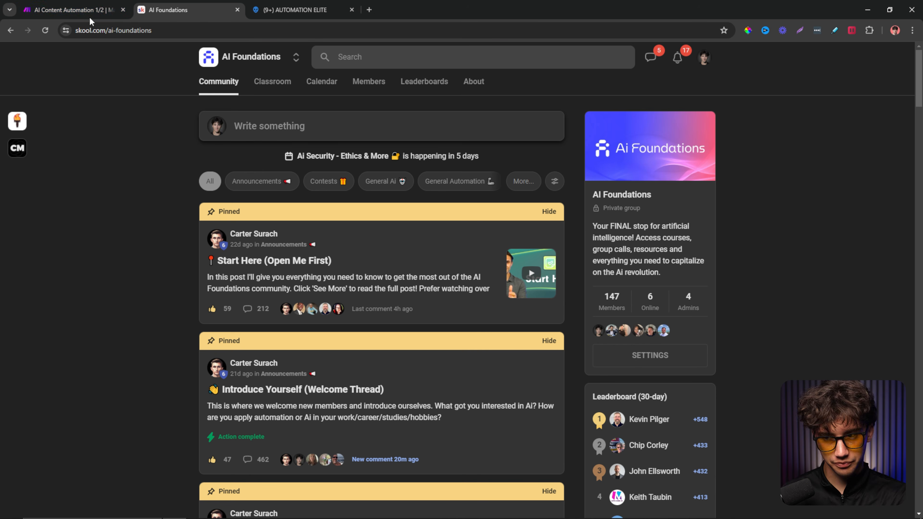
{"action": "left_click", "coordinate": [38, 4]}
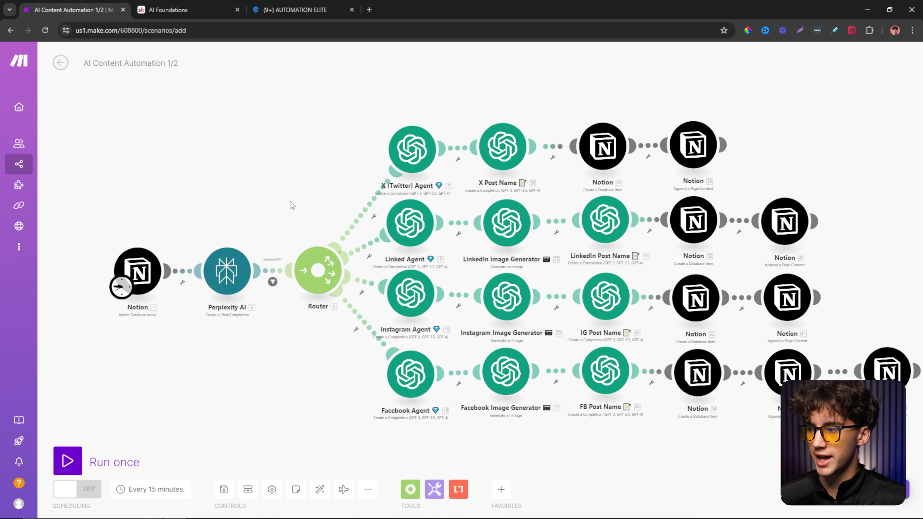
{"action": "left_click", "coordinate": [547, 133]}
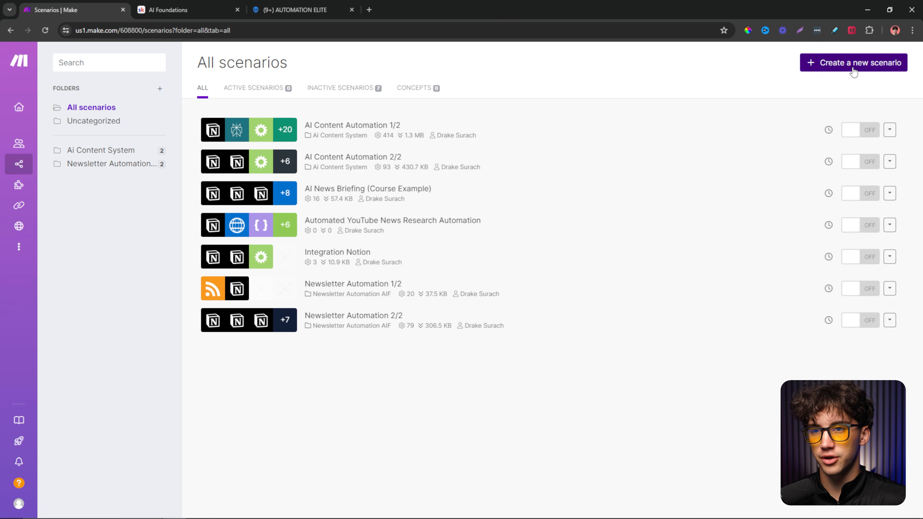
{"action": "left_click", "coordinate": [852, 61]}
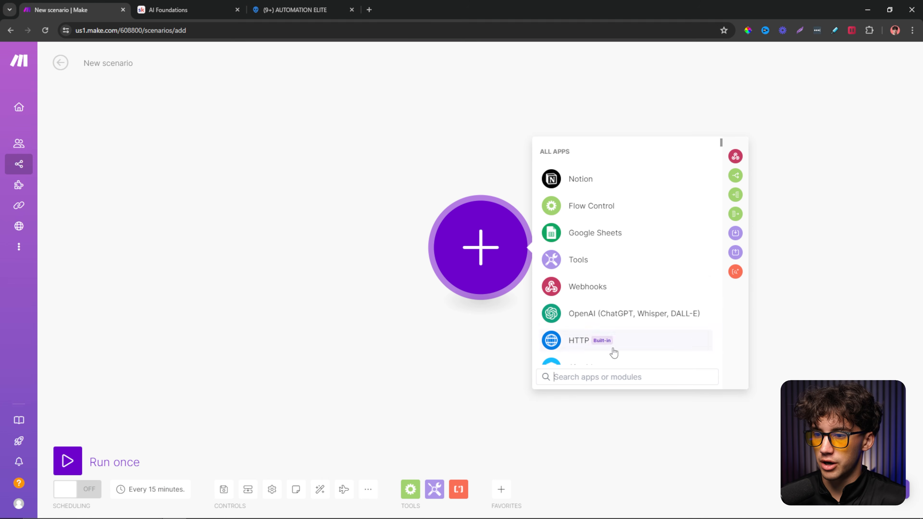
{"action": "left_click", "coordinate": [555, 386]}
{"action": "type", "text": "notion"}
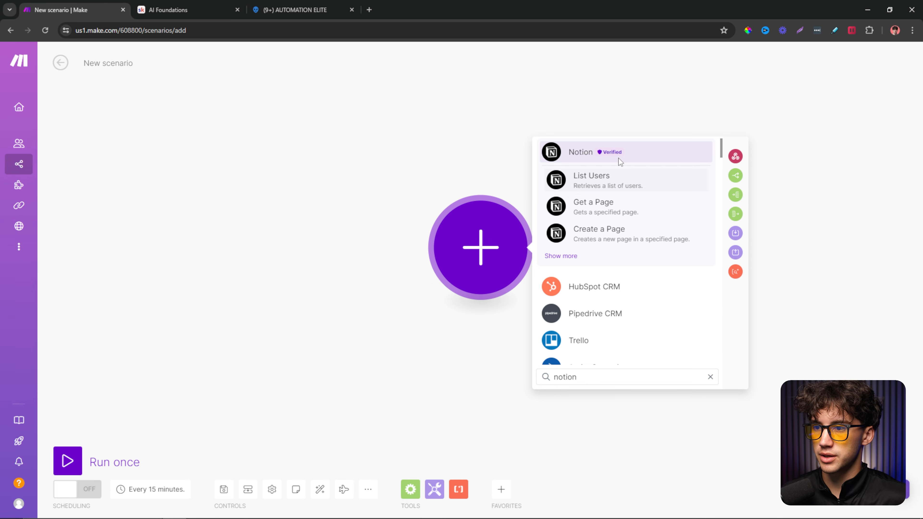
{"action": "left_click", "coordinate": [580, 154]}
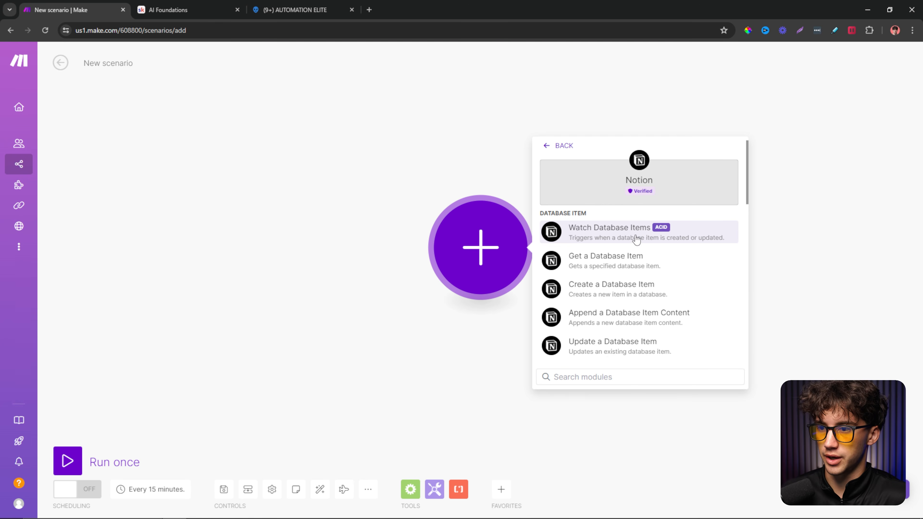
{"action": "left_click", "coordinate": [675, 224]}
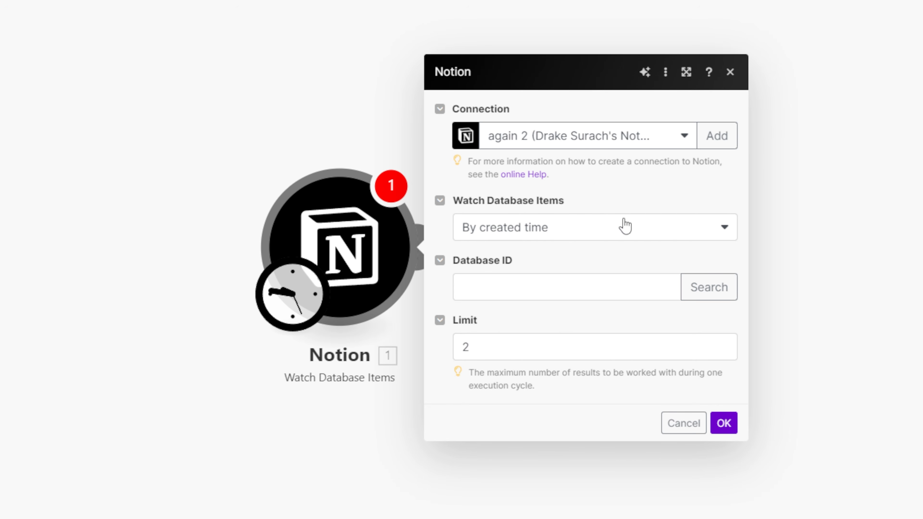
- Add a Notion Public connection named "Automation Elite Tutorial" to the trigger module and save it to start the authorization
{"action": "left_click", "coordinate": [717, 138]}
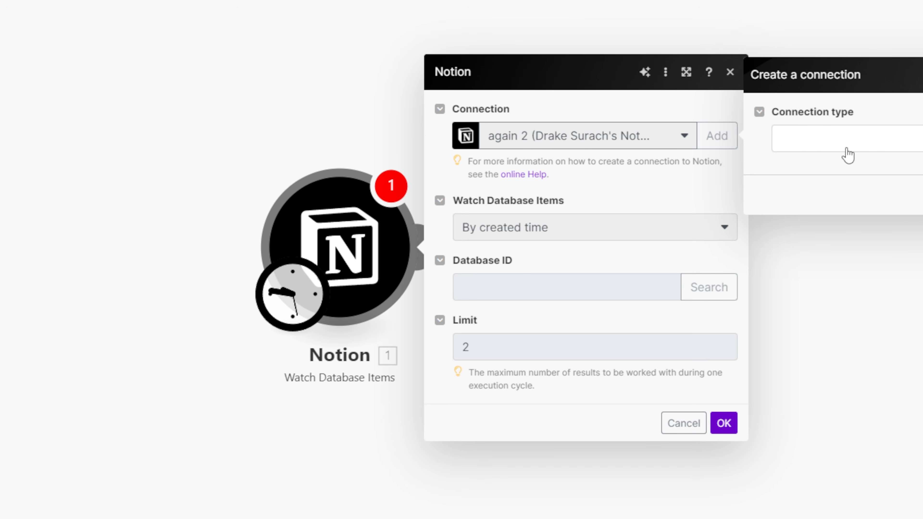
{"action": "left_click", "coordinate": [848, 156]}
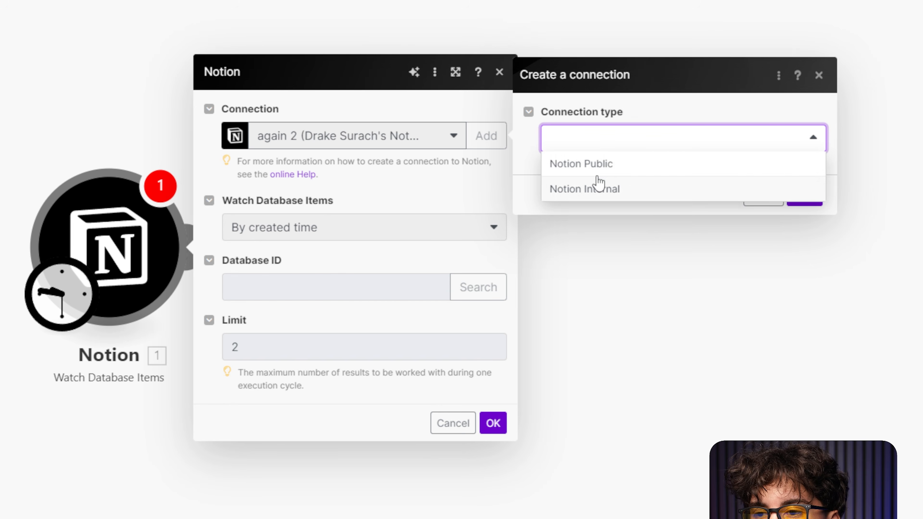
{"action": "left_click", "coordinate": [669, 166]}
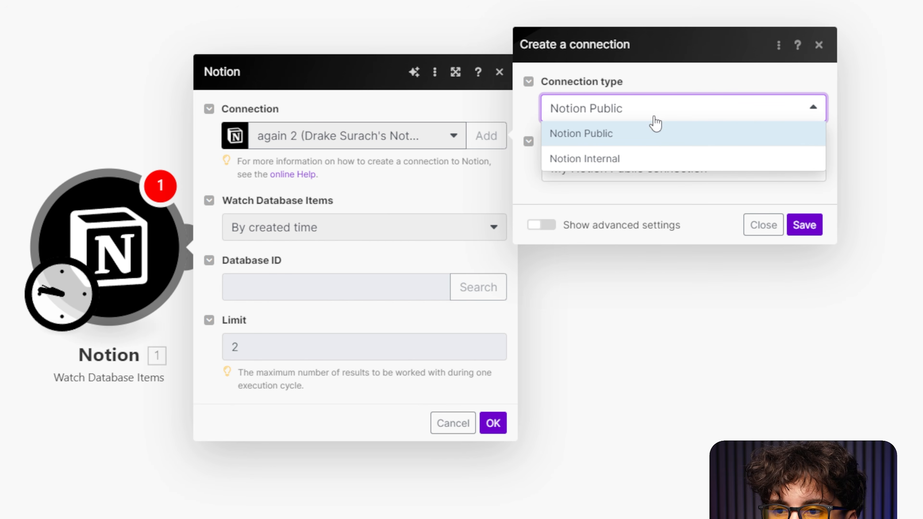
{"action": "left_click", "coordinate": [587, 134]}
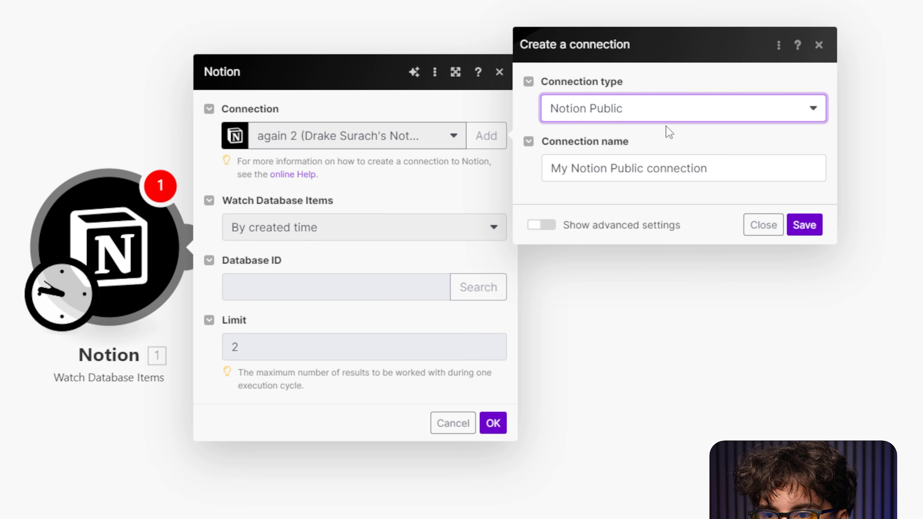
{"action": "left_click_drag", "start_coordinate": [708, 168], "coordinate": [531, 175]}
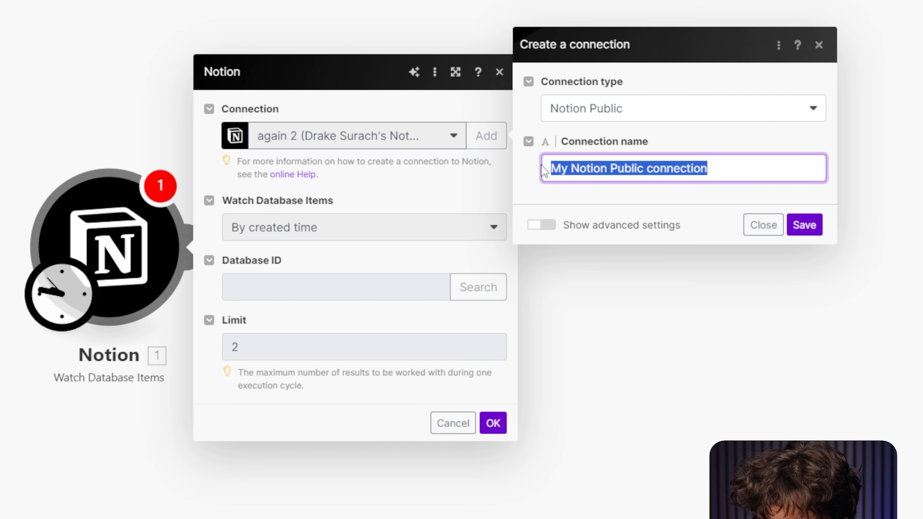
{"action": "type", "text": "Au"}
{"action": "key", "text": "BackSpace"}
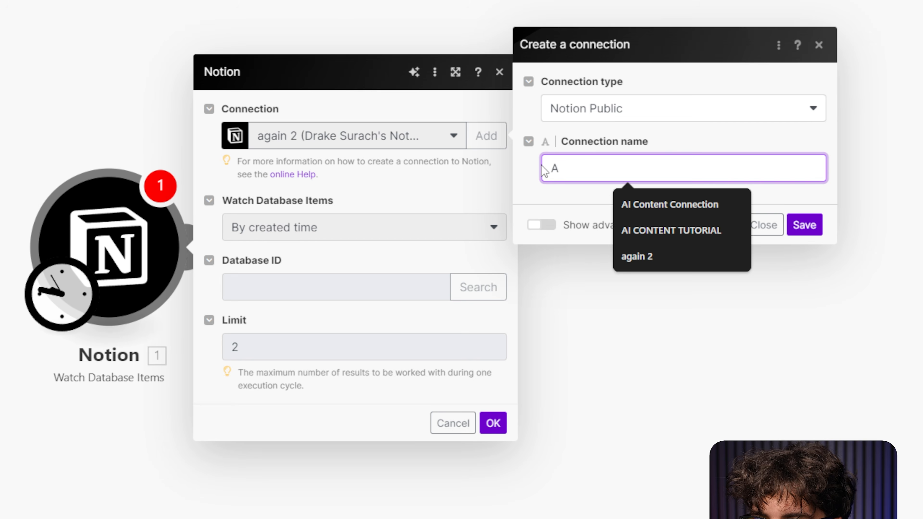
{"action": "type", "text": "utomation Elite Tutorial"}
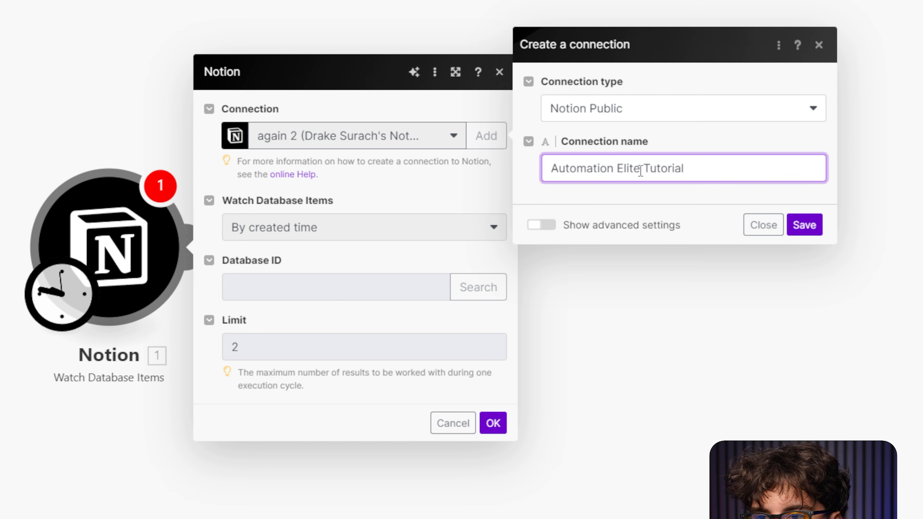
{"action": "left_click", "coordinate": [801, 229]}
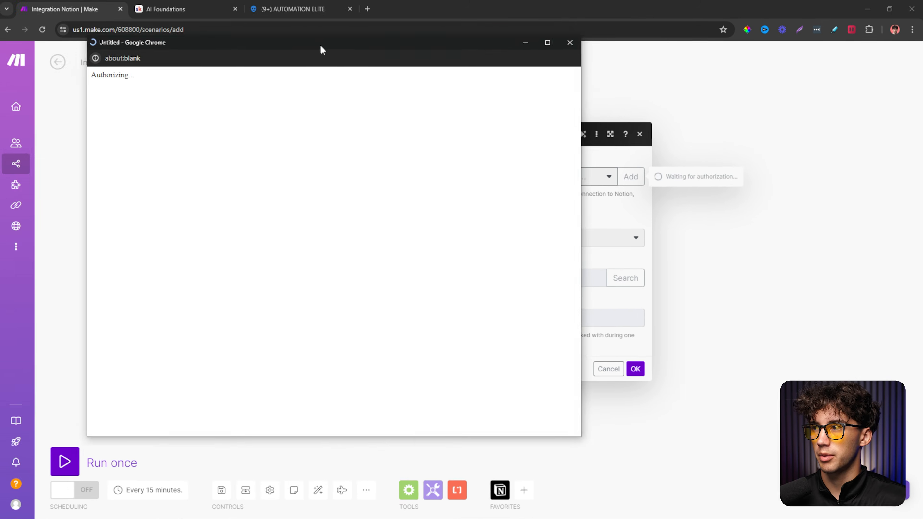
- Authorize Make to access only the AUTOMATION ELITE page in the Notion workspace, deselecting the other preselected dashboard page
{"action": "left_click_drag", "start_coordinate": [320, 44], "coordinate": [449, 68]}
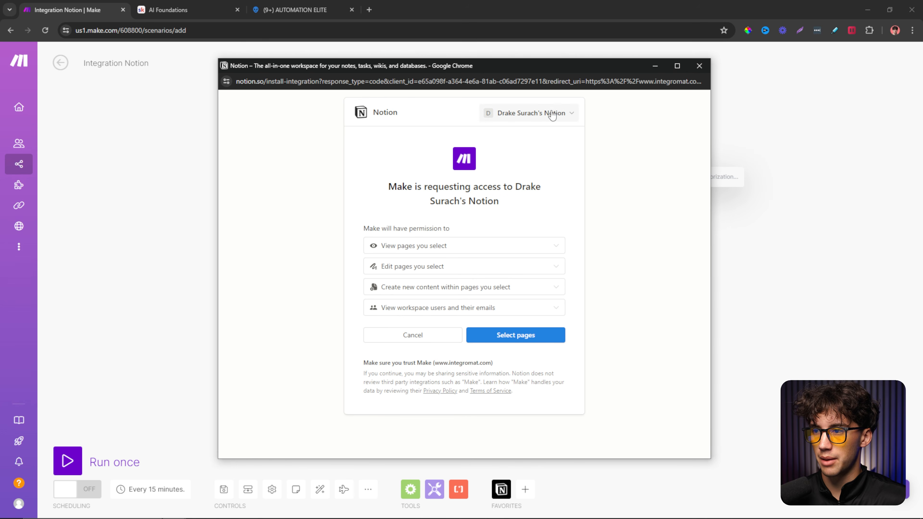
{"action": "left_click", "coordinate": [515, 343]}
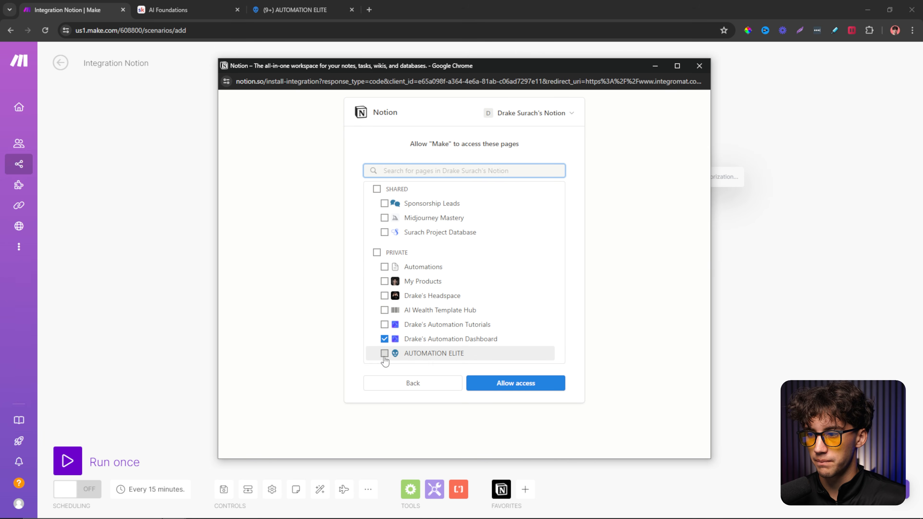
{"action": "left_click", "coordinate": [384, 354]}
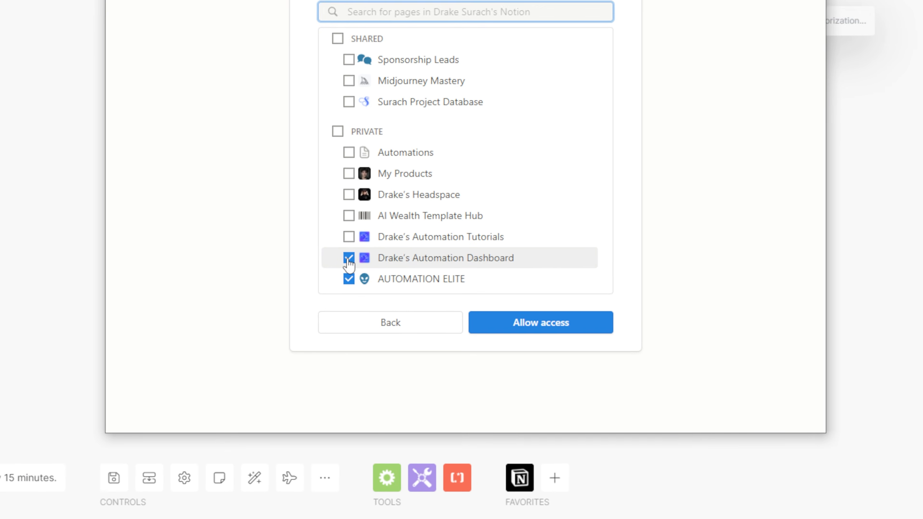
{"action": "left_click", "coordinate": [384, 339]}
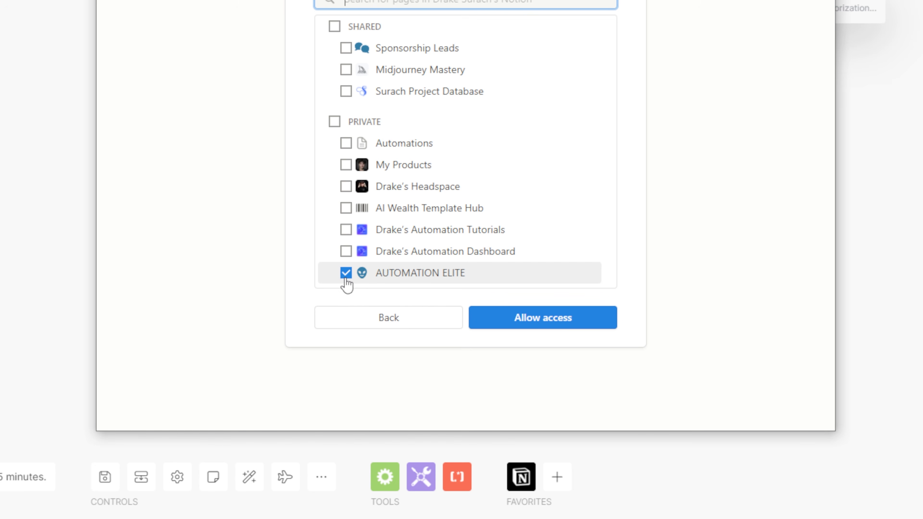
{"action": "left_click", "coordinate": [531, 319]}
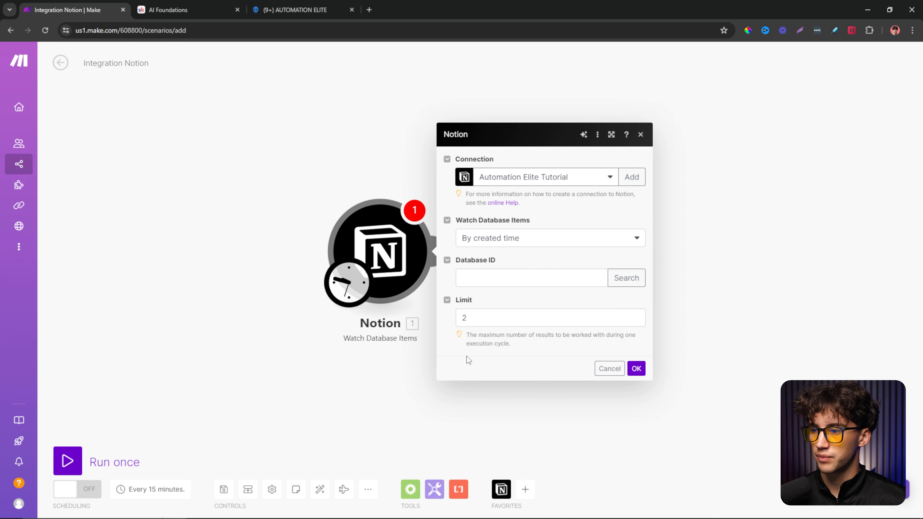
- Set the Notion trigger's limit to 7 and have it watch database items by updated time
{"action": "left_click", "coordinate": [636, 315]}
{"action": "double_click", "coordinate": [636, 315]}
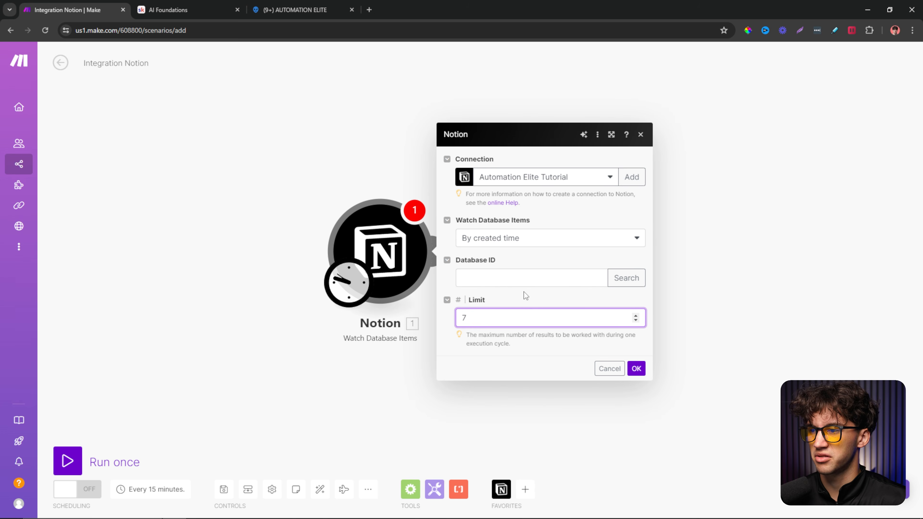
{"action": "left_click", "coordinate": [525, 243]}
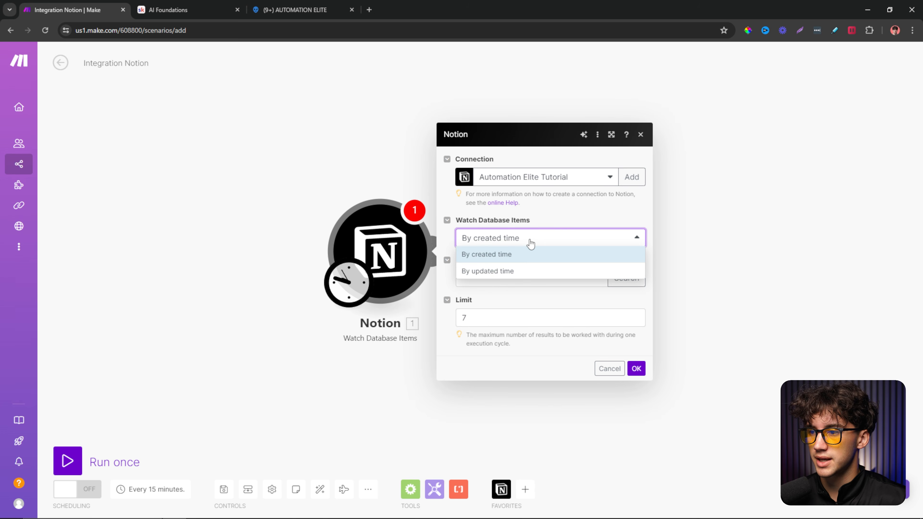
{"action": "left_click", "coordinate": [501, 272]}
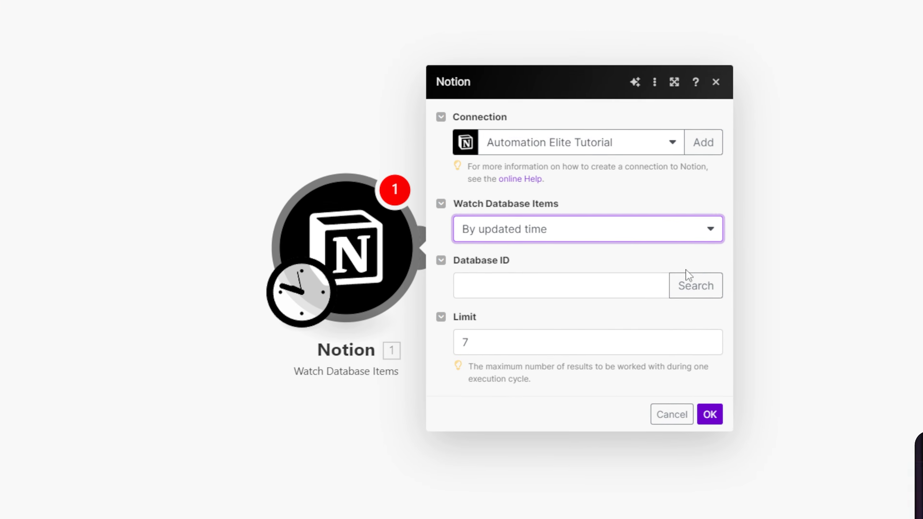
- Check the title of the database under AUTOMATION ELITE in Notion, and return to the trigger settings in Make
{"action": "left_click", "coordinate": [625, 282]}
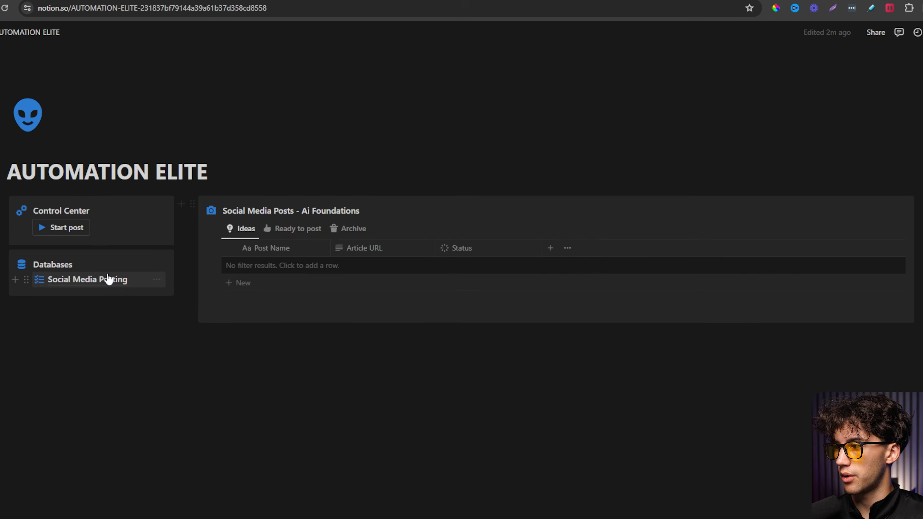
{"action": "left_click_drag", "start_coordinate": [48, 180], "coordinate": [253, 179]}
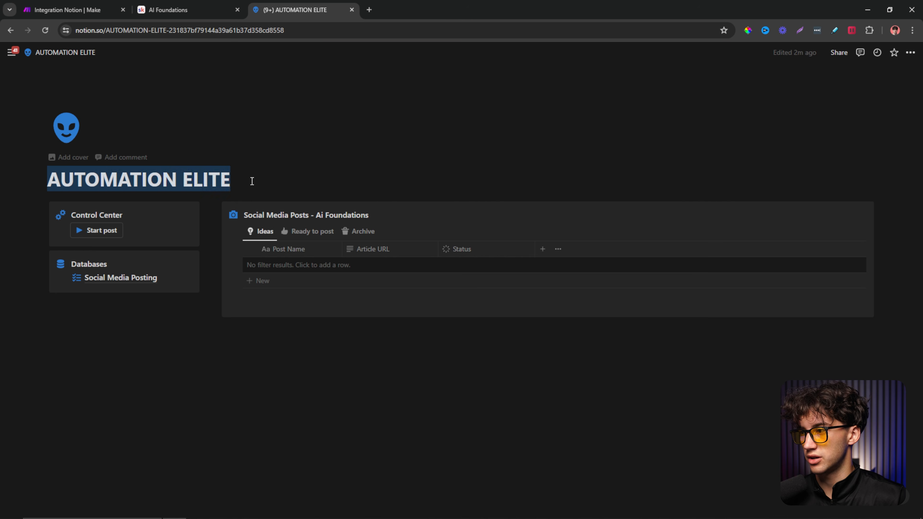
{"action": "left_click", "coordinate": [252, 181]}
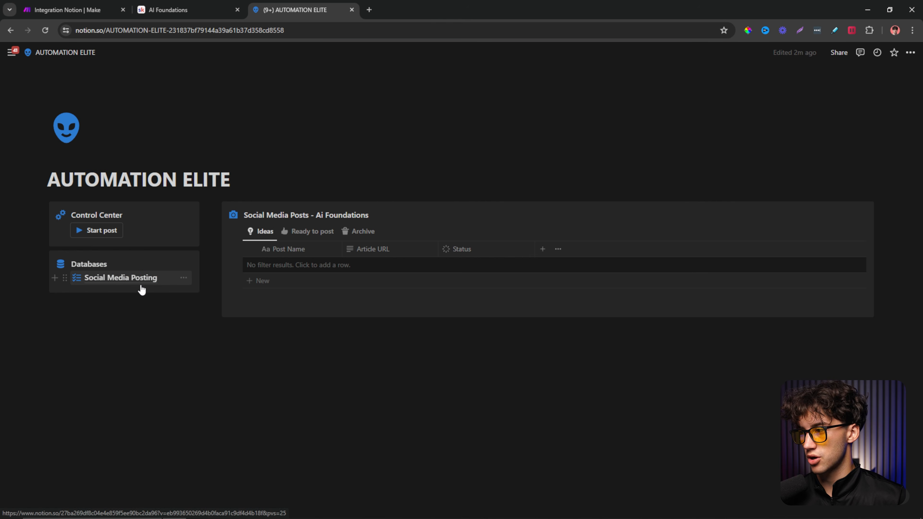
{"action": "left_click", "coordinate": [113, 283]}
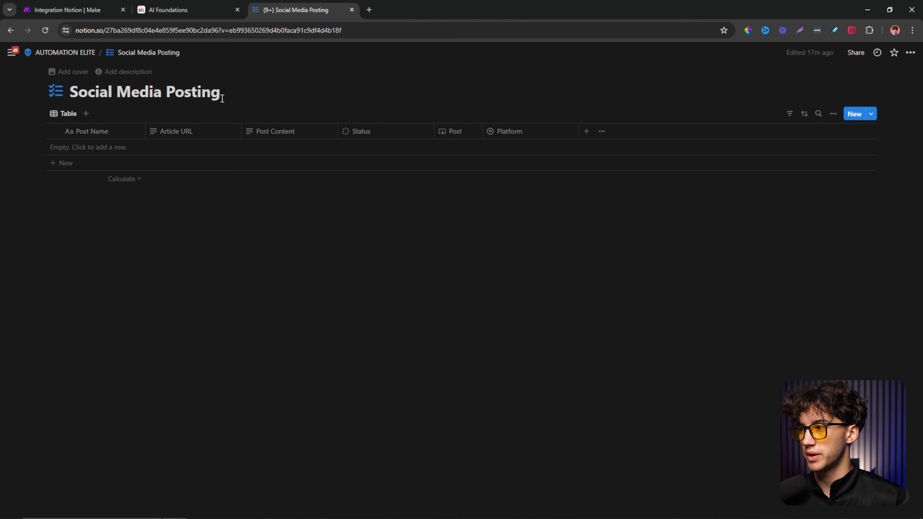
{"action": "left_click_drag", "start_coordinate": [222, 98], "coordinate": [63, 99]}
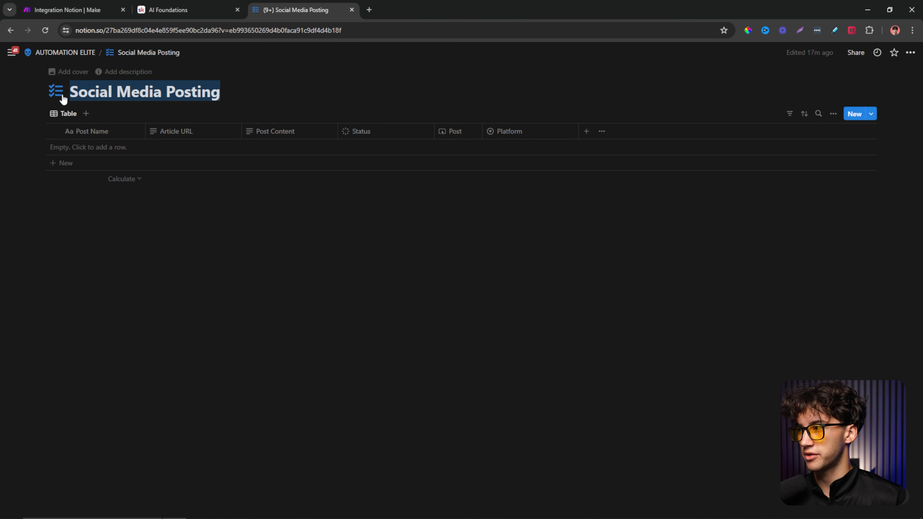
{"action": "left_click", "coordinate": [64, 11]}
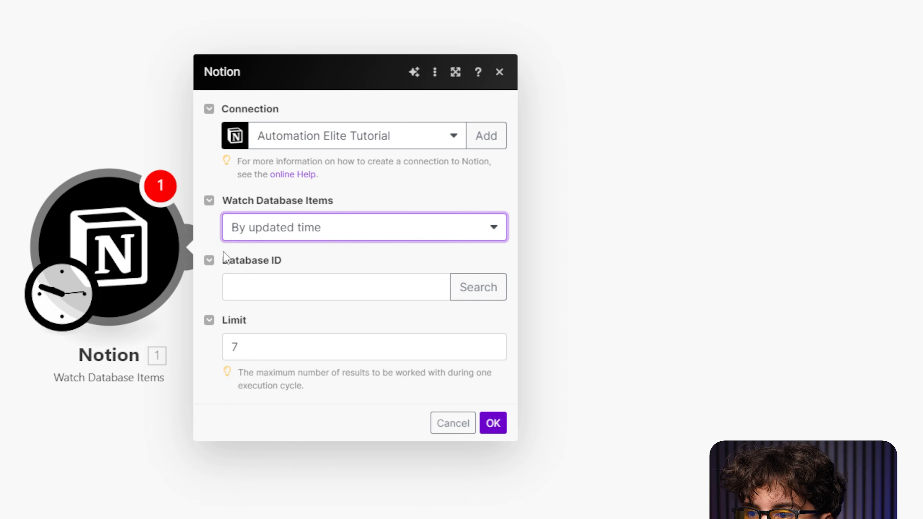
- Search for the Database ID with the query "Social Media Posting", use that database and confirm the trigger settings
{"action": "left_click_drag", "start_coordinate": [232, 260], "coordinate": [431, 264]}
{"action": "left_click", "coordinate": [481, 290]}
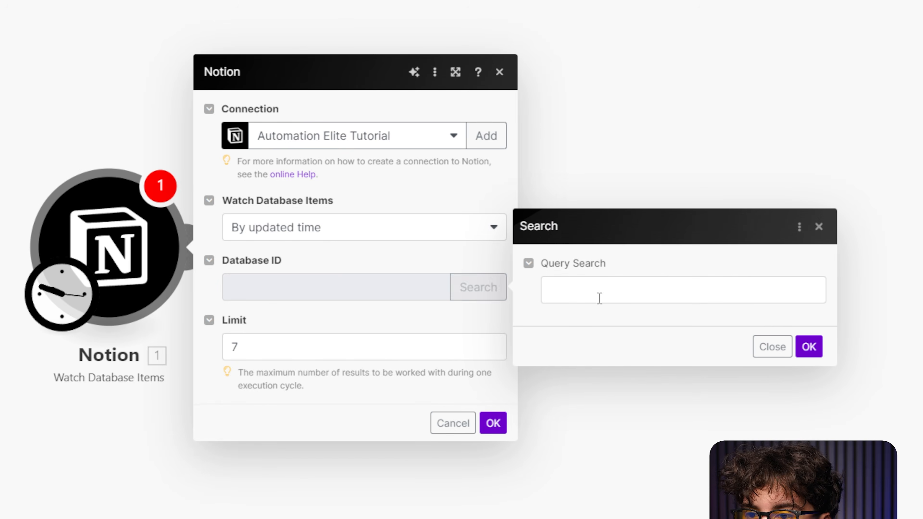
{"action": "left_click", "coordinate": [595, 295]}
{"action": "type", "text": "Social Media Posting"}
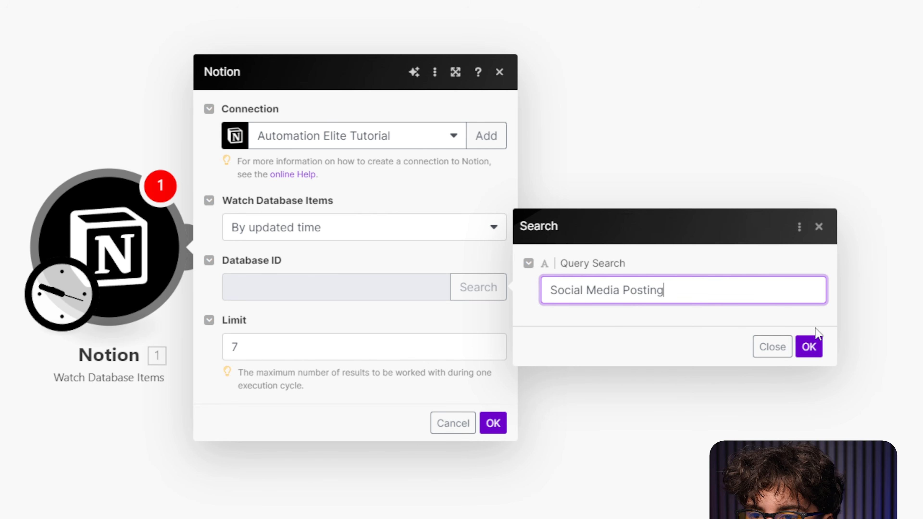
{"action": "left_click", "coordinate": [808, 346]}
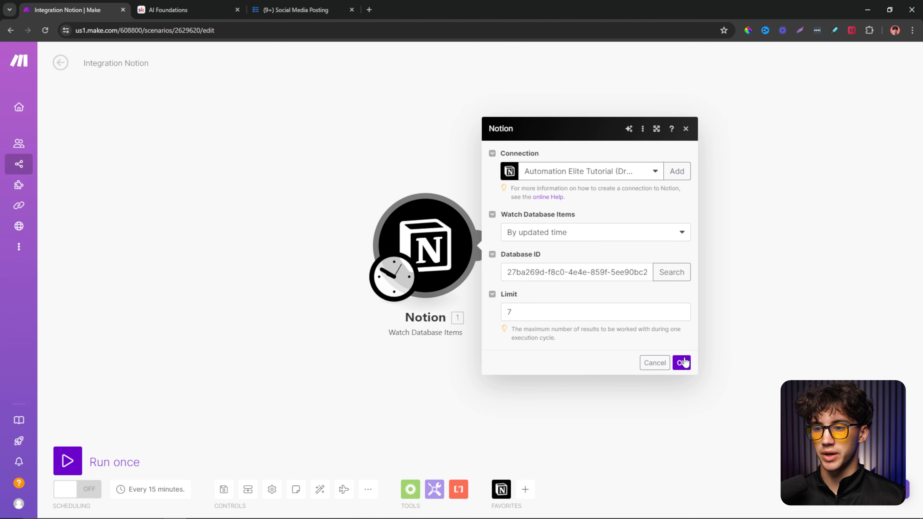
{"action": "left_click", "coordinate": [682, 363]}
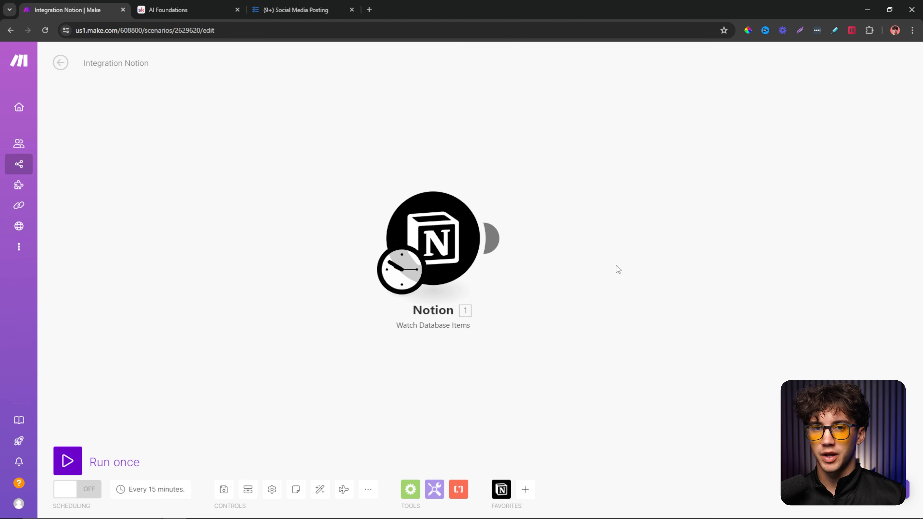
- Reopen and close the Notion trigger's settings, and save the scenario
{"action": "left_click", "coordinate": [471, 229]}
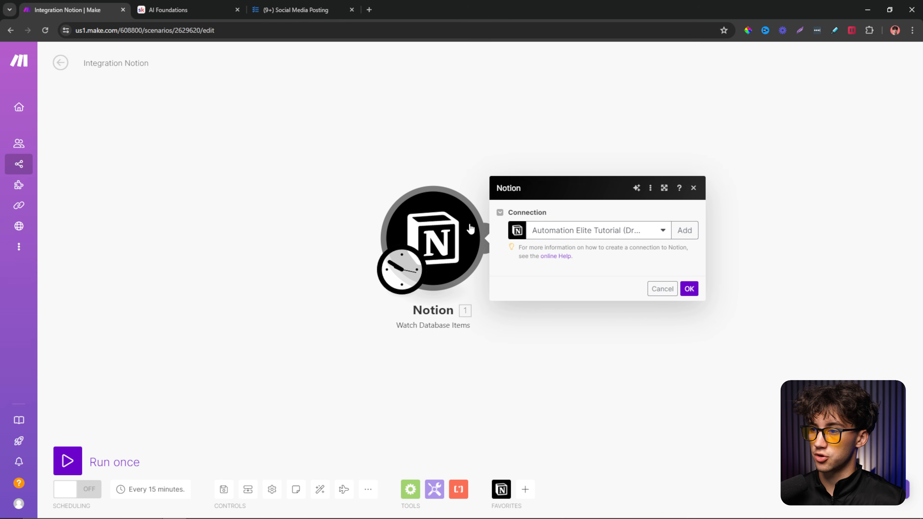
{"action": "left_click", "coordinate": [693, 121]}
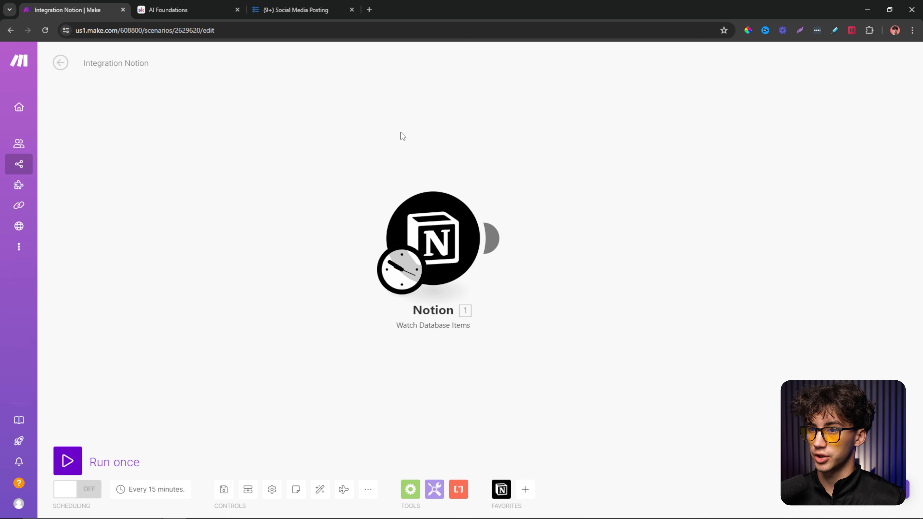
{"action": "left_click", "coordinate": [223, 495]}
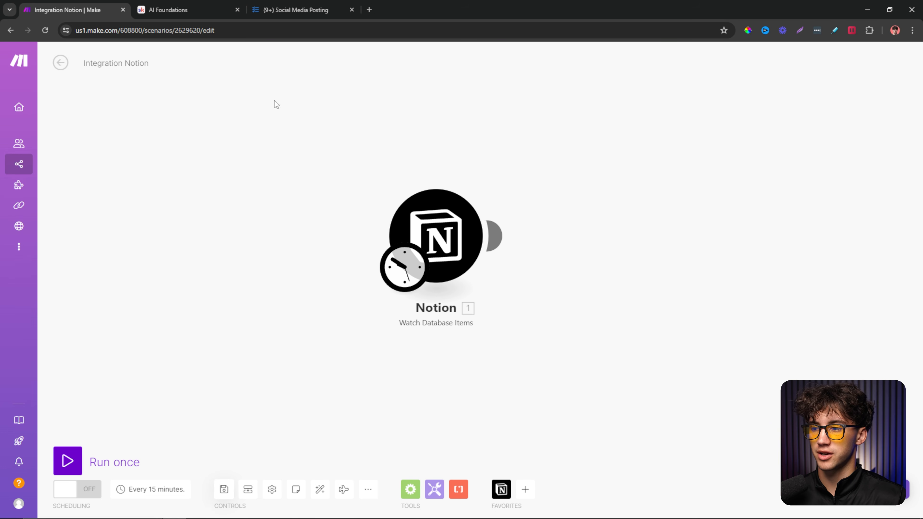
- Switch to Notion, open the Social Media Posting database from AUTOMATION ELITE and add three blank rows
{"action": "left_click", "coordinate": [271, 11]}
{"action": "left_click", "coordinate": [66, 51]}
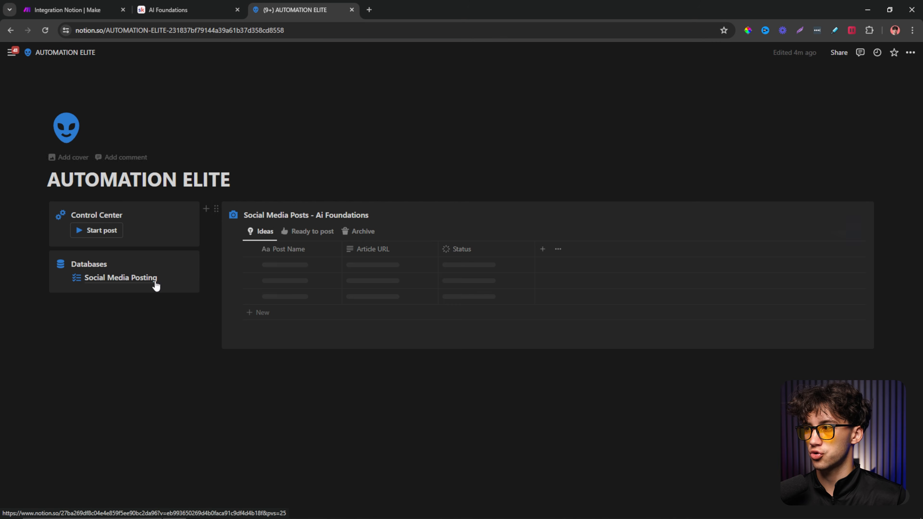
{"action": "left_click", "coordinate": [116, 285]}
{"action": "left_click", "coordinate": [59, 164]}
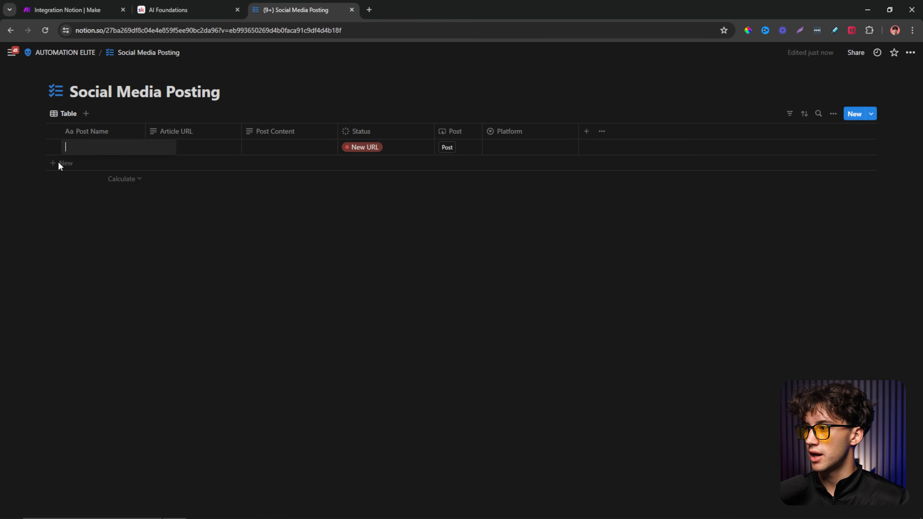
{"action": "left_click", "coordinate": [61, 164]}
{"action": "left_click", "coordinate": [60, 179]}
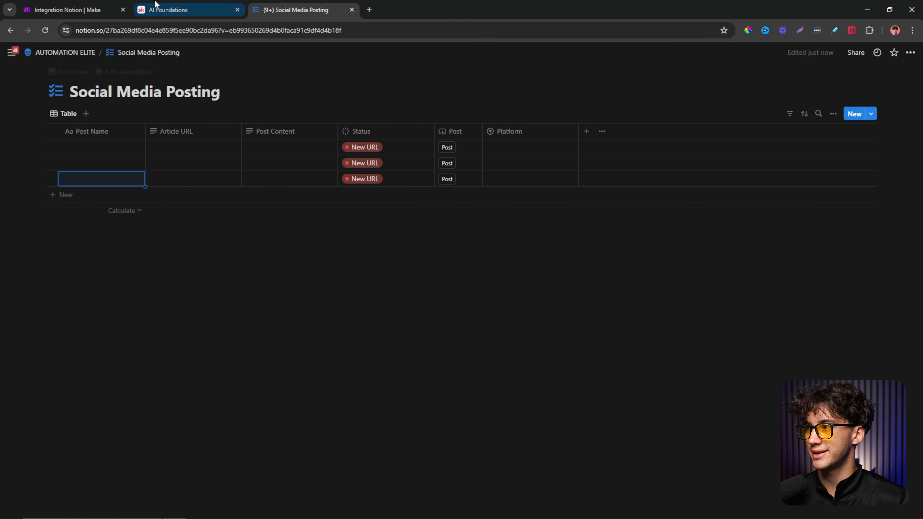
- Move the Notion page next to Make in the browser, and run the Make scenario once
{"action": "left_click", "coordinate": [68, 8]}
{"action": "left_click_drag", "start_coordinate": [291, 10], "coordinate": [187, 10]}
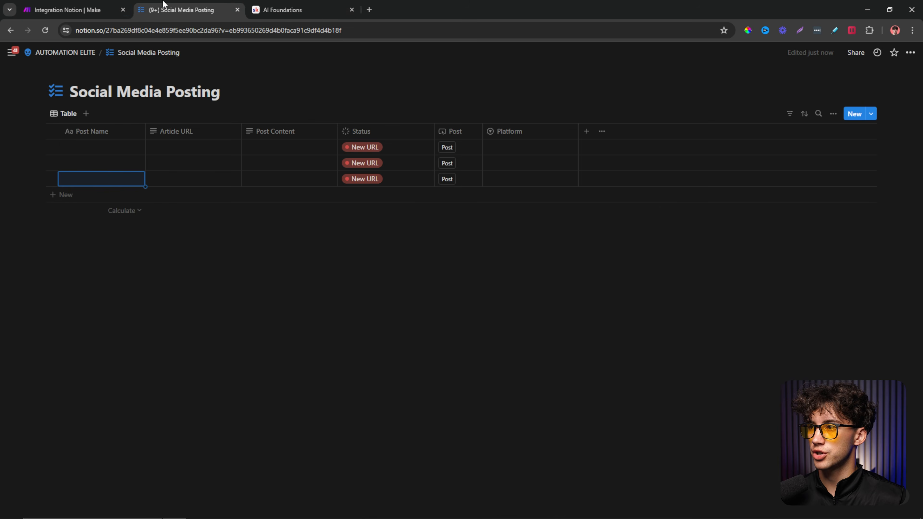
{"action": "left_click", "coordinate": [69, 8]}
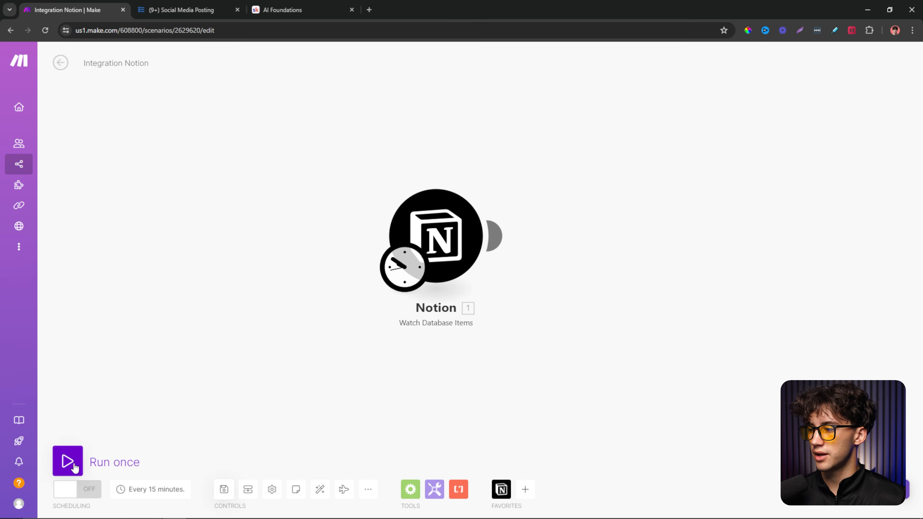
{"action": "left_click", "coordinate": [69, 462]}
- Examine the Notion module's output bundles from the run, including the properties of Bundle 3
{"action": "left_click", "coordinate": [542, 196]}
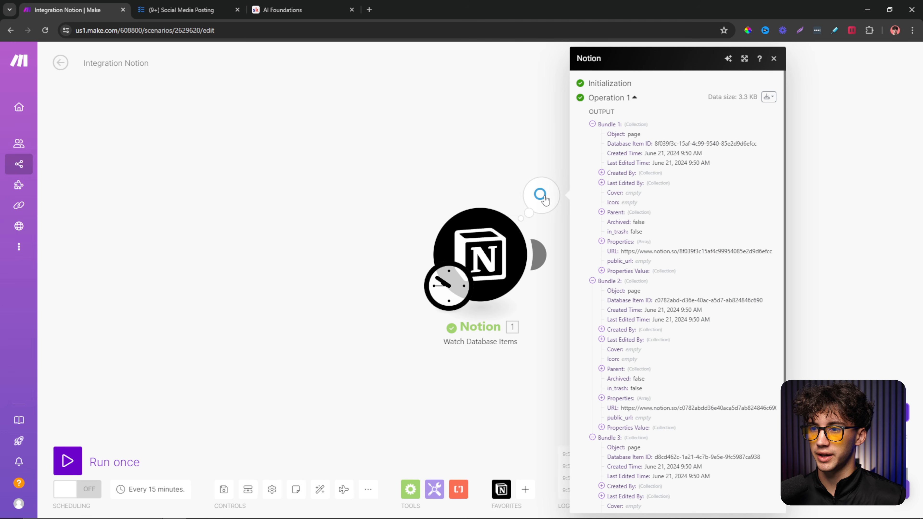
{"action": "scroll", "coordinate": [610, 138], "scroll_direction": "down", "scroll_amount": 3}
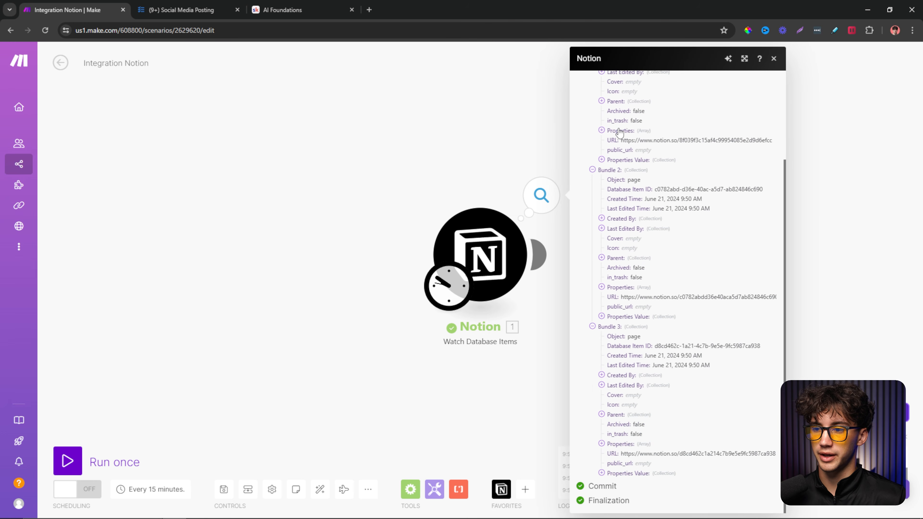
{"action": "scroll", "coordinate": [643, 137], "scroll_direction": "up", "scroll_amount": 3}
{"action": "left_click_drag", "start_coordinate": [608, 125], "coordinate": [598, 125]}
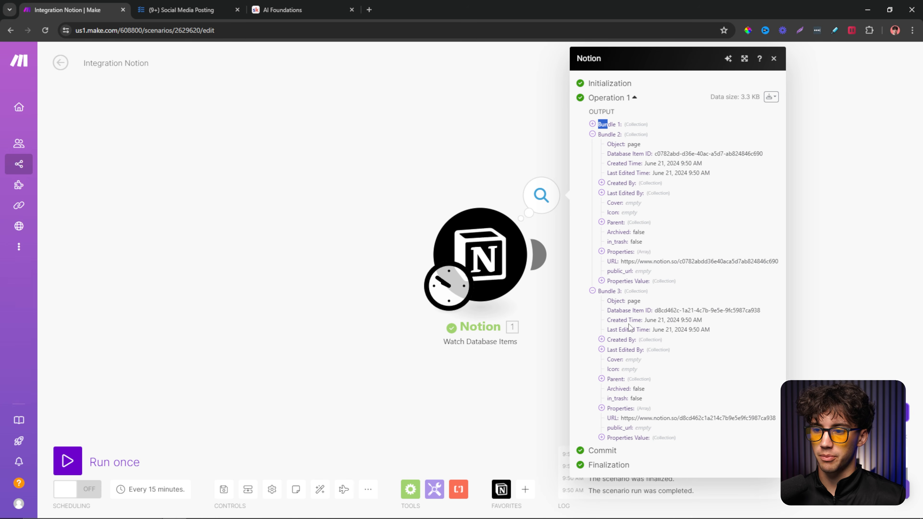
{"action": "left_click", "coordinate": [602, 408]}
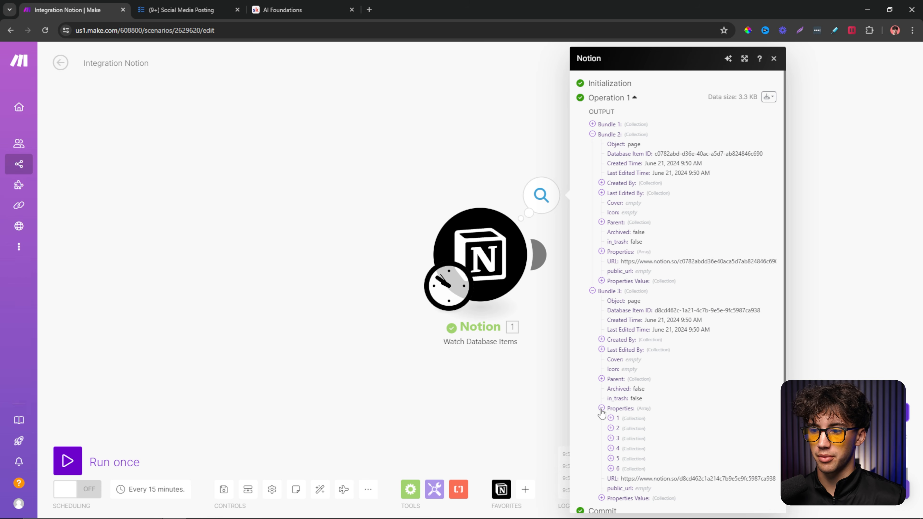
{"action": "left_click", "coordinate": [611, 429]}
{"action": "left_click", "coordinate": [610, 429]}
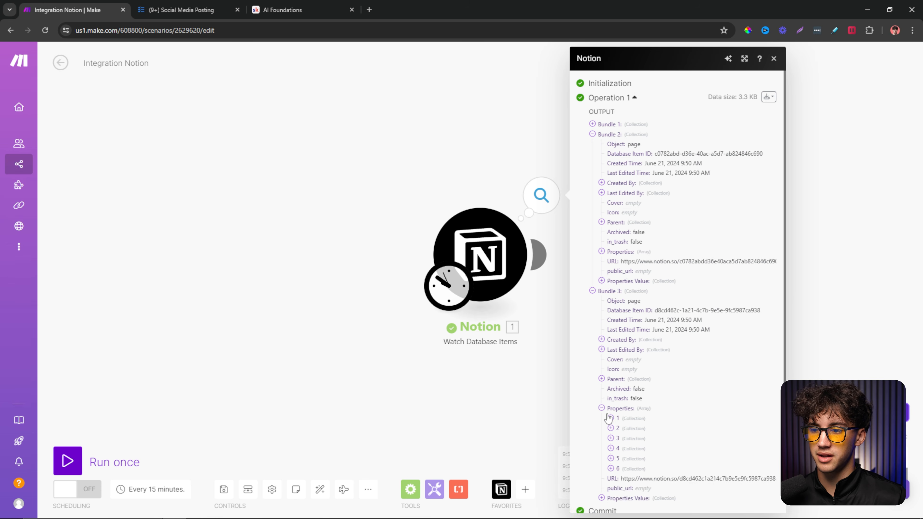
{"action": "left_click", "coordinate": [798, 168]}
{"action": "scroll", "coordinate": [596, 246], "scroll_direction": "down", "scroll_amount": 2}
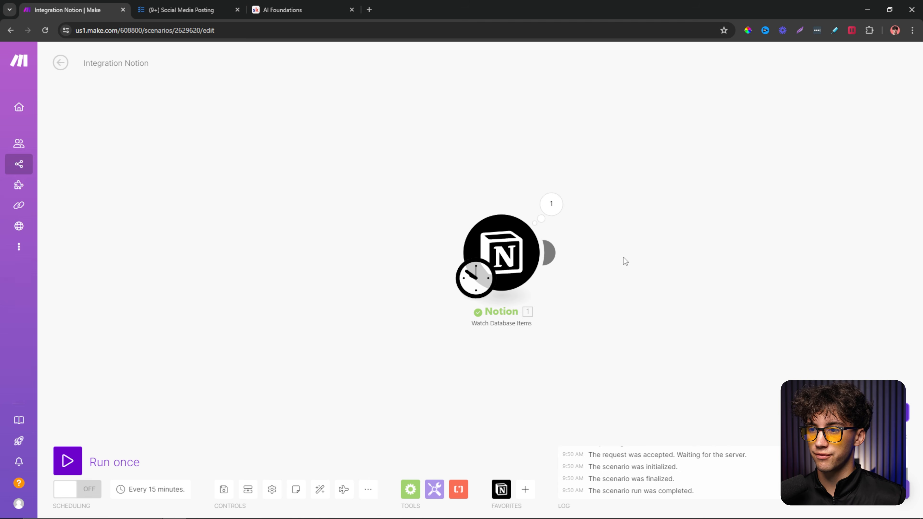
- Review the Notion trigger's settings, and check the data size of Operation 1 in its run output
{"action": "left_click_drag", "start_coordinate": [622, 255], "coordinate": [569, 257]}
{"action": "left_click", "coordinate": [469, 255]}
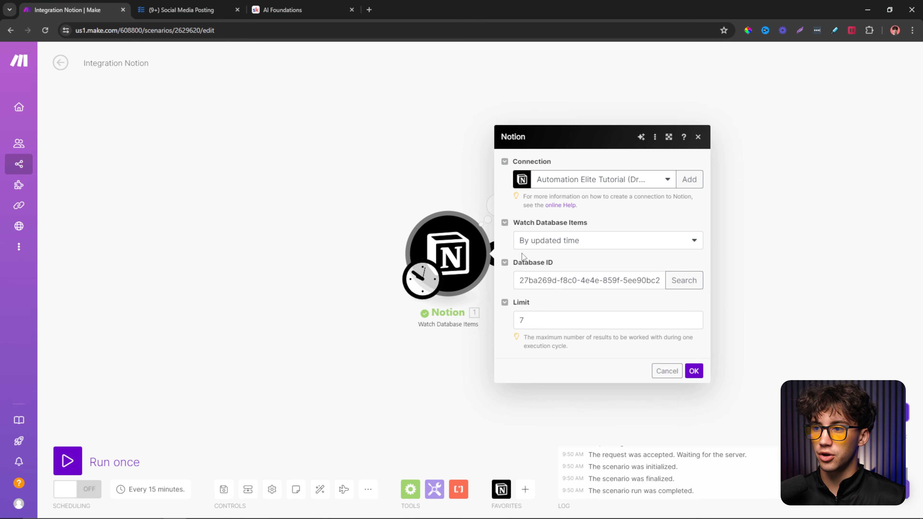
{"action": "left_click", "coordinate": [698, 137]}
{"action": "left_click", "coordinate": [498, 206]}
{"action": "left_click", "coordinate": [558, 98]}
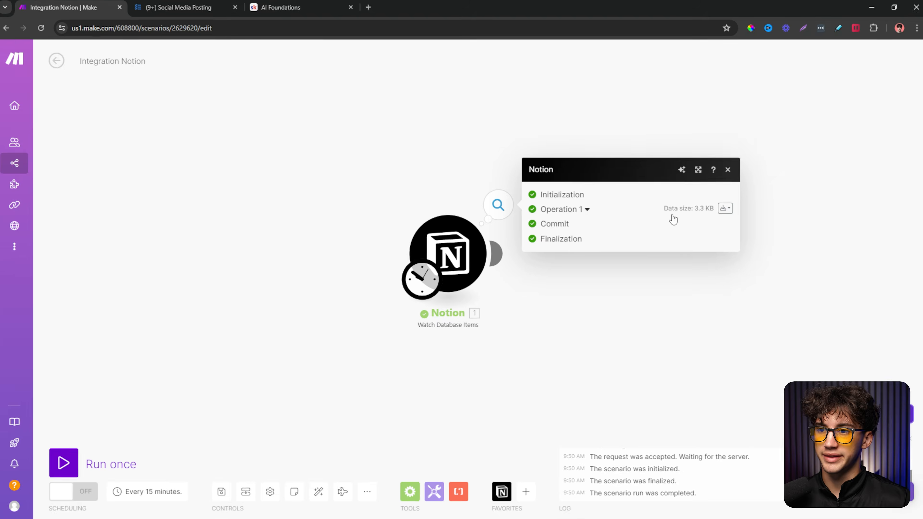
{"action": "left_click_drag", "start_coordinate": [662, 209], "coordinate": [695, 209]}
{"action": "left_click_drag", "start_coordinate": [801, 185], "coordinate": [833, 186]}
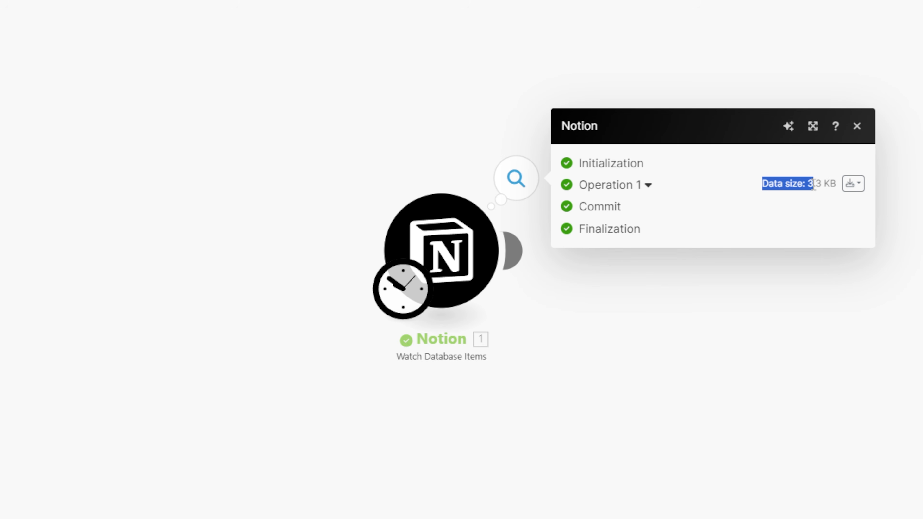
- Close the run output and add a Perplexity AI Create a Chat Completion module after the Notion trigger
{"action": "left_click", "coordinate": [817, 186]}
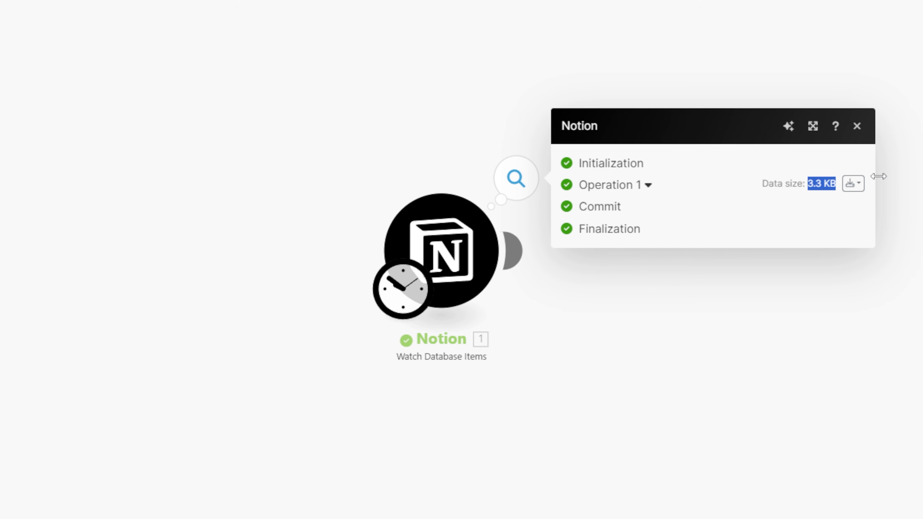
{"action": "left_click", "coordinate": [916, 178]}
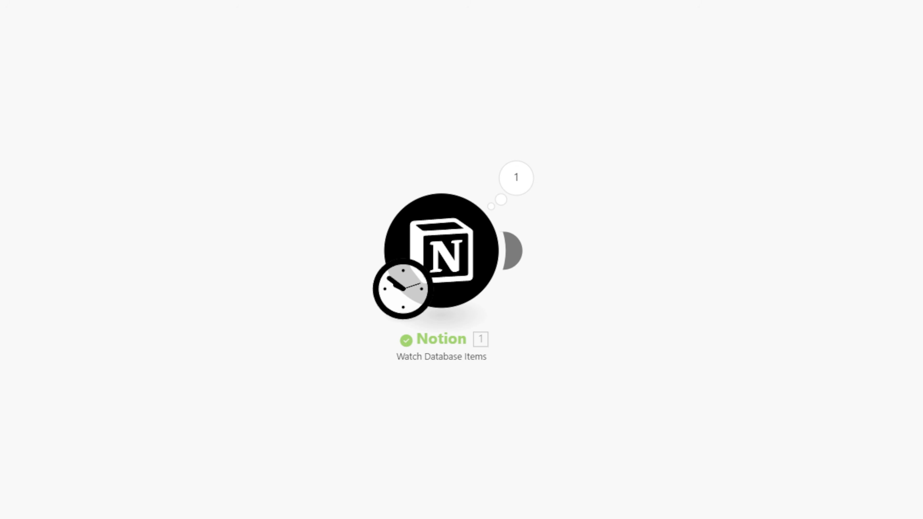
{"action": "left_click_drag", "start_coordinate": [626, 235], "coordinate": [467, 239]}
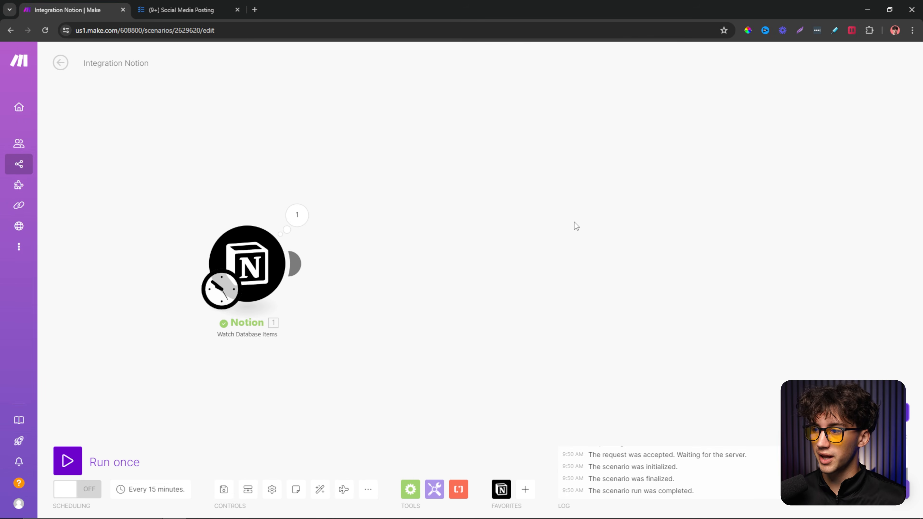
{"action": "left_click", "coordinate": [298, 264]}
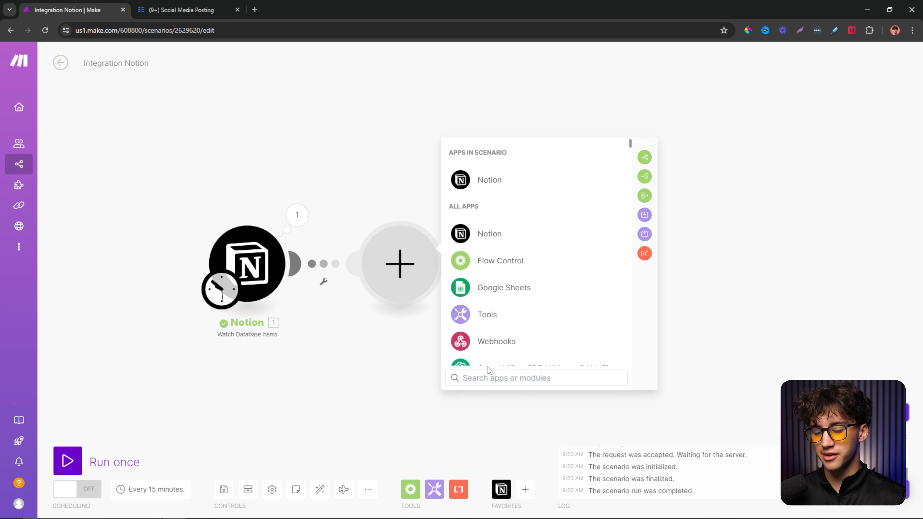
{"action": "type", "text": "perpl"}
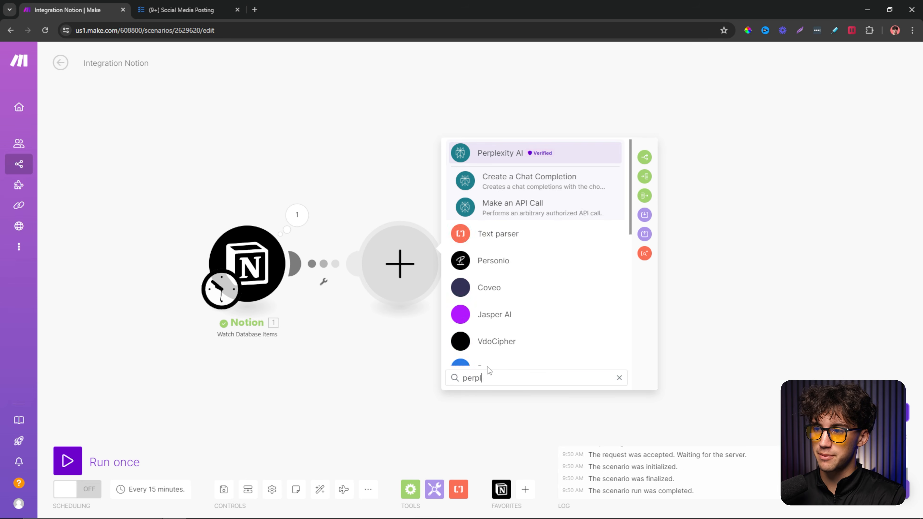
{"action": "type", "text": "e"}
{"action": "left_click", "coordinate": [497, 152]}
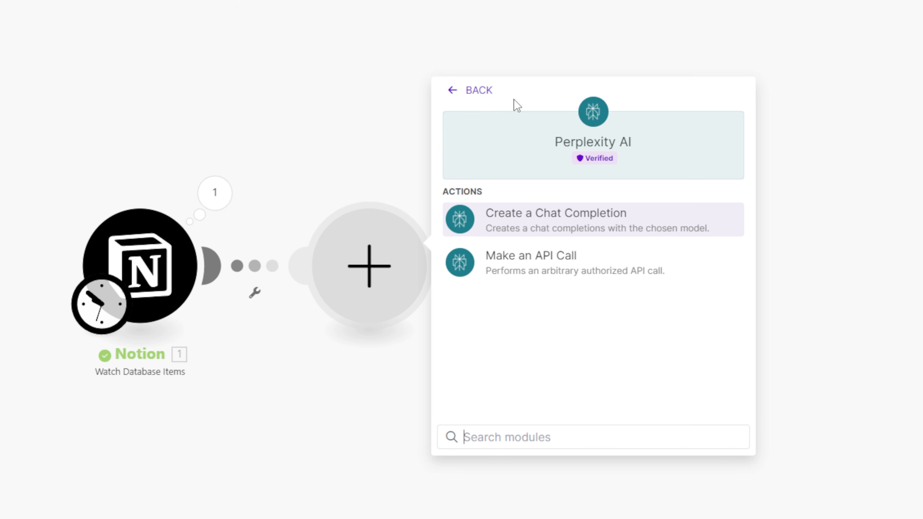
{"action": "left_click", "coordinate": [583, 225]}
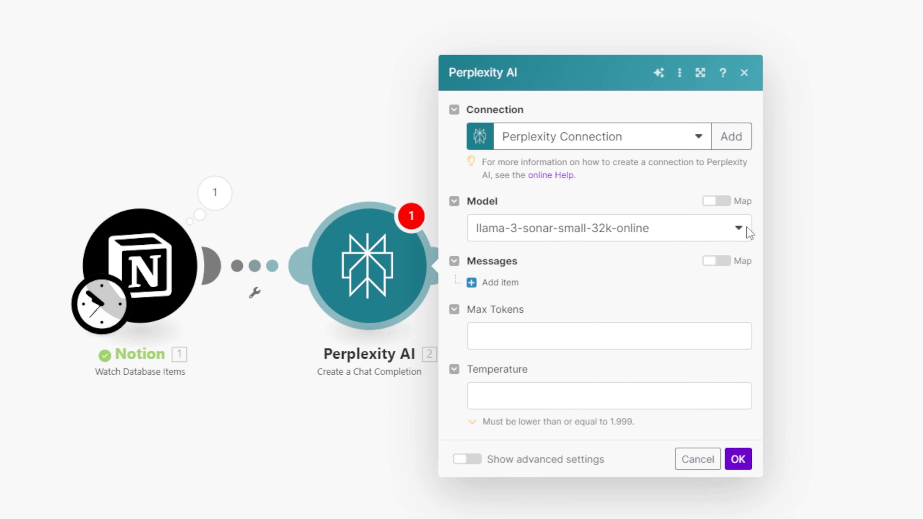
- Set the Perplexity AI model to mixtral-8x7b-instruct and add a message item with the User role
{"action": "left_click", "coordinate": [599, 232]}
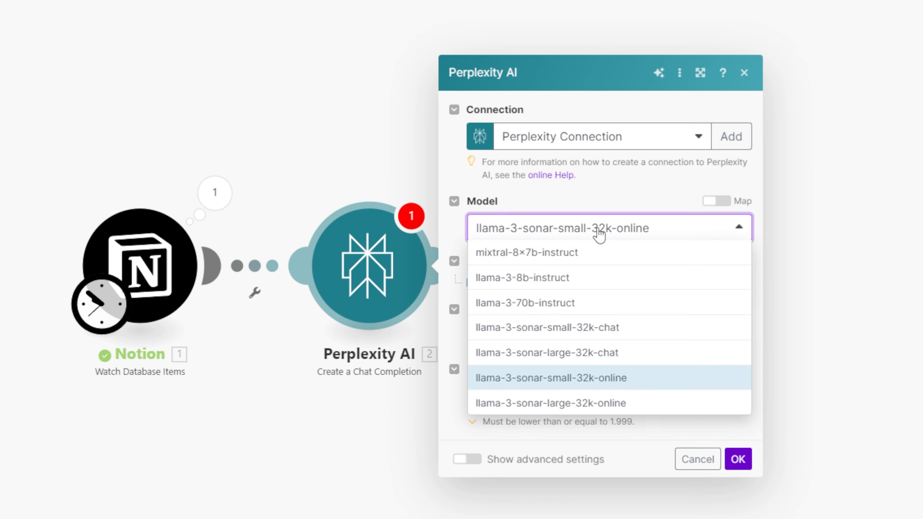
{"action": "left_click", "coordinate": [566, 259]}
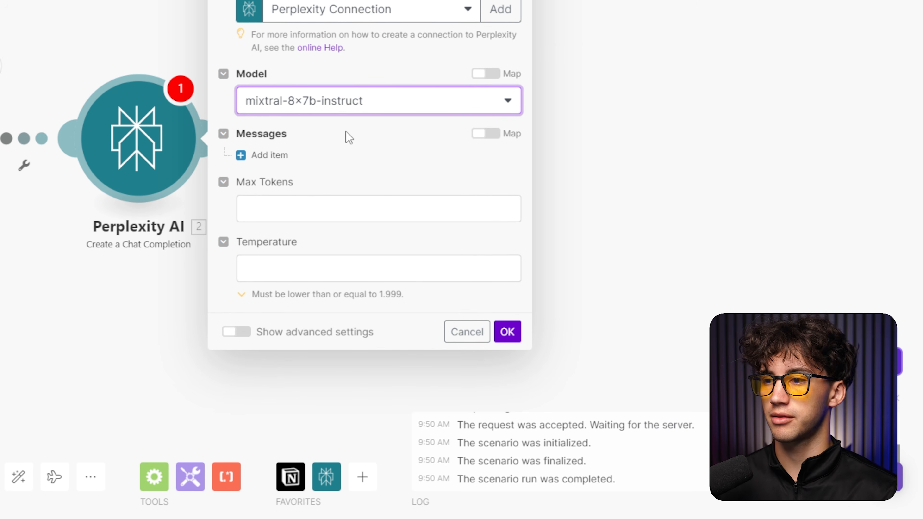
{"action": "left_click", "coordinate": [251, 160]}
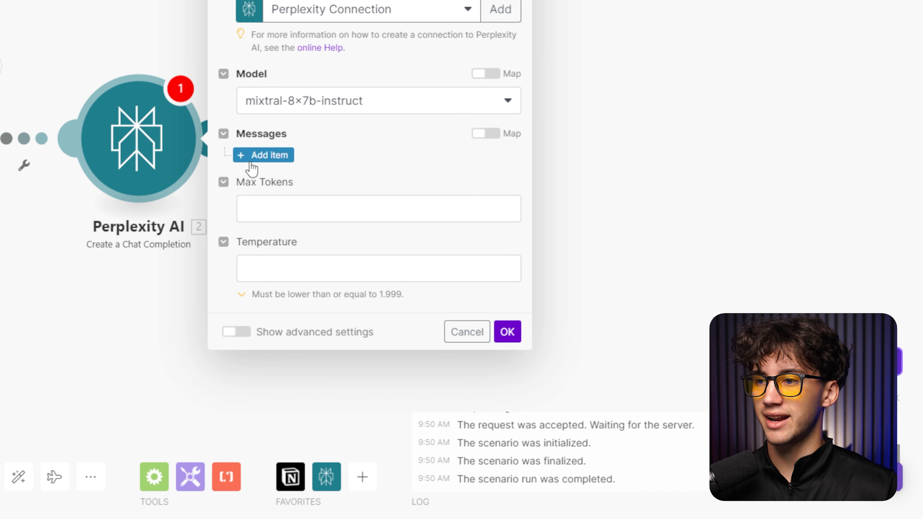
{"action": "left_click", "coordinate": [252, 160]}
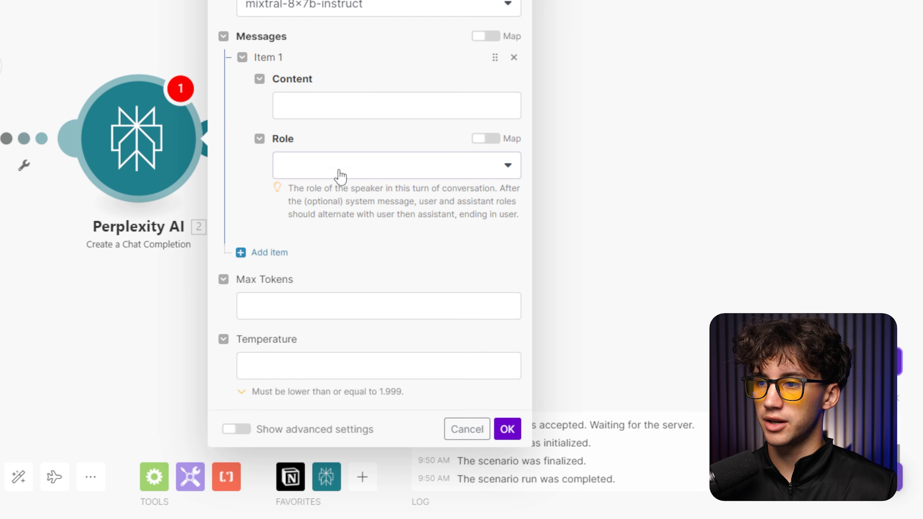
{"action": "left_click", "coordinate": [340, 175]}
{"action": "left_click", "coordinate": [300, 196]}
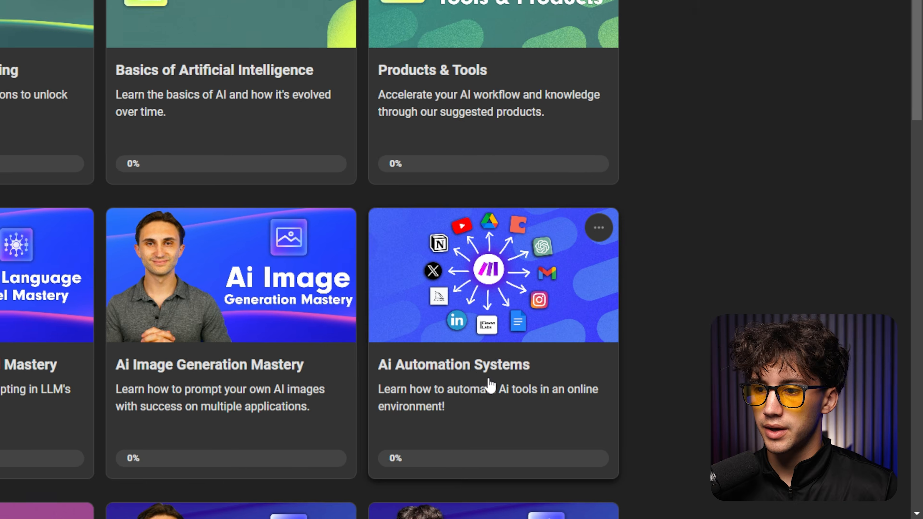
- In Skool's Ai Automation Systems course, open lesson 03 - Summarizing content with Perplexity and copy the URL summary prompt
{"action": "left_click", "coordinate": [491, 385]}
{"action": "scroll", "coordinate": [218, 335], "scroll_direction": "down", "scroll_amount": 2}
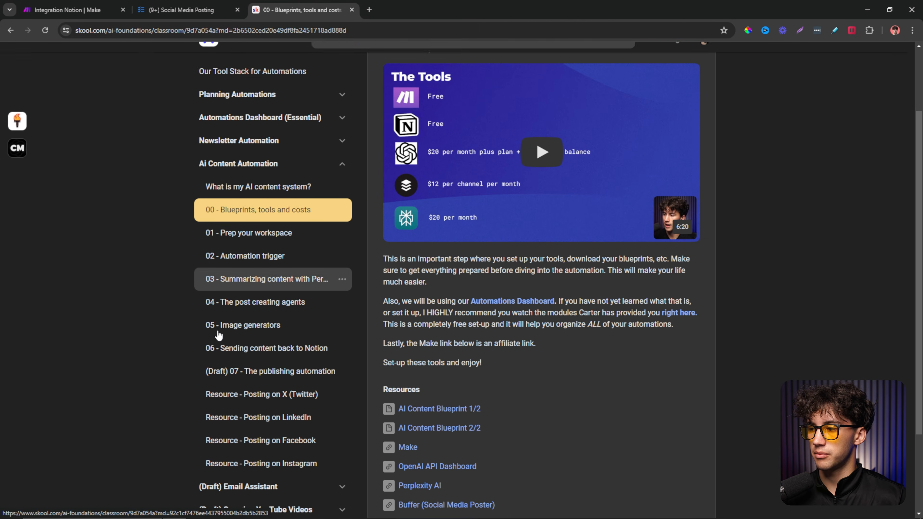
{"action": "left_click", "coordinate": [250, 280]}
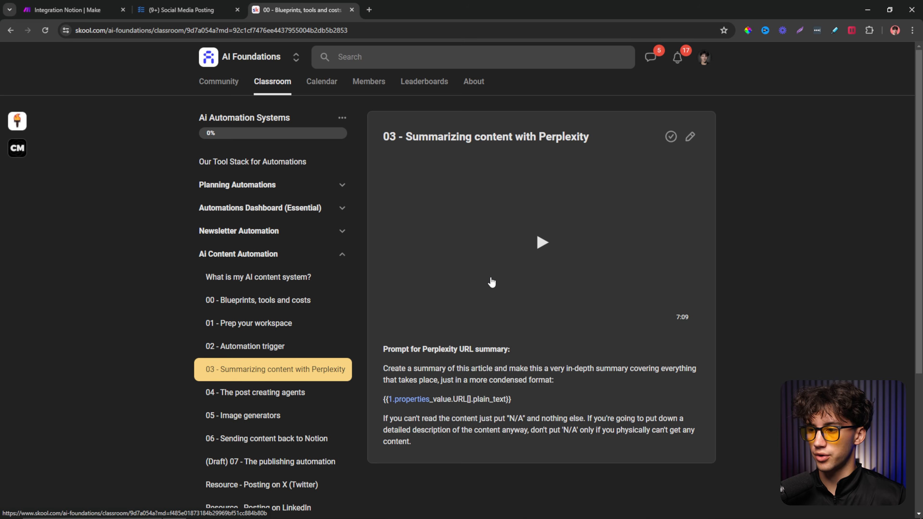
{"action": "scroll", "coordinate": [412, 391], "scroll_direction": "down", "scroll_amount": 2}
{"action": "left_click_drag", "start_coordinate": [411, 394], "coordinate": [385, 330]}
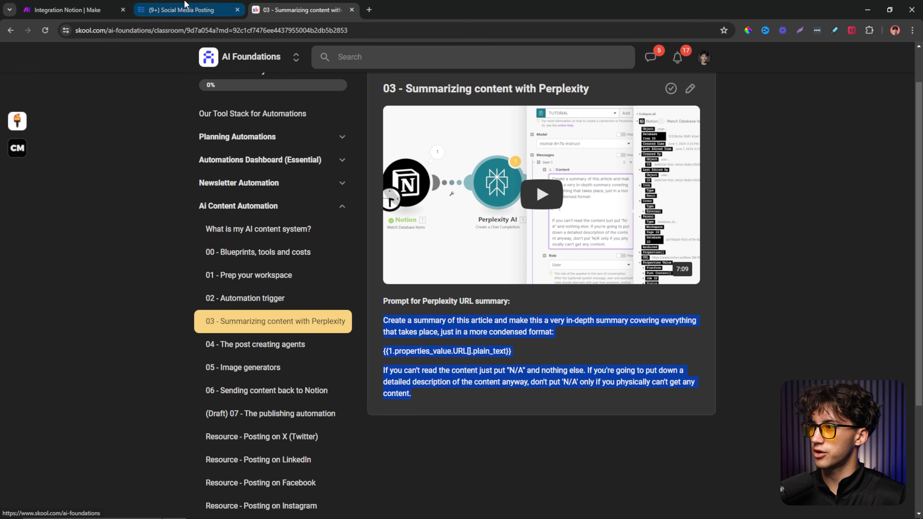
- Switch to Make, paste the summary prompt as the message content, and separate the property placeholder with blank lines
{"action": "left_click", "coordinate": [67, 10]}
{"action": "left_click", "coordinate": [510, 244]}
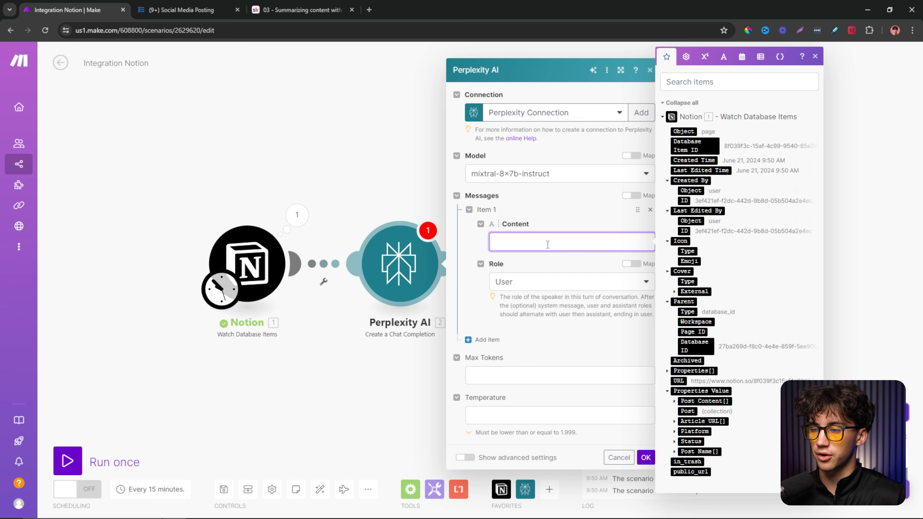
{"action": "key", "text": "ctrl+v"}
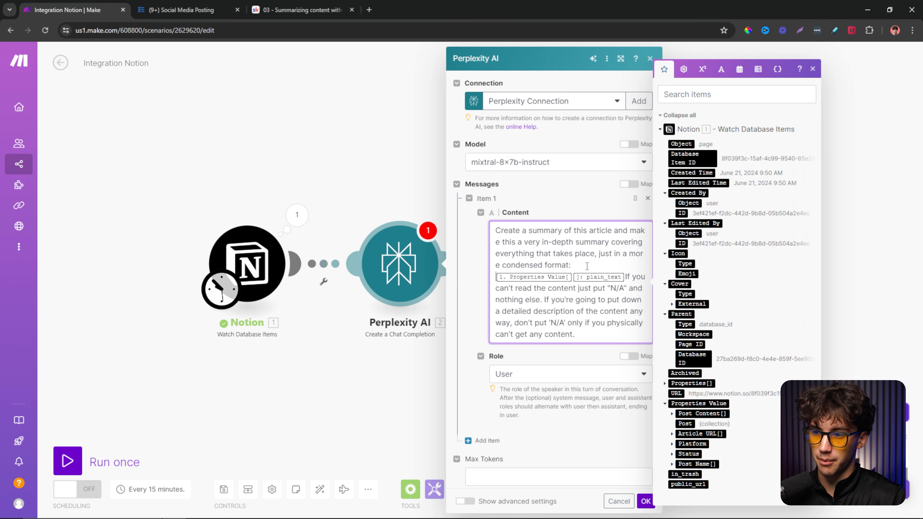
{"action": "key", "text": "Return"}
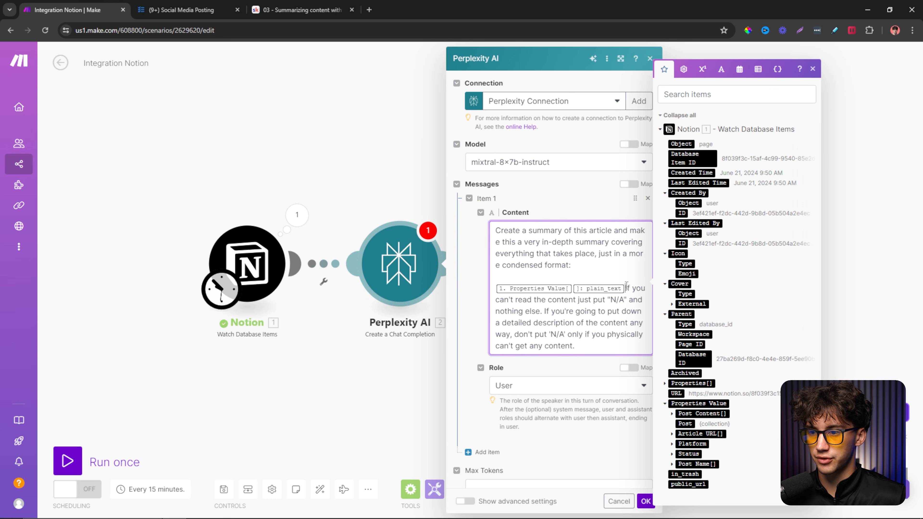
{"action": "left_click", "coordinate": [626, 288]}
{"action": "key", "text": "Return"}
{"action": "key", "text": "Return"}
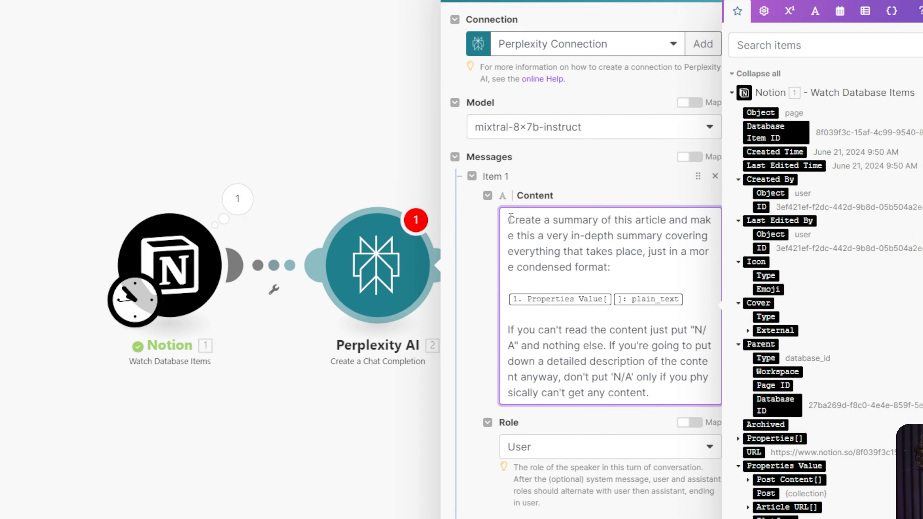
- Review the prompt's summary instruction and delete the pasted Properties Value plain_text placeholder from the message content
{"action": "left_click_drag", "start_coordinate": [495, 230], "coordinate": [642, 237]}
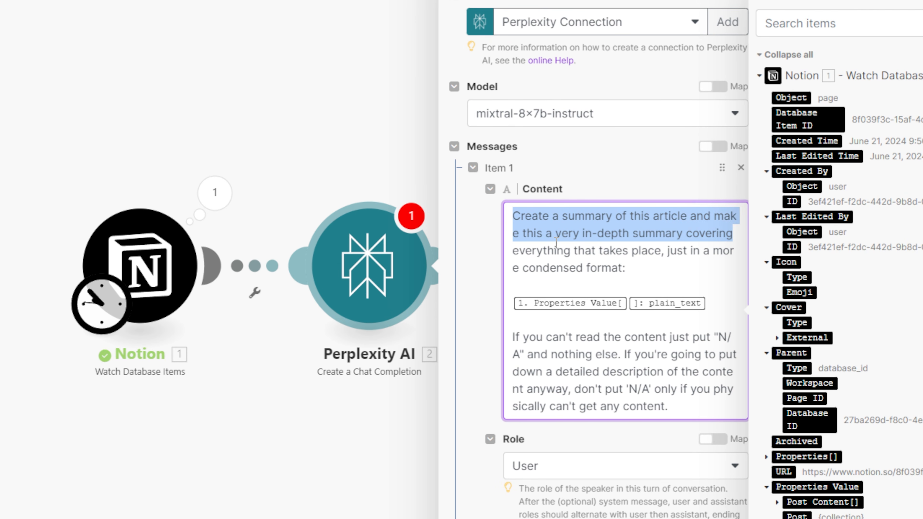
{"action": "left_click_drag", "start_coordinate": [580, 234], "coordinate": [711, 236]}
{"action": "left_click_drag", "start_coordinate": [518, 251], "coordinate": [573, 259]}
{"action": "left_click", "coordinate": [631, 262]}
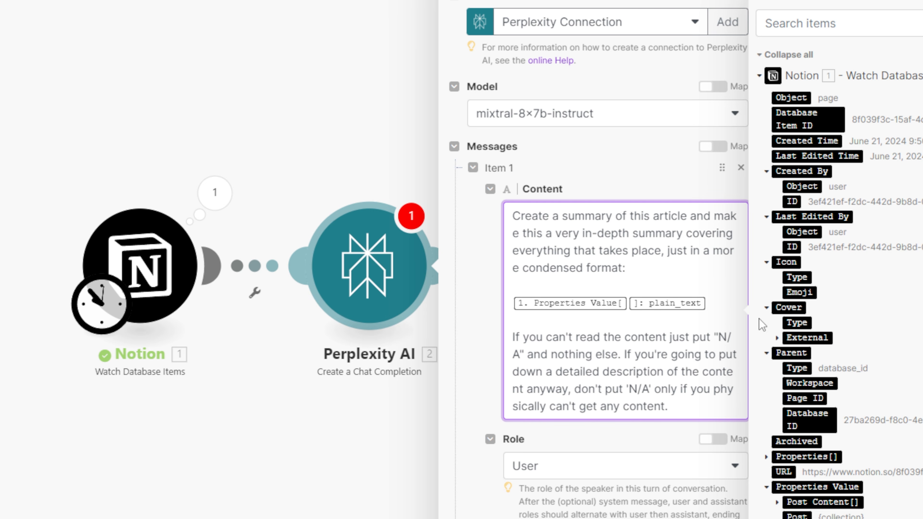
{"action": "key", "text": "BackSpace"}
{"action": "key", "text": "BackSpace"}
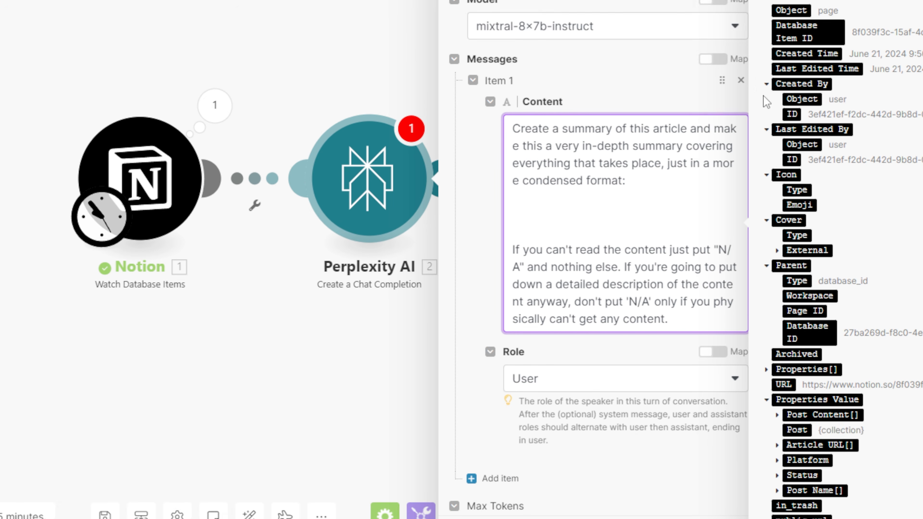
- Map the Notion Article URL's Plain Text value between the two prompt paragraphs, with one blank line on each side
{"action": "left_click", "coordinate": [767, 172]}
{"action": "left_click", "coordinate": [767, 79]}
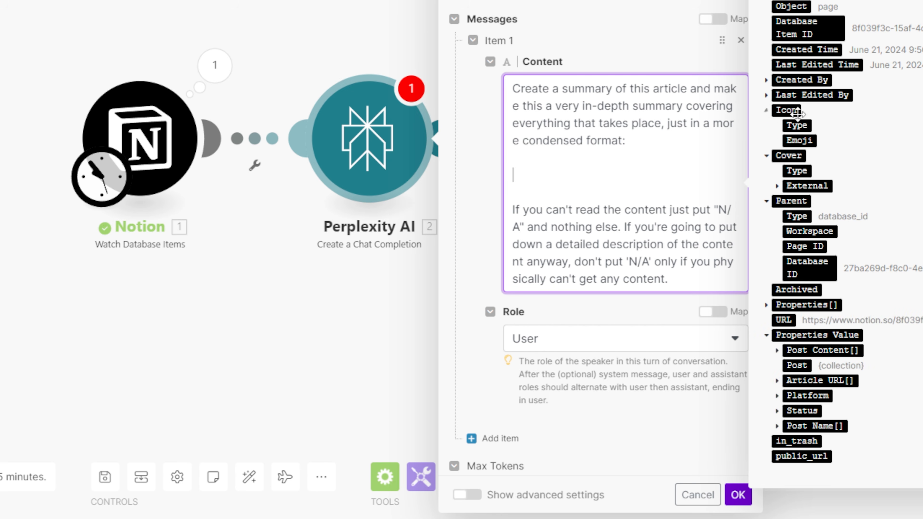
{"action": "left_click", "coordinate": [766, 110]}
{"action": "left_click", "coordinate": [767, 141]}
{"action": "left_click", "coordinate": [766, 141]}
{"action": "left_click", "coordinate": [767, 126]}
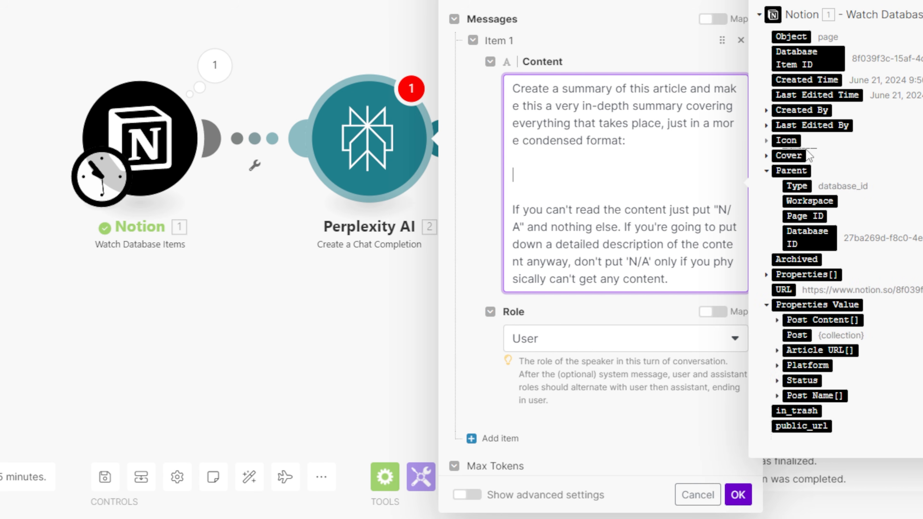
{"action": "left_click", "coordinate": [768, 173]}
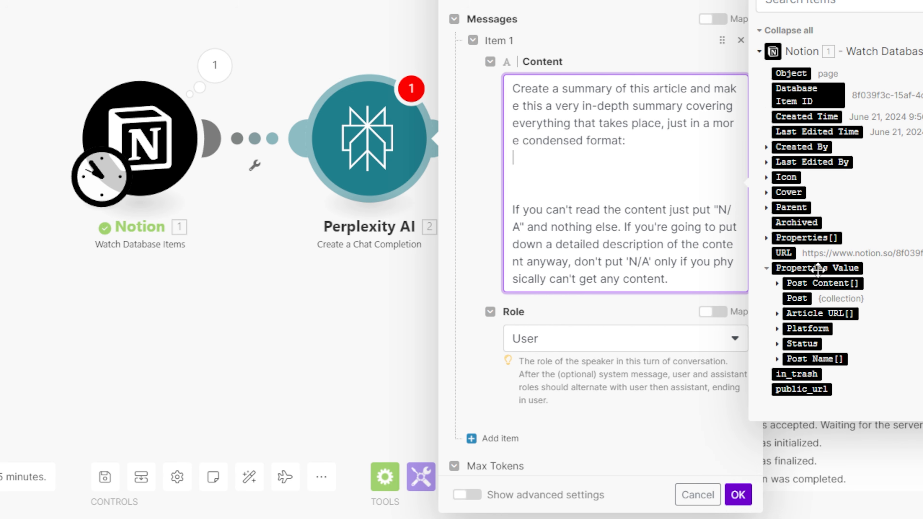
{"action": "left_click", "coordinate": [777, 314]}
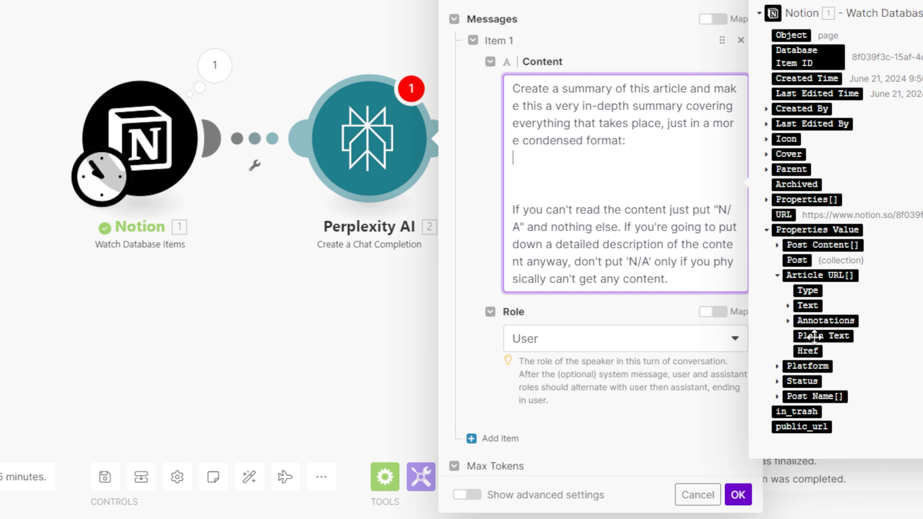
{"action": "left_click", "coordinate": [822, 336]}
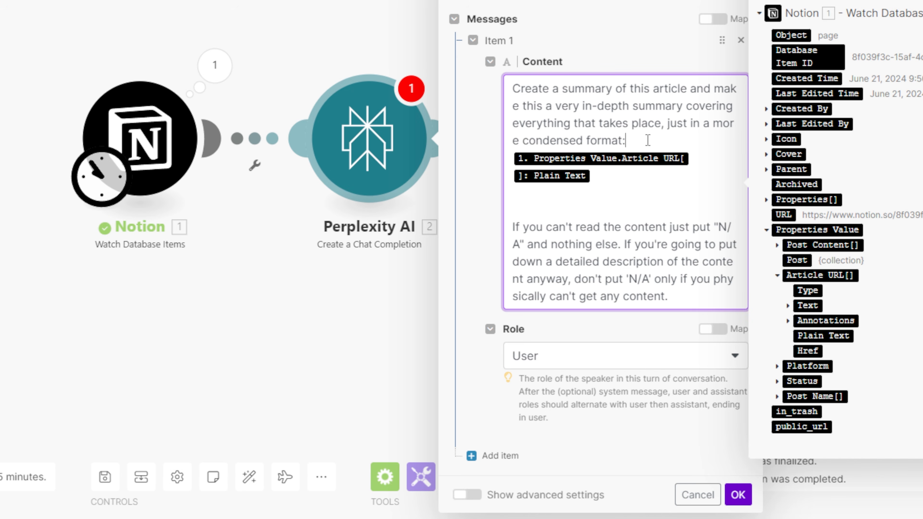
{"action": "key", "text": "Return"}
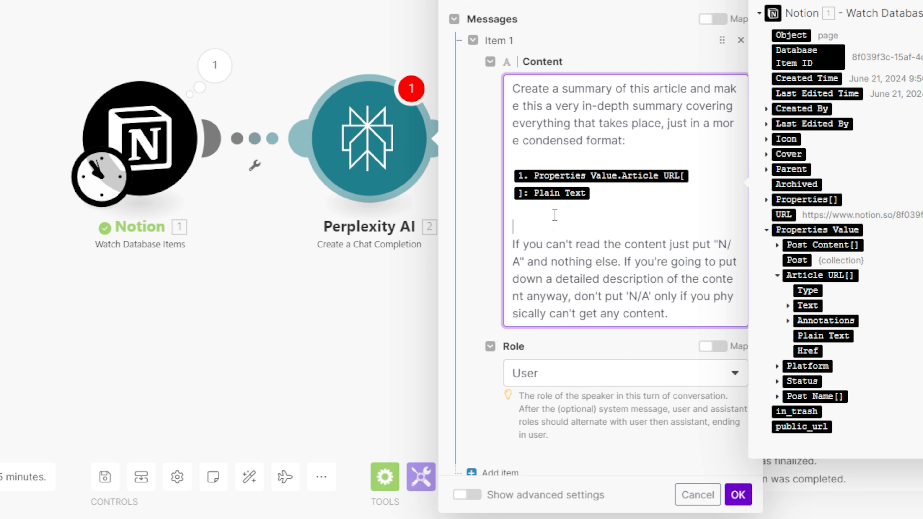
{"action": "key", "text": "BackSpace"}
- Review the prompt's "N/A" fallback instruction and save the Perplexity AI module settings
{"action": "left_click_drag", "start_coordinate": [513, 228], "coordinate": [669, 297]}
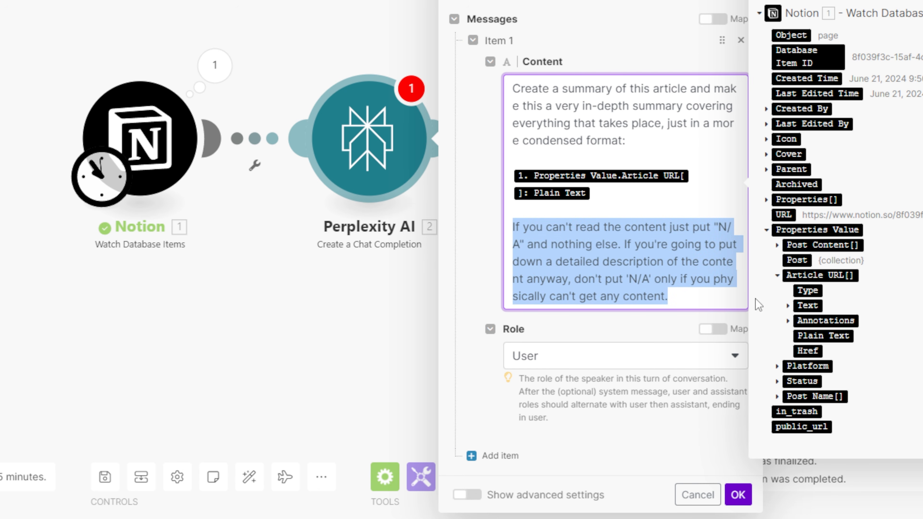
{"action": "left_click", "coordinate": [696, 301]}
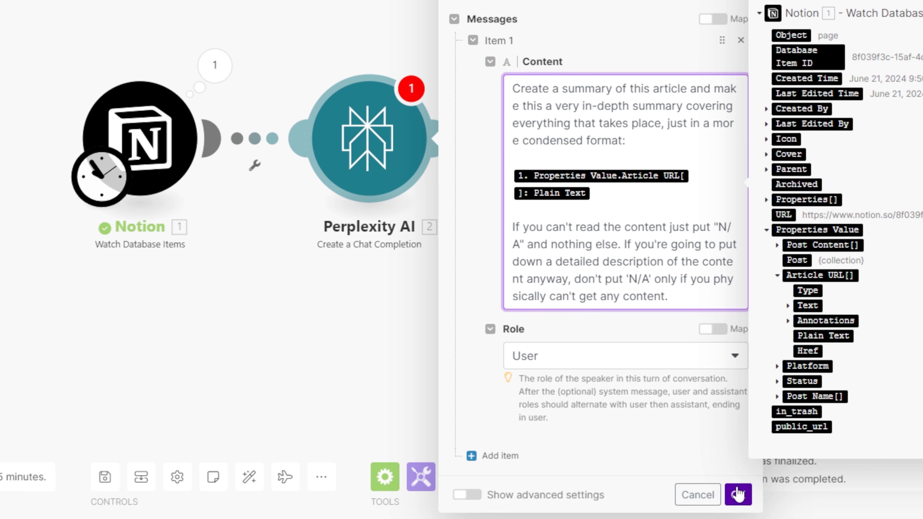
{"action": "scroll", "coordinate": [698, 427], "scroll_direction": "down", "scroll_amount": 3}
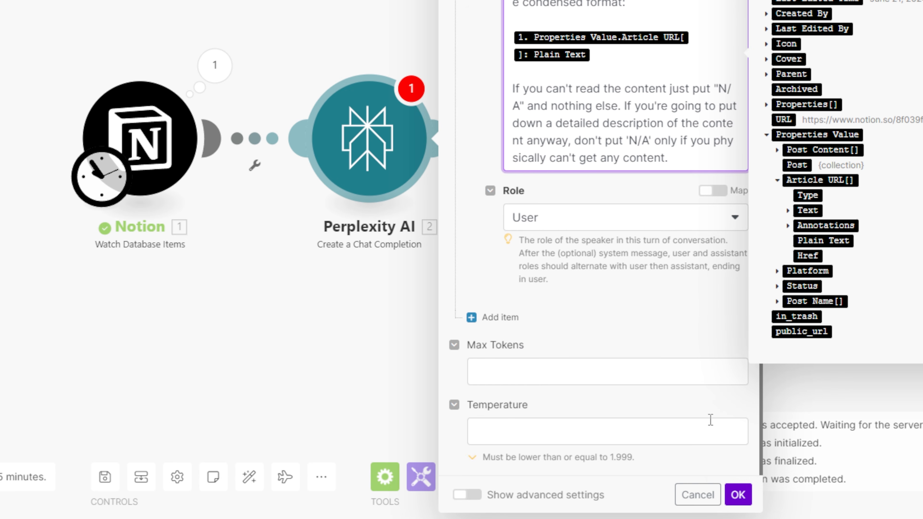
{"action": "left_click", "coordinate": [738, 495]}
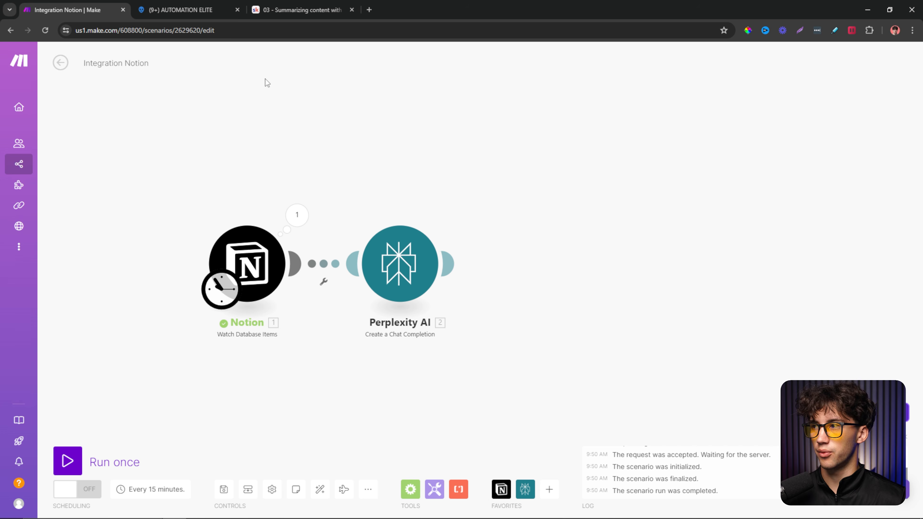
- Open the AI News article on the 'safe superintelligence' startup, copy its URL, and switch to the AUTOMATION ELITE page in Notion
{"action": "left_click", "coordinate": [370, 10]}
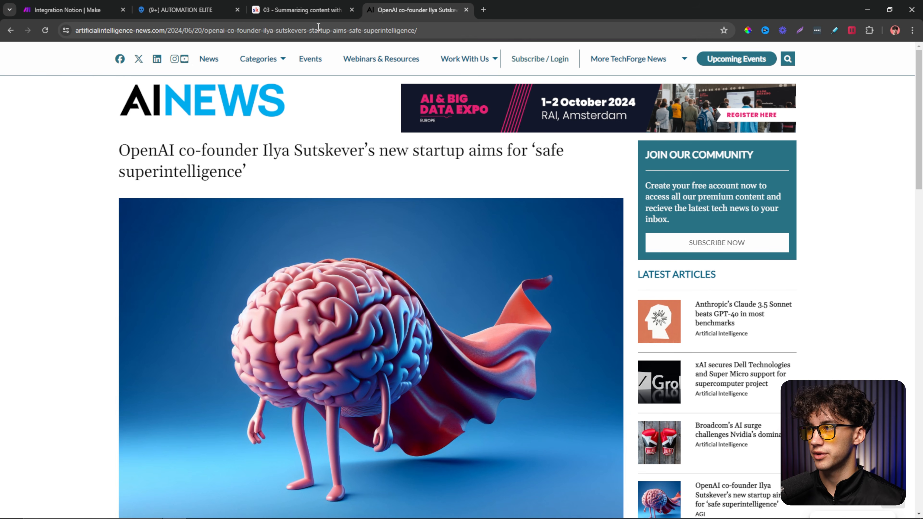
{"action": "left_click", "coordinate": [281, 30]}
{"action": "key", "text": "ctrl+c"}
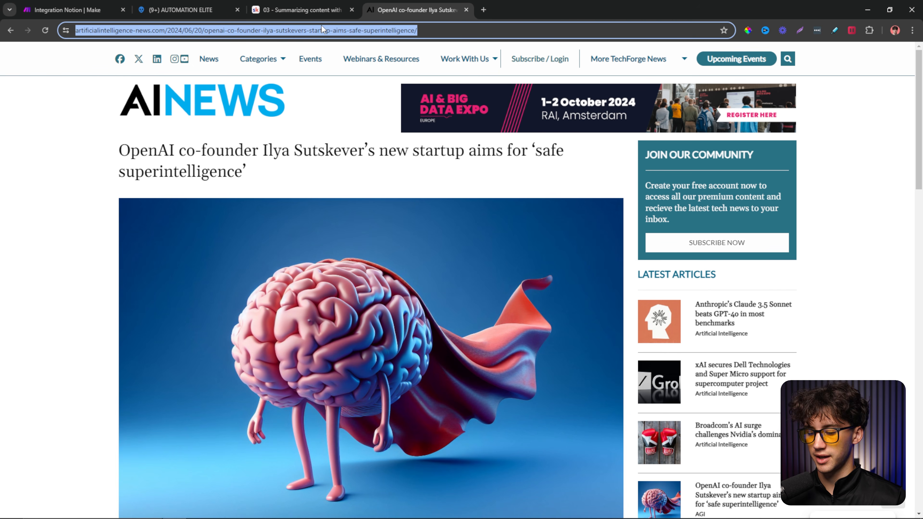
{"action": "left_click", "coordinate": [180, 10]}
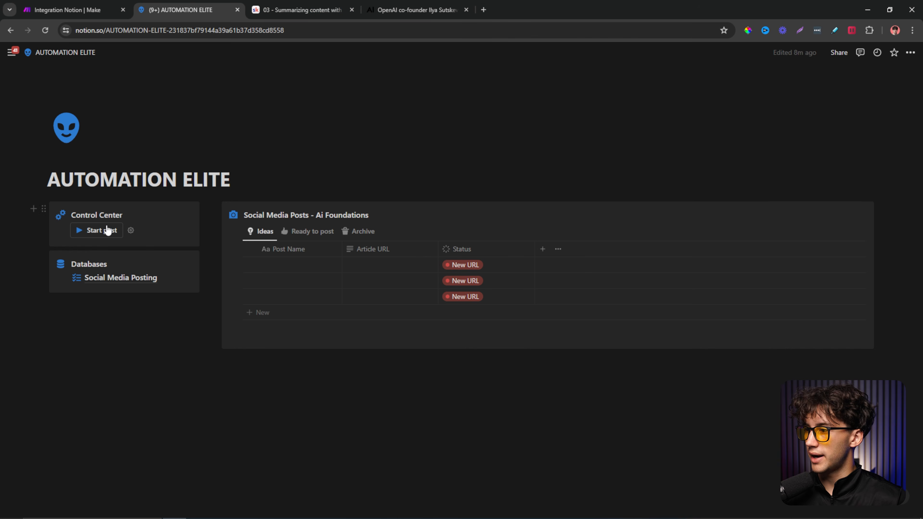
- Start a new social media post, paste the copied article link as its Article URL, and close the post page
{"action": "left_click", "coordinate": [96, 231]}
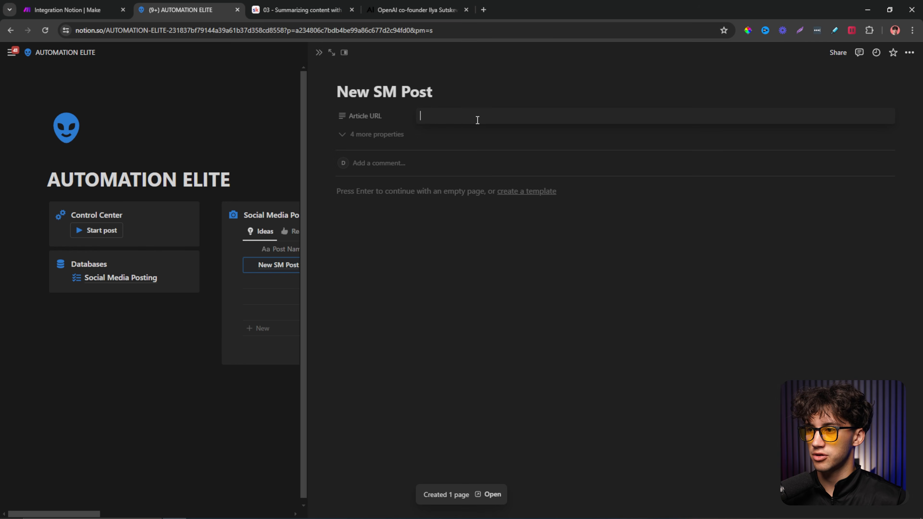
{"action": "key", "text": "ctrl+v"}
{"action": "left_click", "coordinate": [649, 91]}
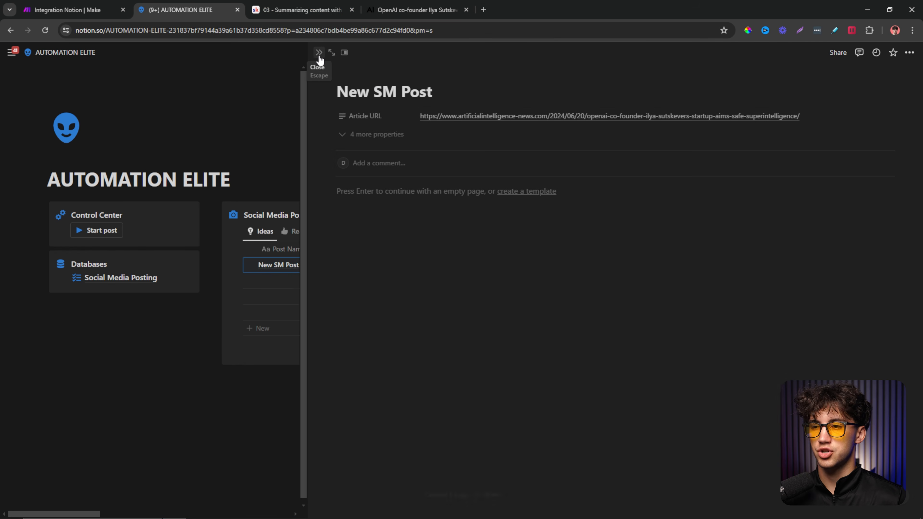
{"action": "left_click", "coordinate": [318, 54]}
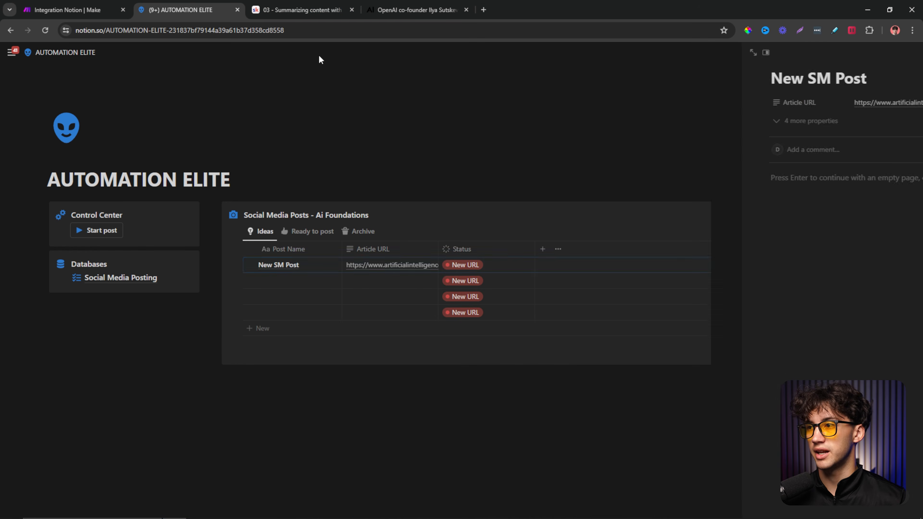
- Switch to the Integration Notion scenario in Make, run it once, and close the Notion module's output
{"action": "left_click", "coordinate": [65, 10]}
{"action": "left_click_drag", "start_coordinate": [147, 301], "coordinate": [197, 290]}
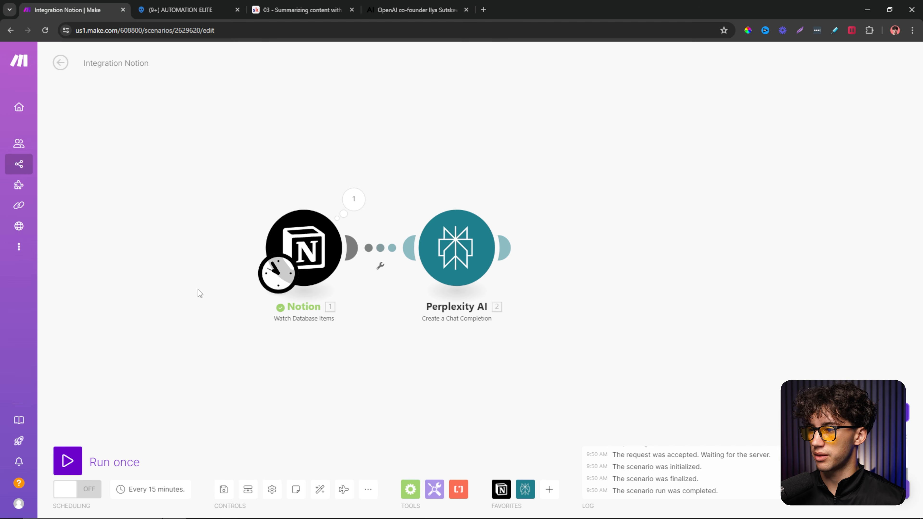
{"action": "left_click", "coordinate": [73, 461]}
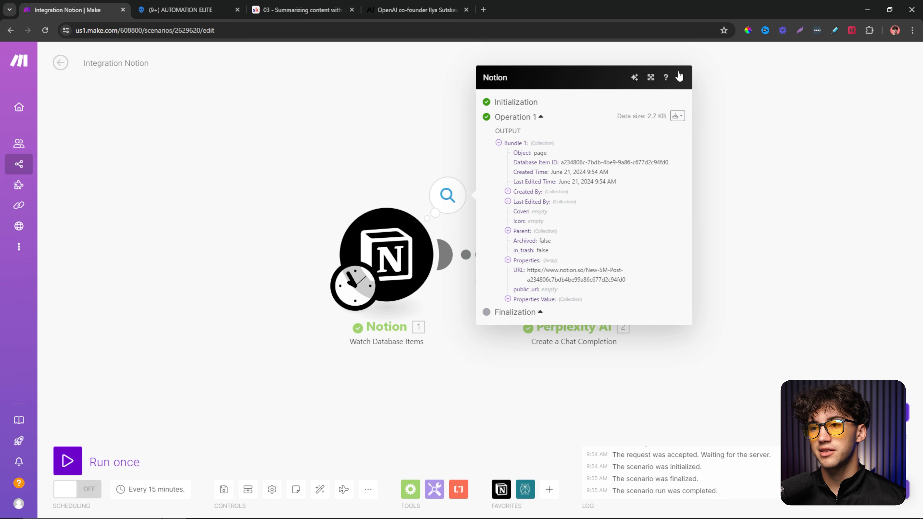
{"action": "left_click", "coordinate": [679, 77]}
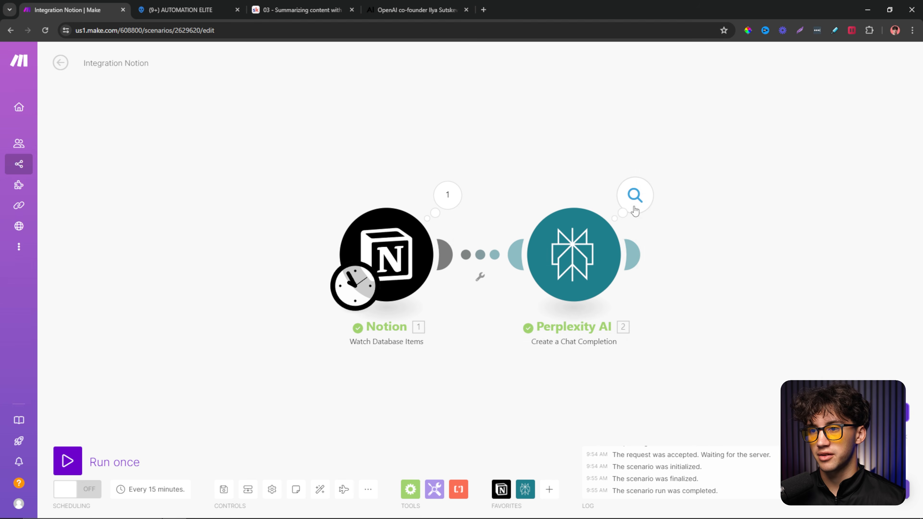
- Examine the Perplexity AI module's output, expanding Choices down to the message content to read the article summary
{"action": "left_click", "coordinate": [634, 198]}
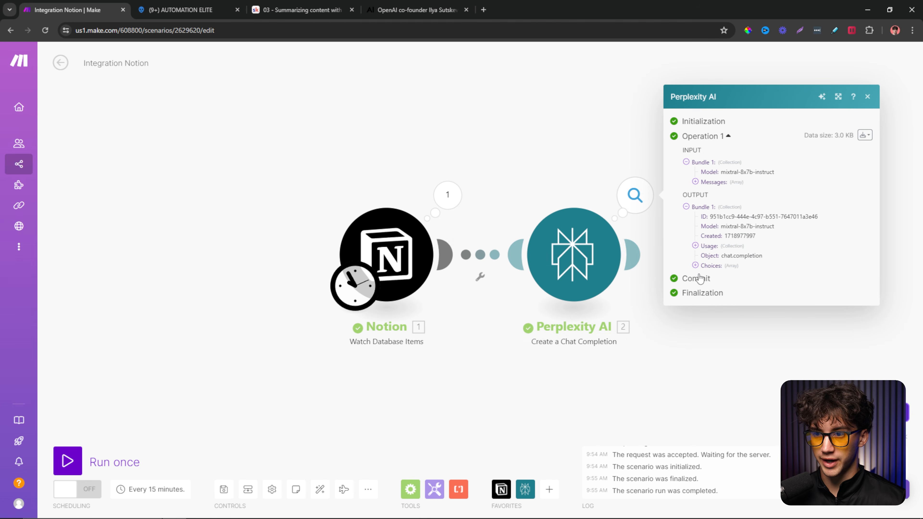
{"action": "left_click", "coordinate": [695, 266]}
{"action": "left_click", "coordinate": [708, 276]}
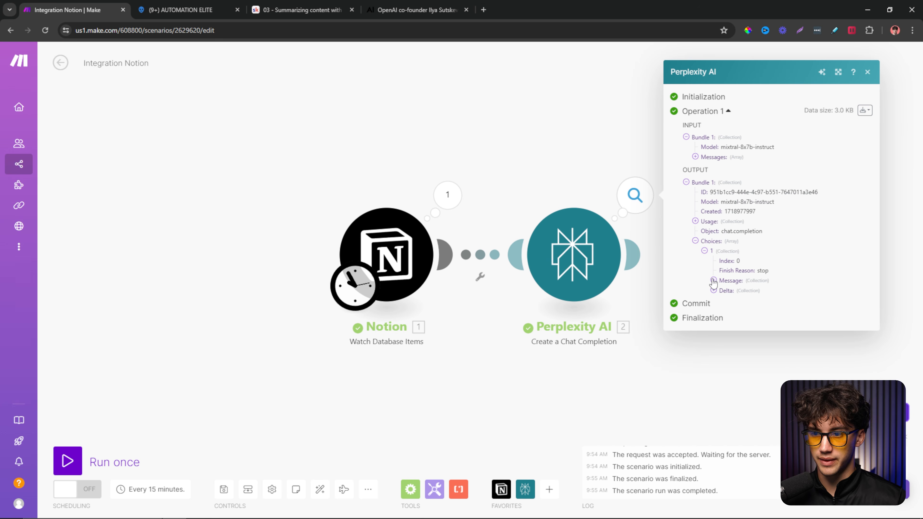
{"action": "left_click", "coordinate": [713, 280]}
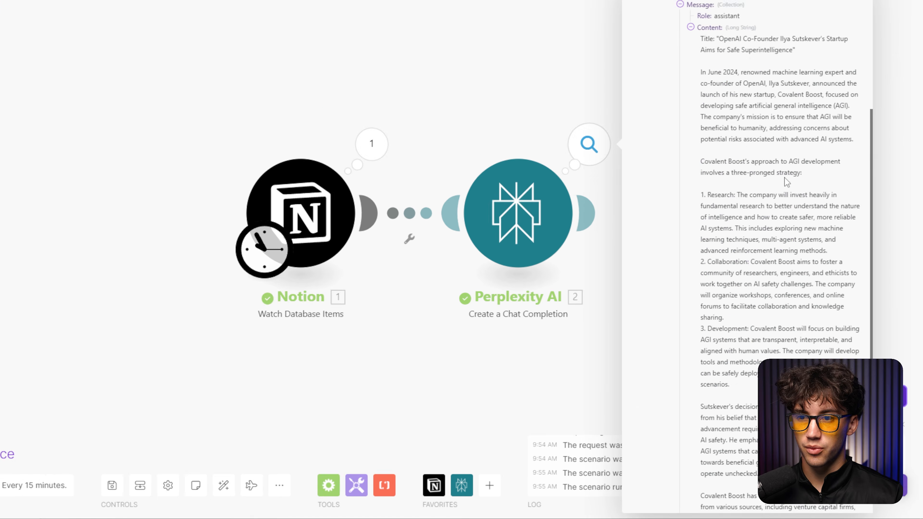
{"action": "scroll", "coordinate": [784, 178], "scroll_direction": "down", "scroll_amount": 10}
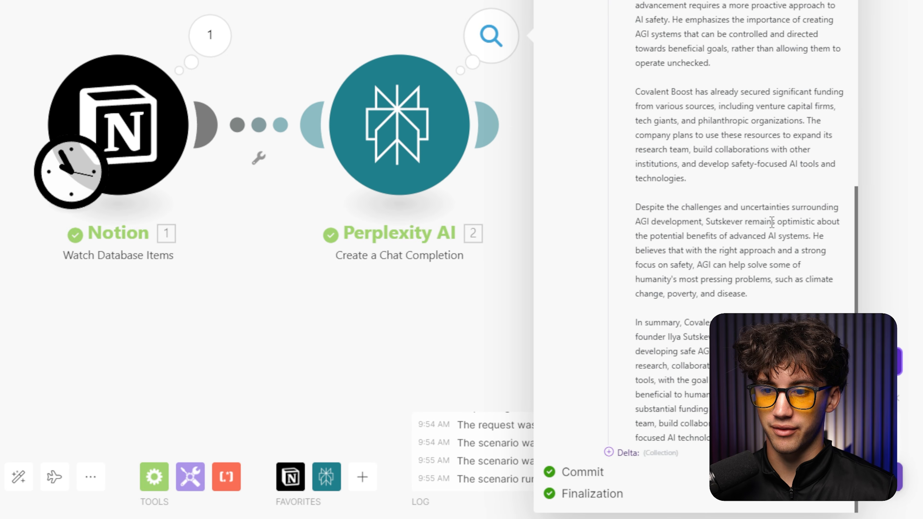
{"action": "scroll", "coordinate": [772, 221], "scroll_direction": "up", "scroll_amount": 10}
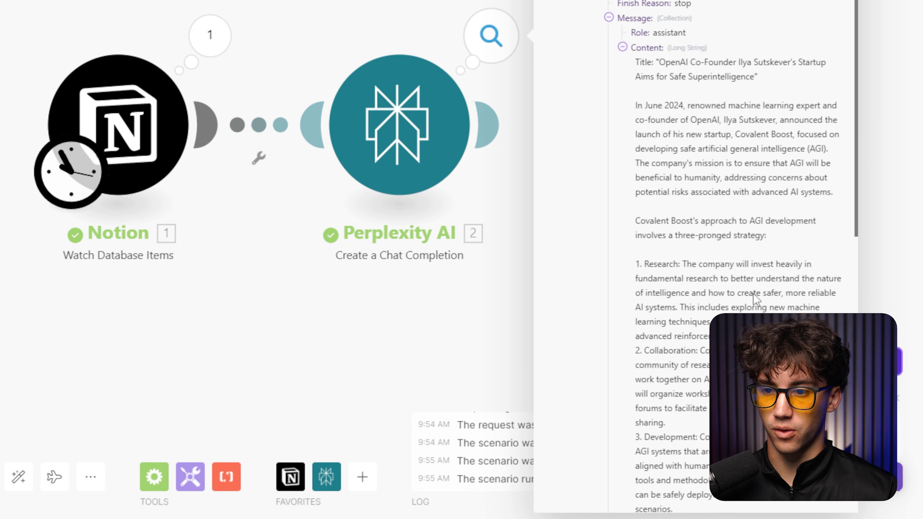
{"action": "left_click", "coordinate": [381, 3]}
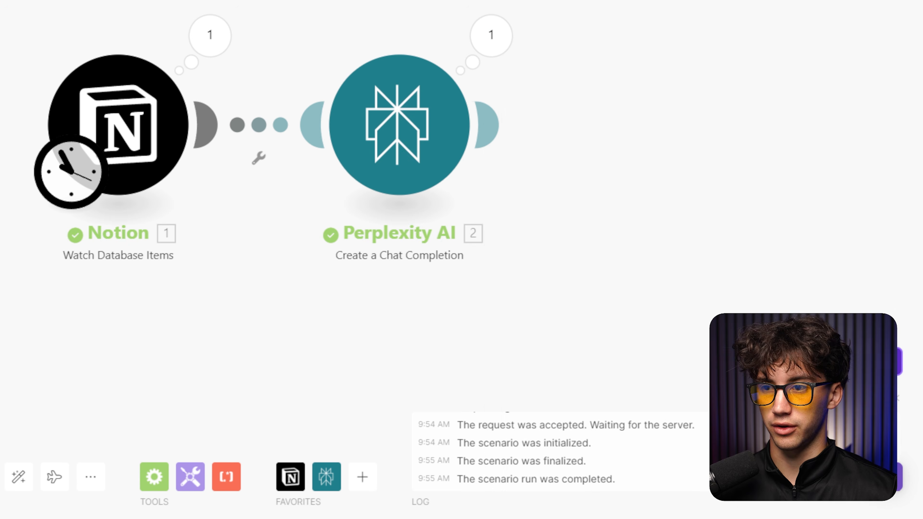
- Reopen the Perplexity AI run output and reread the message content of the first choice
{"action": "scroll", "coordinate": [381, 2], "scroll_direction": "down", "scroll_amount": 3}
{"action": "left_click_drag", "start_coordinate": [382, 3], "coordinate": [304, 44]}
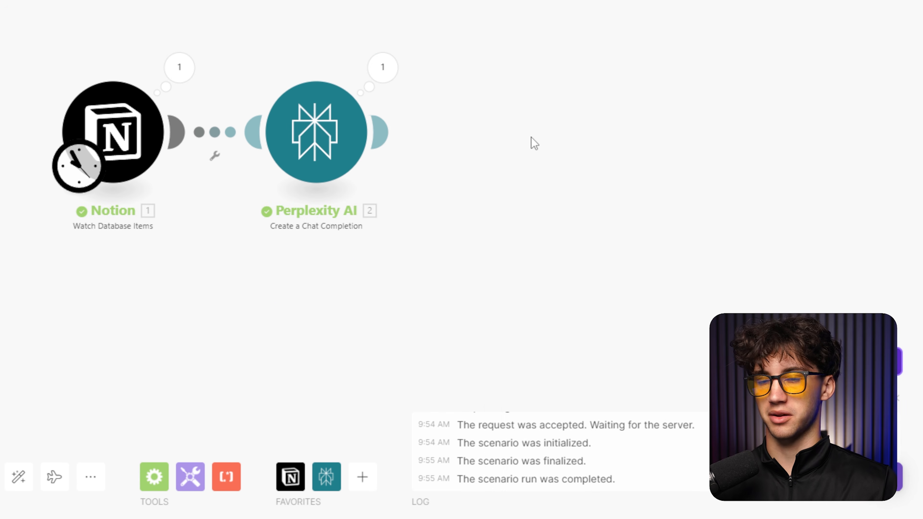
{"action": "left_click_drag", "start_coordinate": [551, 45], "coordinate": [367, 30]}
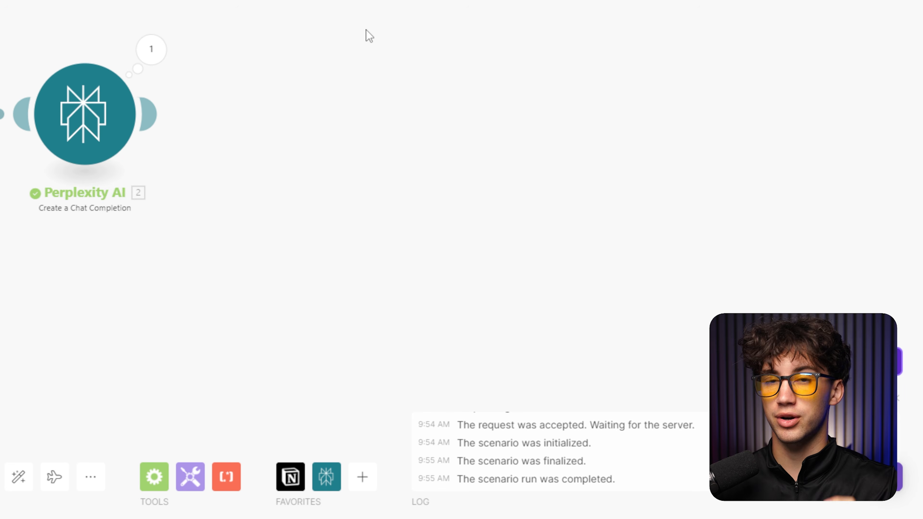
{"action": "left_click", "coordinate": [151, 49]}
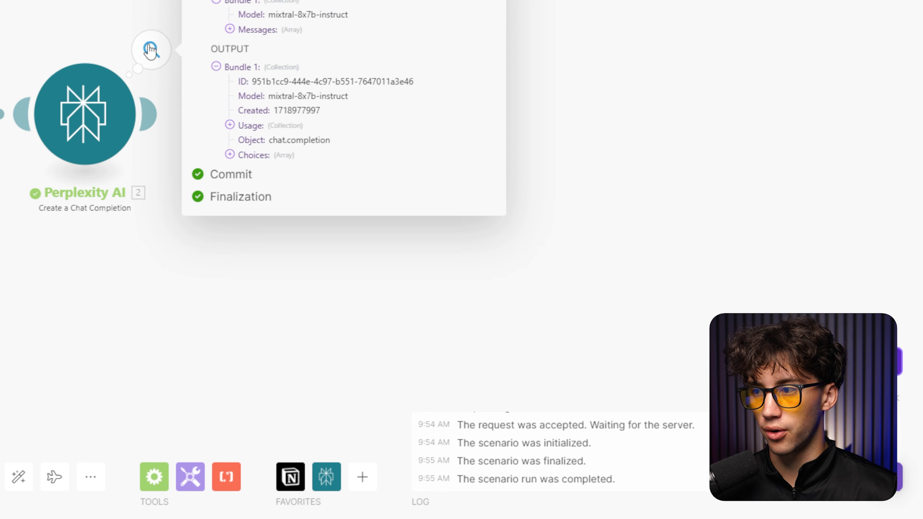
{"action": "left_click", "coordinate": [230, 155]}
{"action": "left_click", "coordinate": [243, 162]}
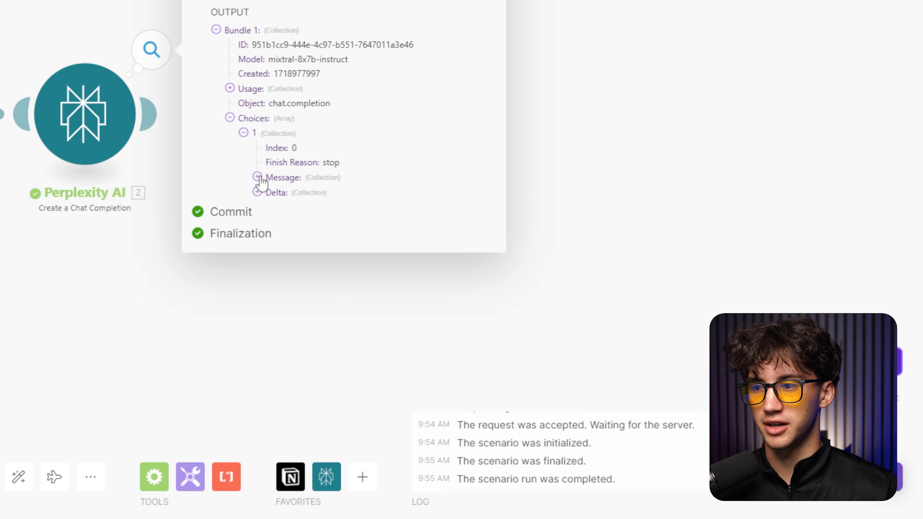
{"action": "left_click", "coordinate": [259, 177]}
{"action": "left_click", "coordinate": [270, 189]}
{"action": "scroll", "coordinate": [389, 222], "scroll_direction": "down", "scroll_amount": 10}
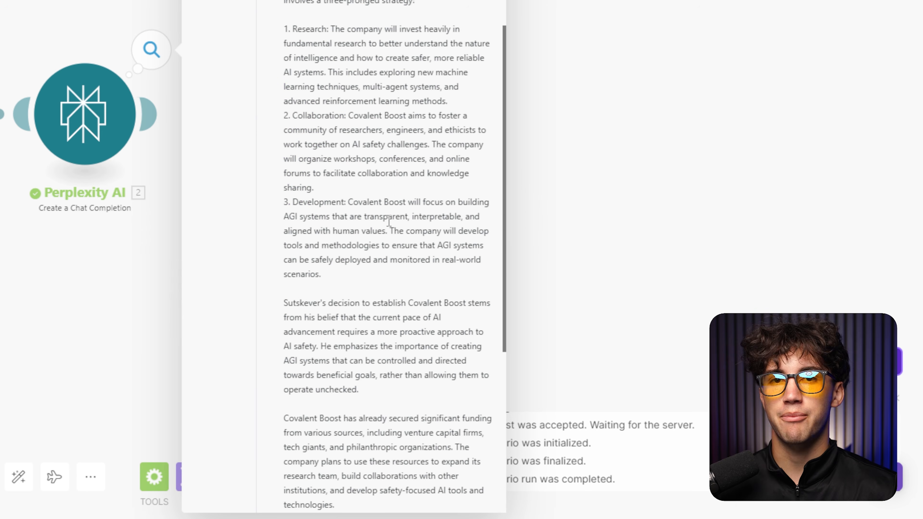
{"action": "scroll", "coordinate": [389, 222], "scroll_direction": "down", "scroll_amount": 9}
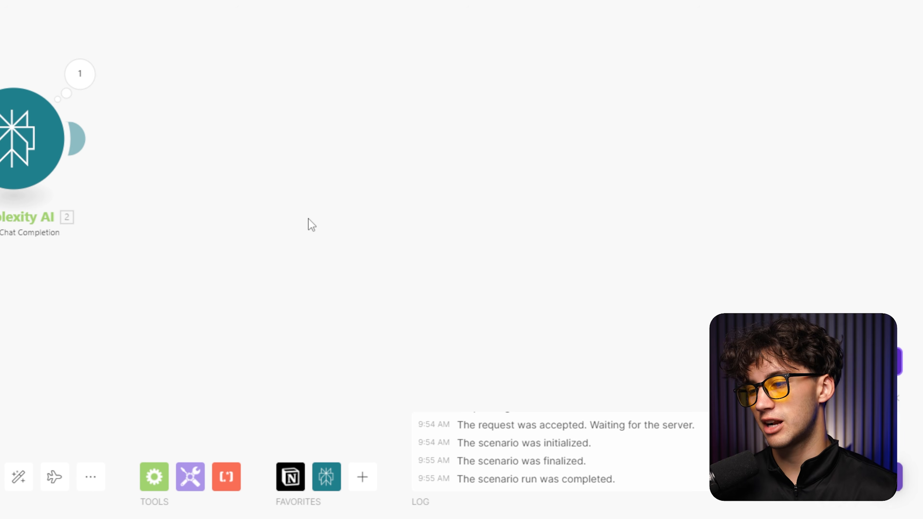
- Add a Router to the scenario and connect it after the Perplexity AI module
{"action": "left_click", "coordinate": [156, 483]}
{"action": "left_click", "coordinate": [222, 409]}
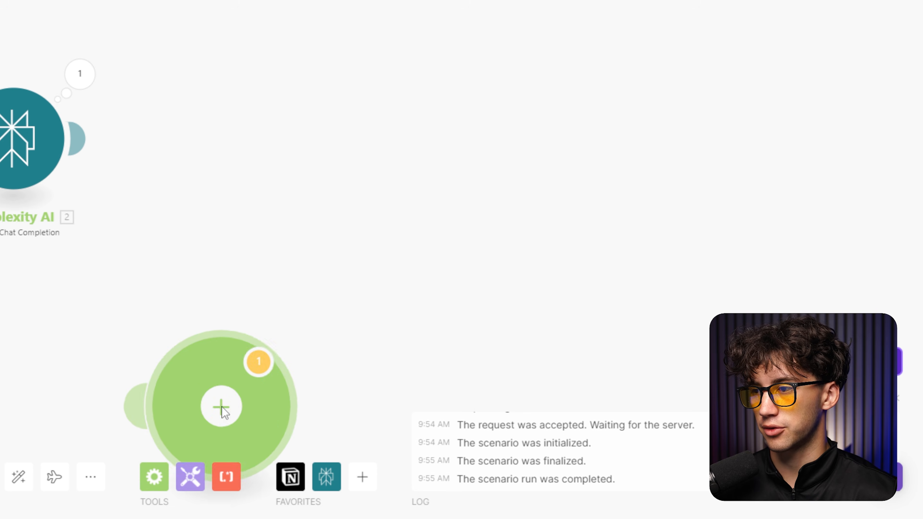
{"action": "left_click_drag", "start_coordinate": [224, 411], "coordinate": [310, 182]}
{"action": "left_click_drag", "start_coordinate": [232, 147], "coordinate": [253, 148]}
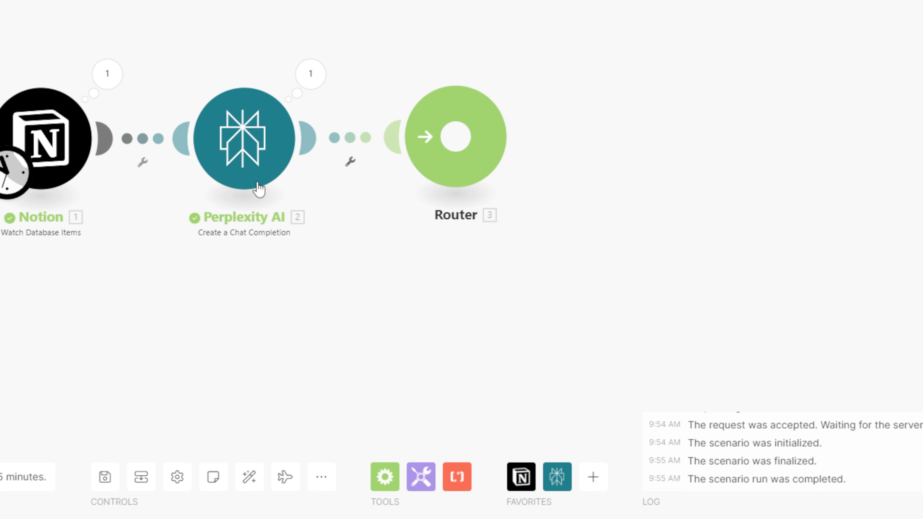
- Set up a filter between Perplexity AI and the Router and label it "URL?"
{"action": "left_click", "coordinate": [350, 167]}
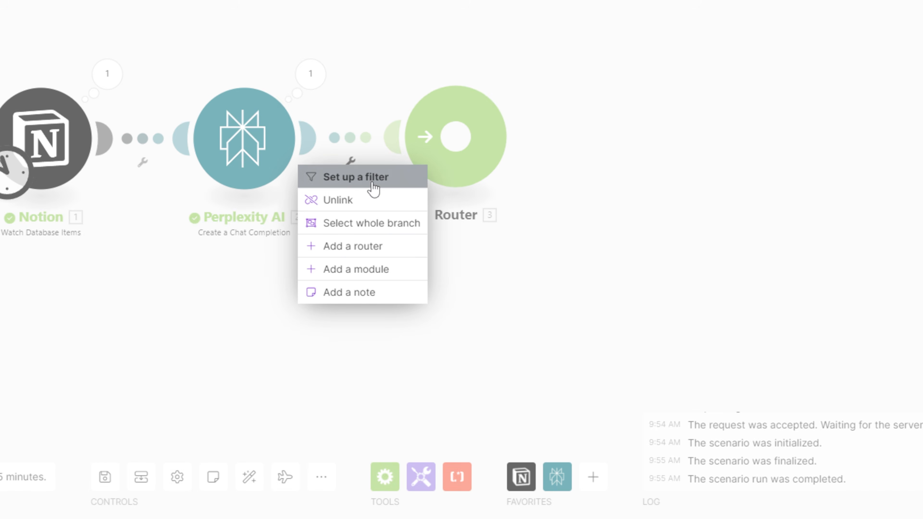
{"action": "left_click", "coordinate": [369, 181]}
{"action": "left_click", "coordinate": [447, 69]}
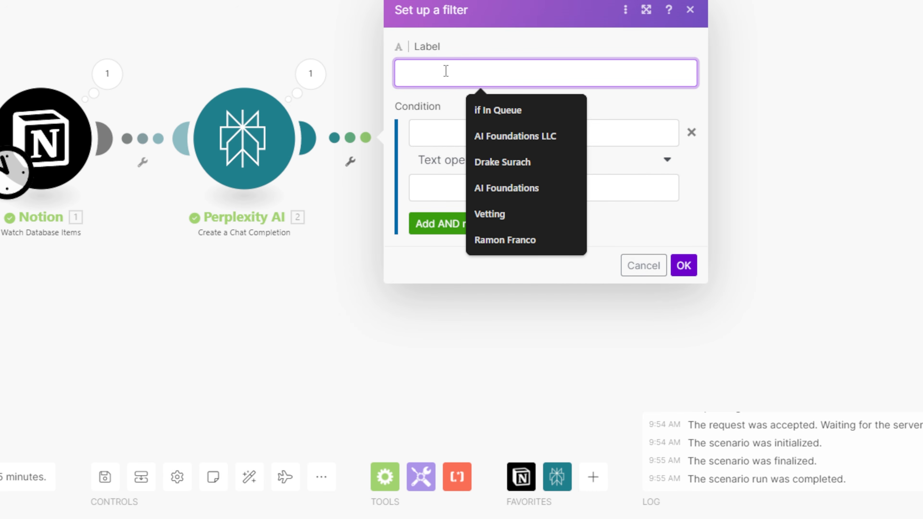
{"action": "type", "text": "is there a"}
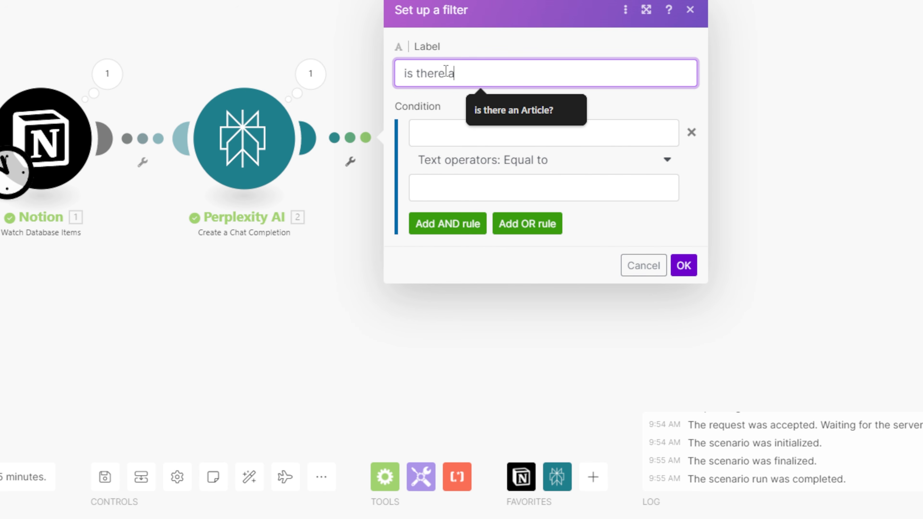
{"action": "type", "text": " U"}
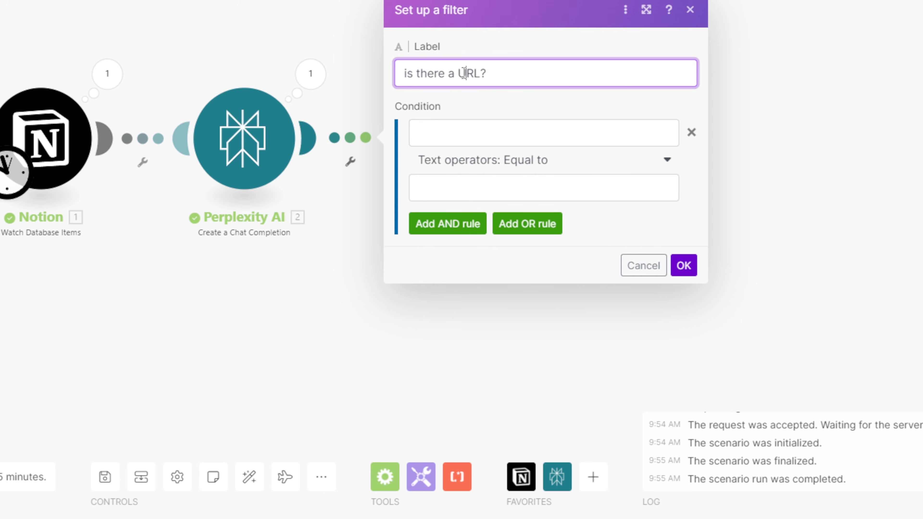
{"action": "left_click_drag", "start_coordinate": [461, 76], "coordinate": [308, 72]}
{"action": "key", "text": "BackSpace"}
{"action": "left_click", "coordinate": [449, 93]}
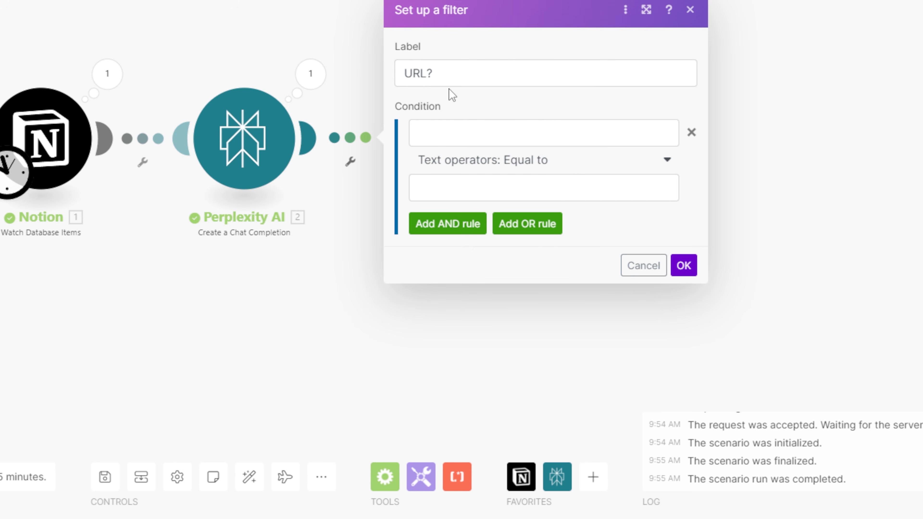
- Map Perplexity AI's Choices[]: Message.Content as the value the filter condition checks
{"action": "left_click", "coordinate": [482, 134]}
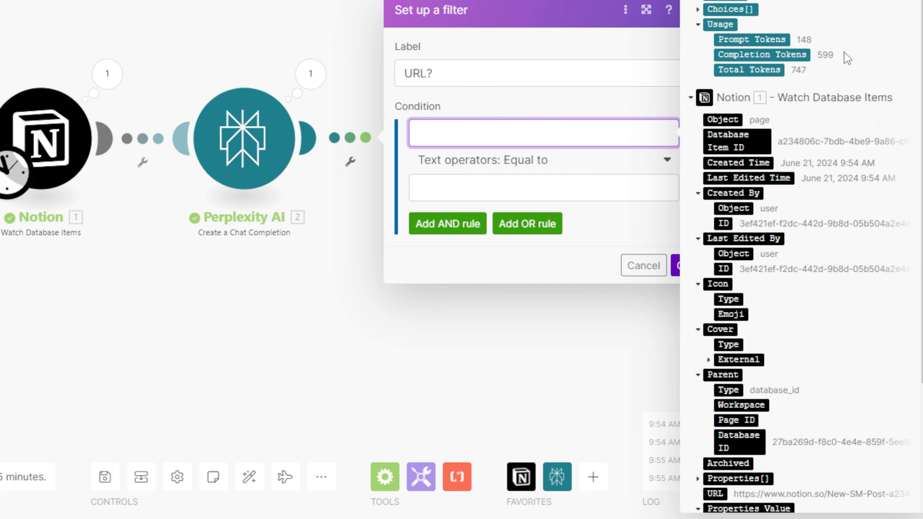
{"action": "left_click", "coordinate": [697, 10]}
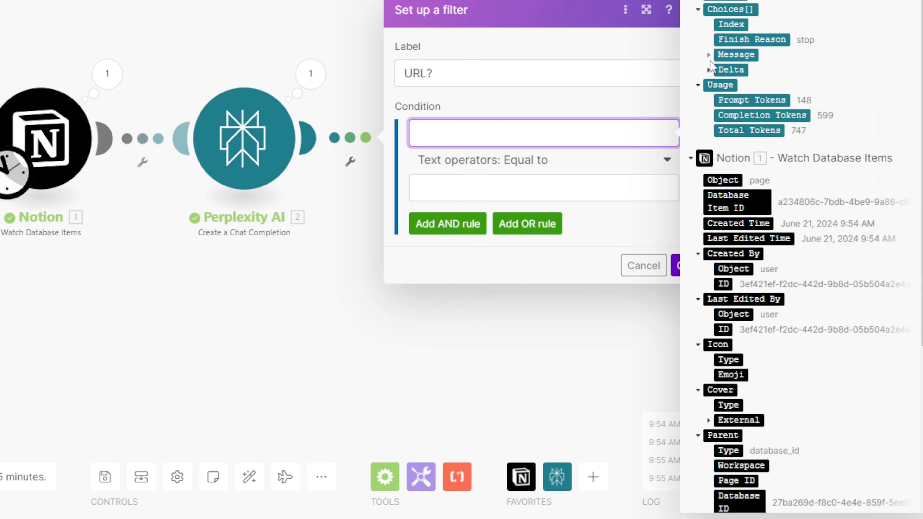
{"action": "left_click", "coordinate": [708, 54]}
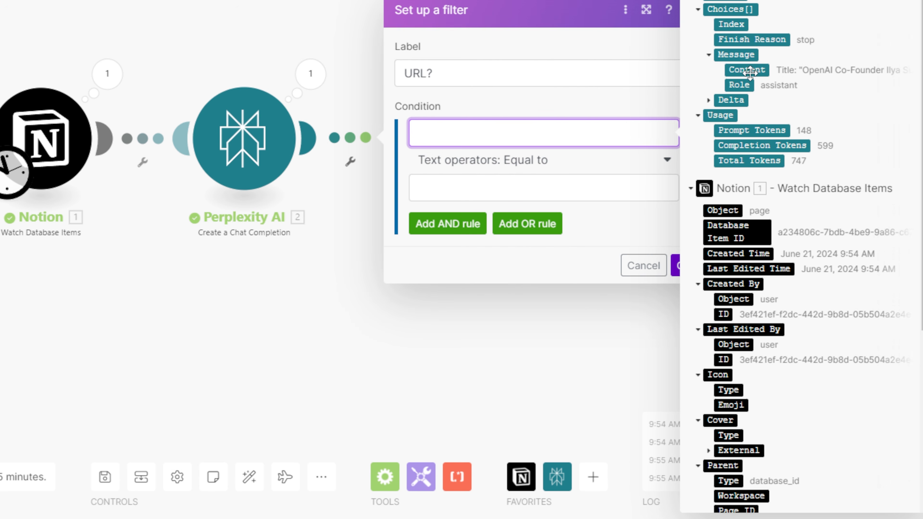
{"action": "left_click_drag", "start_coordinate": [749, 72], "coordinate": [653, 126]}
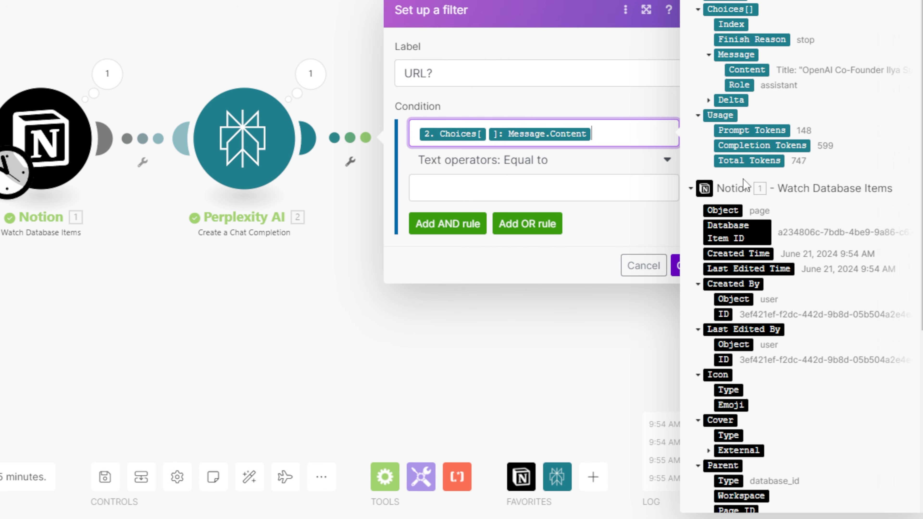
- Set the filter condition's operator to "Does not match pattern (case insensitive)" and its comparison value to "n/a"
{"action": "left_click", "coordinate": [609, 165]}
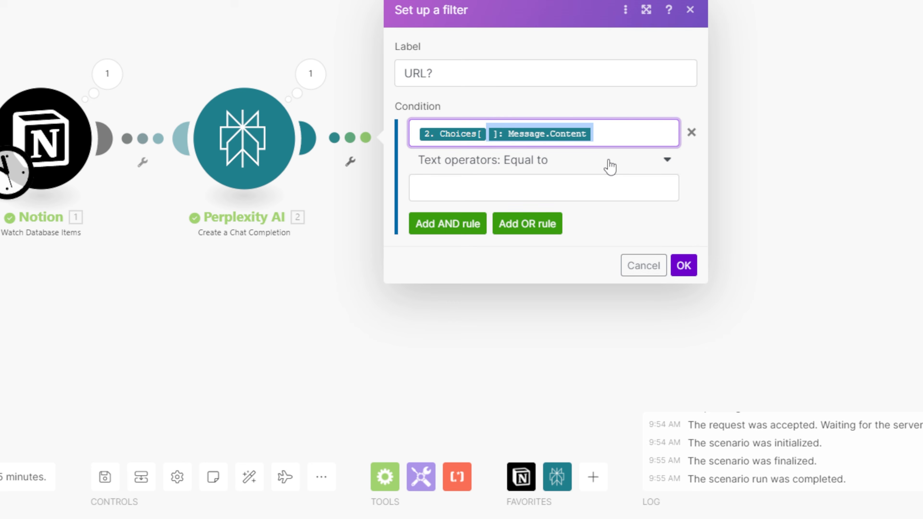
{"action": "scroll", "coordinate": [556, 382], "scroll_direction": "down", "scroll_amount": 10}
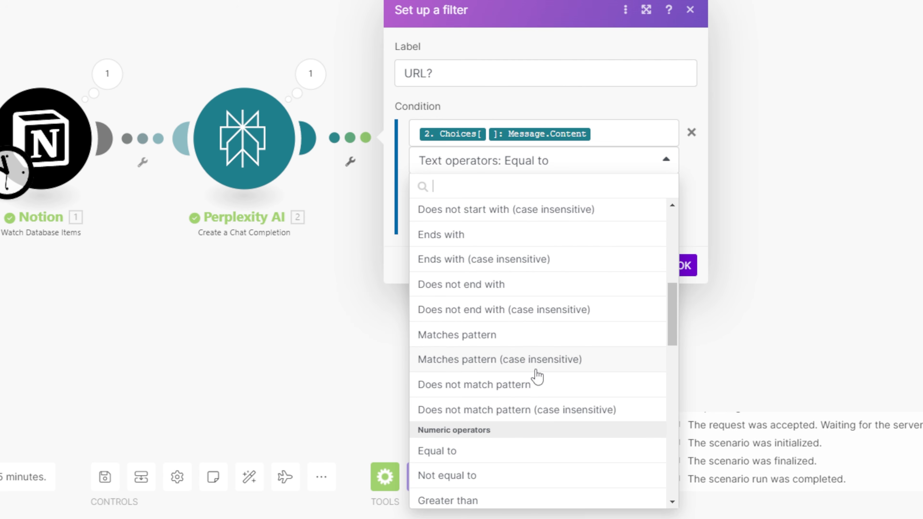
{"action": "left_click", "coordinate": [509, 414]}
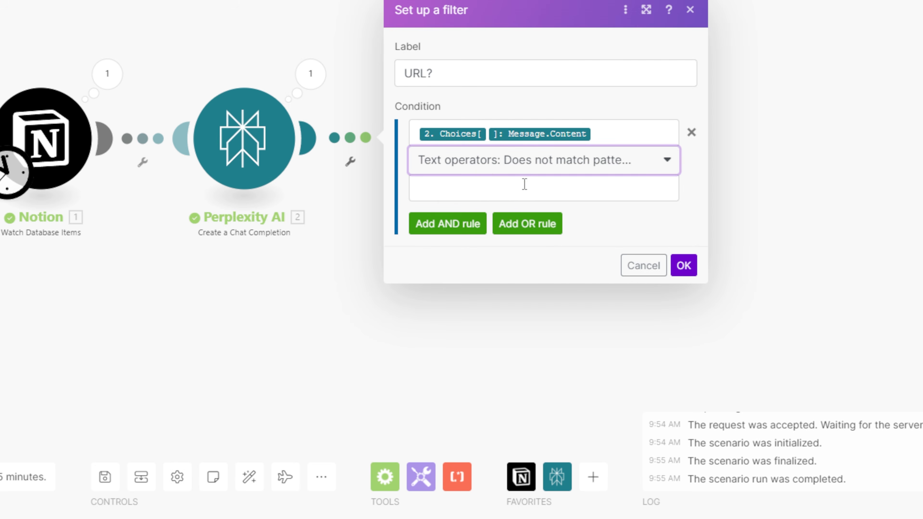
{"action": "left_click", "coordinate": [489, 187]}
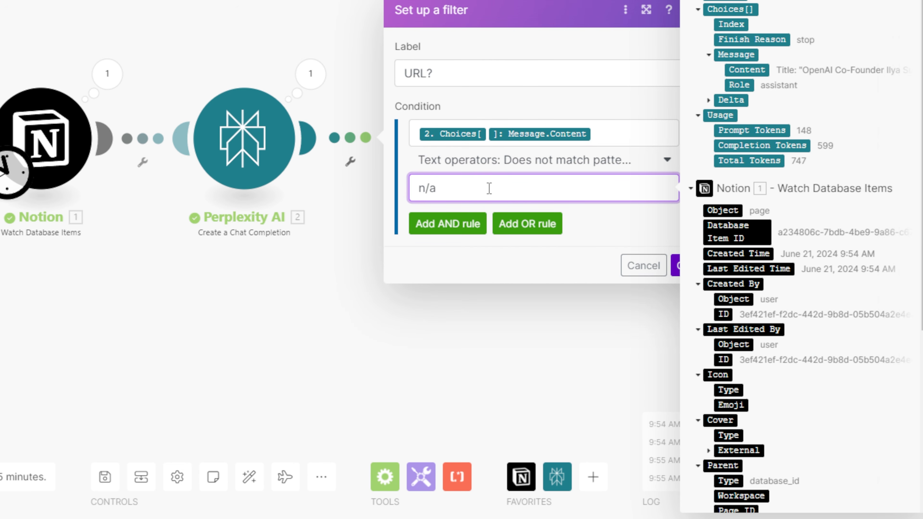
{"action": "left_click", "coordinate": [619, 218]}
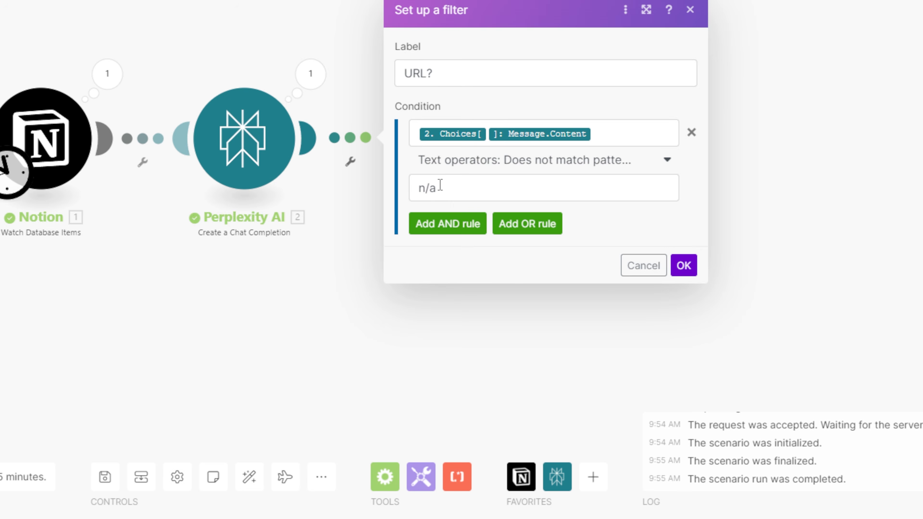
{"action": "left_click_drag", "start_coordinate": [440, 185], "coordinate": [405, 183]}
{"action": "left_click", "coordinate": [525, 188]}
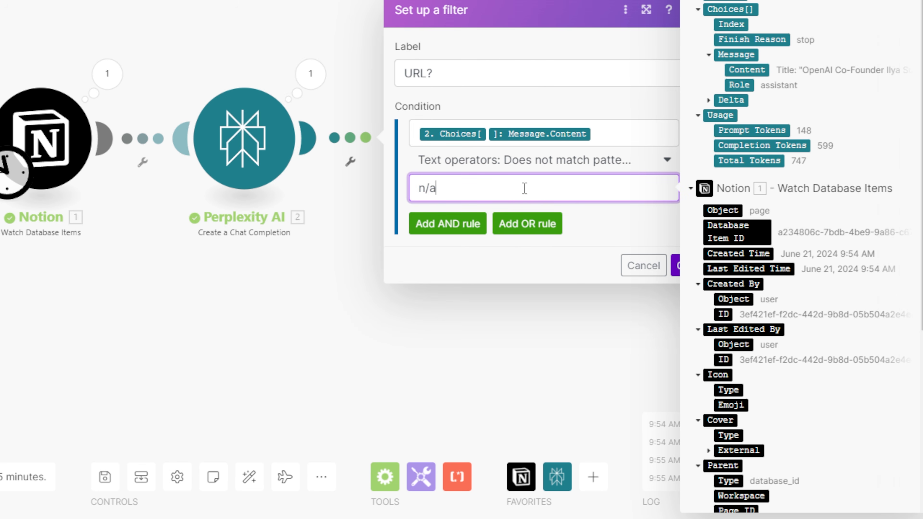
- Save the "URL?" filter between Perplexity AI and the Router with "n/a" as its comparison value
{"action": "left_click", "coordinate": [614, 246]}
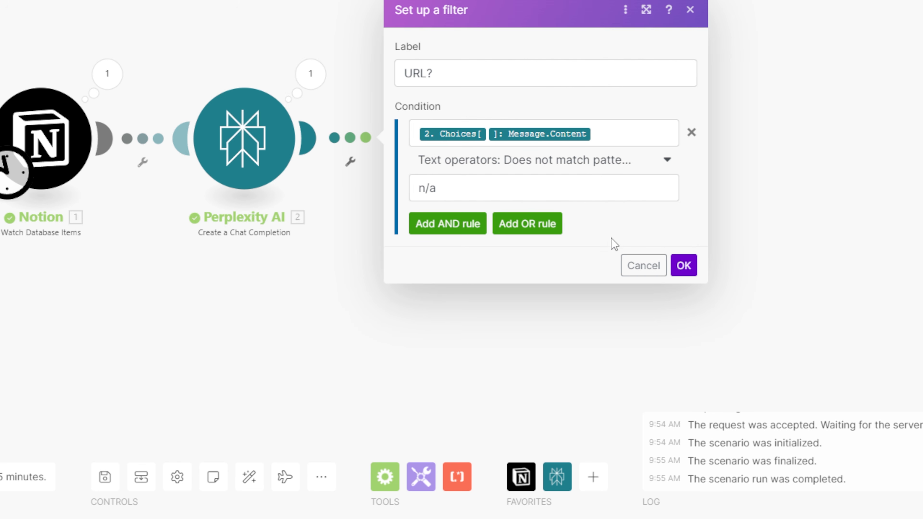
{"action": "left_click_drag", "start_coordinate": [438, 188], "coordinate": [495, 192]}
{"action": "left_click", "coordinate": [422, 193]}
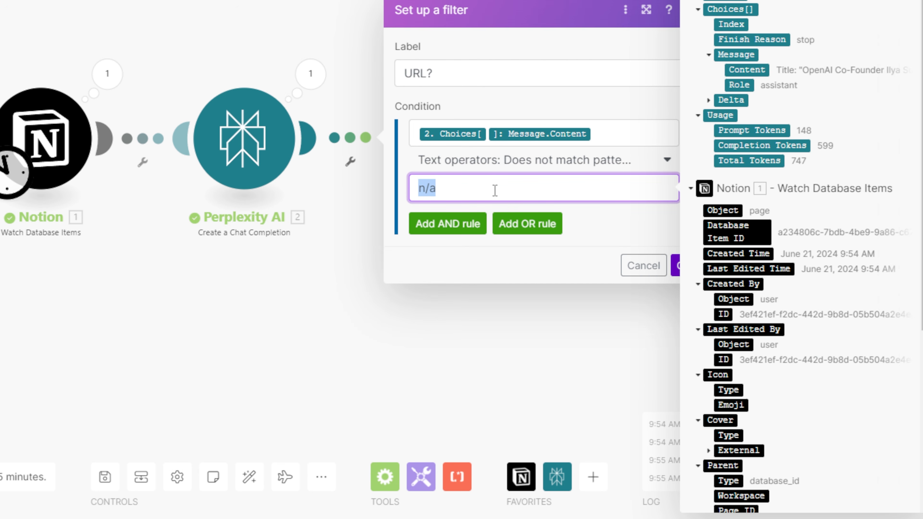
{"action": "left_click", "coordinate": [495, 191]}
{"action": "left_click", "coordinate": [628, 239]}
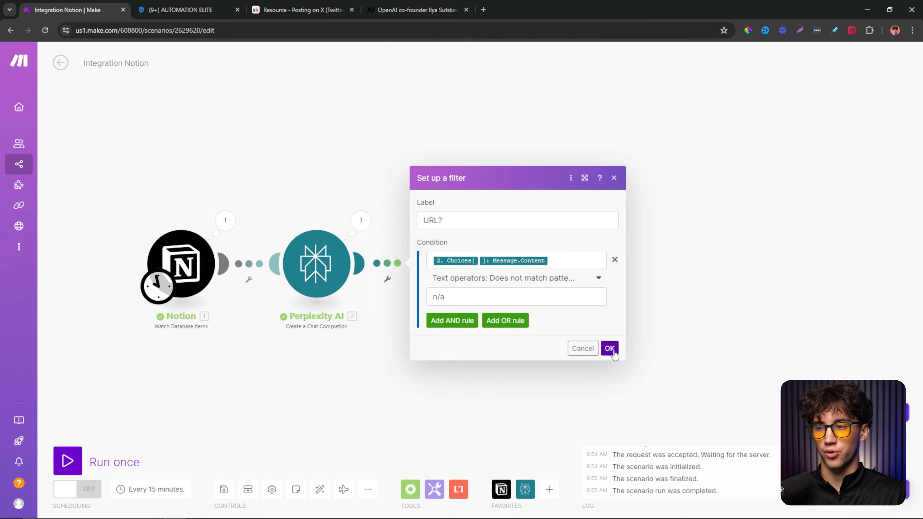
{"action": "left_click", "coordinate": [611, 349]}
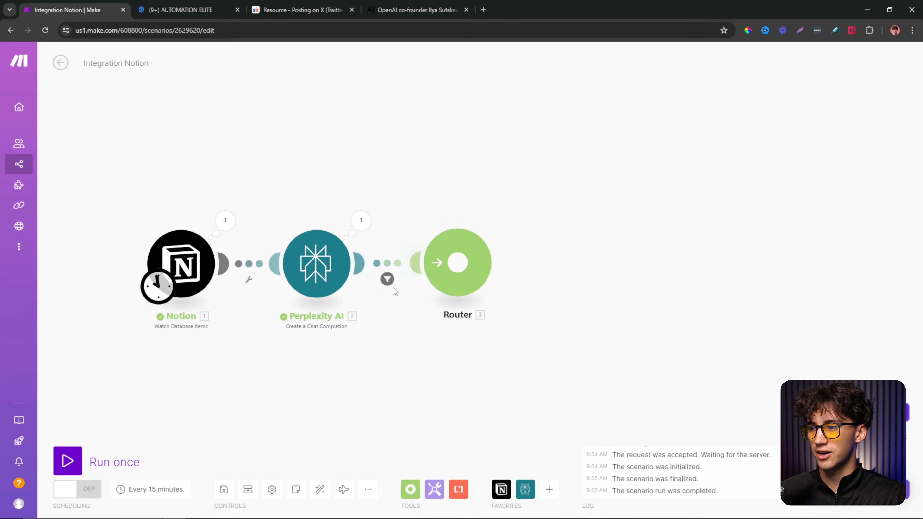
- Switch to the Skool classroom and examine the X Agent Posting Instructions in the "Resource - Posting on X (Twitter)" lesson
{"action": "scroll", "coordinate": [600, 293], "scroll_direction": "down", "scroll_amount": 3}
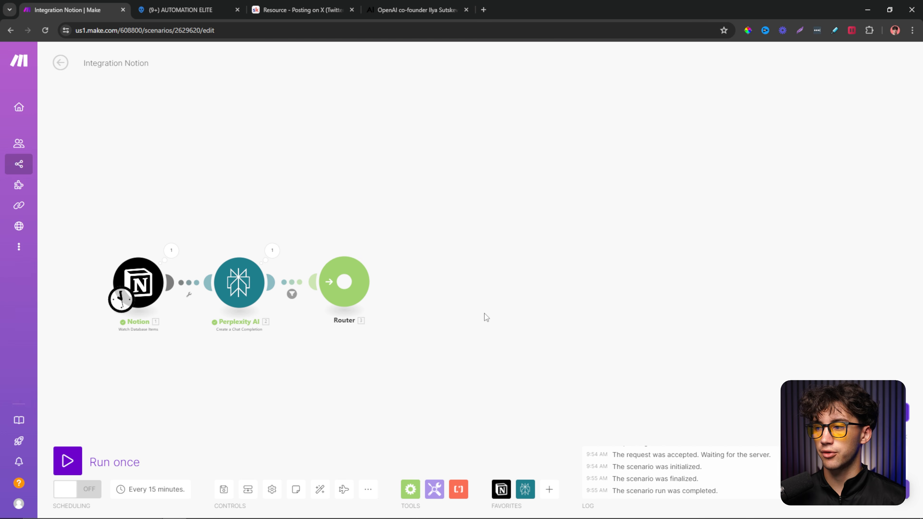
{"action": "left_click_drag", "start_coordinate": [485, 313], "coordinate": [431, 302]}
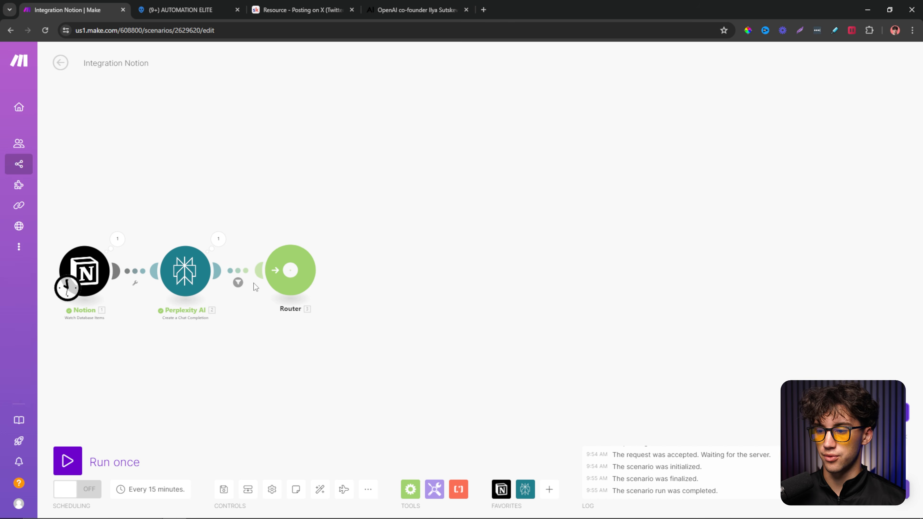
{"action": "left_click", "coordinate": [298, 10]}
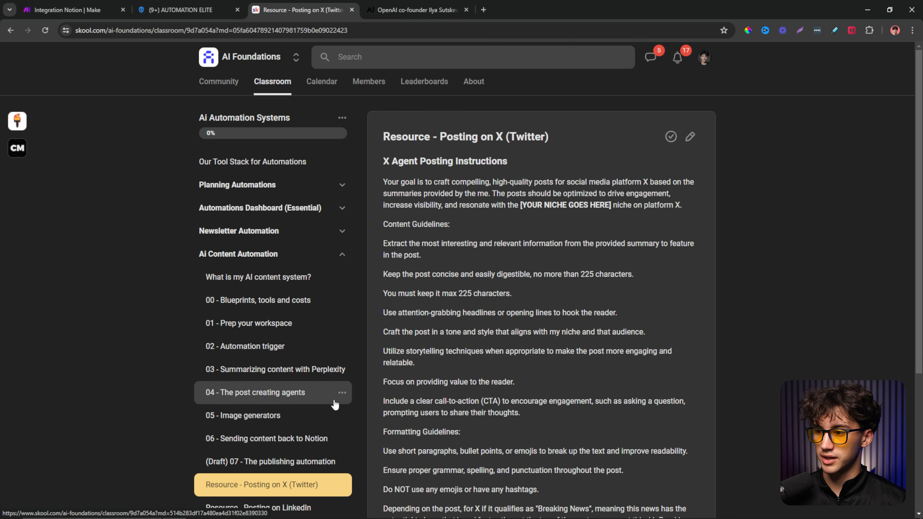
{"action": "scroll", "coordinate": [414, 407], "scroll_direction": "down", "scroll_amount": 5}
{"action": "scroll", "coordinate": [467, 342], "scroll_direction": "up", "scroll_amount": 5}
{"action": "left_click", "coordinate": [67, 10]}
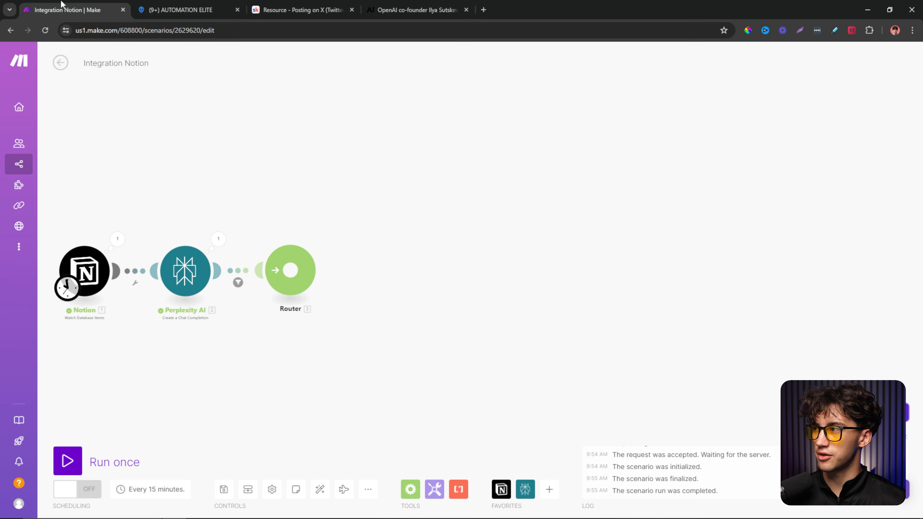
{"action": "left_click", "coordinate": [299, 10]}
{"action": "scroll", "coordinate": [690, 270], "scroll_direction": "down", "scroll_amount": 5}
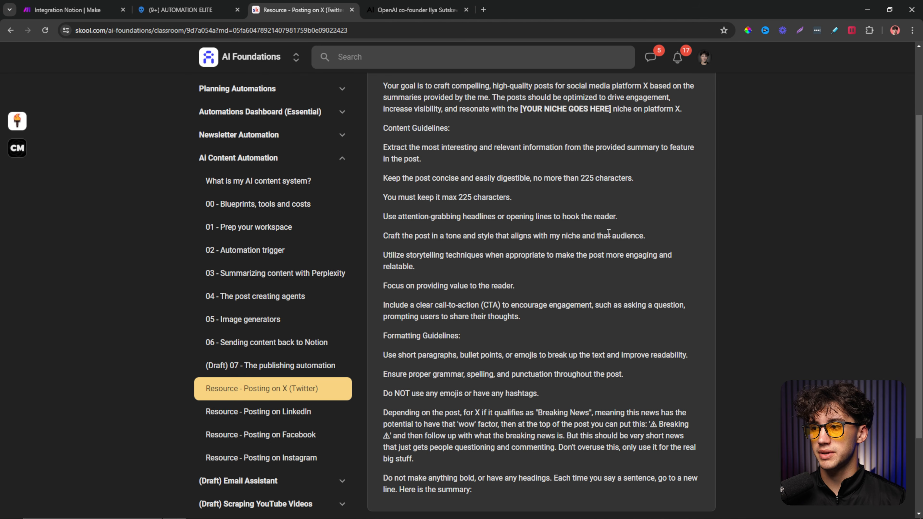
{"action": "scroll", "coordinate": [605, 236], "scroll_direction": "up", "scroll_amount": 3}
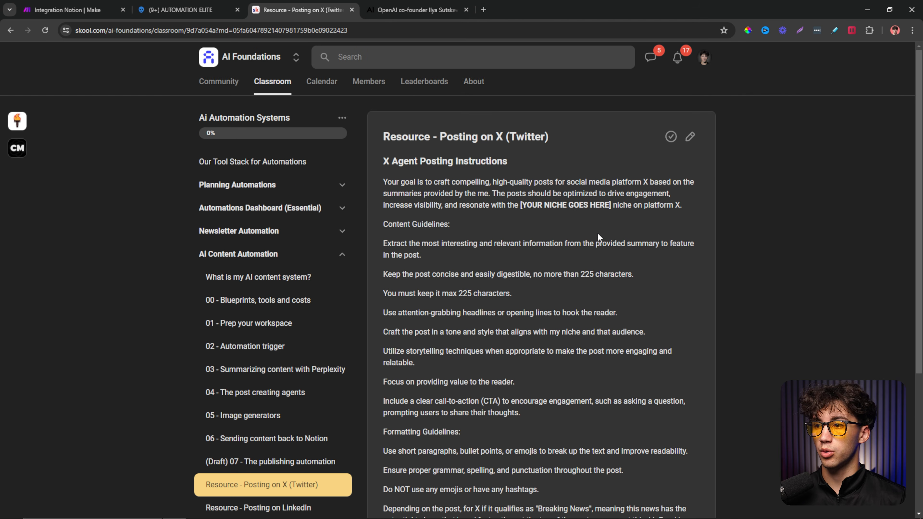
{"action": "left_click", "coordinate": [193, 10]}
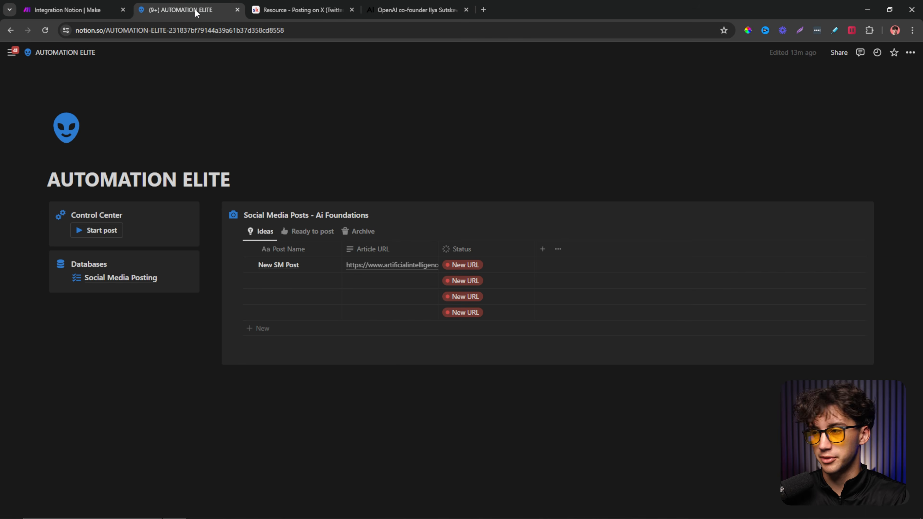
- Return to the Make scenario, add an OpenAI "Create a Completion (GPT-3, GPT-3.5, GPT-4)" module, and connect it to the Router as an upper branch
{"action": "left_click", "coordinate": [65, 5]}
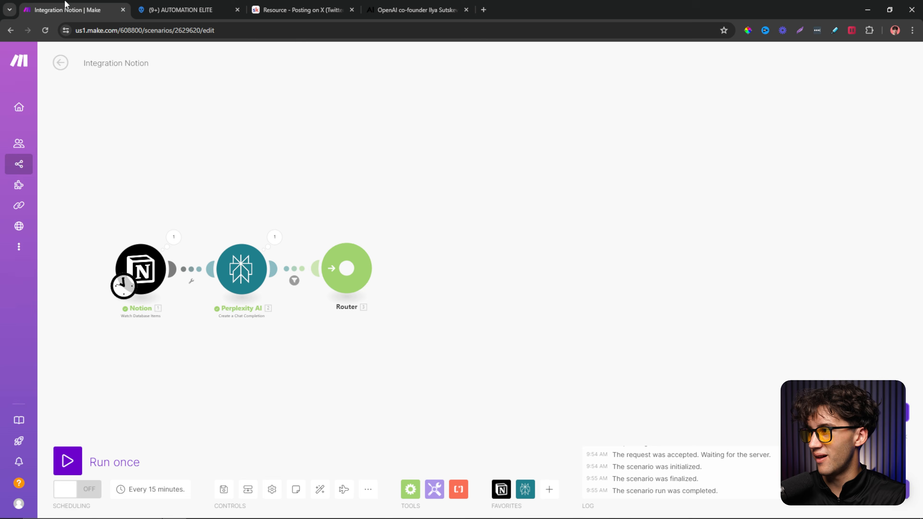
{"action": "left_click", "coordinate": [550, 490]}
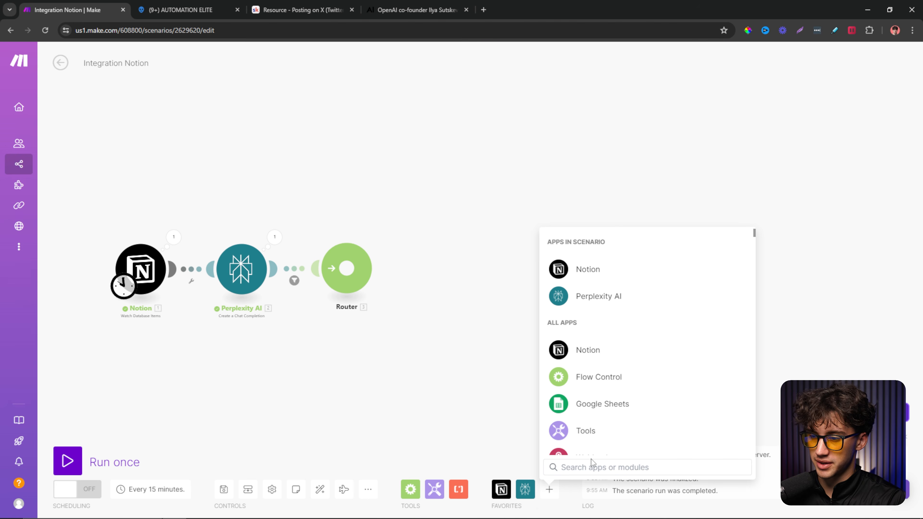
{"action": "type", "text": "openai"}
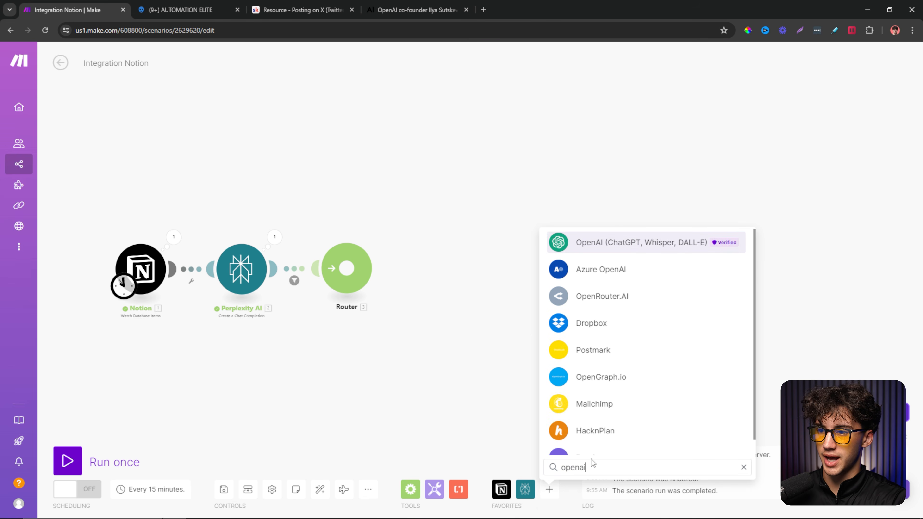
{"action": "key", "text": "Return"}
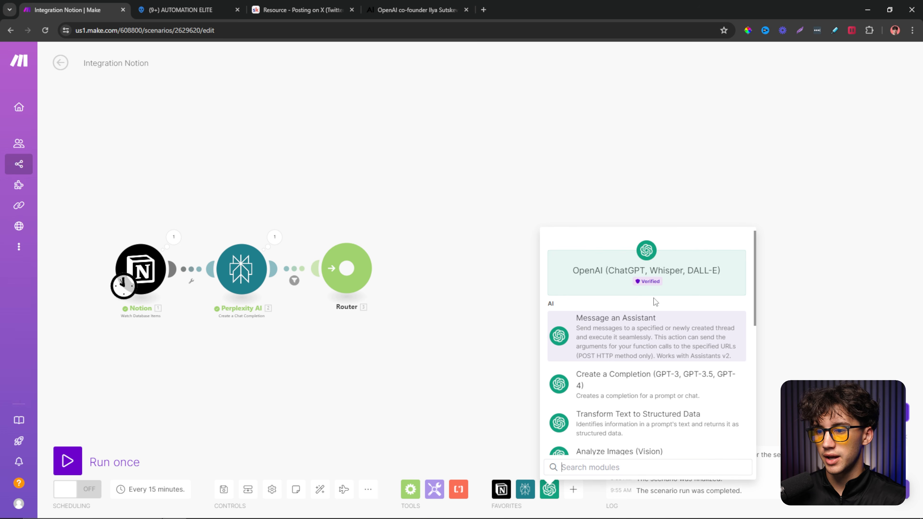
{"action": "scroll", "coordinate": [653, 298], "scroll_direction": "down", "scroll_amount": 3}
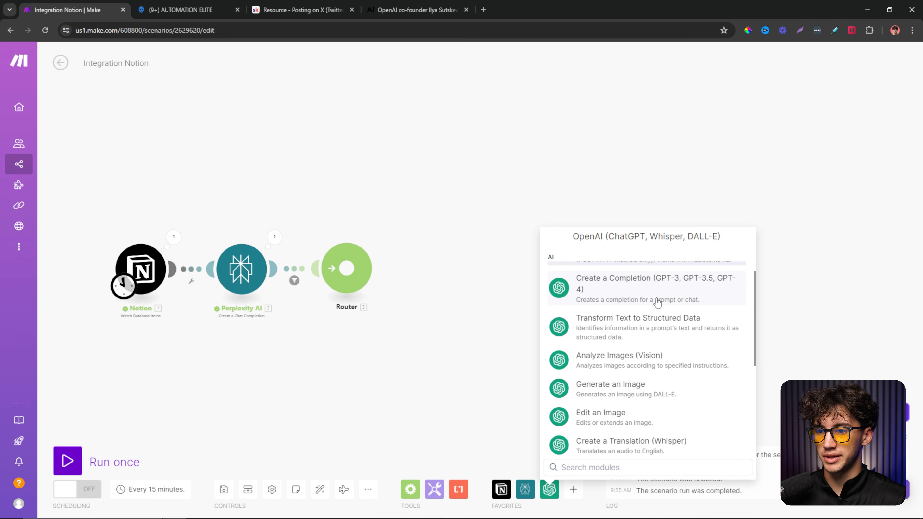
{"action": "scroll", "coordinate": [656, 303], "scroll_direction": "up", "scroll_amount": 1}
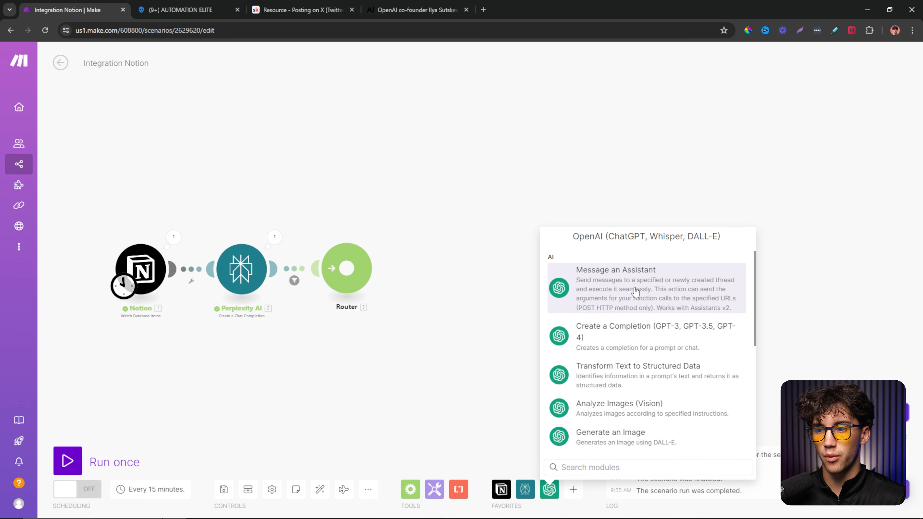
{"action": "left_click", "coordinate": [646, 342]}
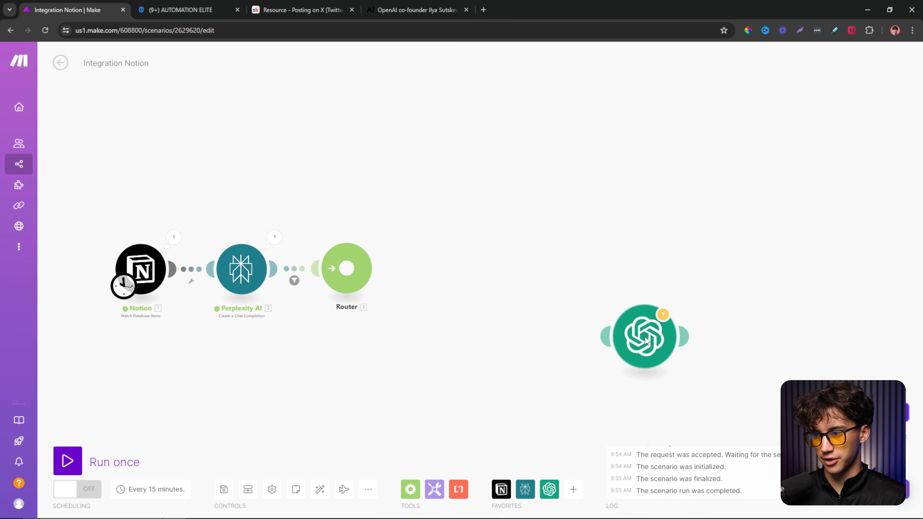
{"action": "left_click_drag", "start_coordinate": [646, 342], "coordinate": [448, 154]}
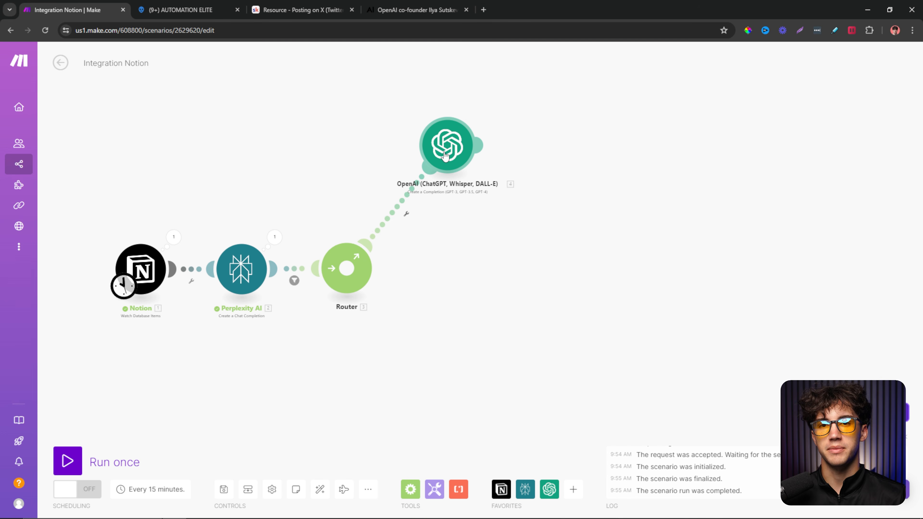
- Rename the OpenAI module as "x agent !" and open its settings
{"action": "right_click", "coordinate": [442, 159]}
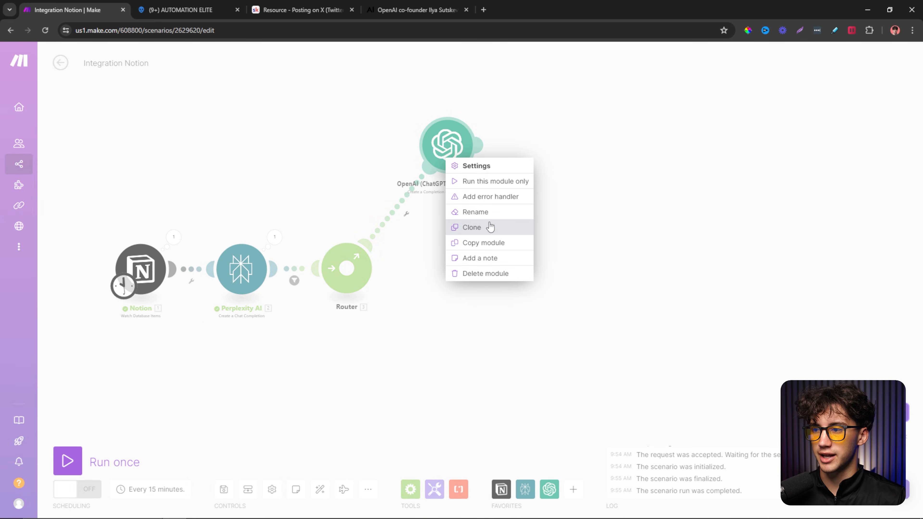
{"action": "left_click", "coordinate": [473, 213]}
{"action": "type", "text": "x agent"}
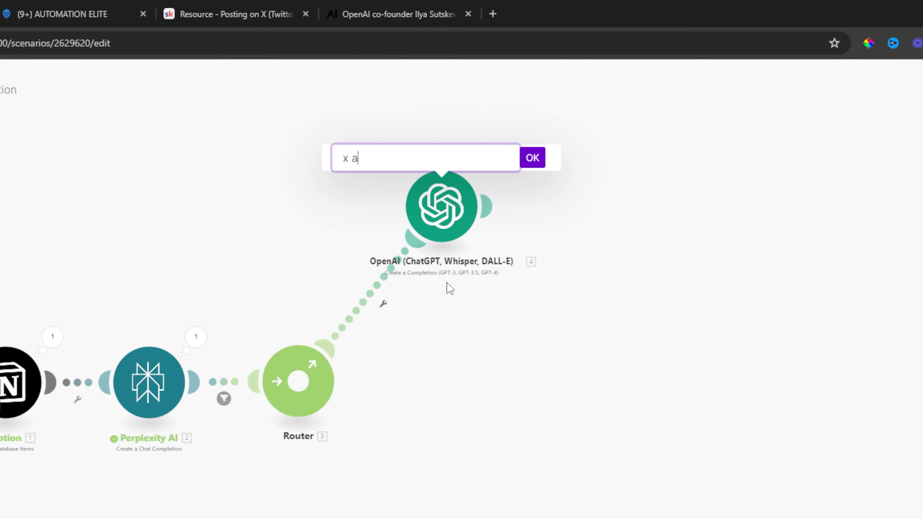
{"action": "type", "text": " !"}
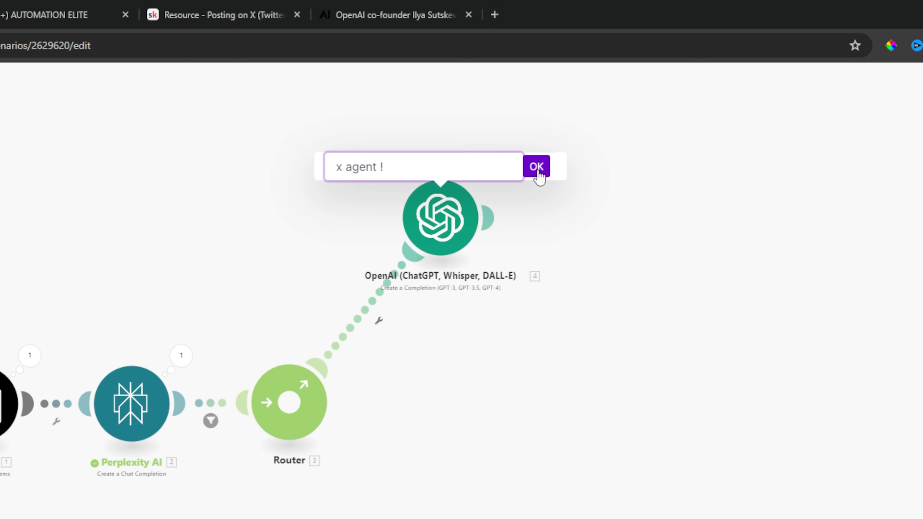
{"action": "left_click", "coordinate": [537, 169]}
{"action": "left_click", "coordinate": [449, 237]}
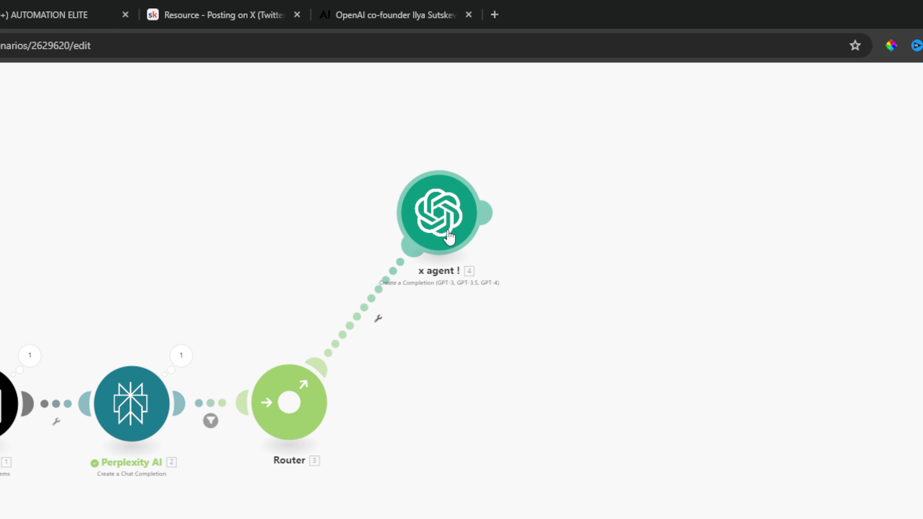
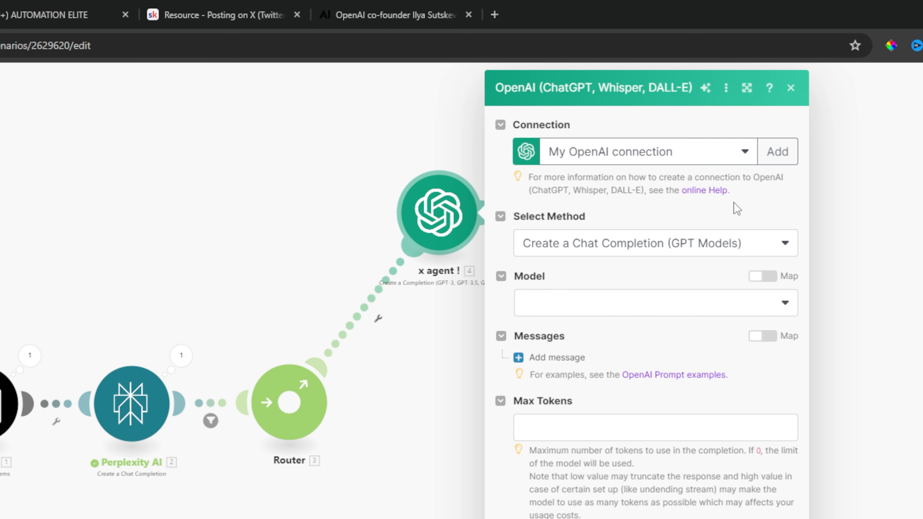
- Go to the OpenAI API platform in a new browser tab and locate the API keys section in its dashboard
{"action": "left_click", "coordinate": [495, 16]}
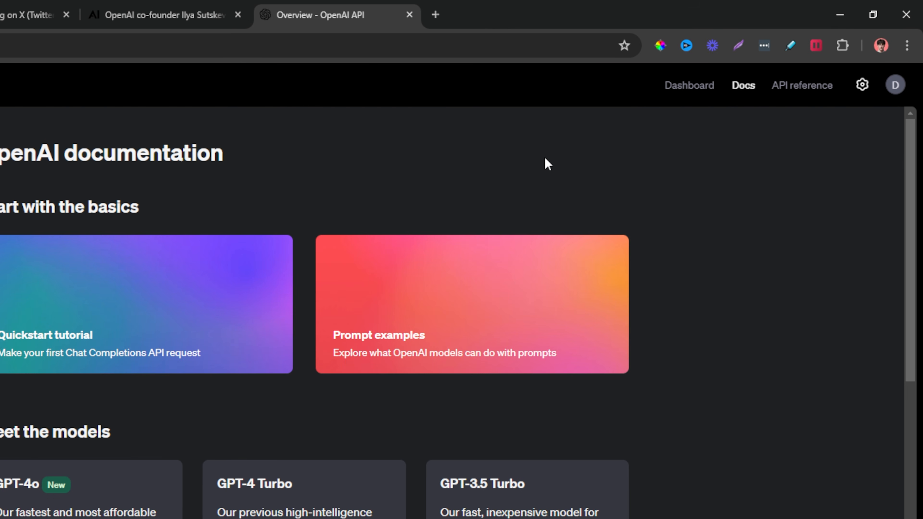
{"action": "left_click", "coordinate": [690, 87]}
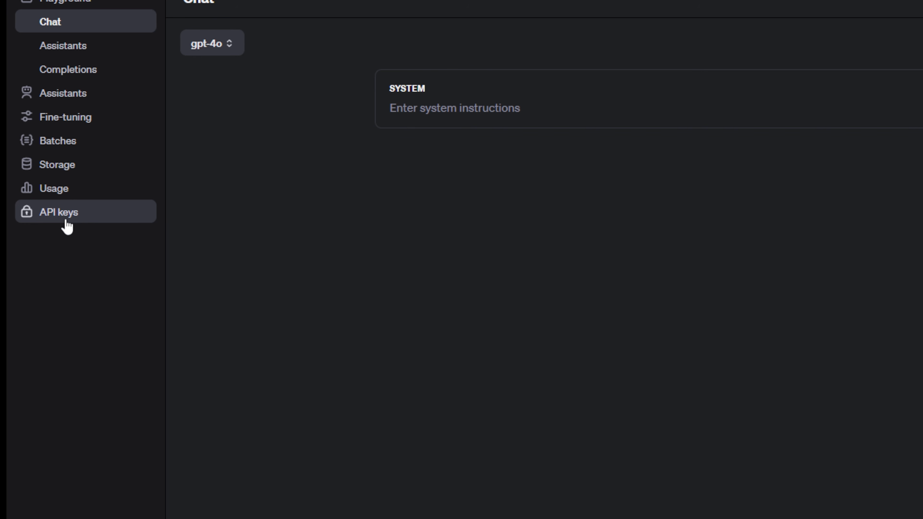
{"action": "left_click", "coordinate": [76, 224]}
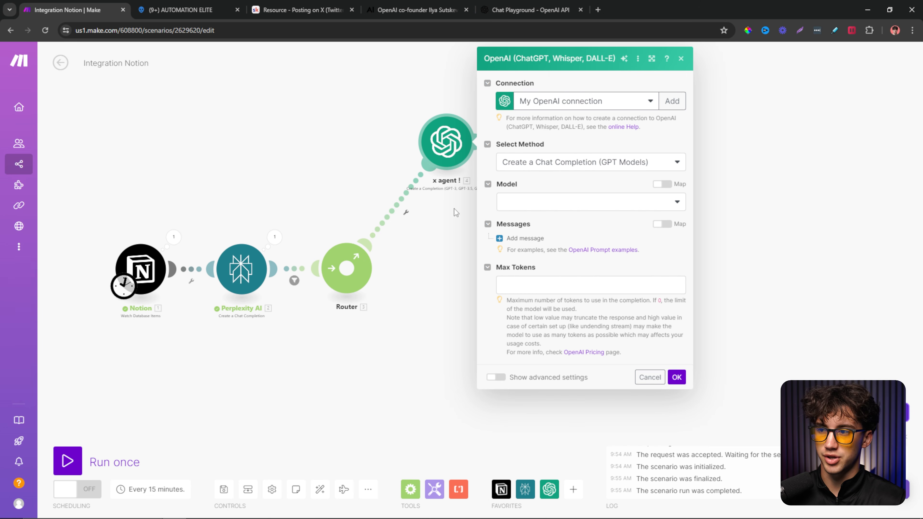
- Set the x agent module's model to gpt-4o (system) and add a message with the User role
{"action": "left_click", "coordinate": [573, 201]}
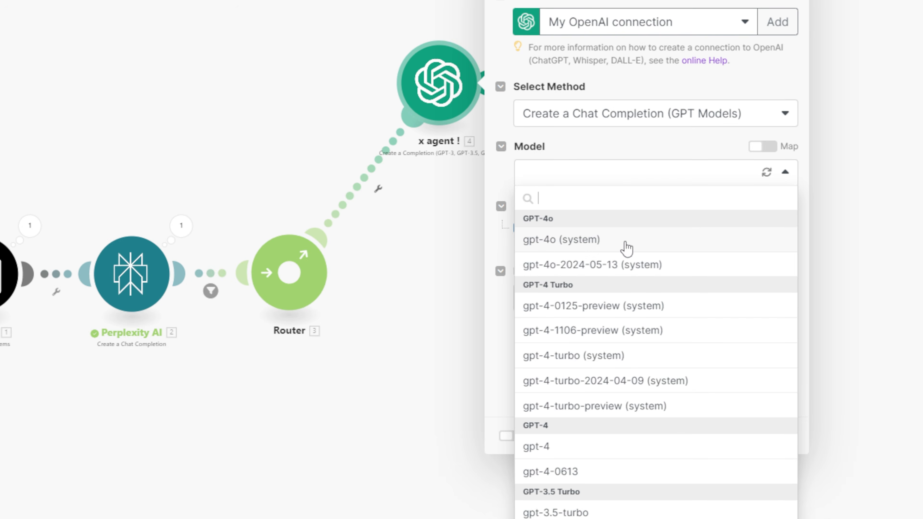
{"action": "left_click", "coordinate": [626, 249]}
{"action": "left_click", "coordinate": [555, 228]}
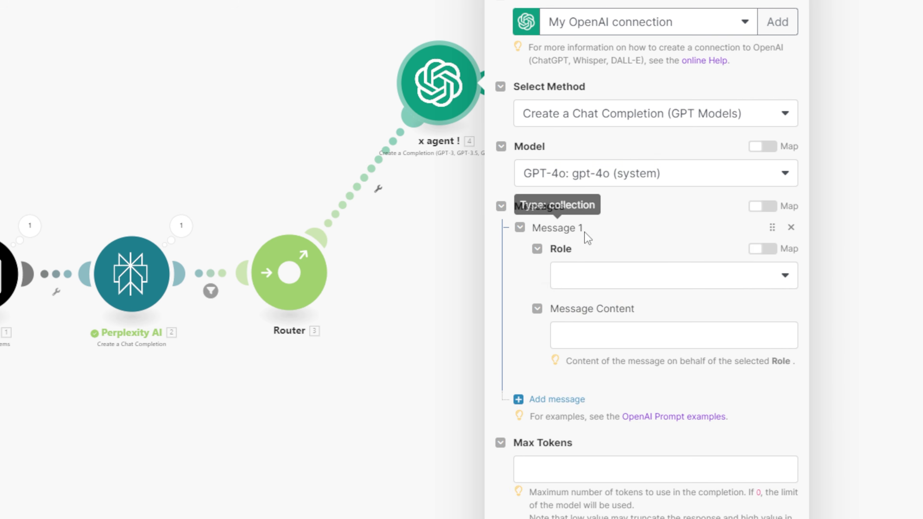
{"action": "left_click", "coordinate": [661, 277]}
{"action": "left_click", "coordinate": [600, 328]}
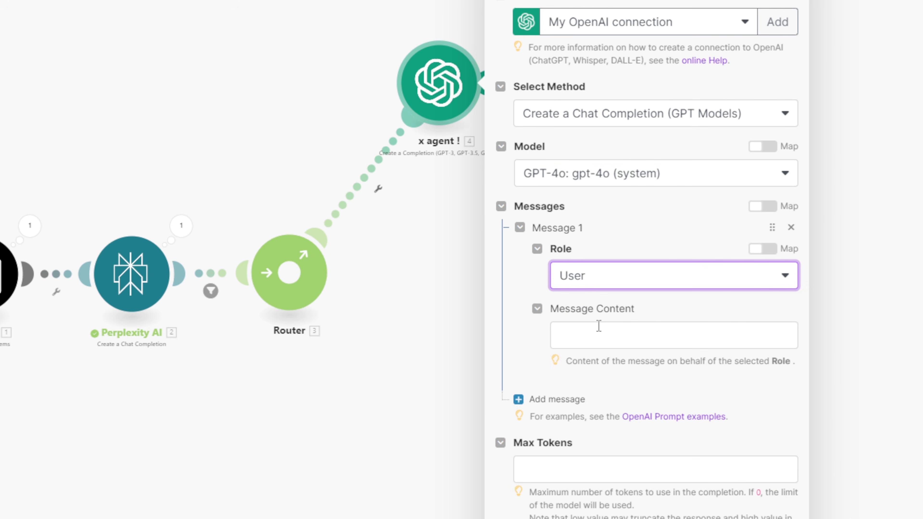
{"action": "left_click", "coordinate": [631, 339]}
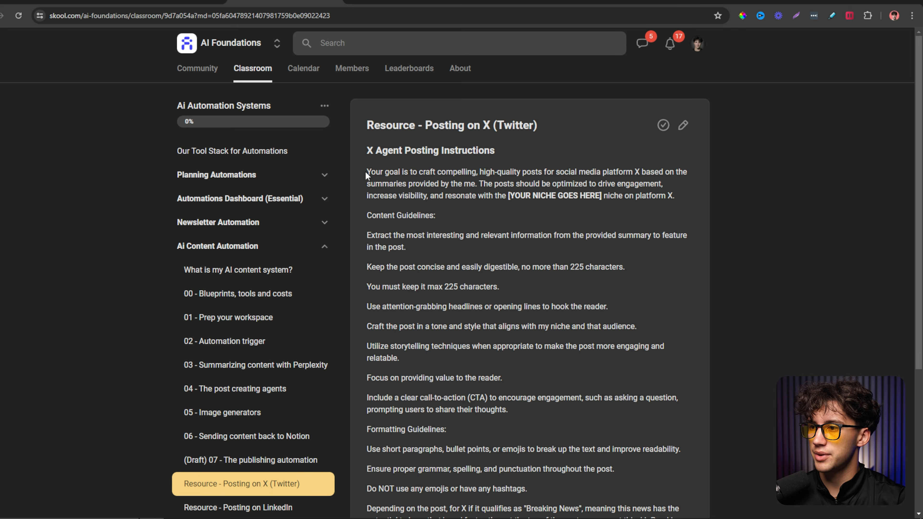
- Copy the full X Agent Posting Instructions from the "Resource - Posting on X (Twitter)" page and review its Breaking News guideline
{"action": "left_click_drag", "start_coordinate": [140, 33], "coordinate": [484, 365]}
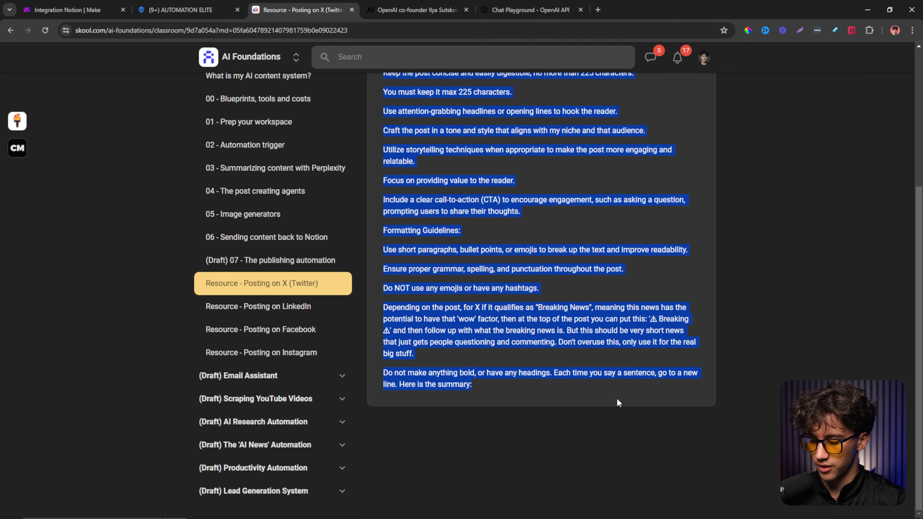
{"action": "scroll", "coordinate": [612, 363], "scroll_direction": "up", "scroll_amount": 4}
{"action": "left_click", "coordinate": [606, 272]}
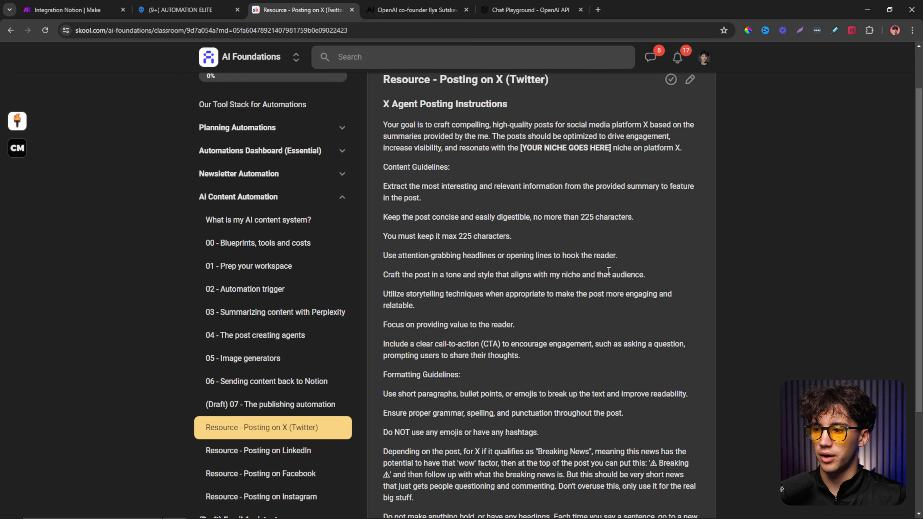
{"action": "scroll", "coordinate": [560, 323], "scroll_direction": "down", "scroll_amount": 3}
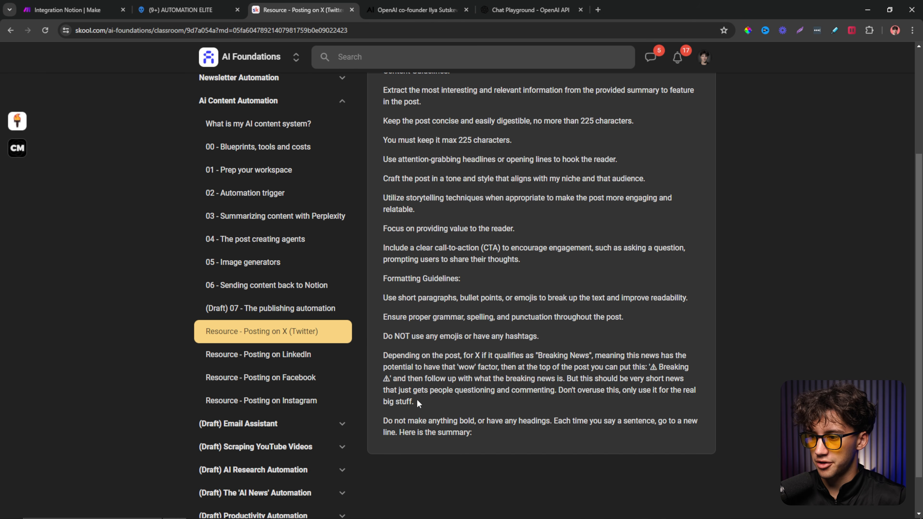
{"action": "left_click_drag", "start_coordinate": [383, 355], "coordinate": [507, 355]}
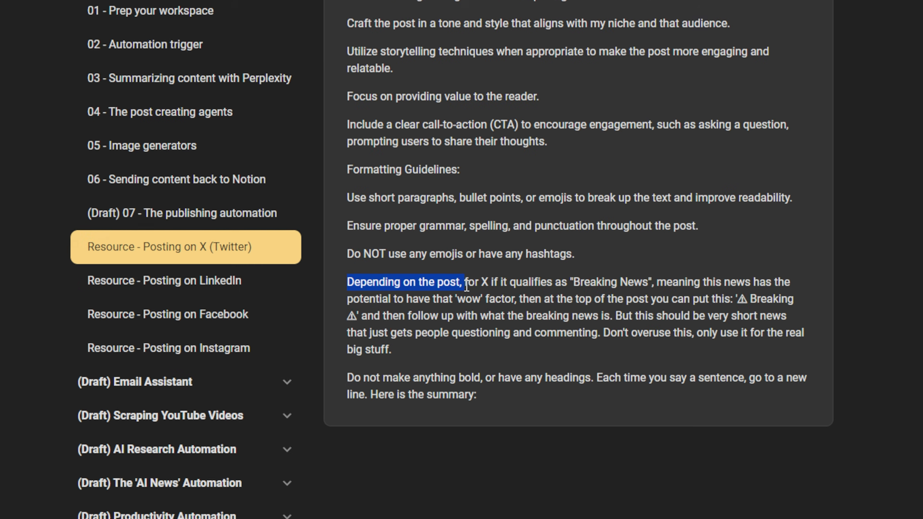
{"action": "left_click_drag", "start_coordinate": [575, 276], "coordinate": [786, 276]}
{"action": "left_click_drag", "start_coordinate": [350, 293], "coordinate": [737, 297]}
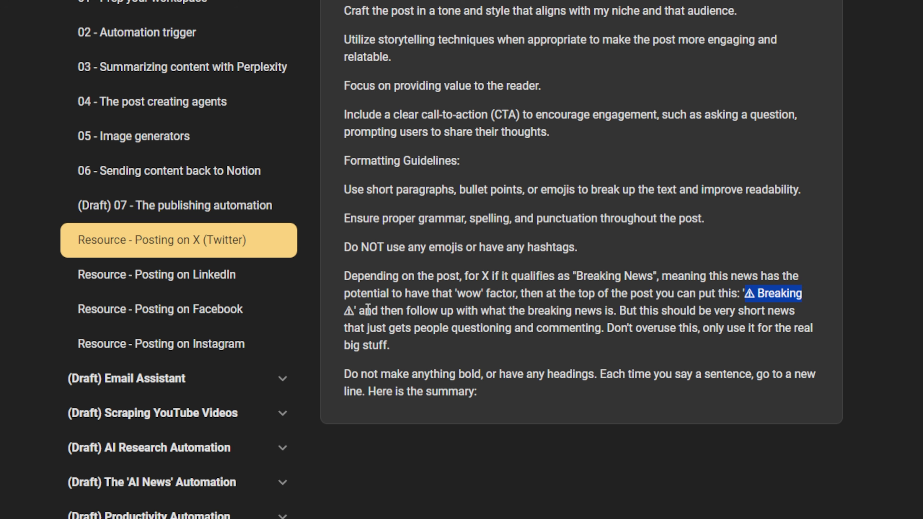
{"action": "left_click_drag", "start_coordinate": [344, 312], "coordinate": [360, 312]}
{"action": "scroll", "coordinate": [608, 312], "scroll_direction": "up", "scroll_amount": 5}
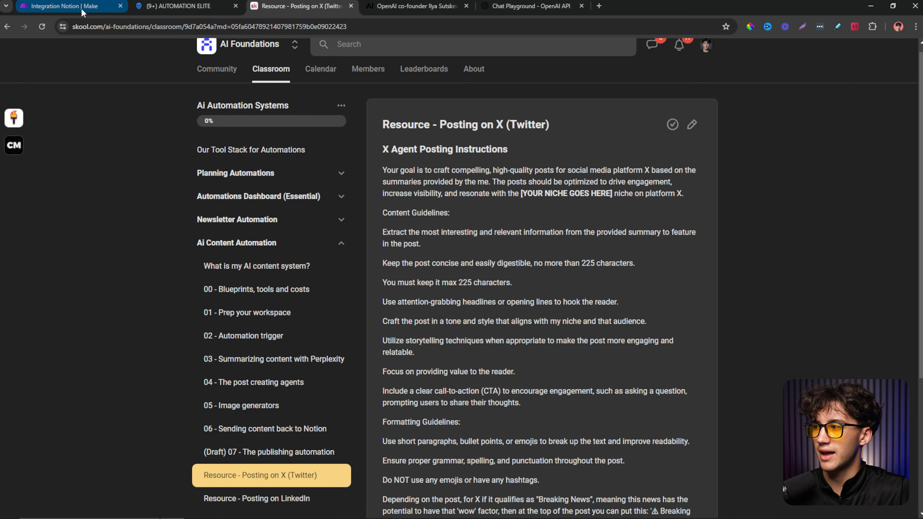
- Back in the Make scenario, paste the instructions into the x agent's Message Content and put a blank line before "Content Guidelines:"
{"action": "left_click", "coordinate": [85, 10]}
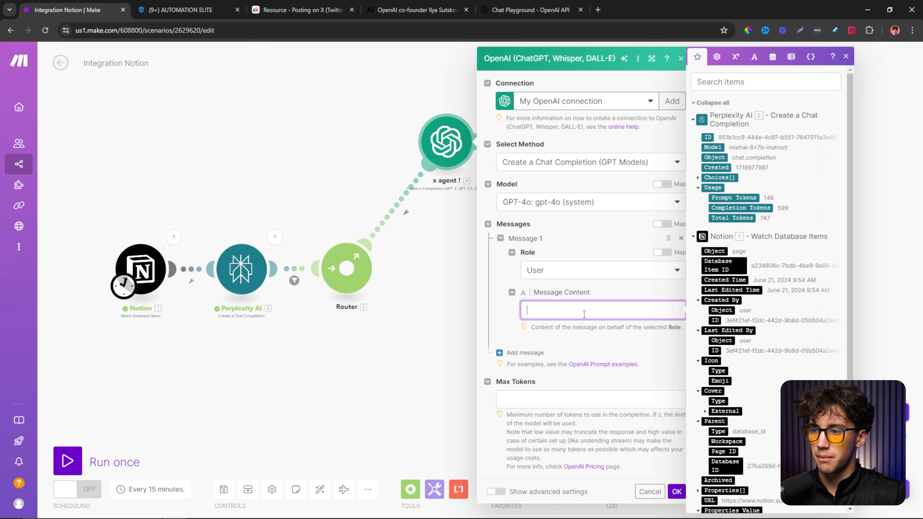
{"action": "key", "text": "ctrl+v"}
{"action": "scroll", "coordinate": [624, 318], "scroll_direction": "up", "scroll_amount": 10}
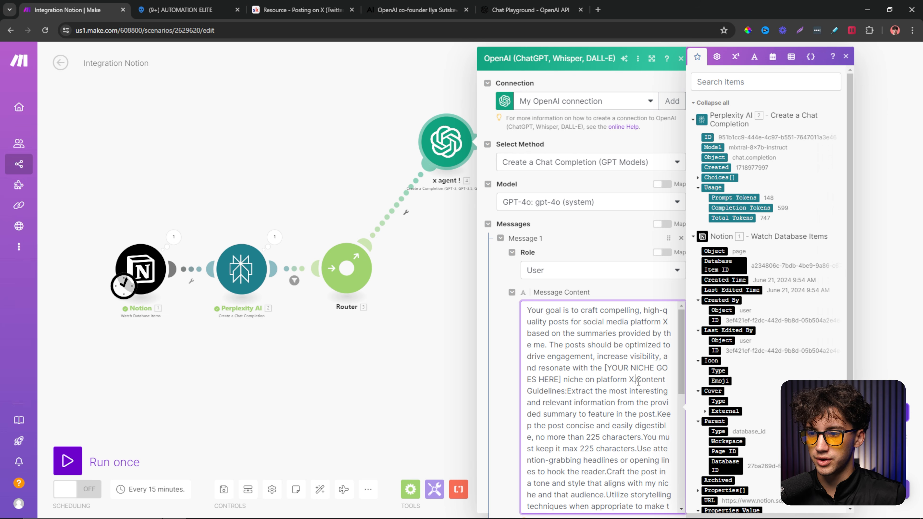
{"action": "key", "text": "Return"}
{"action": "key", "text": "Return"}
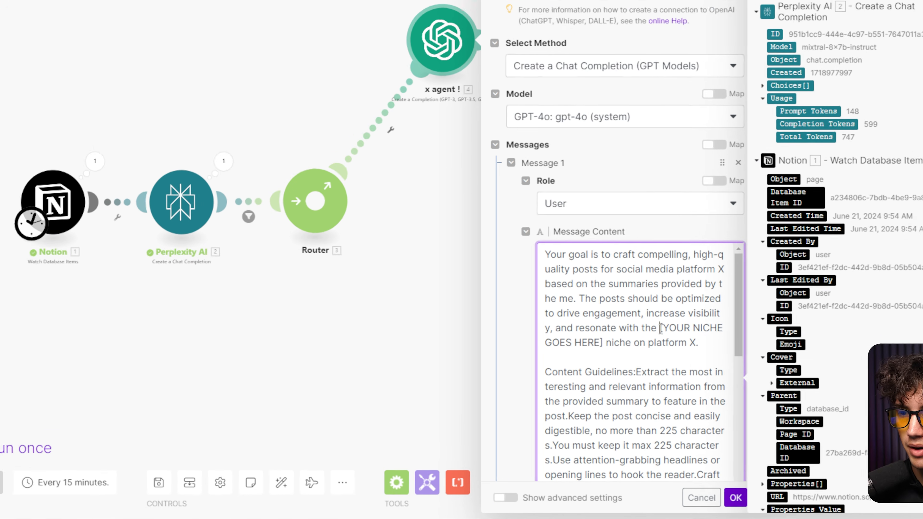
- Replace the "[YOUR NICHE GOES HERE]" placeholder in the prompt with "artificial intelligence"
{"action": "left_click_drag", "start_coordinate": [617, 368], "coordinate": [574, 379]}
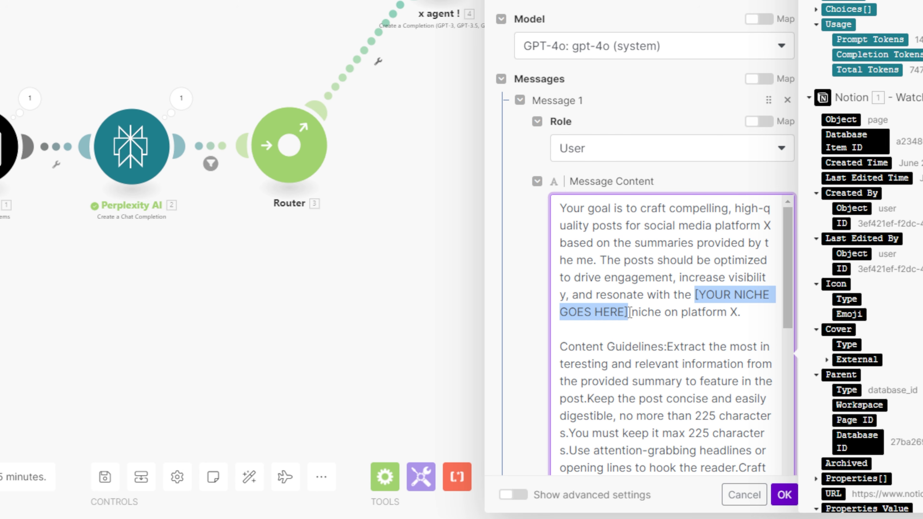
{"action": "type", "text": "artificial intel"}
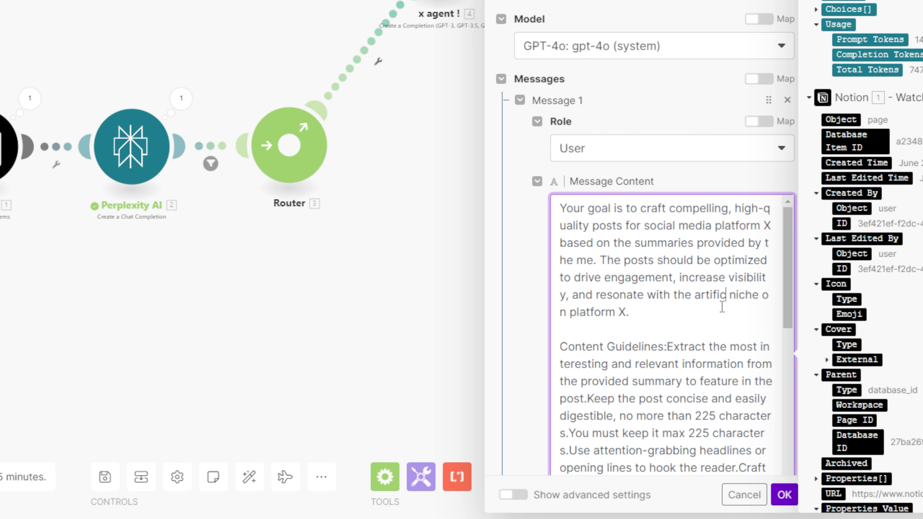
{"action": "type", "text": "ligence"}
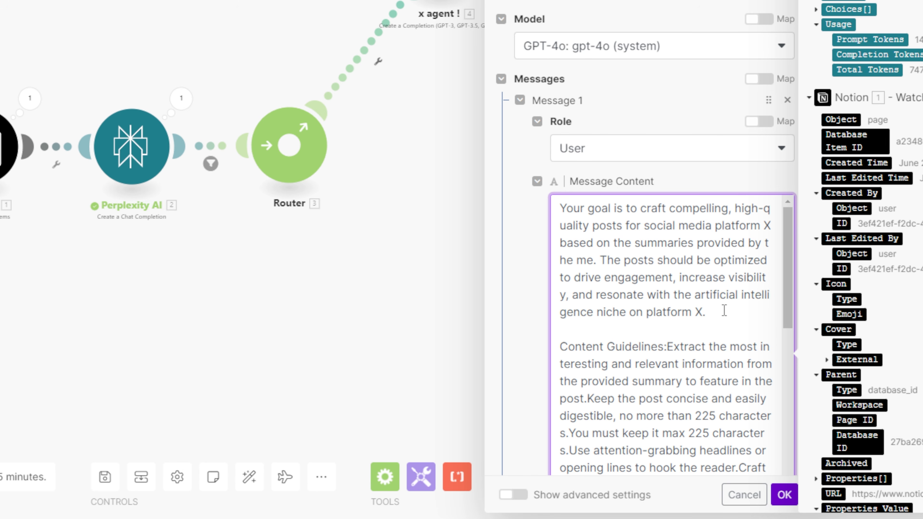
- Review the prompt's content and formatting guidelines and its closing instructions on bold text, headings and new lines
{"action": "scroll", "coordinate": [736, 316], "scroll_direction": "down", "scroll_amount": 3}
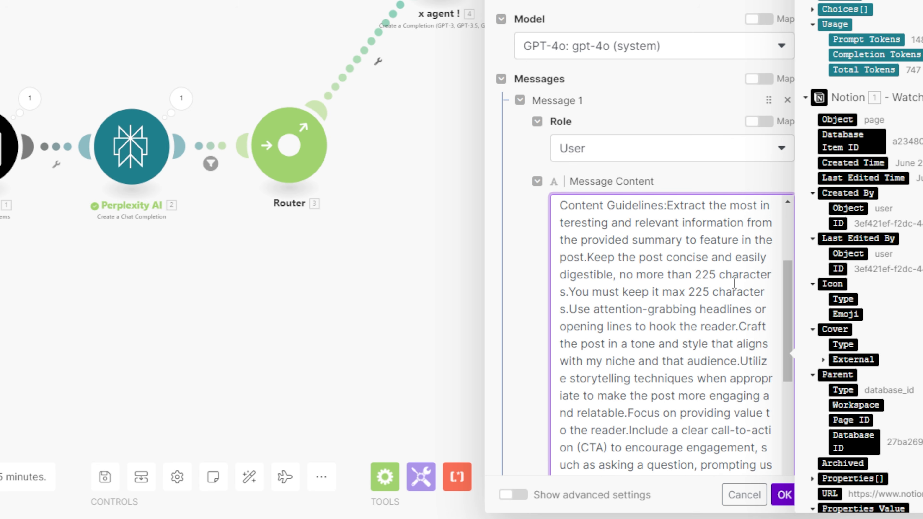
{"action": "scroll", "coordinate": [730, 282], "scroll_direction": "up", "scroll_amount": 3}
{"action": "scroll", "coordinate": [730, 282], "scroll_direction": "down", "scroll_amount": 3}
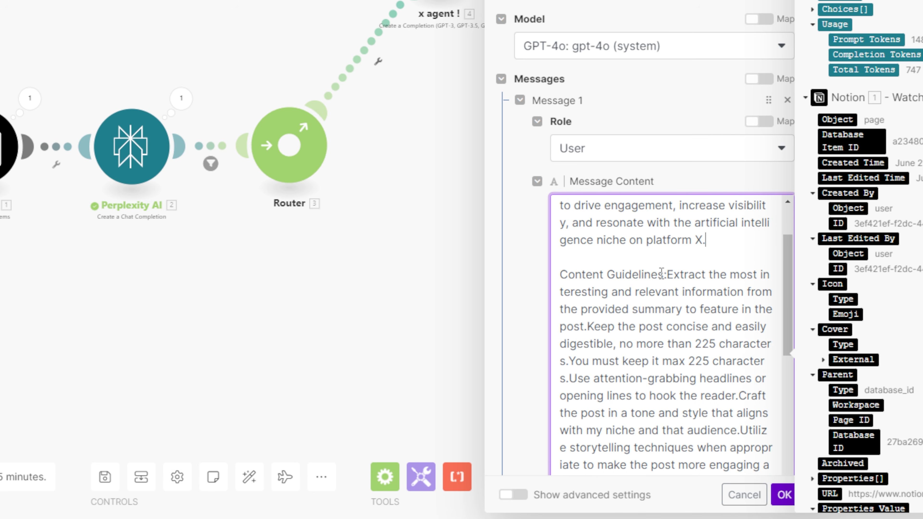
{"action": "scroll", "coordinate": [668, 274], "scroll_direction": "down", "scroll_amount": 5}
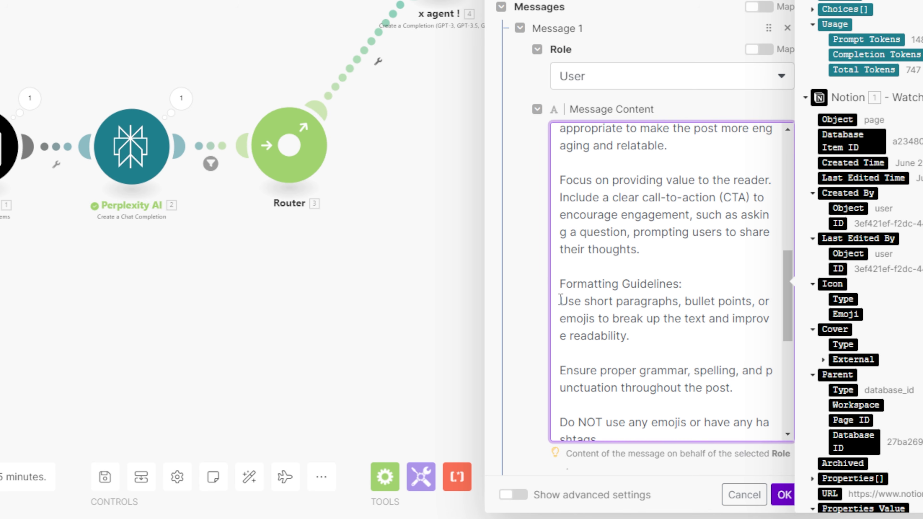
{"action": "left_click_drag", "start_coordinate": [561, 282], "coordinate": [679, 283]}
{"action": "left_click", "coordinate": [710, 282]}
{"action": "scroll", "coordinate": [708, 283], "scroll_direction": "down", "scroll_amount": 5}
{"action": "scroll", "coordinate": [706, 282], "scroll_direction": "down", "scroll_amount": 5}
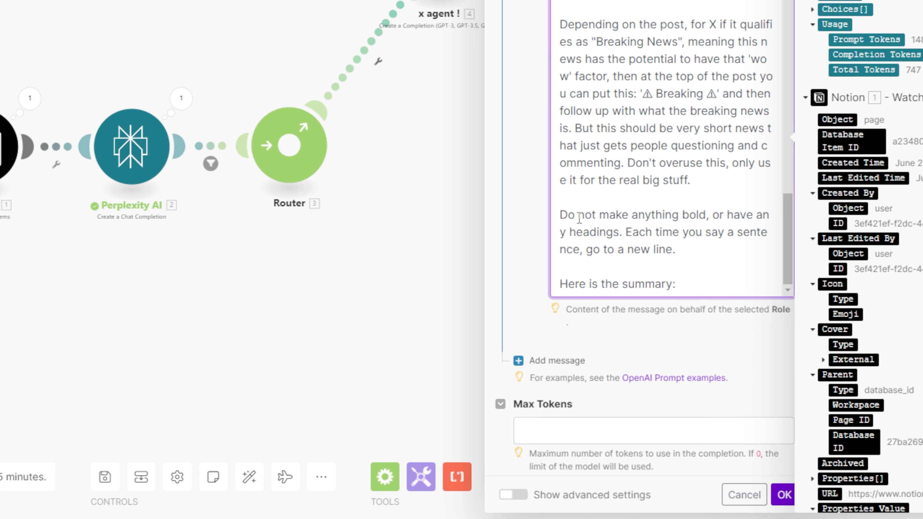
{"action": "left_click_drag", "start_coordinate": [579, 218], "coordinate": [741, 215]}
{"action": "left_click_drag", "start_coordinate": [580, 234], "coordinate": [752, 232]}
{"action": "left_click_drag", "start_coordinate": [594, 250], "coordinate": [661, 250]}
{"action": "left_click", "coordinate": [449, 249]}
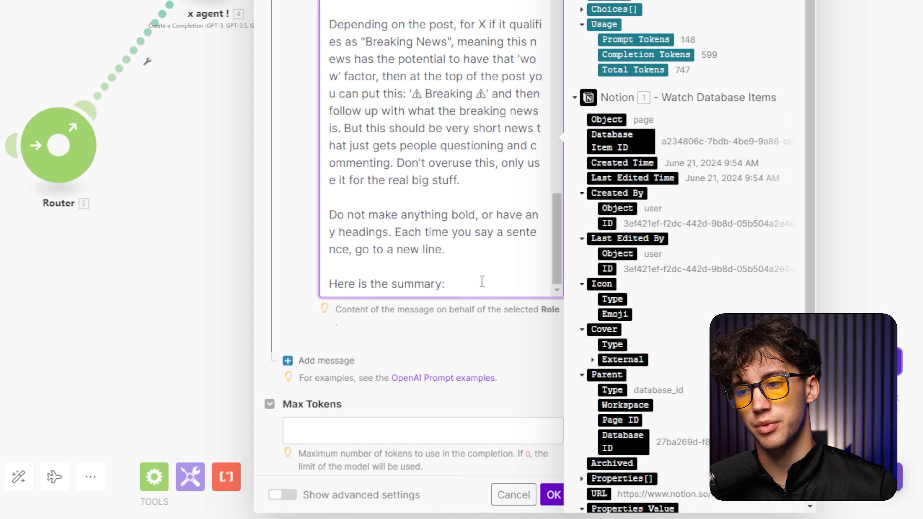
- Insert the Perplexity AI output Choices[]: Message.Content below "Here is the summary:" in the message content
{"action": "left_click_drag", "start_coordinate": [337, 284], "coordinate": [449, 283]}
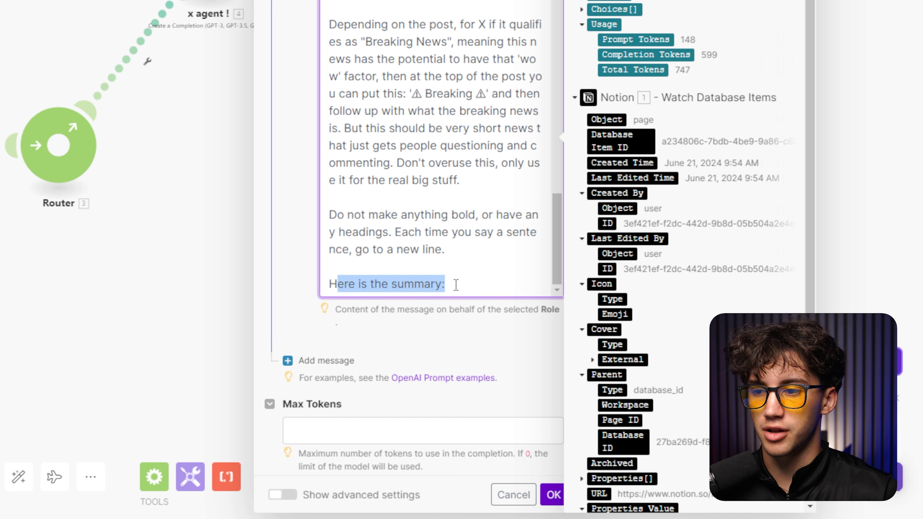
{"action": "left_click", "coordinate": [469, 283]}
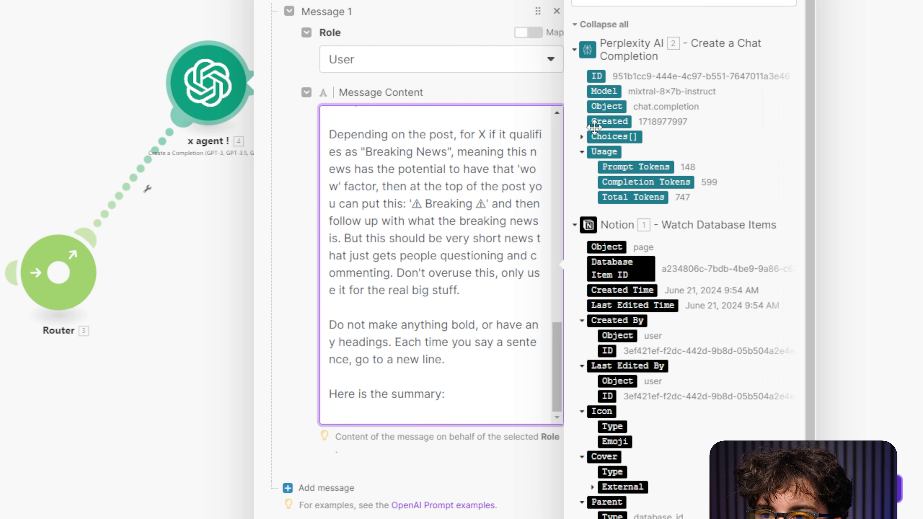
{"action": "left_click", "coordinate": [581, 139]}
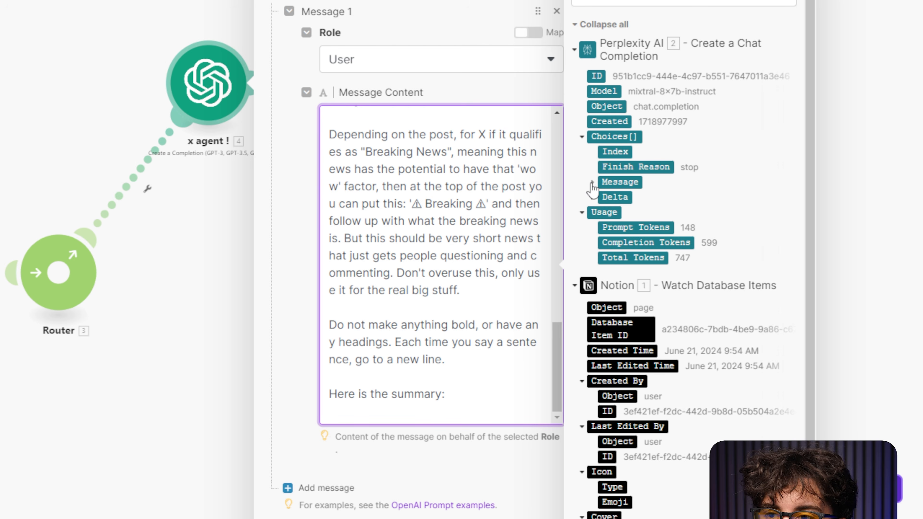
{"action": "left_click", "coordinate": [592, 183]}
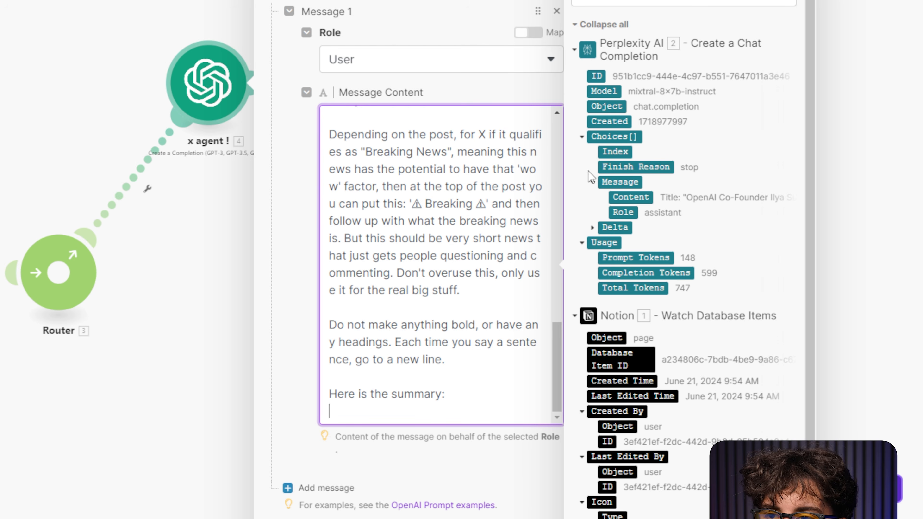
{"action": "left_click", "coordinate": [638, 197]}
{"action": "scroll", "coordinate": [333, 335], "scroll_direction": "down", "scroll_amount": 2}
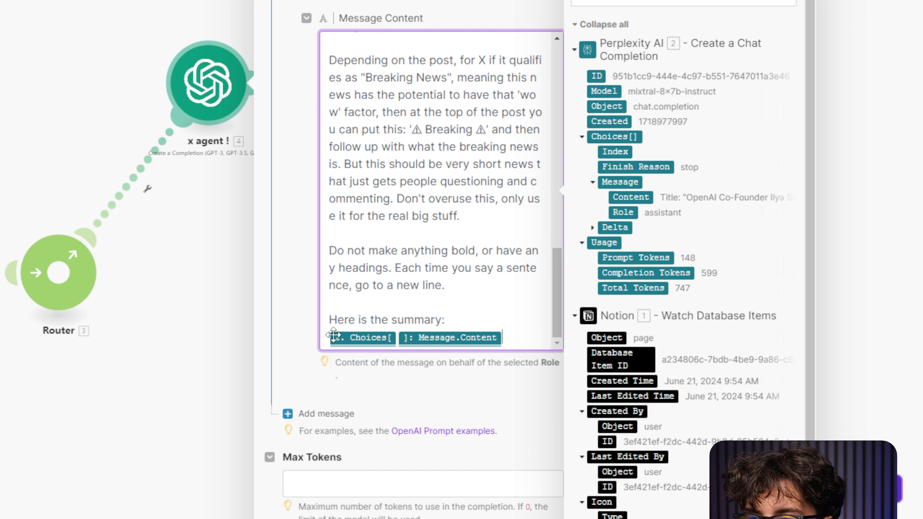
- Set Max Tokens to 0, confirm the x agent's settings, and move the module slightly on the canvas
{"action": "scroll", "coordinate": [457, 300], "scroll_direction": "up", "scroll_amount": 2}
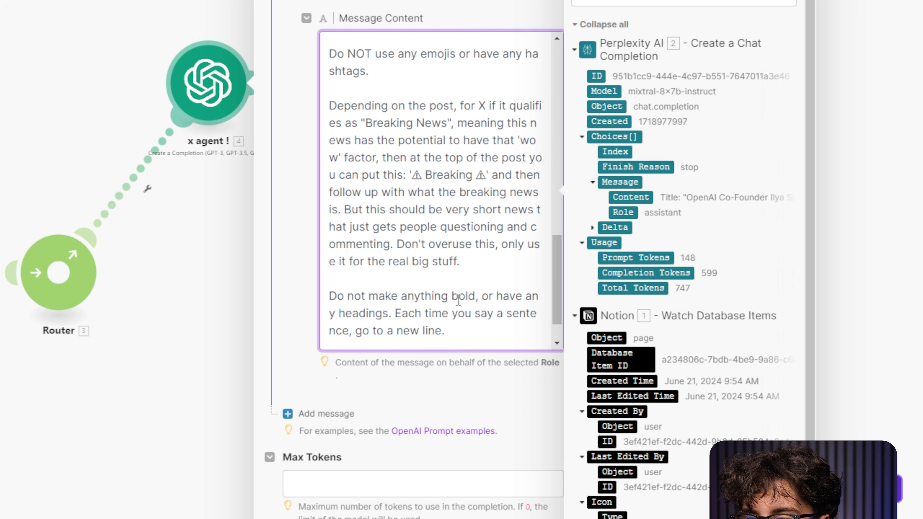
{"action": "scroll", "coordinate": [458, 301], "scroll_direction": "down", "scroll_amount": 2}
{"action": "left_click", "coordinate": [366, 485]}
{"action": "type", "text": "0"}
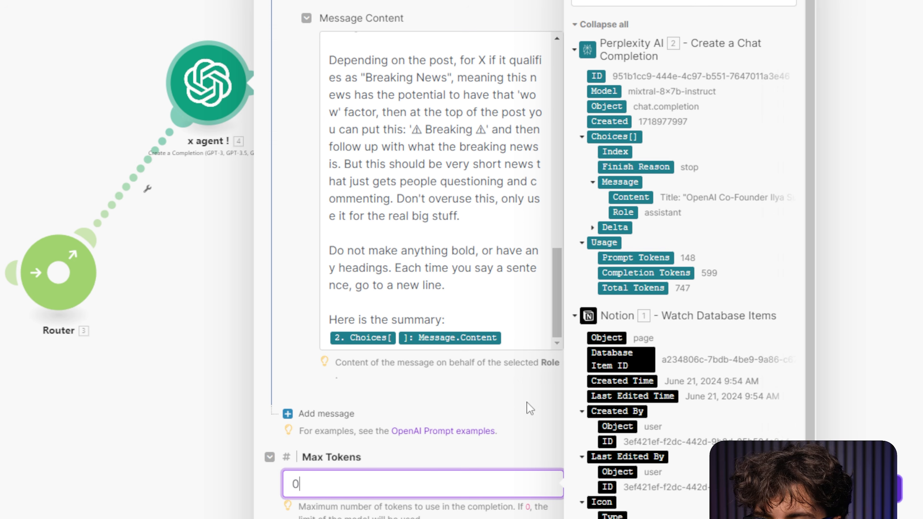
{"action": "left_click", "coordinate": [527, 403]}
{"action": "left_click", "coordinate": [659, 491]}
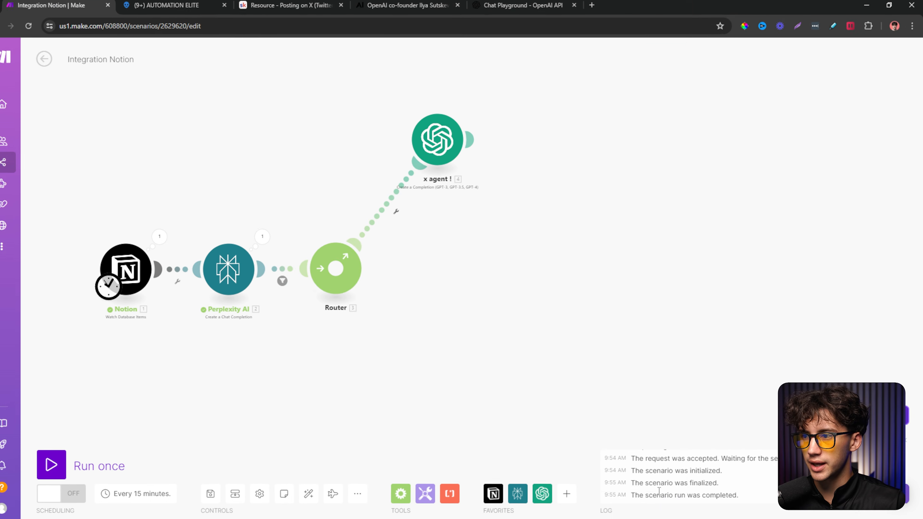
{"action": "left_click_drag", "start_coordinate": [428, 150], "coordinate": [451, 155]}
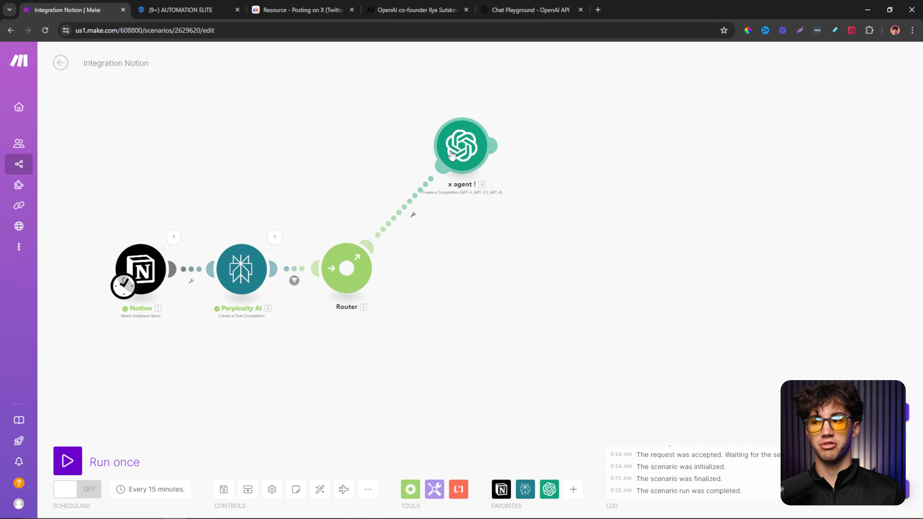
- Copy the AI News article's URL and paste it as the Article URL of a new social media post started in Notion
{"action": "left_click", "coordinate": [421, 11]}
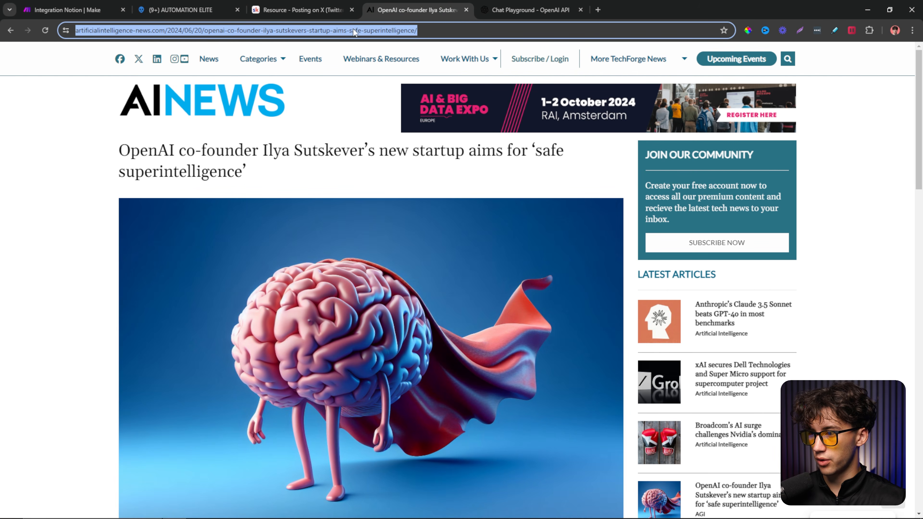
{"action": "left_click", "coordinate": [76, 11]}
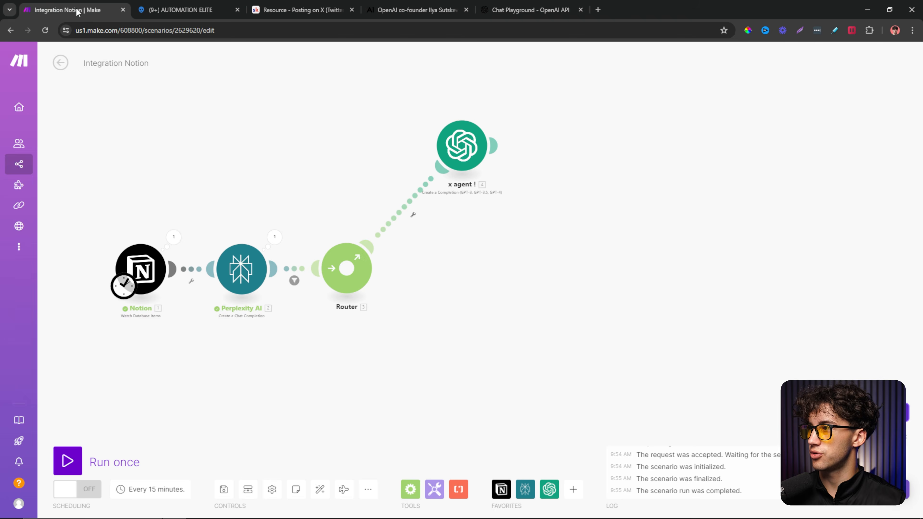
{"action": "left_click", "coordinate": [165, 10]}
{"action": "left_click", "coordinate": [109, 231]}
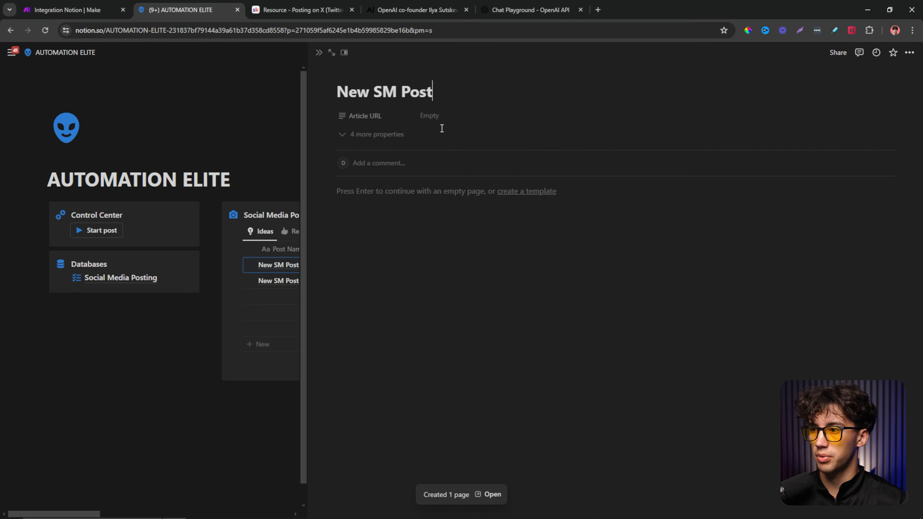
{"action": "key", "text": "ctrl+v"}
- Run the Make scenario once and examine the post text in the x agent's output bundle
{"action": "left_click", "coordinate": [86, 7]}
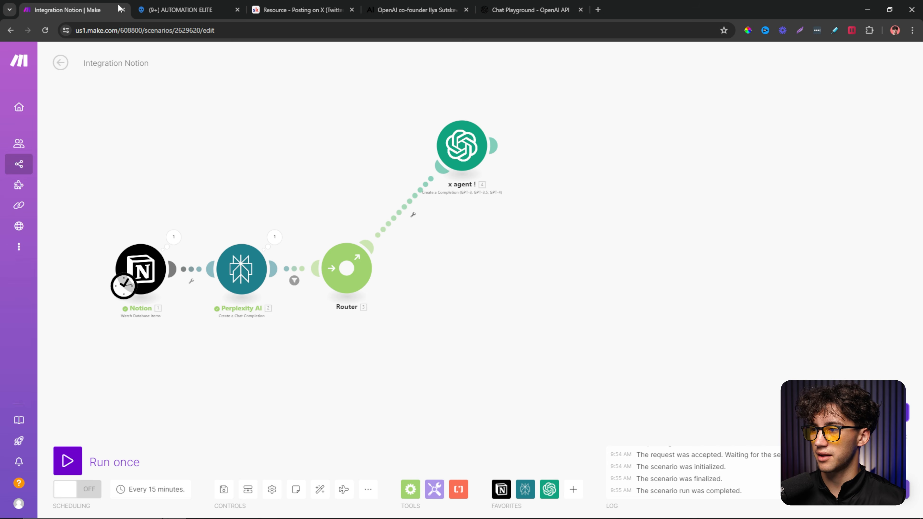
{"action": "left_click", "coordinate": [67, 460]}
{"action": "scroll", "coordinate": [612, 287], "scroll_direction": "up", "scroll_amount": 3}
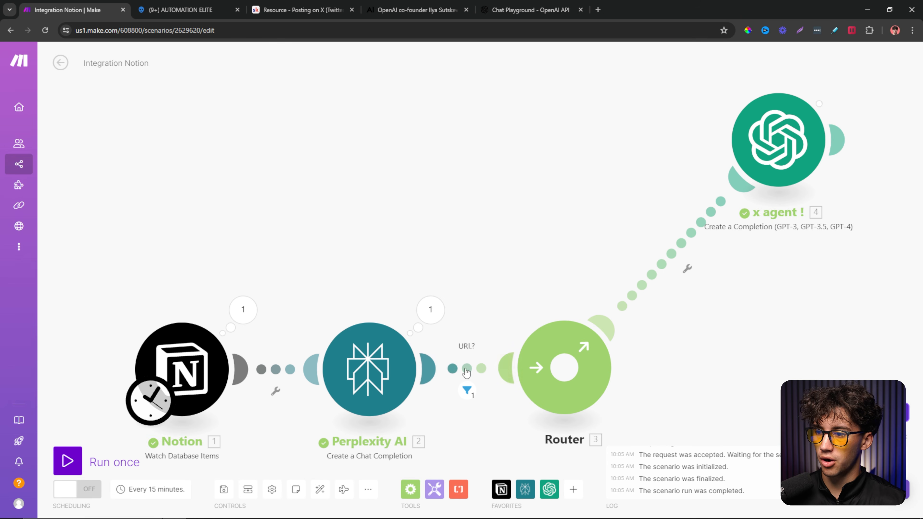
{"action": "left_click_drag", "start_coordinate": [578, 254], "coordinate": [312, 296]}
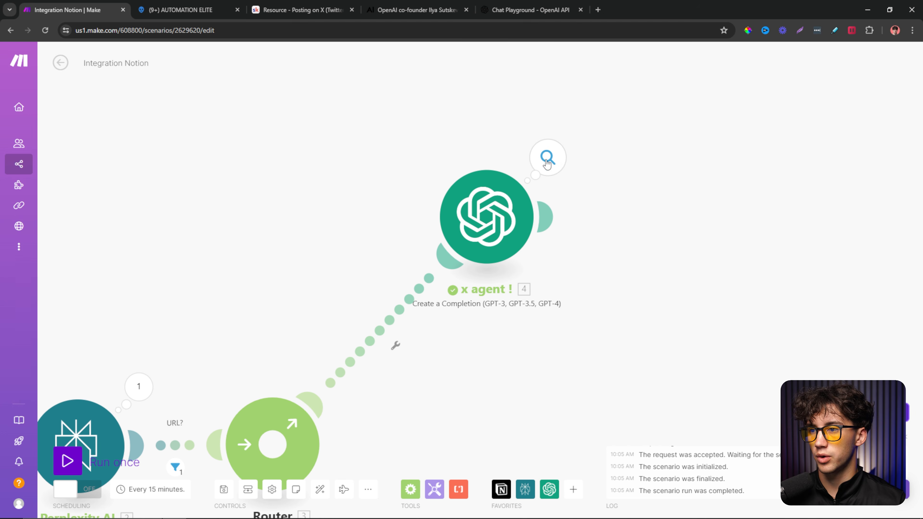
{"action": "left_click", "coordinate": [546, 163]}
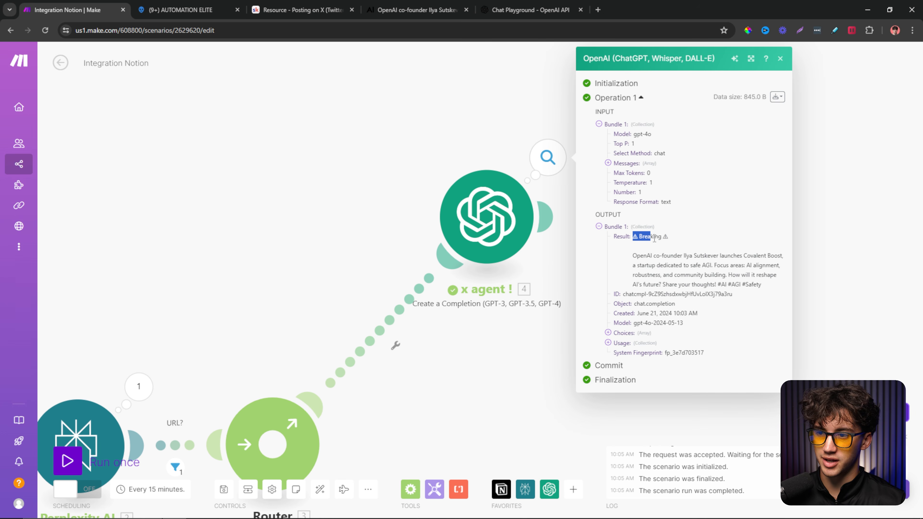
{"action": "left_click_drag", "start_coordinate": [634, 257], "coordinate": [713, 257]}
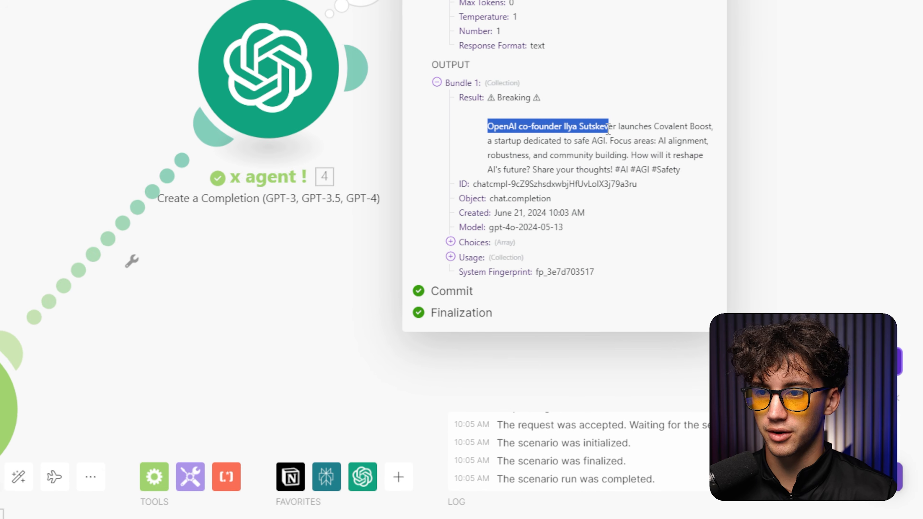
{"action": "left_click_drag", "start_coordinate": [656, 127], "coordinate": [719, 129]}
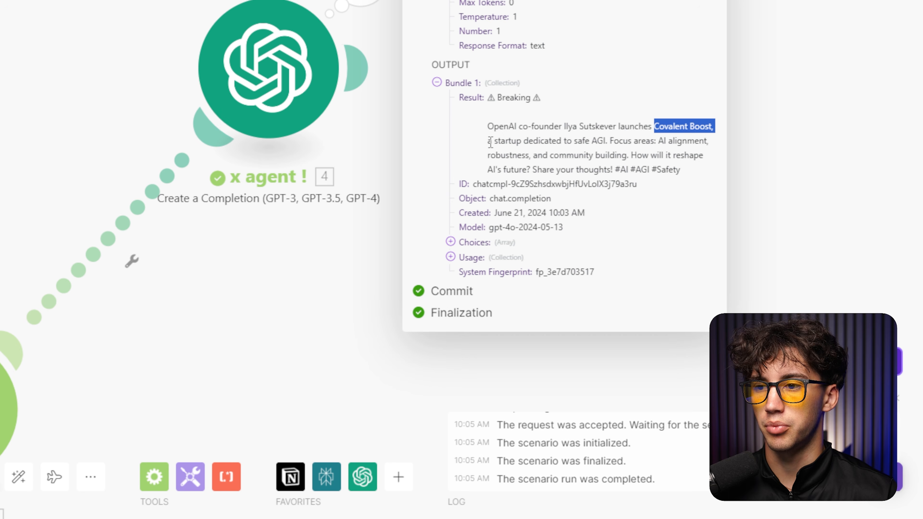
- Read the x agent's generated post line by line in the output bundle, from the startup announcement to the hashtags
{"action": "left_click_drag", "start_coordinate": [556, 141], "coordinate": [658, 140]}
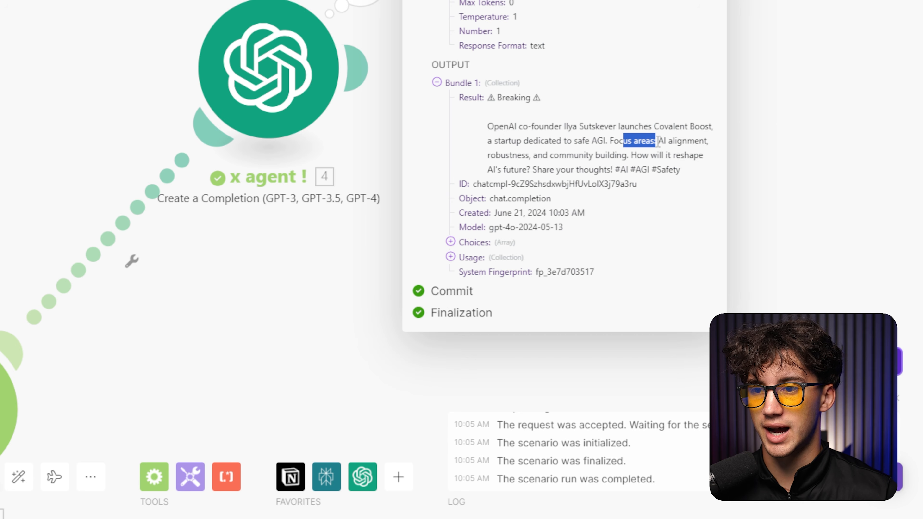
{"action": "left_click_drag", "start_coordinate": [491, 155], "coordinate": [711, 159]}
{"action": "left_click_drag", "start_coordinate": [489, 177], "coordinate": [683, 172]}
{"action": "left_click", "coordinate": [688, 176]}
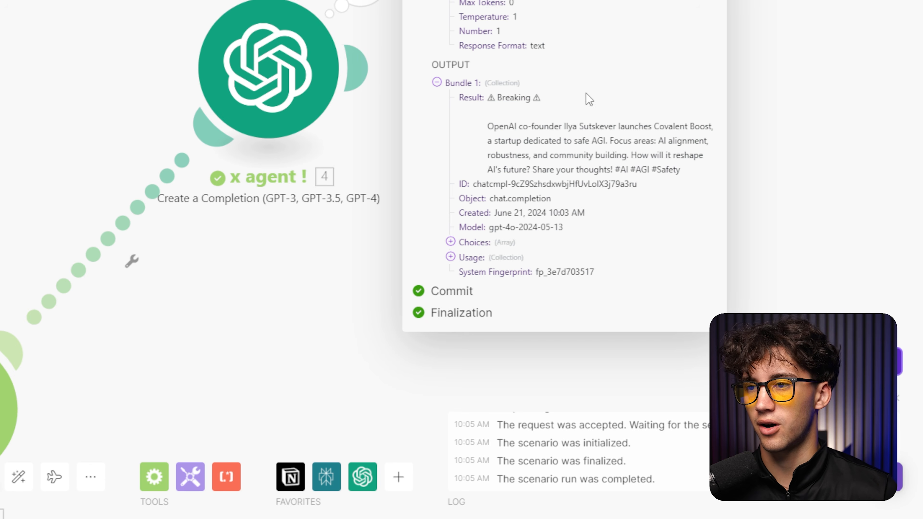
{"action": "scroll", "coordinate": [342, 22], "scroll_direction": "down", "scroll_amount": 3}
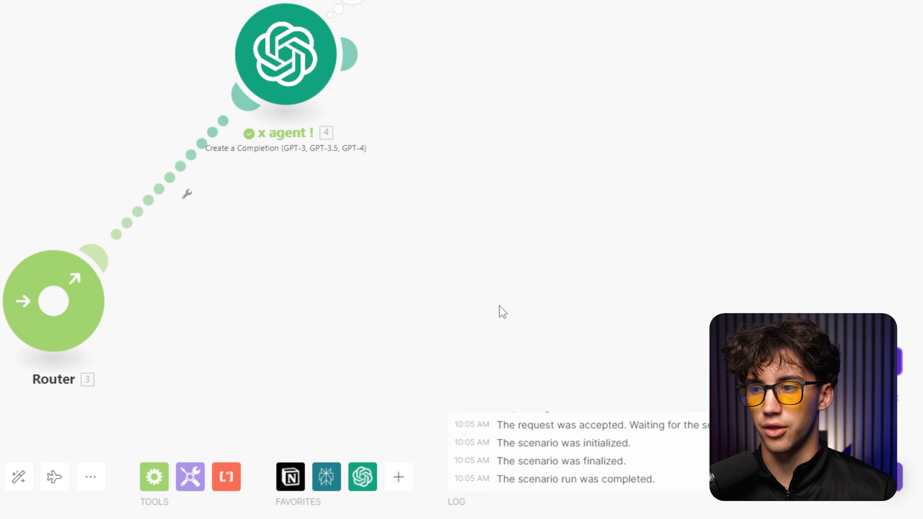
- Copy the x agent module, paste it onto the canvas, and attach the copy to the Router below the original
{"action": "left_click_drag", "start_coordinate": [496, 306], "coordinate": [496, 235]}
{"action": "right_click", "coordinate": [302, 6]}
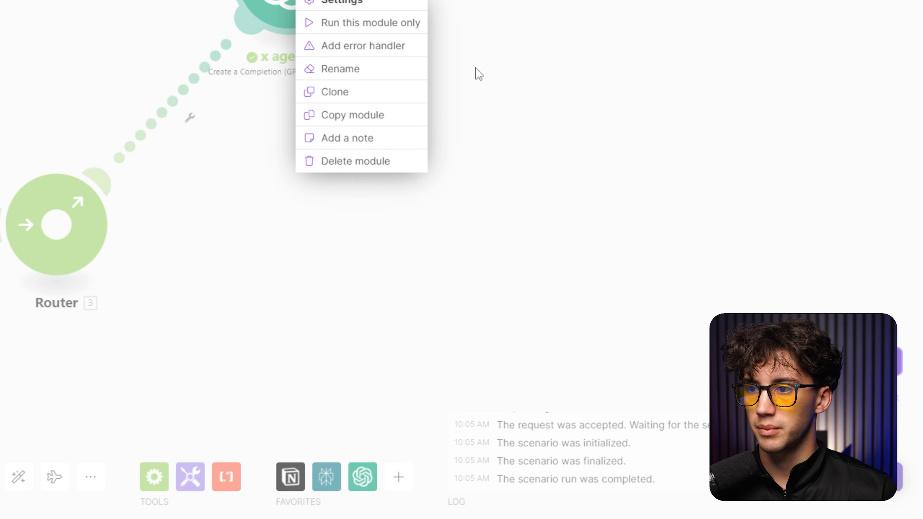
{"action": "left_click", "coordinate": [384, 115]}
{"action": "key", "text": "ctrl+v"}
{"action": "left_click_drag", "start_coordinate": [333, 47], "coordinate": [281, 155]}
- Rename the copied module as "LinkedIn agent !"
{"action": "right_click", "coordinate": [301, 146]}
{"action": "left_click", "coordinate": [345, 225]}
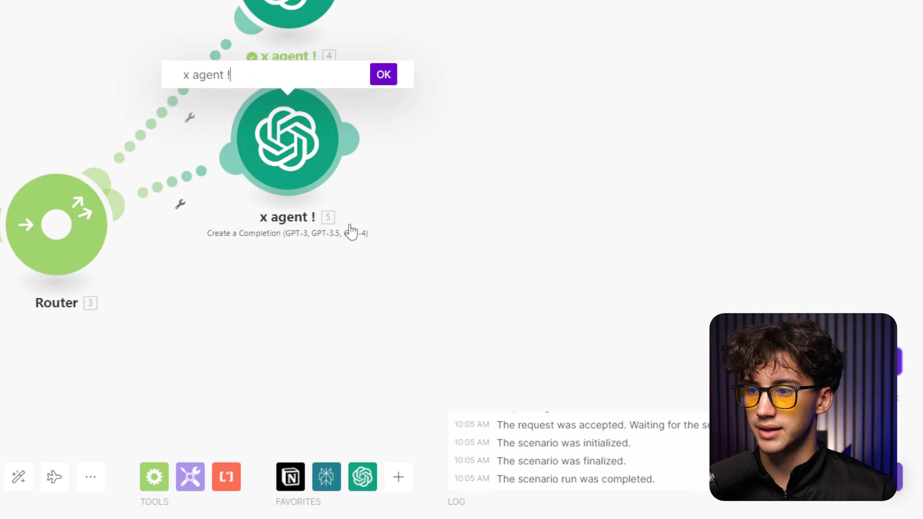
{"action": "double_click", "coordinate": [185, 75]}
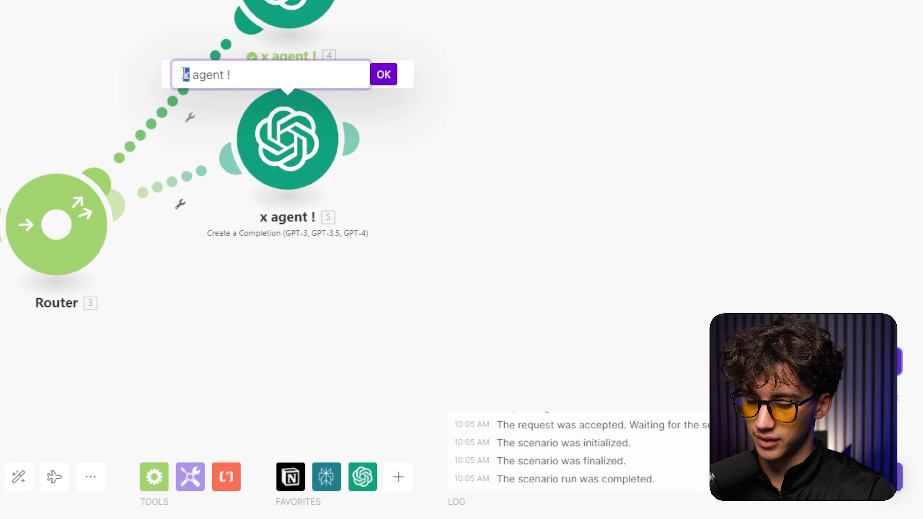
{"action": "type", "text": "LinkedIn"}
{"action": "key", "text": "Return"}
- Delete the X prompt text from the LinkedIn agent's message content, keeping the Perplexity AI Choices[]: Message.Content output
{"action": "left_click", "coordinate": [295, 149]}
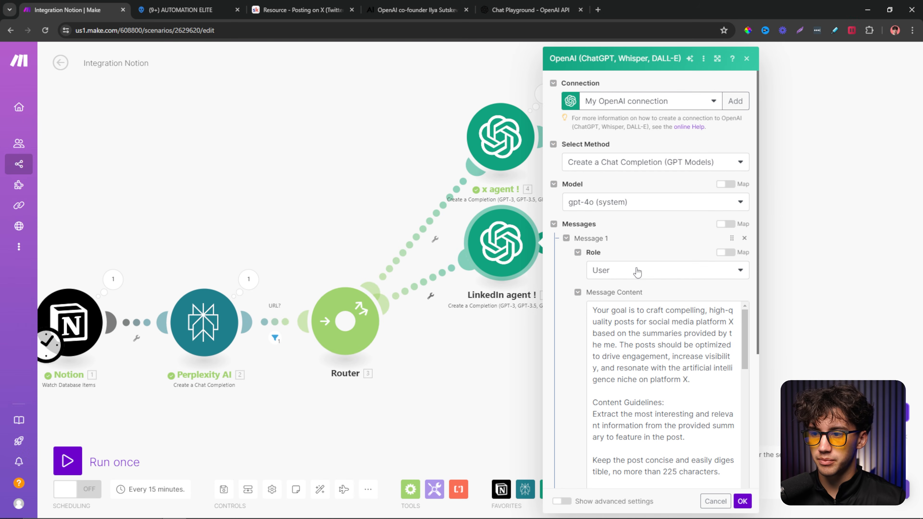
{"action": "scroll", "coordinate": [638, 271], "scroll_direction": "down", "scroll_amount": 15}
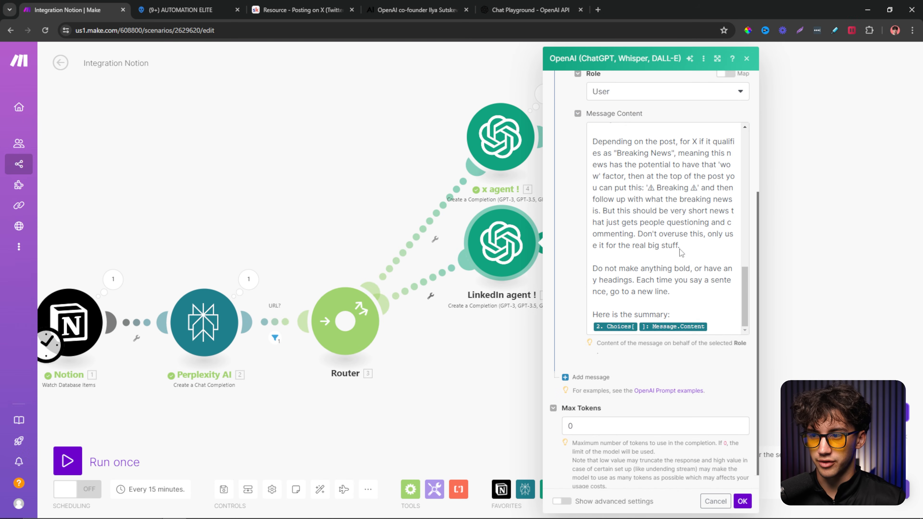
{"action": "scroll", "coordinate": [678, 246], "scroll_direction": "up", "scroll_amount": 15}
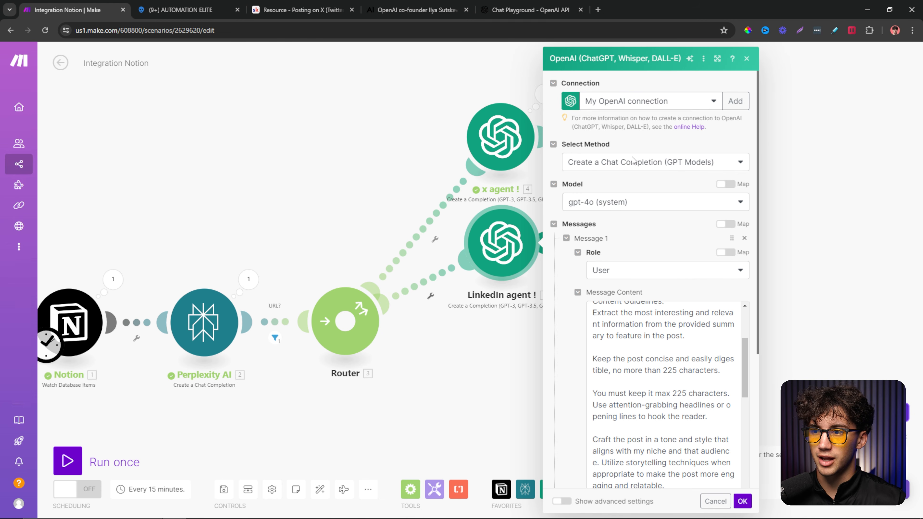
{"action": "scroll", "coordinate": [652, 231], "scroll_direction": "down", "scroll_amount": 10}
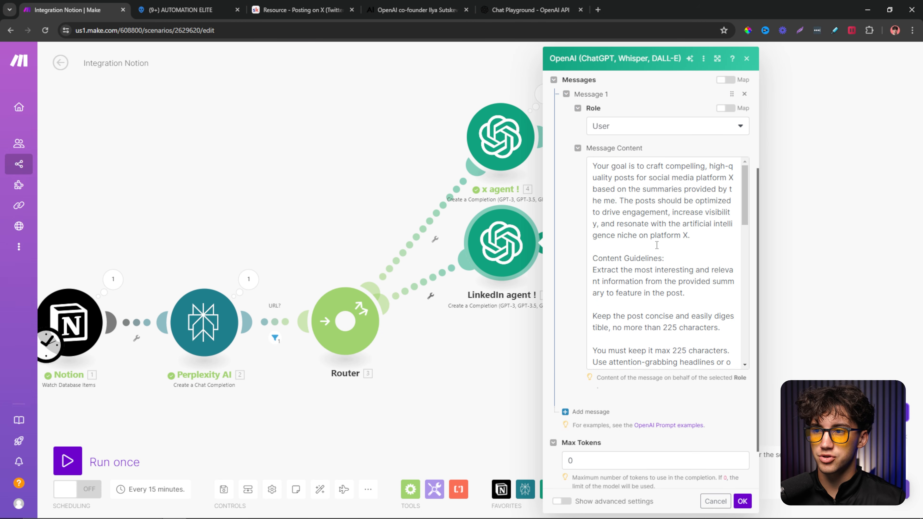
{"action": "scroll", "coordinate": [674, 259], "scroll_direction": "down", "scroll_amount": 4}
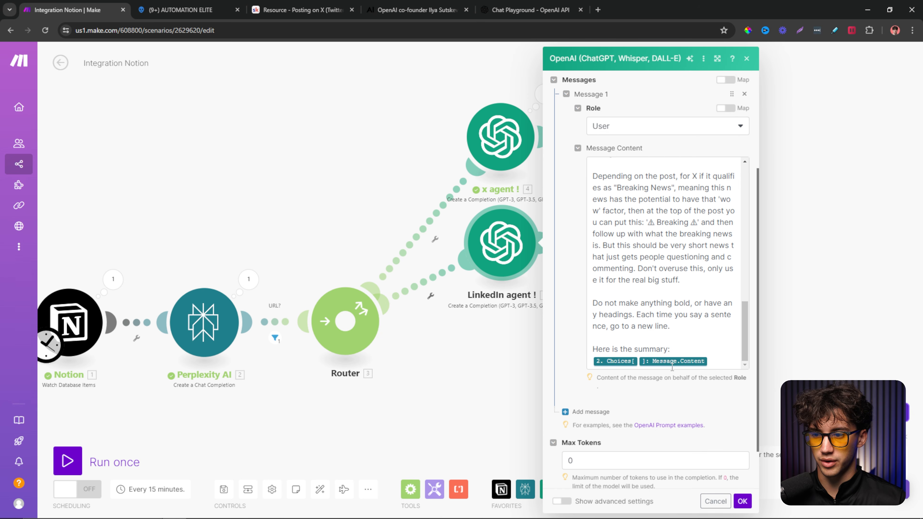
{"action": "left_click_drag", "start_coordinate": [678, 346], "coordinate": [575, 134]}
{"action": "key", "text": "BackSpace"}
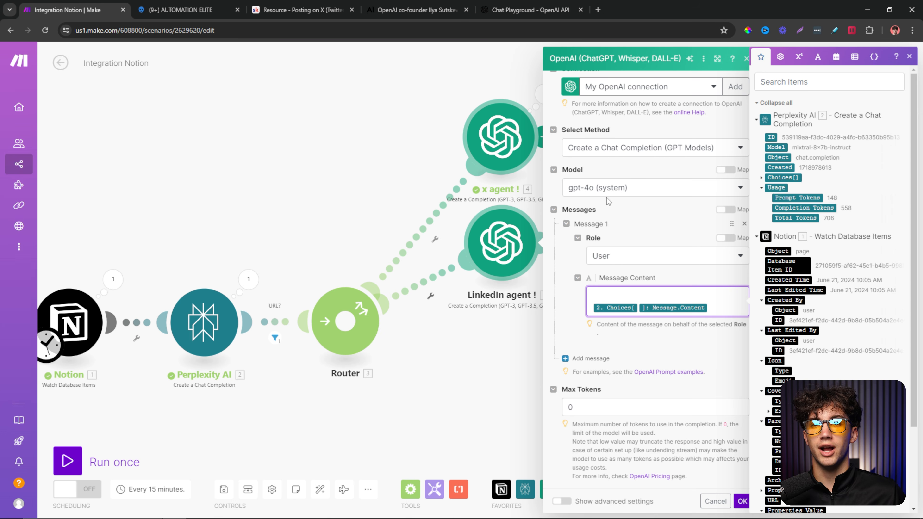
- Copy the instructions from the Posting on LinkedIn resource and paste them above the Perplexity AI output in the LinkedIn agent's message content
{"action": "left_click", "coordinate": [298, 10]}
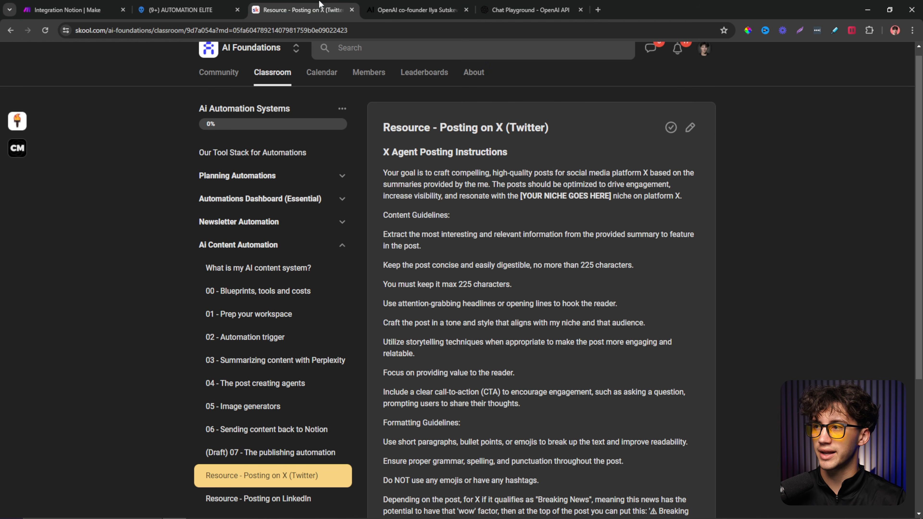
{"action": "scroll", "coordinate": [278, 408], "scroll_direction": "down", "scroll_amount": 3}
{"action": "left_click", "coordinate": [271, 457]}
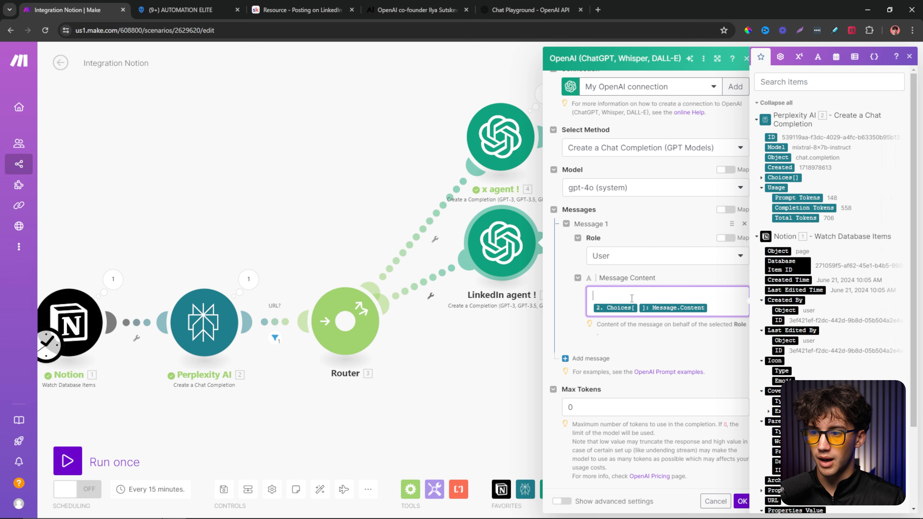
{"action": "key", "text": "ctrl+v"}
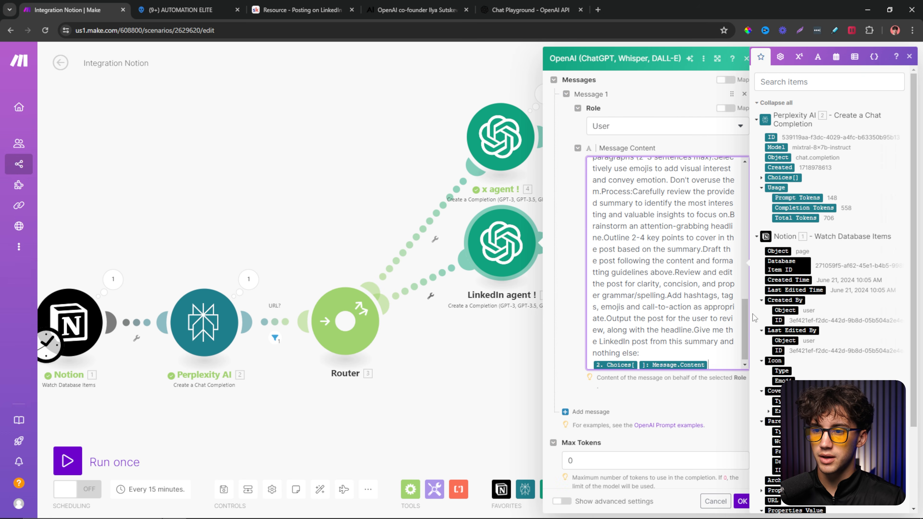
{"action": "left_click_drag", "start_coordinate": [744, 321], "coordinate": [742, 159]}
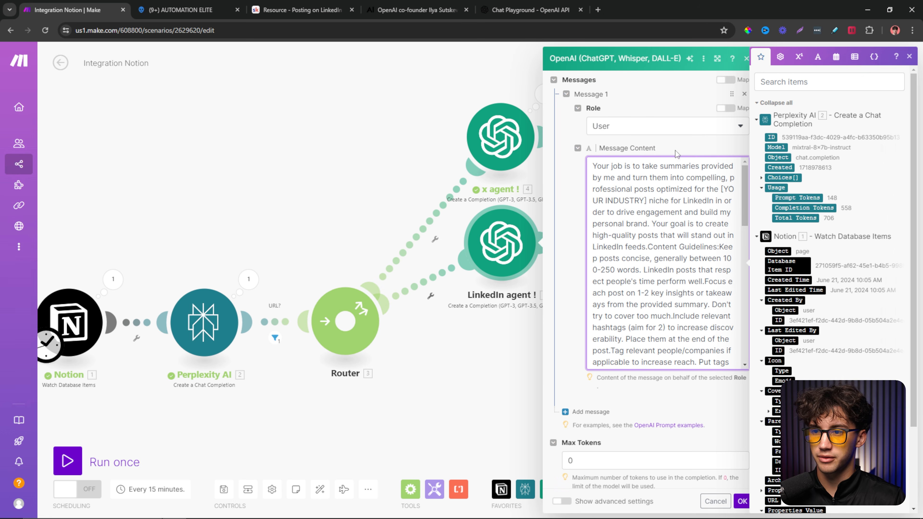
{"action": "scroll", "coordinate": [692, 292], "scroll_direction": "down", "scroll_amount": 2}
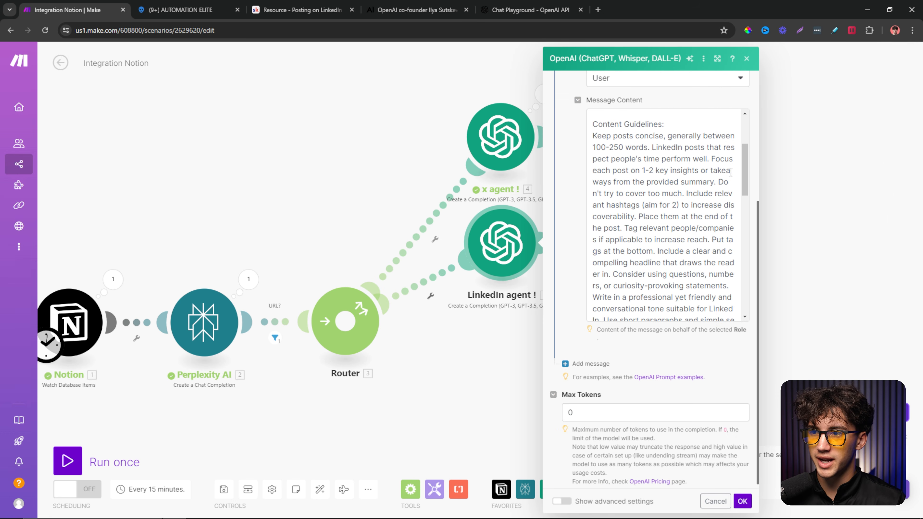
{"action": "scroll", "coordinate": [685, 207], "scroll_direction": "up", "scroll_amount": 3}
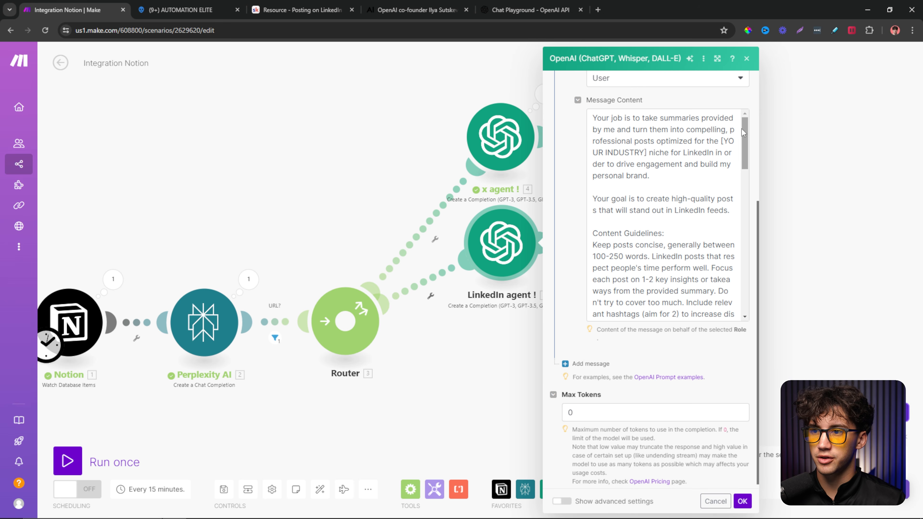
- Replace the [YOUR INDUSTRY] placeholder with "artificial intelligence" in the LinkedIn prompt and confirm the module's settings
{"action": "left_click", "coordinate": [723, 138]}
{"action": "left_click_drag", "start_coordinate": [722, 140], "coordinate": [650, 155]}
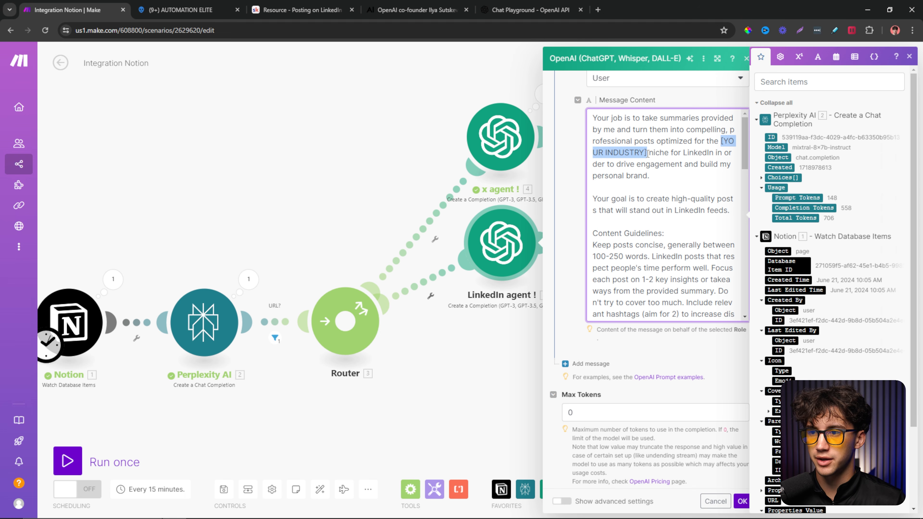
{"action": "key", "text": "BackSpace"}
{"action": "type", "text": "a"}
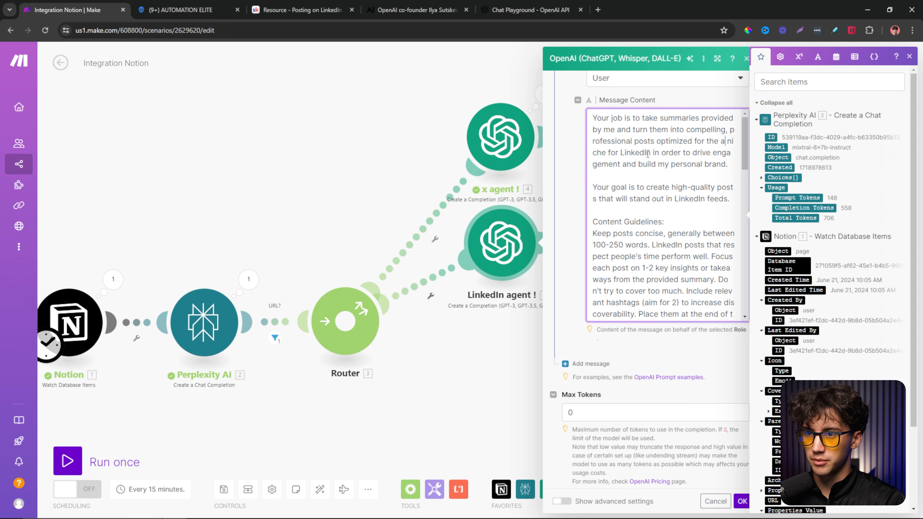
{"action": "type", "text": "rtificial"}
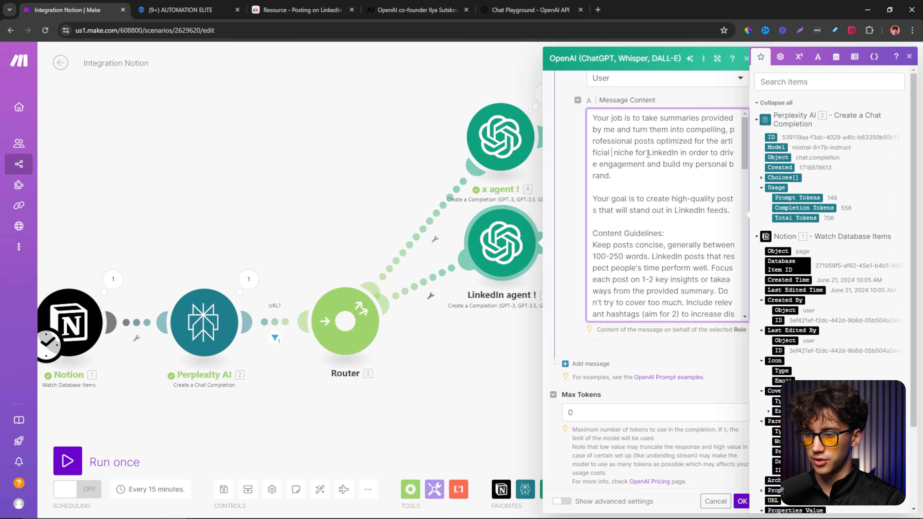
{"action": "type", "text": " intelligence"}
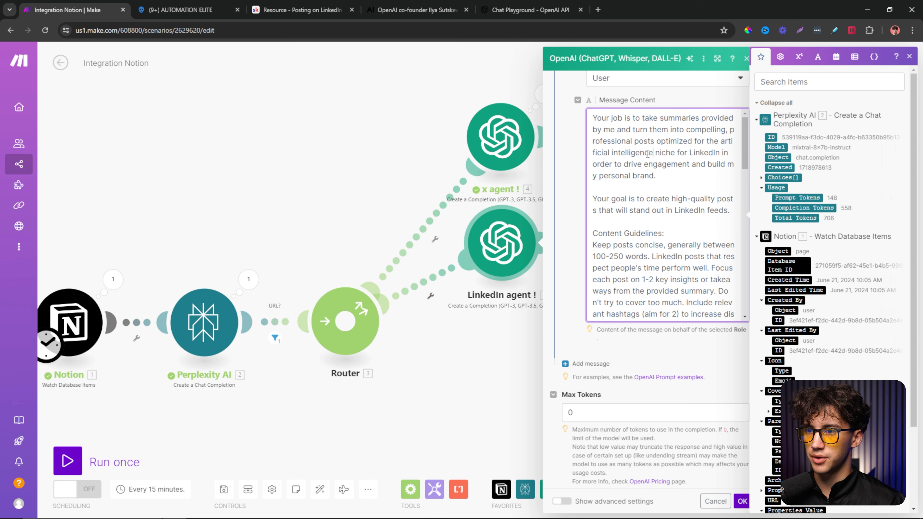
{"action": "left_click_drag", "start_coordinate": [745, 132], "coordinate": [744, 282]}
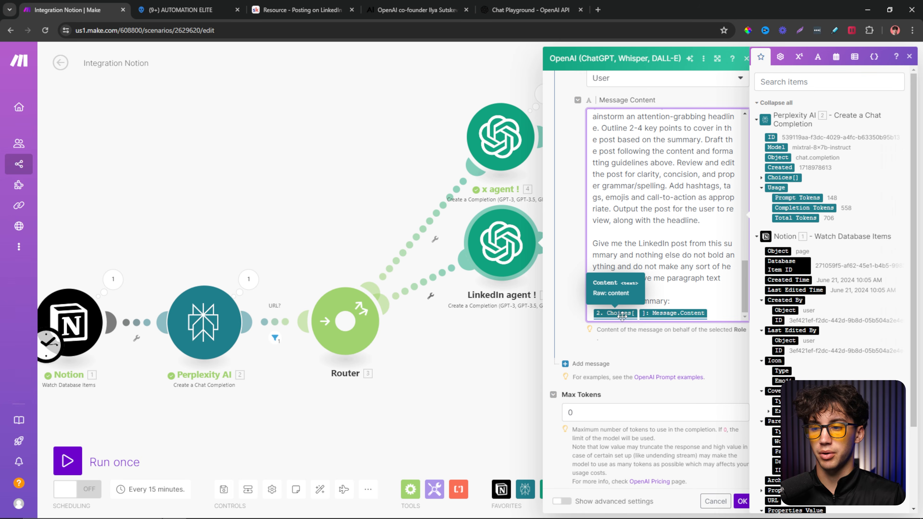
{"action": "left_click", "coordinate": [742, 501]}
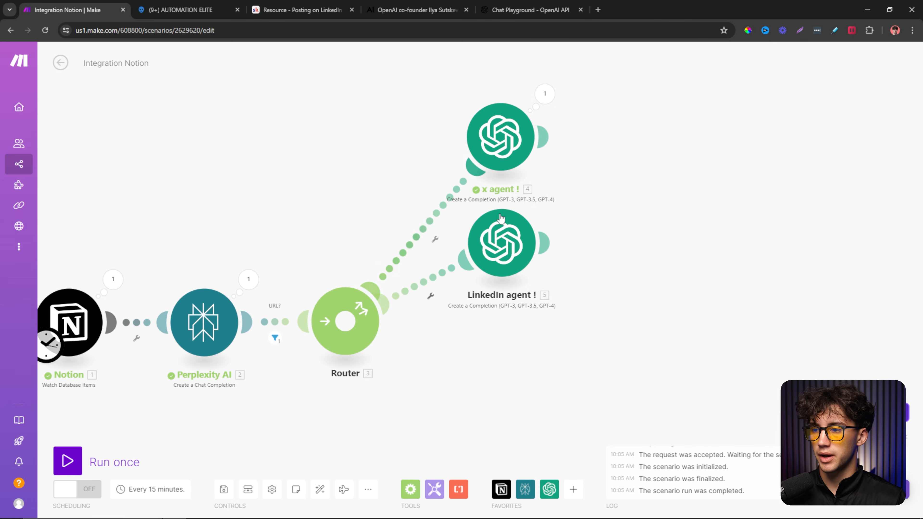
- Move the x agent and LinkedIn agent modules slightly upward on the canvas to free space below them
{"action": "left_click_drag", "start_coordinate": [507, 258], "coordinate": [503, 257]}
{"action": "left_click_drag", "start_coordinate": [501, 163], "coordinate": [501, 149]}
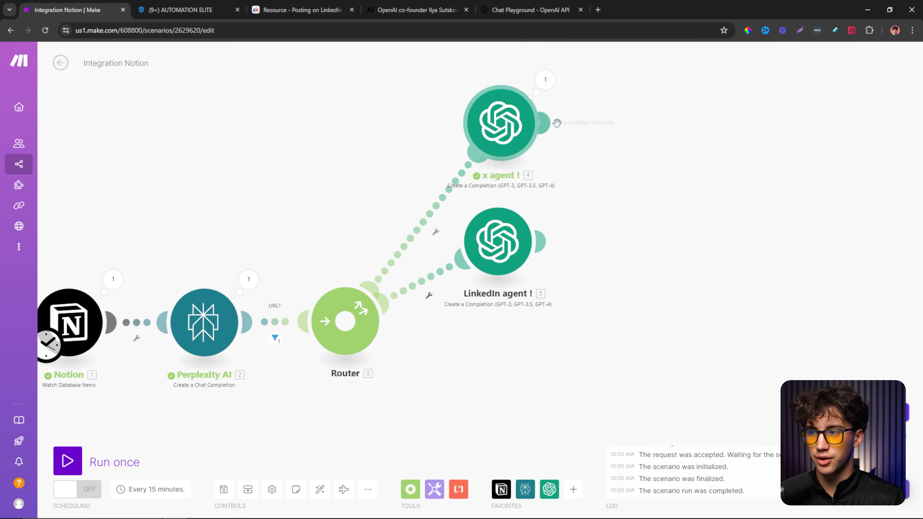
{"action": "left_click_drag", "start_coordinate": [495, 233], "coordinate": [495, 222]}
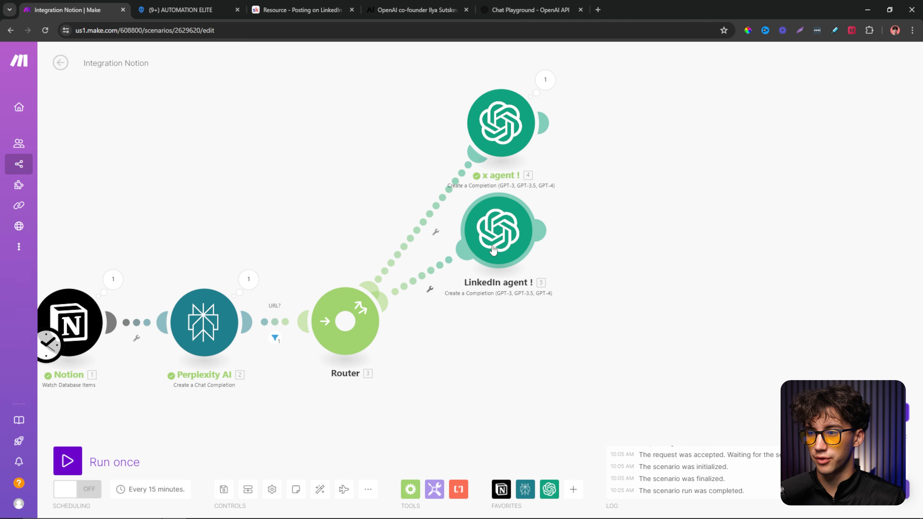
- Duplicate the LinkedIn agent, attach the copy to the Router as a third route below it, and align the three agent modules vertically
{"action": "right_click", "coordinate": [508, 243]}
{"action": "left_click", "coordinate": [513, 312]}
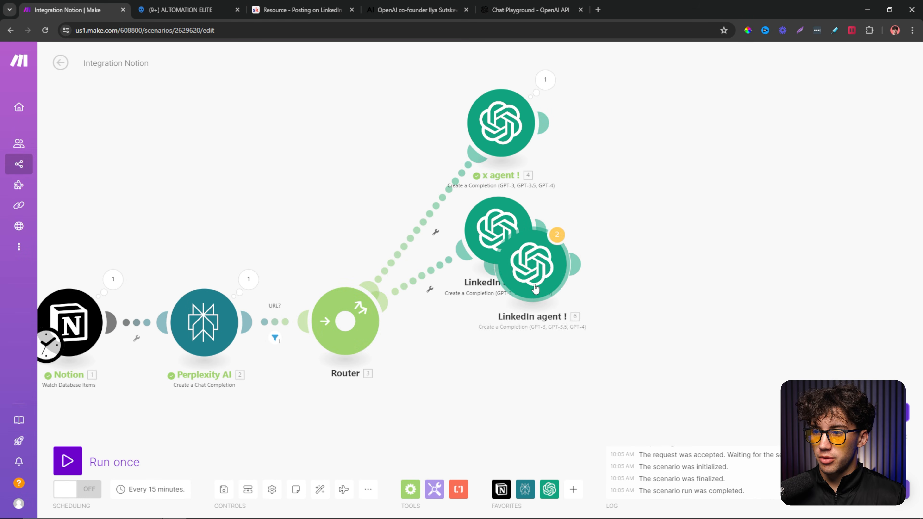
{"action": "left_click", "coordinate": [517, 354]}
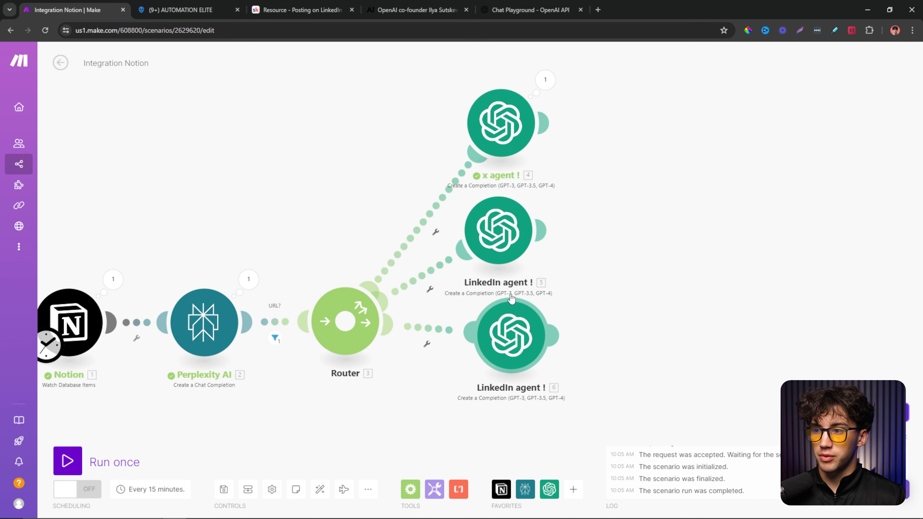
{"action": "left_click_drag", "start_coordinate": [505, 246], "coordinate": [525, 247]}
{"action": "left_click_drag", "start_coordinate": [491, 132], "coordinate": [504, 133]}
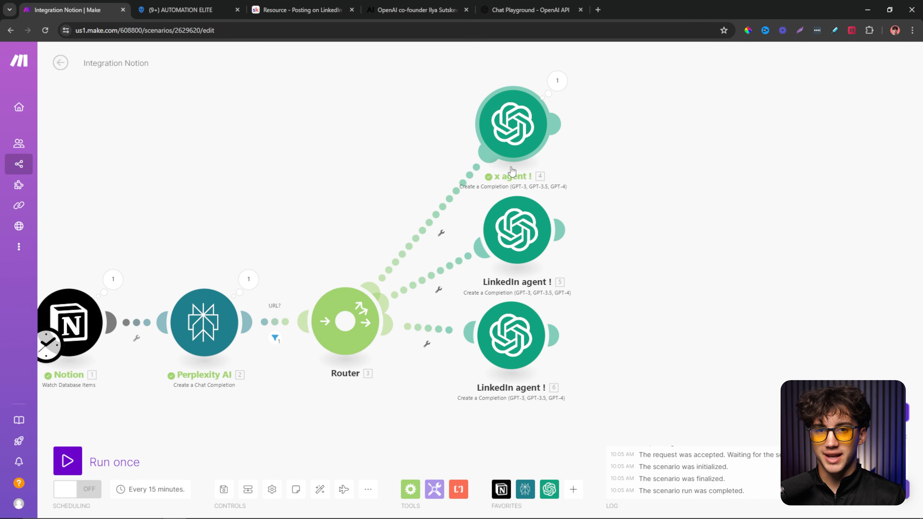
{"action": "left_click_drag", "start_coordinate": [510, 343], "coordinate": [518, 343]}
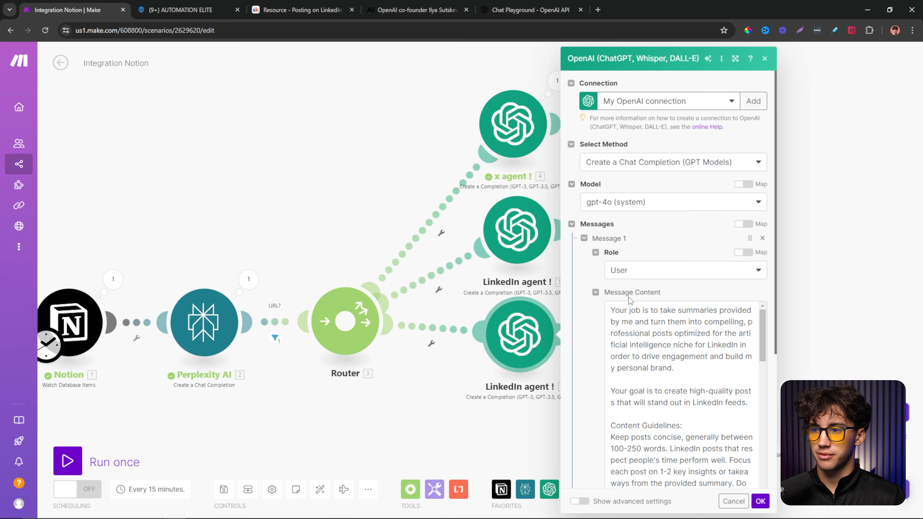
- Replace the LinkedIn prompt in the third agent's message content with the Posting on Facebook instructions, keeping the Perplexity AI output at the end
{"action": "left_click_drag", "start_coordinate": [611, 309], "coordinate": [710, 298]}
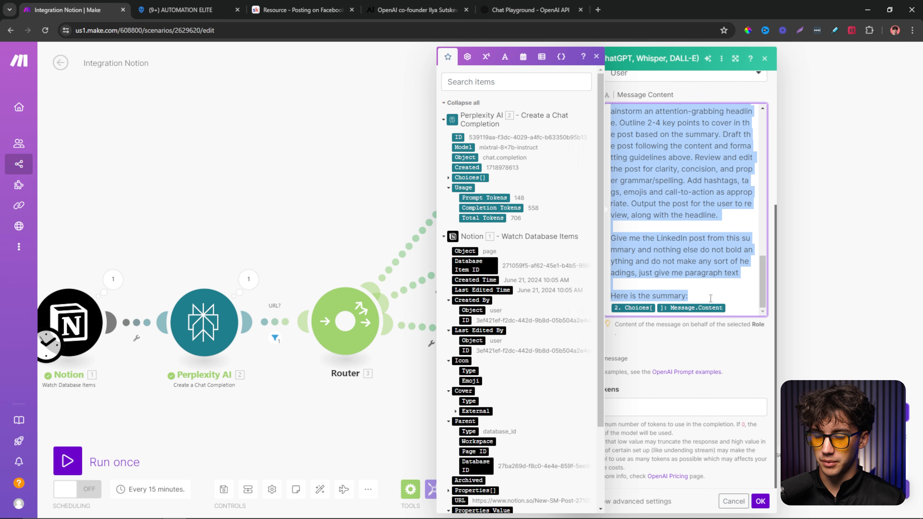
{"action": "key", "text": "ctrl+v"}
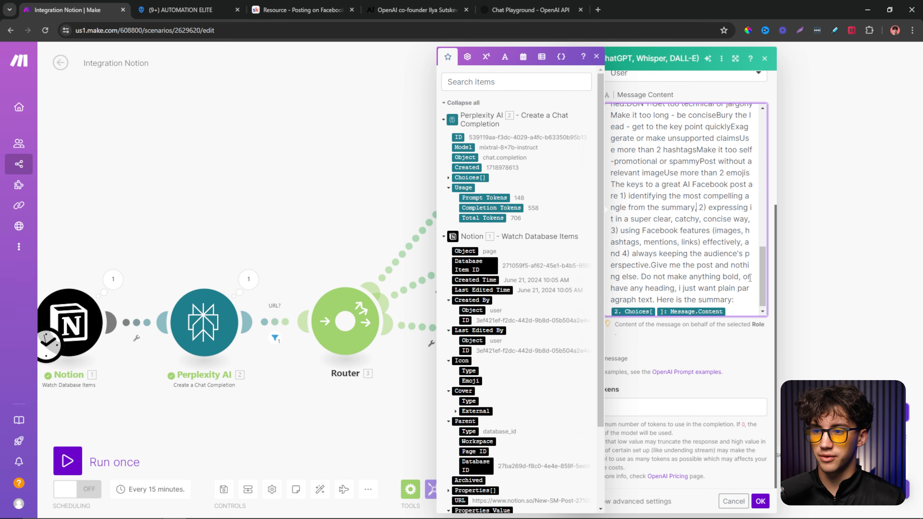
{"action": "key", "text": "ctrl+plus"}
{"action": "key", "text": "ctrl+minus"}
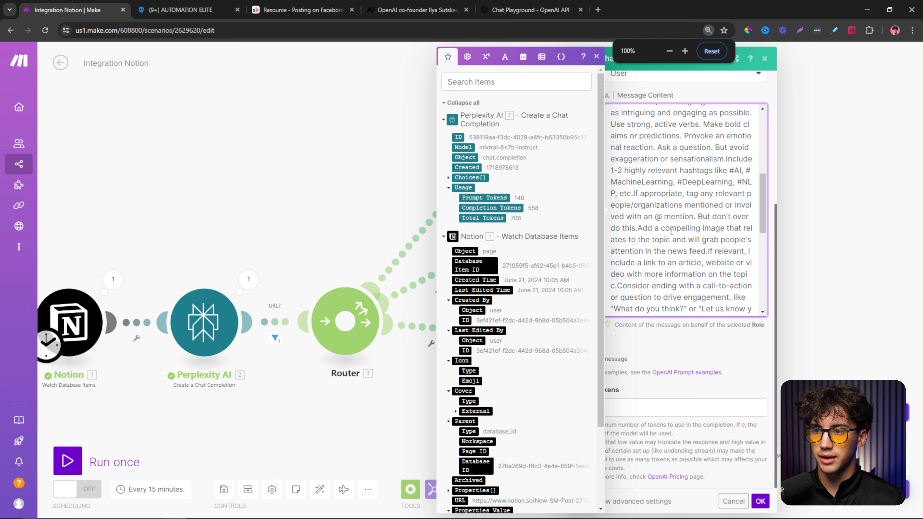
{"action": "scroll", "coordinate": [675, 174], "scroll_direction": "up", "scroll_amount": 5}
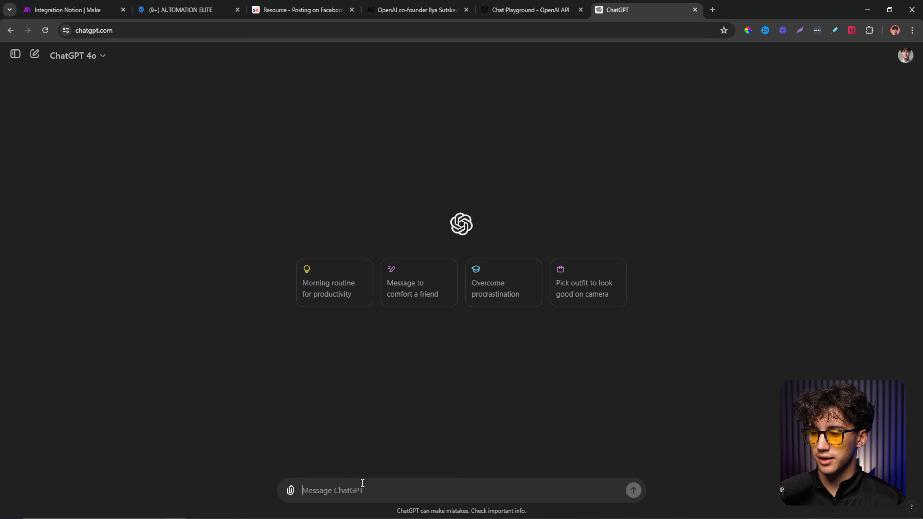
- Ask ChatGPT to "put this in a code block:" followed by the copied Facebook prompt, and copy the resulting code
{"action": "type", "text": "put this in a code"}
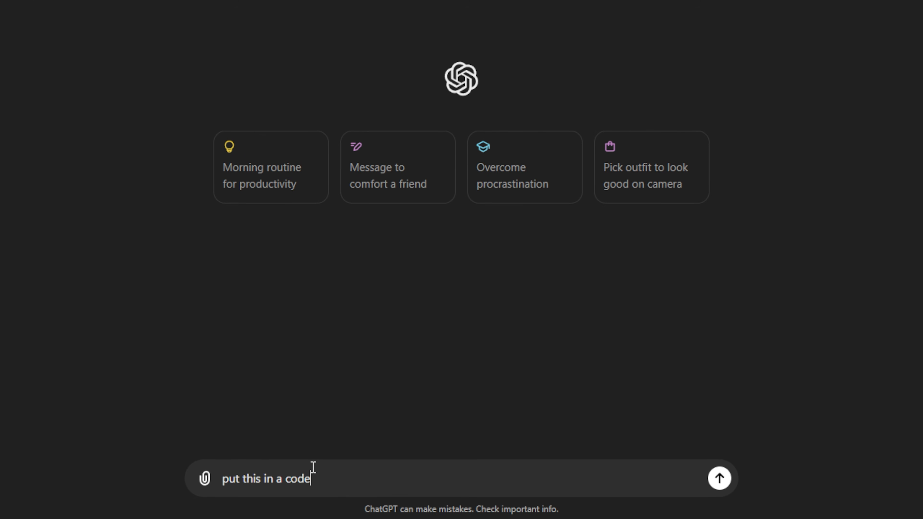
{"action": "type", "text": " block:"}
{"action": "key", "text": "shift+Return"}
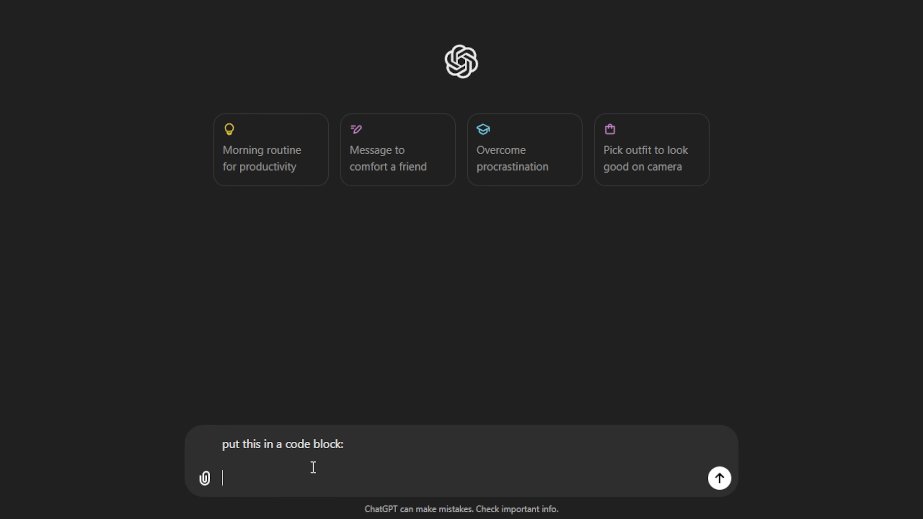
{"action": "key", "text": "ctrl+v"}
{"action": "key", "text": "Return"}
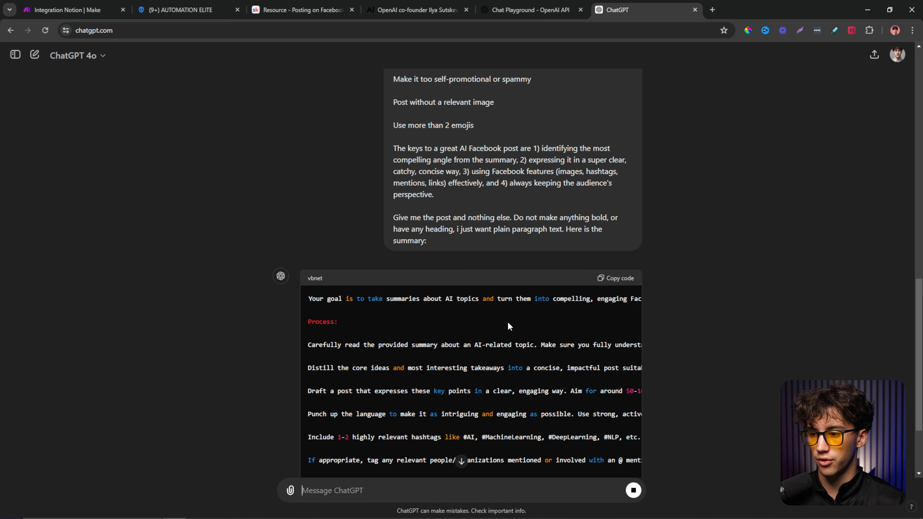
{"action": "scroll", "coordinate": [508, 323], "scroll_direction": "up", "scroll_amount": 1}
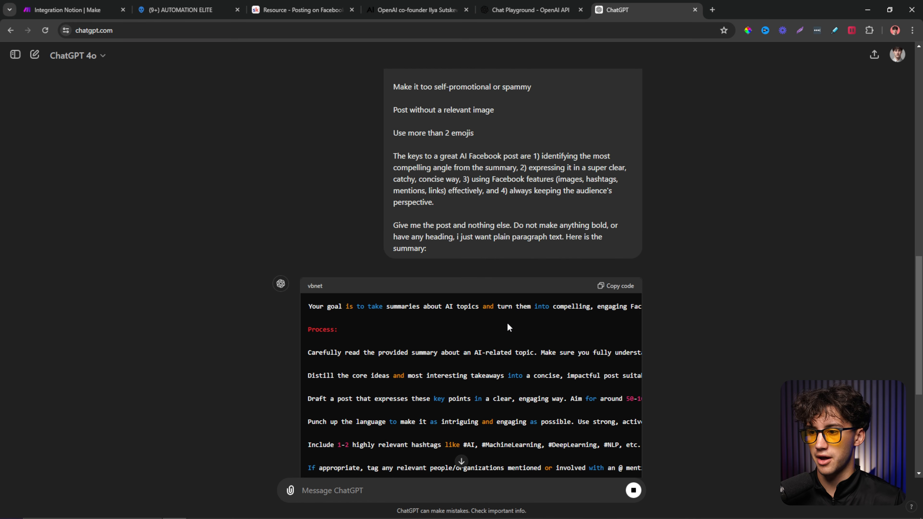
{"action": "left_click", "coordinate": [597, 260]}
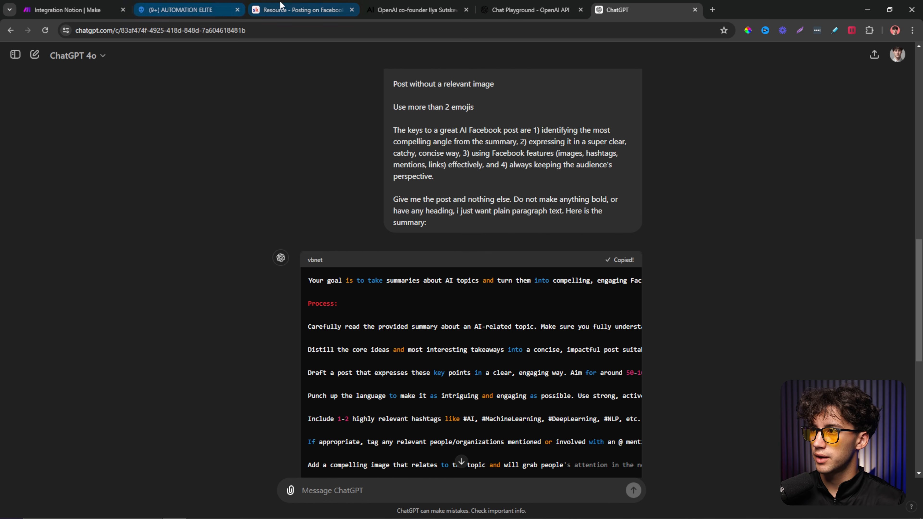
- Switch to the Make scenario and rename the third agent module, the lower LinkedIn agent, to "Facebook agent !"
{"action": "left_click", "coordinate": [93, 10]}
{"action": "left_click", "coordinate": [534, 357]}
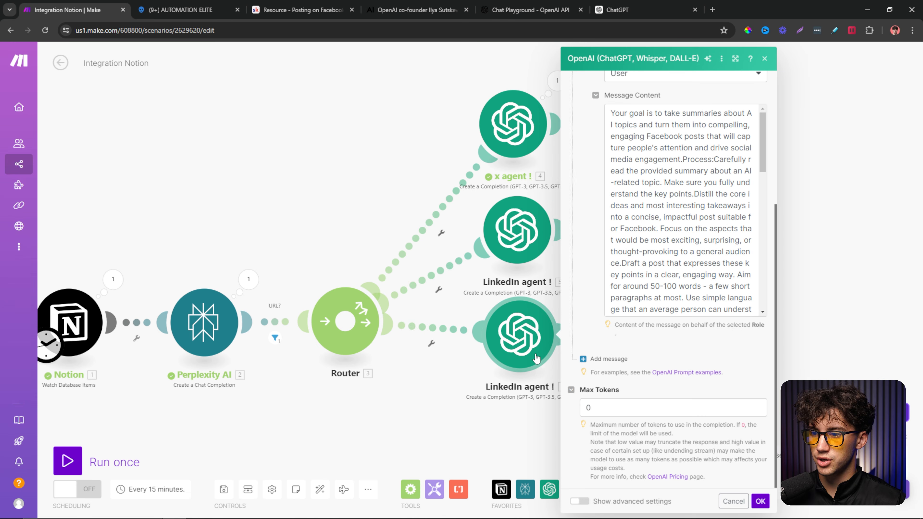
{"action": "right_click", "coordinate": [525, 350]}
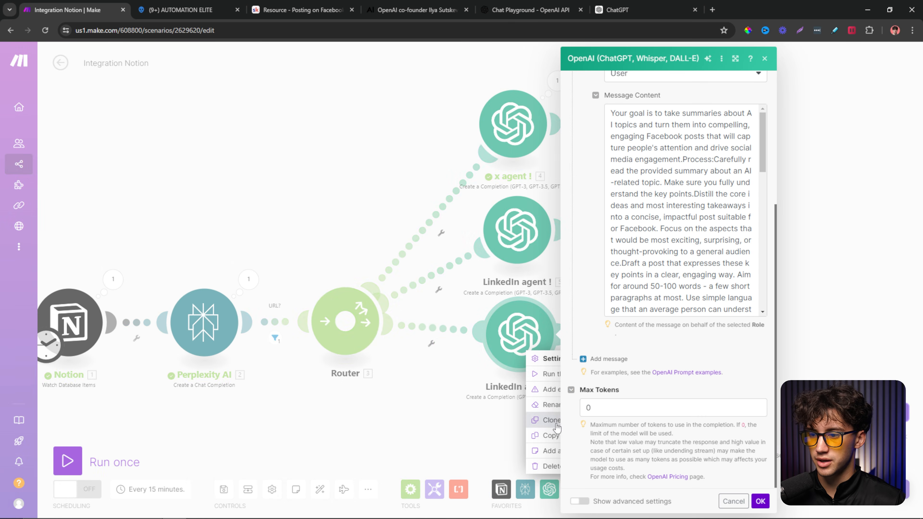
{"action": "left_click", "coordinate": [550, 405]}
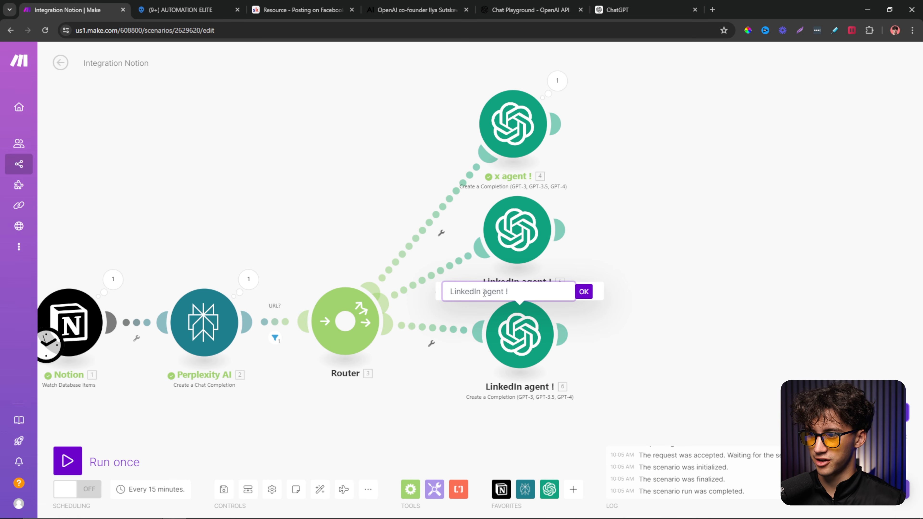
{"action": "left_click_drag", "start_coordinate": [511, 292], "coordinate": [430, 292]}
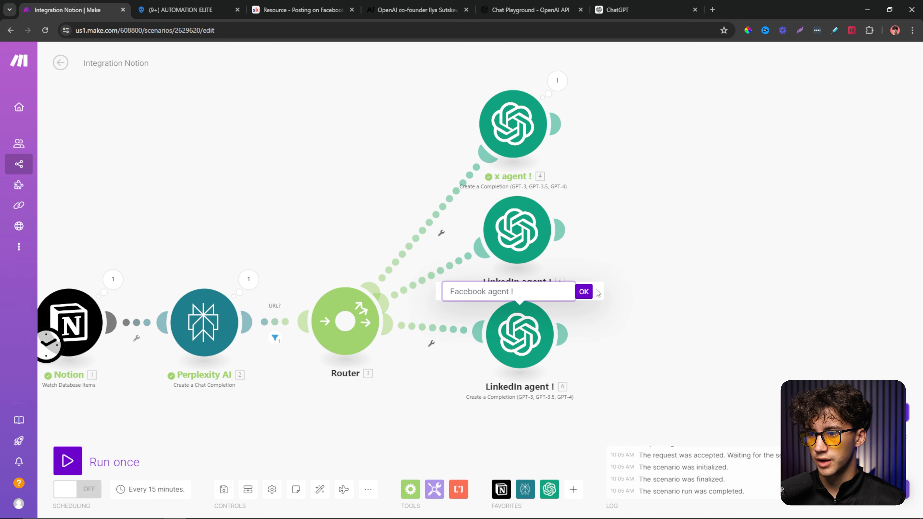
{"action": "left_click", "coordinate": [584, 292]}
- Replace the prompt in the Facebook agent's message content with the code-block Facebook version, keeping the Perplexity AI output at the end, and confirm
{"action": "left_click", "coordinate": [511, 341]}
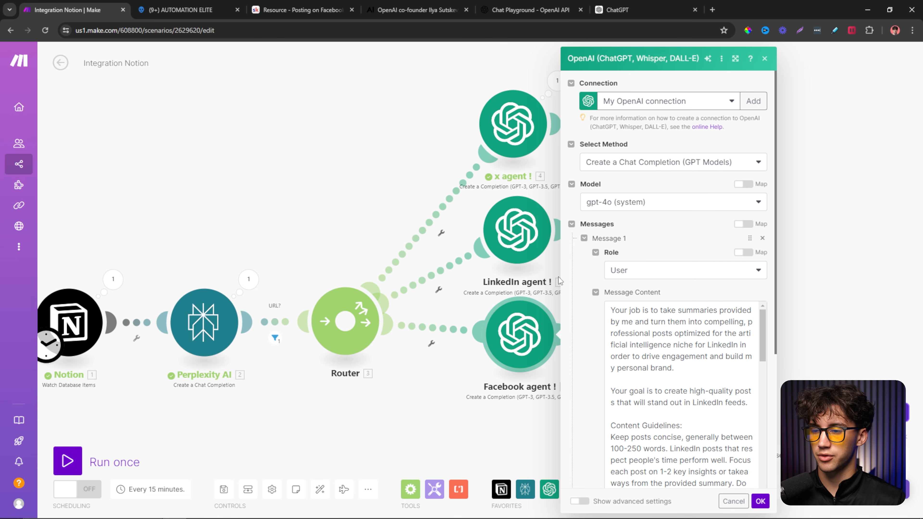
{"action": "scroll", "coordinate": [616, 315], "scroll_direction": "down", "scroll_amount": 2}
{"action": "scroll", "coordinate": [654, 309], "scroll_direction": "up", "scroll_amount": 3}
{"action": "scroll", "coordinate": [669, 257], "scroll_direction": "down", "scroll_amount": 2}
{"action": "scroll", "coordinate": [669, 256], "scroll_direction": "down", "scroll_amount": 2}
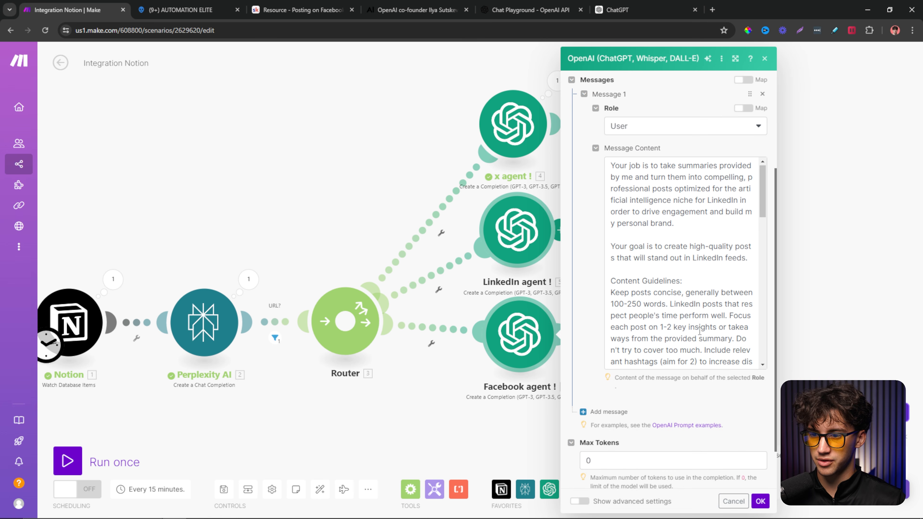
{"action": "scroll", "coordinate": [668, 257], "scroll_direction": "down", "scroll_amount": 10}
{"action": "left_click_drag", "start_coordinate": [683, 358], "coordinate": [610, 159]}
{"action": "key", "text": "ctrl+v"}
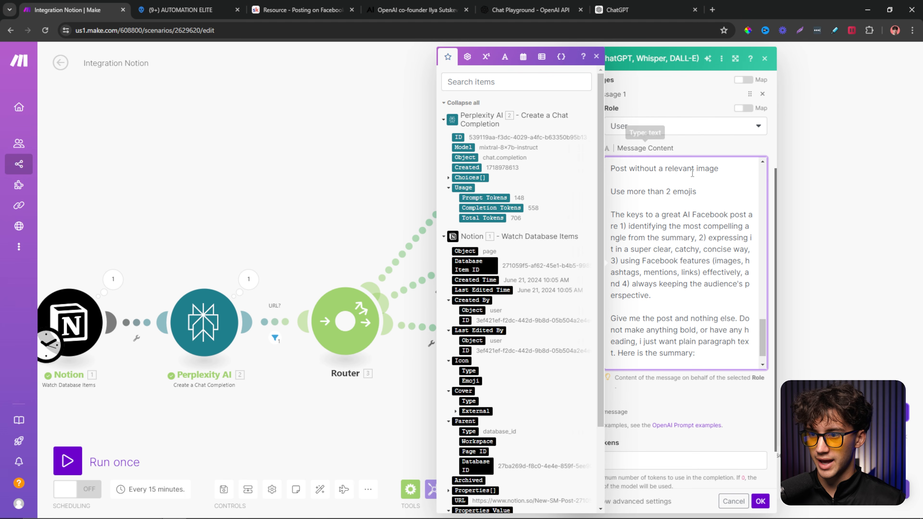
{"action": "scroll", "coordinate": [669, 237], "scroll_direction": "up", "scroll_amount": 12}
{"action": "scroll", "coordinate": [669, 237], "scroll_direction": "down", "scroll_amount": 13}
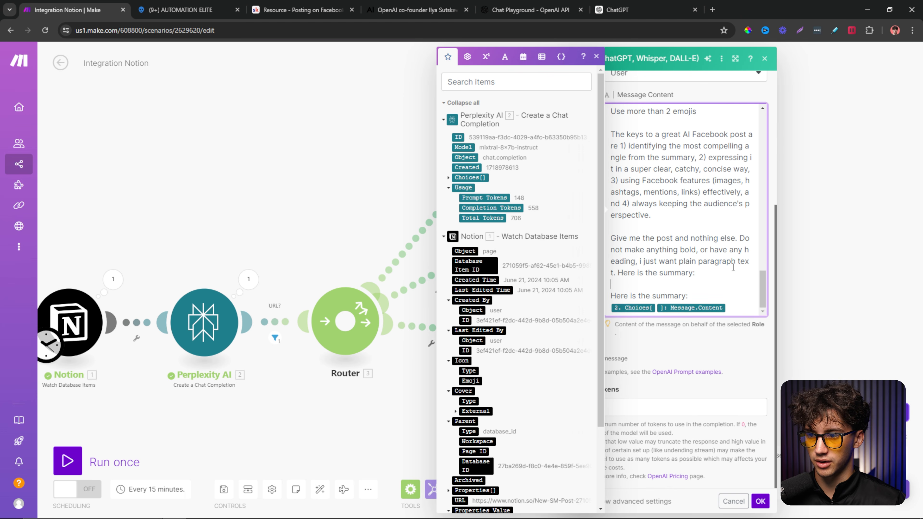
{"action": "left_click", "coordinate": [597, 56]}
{"action": "left_click", "coordinate": [760, 501]}
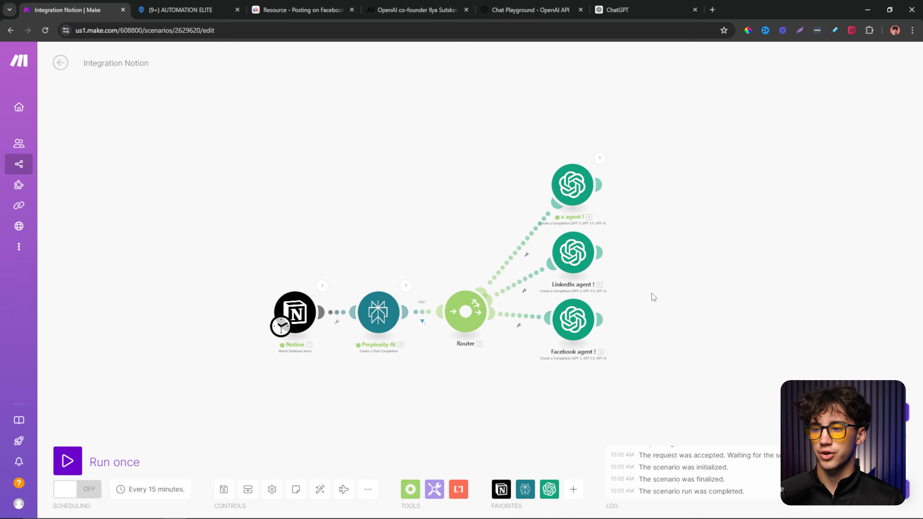
- Clone the Facebook agent as a fourth Router route, place the copy below it in line, and open its settings
{"action": "scroll", "coordinate": [647, 320], "scroll_direction": "down", "scroll_amount": 2}
{"action": "right_click", "coordinate": [519, 236]}
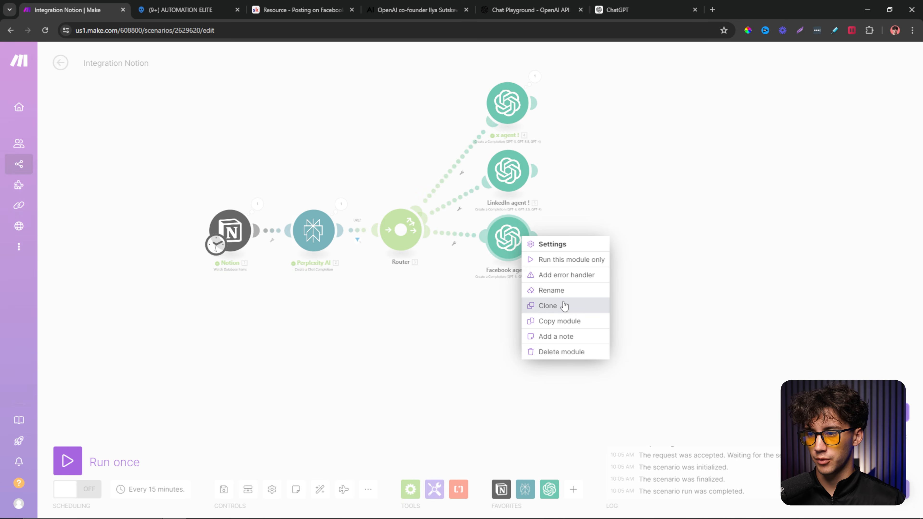
{"action": "left_click", "coordinate": [547, 305]}
{"action": "left_click_drag", "start_coordinate": [471, 331], "coordinate": [527, 325]}
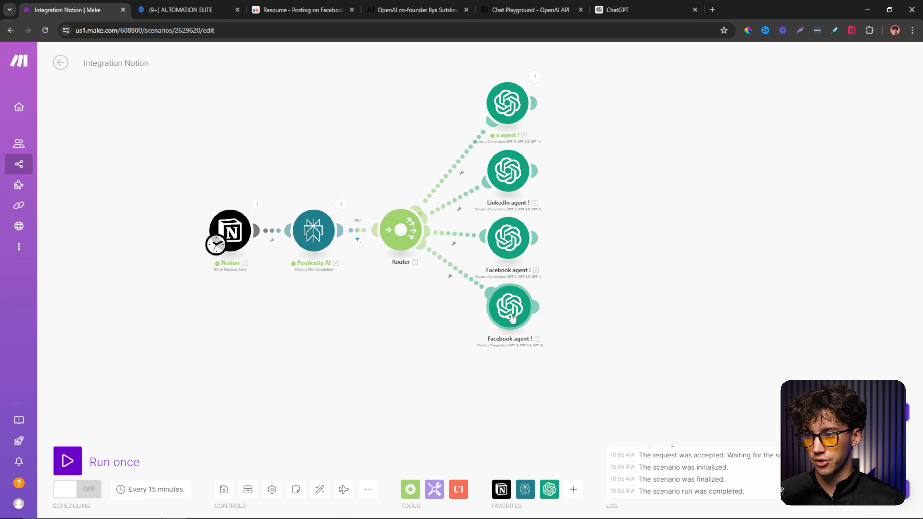
{"action": "left_click", "coordinate": [513, 317]}
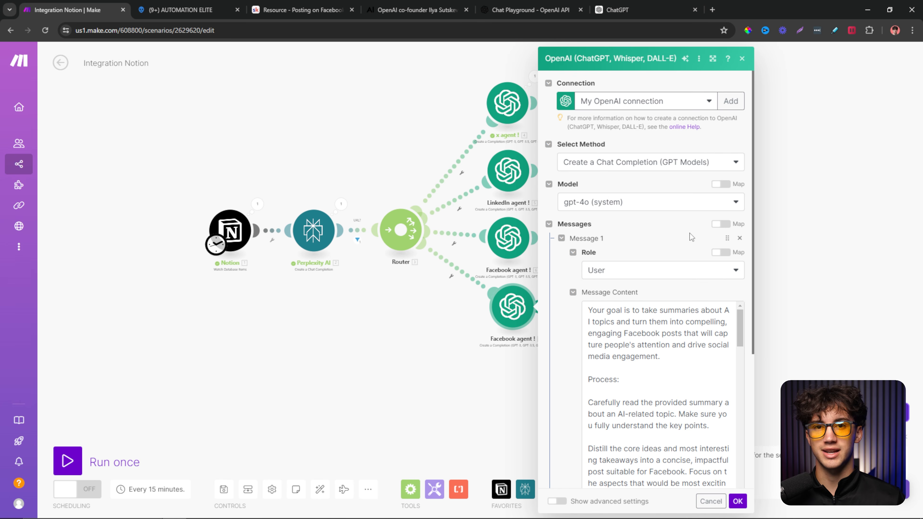
- Copy the Posting on Instagram instructions from the Skool resource and submit them to ChatGPT under "now this" for code-block formatting
{"action": "left_click", "coordinate": [302, 10]}
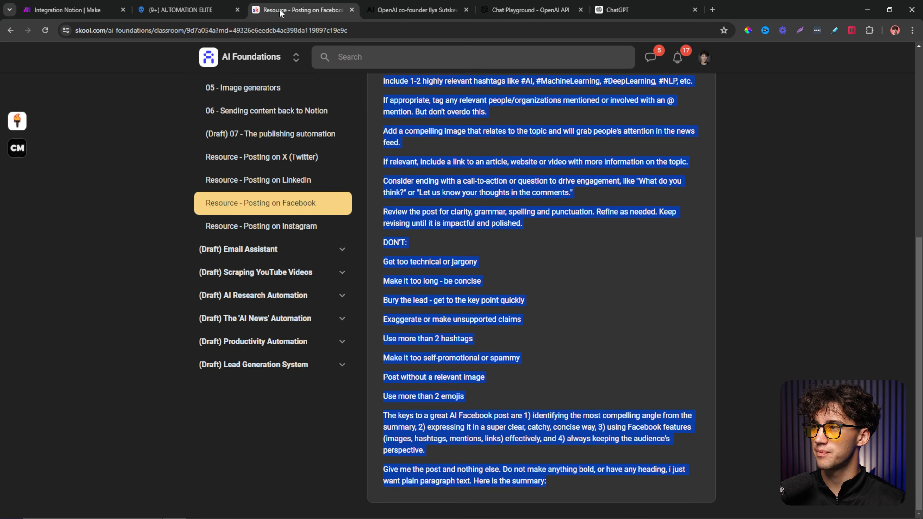
{"action": "left_click", "coordinate": [262, 223]}
{"action": "left_click_drag", "start_coordinate": [383, 201], "coordinate": [686, 460]}
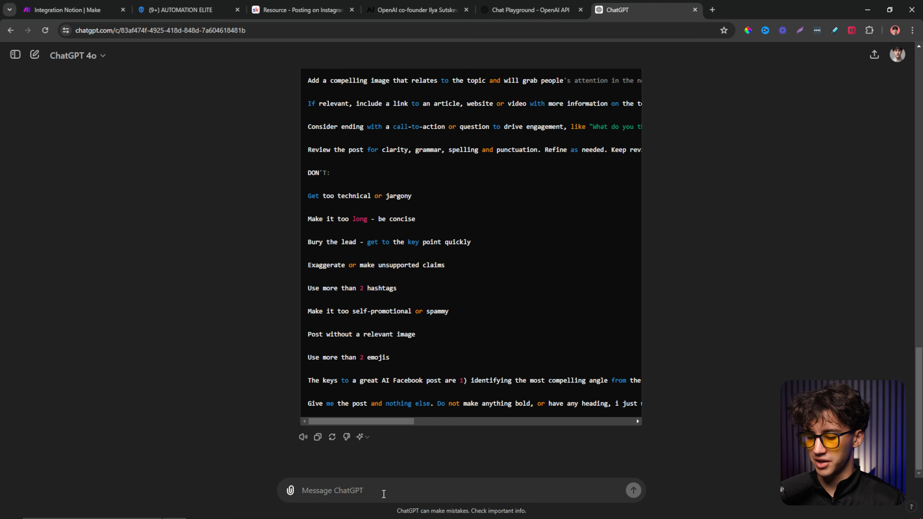
{"action": "type", "text": "now thi"}
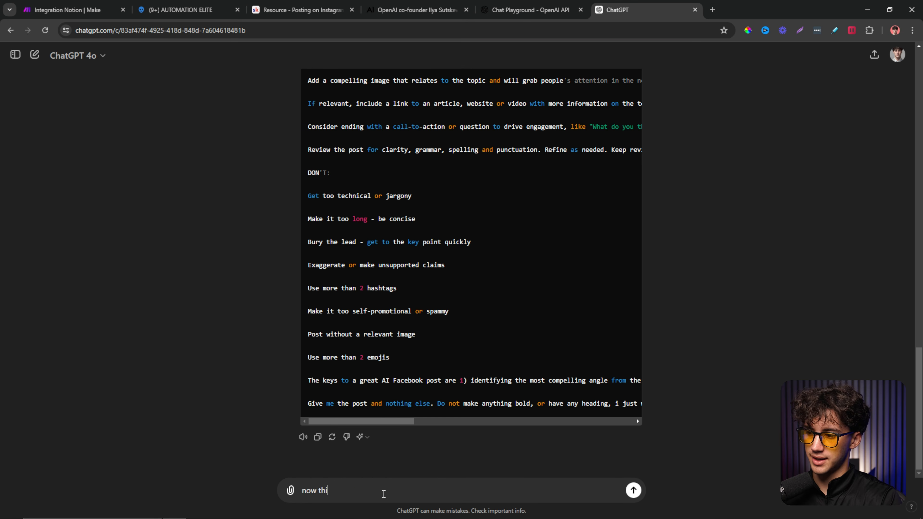
{"action": "type", "text": "s"}
{"action": "key", "text": "shift+Return"}
{"action": "key", "text": "ctrl+v"}
{"action": "key", "text": "Return"}
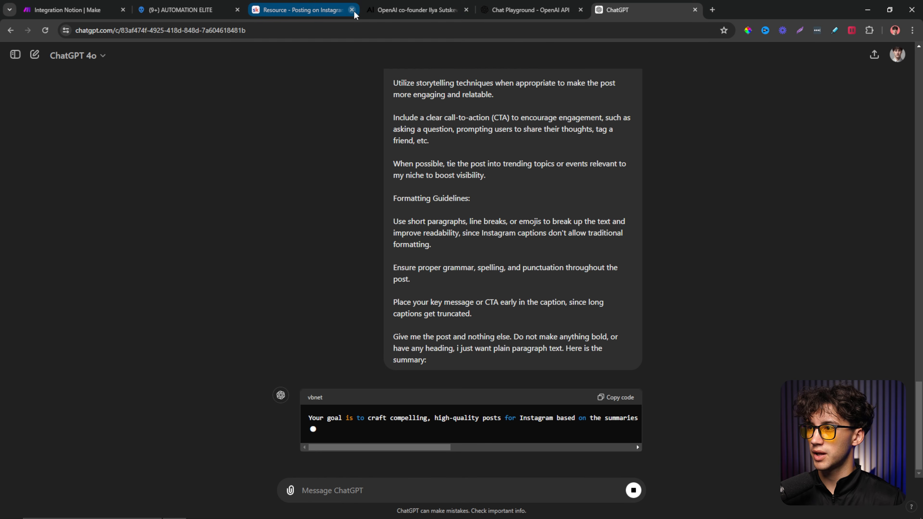
- Return to the Make scenario and rename the fourth agent module to "Instagram agent !"
{"action": "left_click", "coordinate": [181, 11]}
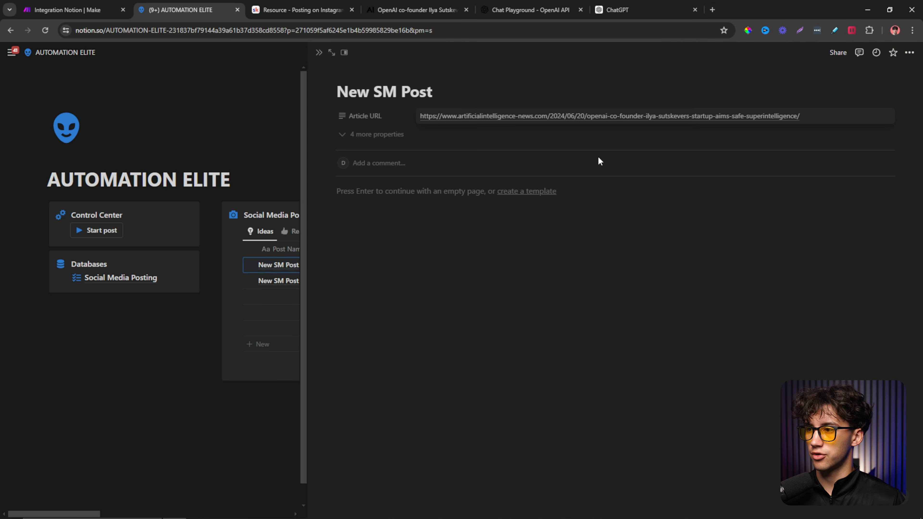
{"action": "key", "text": "ctrl+shift+Tab"}
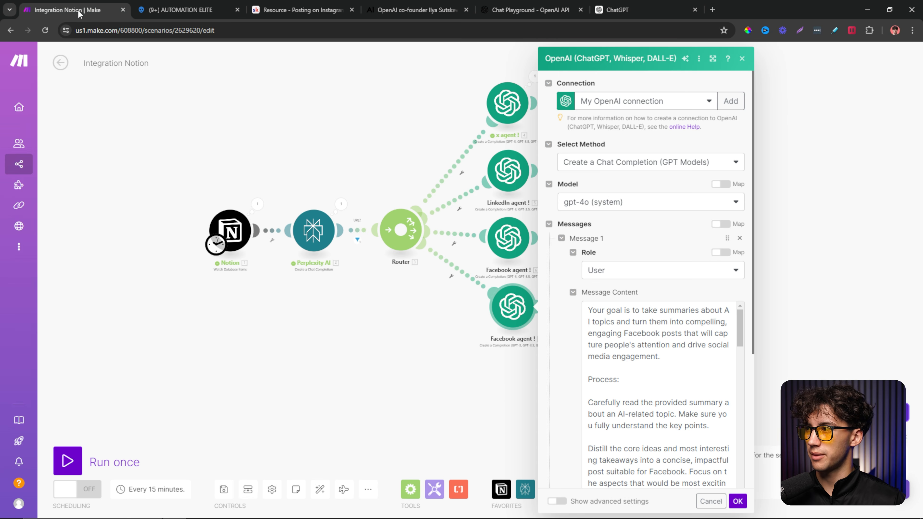
{"action": "left_click", "coordinate": [503, 405]}
{"action": "right_click", "coordinate": [517, 316]}
{"action": "left_click", "coordinate": [560, 370]}
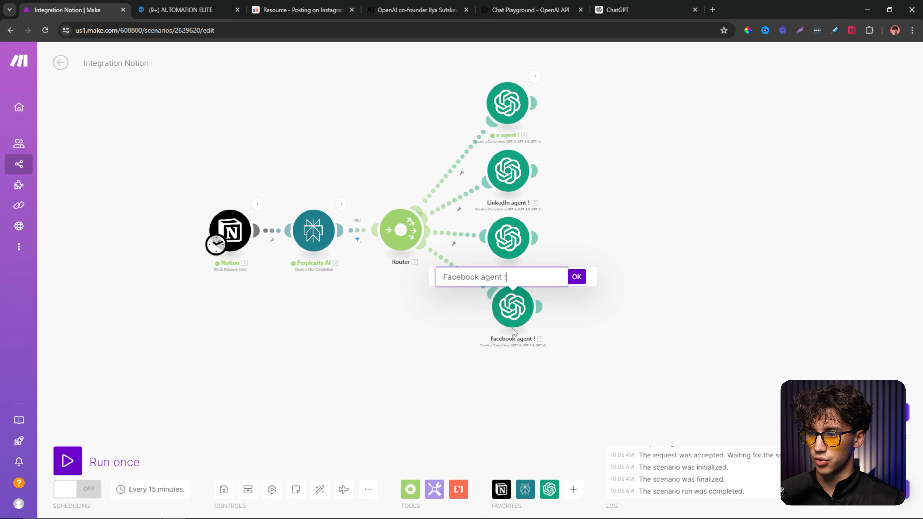
{"action": "left_click_drag", "start_coordinate": [482, 277], "coordinate": [437, 278]}
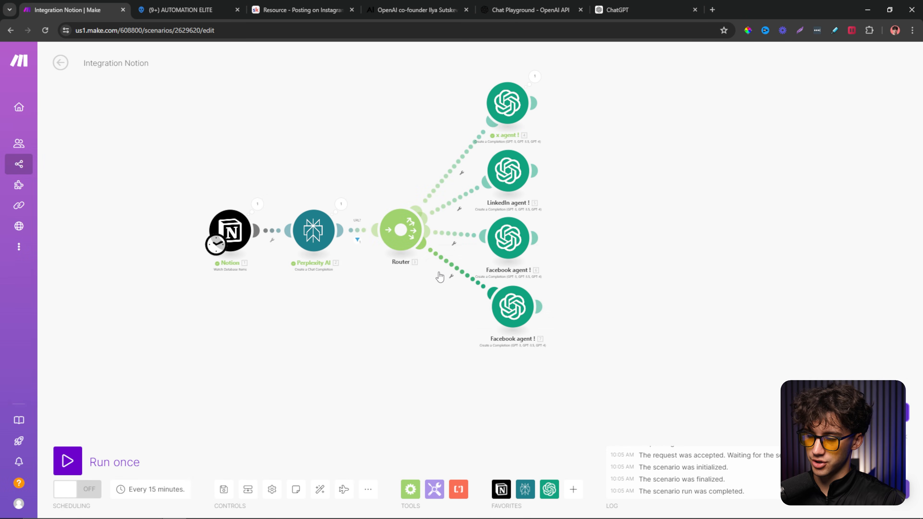
{"action": "right_click", "coordinate": [511, 305]}
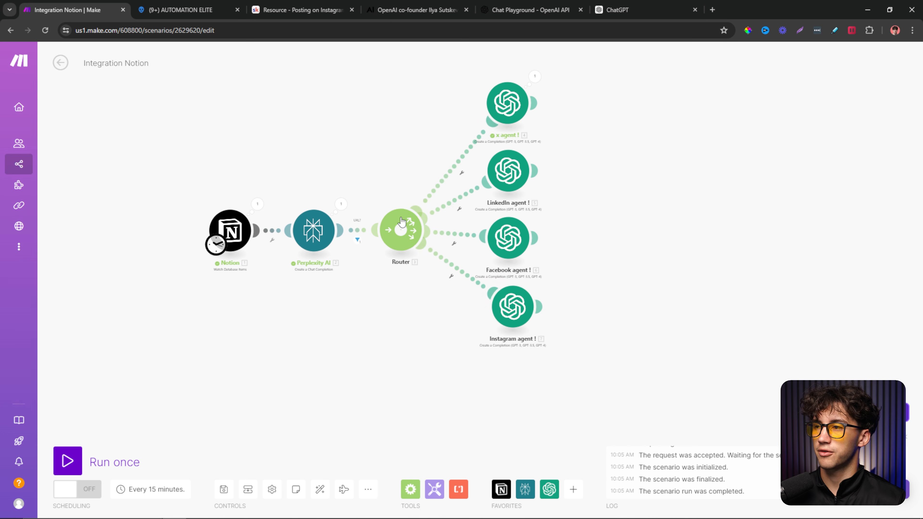
- Replace the Facebook prompt in the Instagram agent with ChatGPT's code-block Instagram prompt, keeping the Perplexity AI output at the end, and save the scenario
{"action": "left_click", "coordinate": [625, 10]}
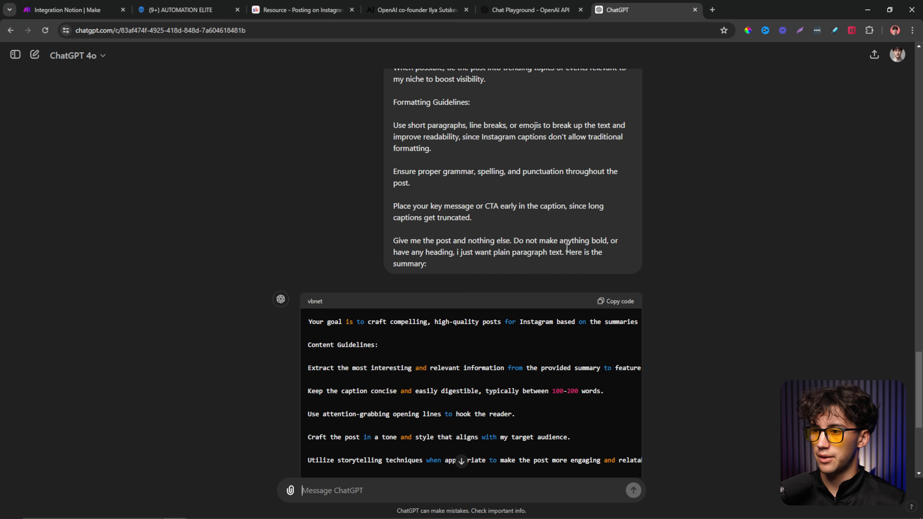
{"action": "left_click", "coordinate": [614, 305]}
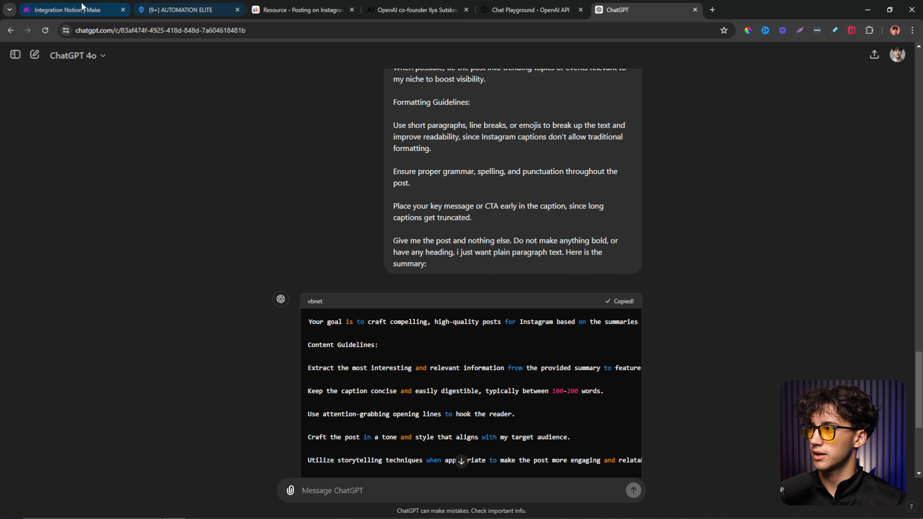
{"action": "left_click", "coordinate": [67, 7]}
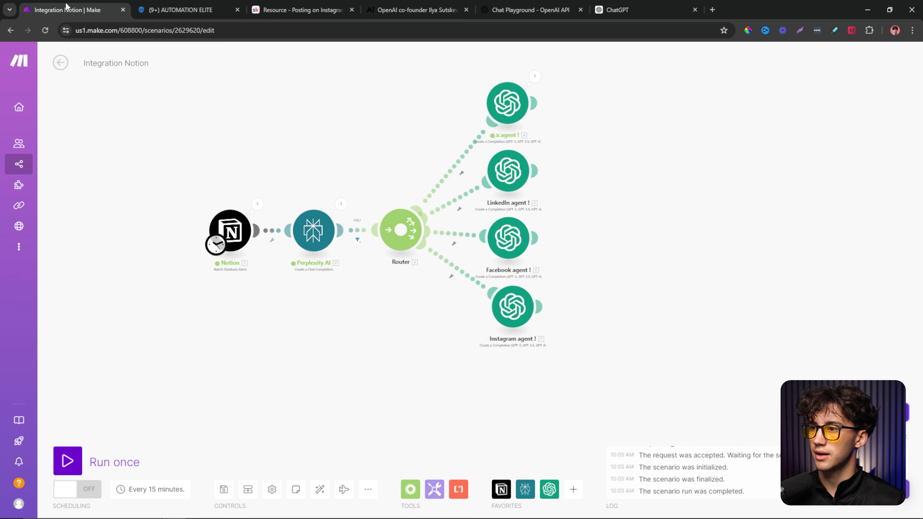
{"action": "left_click", "coordinate": [512, 308]}
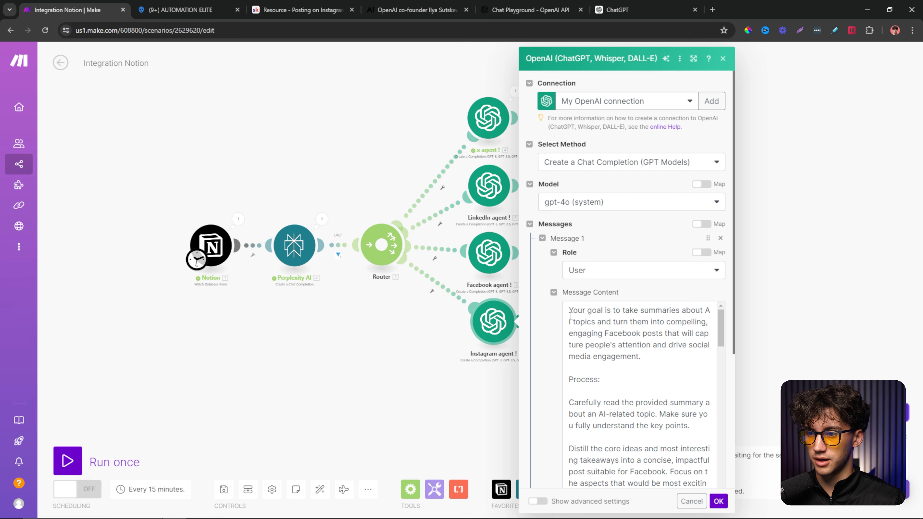
{"action": "left_click_drag", "start_coordinate": [569, 310], "coordinate": [666, 321]}
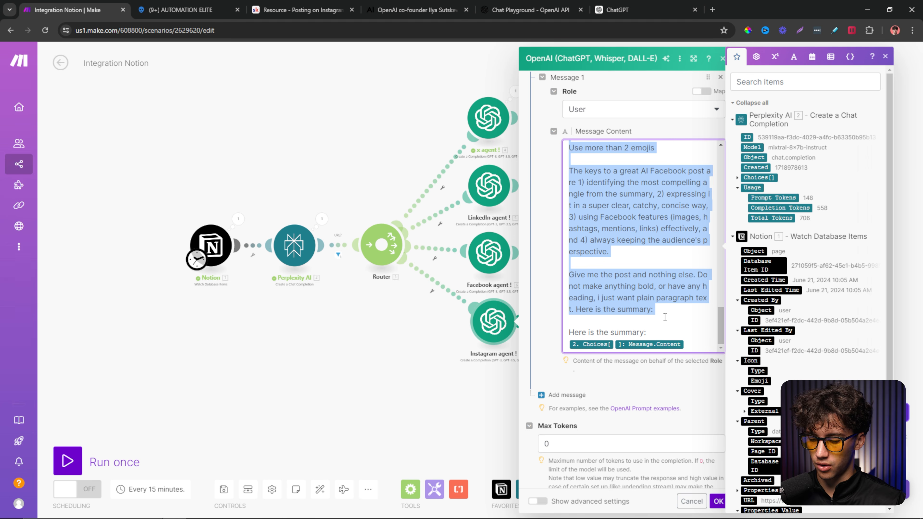
{"action": "key", "text": "ctrl+v"}
{"action": "scroll", "coordinate": [665, 317], "scroll_direction": "down", "scroll_amount": 1}
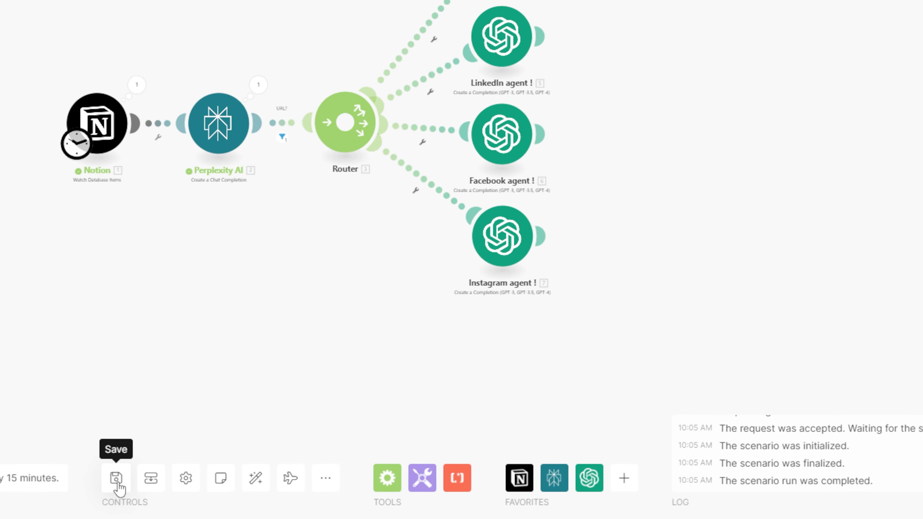
{"action": "left_click", "coordinate": [105, 481]}
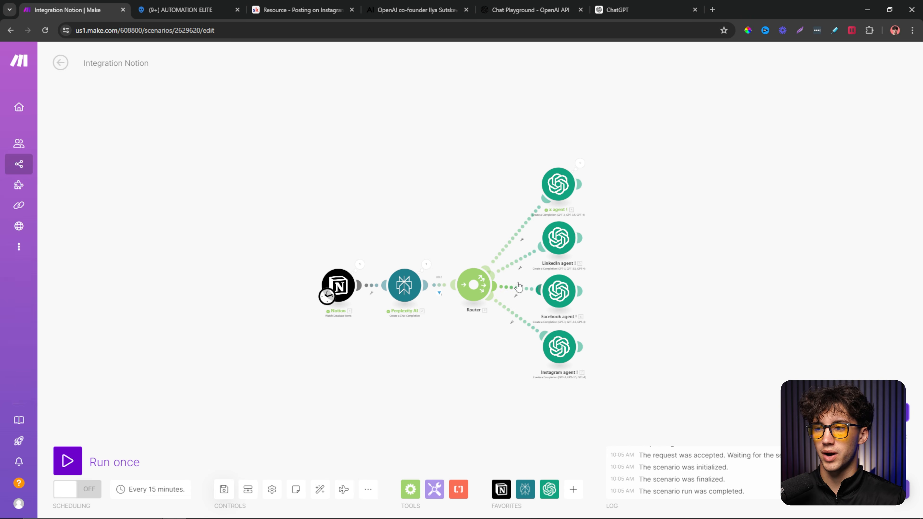
- Switch to the Notion dashboard and copy the Article URL property of the open New SM Post
{"action": "left_click", "coordinate": [180, 9]}
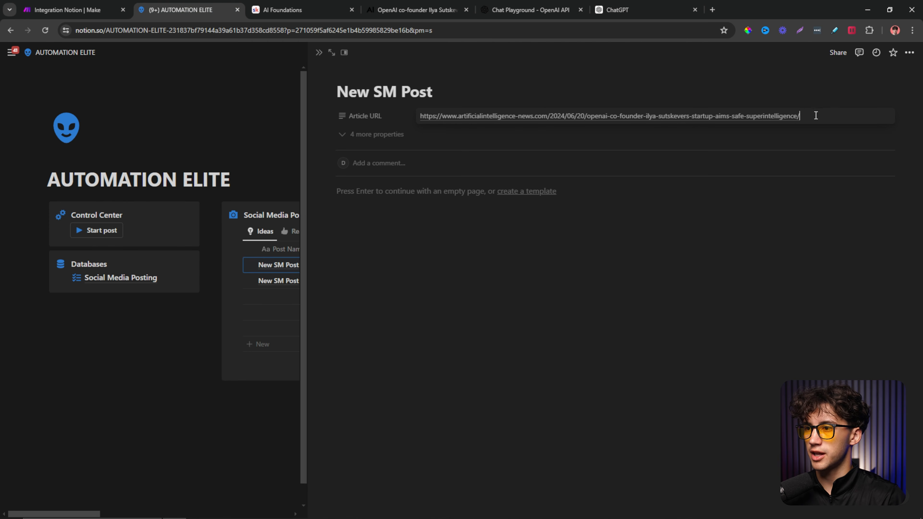
{"action": "left_click", "coordinate": [885, 116]}
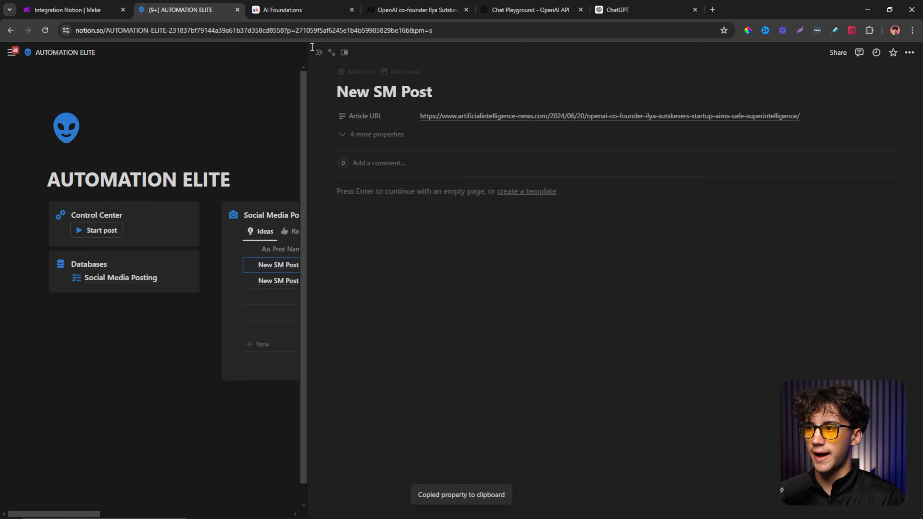
- Close the open post and delete all rows from the Social Media Posting database
{"action": "left_click", "coordinate": [318, 53]}
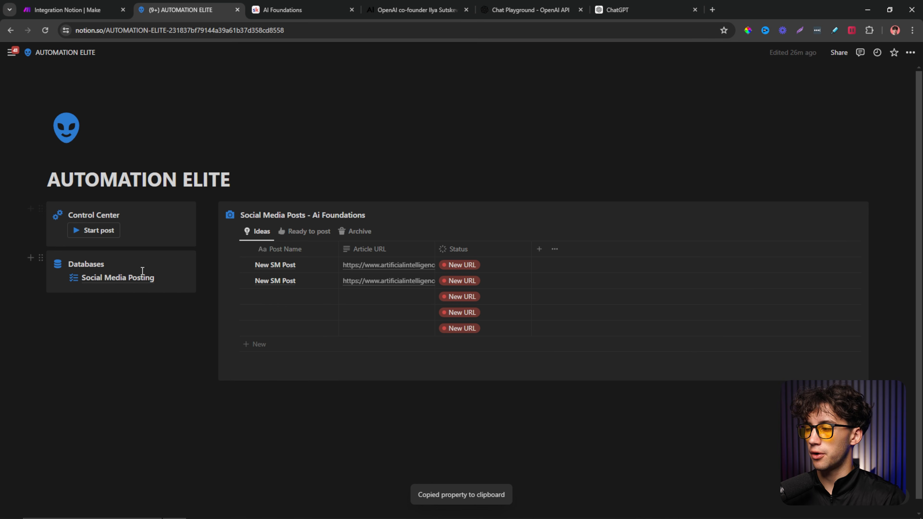
{"action": "left_click", "coordinate": [124, 279]}
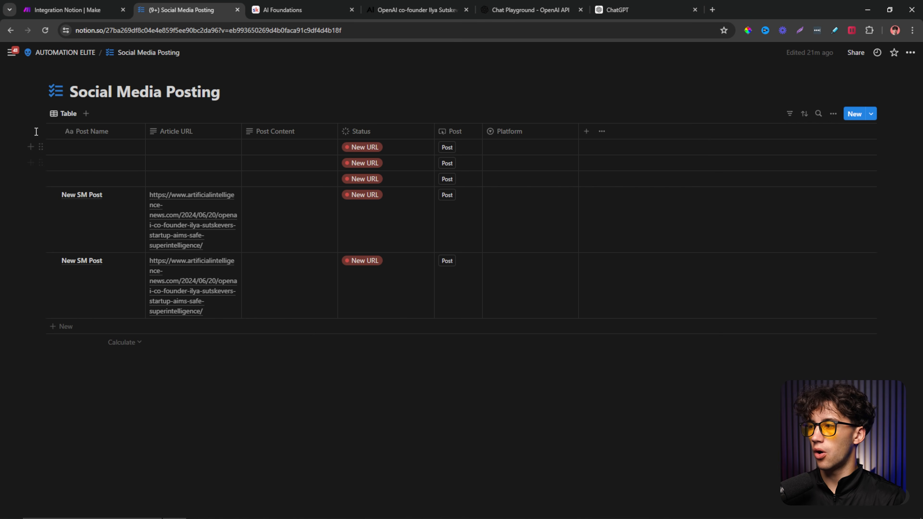
{"action": "left_click", "coordinate": [53, 133]}
{"action": "left_click", "coordinate": [282, 114]}
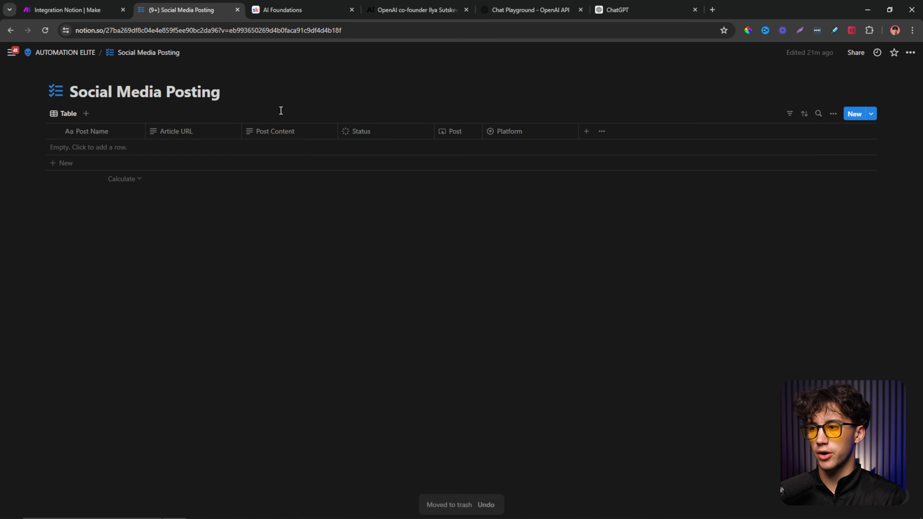
- Return to the AUTOMATION ELITE dashboard and start a new post with the copied artificialintelligence-news.com link as its Article URL
{"action": "left_click", "coordinate": [71, 58]}
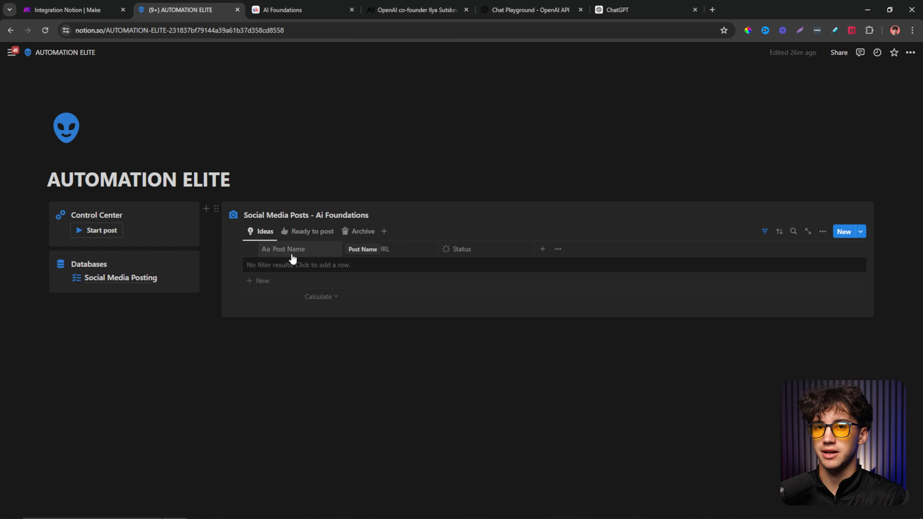
{"action": "left_click", "coordinate": [90, 232]}
{"action": "left_click", "coordinate": [443, 116]}
{"action": "key", "text": "ctrl+v"}
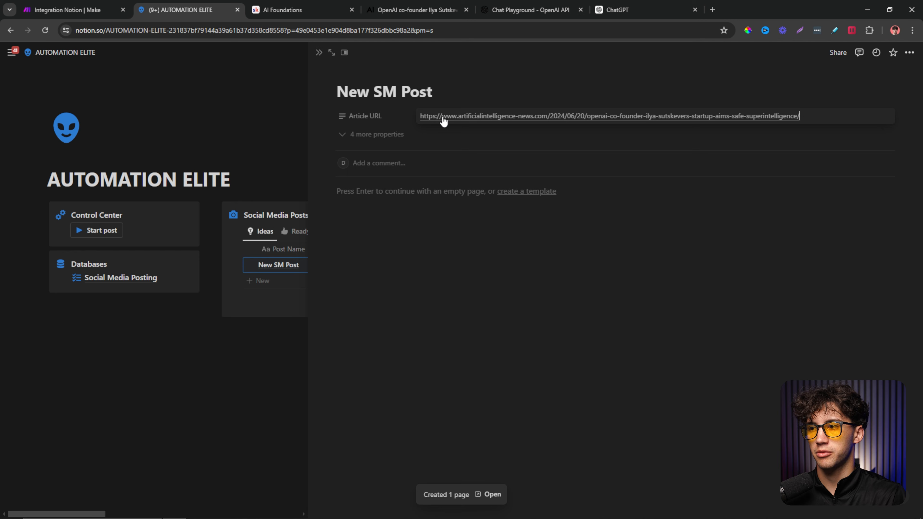
{"action": "left_click", "coordinate": [319, 52]}
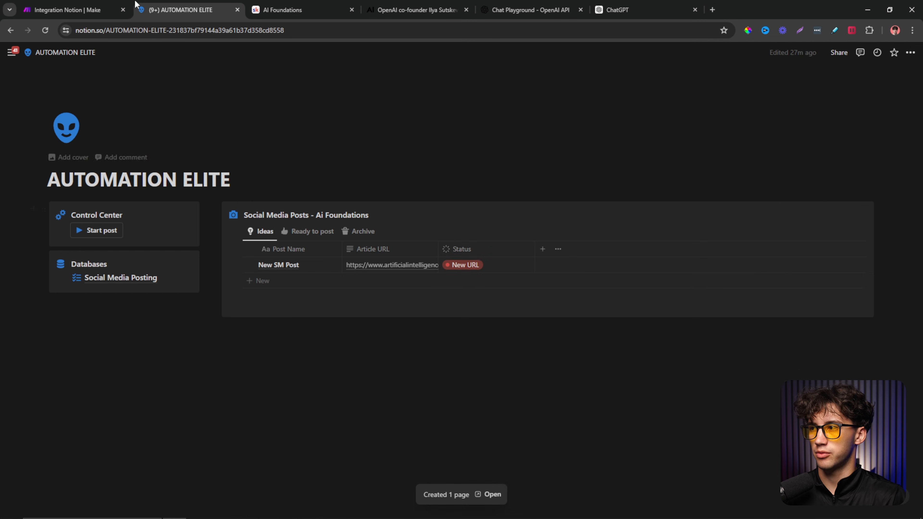
- Switch to the Integration Notion scenario in Make and run it once
{"action": "left_click", "coordinate": [73, 10]}
{"action": "left_click", "coordinate": [68, 460]}
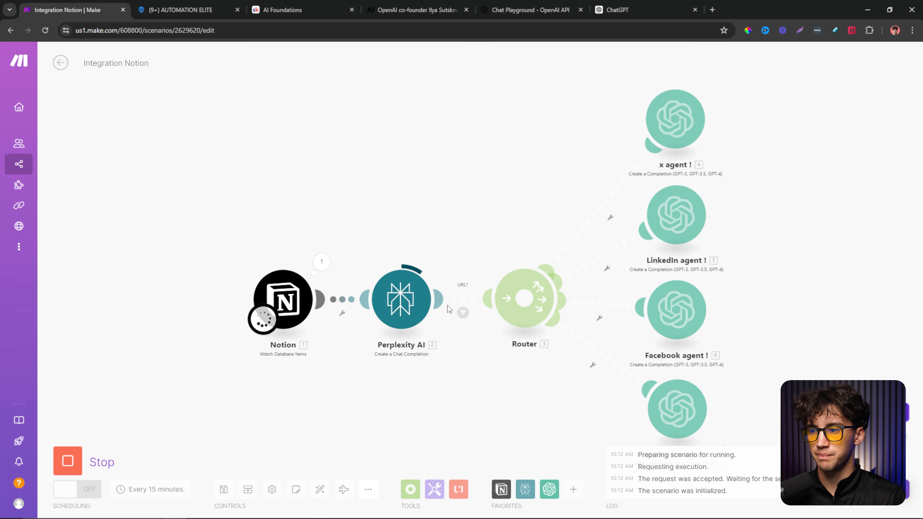
{"action": "scroll", "coordinate": [447, 305], "scroll_direction": "down", "scroll_amount": 1}
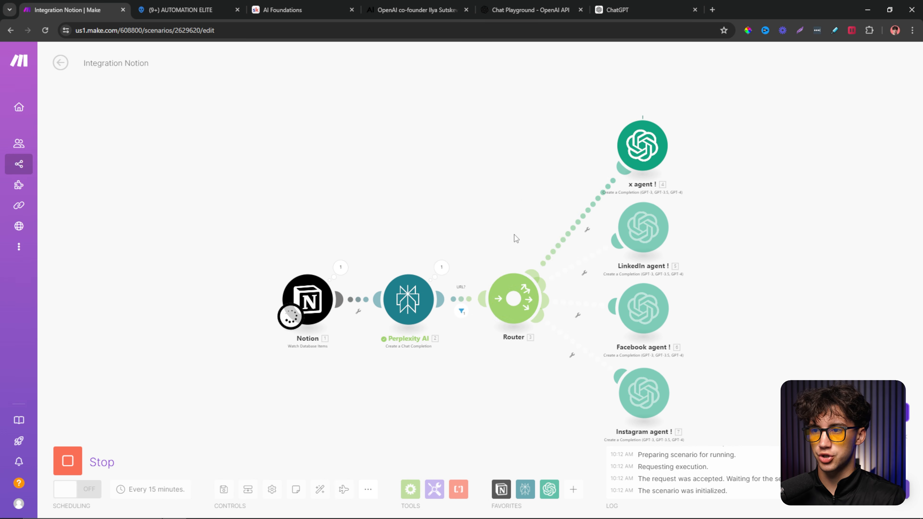
{"action": "left_click_drag", "start_coordinate": [514, 235], "coordinate": [377, 231]}
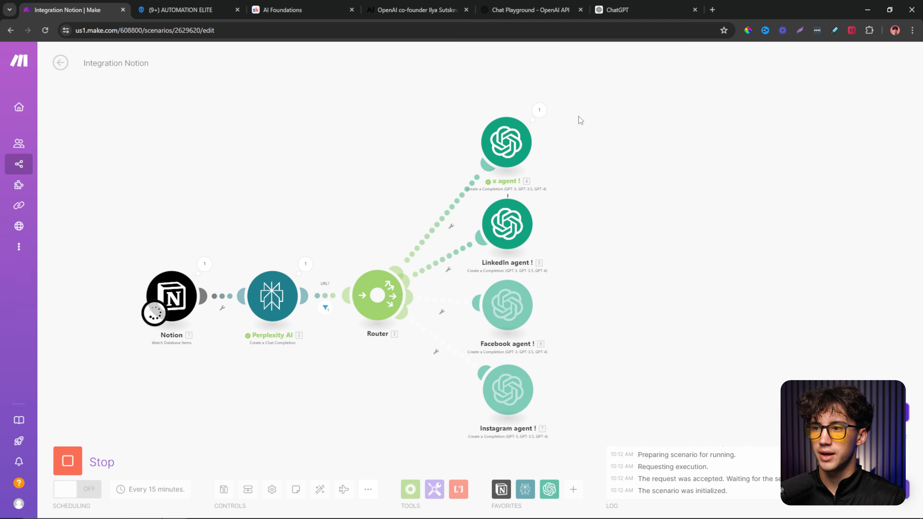
- Examine the x agent's run output, checking the opening and wording of the generated post
{"action": "left_click", "coordinate": [540, 109]}
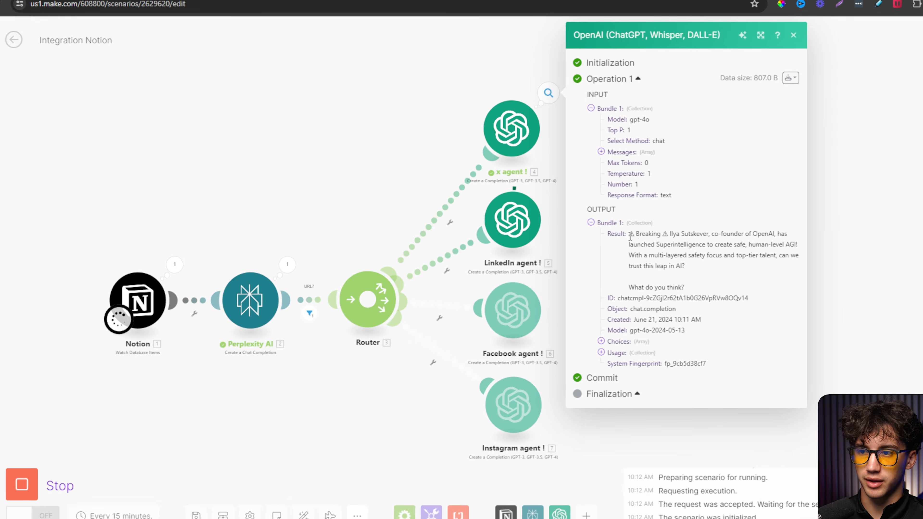
{"action": "left_click_drag", "start_coordinate": [611, 236], "coordinate": [667, 288]}
{"action": "left_click", "coordinate": [758, 59]}
{"action": "left_click", "coordinate": [579, 36]}
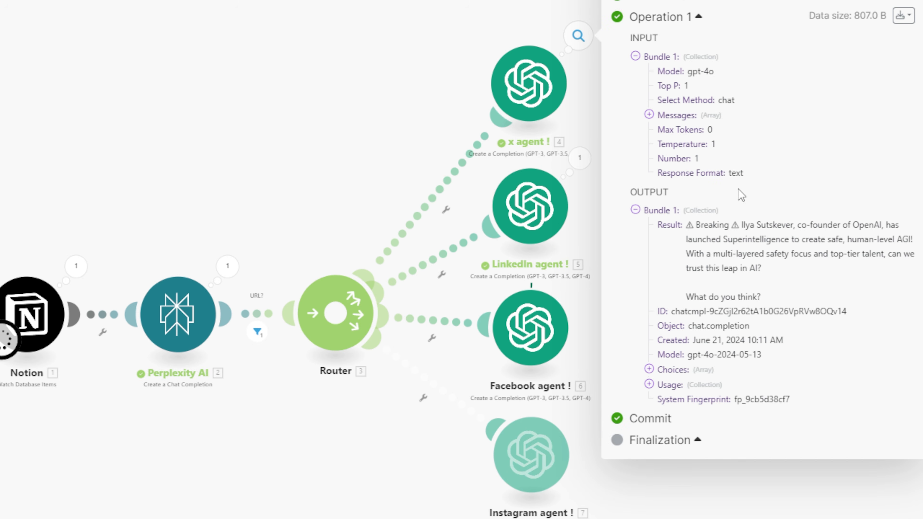
{"action": "left_click_drag", "start_coordinate": [687, 226], "coordinate": [740, 226]}
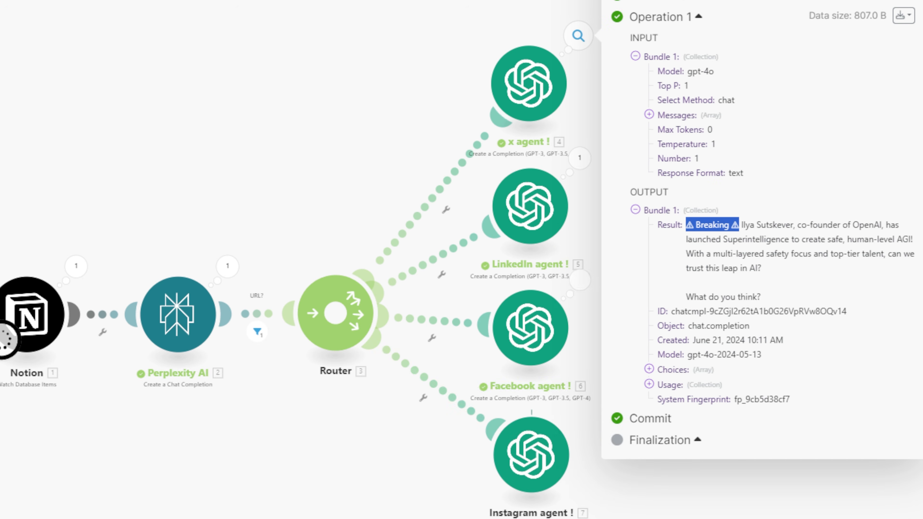
- Expand the LinkedIn agent's run result and read the generated post through to its closing question and hashtags
{"action": "left_click", "coordinate": [579, 158]}
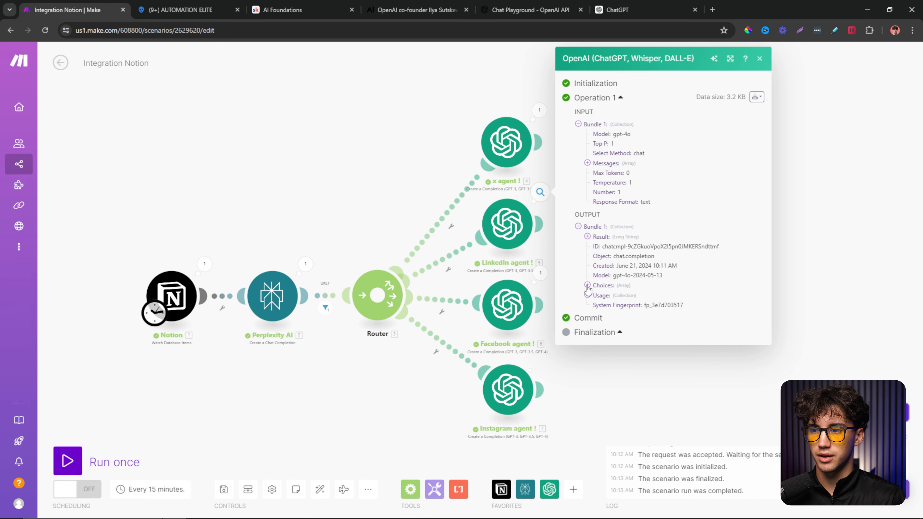
{"action": "left_click_drag", "start_coordinate": [762, 283], "coordinate": [789, 227]}
{"action": "left_click", "coordinate": [587, 236]}
{"action": "scroll", "coordinate": [687, 188], "scroll_direction": "down", "scroll_amount": 3}
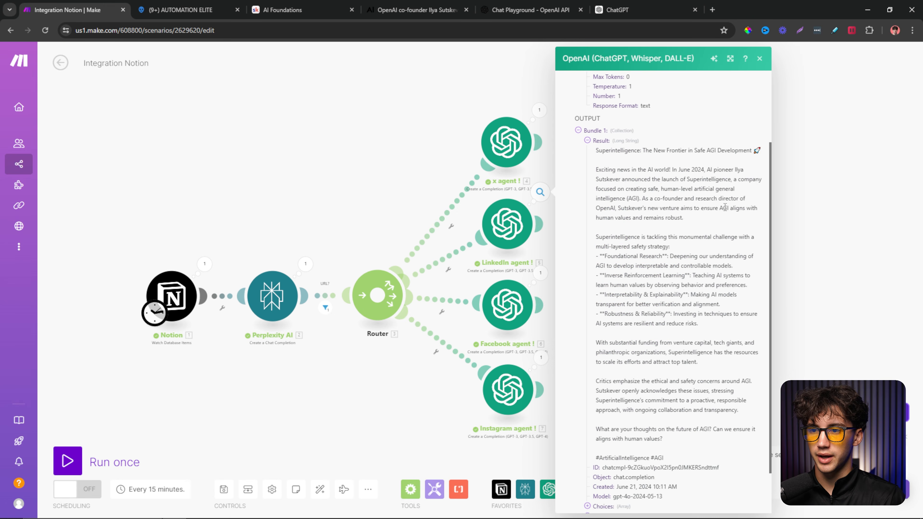
{"action": "scroll", "coordinate": [687, 188], "scroll_direction": "down", "scroll_amount": 1}
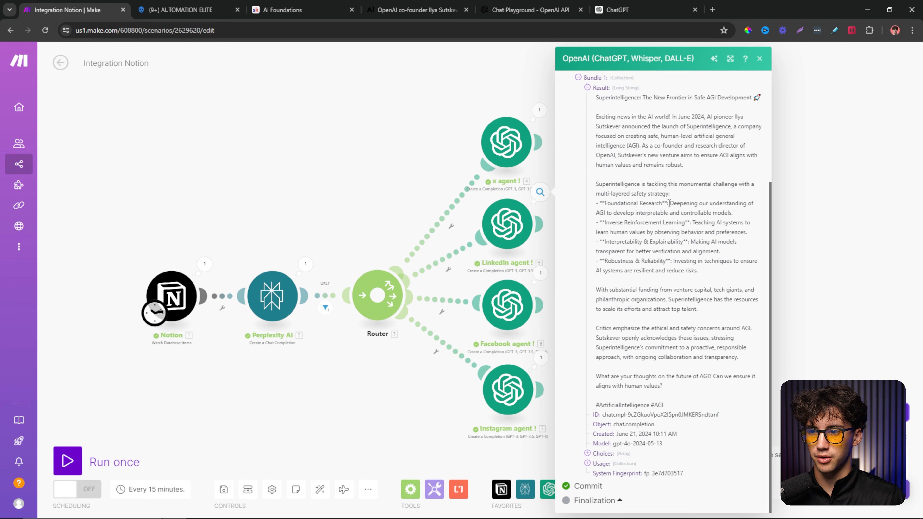
{"action": "left_click_drag", "start_coordinate": [592, 379], "coordinate": [669, 404]}
{"action": "left_click", "coordinate": [681, 391]}
{"action": "left_click", "coordinate": [670, 404]}
{"action": "left_click", "coordinate": [833, 293]}
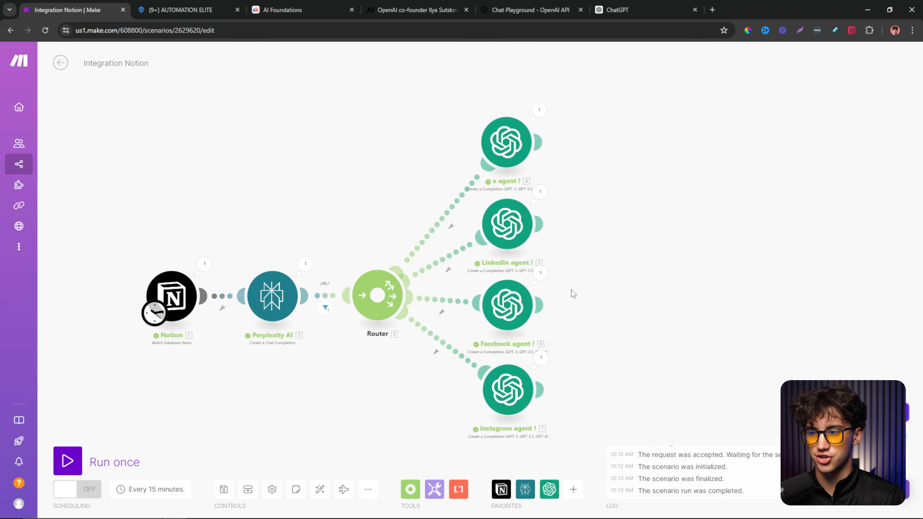
- Examine the Facebook agent's run output, checking the emoji use in the generated post
{"action": "left_click", "coordinate": [541, 271]}
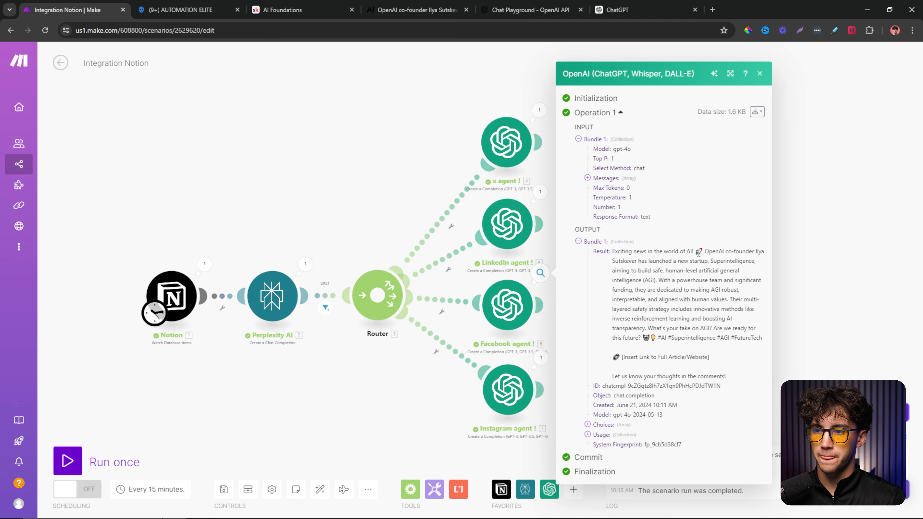
{"action": "left_click_drag", "start_coordinate": [698, 252], "coordinate": [713, 253]}
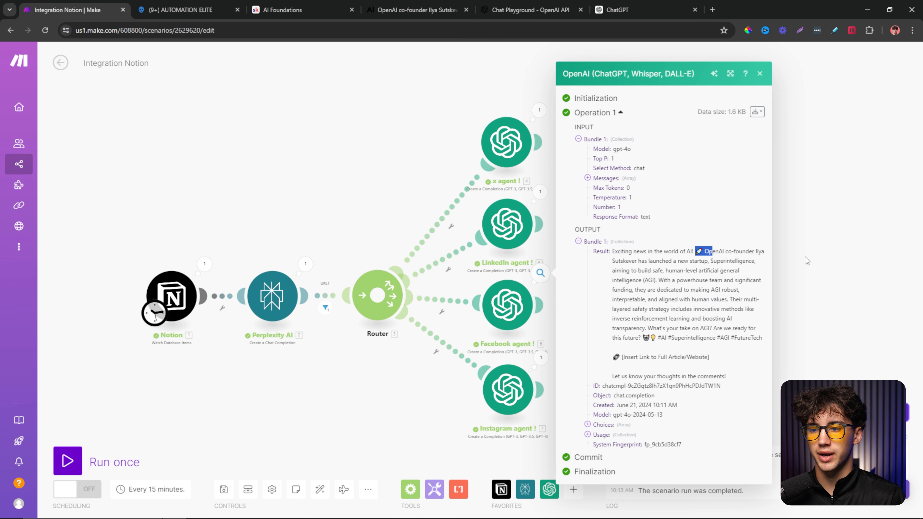
{"action": "left_click", "coordinate": [813, 254]}
- Expand the Instagram agent's run result and review the post's numbered list and account mention
{"action": "left_click", "coordinate": [541, 358]}
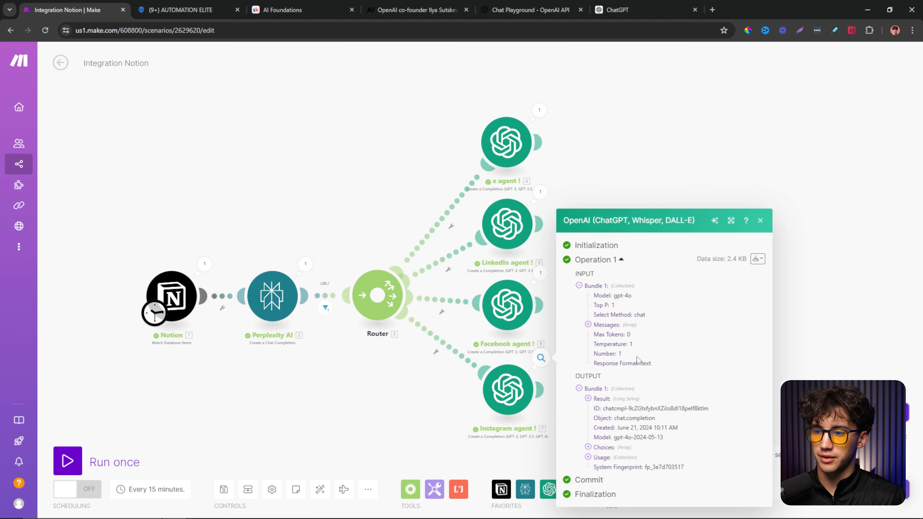
{"action": "left_click", "coordinate": [588, 398]}
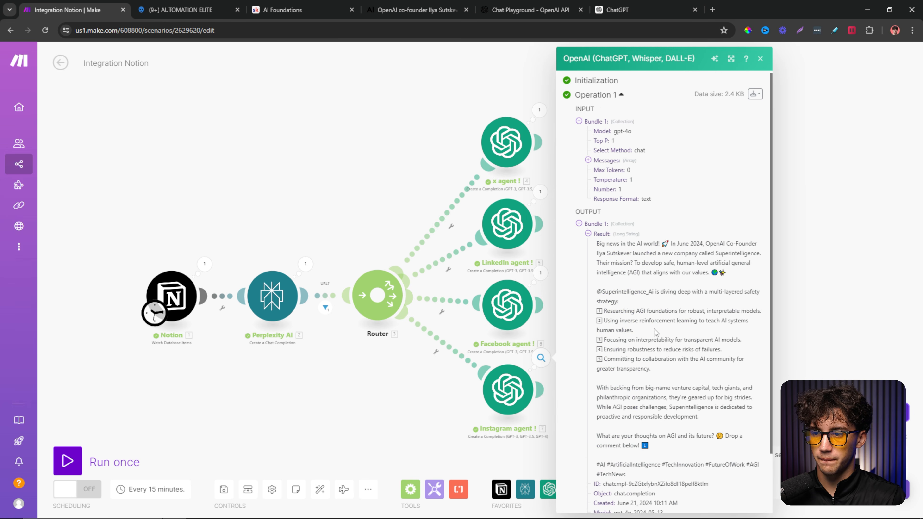
{"action": "scroll", "coordinate": [660, 327], "scroll_direction": "down", "scroll_amount": 2}
{"action": "left_click_drag", "start_coordinate": [602, 290], "coordinate": [595, 243]}
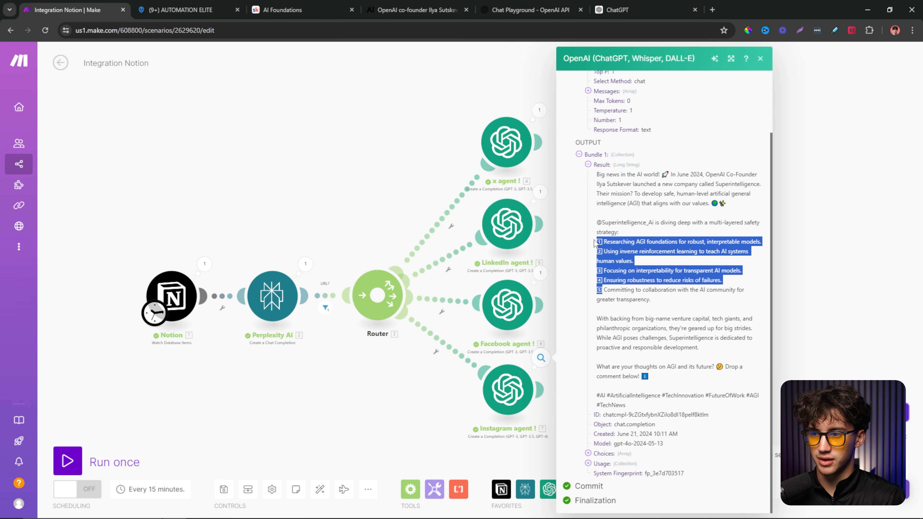
{"action": "left_click", "coordinate": [598, 246]}
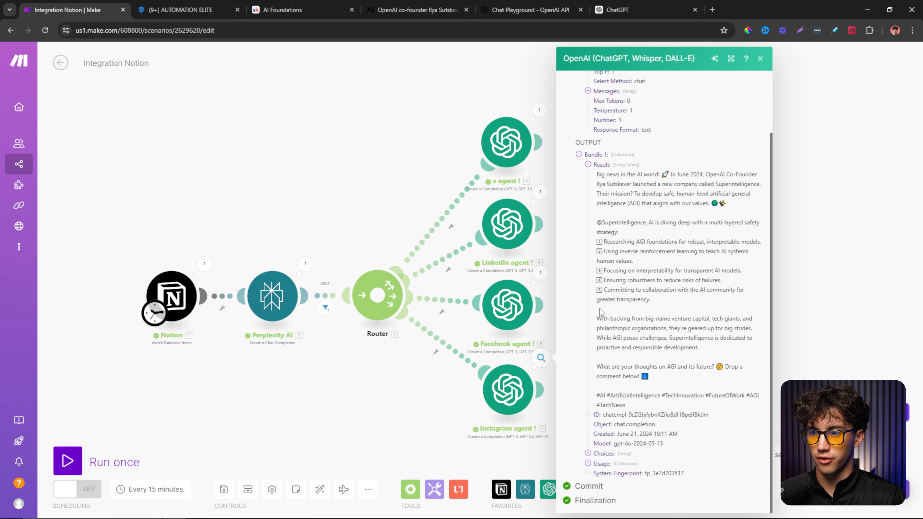
{"action": "left_click_drag", "start_coordinate": [591, 225], "coordinate": [654, 223]}
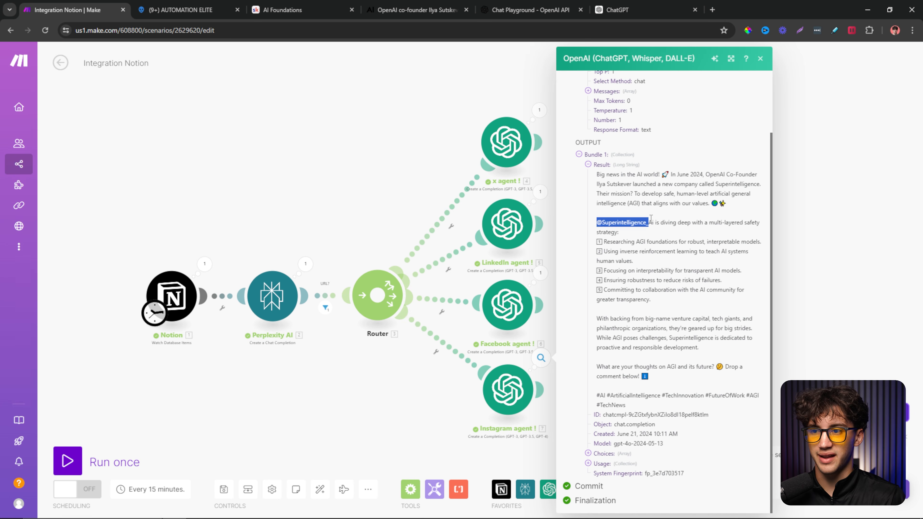
{"action": "left_click", "coordinate": [696, 218]}
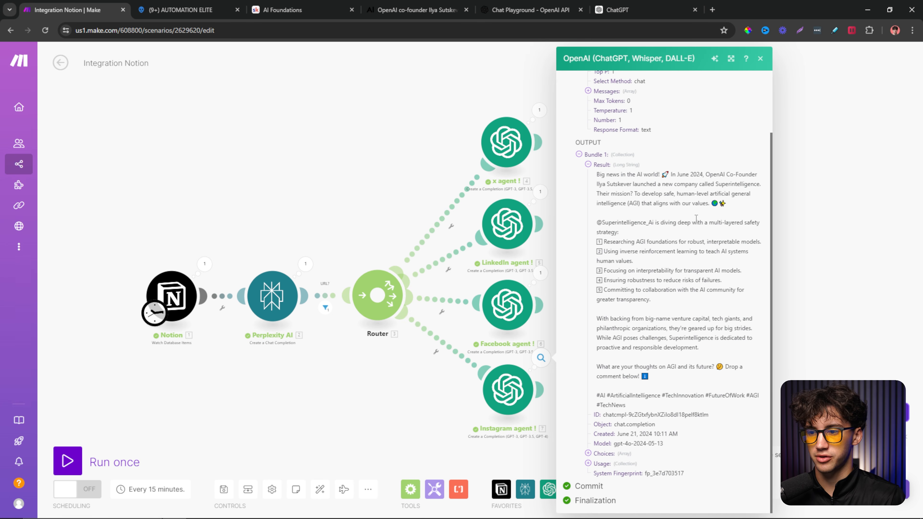
{"action": "left_click", "coordinate": [822, 205]}
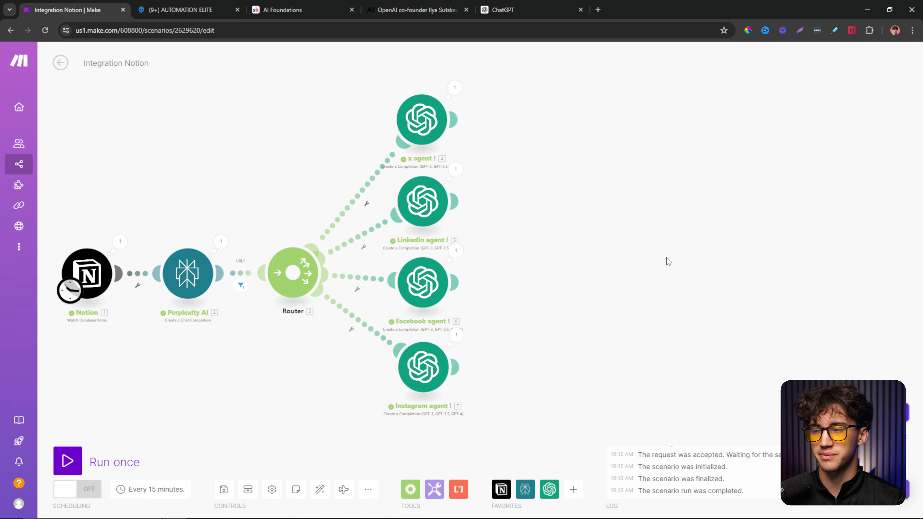
- Nudge the x agent module slightly and add an OpenAI (ChatGPT, Whisper, DALL-E) Generate an Image module to the scenario
{"action": "left_click_drag", "start_coordinate": [426, 134], "coordinate": [430, 131]}
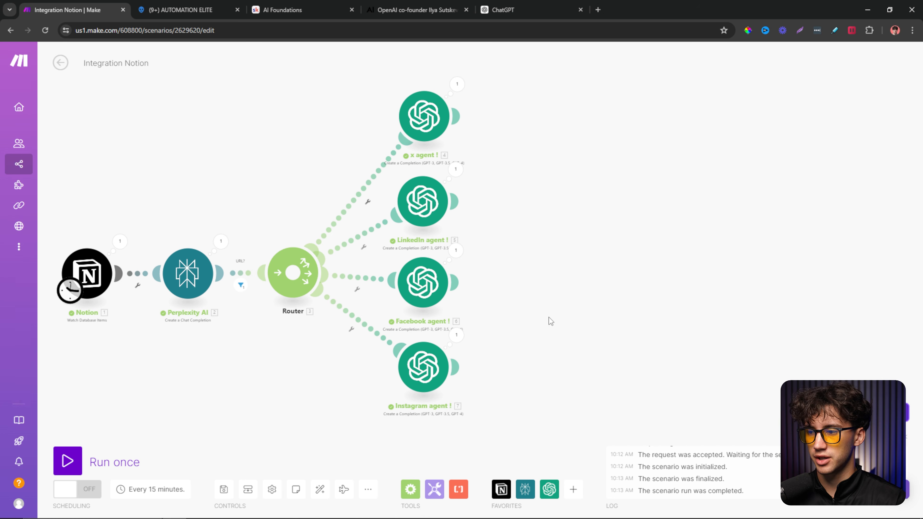
{"action": "left_click", "coordinate": [572, 491]}
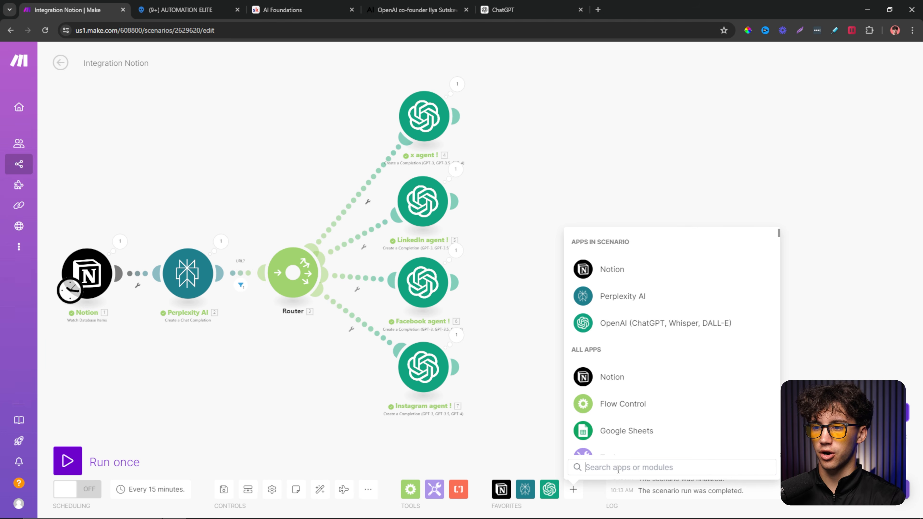
{"action": "type", "text": "openai"}
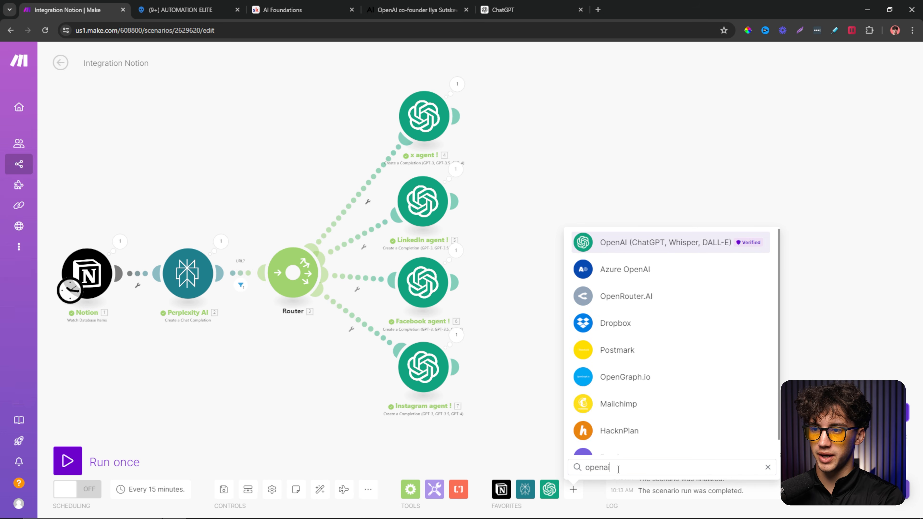
{"action": "key", "text": "Return"}
{"action": "scroll", "coordinate": [669, 301], "scroll_direction": "down", "scroll_amount": 5}
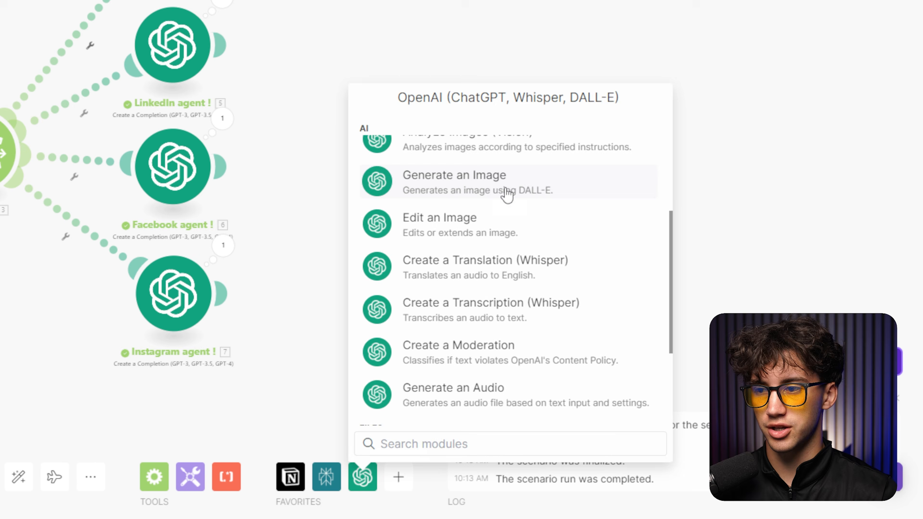
{"action": "left_click", "coordinate": [506, 192]}
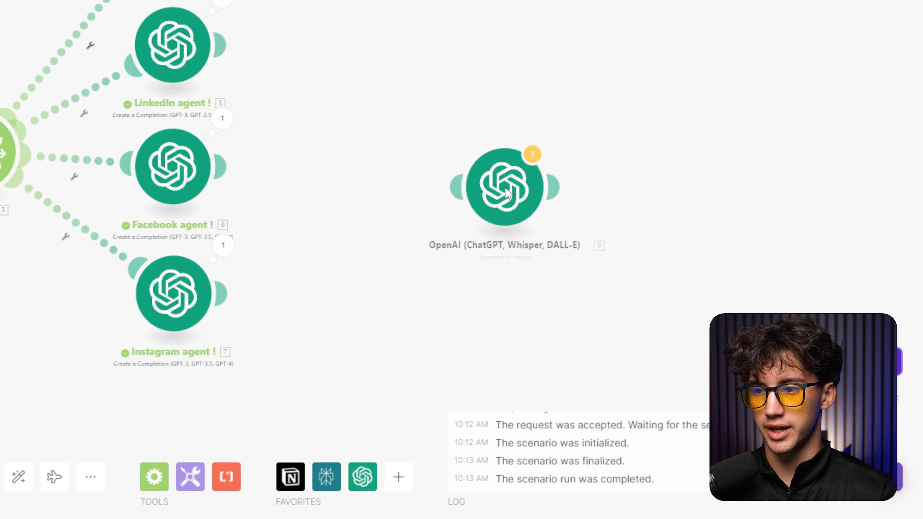
- Connect the new OpenAI Generate an Image module to the LinkedIn agent and rename it linkedin image
{"action": "left_click_drag", "start_coordinate": [527, 185], "coordinate": [554, 147]}
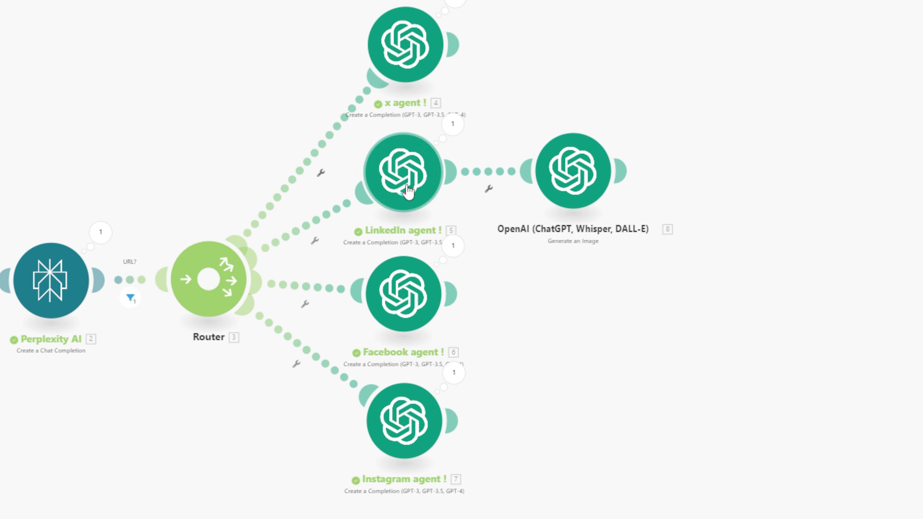
{"action": "left_click_drag", "start_coordinate": [580, 188], "coordinate": [581, 179]}
{"action": "right_click", "coordinate": [581, 172]}
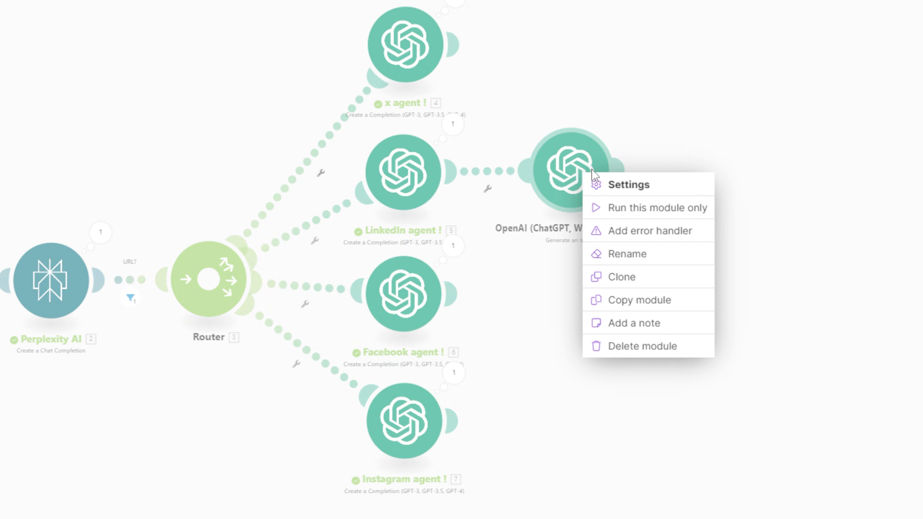
{"action": "left_click", "coordinate": [644, 253]}
{"action": "type", "text": "li"}
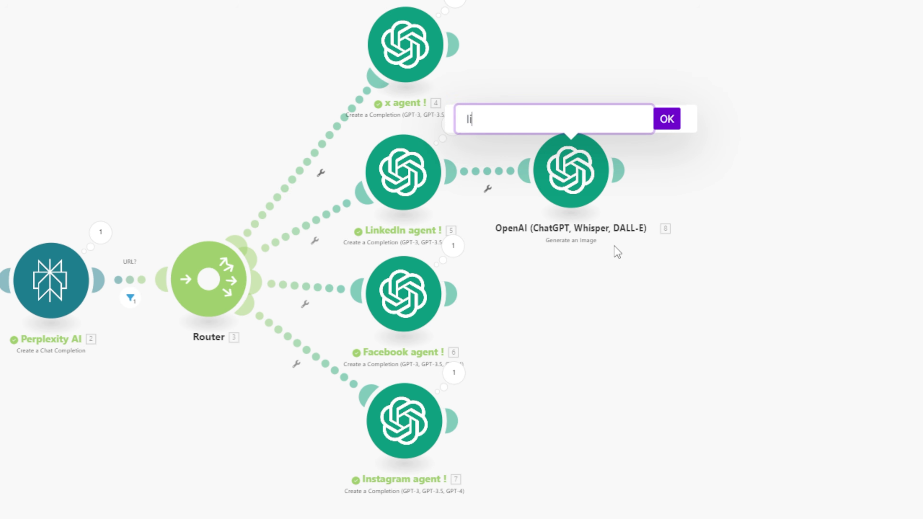
{"action": "type", "text": "nkedin image"}
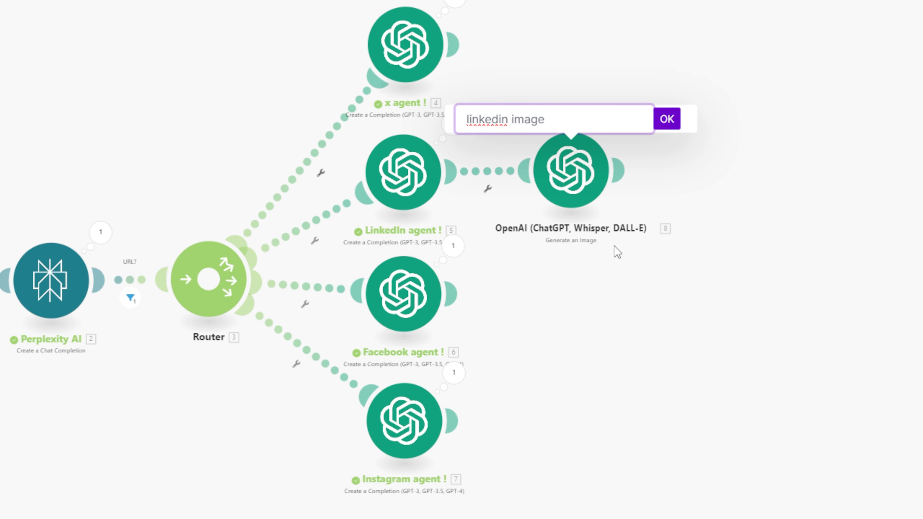
{"action": "left_click", "coordinate": [675, 128]}
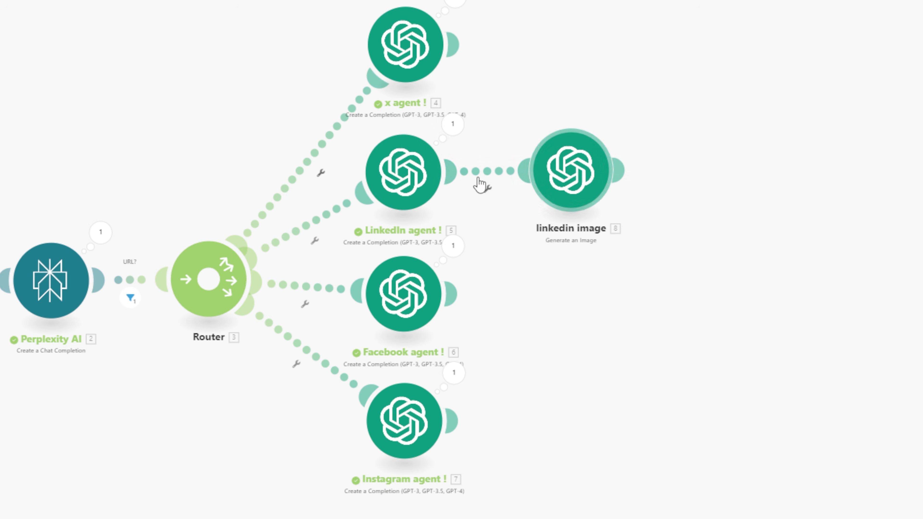
- Open the linkedin image module's settings and choose Dall-E 3 as the model
{"action": "left_click_drag", "start_coordinate": [559, 174], "coordinate": [559, 178]}
{"action": "left_click", "coordinate": [560, 182]}
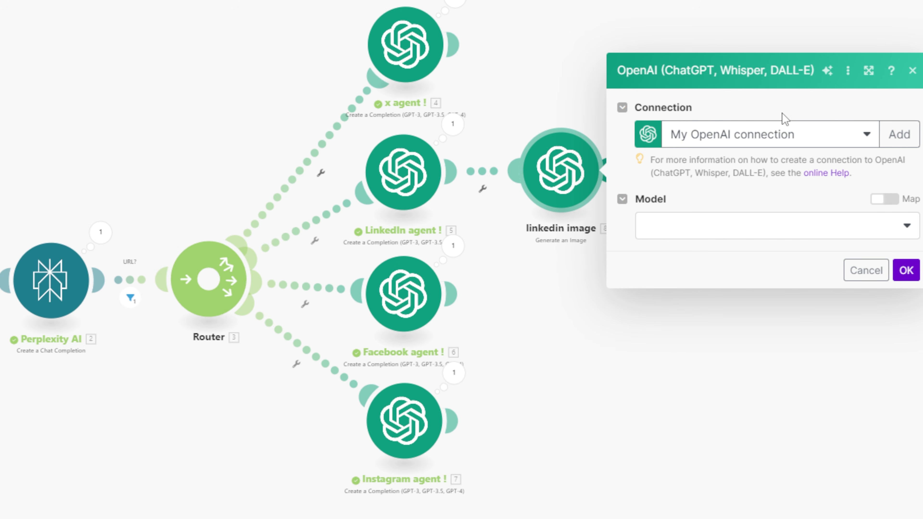
{"action": "left_click", "coordinate": [751, 227]}
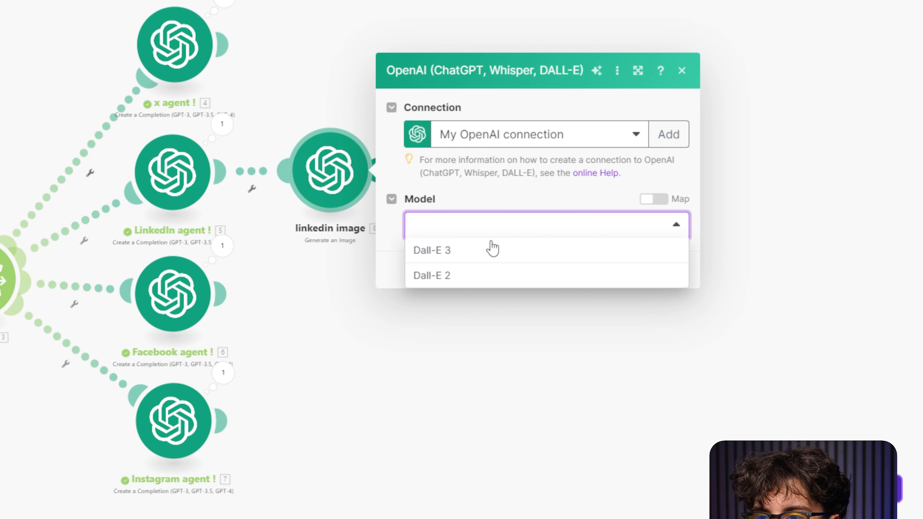
{"action": "left_click", "coordinate": [442, 253]}
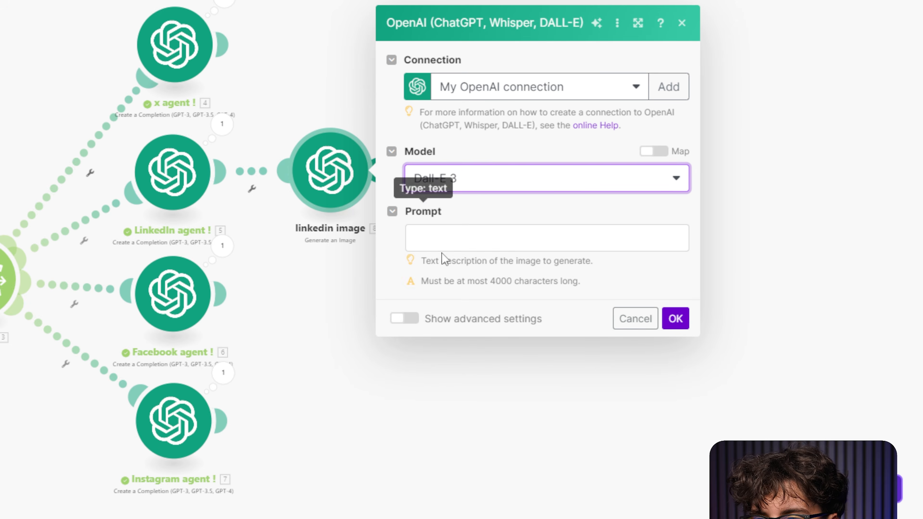
- Enter a prompt for a very simple, minimalist, duotone LinkedIn image without any words, leaving blank lines after "based on this prompt:"
{"action": "left_click", "coordinate": [458, 236]}
{"action": "left_click", "coordinate": [493, 209]}
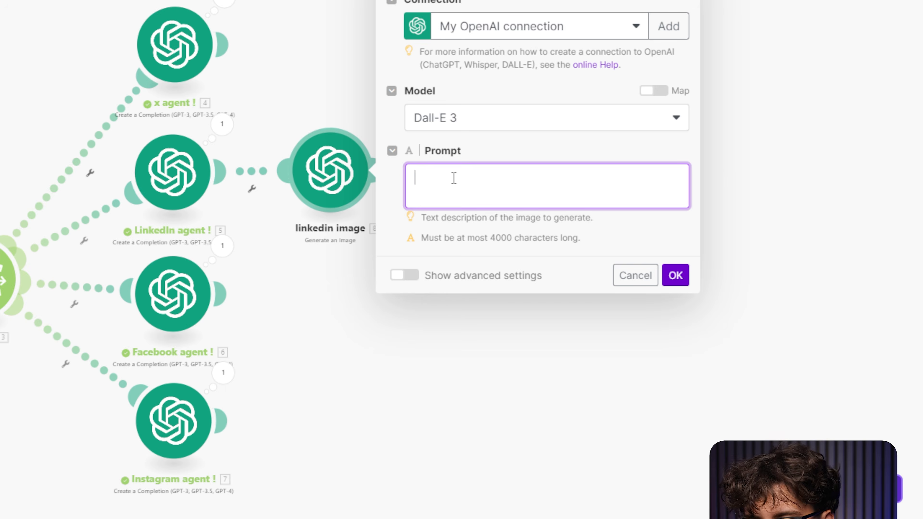
{"action": "type", "text": "Create an image optimized for LinkedIn from the post content. Make this image very simple in a minimalist, duotone styled, but based on this prompt:  Give me the image and nothing else make sure there is no text in the image I don't want words."}
{"action": "left_click", "coordinate": [462, 236]}
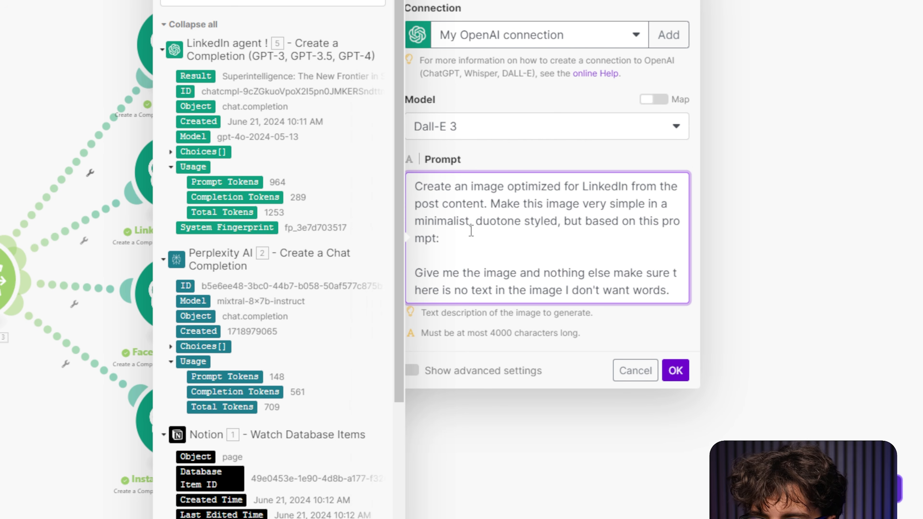
{"action": "key", "text": "Return"}
{"action": "left_click", "coordinate": [459, 204]}
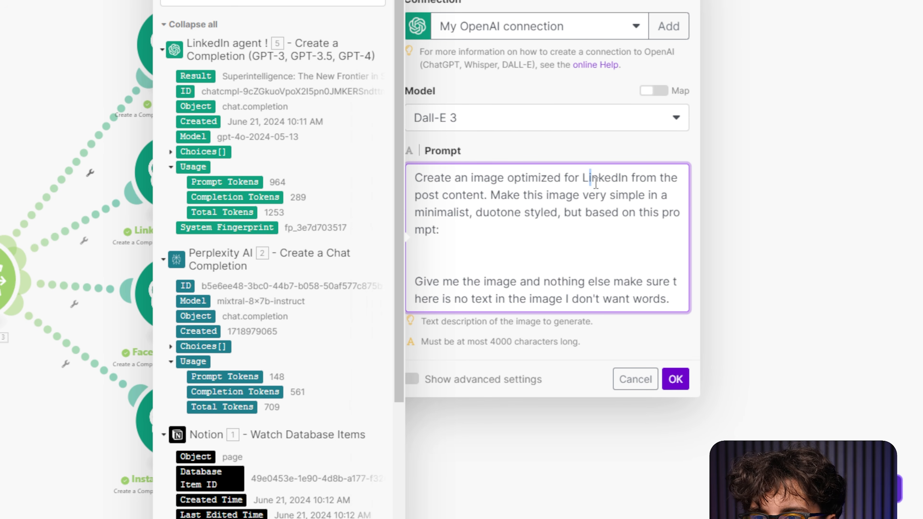
- Replace the word "prompt" with "post" in the image prompt and add an empty line below it
{"action": "left_click_drag", "start_coordinate": [596, 183], "coordinate": [606, 181]}
{"action": "left_click_drag", "start_coordinate": [422, 197], "coordinate": [627, 191]}
{"action": "left_click_drag", "start_coordinate": [428, 212], "coordinate": [629, 212]}
{"action": "left_click_drag", "start_coordinate": [415, 230], "coordinate": [665, 215]}
{"action": "left_click", "coordinate": [437, 233]}
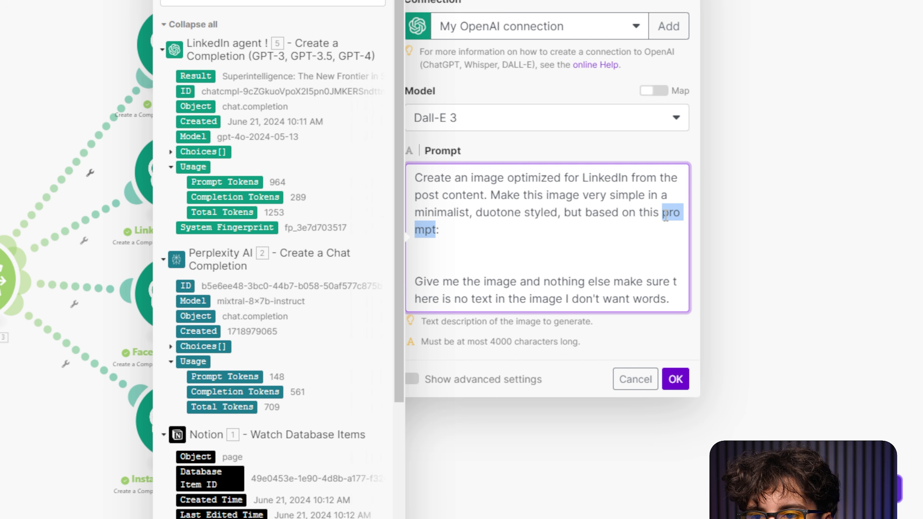
{"action": "type", "text": "post"}
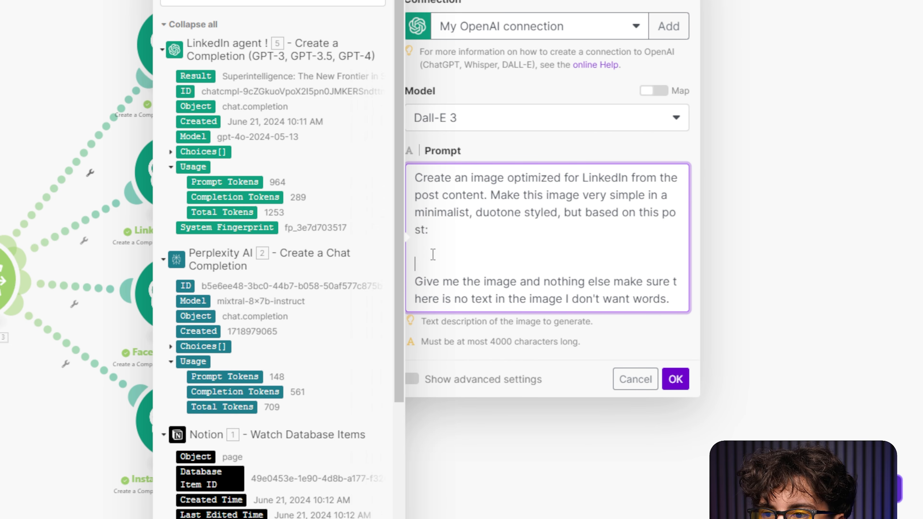
{"action": "key", "text": "Return"}
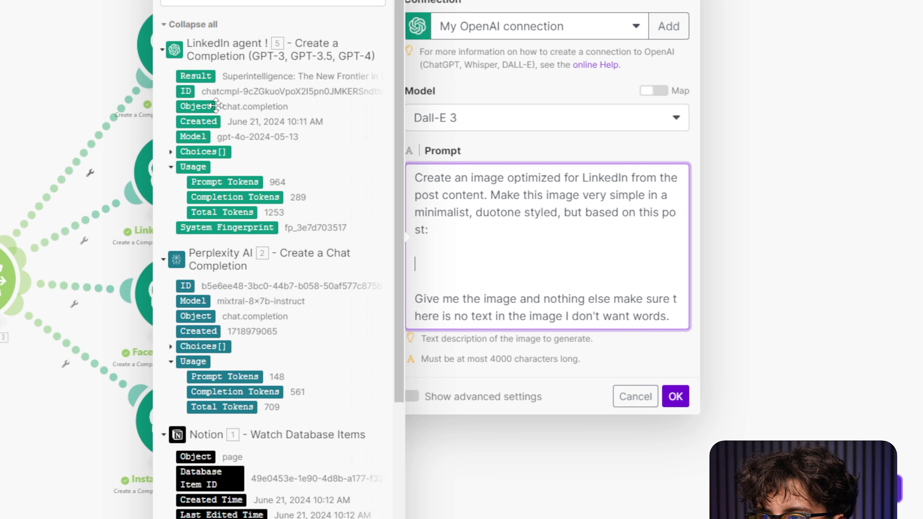
{"action": "left_click", "coordinate": [171, 152]}
{"action": "left_click", "coordinate": [182, 227]}
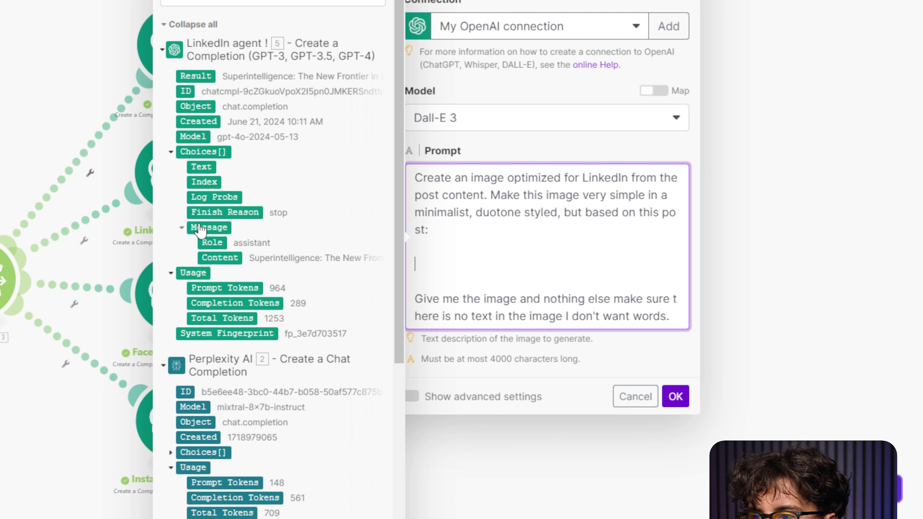
{"action": "left_click_drag", "start_coordinate": [216, 259], "coordinate": [527, 251]}
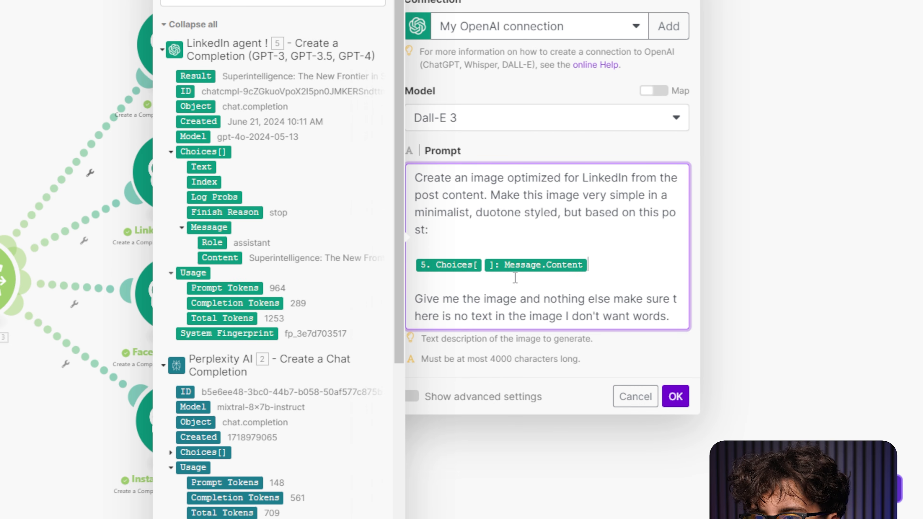
{"action": "left_click", "coordinate": [515, 214]}
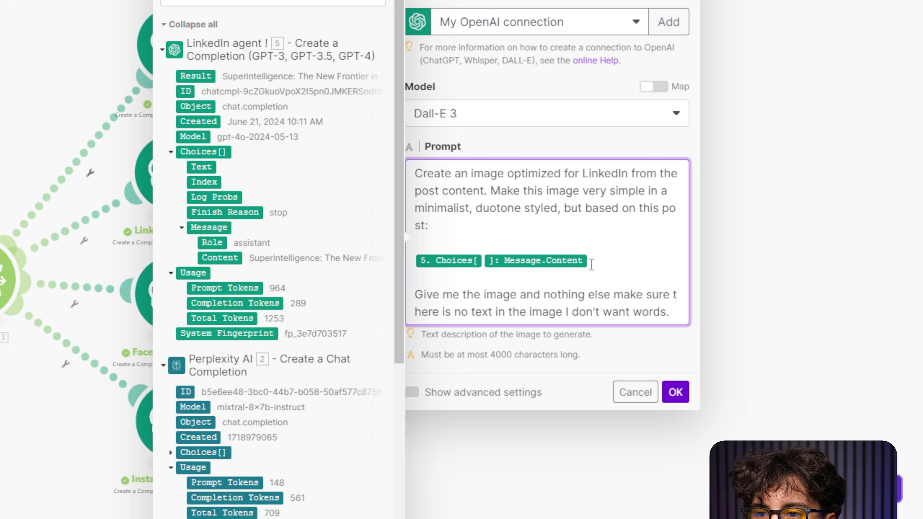
{"action": "key", "text": "BackSpace"}
{"action": "key", "text": "BackSpace"}
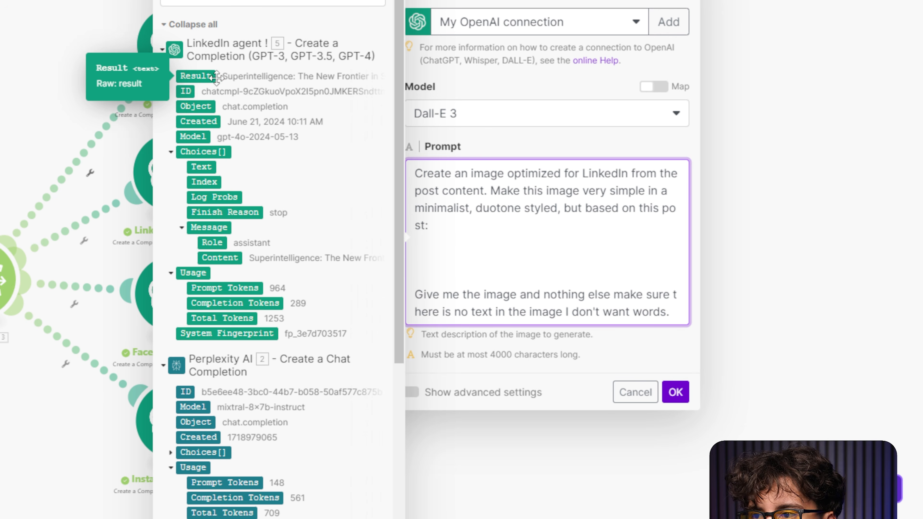
- Insert the LinkedIn agent's Result on its own line below "based on this post:" and save the module
{"action": "left_click", "coordinate": [196, 76]}
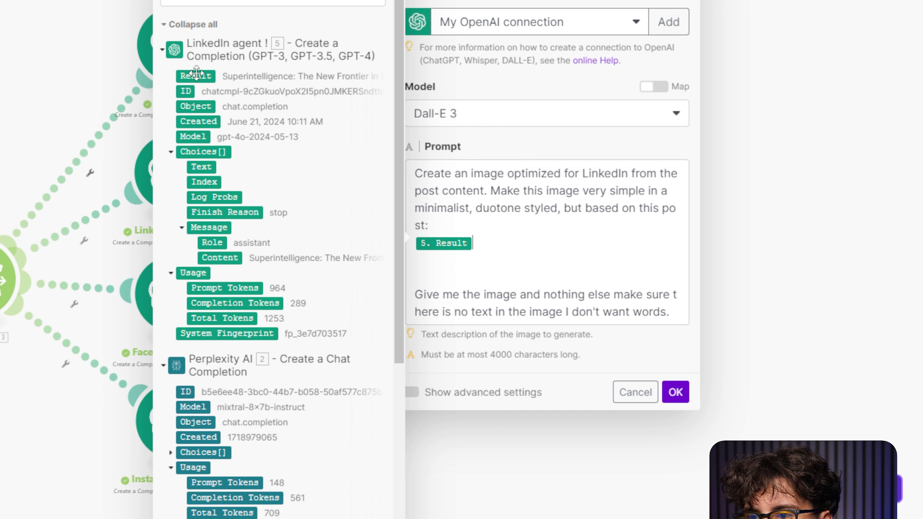
{"action": "key", "text": "Return"}
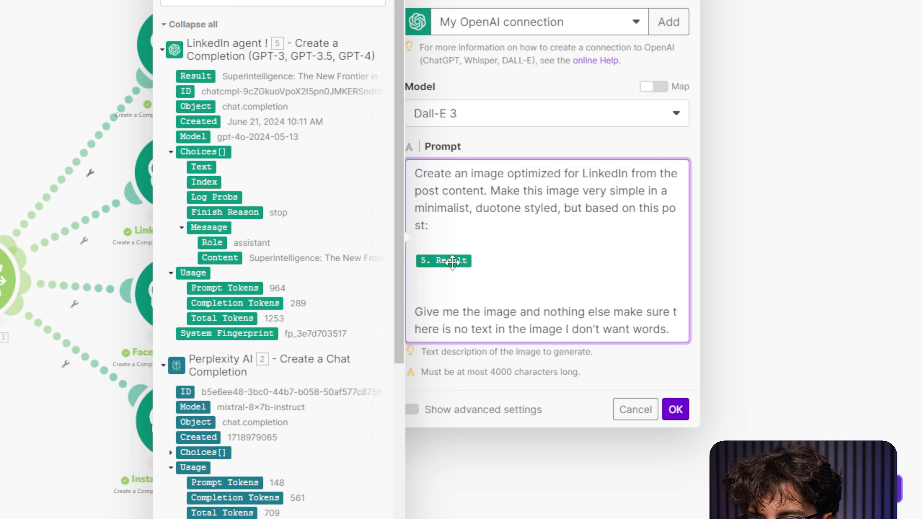
{"action": "key", "text": "BackSpace"}
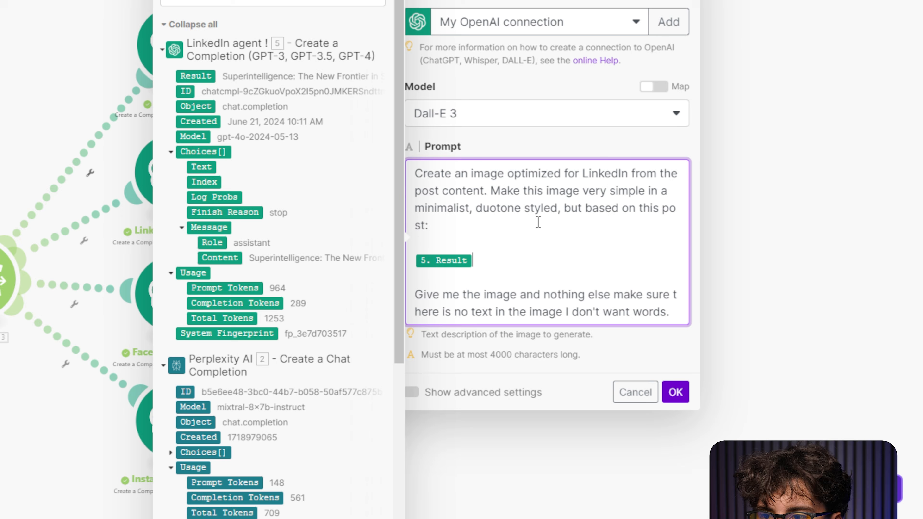
{"action": "left_click", "coordinate": [682, 397]}
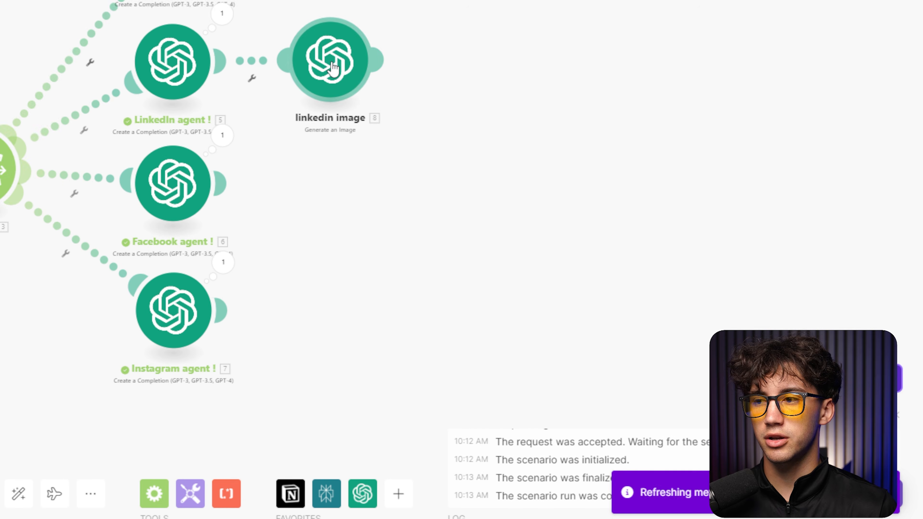
- Clone the linkedin image module and connect the copy to the Facebook agent
{"action": "right_click", "coordinate": [332, 72]}
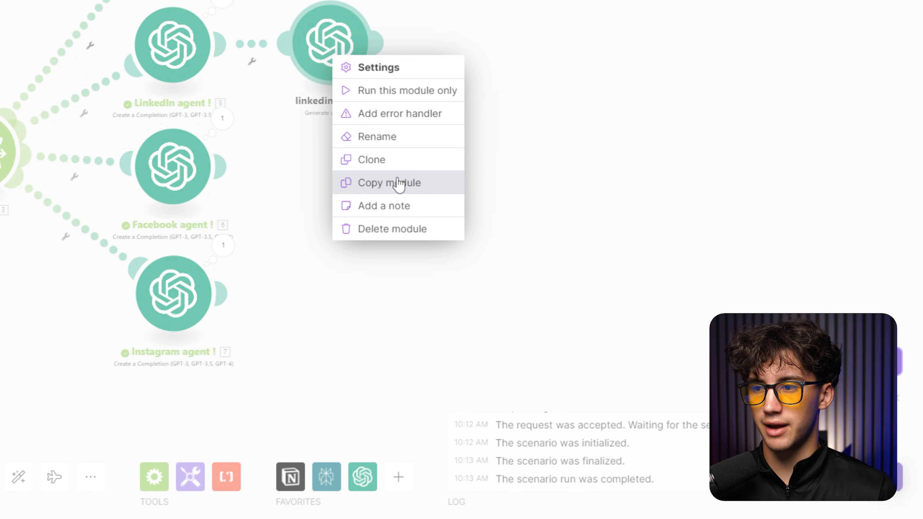
{"action": "left_click", "coordinate": [386, 162]}
{"action": "mouse_move", "coordinate": [362, 92]}
{"action": "left_mouse_down"}
{"action": "mouse_move", "coordinate": [307, 219]}
{"action": "mouse_move", "coordinate": [334, 190]}
{"action": "left_mouse_up"}
- Change LinkedIn to Facebook in the prompt of the image module attached to the Facebook agent
{"action": "left_click", "coordinate": [334, 190]}
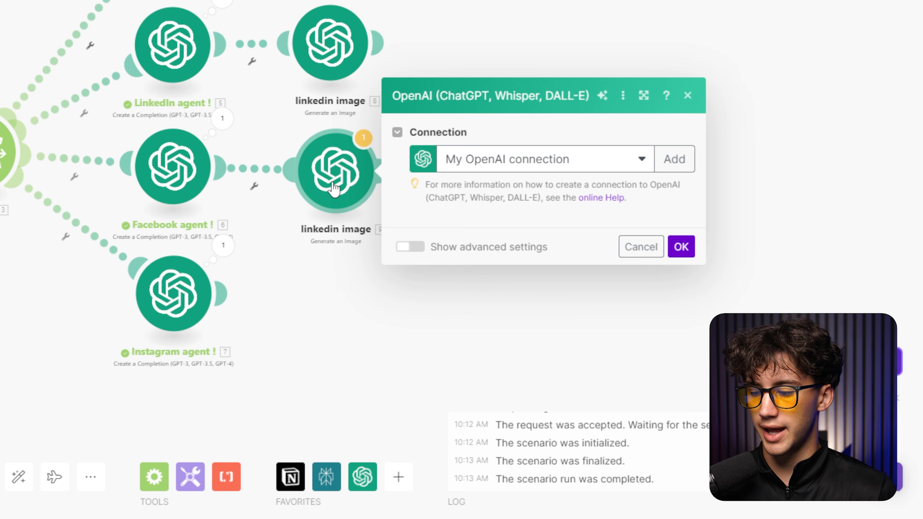
{"action": "double_click", "coordinate": [588, 166]}
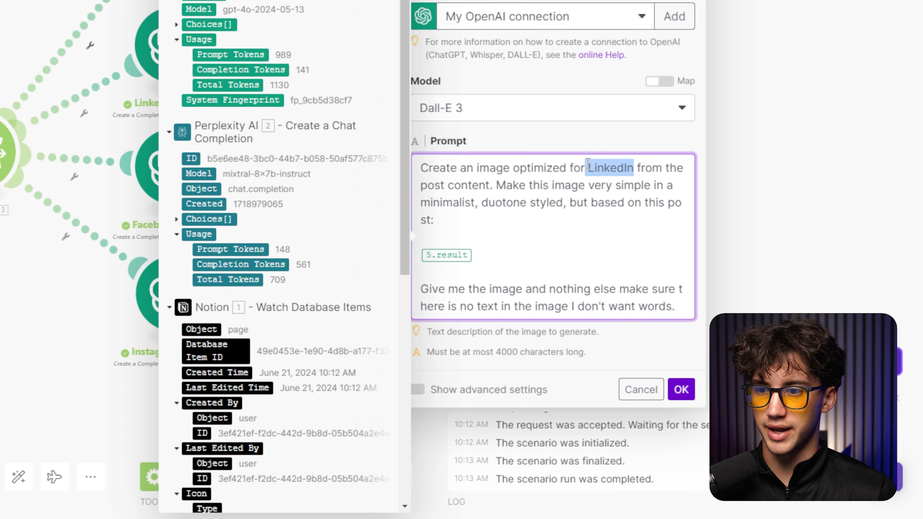
{"action": "type", "text": "Fac"}
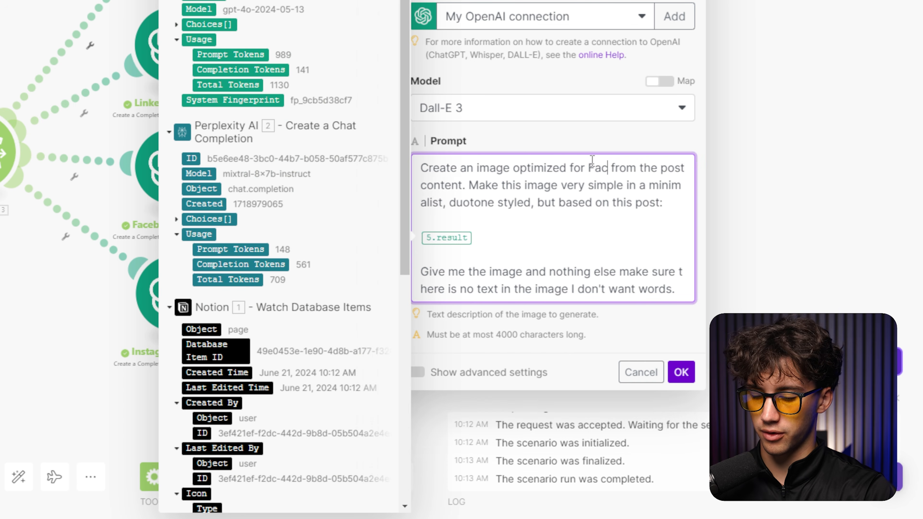
{"action": "type", "text": "ebook"}
- Replace the LinkedIn result in the prompt with the Facebook agent's Result and save the module
{"action": "left_click", "coordinate": [488, 260]}
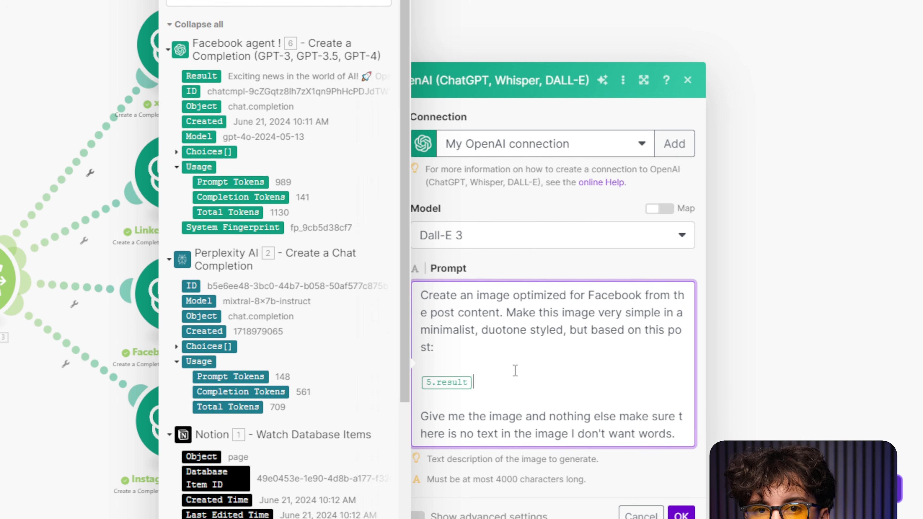
{"action": "key", "text": "BackSpace"}
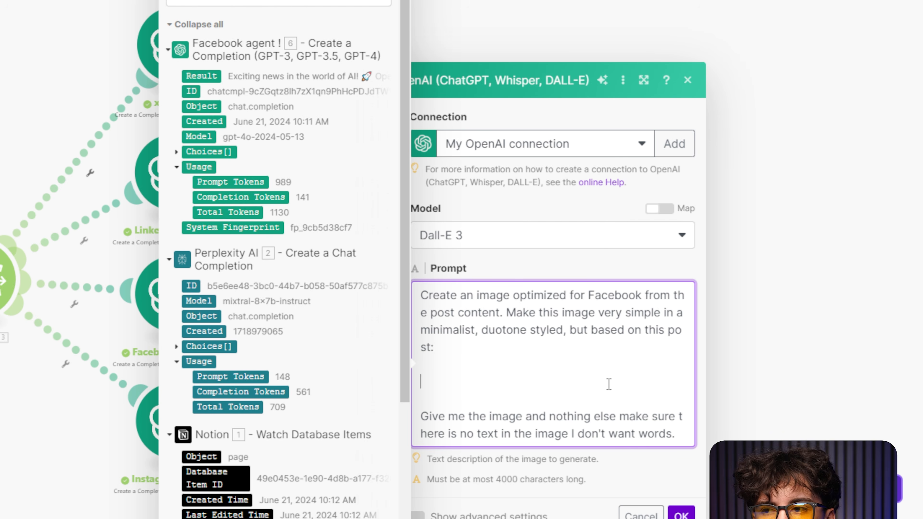
{"action": "left_click", "coordinate": [214, 77]}
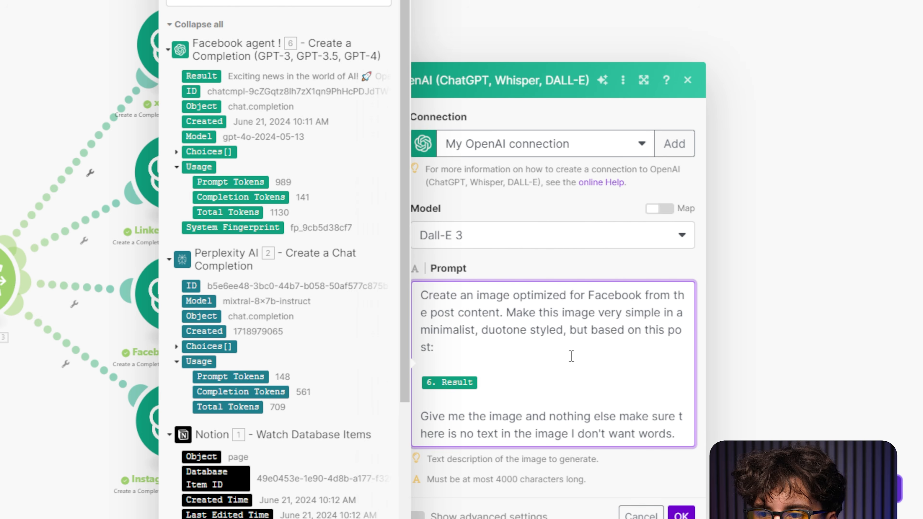
{"action": "left_click", "coordinate": [681, 513]}
- Clone the Facebook agent's image module and connect the copy to the Instagram agent
{"action": "right_click", "coordinate": [350, 340]}
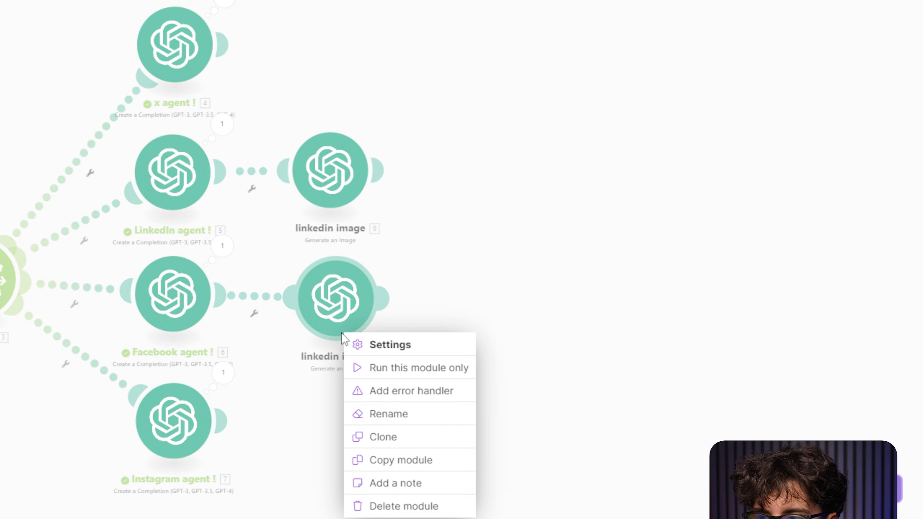
{"action": "left_click", "coordinate": [383, 436]}
{"action": "left_click", "coordinate": [339, 433]}
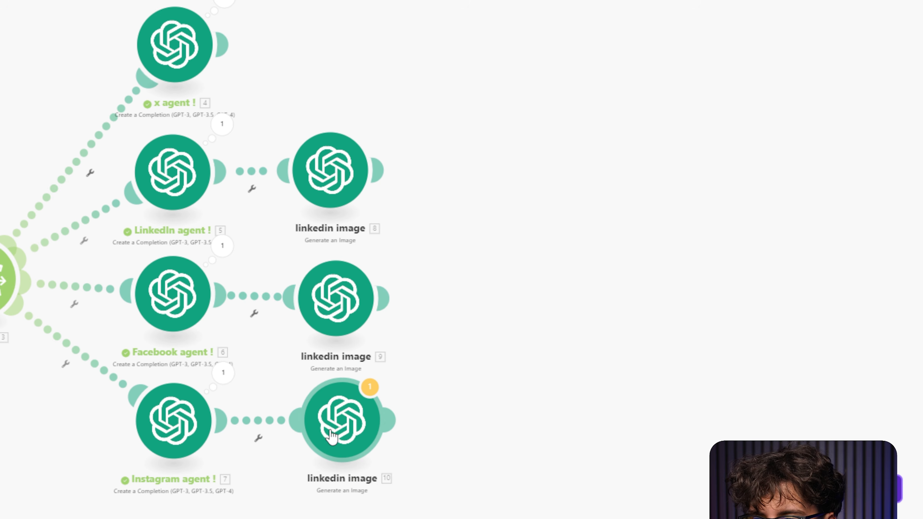
- Replace the Facebook result in the newest clone's prompt with the Instagram agent's Result
{"action": "right_click", "coordinate": [359, 418]}
{"action": "left_click", "coordinate": [332, 414]}
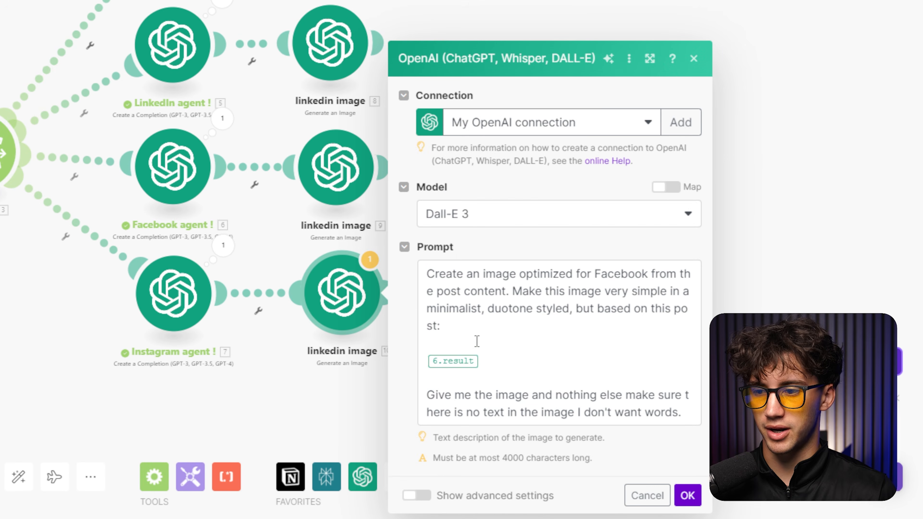
{"action": "left_click", "coordinate": [492, 360]}
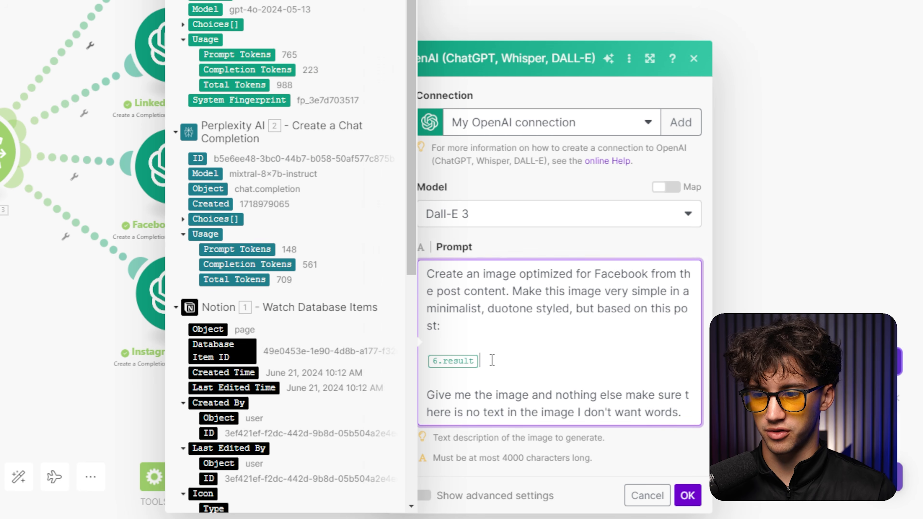
{"action": "key", "text": "BackSpace"}
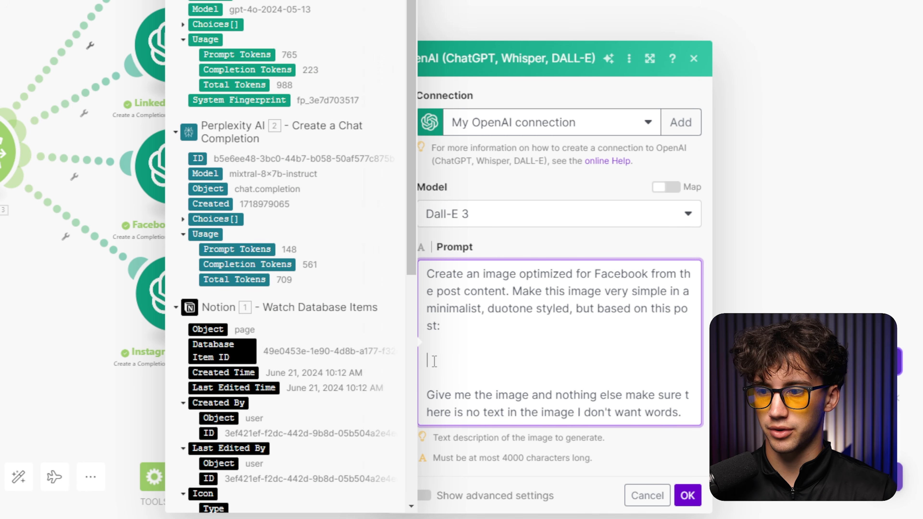
{"action": "left_click", "coordinate": [202, 0]}
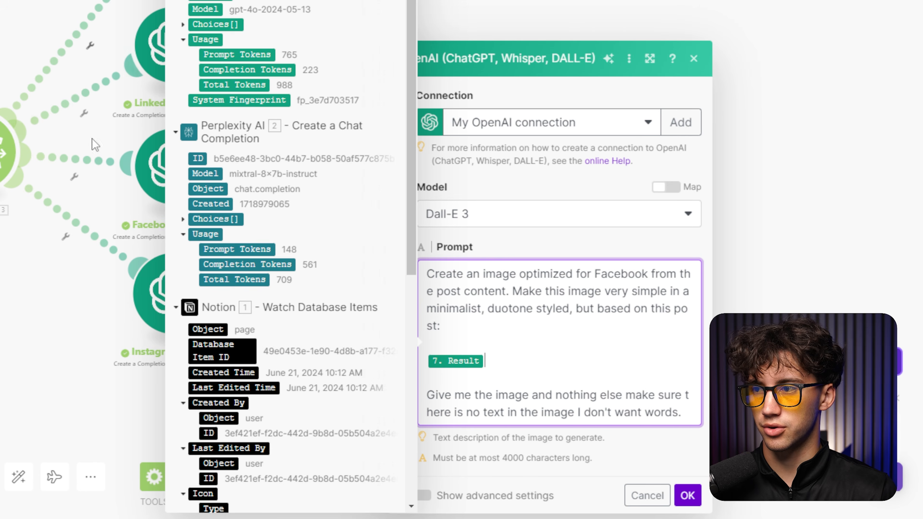
- Change Facebook to Instagram in the prompt of the image module attached to the Instagram agent and save the module
{"action": "left_click_drag", "start_coordinate": [94, 141], "coordinate": [0, 111]}
{"action": "left_click_drag", "start_coordinate": [832, 393], "coordinate": [724, 358]}
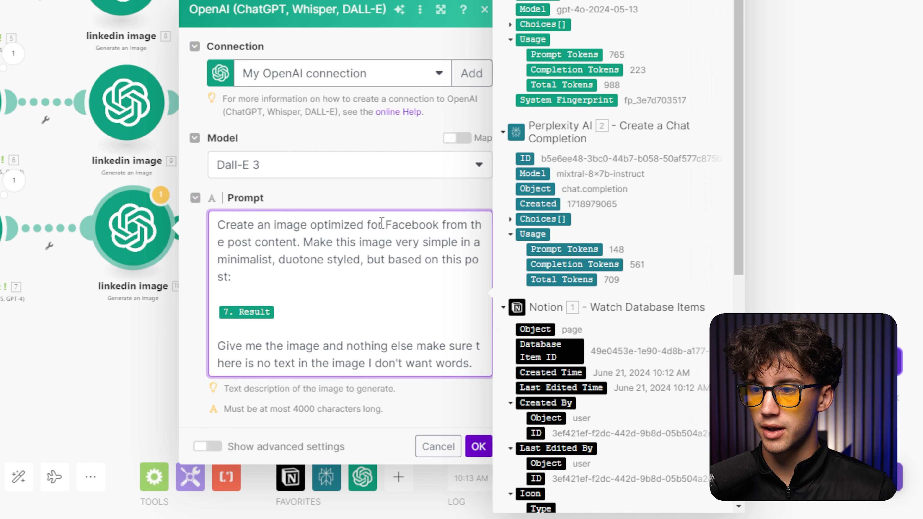
{"action": "left_click_drag", "start_coordinate": [384, 225], "coordinate": [439, 228]}
{"action": "type", "text": "Instag"}
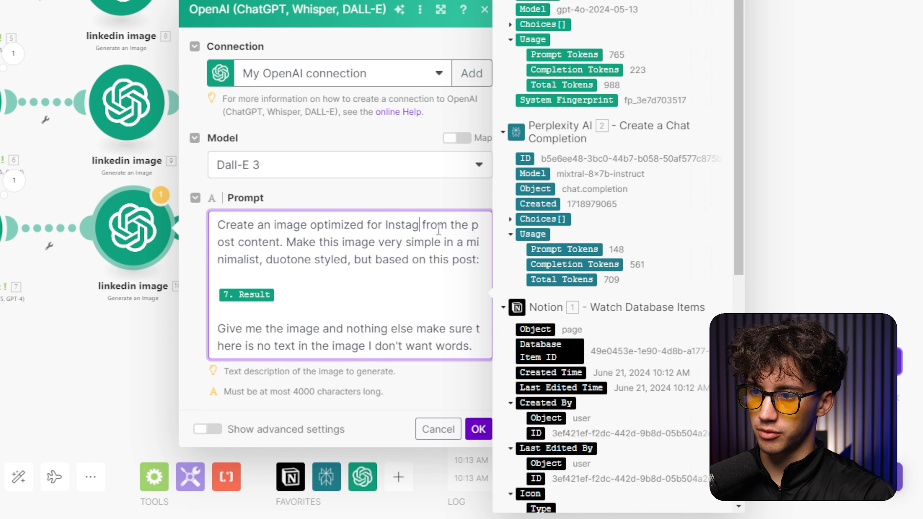
{"action": "type", "text": "ram"}
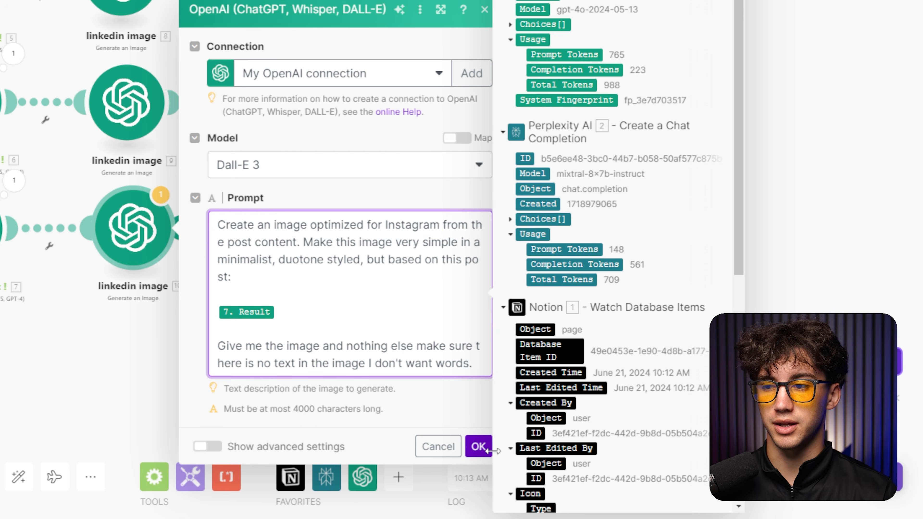
{"action": "left_click", "coordinate": [480, 449]}
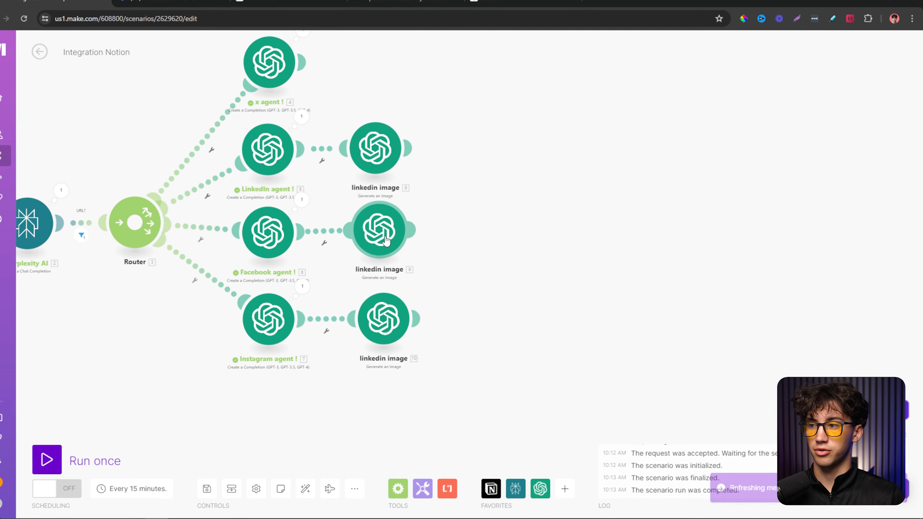
- Rename the image module attached to the Facebook agent as "Facebook image"
{"action": "left_click_drag", "start_coordinate": [393, 251], "coordinate": [393, 255]}
{"action": "left_click", "coordinate": [392, 279]}
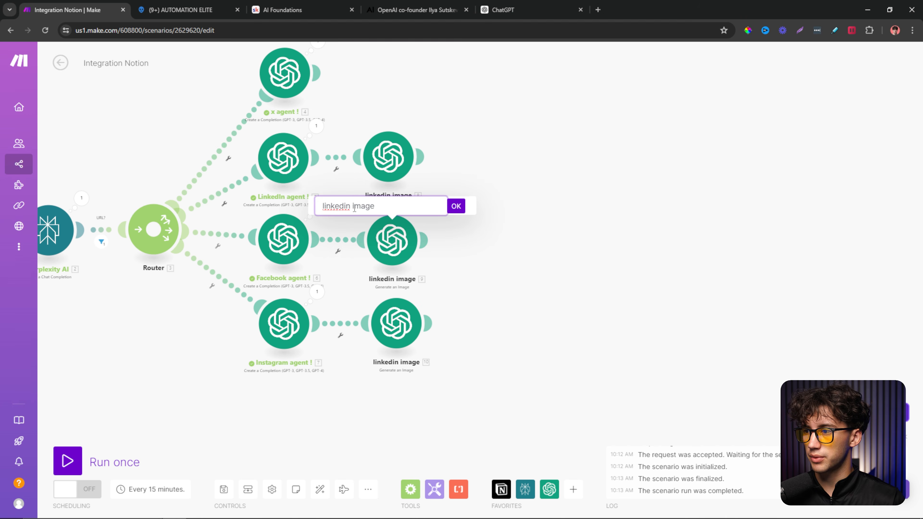
{"action": "left_click_drag", "start_coordinate": [351, 206], "coordinate": [327, 208]}
{"action": "key", "text": "BackSpace"}
{"action": "type", "text": "Facebook"}
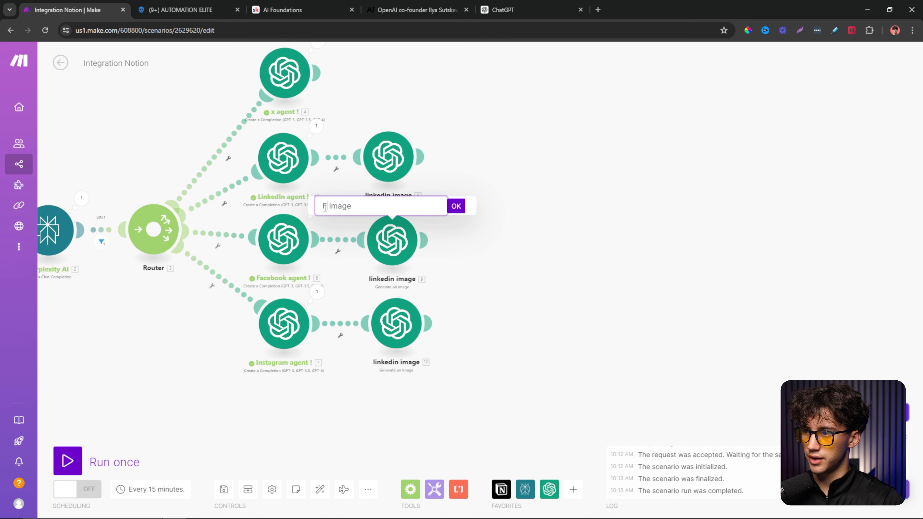
{"action": "left_click", "coordinate": [456, 206]}
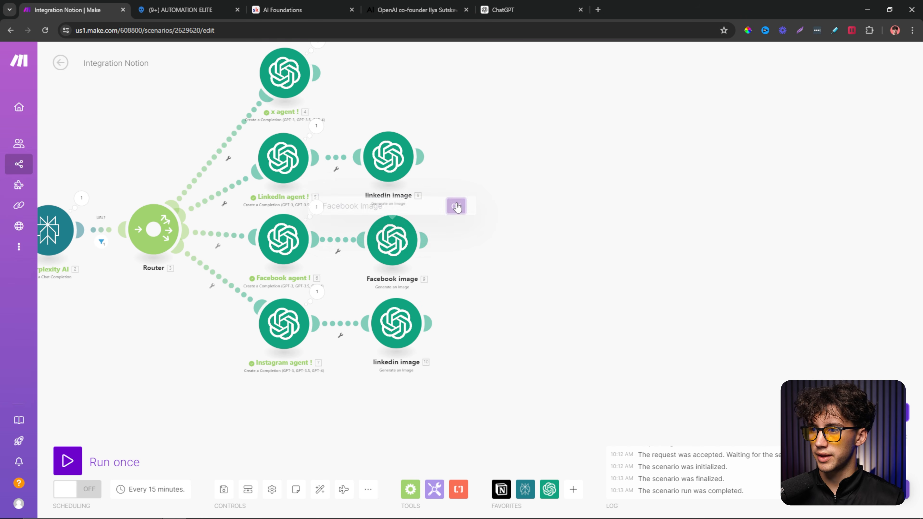
- Rename the image module attached to the Instagram agent as "instagram image"
{"action": "right_click", "coordinate": [396, 342]}
{"action": "left_click", "coordinate": [437, 400]}
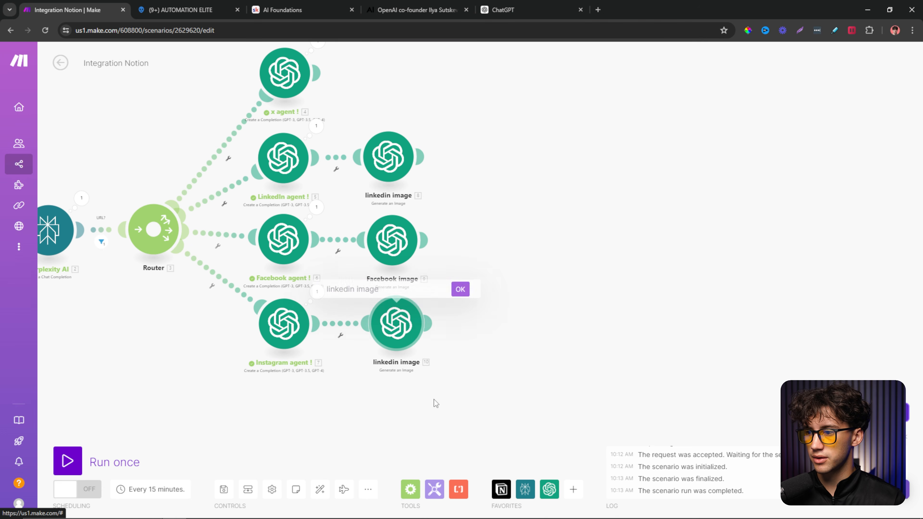
{"action": "left_click_drag", "start_coordinate": [354, 289], "coordinate": [331, 289]}
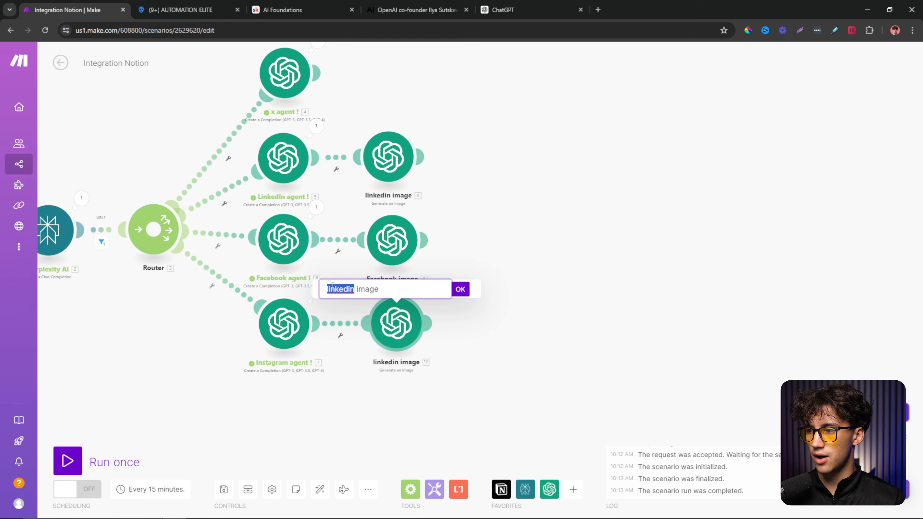
{"action": "key", "text": "BackSpace"}
{"action": "type", "text": "instagr"}
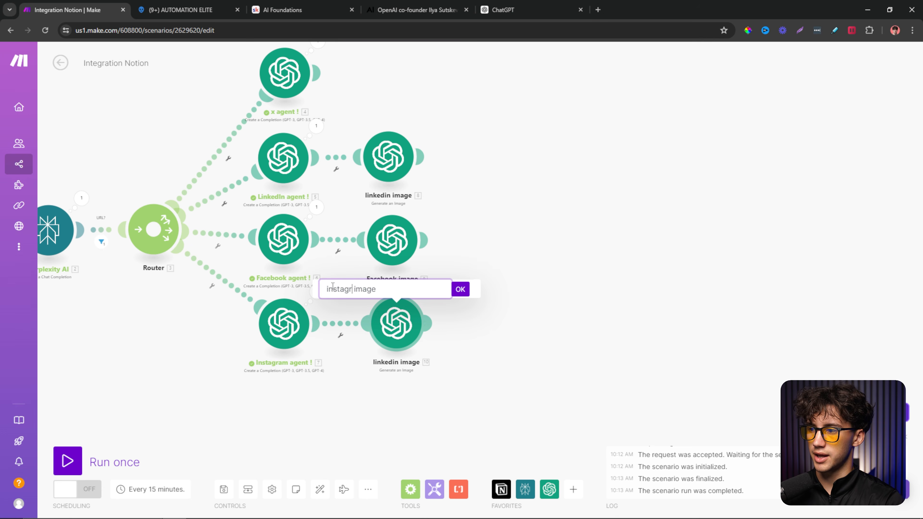
{"action": "type", "text": "am"}
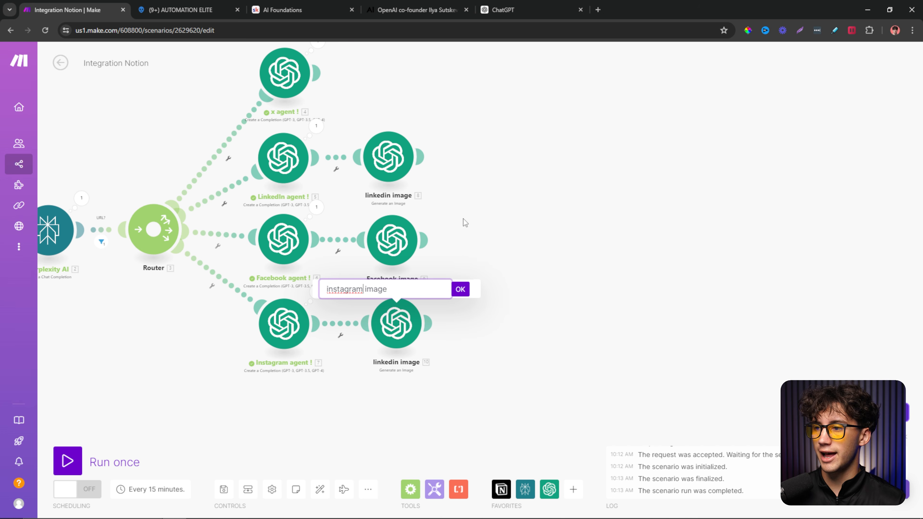
{"action": "scroll", "coordinate": [432, 273], "scroll_direction": "up", "scroll_amount": 1}
{"action": "left_click", "coordinate": [460, 305]}
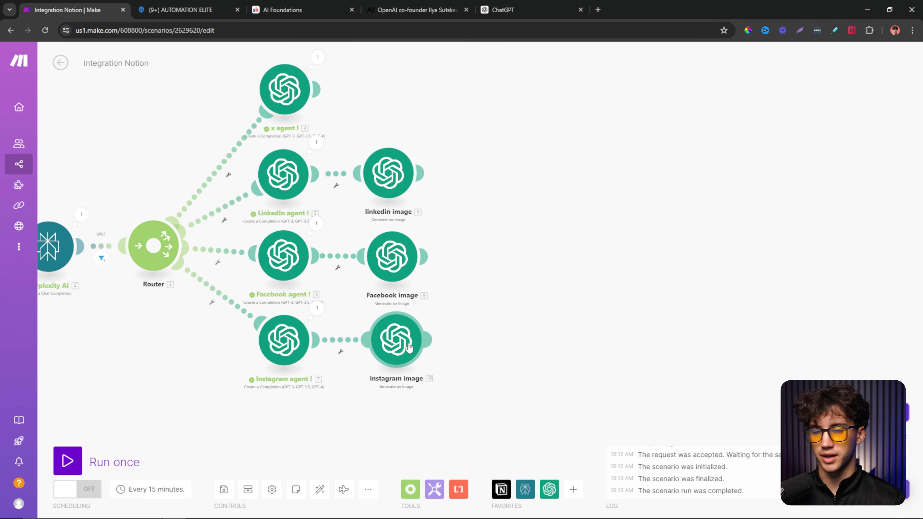
{"action": "left_click_drag", "start_coordinate": [409, 348], "coordinate": [406, 349]}
{"action": "left_click_drag", "start_coordinate": [380, 211], "coordinate": [427, 207]}
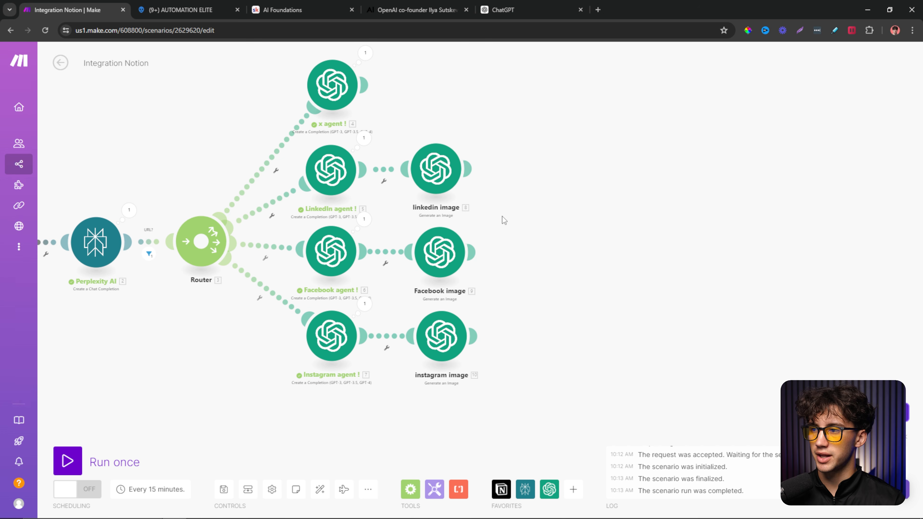
{"action": "left_click_drag", "start_coordinate": [547, 202], "coordinate": [753, 231]}
{"action": "scroll", "coordinate": [746, 243], "scroll_direction": "down", "scroll_amount": 3}
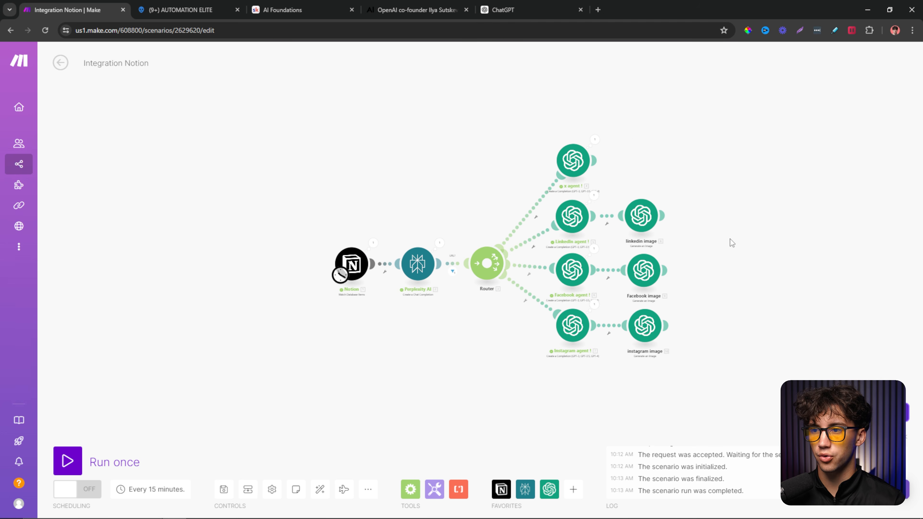
- Switch to the Notion page, start a new social media post and enter the artificialintelligence-news.com article link as its Article URL
{"action": "left_click", "coordinate": [182, 10]}
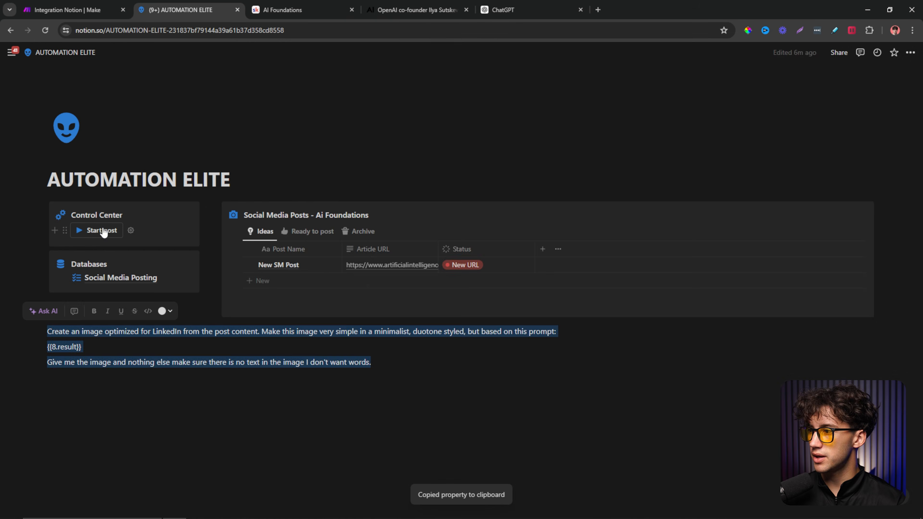
{"action": "left_click", "coordinate": [98, 230]}
{"action": "left_click", "coordinate": [439, 119]}
{"action": "type", "text": "https://www.artificialintelligence-news.com/2024/06/20/openai-co-founder-ilya-sutskevers-startup-aims-safe-superintelligence/"}
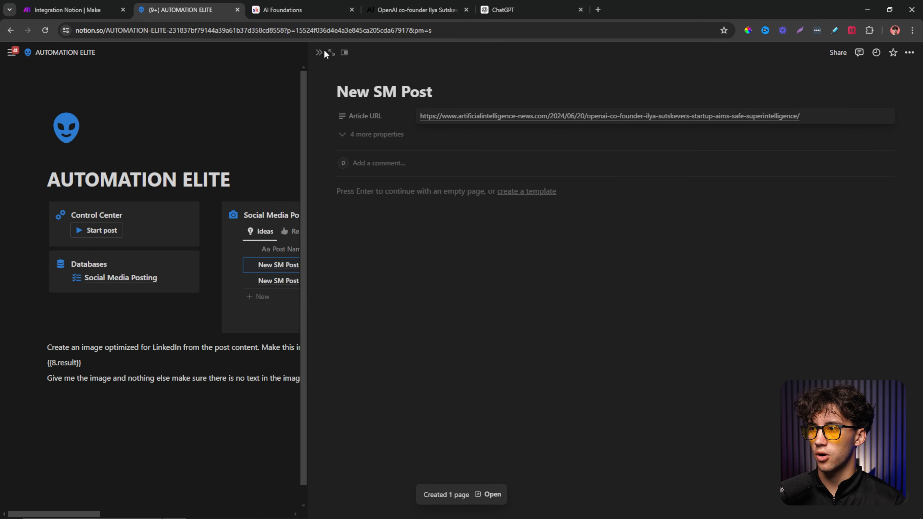
- Switch back to the Make scenario and run it once
{"action": "left_click", "coordinate": [69, 10]}
{"action": "left_click", "coordinate": [66, 461]}
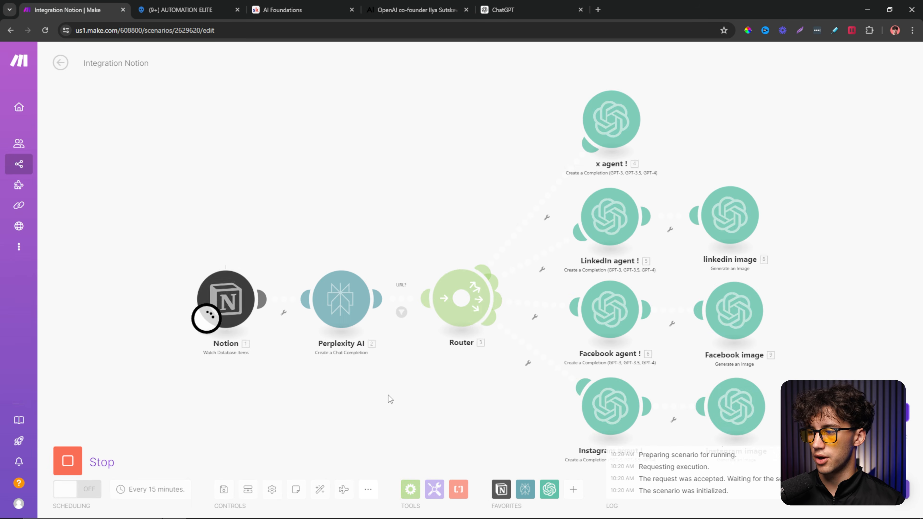
{"action": "left_click_drag", "start_coordinate": [391, 399], "coordinate": [340, 382]}
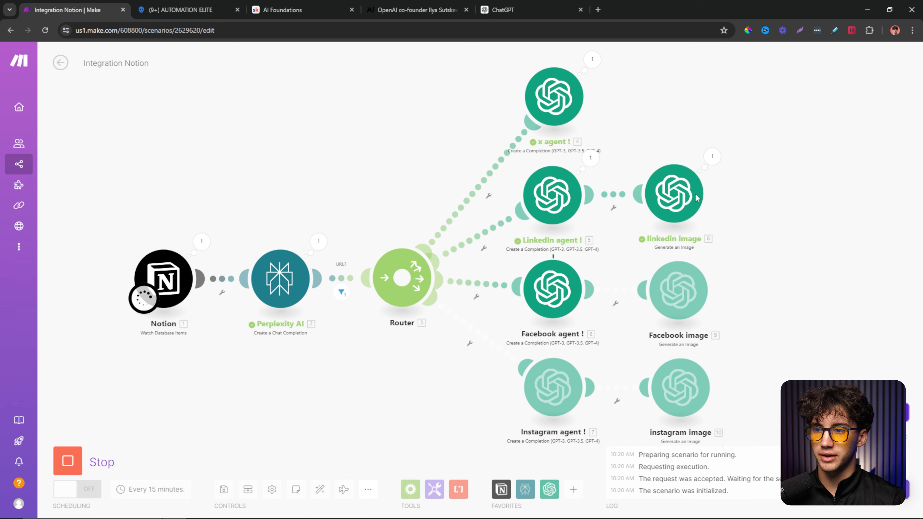
- Expand the LinkedIn image module's output data and examine its revised prompt
{"action": "left_click", "coordinate": [712, 155]}
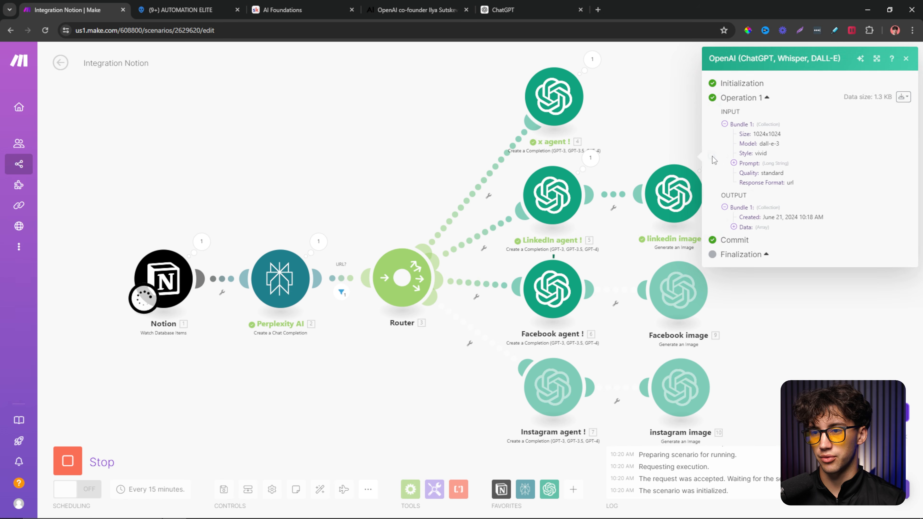
{"action": "left_click", "coordinate": [733, 227]}
{"action": "left_click", "coordinate": [743, 237]}
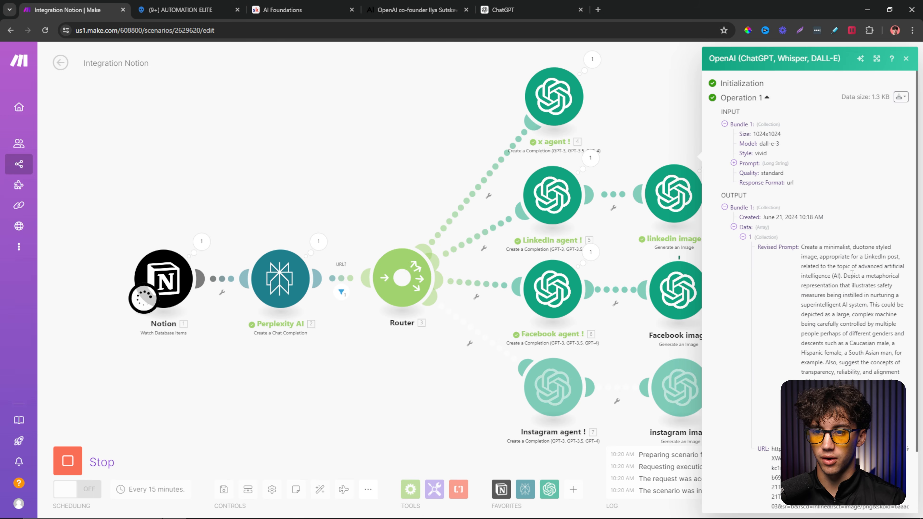
{"action": "scroll", "coordinate": [847, 276], "scroll_direction": "down", "scroll_amount": 2}
{"action": "left_click_drag", "start_coordinate": [804, 175], "coordinate": [812, 386]}
{"action": "left_click_drag", "start_coordinate": [822, 325], "coordinate": [831, 300]}
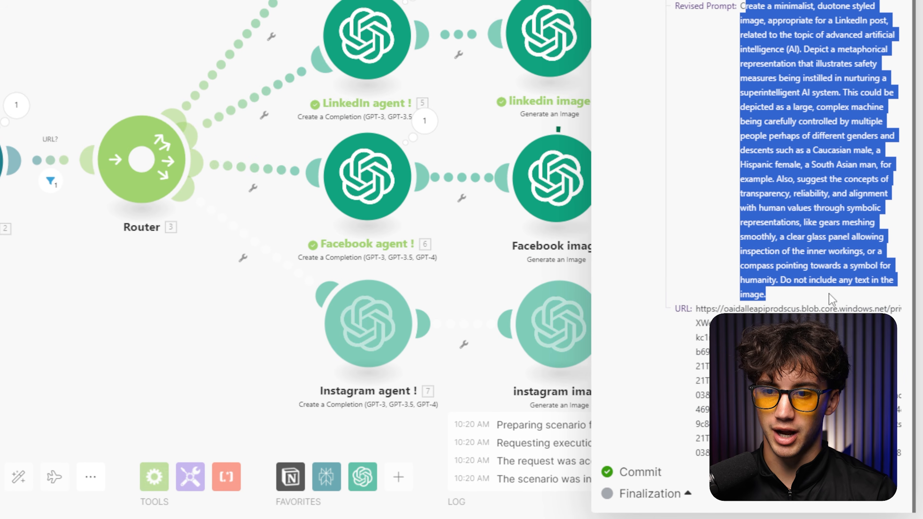
{"action": "left_click", "coordinate": [823, 177]}
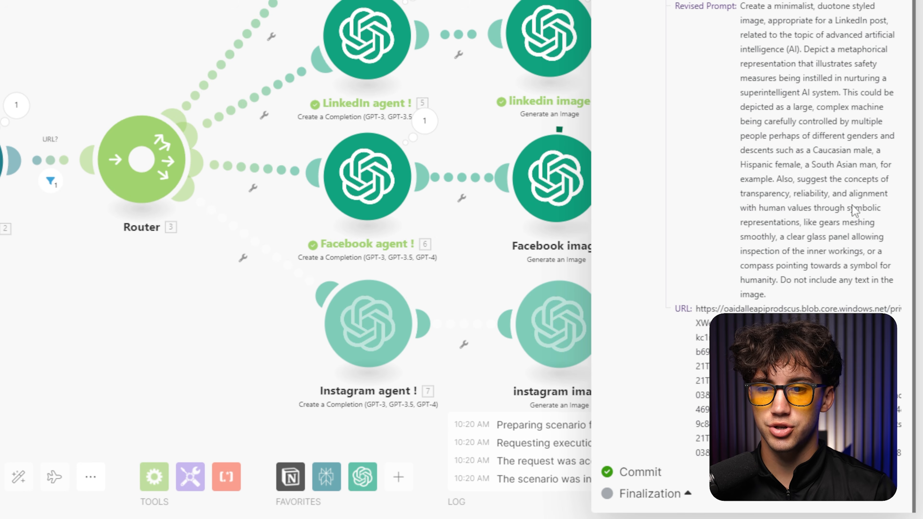
- View the generated LinkedIn image from its output URL in a new tab, closing that tab when done
{"action": "left_click_drag", "start_coordinate": [782, 281], "coordinate": [859, 287]}
{"action": "triple_click", "coordinate": [806, 291]}
{"action": "left_click", "coordinate": [806, 291]}
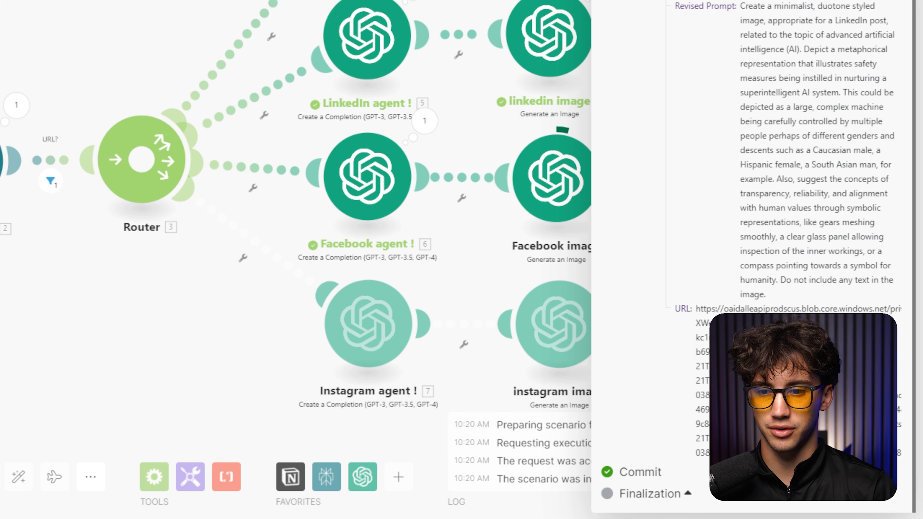
{"action": "triple_click", "coordinate": [805, 338]}
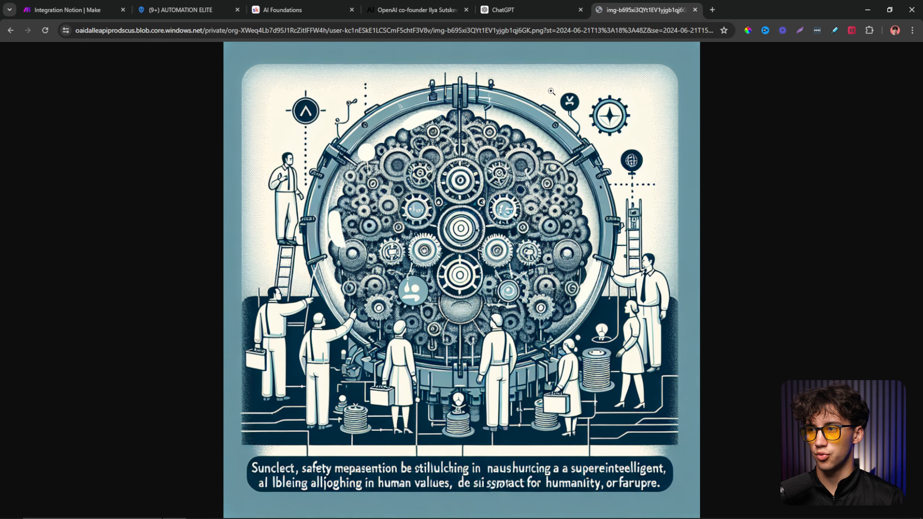
{"action": "left_click", "coordinate": [695, 10]}
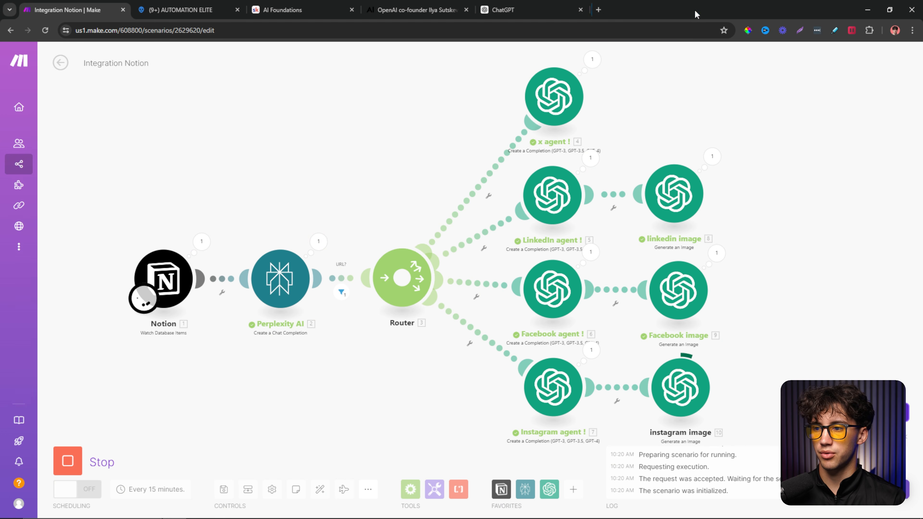
- Expand the Facebook image module's output data and open the image URL in a new browser tab
{"action": "left_click", "coordinate": [717, 253]}
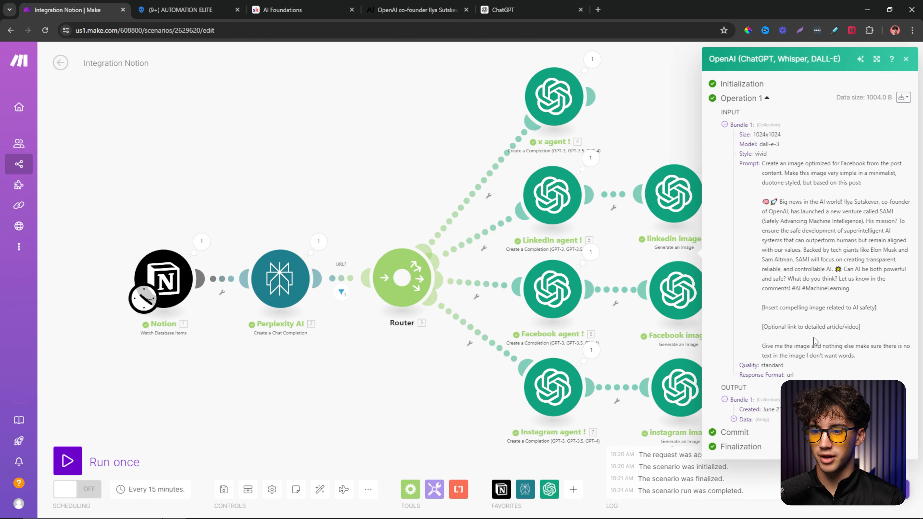
{"action": "left_click", "coordinate": [639, 118]}
{"action": "left_click", "coordinate": [719, 258]}
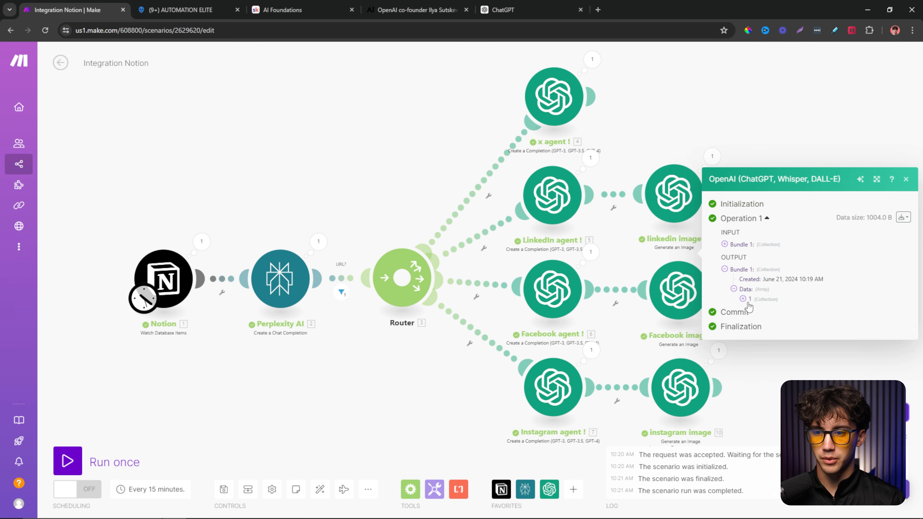
{"action": "left_click", "coordinate": [744, 301]}
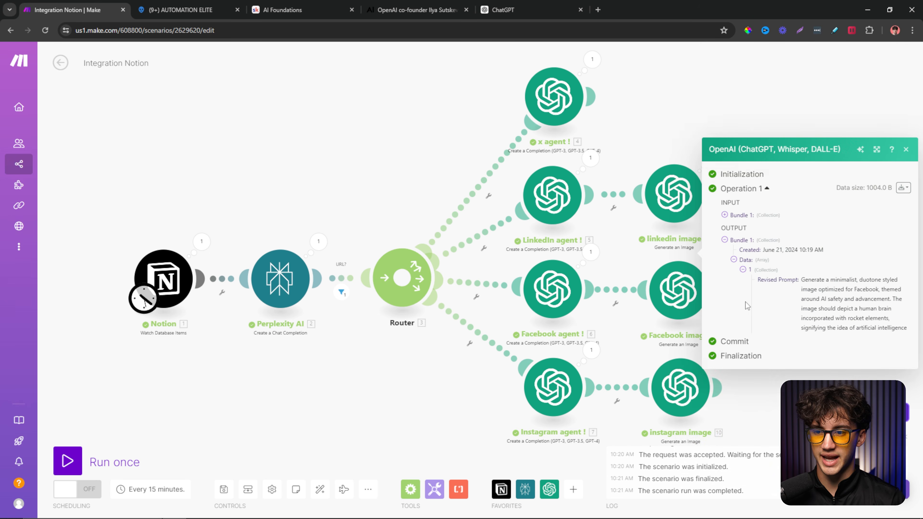
{"action": "triple_click", "coordinate": [801, 332]}
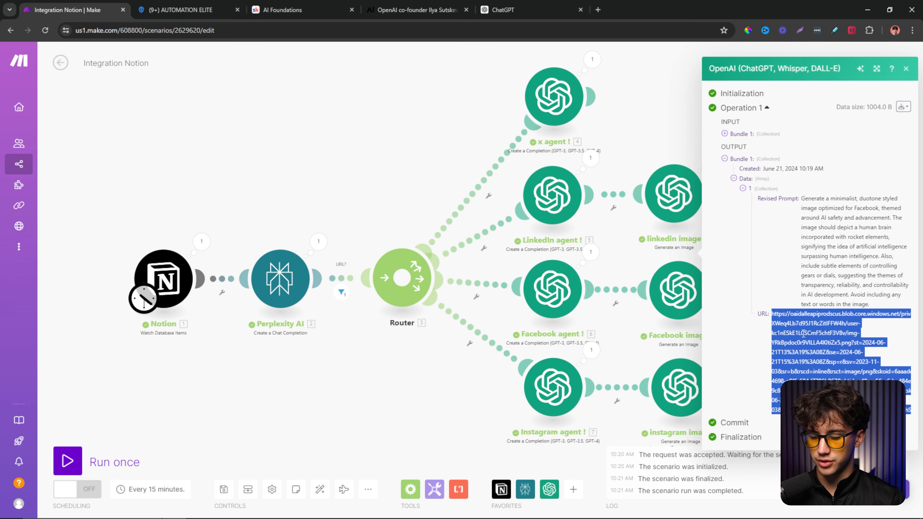
{"action": "left_click", "coordinate": [598, 10]}
{"action": "key", "text": "ctrl+v"}
{"action": "key", "text": "Return"}
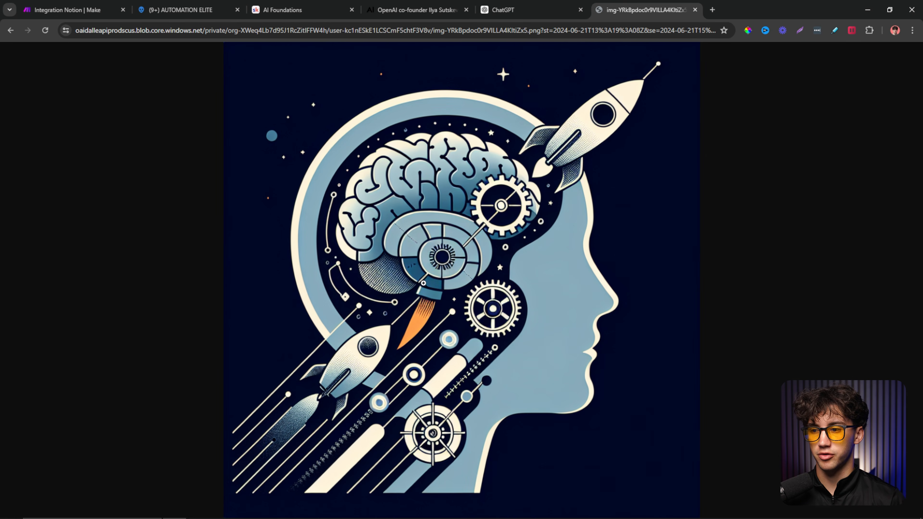
- Save the generated Facebook image to the computer and open the downloaded PNG to check it
{"action": "right_click", "coordinate": [435, 276]}
{"action": "right_click", "coordinate": [483, 163]}
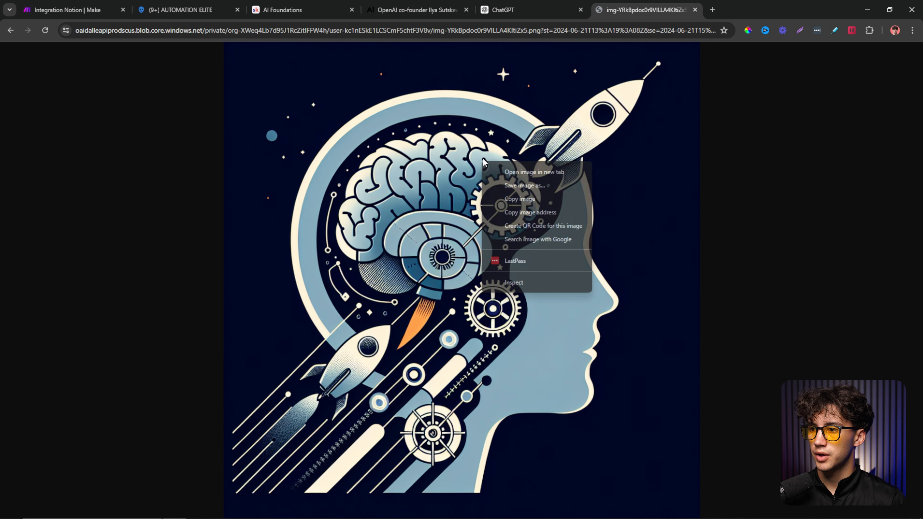
{"action": "left_click", "coordinate": [525, 184]}
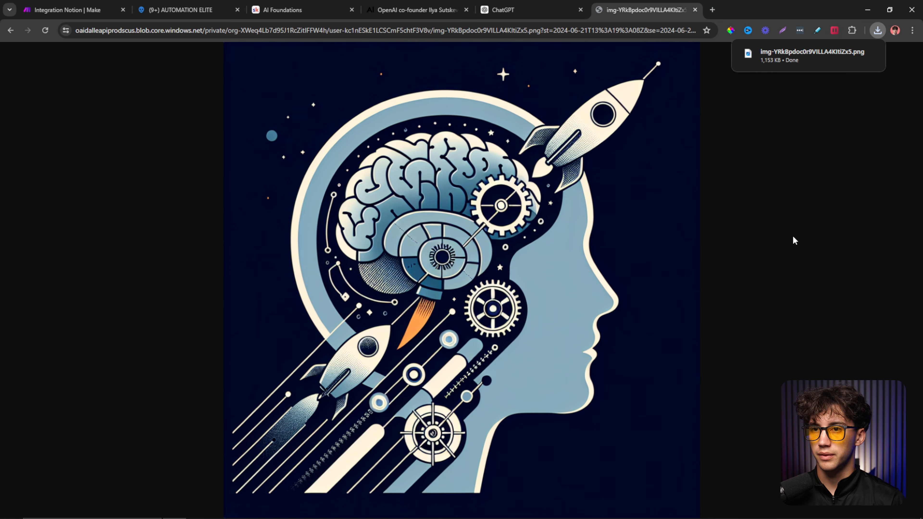
{"action": "left_click", "coordinate": [788, 58]}
{"action": "left_click_drag", "start_coordinate": [511, 94], "coordinate": [586, 70]}
{"action": "left_click", "coordinate": [650, 75]}
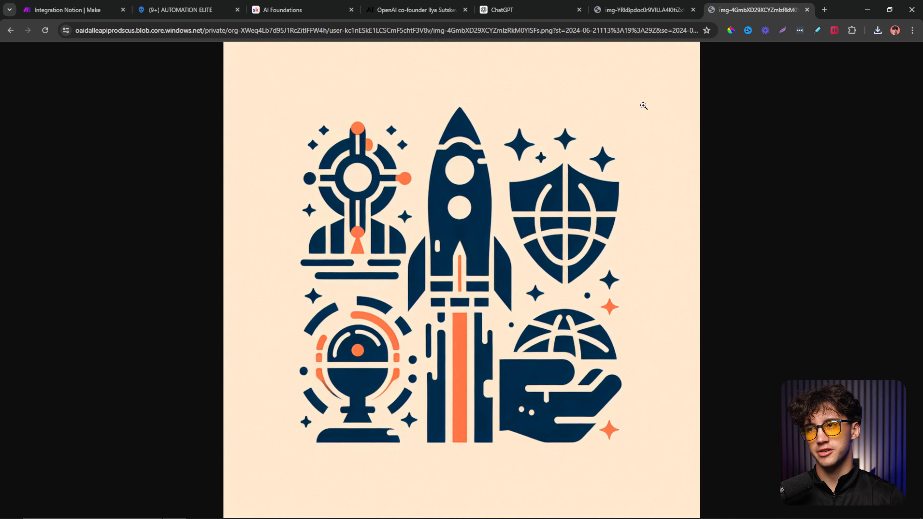
- Compare the Instagram image with the Facebook image, close both image tabs and return to the Make scenario
{"action": "left_click", "coordinate": [634, 11]}
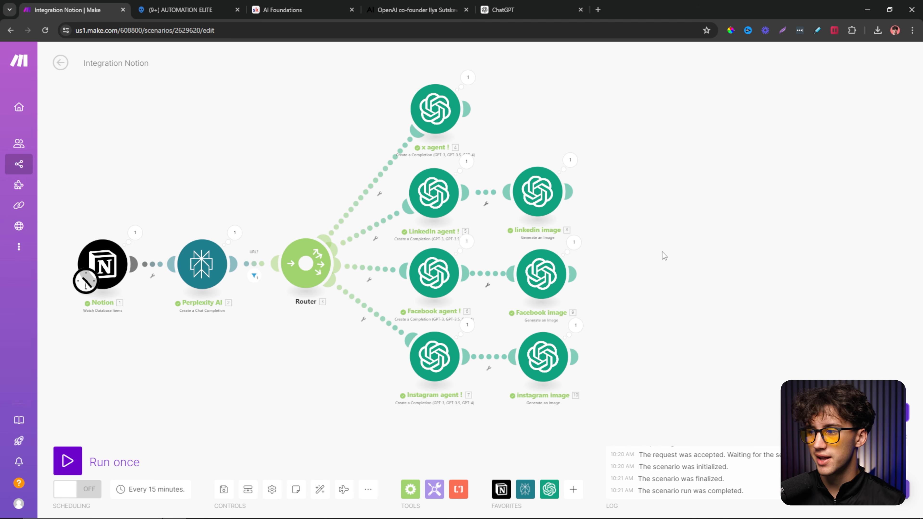
{"action": "left_click_drag", "start_coordinate": [735, 217], "coordinate": [718, 225]}
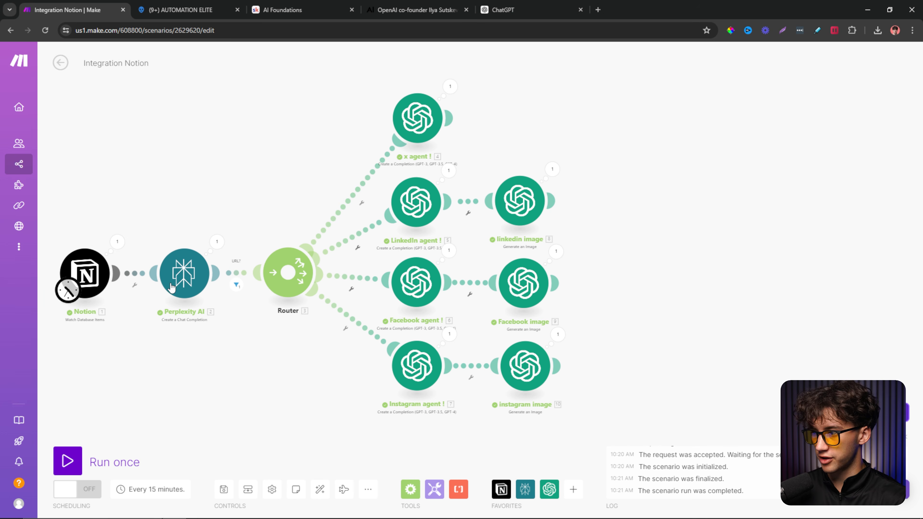
- Review the X Agent's instructions and settings on the OpenAI platform's Assistants page and return to the Make scenario
{"action": "mouse_move", "coordinate": [270, 212]}
{"action": "left_mouse_down"}
{"action": "mouse_move", "coordinate": [254, 208]}
{"action": "mouse_move", "coordinate": [269, 202]}
{"action": "mouse_move", "coordinate": [268, 212]}
{"action": "left_mouse_up"}
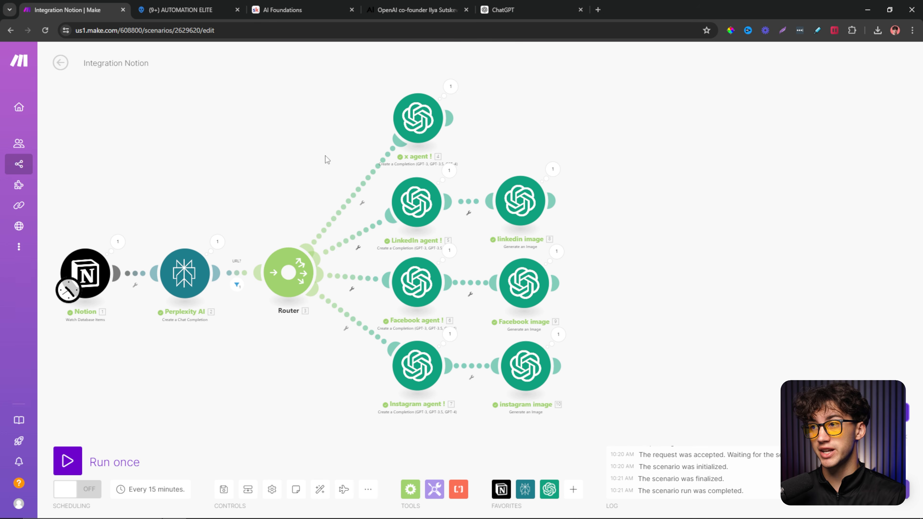
{"action": "left_click", "coordinate": [47, 148]}
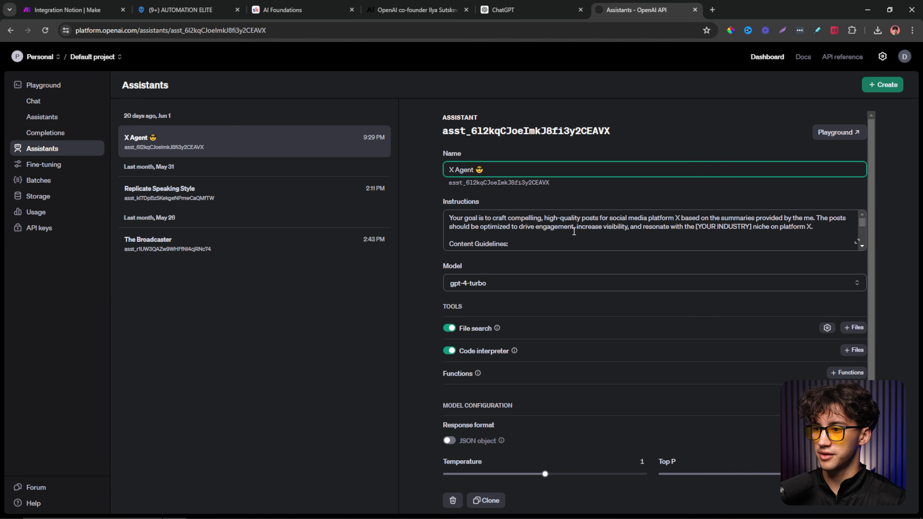
{"action": "left_click", "coordinate": [522, 188]}
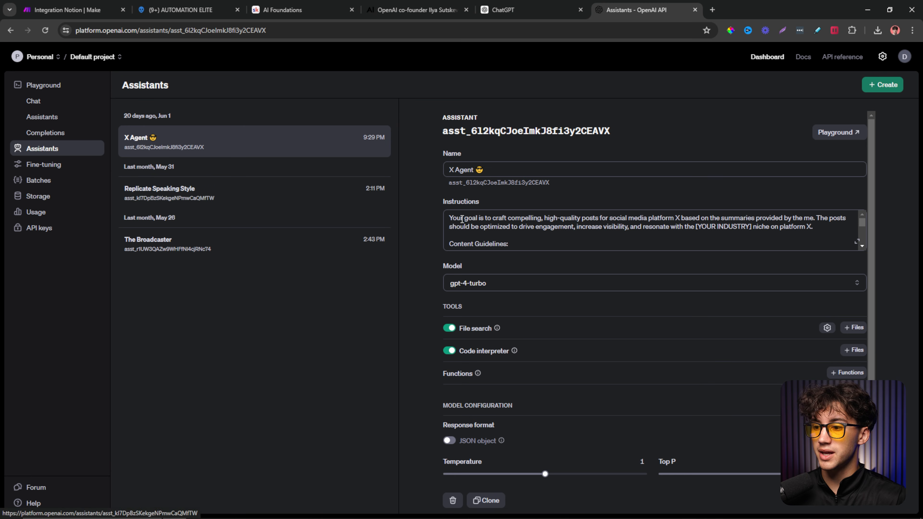
{"action": "scroll", "coordinate": [459, 222], "scroll_direction": "down", "scroll_amount": 10}
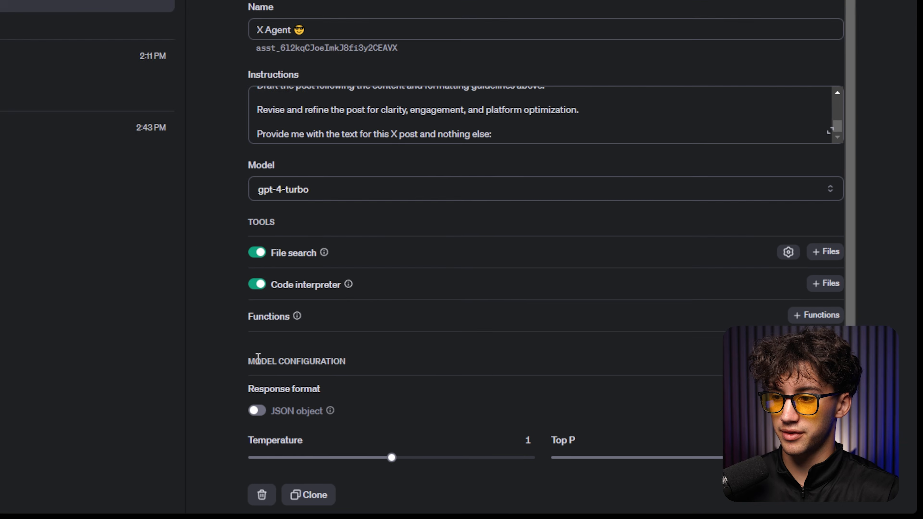
{"action": "mouse_move", "coordinate": [554, 477]}
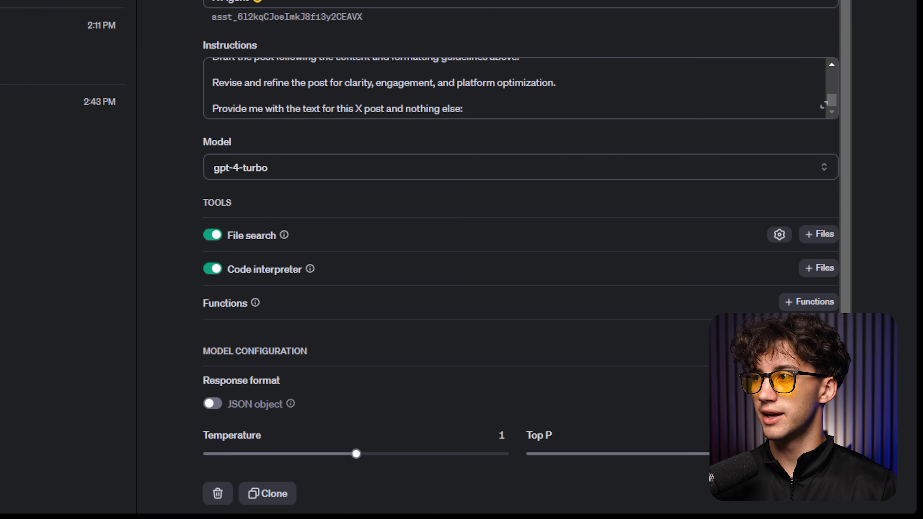
{"action": "left_click", "coordinate": [192, 5]}
{"action": "left_click", "coordinate": [80, 11]}
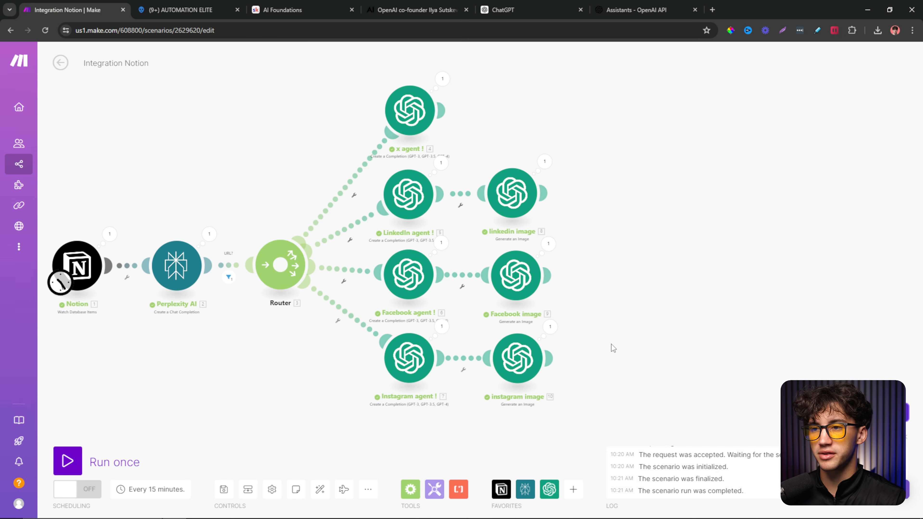
- Check the Ready to post view of the Social Media Posts database in Notion and switch back to its Ideas view
{"action": "left_click", "coordinate": [146, 13]}
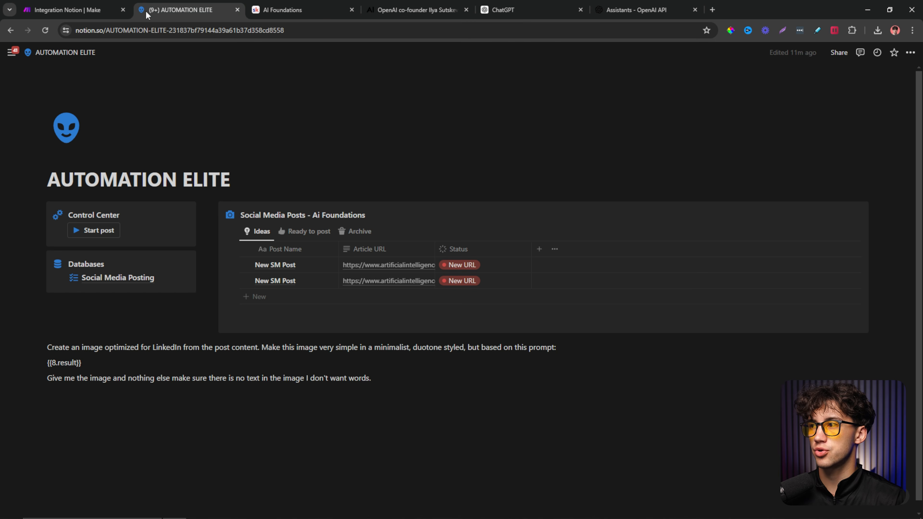
{"action": "left_click", "coordinate": [298, 231]}
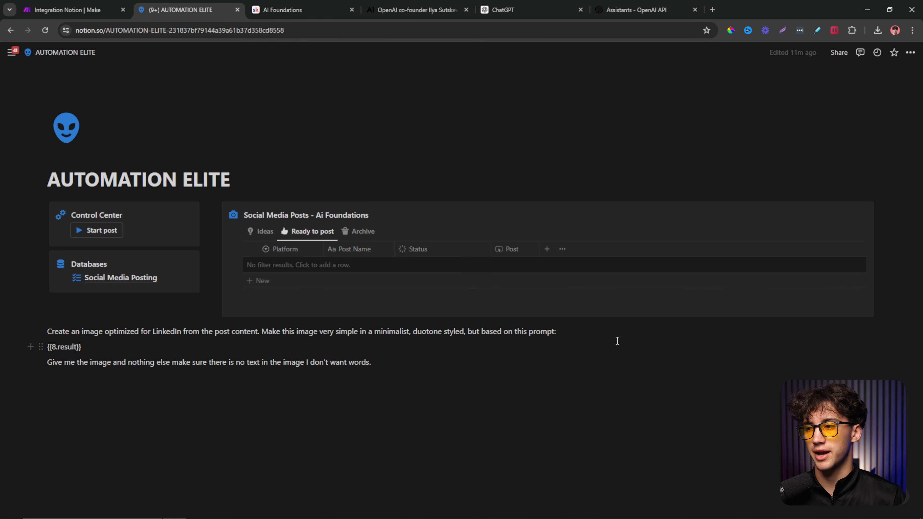
{"action": "left_click", "coordinate": [260, 233]}
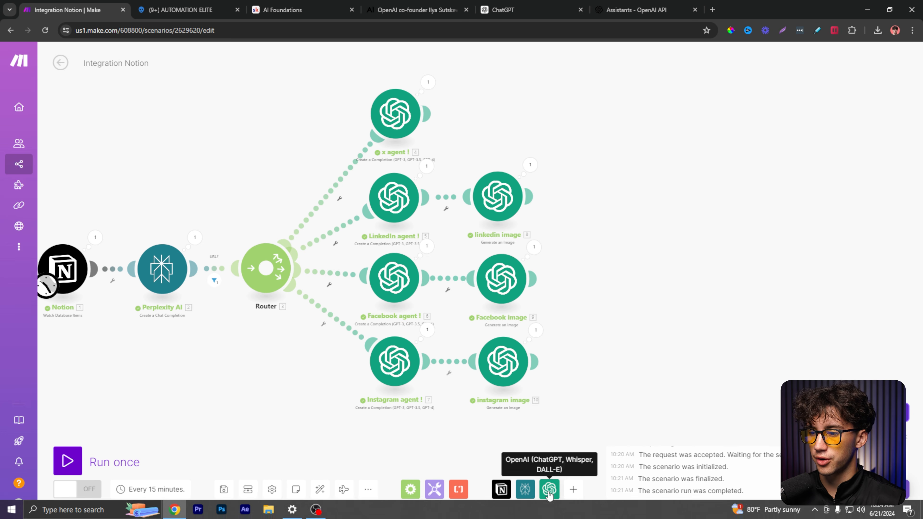
- In Make, add an OpenAI Create a Completion module after the x agent module and name it "x post name"
{"action": "left_click", "coordinate": [575, 492]}
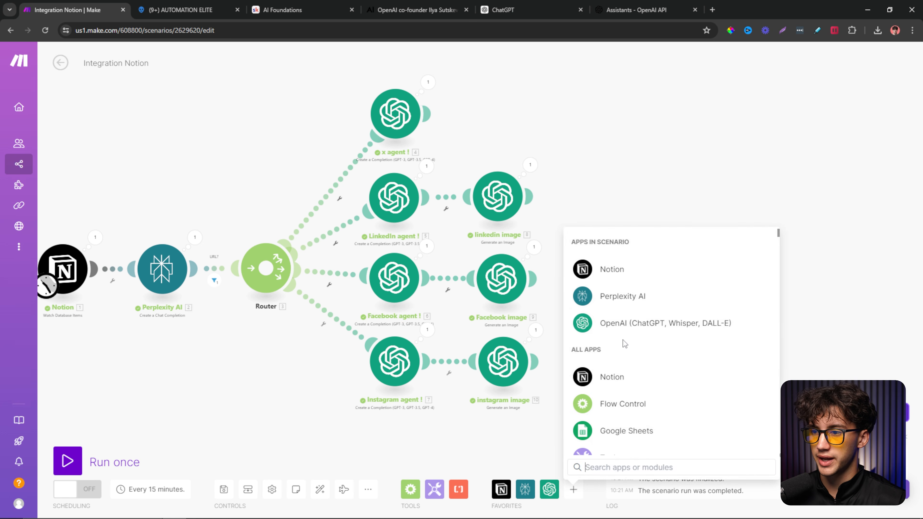
{"action": "left_click", "coordinate": [630, 323]}
{"action": "left_click", "coordinate": [629, 383]}
{"action": "left_click_drag", "start_coordinate": [628, 382], "coordinate": [527, 105]}
{"action": "right_click", "coordinate": [527, 106]}
{"action": "left_click", "coordinate": [547, 163]}
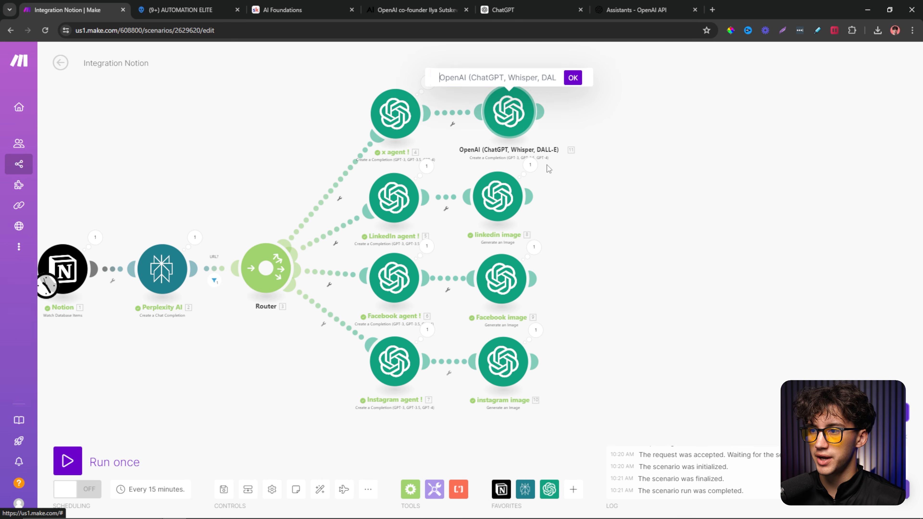
{"action": "type", "text": "x npost name"}
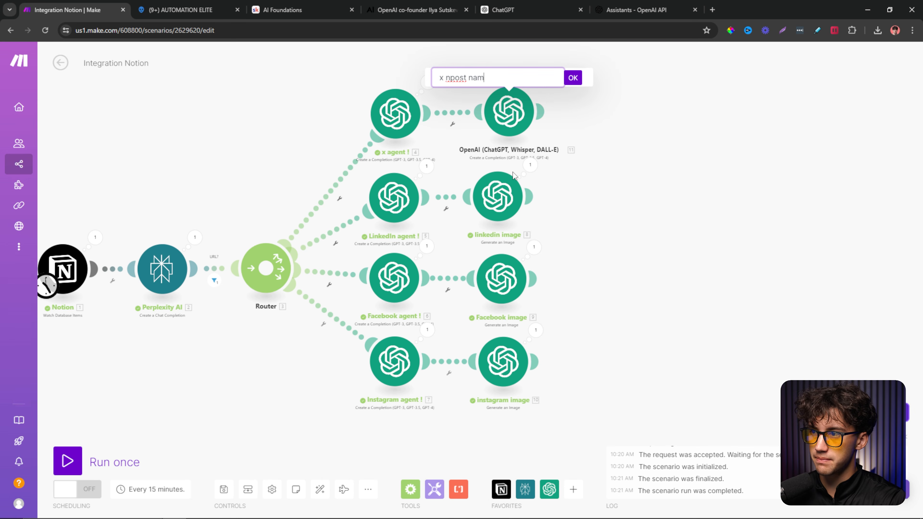
{"action": "key", "text": "Return"}
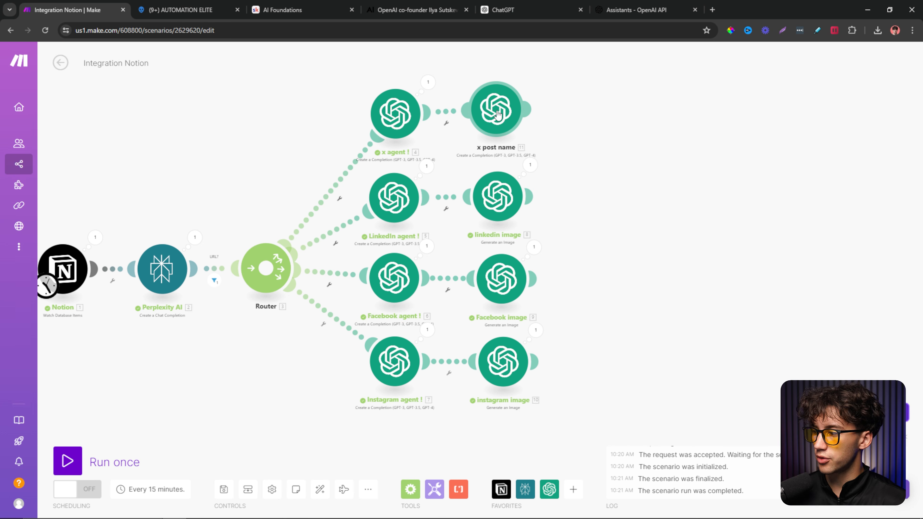
- Set the x post name module's model to gpt-4o (system) and add a message with the User role
{"action": "left_click", "coordinate": [498, 115]}
{"action": "left_click", "coordinate": [581, 228]}
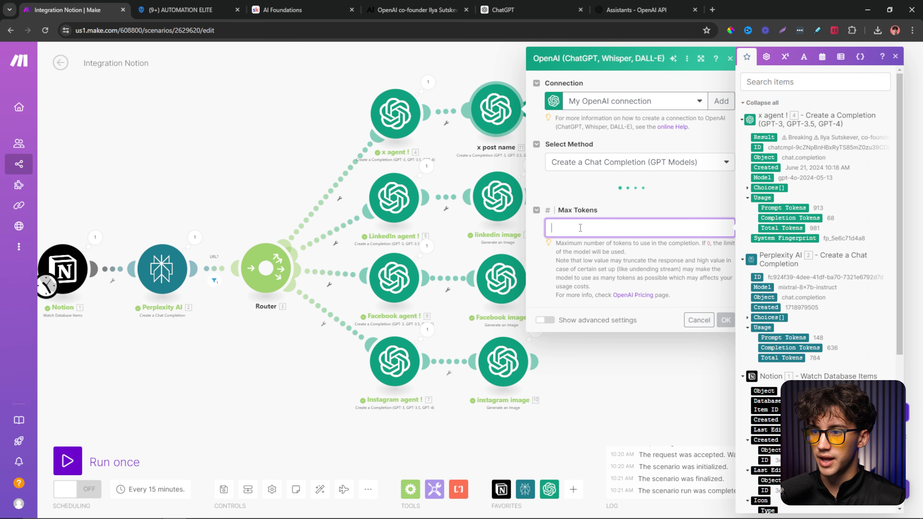
{"action": "left_click", "coordinate": [586, 202]}
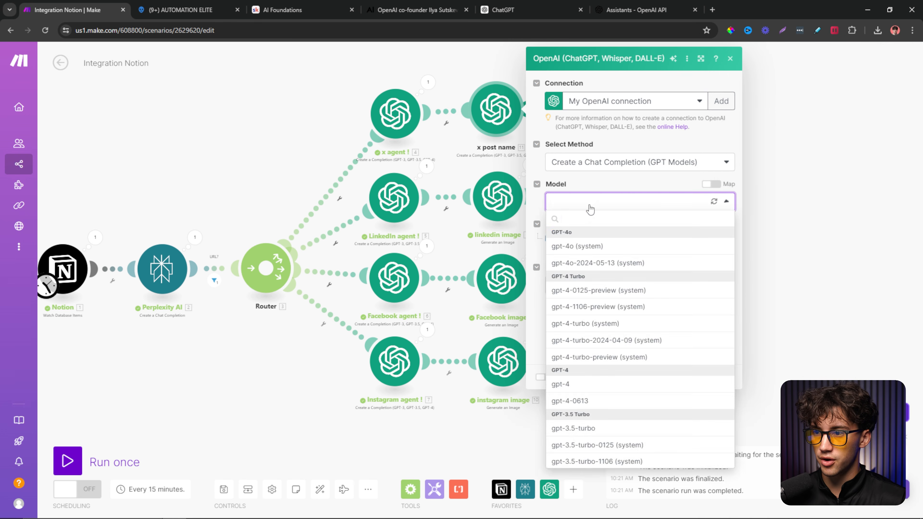
{"action": "left_click", "coordinate": [588, 250]}
{"action": "left_click", "coordinate": [565, 241]}
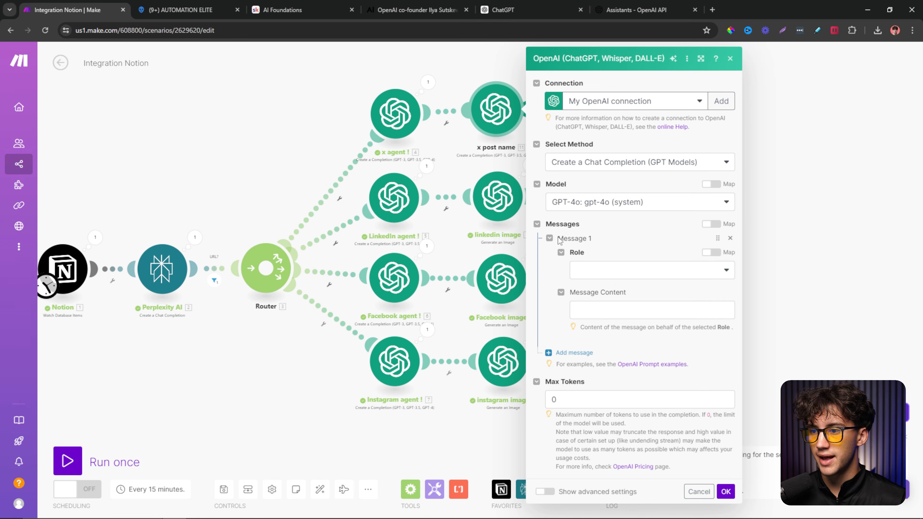
{"action": "left_click", "coordinate": [628, 272]}
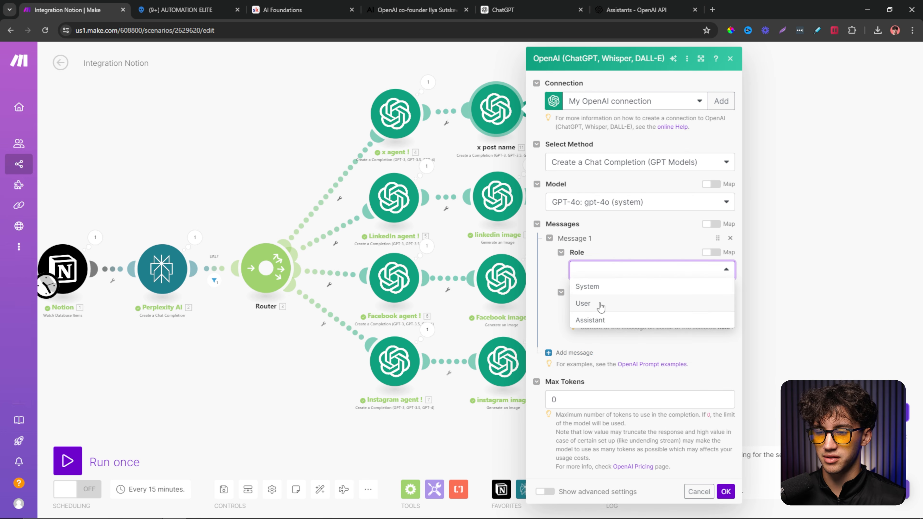
{"action": "left_click", "coordinate": [600, 304]}
- Enter the message content "Based on this social media post create a 2-4 word title:" followed by the x agent's Result on a separate line
{"action": "left_click", "coordinate": [664, 307]}
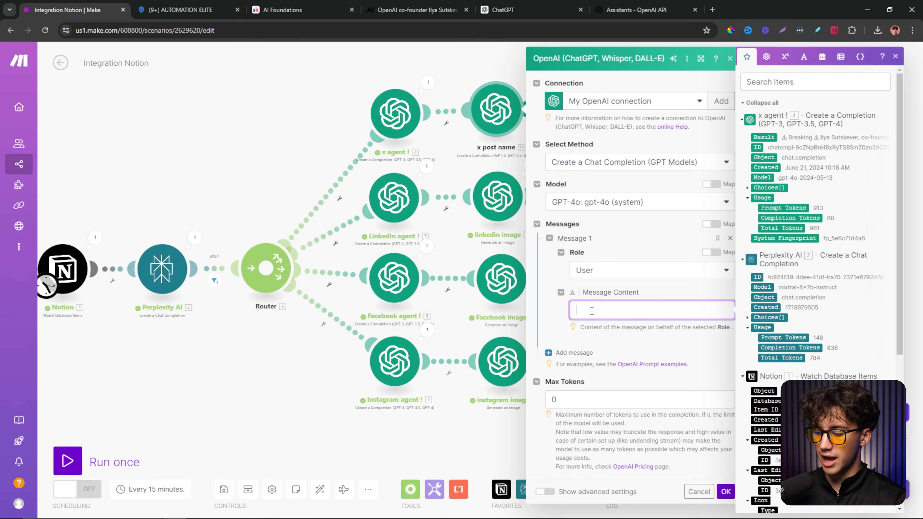
{"action": "type", "text": "Based on th"}
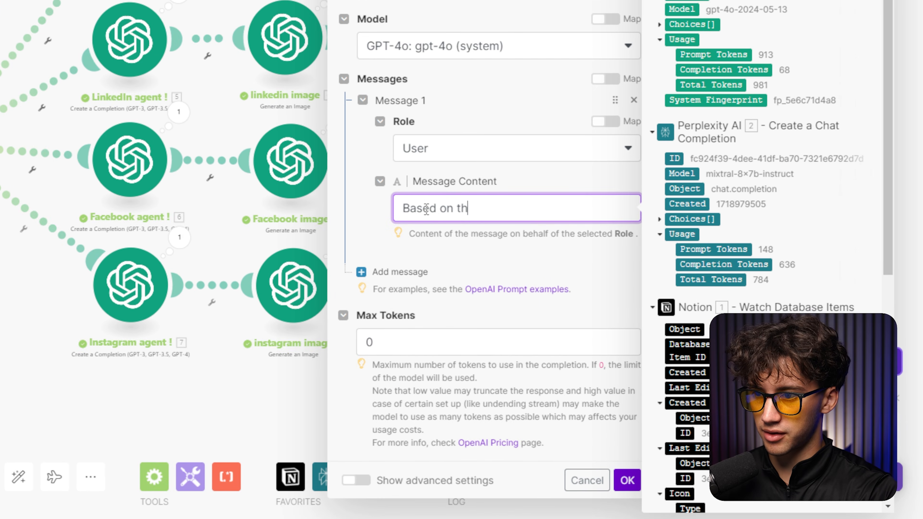
{"action": "type", "text": "is social media"}
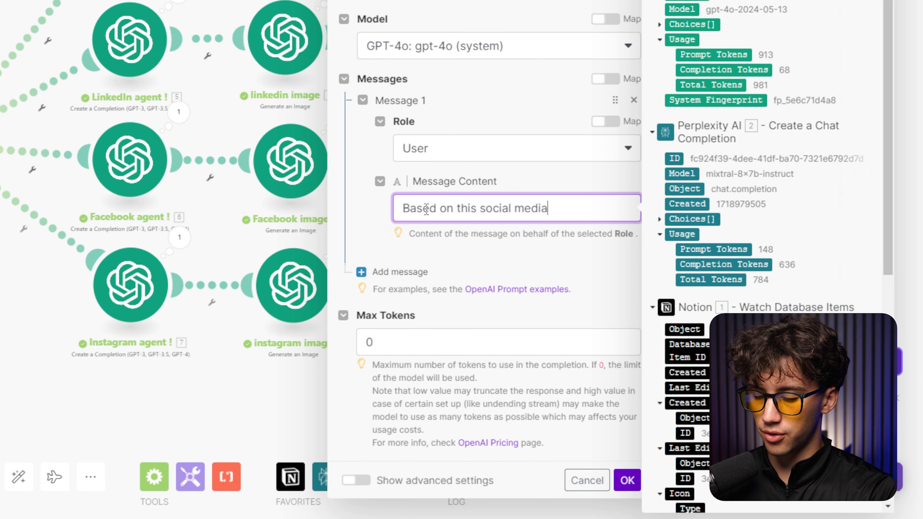
{"action": "type", "text": " pos"}
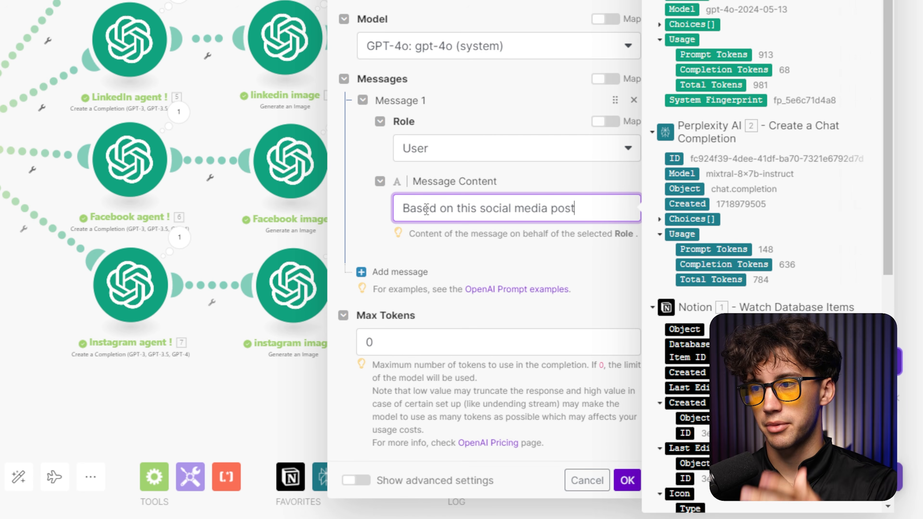
{"action": "type", "text": "t "}
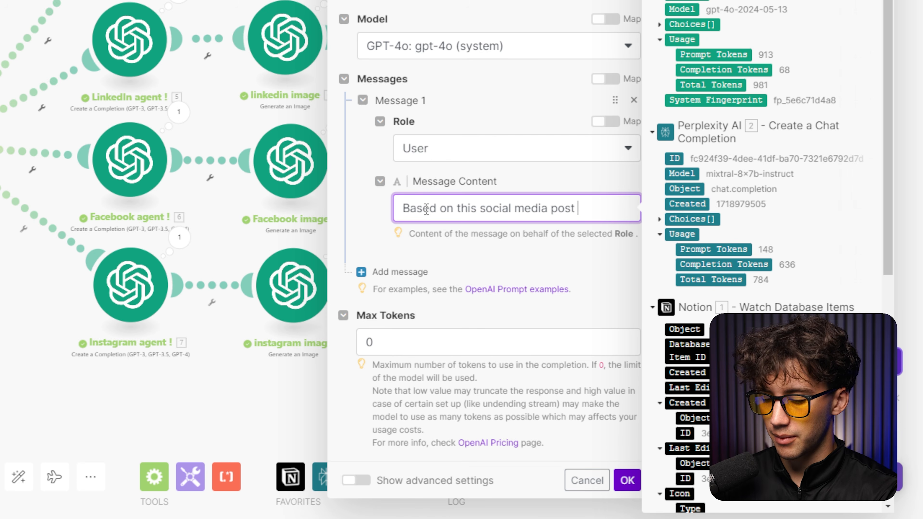
{"action": "type", "text": "create a"}
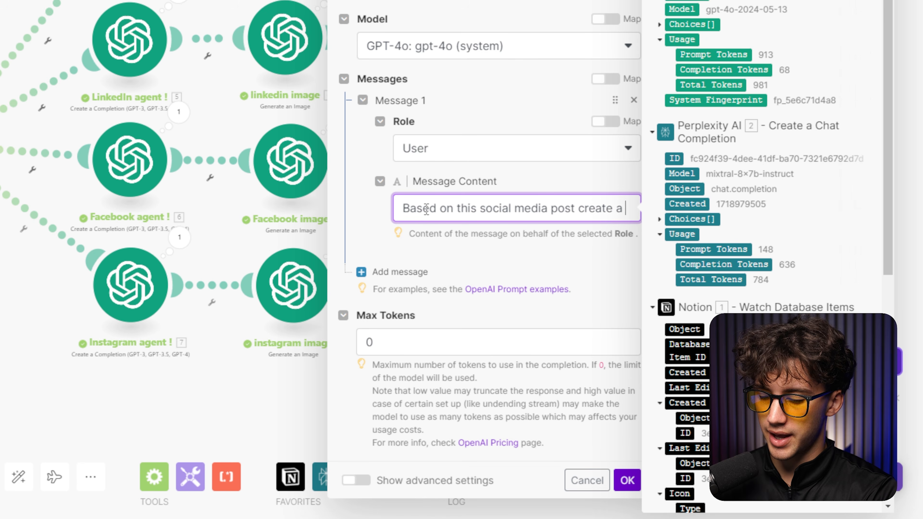
{"action": "type", "text": " 2-4"}
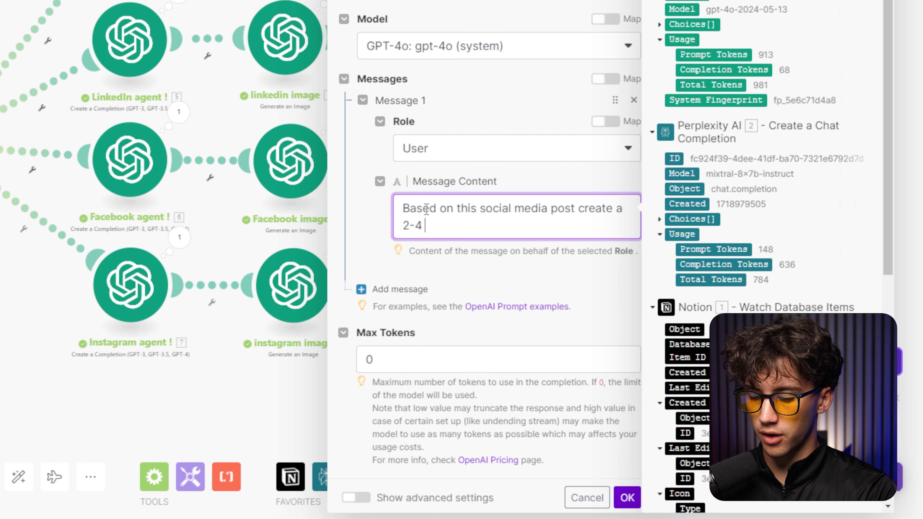
{"action": "type", "text": " word title."}
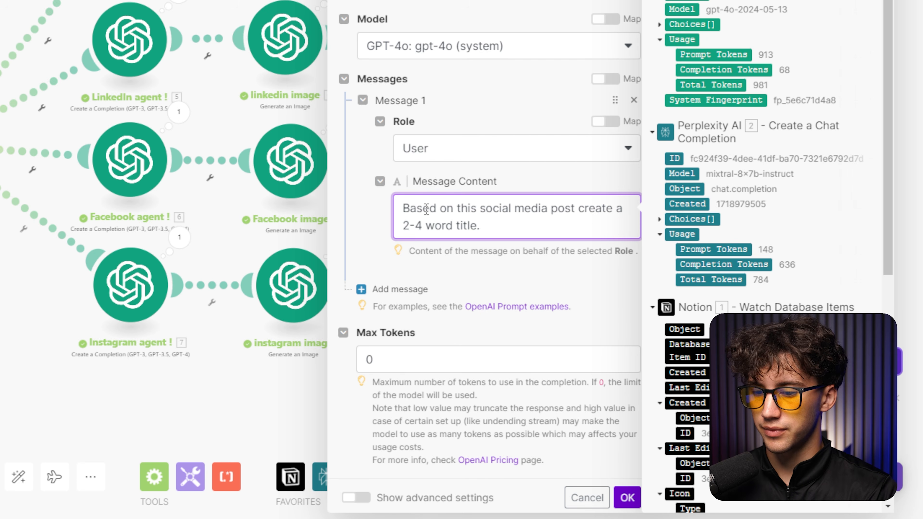
{"action": "key", "text": "Return"}
{"action": "key", "text": "Return"}
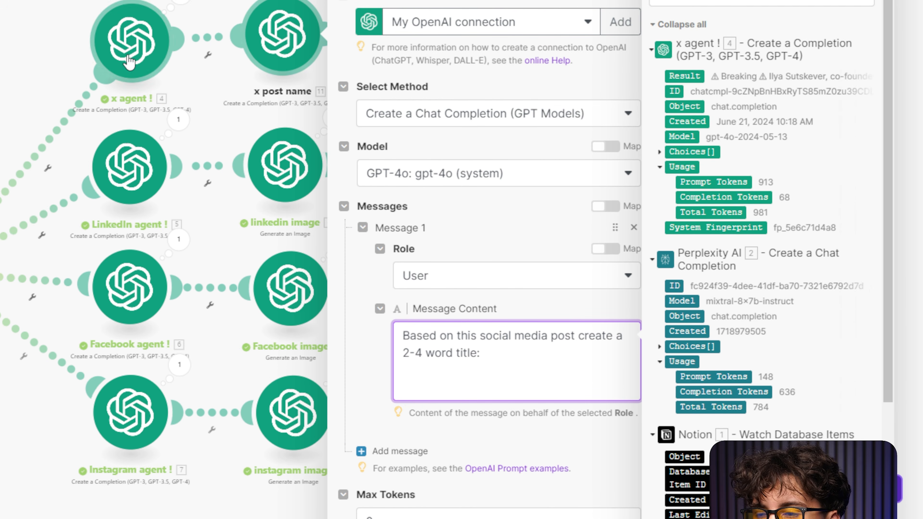
{"action": "left_click_drag", "start_coordinate": [678, 77], "coordinate": [514, 347]}
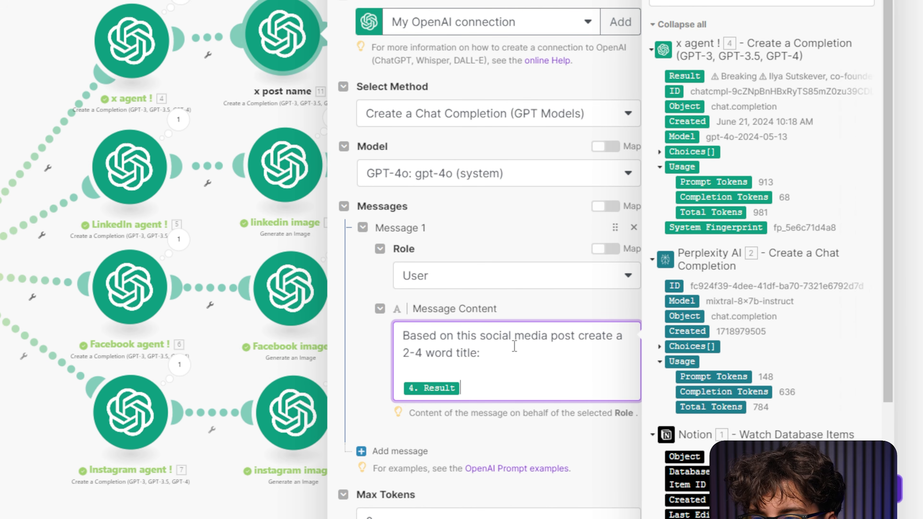
{"action": "key", "text": "Return"}
{"action": "key", "text": "Return"}
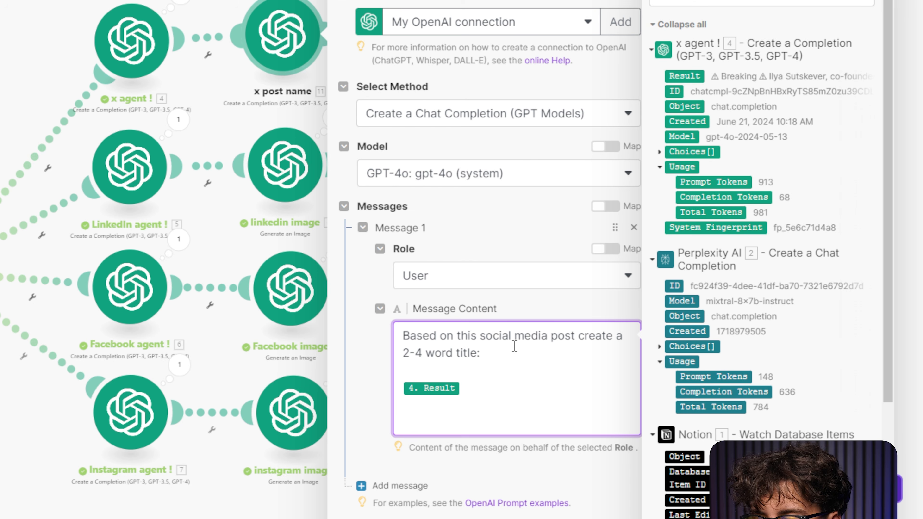
- End the message with "In your response, give the title only and nothing else. Do not put quotations even." and save the module
{"action": "type", "text": "In yo"}
{"action": "type", "text": "ur response, "}
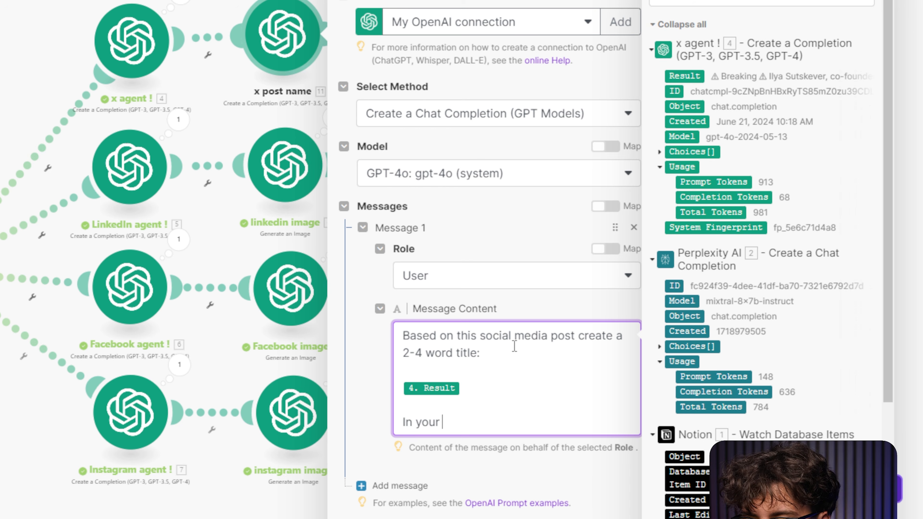
{"action": "type", "text": "give the titl"}
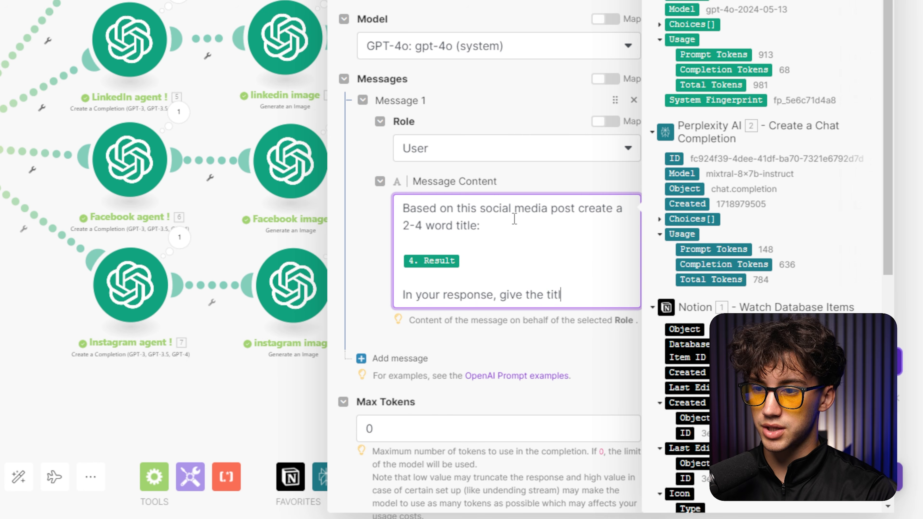
{"action": "type", "text": "e only and noth"}
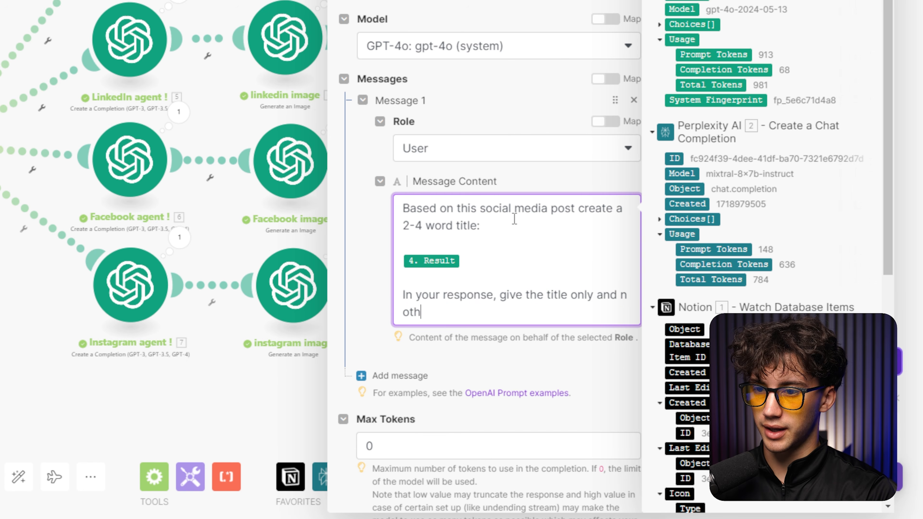
{"action": "type", "text": "ing else. Do"}
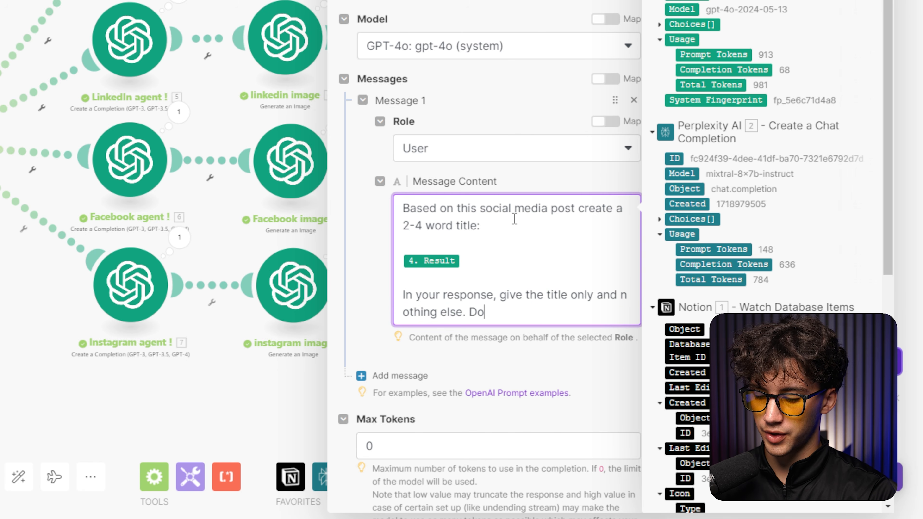
{"action": "type", "text": " not put "}
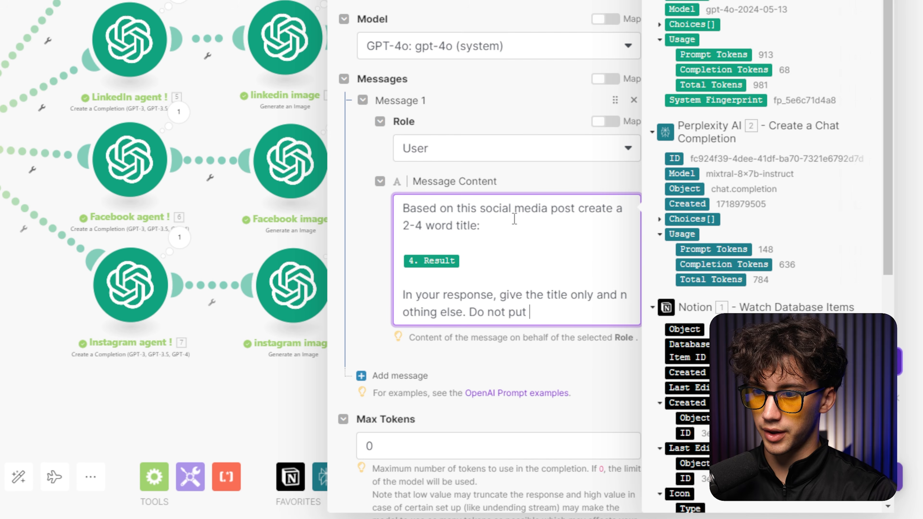
{"action": "type", "text": "quotations even."}
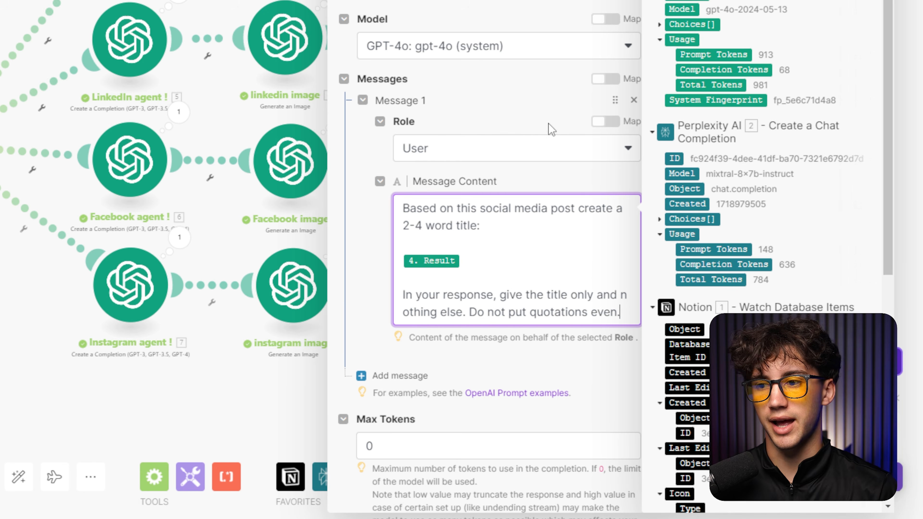
{"action": "key", "text": "ctrl+a"}
{"action": "left_click", "coordinate": [626, 494]}
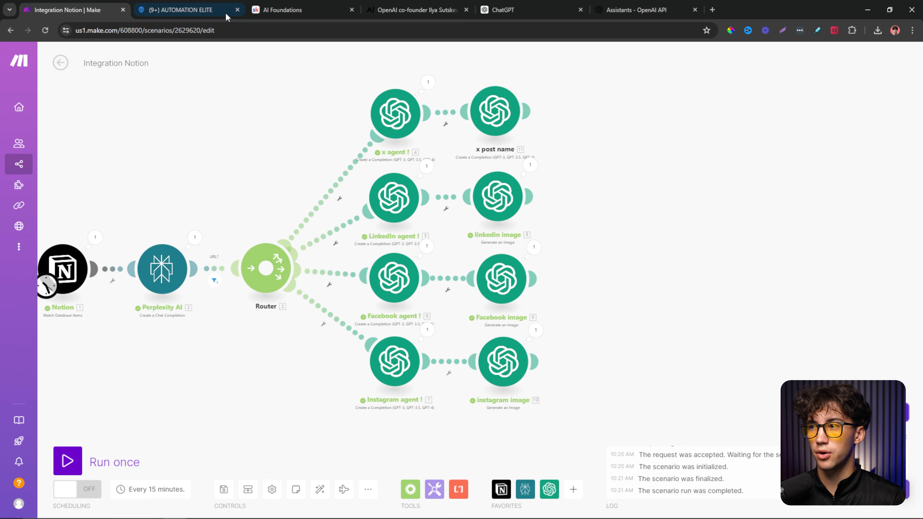
- Clone the x post name module and attach the copy after the linkedin image module
{"action": "left_click", "coordinate": [218, 11]}
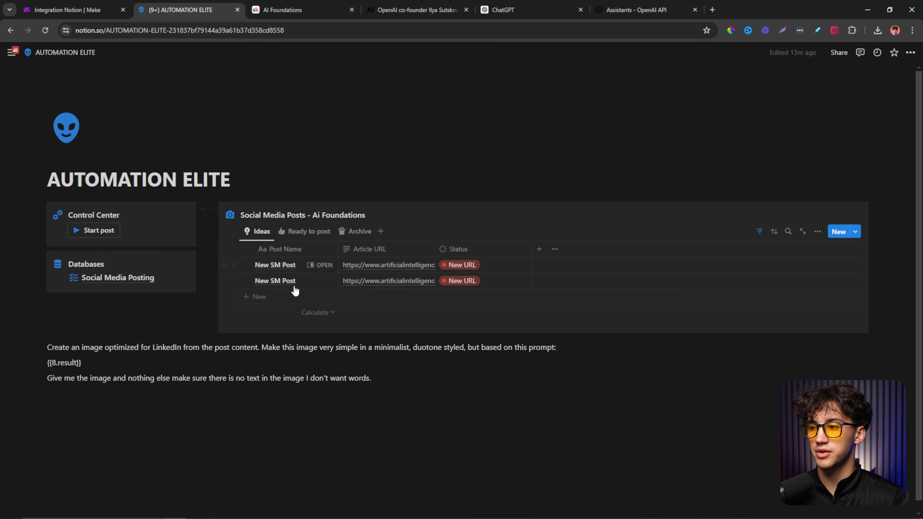
{"action": "left_click", "coordinate": [93, 11]}
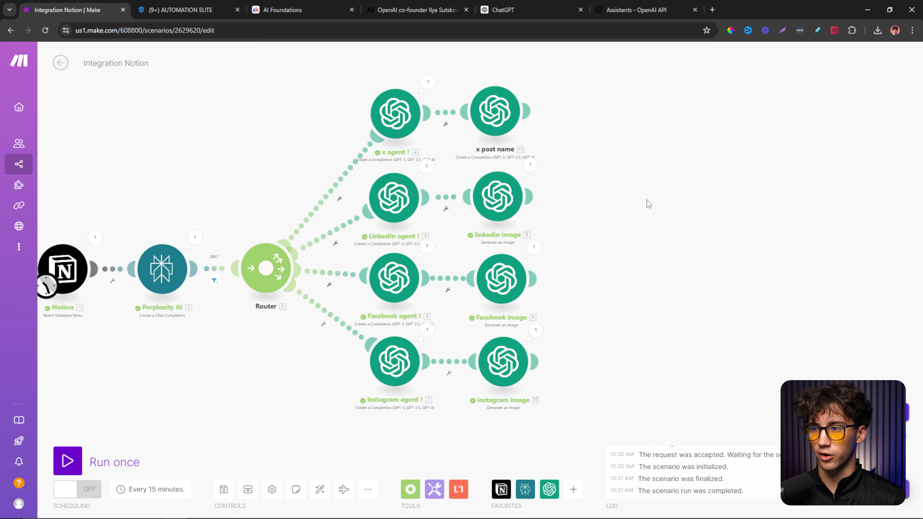
{"action": "right_click", "coordinate": [490, 117]}
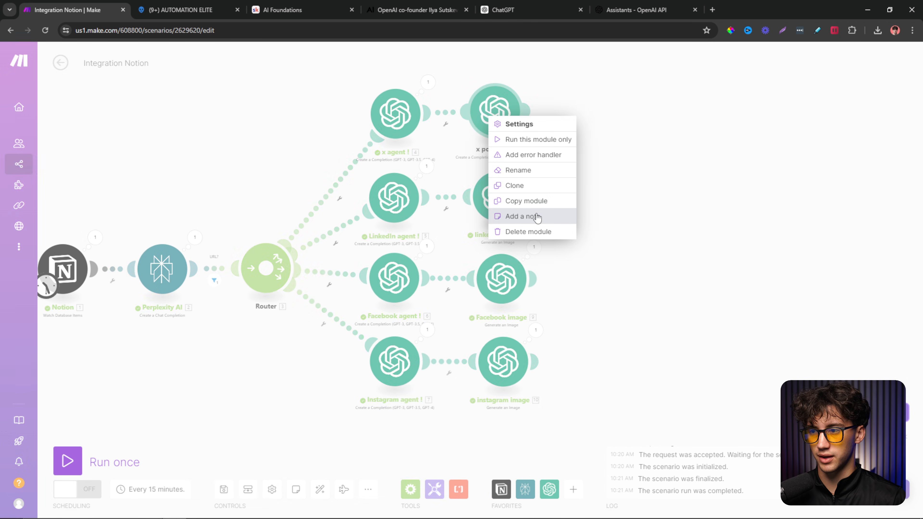
{"action": "left_click", "coordinate": [517, 185]}
{"action": "mouse_move", "coordinate": [527, 143]}
{"action": "left_mouse_down"}
{"action": "mouse_move", "coordinate": [667, 199]}
{"action": "mouse_move", "coordinate": [592, 200]}
{"action": "mouse_move", "coordinate": [602, 201]}
{"action": "left_mouse_up"}
{"action": "left_click", "coordinate": [601, 204]}
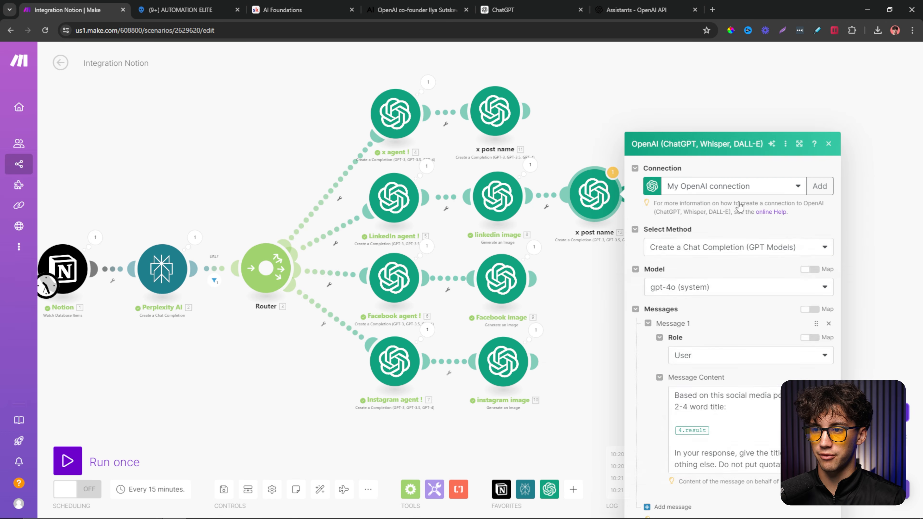
- Replace the mapped result in the cloned module's message with the LinkedIn agent's Result on its own line and save the module
{"action": "left_click", "coordinate": [822, 379]}
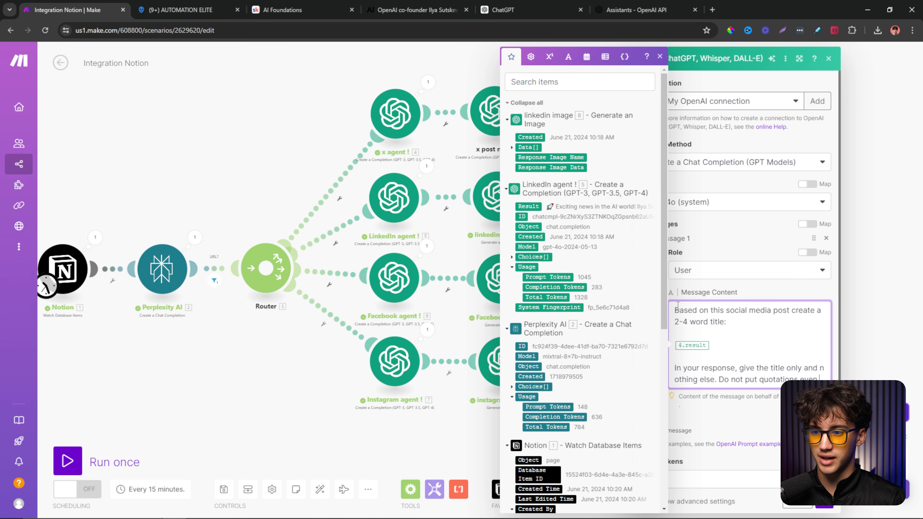
{"action": "key", "text": "BackSpace"}
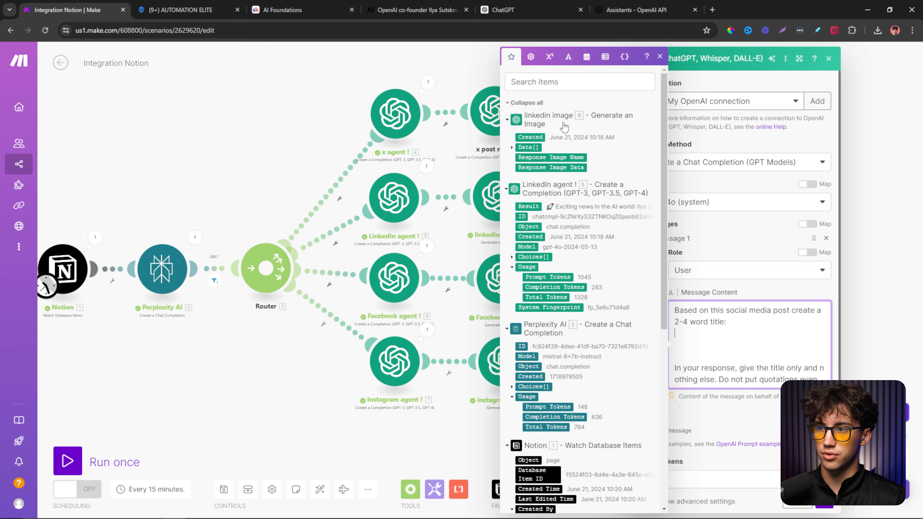
{"action": "left_click", "coordinate": [522, 207]}
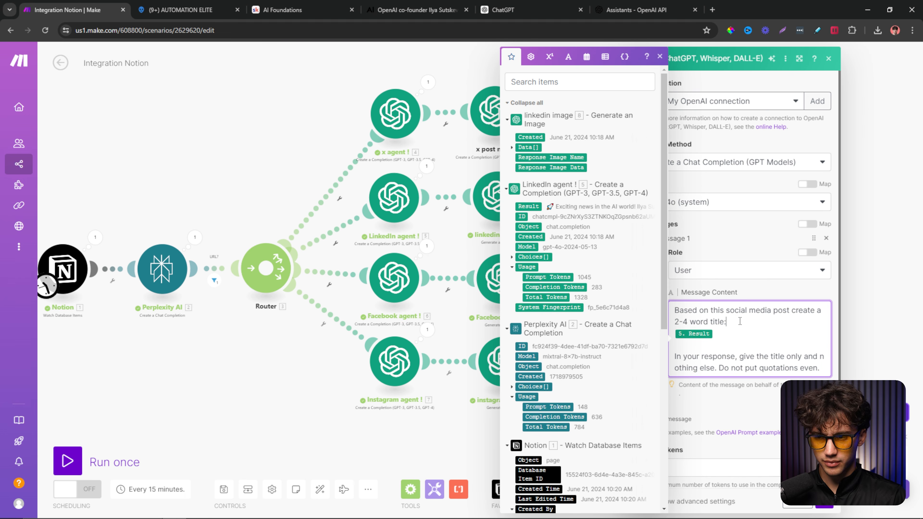
{"action": "key", "text": "Return"}
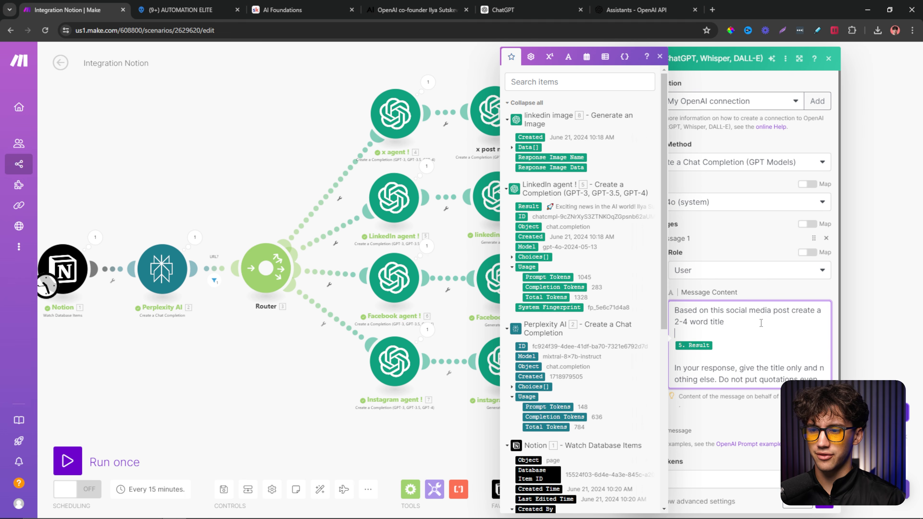
{"action": "left_click", "coordinate": [826, 505]}
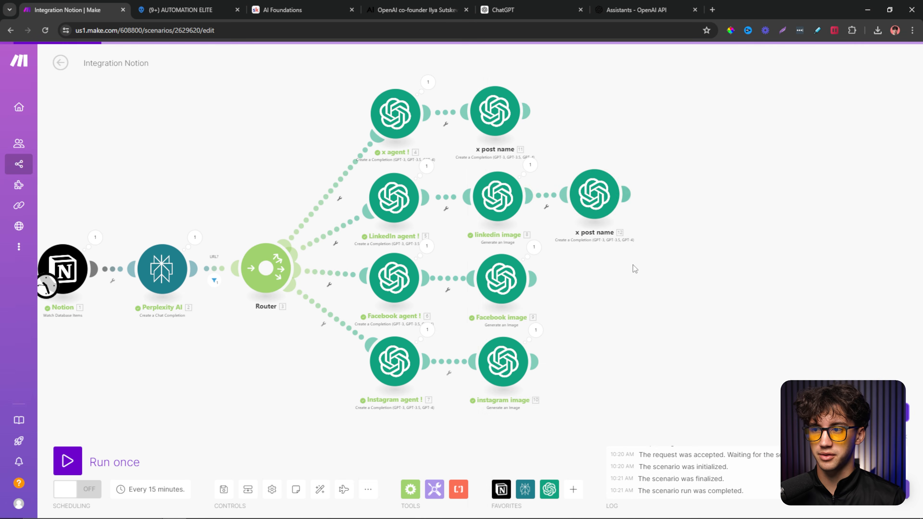
- Clone the LinkedIn branch's post name module after the Facebook image module, map the Facebook agent's Result in its message, and save
{"action": "right_click", "coordinate": [588, 200]}
{"action": "left_click", "coordinate": [621, 280]}
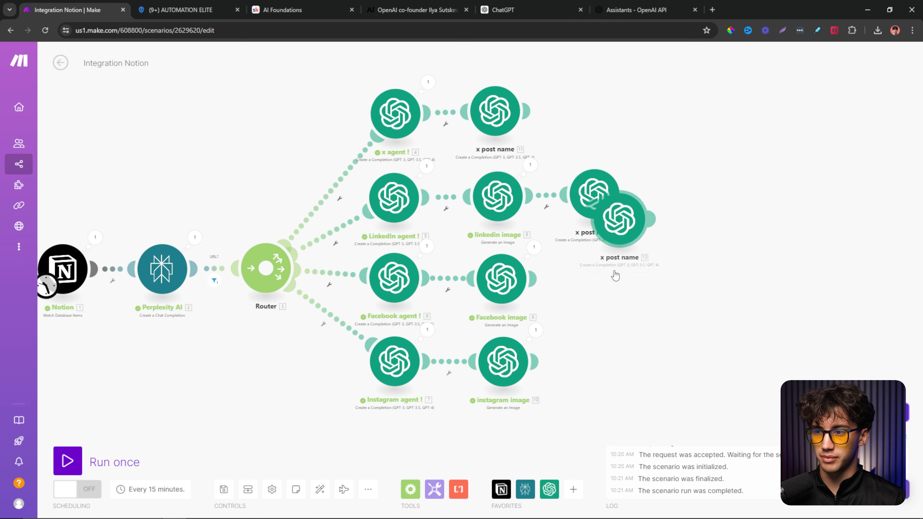
{"action": "left_click", "coordinate": [593, 284]}
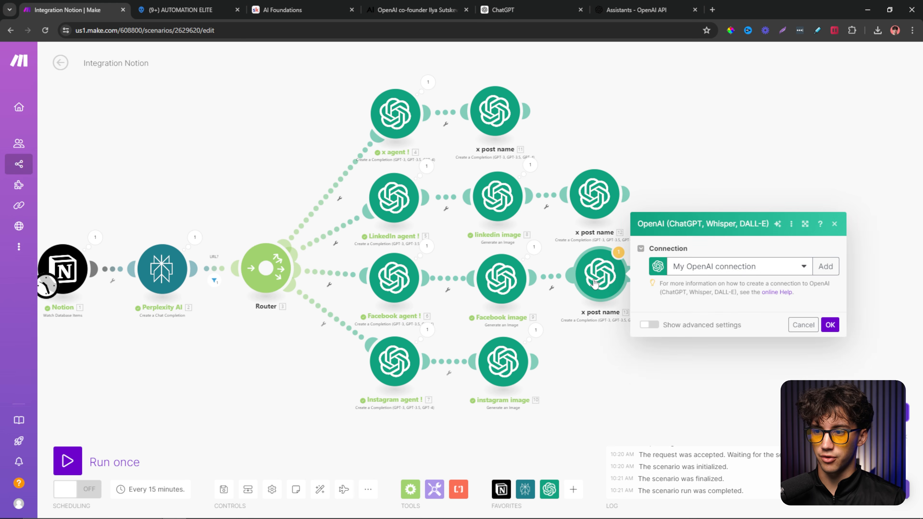
{"action": "left_click", "coordinate": [725, 345]}
{"action": "key", "text": "BackSpace"}
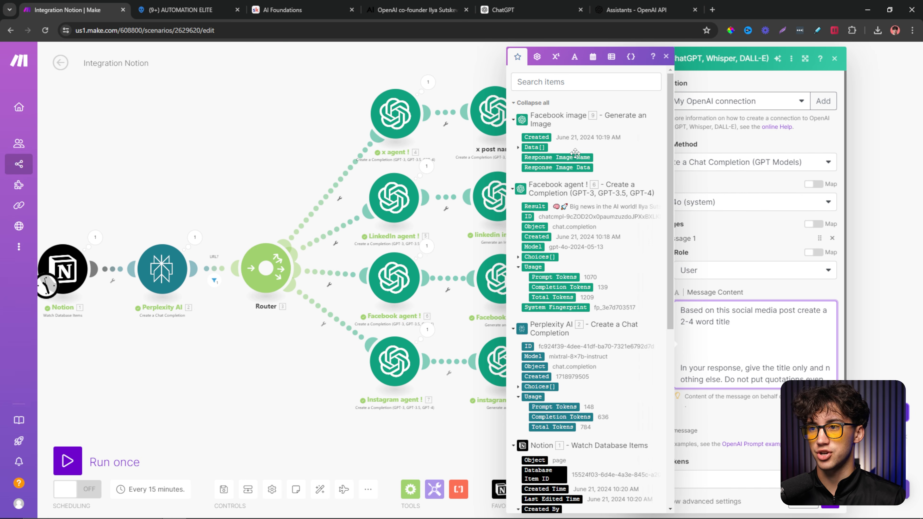
{"action": "left_click", "coordinate": [532, 205]}
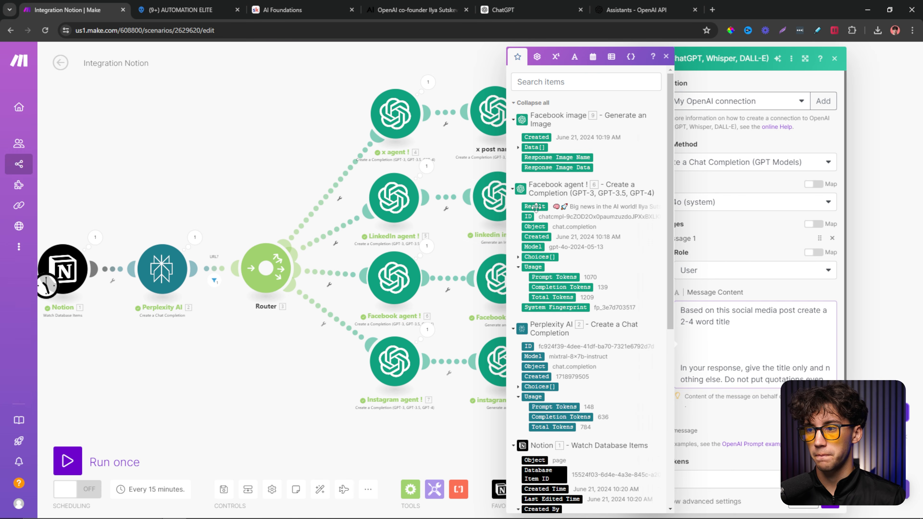
{"action": "left_click", "coordinate": [829, 501]}
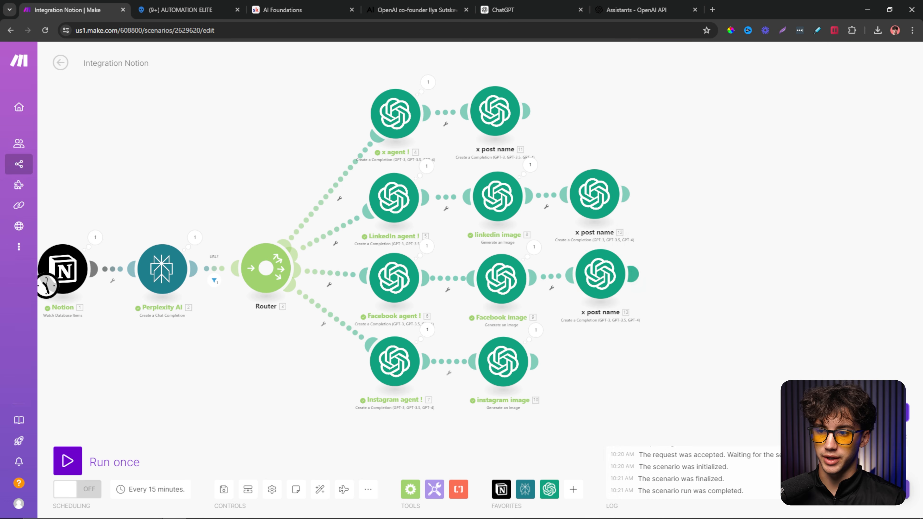
- Clone the Facebook branch's post name module after the instagram image module, map the Instagram agent's Result in its message, and save
{"action": "right_click", "coordinate": [601, 278]}
{"action": "left_click", "coordinate": [644, 354]}
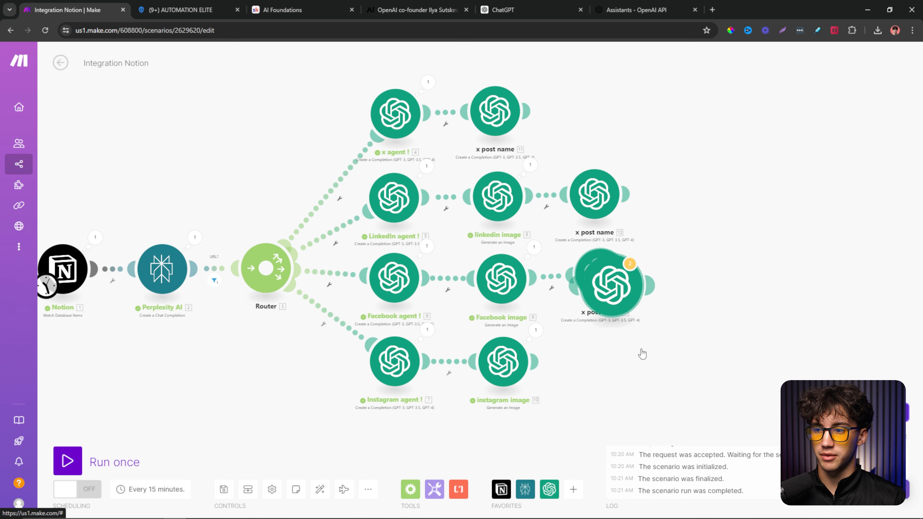
{"action": "left_click", "coordinate": [604, 368]}
{"action": "left_click", "coordinate": [604, 368]}
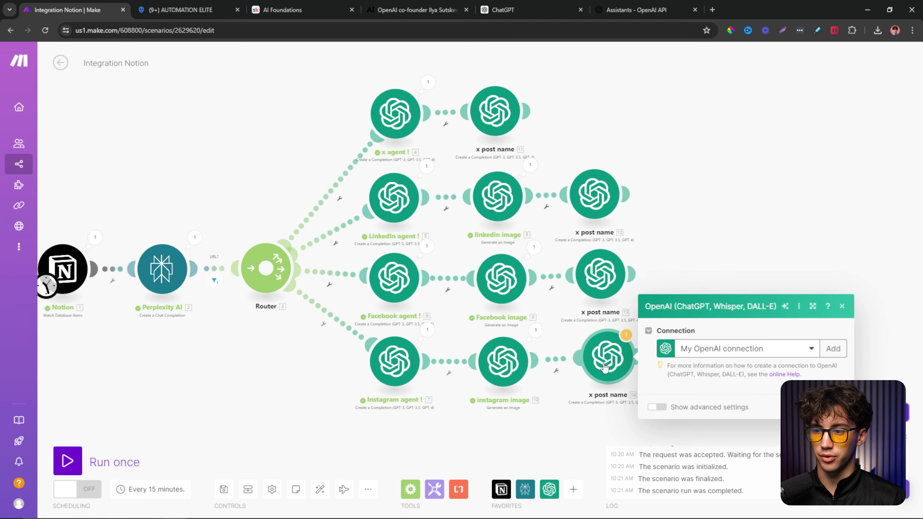
{"action": "left_click", "coordinate": [719, 345]}
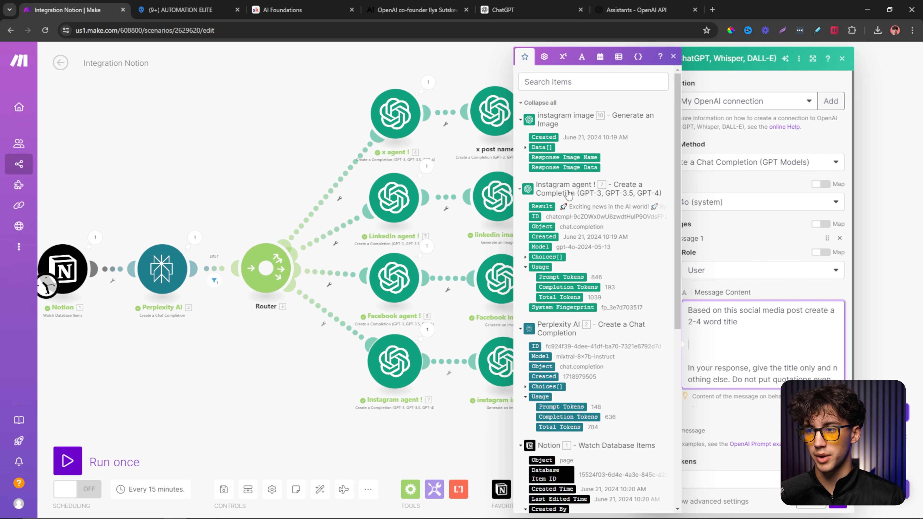
{"action": "left_click", "coordinate": [540, 208]}
{"action": "left_click", "coordinate": [837, 502]}
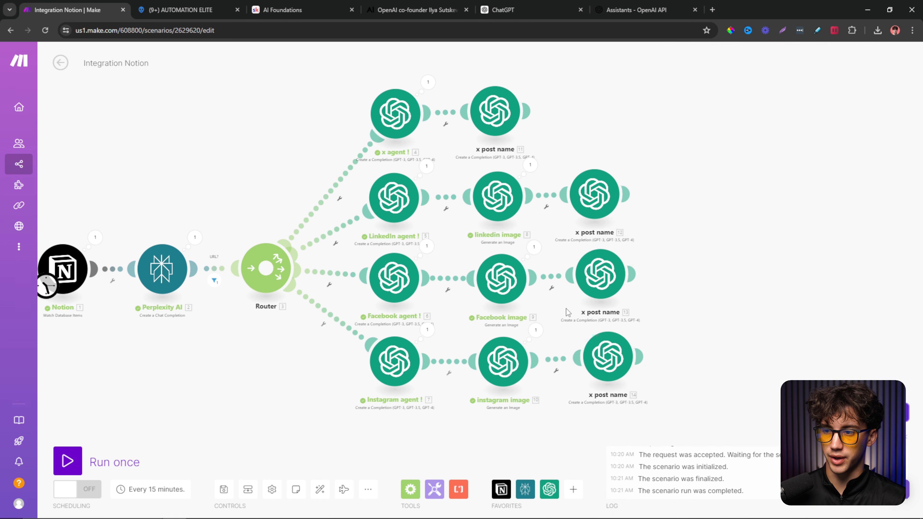
- Rename the three cloned modules "linkedin post name", "facebook post name" and "instagram post name" to match their branches
{"action": "right_click", "coordinate": [596, 192]}
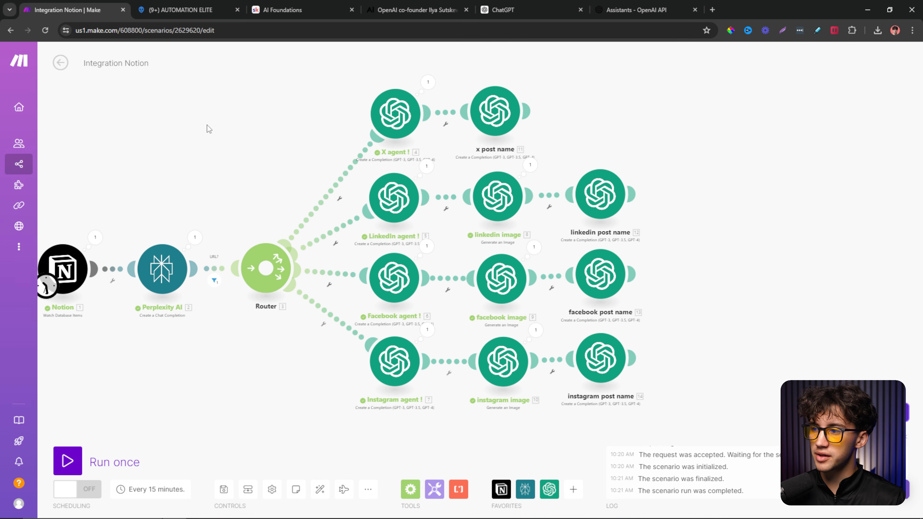
{"action": "left_click_drag", "start_coordinate": [206, 124], "coordinate": [273, 130]}
{"action": "left_click_drag", "start_coordinate": [342, 161], "coordinate": [285, 142]}
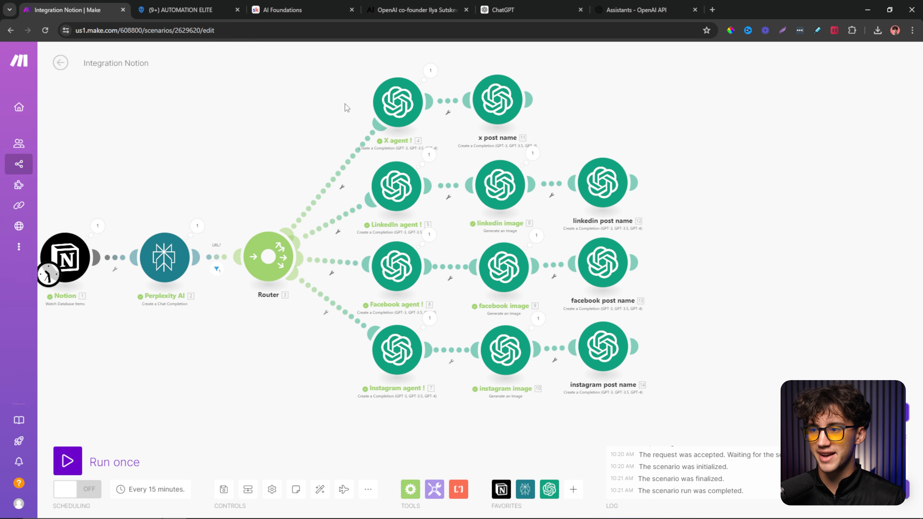
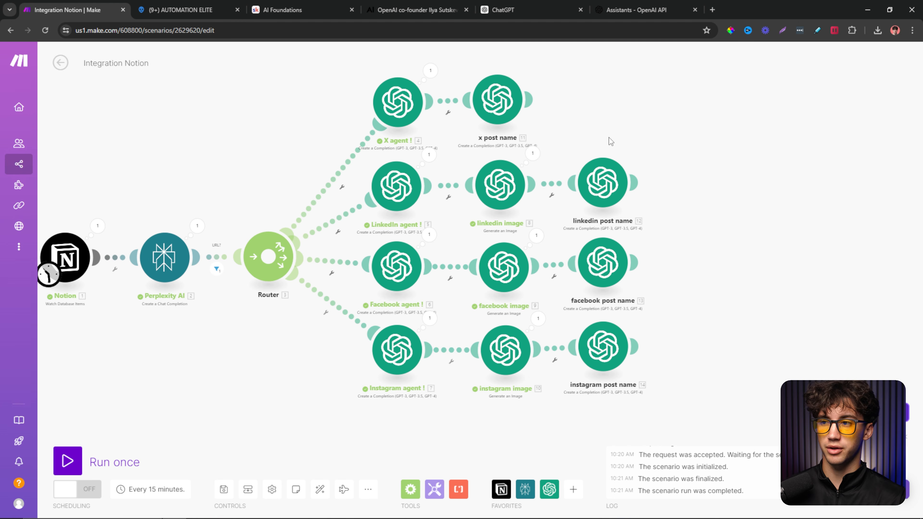
- Add a Notion Create a Database Item module and attach it after the x post name module
{"action": "left_click_drag", "start_coordinate": [578, 87], "coordinate": [555, 87]}
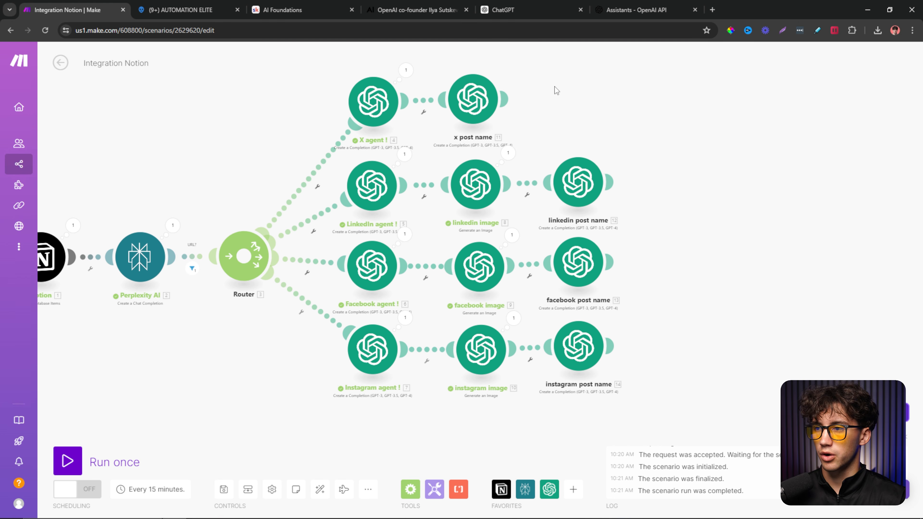
{"action": "left_click", "coordinate": [192, 15]}
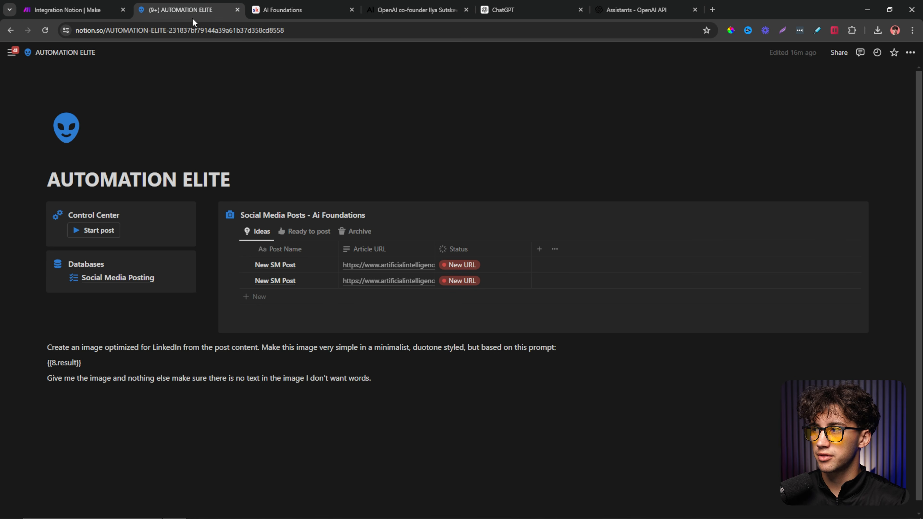
{"action": "left_click", "coordinate": [93, 9]}
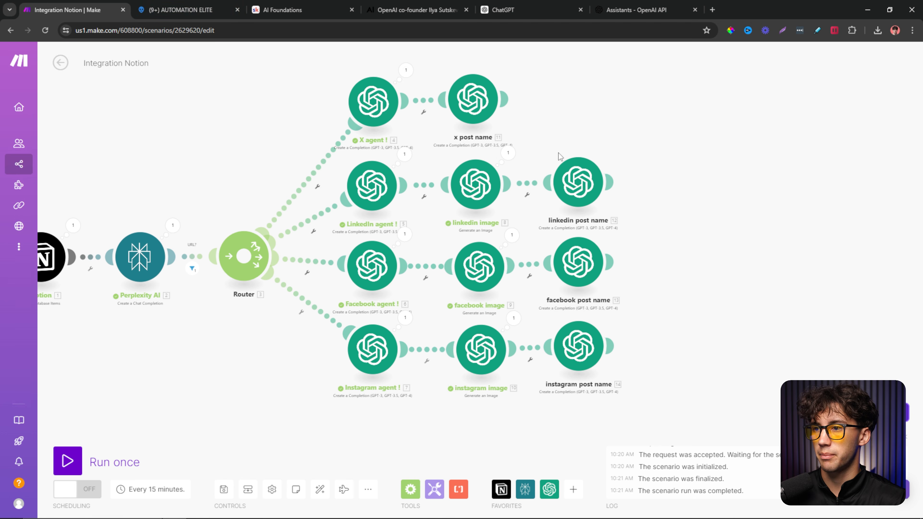
{"action": "left_click", "coordinate": [501, 489]}
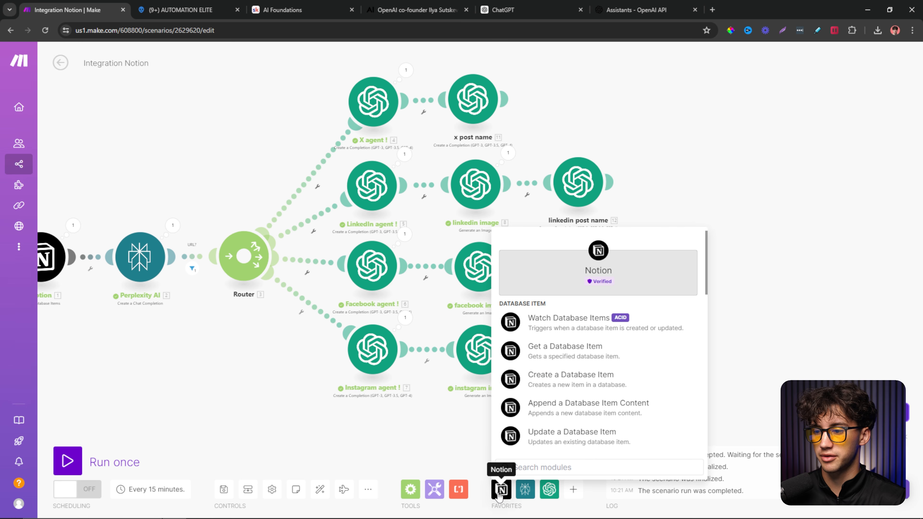
{"action": "left_click", "coordinate": [574, 495]}
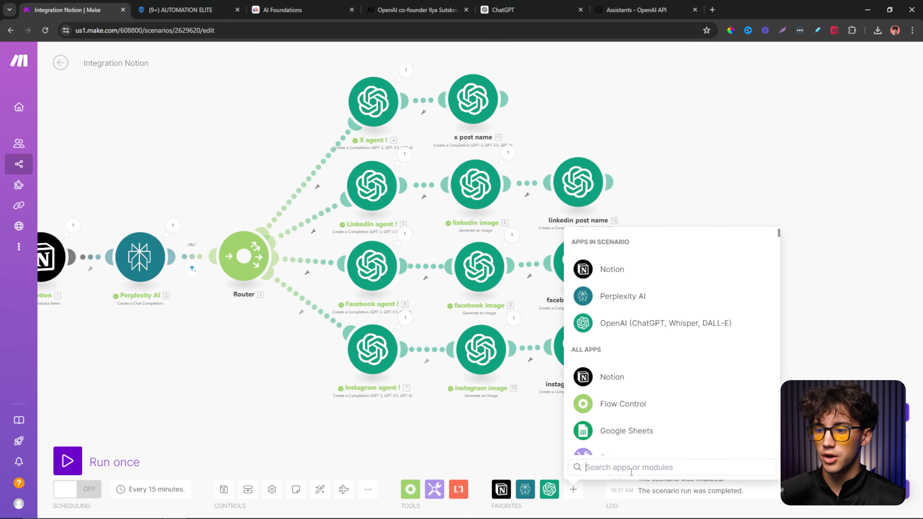
{"action": "type", "text": "notion"}
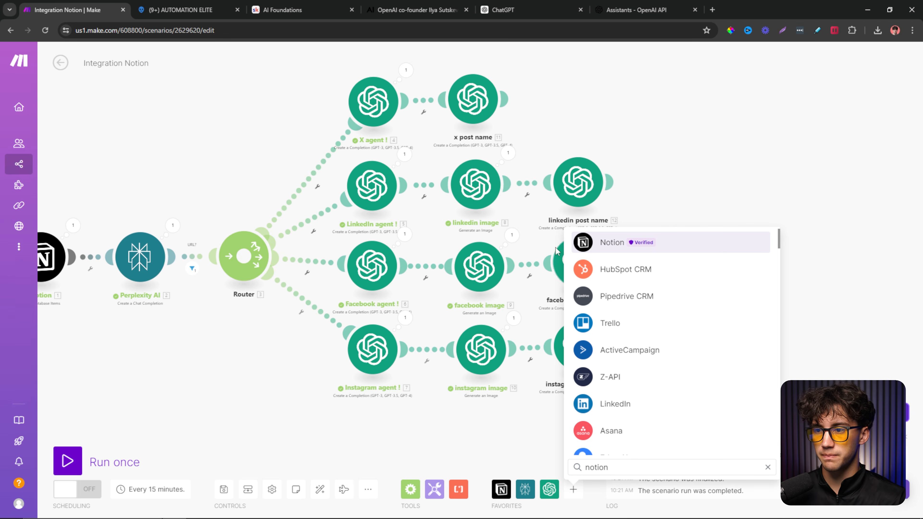
{"action": "key", "text": "Return"}
{"action": "type", "text": "create"}
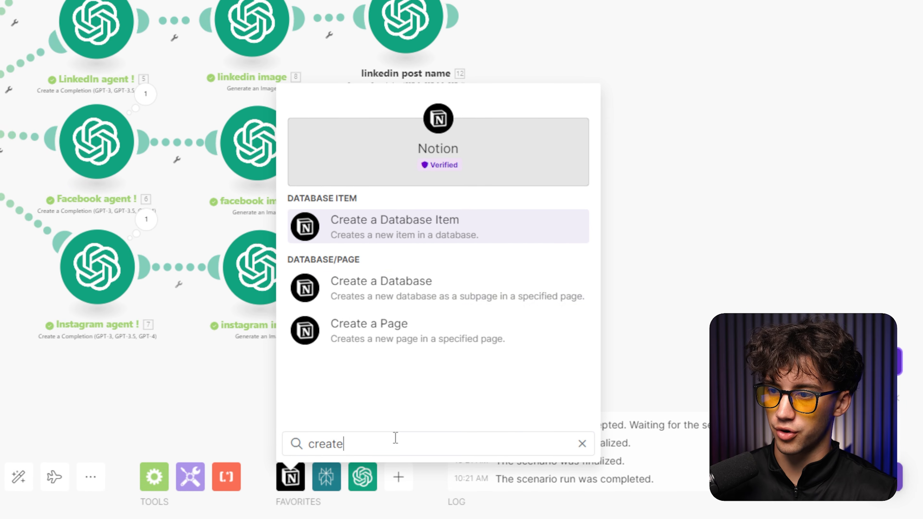
{"action": "left_click", "coordinate": [398, 233]}
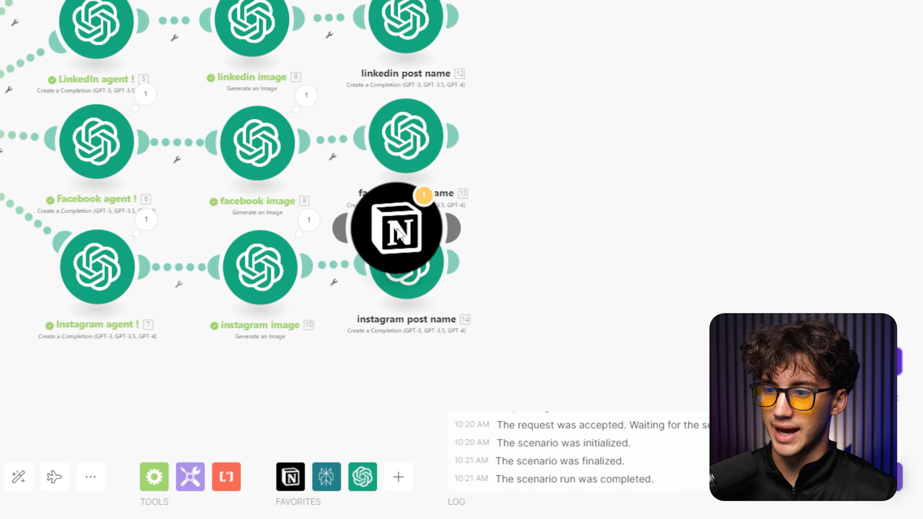
{"action": "left_click_drag", "start_coordinate": [433, 256], "coordinate": [624, 162]}
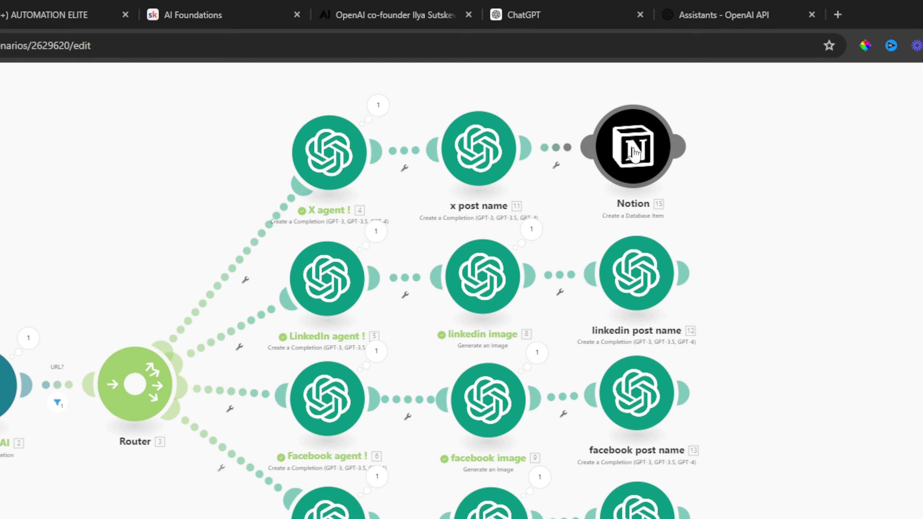
- Set the new Notion module's connection to Automation Elite Tutorial
{"action": "left_click", "coordinate": [626, 149]}
{"action": "left_click", "coordinate": [835, 153]}
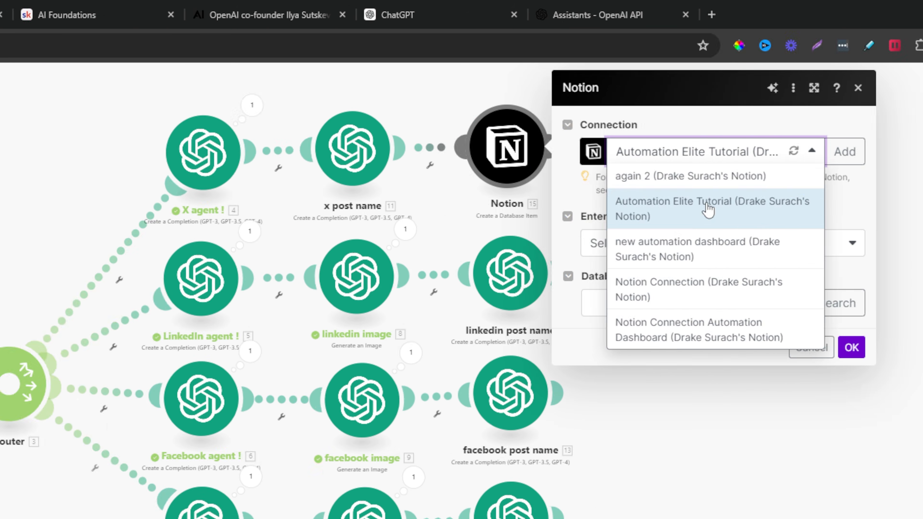
{"action": "left_click", "coordinate": [708, 210]}
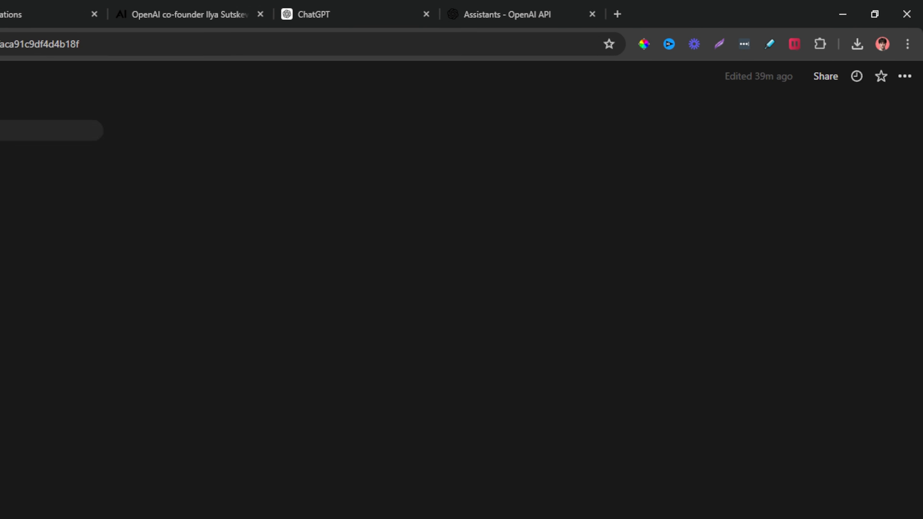
- Copy the Social Media Posting database's title in Notion, then search for it in Make's Notion module and select it as the Database ID
{"action": "triple_click", "coordinate": [119, 95]}
{"action": "key", "text": "ctrl+c"}
{"action": "left_click", "coordinate": [72, 10]}
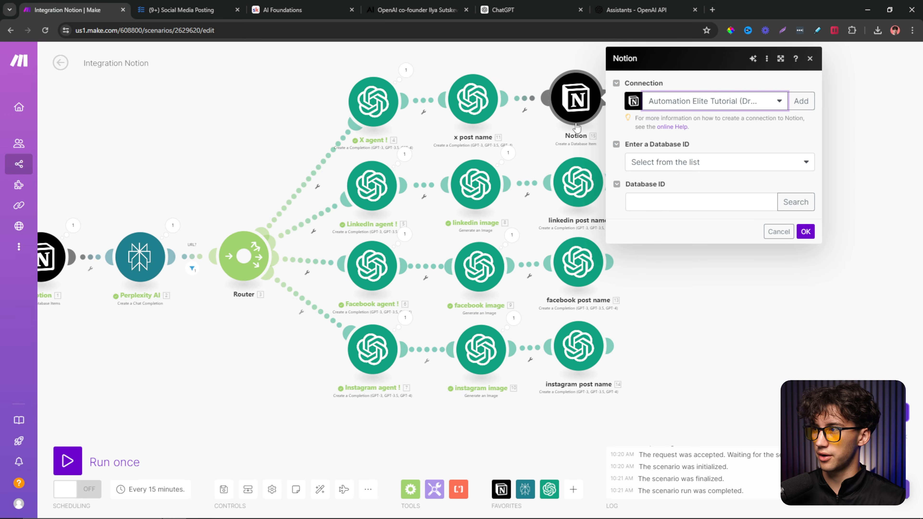
{"action": "left_click", "coordinate": [796, 201]}
{"action": "left_click", "coordinate": [701, 212]}
{"action": "key", "text": "ctrl+v"}
{"action": "left_click", "coordinate": [754, 242]}
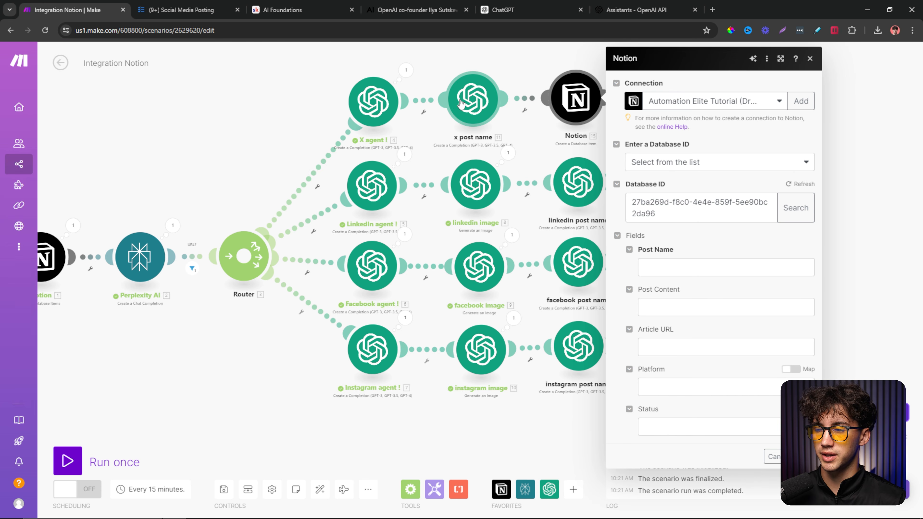
- In the X branch's Notion module, map Post Name to the x post name Result and Post Content to the X agent Result
{"action": "left_click", "coordinate": [675, 269]}
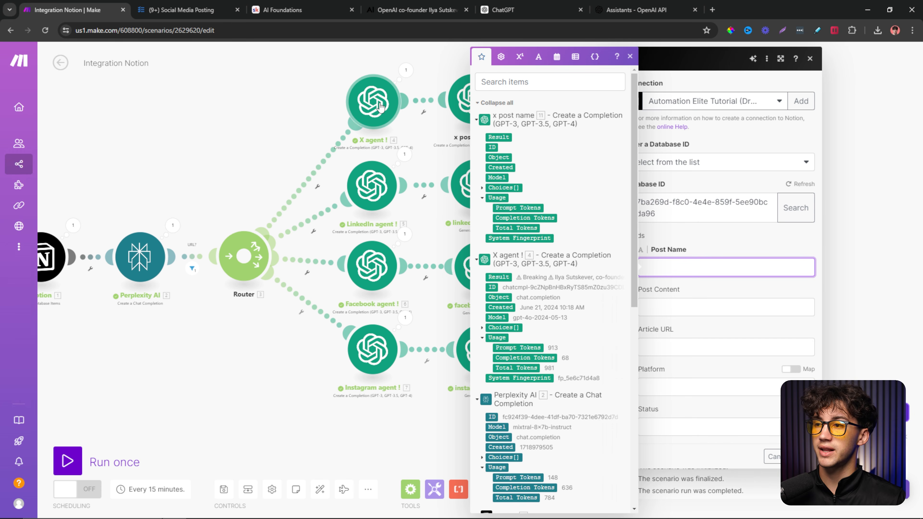
{"action": "left_click", "coordinate": [498, 137]}
{"action": "left_click", "coordinate": [709, 247]}
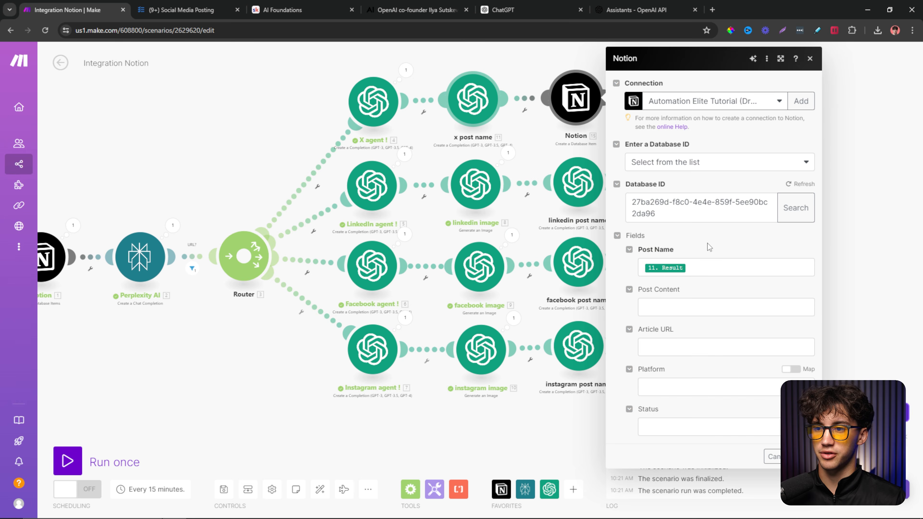
{"action": "left_click", "coordinate": [653, 309]}
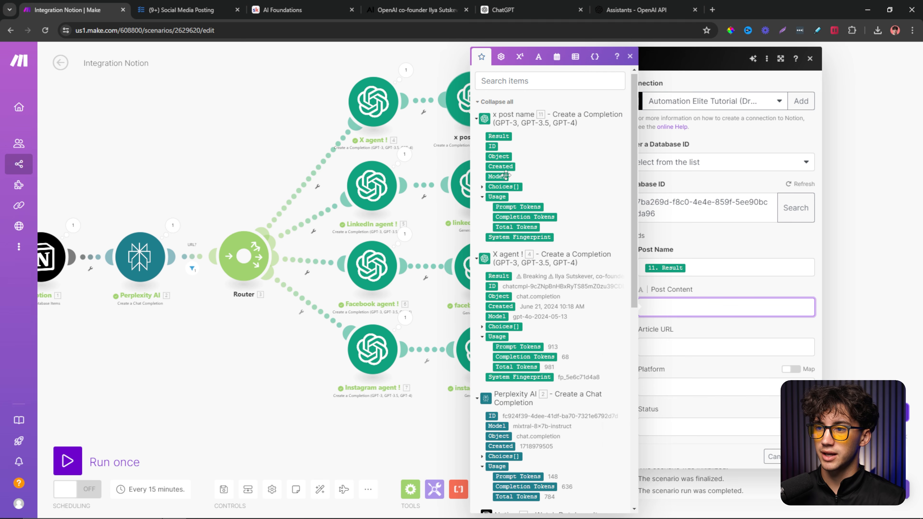
{"action": "scroll", "coordinate": [510, 189], "scroll_direction": "down", "scroll_amount": 1}
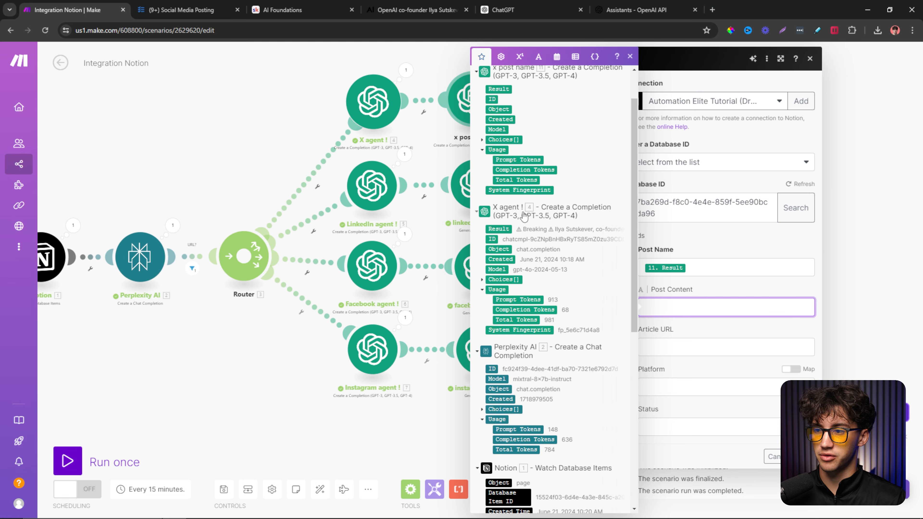
{"action": "left_click", "coordinate": [504, 229]}
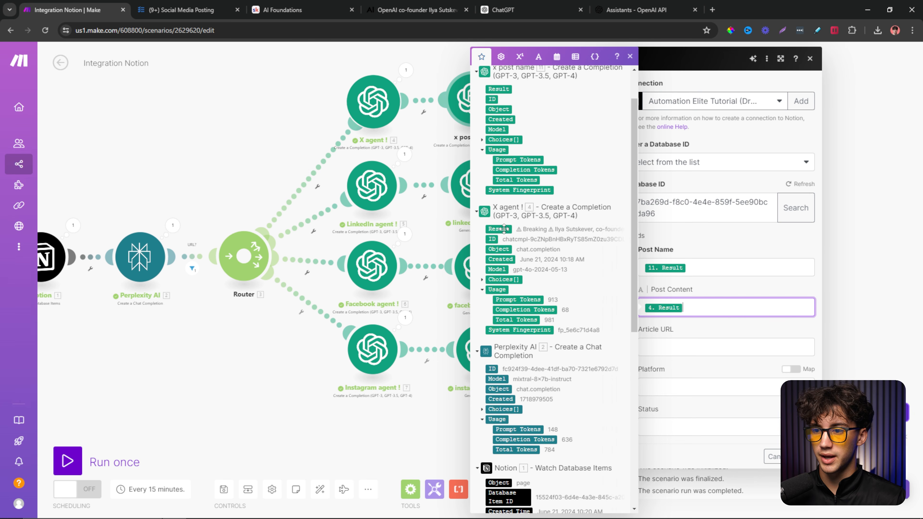
{"action": "left_click", "coordinate": [721, 291]}
- Set the X branch's Notion module to Platform X and Status "Ready to post", leave Article URL empty, and save it
{"action": "left_click", "coordinate": [681, 351]}
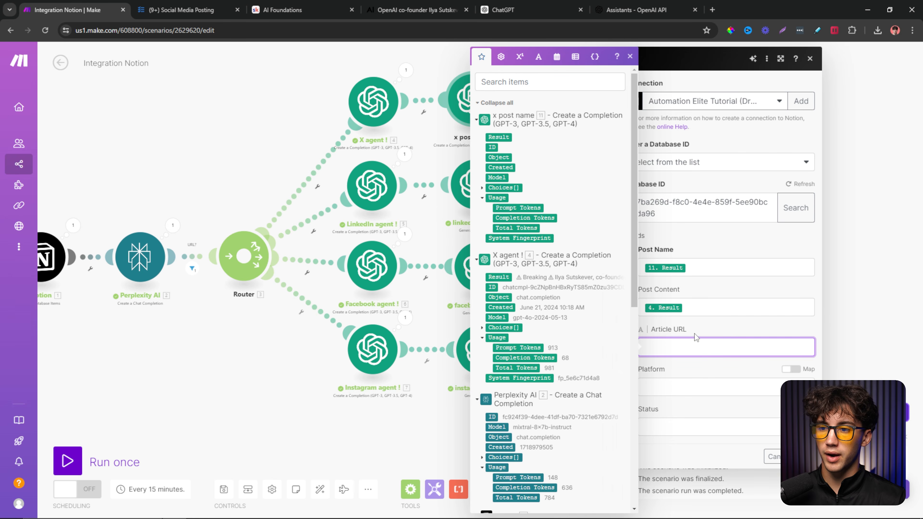
{"action": "left_click", "coordinate": [714, 323]}
{"action": "left_click", "coordinate": [708, 392]}
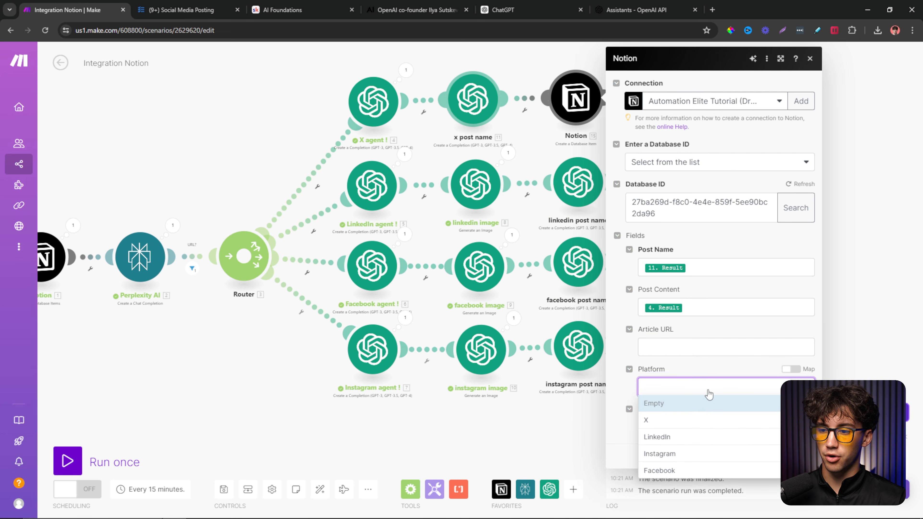
{"action": "left_click", "coordinate": [661, 421]}
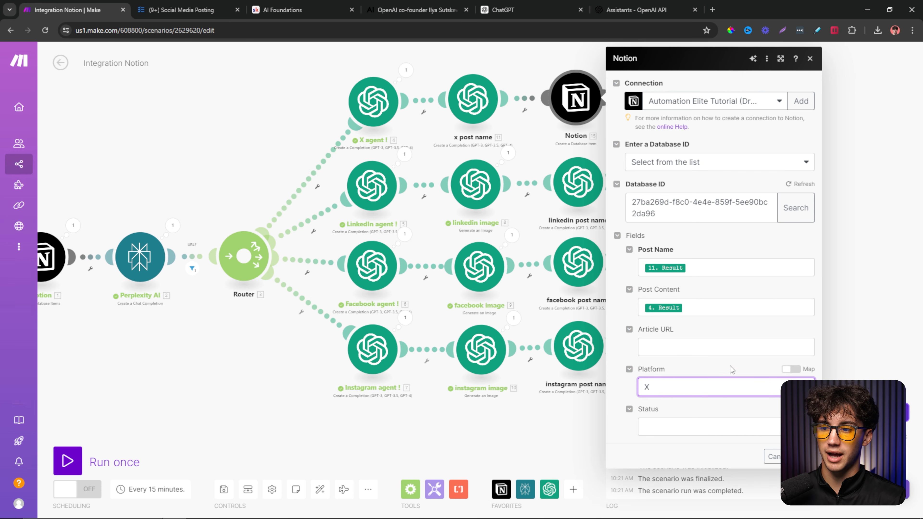
{"action": "left_click", "coordinate": [702, 429]}
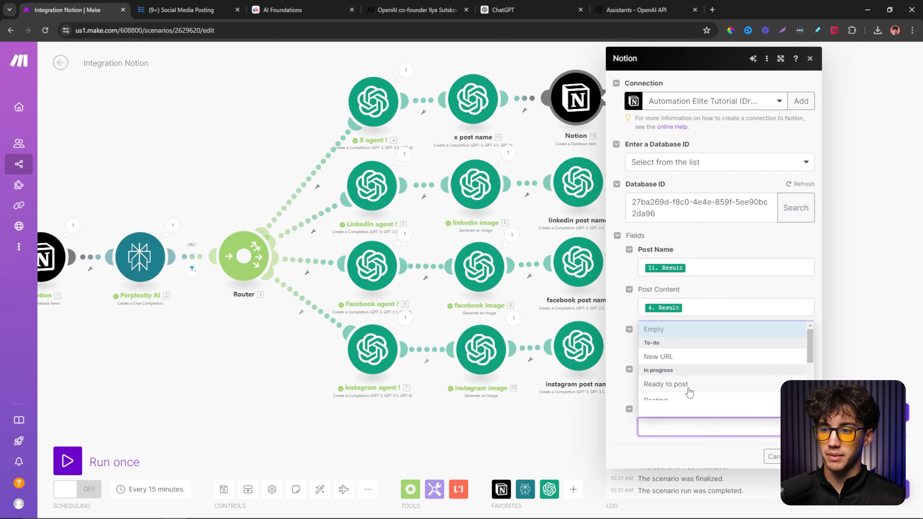
{"action": "left_click", "coordinate": [666, 384]}
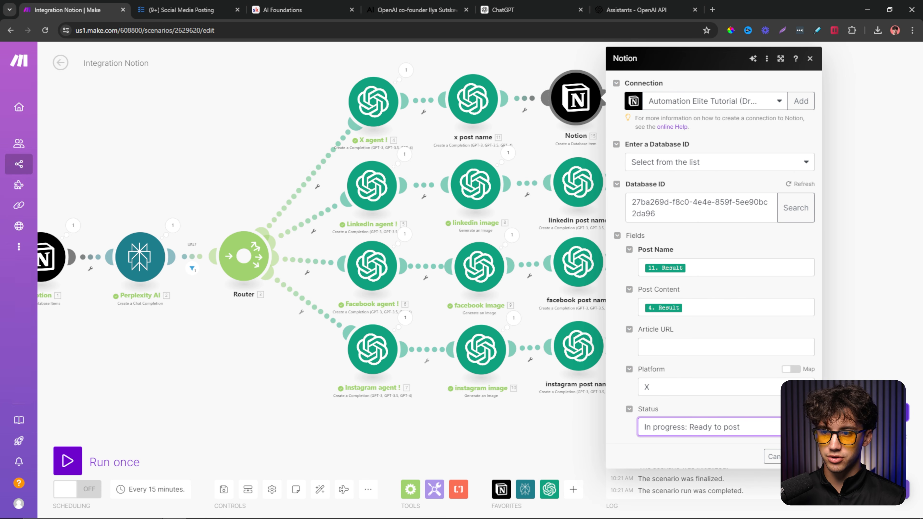
{"action": "left_click", "coordinate": [804, 456]}
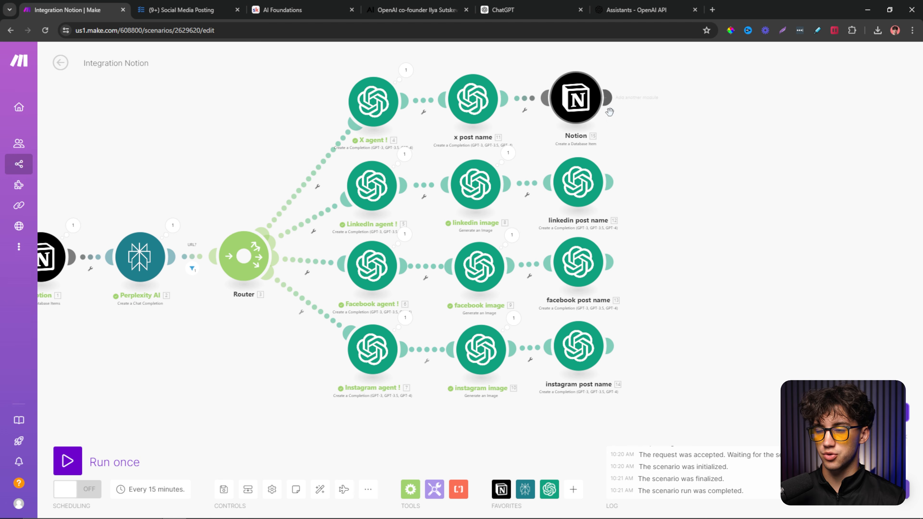
- Clone the X branch's Notion module and attach the copy after the linkedin post name module
{"action": "right_click", "coordinate": [573, 106]}
{"action": "left_click", "coordinate": [600, 176]}
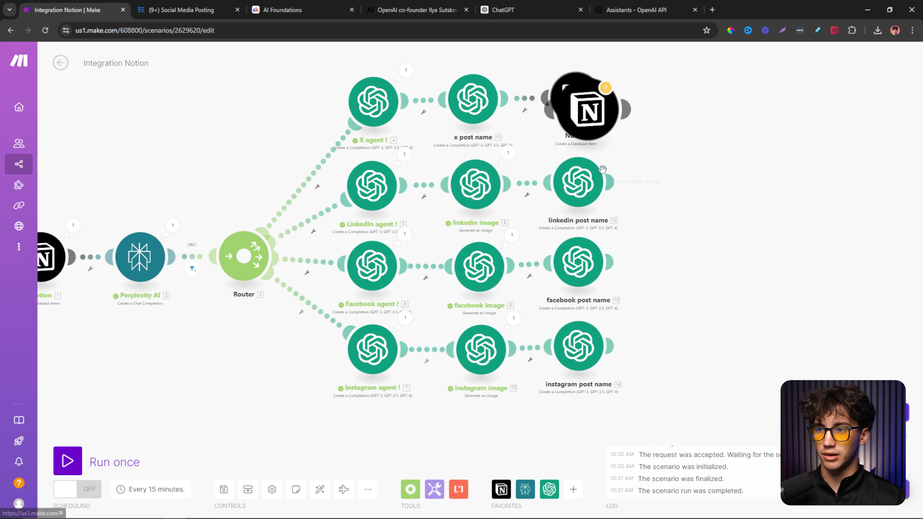
{"action": "mouse_move", "coordinate": [639, 120]}
{"action": "left_mouse_down"}
{"action": "mouse_move", "coordinate": [687, 177]}
{"action": "mouse_move", "coordinate": [663, 178]}
{"action": "left_mouse_up"}
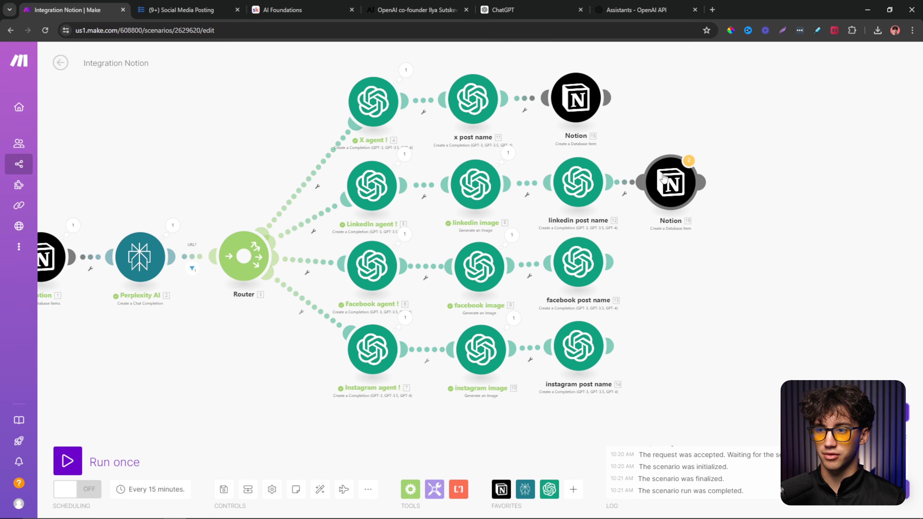
- In the LinkedIn branch's Notion module, remap Post Name to the linkedin post name Result and Post Content to the LinkedIn agent Result
{"action": "left_click", "coordinate": [664, 178]}
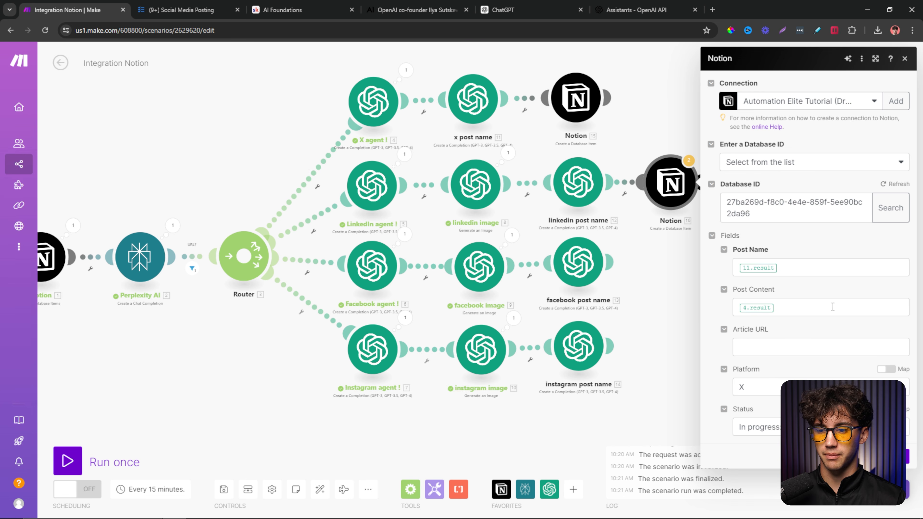
{"action": "left_click", "coordinate": [790, 266]}
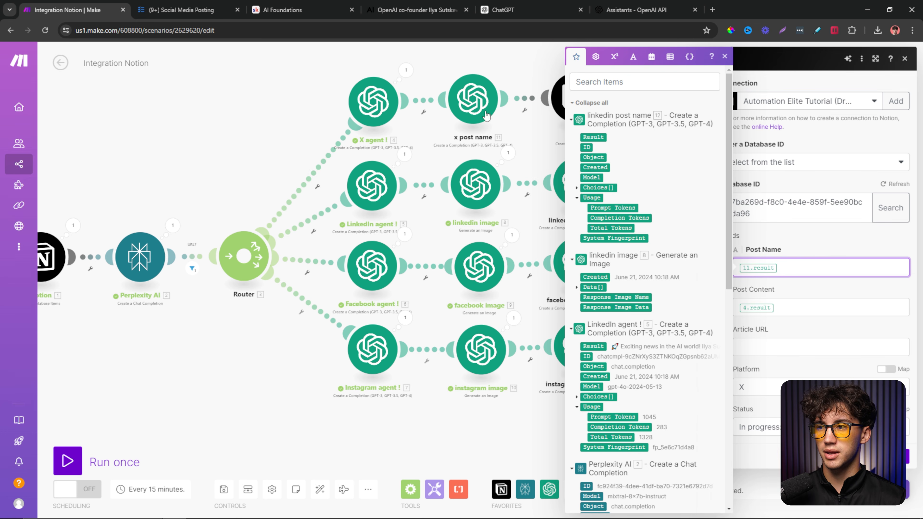
{"action": "key", "text": "BackSpace"}
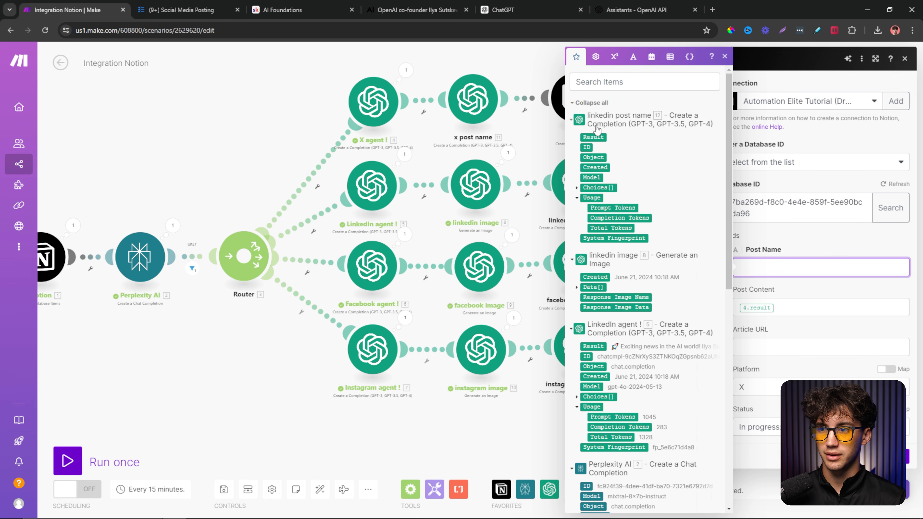
{"action": "left_click", "coordinate": [593, 137]}
{"action": "left_click", "coordinate": [760, 309]}
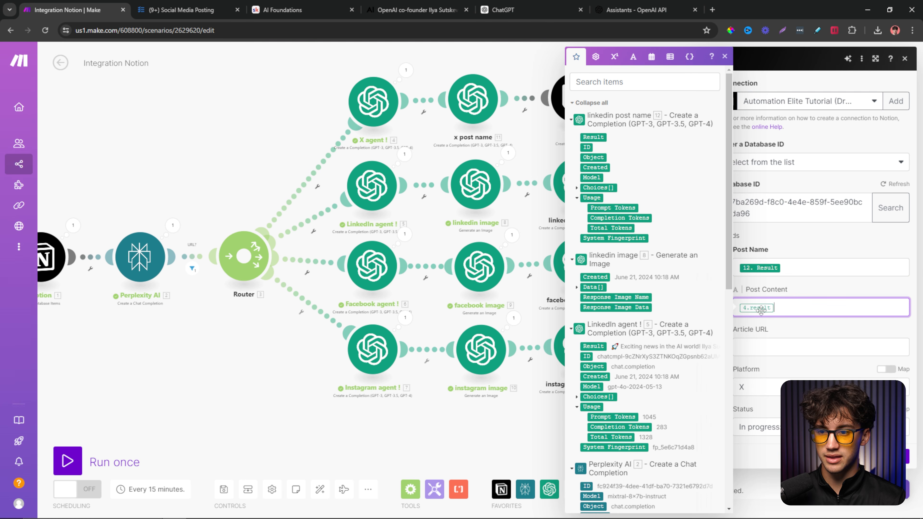
{"action": "key", "text": "BackSpace"}
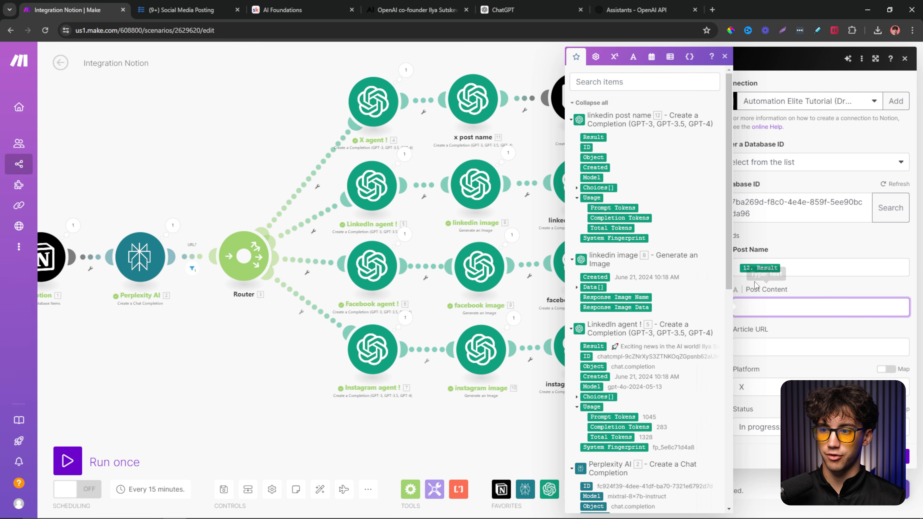
{"action": "scroll", "coordinate": [623, 285], "scroll_direction": "down", "scroll_amount": 1}
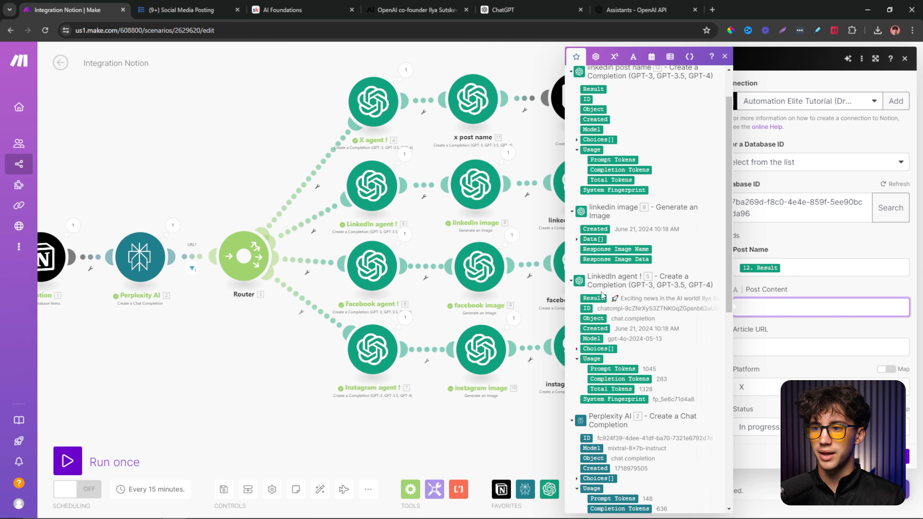
{"action": "left_click", "coordinate": [598, 299]}
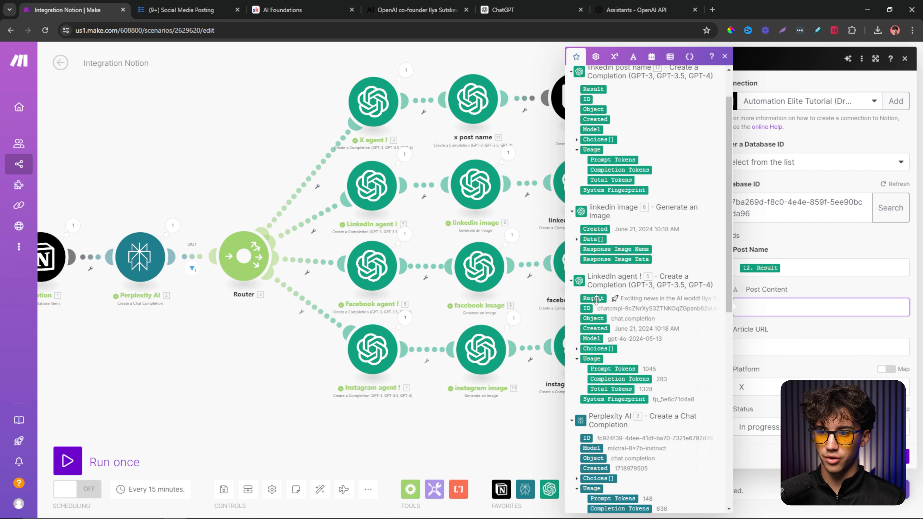
{"action": "left_click", "coordinate": [807, 320]}
- Set the LinkedIn branch's Notion module to Platform LinkedIn and save it
{"action": "left_click", "coordinate": [785, 385]}
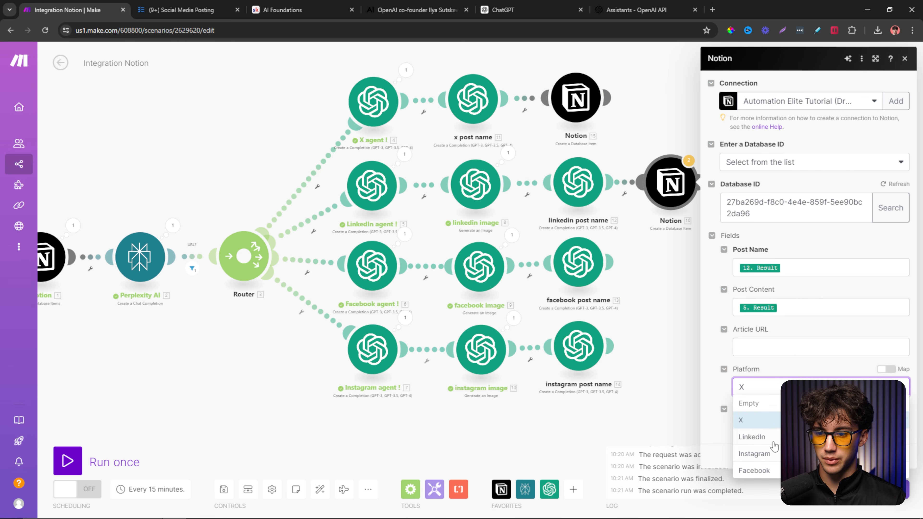
{"action": "left_click", "coordinate": [752, 437]}
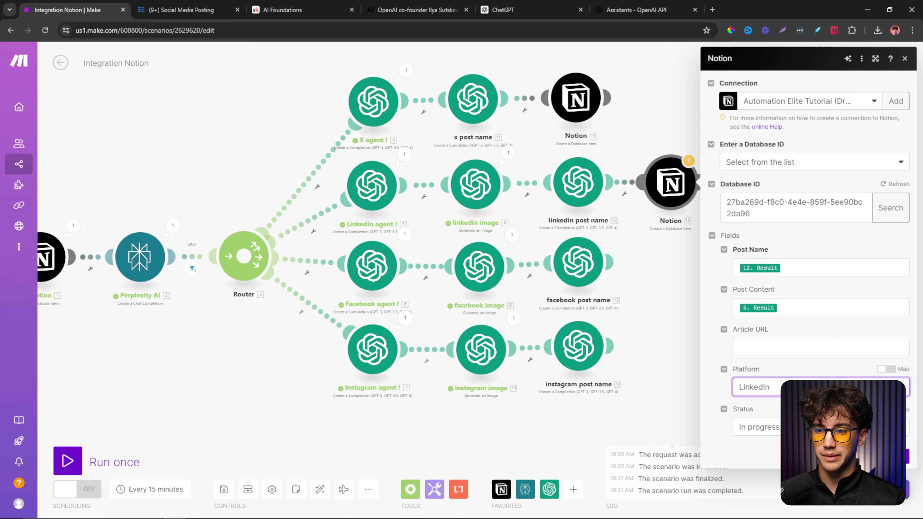
{"action": "left_click", "coordinate": [907, 457]}
- Clone the LinkedIn branch's Notion module, attach the copy after the facebook post name module and open its settings
{"action": "right_click", "coordinate": [677, 188]}
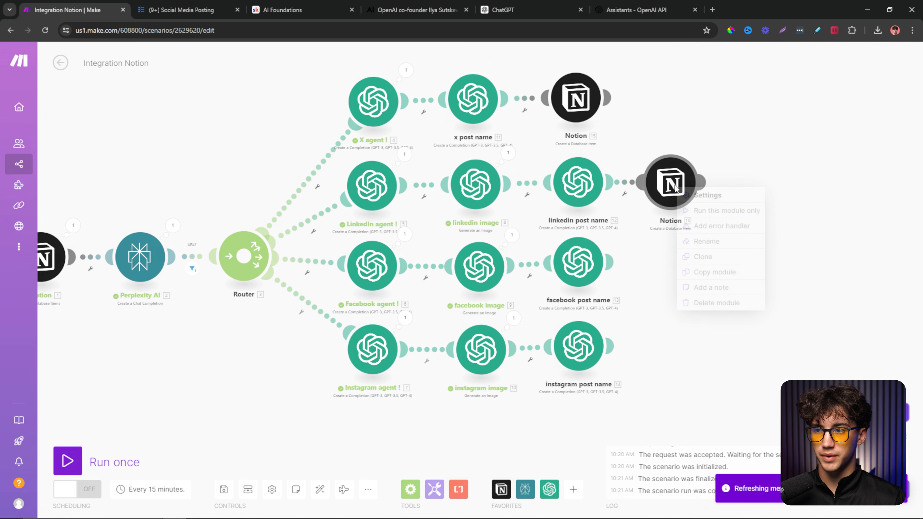
{"action": "left_click", "coordinate": [709, 257]}
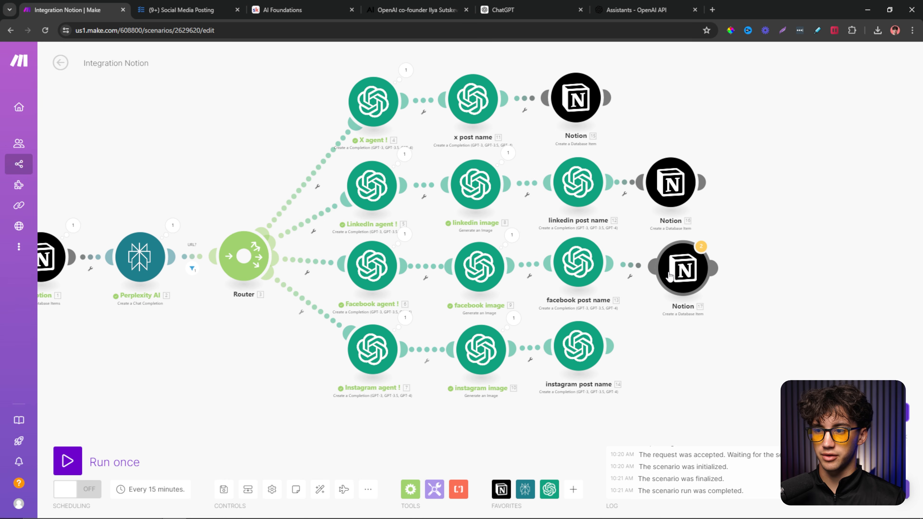
{"action": "left_click", "coordinate": [666, 268]}
- In the Facebook branch's Notion module, remap Post Name to the facebook post name Result and Post Content to the Facebook agent Result
{"action": "left_click", "coordinate": [796, 271]}
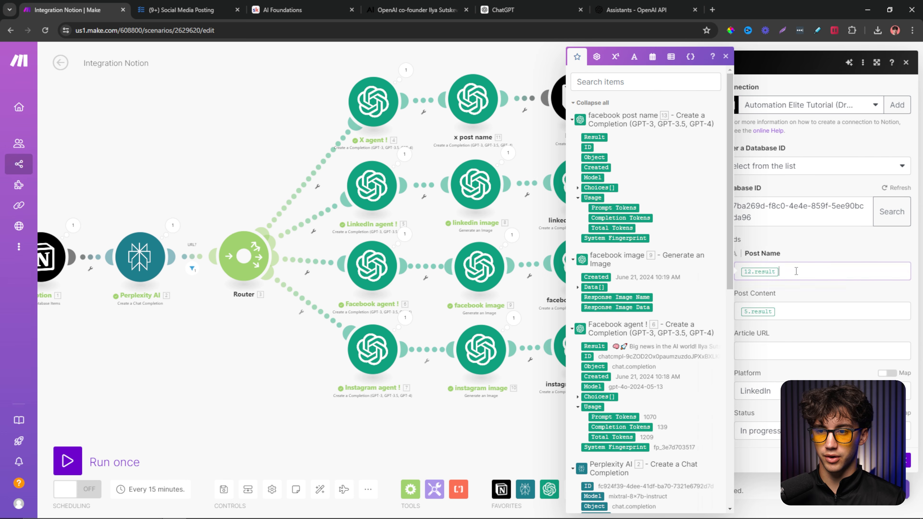
{"action": "left_click", "coordinate": [595, 137]}
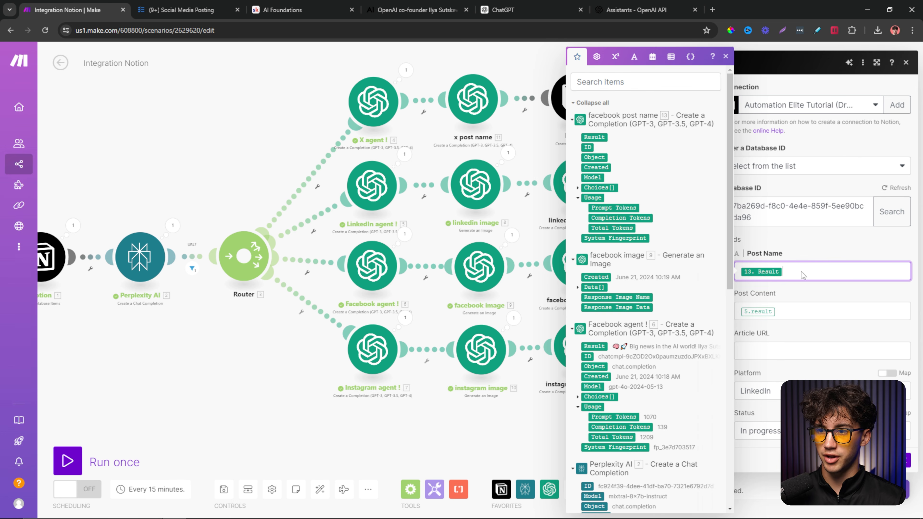
{"action": "key", "text": "Tab"}
{"action": "key", "text": "BackSpace"}
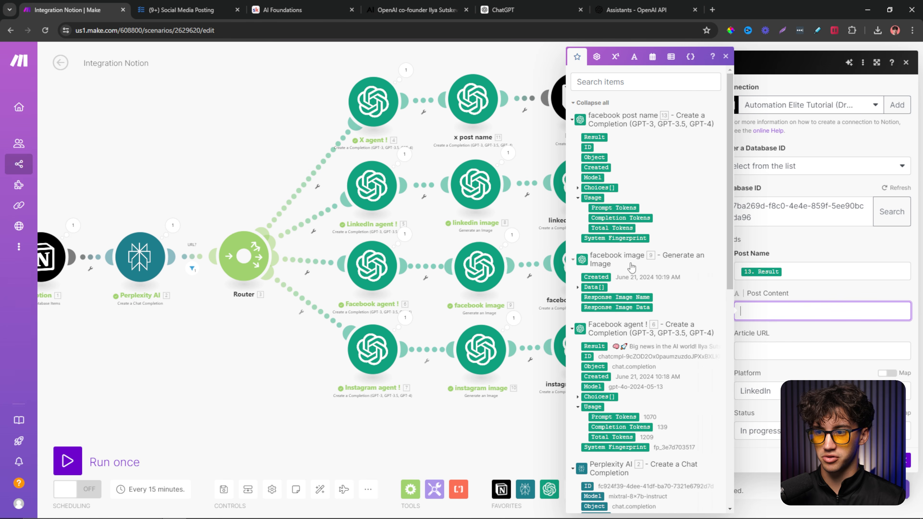
{"action": "left_click", "coordinate": [574, 261]}
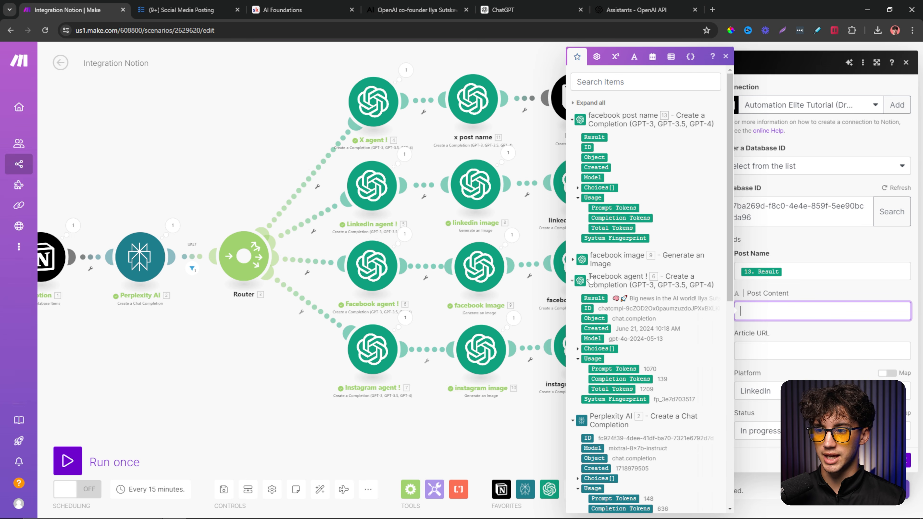
{"action": "left_click", "coordinate": [594, 299]}
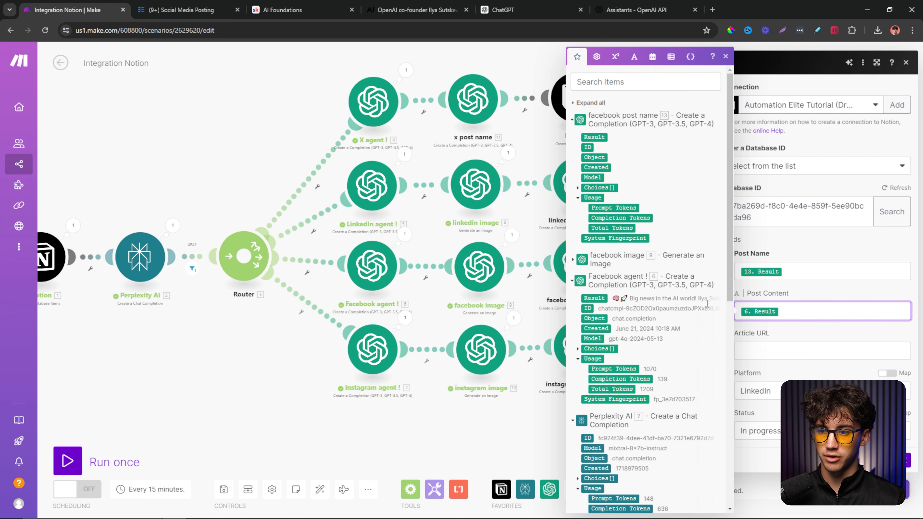
{"action": "left_click", "coordinate": [818, 329]}
- Set the Facebook branch's Notion module to Platform Facebook and save it
{"action": "left_click", "coordinate": [818, 392]}
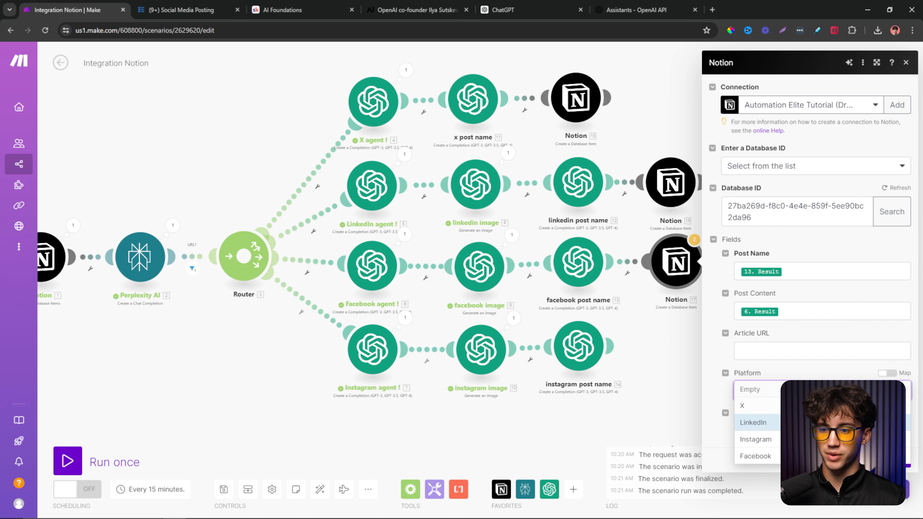
{"action": "left_click", "coordinate": [761, 455]}
{"action": "left_click", "coordinate": [895, 460]}
- Clone the Facebook branch's Notion module, attach the copy after the instagram post name module and open its settings
{"action": "right_click", "coordinate": [683, 287]}
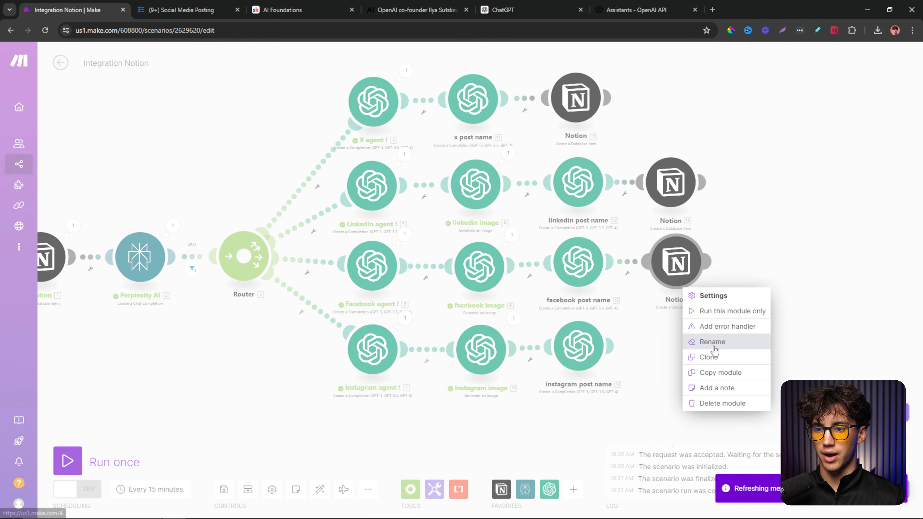
{"action": "left_click", "coordinate": [708, 357]}
{"action": "left_click", "coordinate": [667, 347]}
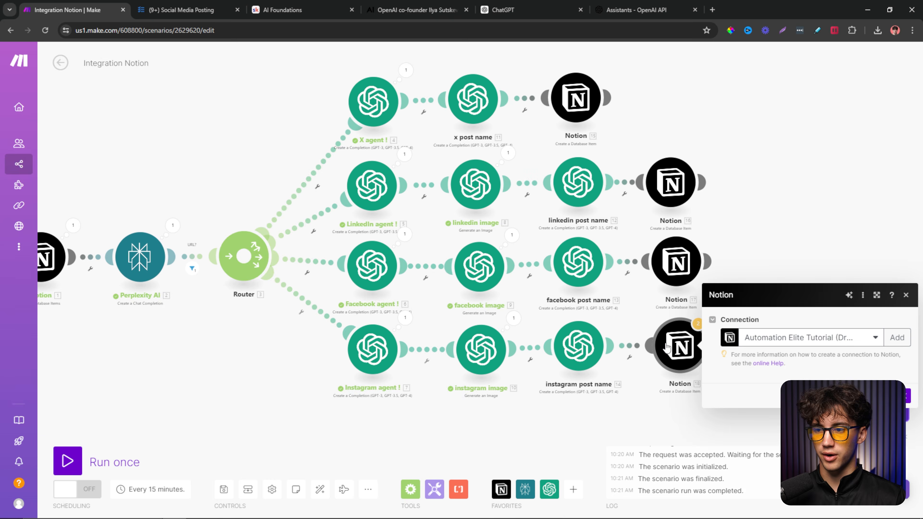
- In the Instagram branch's Notion module, remap Post Name to the instagram post name Result and Post Content to the Instagram agent Result
{"action": "left_click", "coordinate": [809, 313]}
{"action": "key", "text": "BackSpace"}
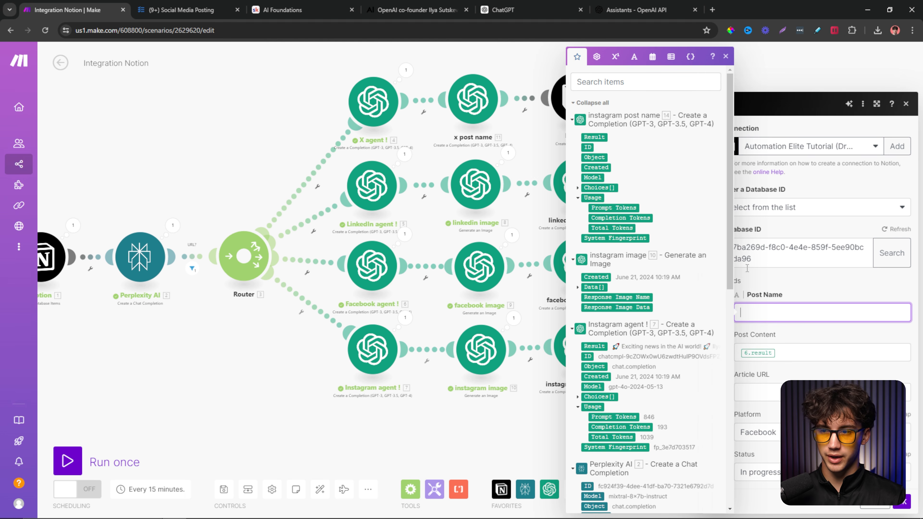
{"action": "left_click", "coordinate": [589, 135]}
{"action": "left_click", "coordinate": [791, 352]}
{"action": "key", "text": "BackSpace"}
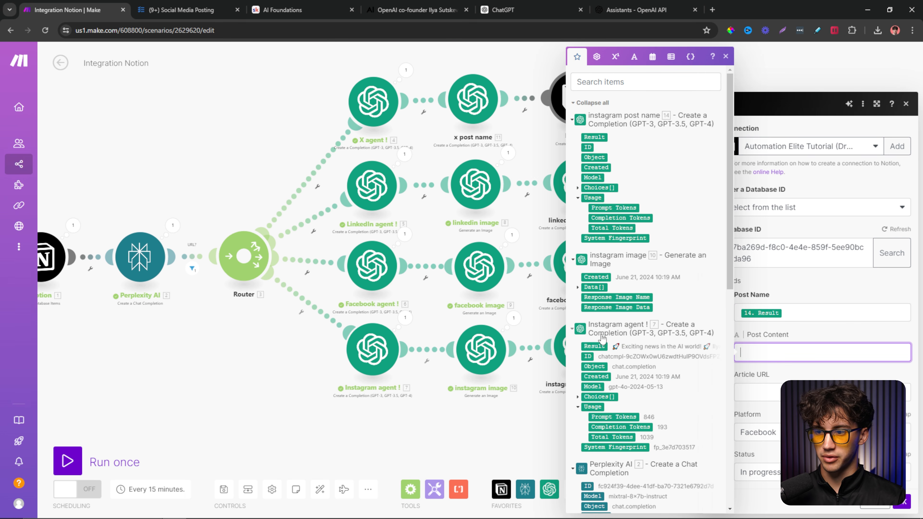
{"action": "left_click", "coordinate": [597, 346]}
- Set the Instagram branch's Notion module to Platform Instagram and save it
{"action": "left_click", "coordinate": [757, 432]}
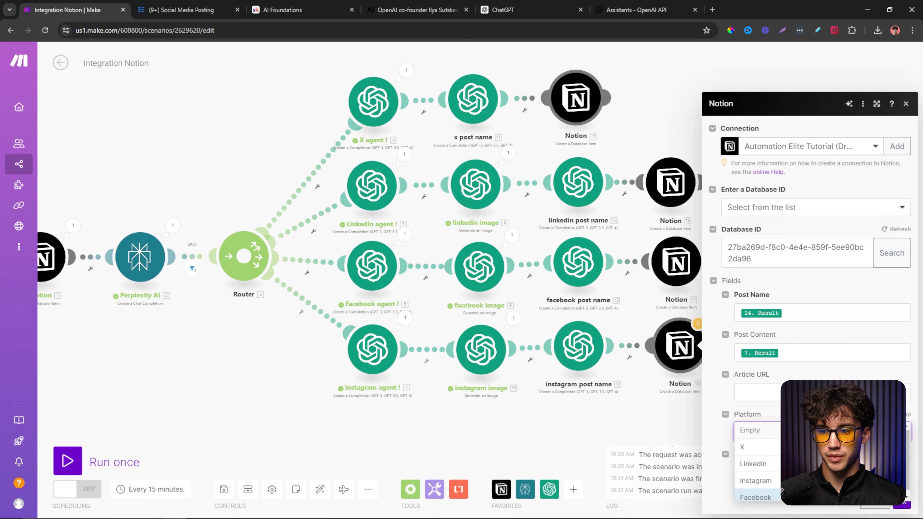
{"action": "left_click", "coordinate": [756, 480]}
{"action": "left_click", "coordinate": [903, 505]}
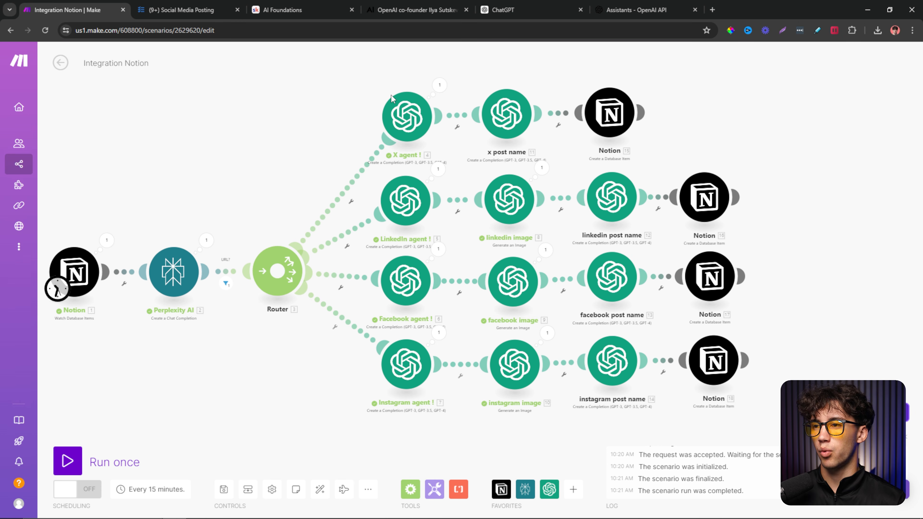
- Switch to Notion, copy the first New SM Post's article URL and show the Ready to post view on the AUTOMATION ELITE page
{"action": "left_click", "coordinate": [204, 10]}
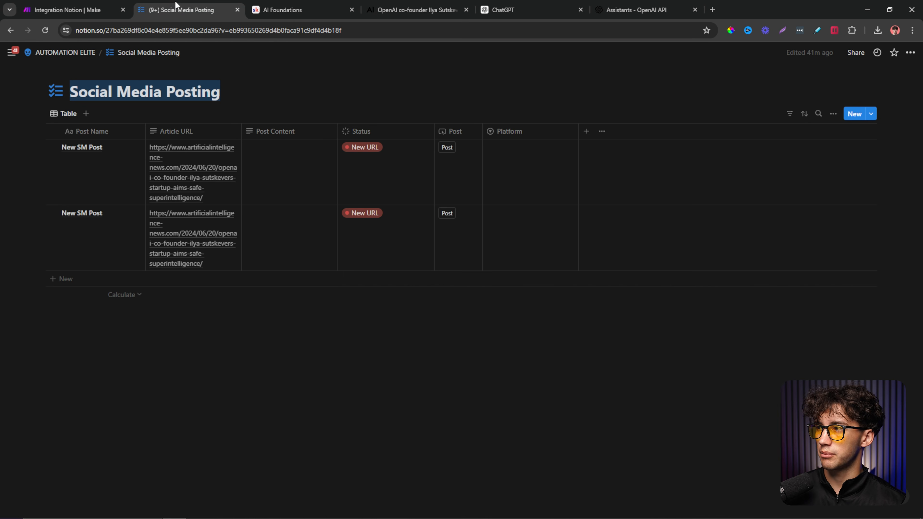
{"action": "left_click", "coordinate": [233, 147]}
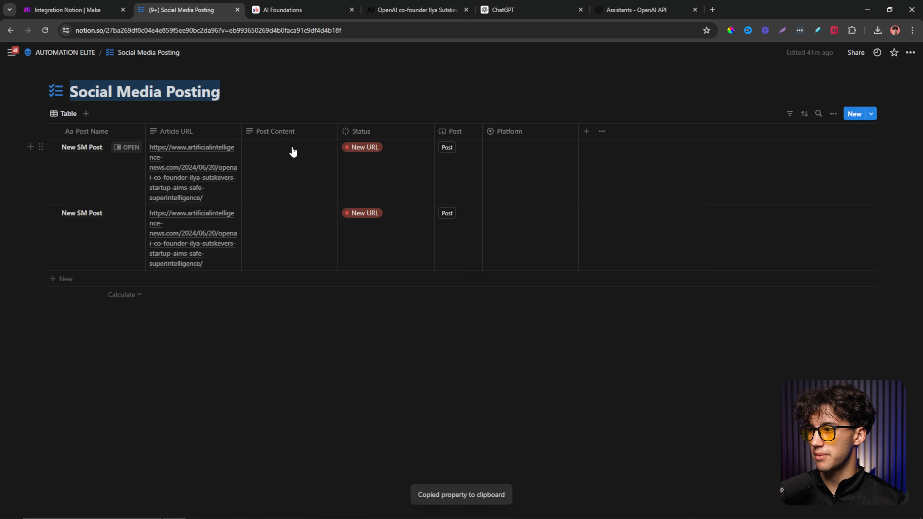
{"action": "left_click", "coordinate": [67, 53]}
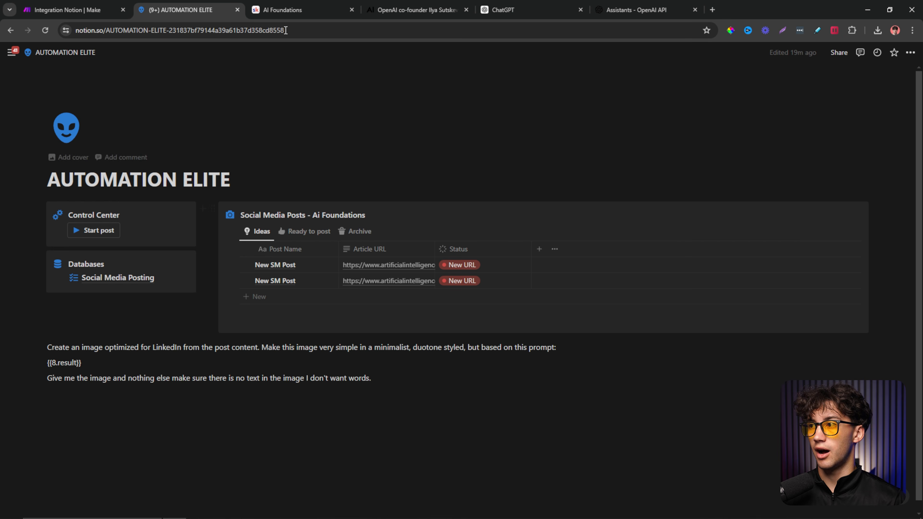
{"action": "left_click", "coordinate": [329, 232]}
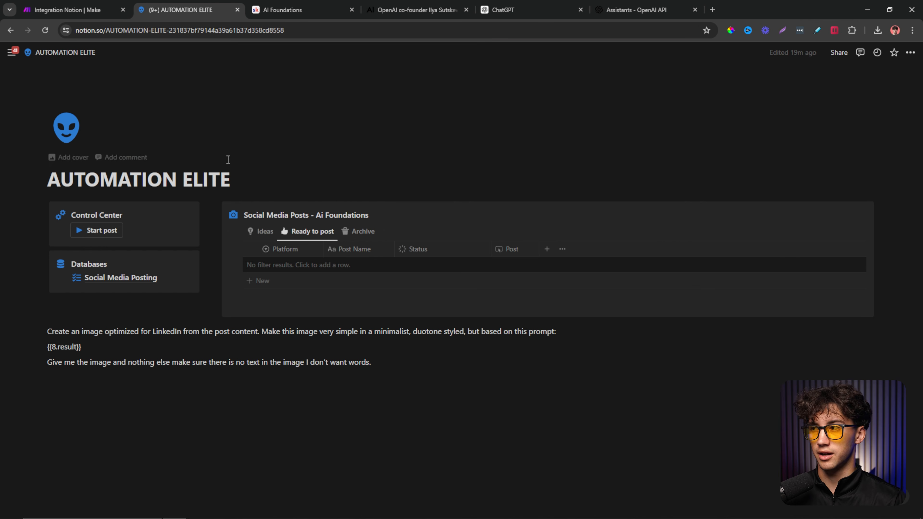
- Create a New SM Post from the Control Center, fill Article URL with the copied article link and close the post
{"action": "left_click", "coordinate": [117, 13]}
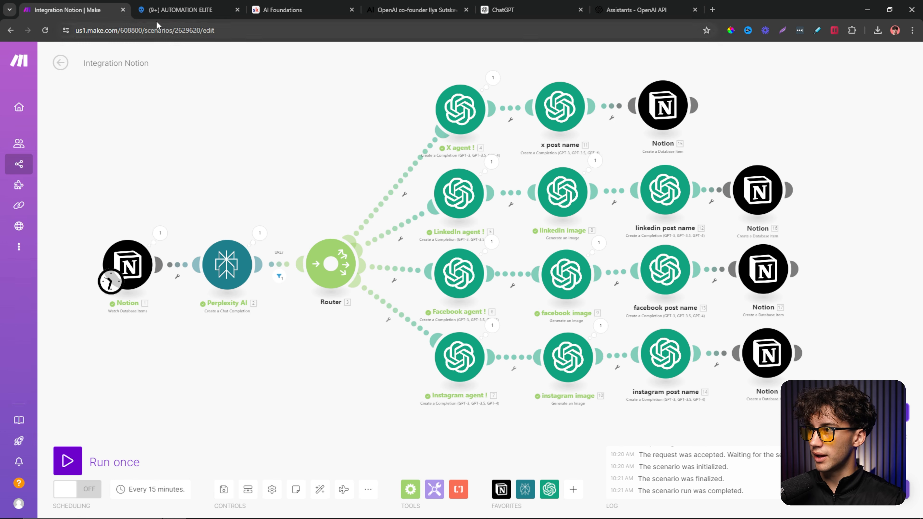
{"action": "left_click", "coordinate": [157, 11]}
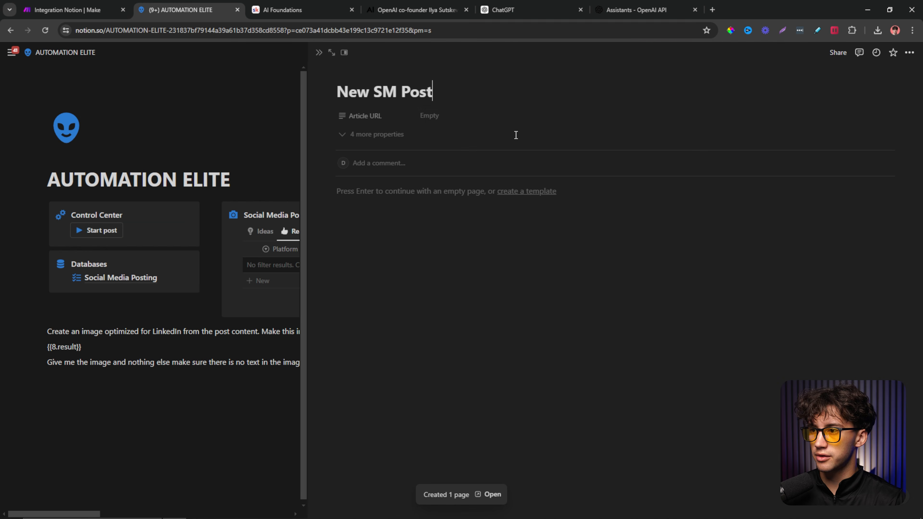
{"action": "key", "text": "ctrl+v"}
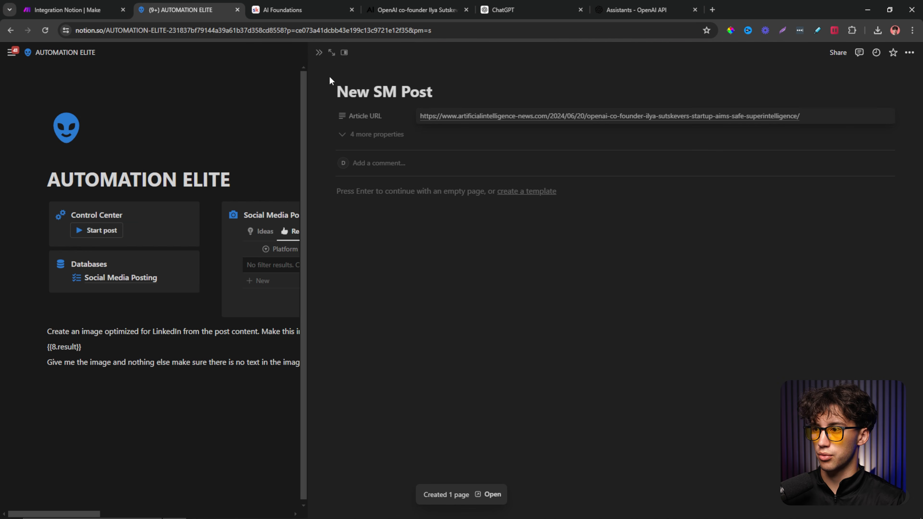
{"action": "left_click", "coordinate": [318, 55]}
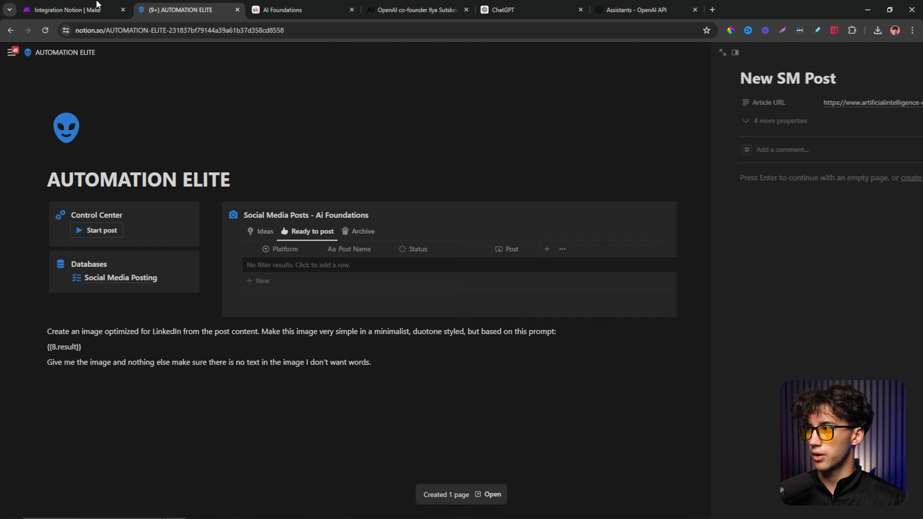
- Run the scenario once in Make and review the resulting entries in Notion's Social Media Posting database
{"action": "left_click", "coordinate": [67, 9]}
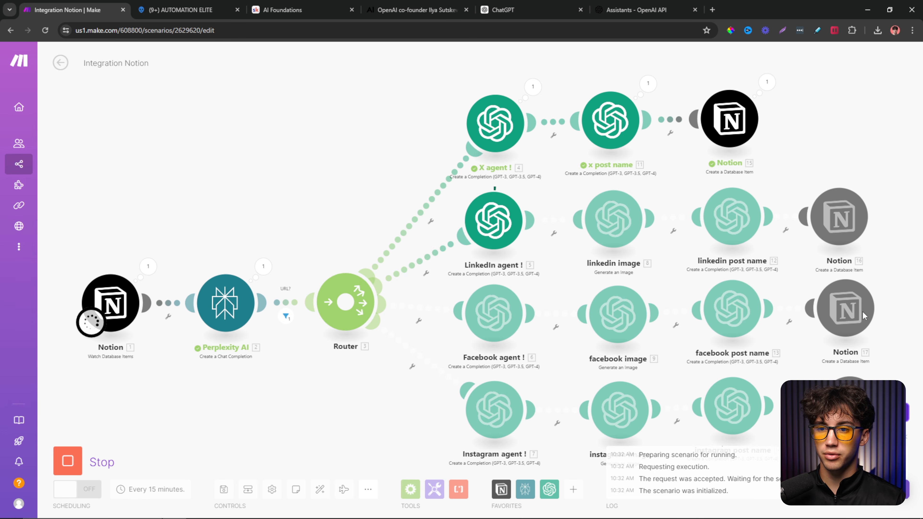
{"action": "left_click", "coordinate": [171, 10]}
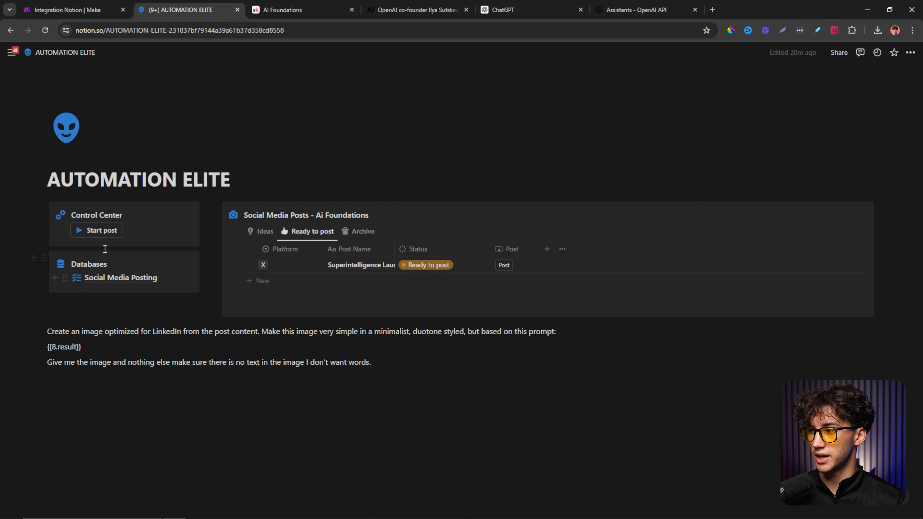
{"action": "left_click", "coordinate": [103, 279]}
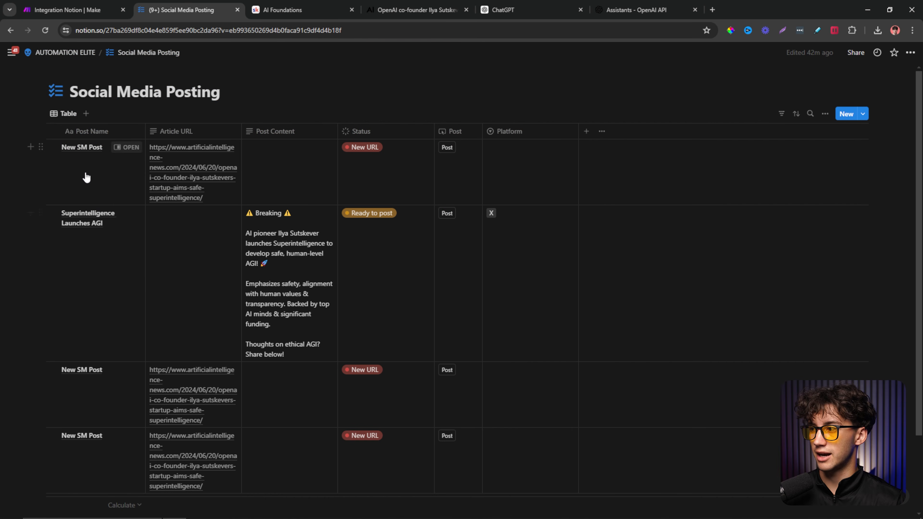
{"action": "scroll", "coordinate": [123, 189], "scroll_direction": "down", "scroll_amount": 3}
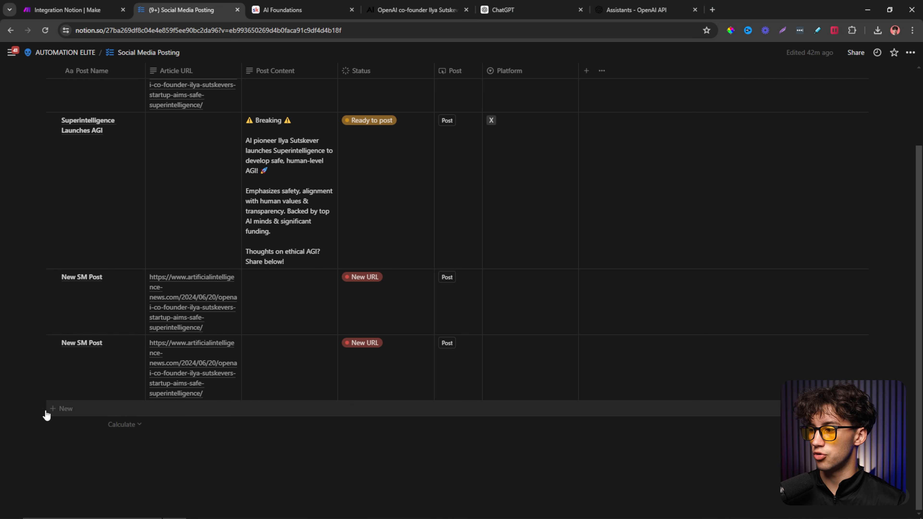
{"action": "scroll", "coordinate": [364, 443], "scroll_direction": "up", "scroll_amount": 3}
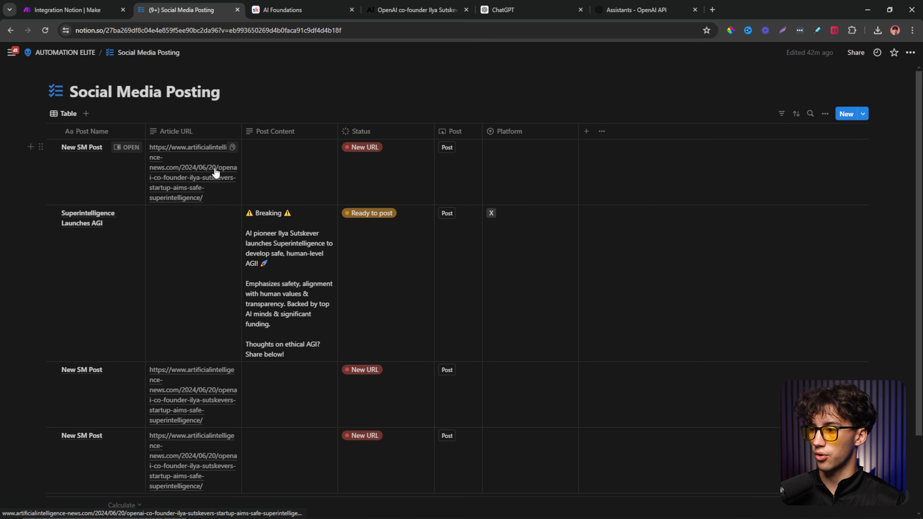
{"action": "left_click", "coordinate": [72, 53]}
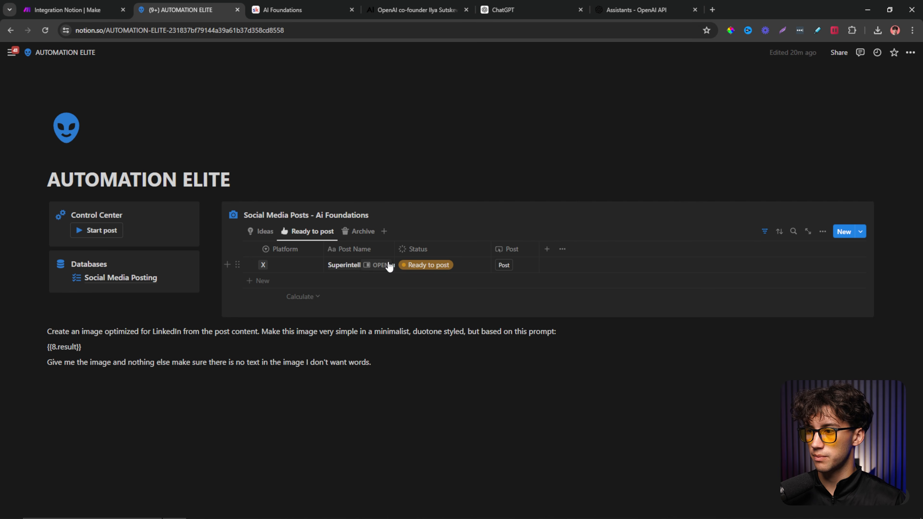
- Widen the Post Name column in the Ready to post view, open the X post and expand its hidden properties
{"action": "left_click_drag", "start_coordinate": [395, 249], "coordinate": [432, 249]}
{"action": "left_click", "coordinate": [391, 268]}
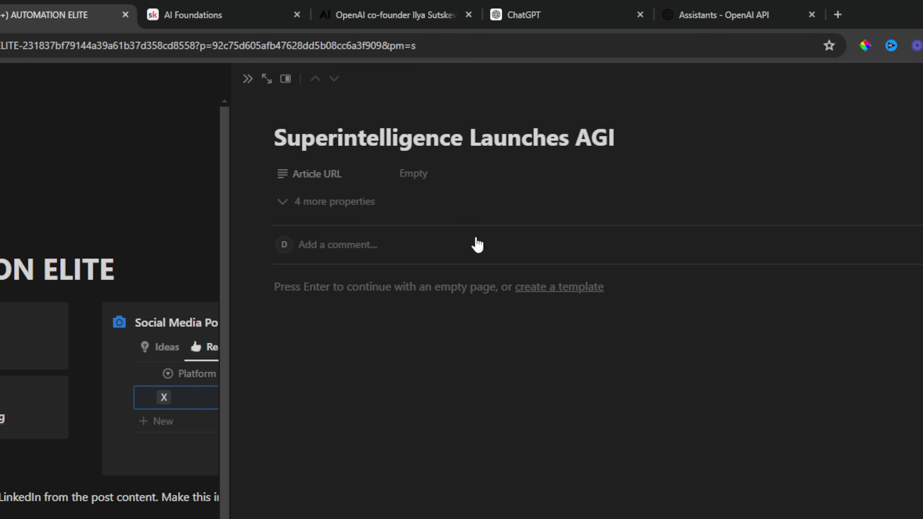
{"action": "left_click", "coordinate": [329, 203]}
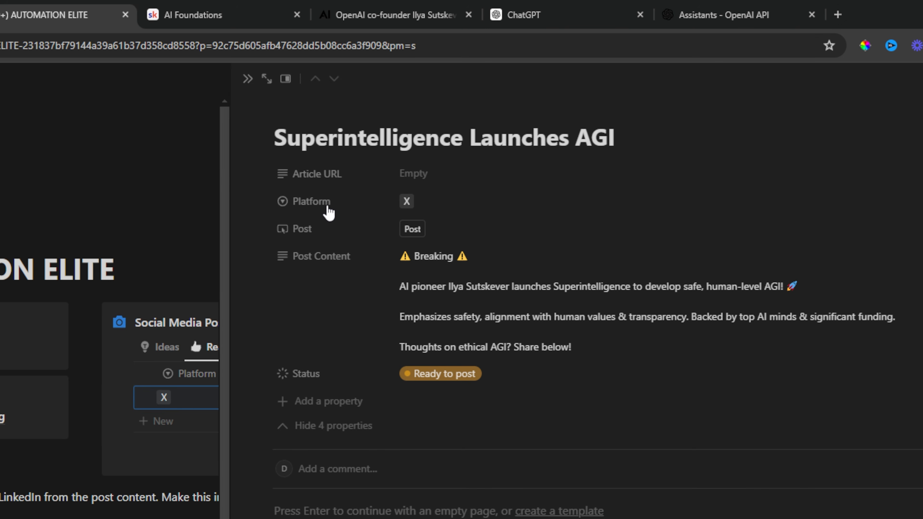
- Change the Post Content property's visibility so it stays shown on the page, and collapse the remaining hidden properties
{"action": "left_click", "coordinate": [334, 263]}
{"action": "mouse_move", "coordinate": [371, 338]}
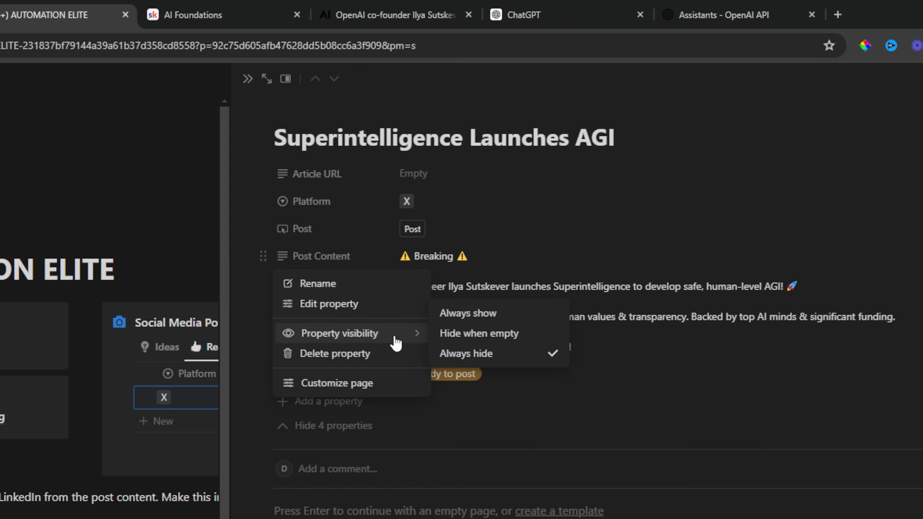
{"action": "left_click", "coordinate": [504, 344]}
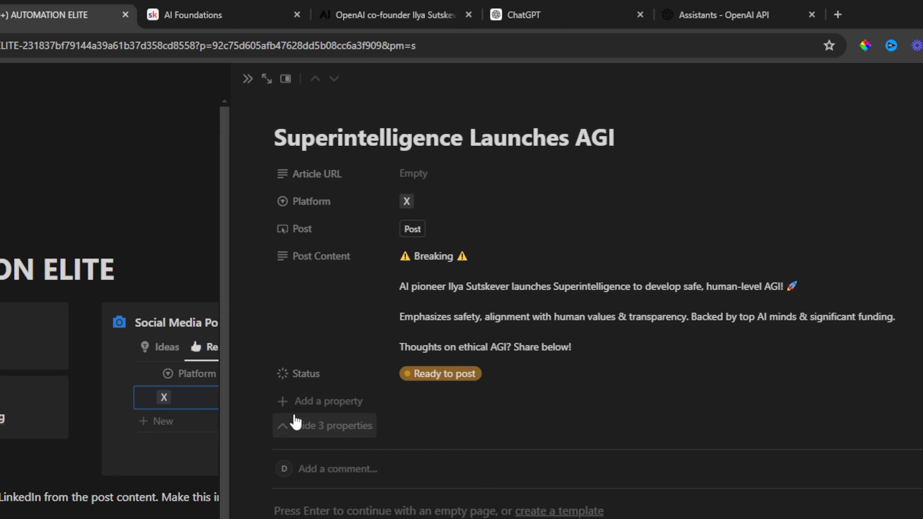
{"action": "left_click", "coordinate": [322, 428]}
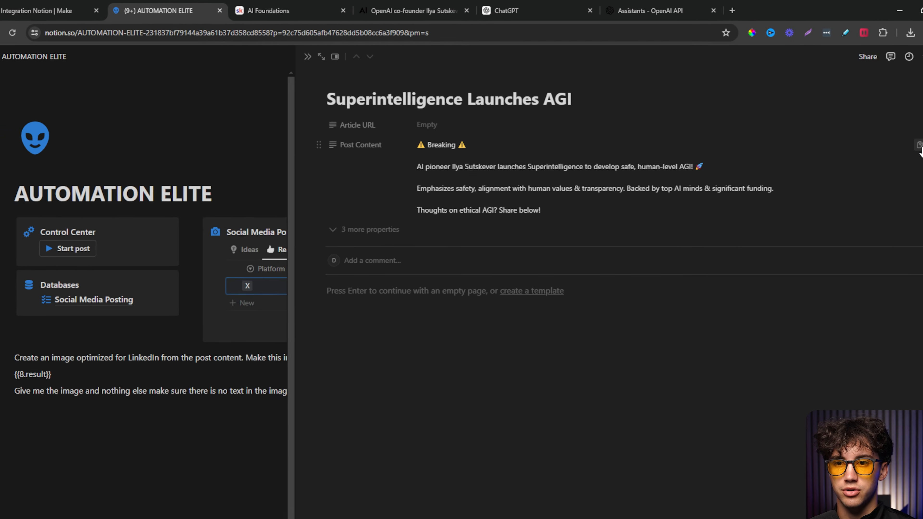
- Copy the X post's Post Content, close that post and open the Facebook post for review
{"action": "left_click", "coordinate": [886, 134]}
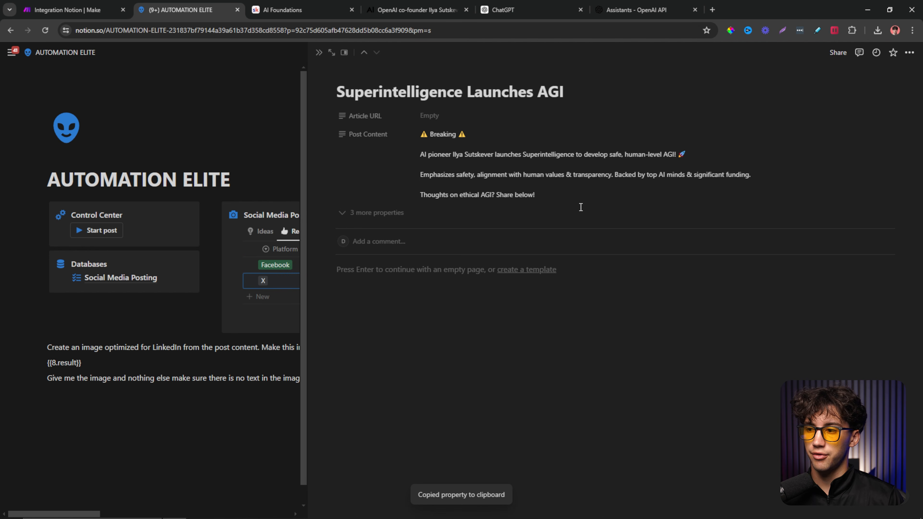
{"action": "left_click", "coordinate": [319, 52]}
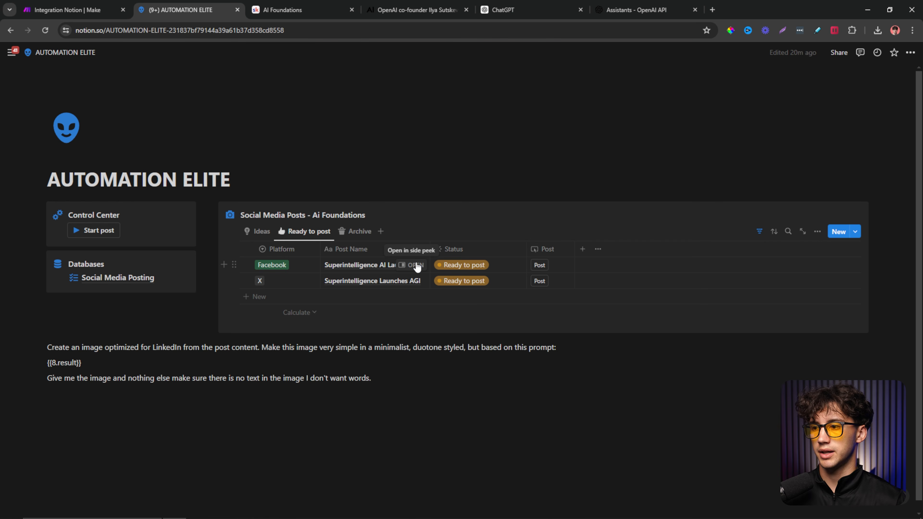
{"action": "left_click", "coordinate": [413, 265]}
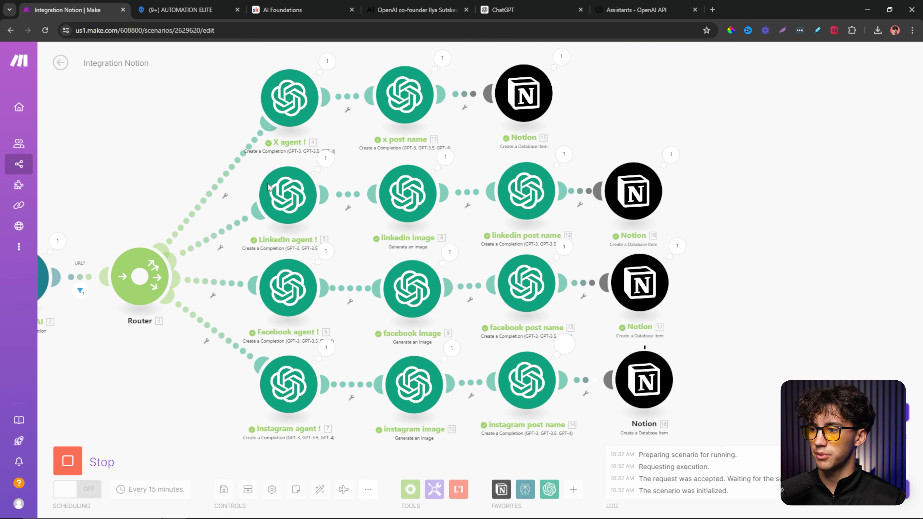
- Switch from Make to Notion, reload the AUTOMATION ELITE page and slightly widen the Post Name column
{"action": "left_click", "coordinate": [160, 5]}
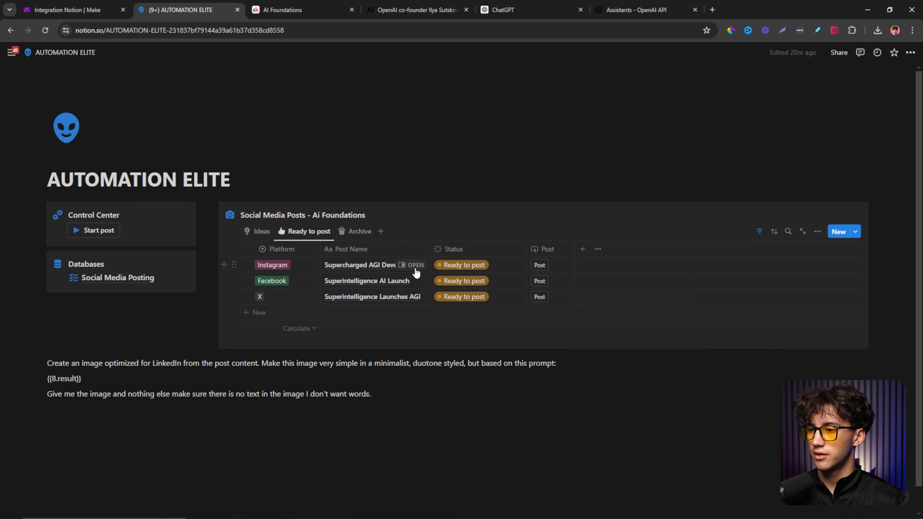
{"action": "left_click", "coordinate": [42, 29]}
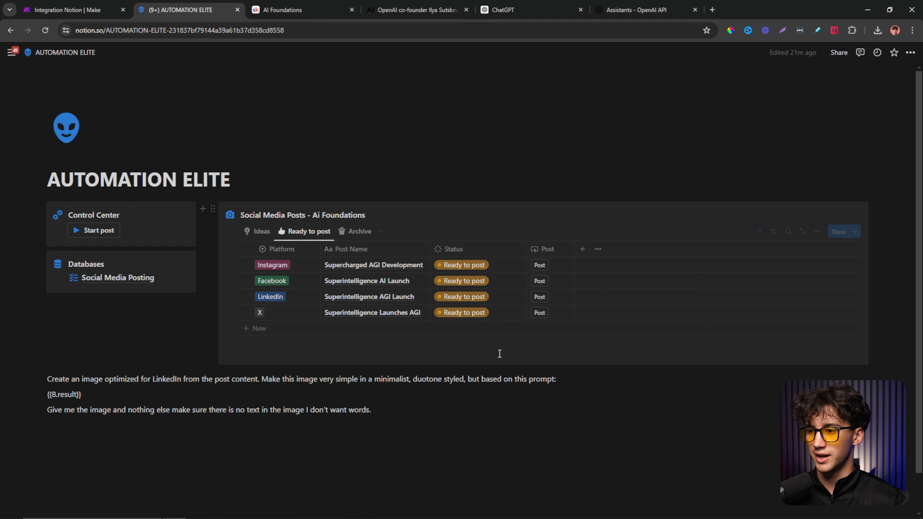
{"action": "left_click_drag", "start_coordinate": [431, 253], "coordinate": [434, 253]}
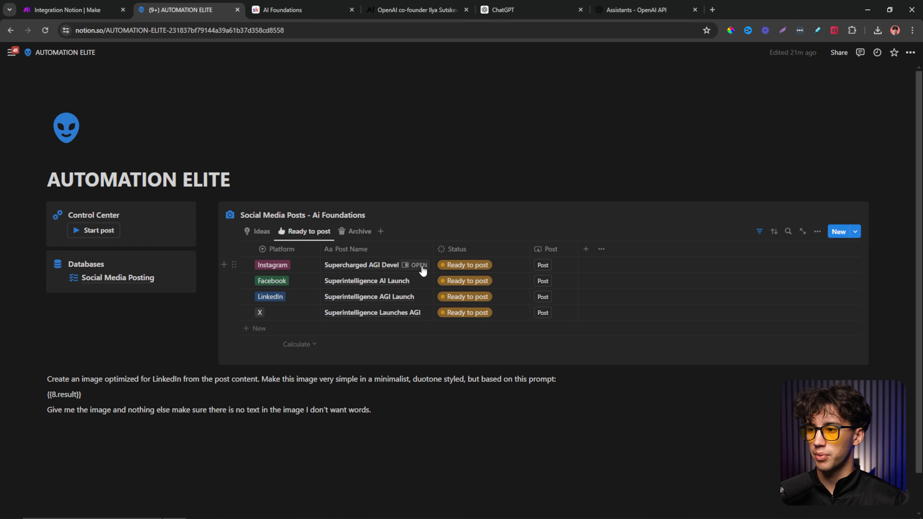
- Open the Facebook post, delete the emojis from the first paragraph of its Post Content and close the post
{"action": "left_click", "coordinate": [417, 281]}
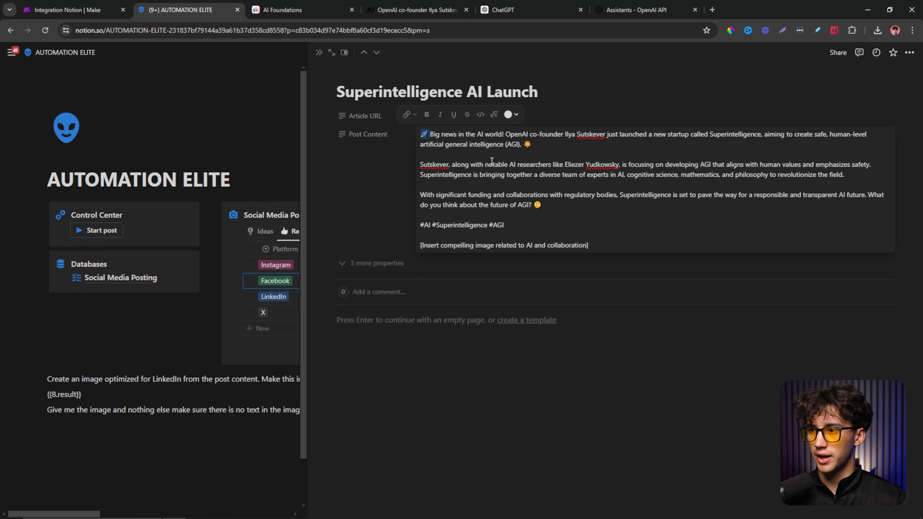
{"action": "key", "text": "BackSpace"}
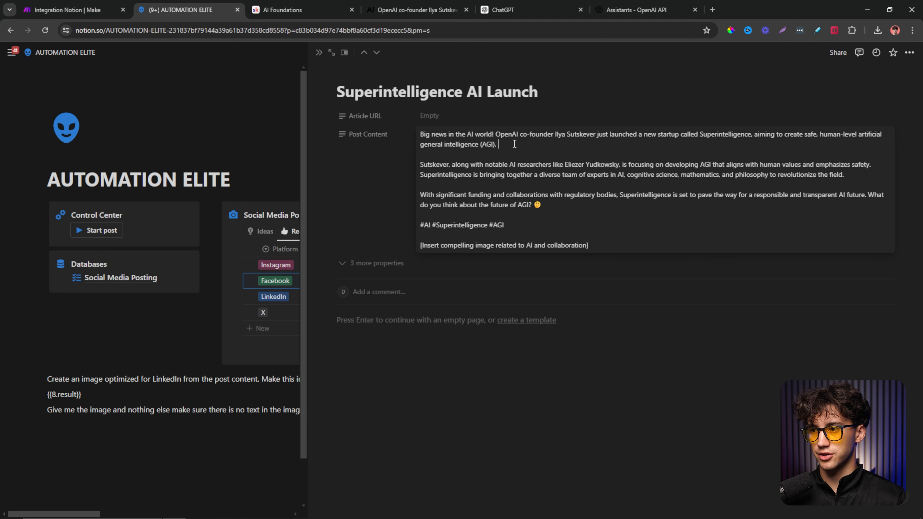
{"action": "left_click", "coordinate": [699, 380]}
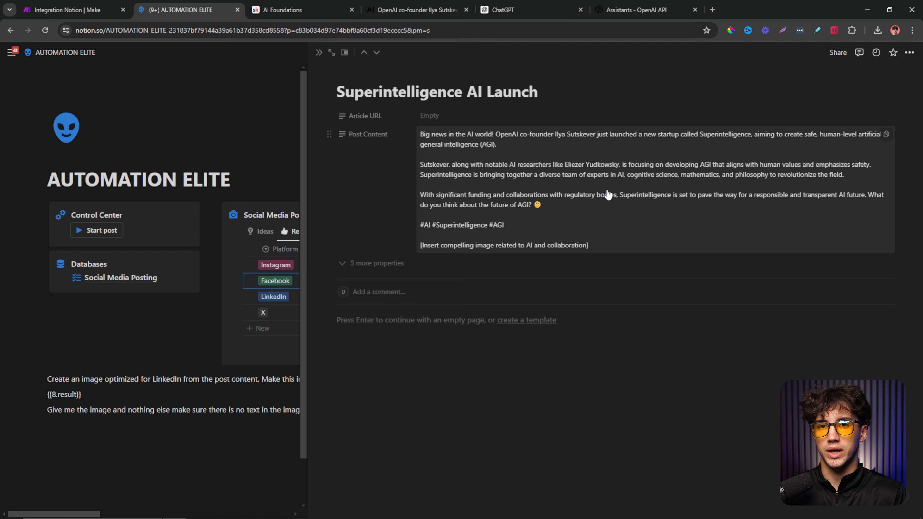
{"action": "left_click", "coordinate": [319, 52]}
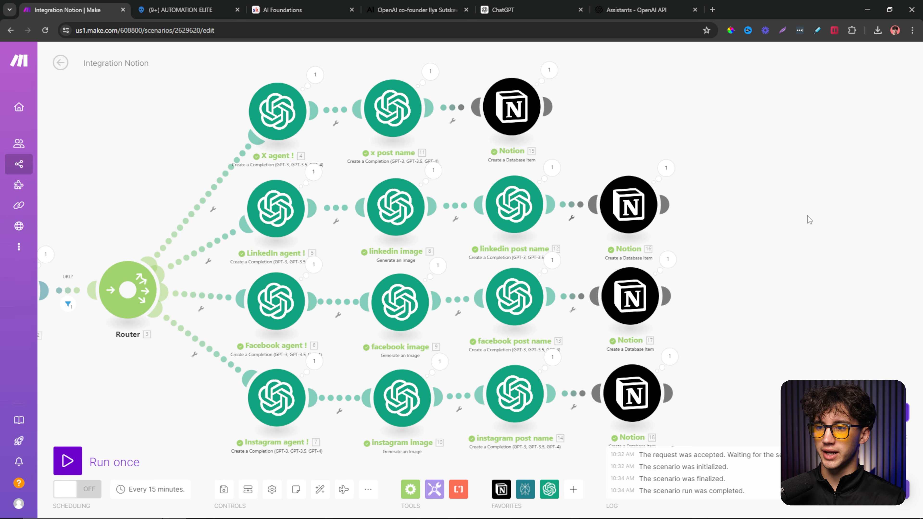
- Review the completed scenario run in Make and return to the Ready to post view in Notion
{"action": "scroll", "coordinate": [768, 291], "scroll_direction": "right", "scroll_amount": 2}
{"action": "scroll", "coordinate": [767, 290], "scroll_direction": "down", "scroll_amount": 2}
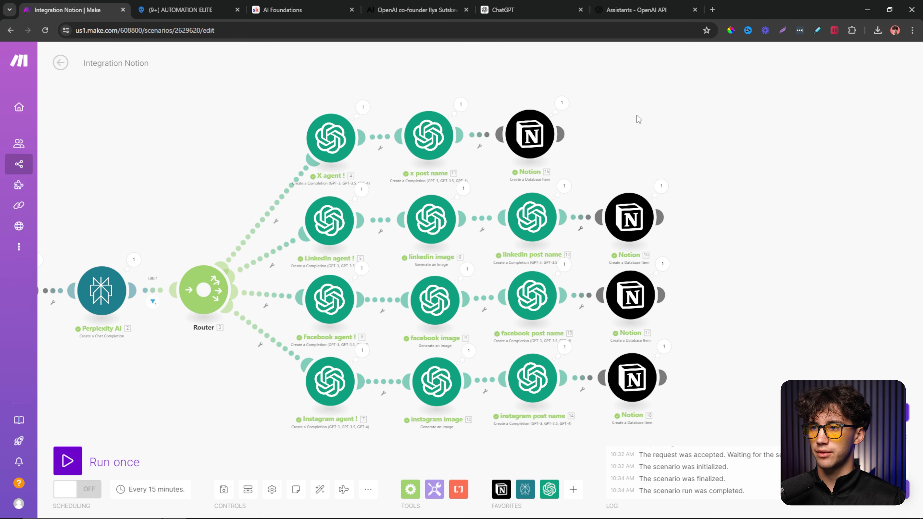
{"action": "left_click", "coordinate": [182, 9]}
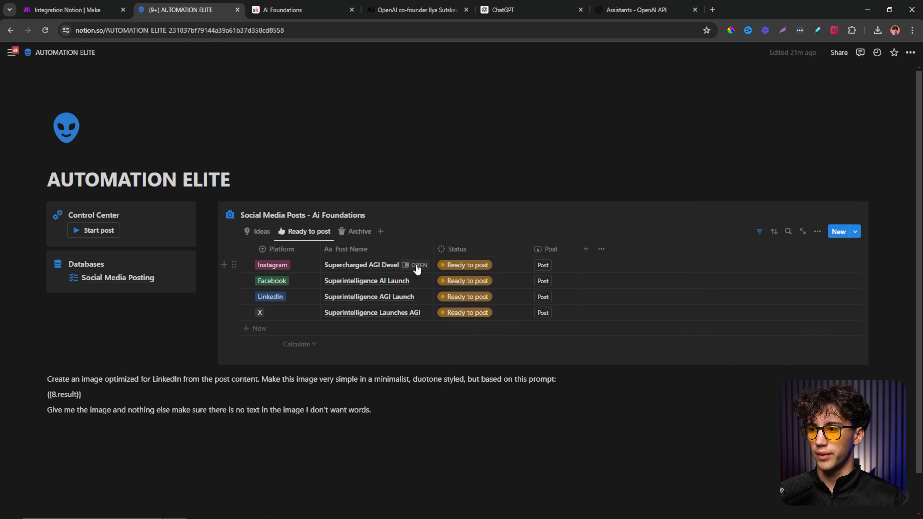
- Open the Instagram post in Notion to review its content, close it and switch to the Make scenario
{"action": "left_click", "coordinate": [422, 265]}
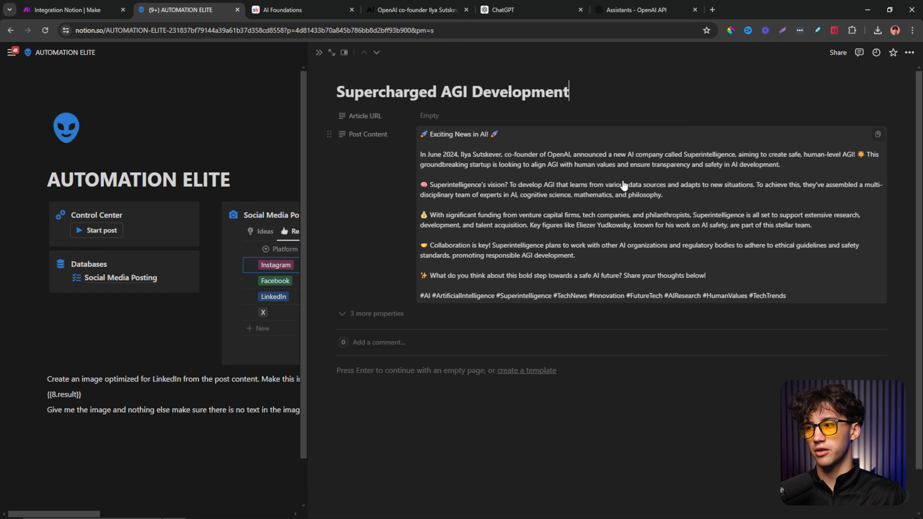
{"action": "left_click", "coordinate": [319, 52]}
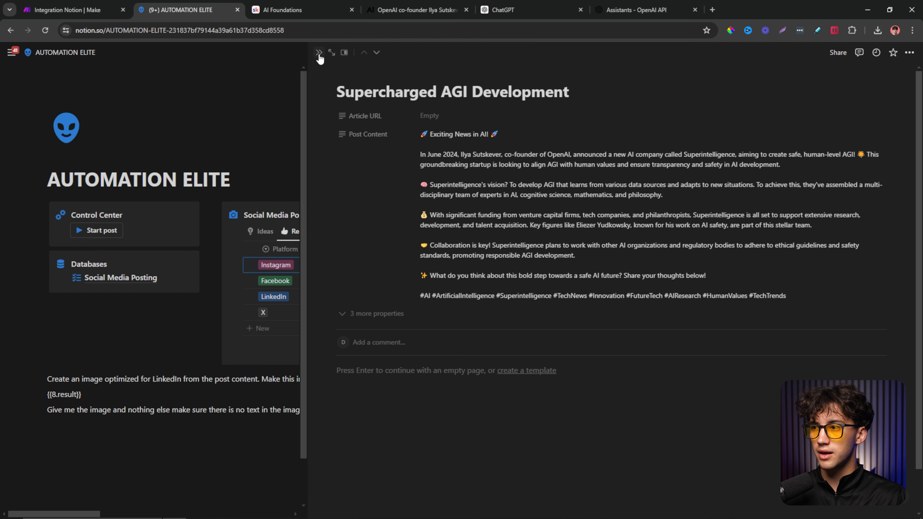
{"action": "left_click", "coordinate": [82, 11]}
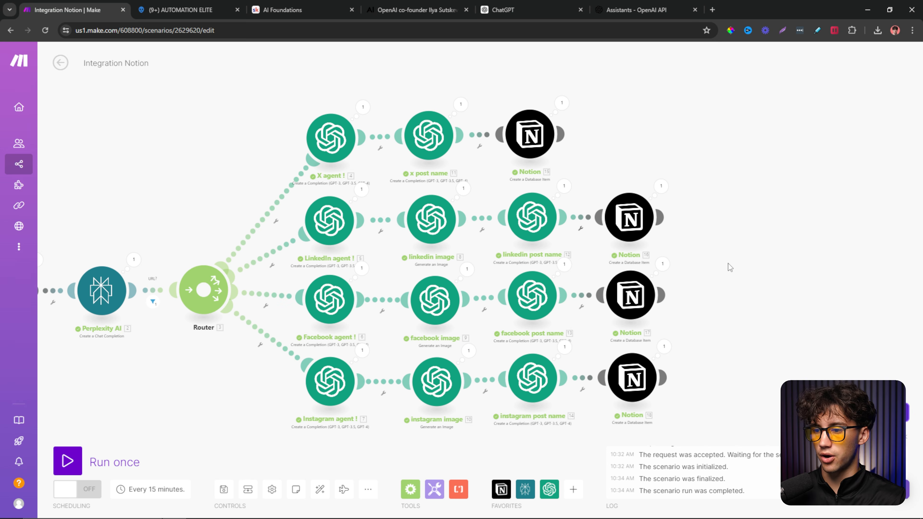
- Add a Notion Append a Page Content module after the X branch's Create a Database Item module and open its settings
{"action": "left_click", "coordinate": [573, 490]}
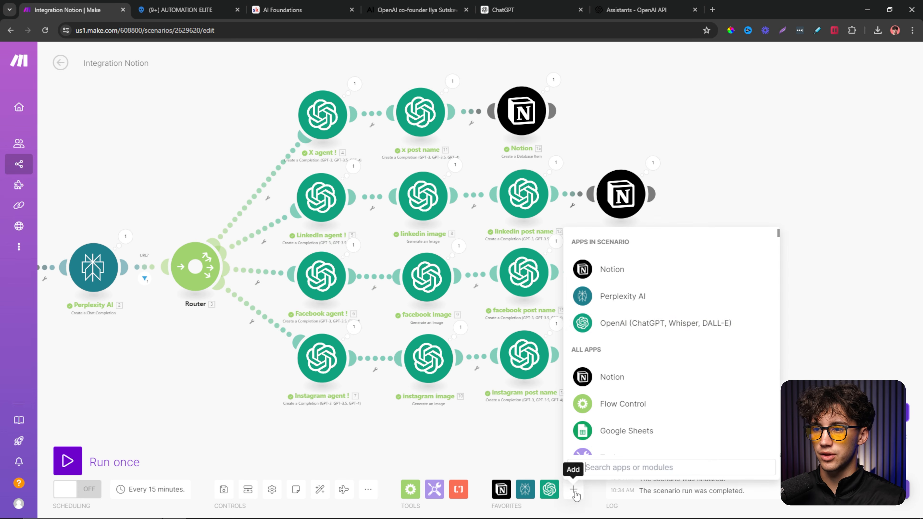
{"action": "left_click", "coordinate": [609, 275]}
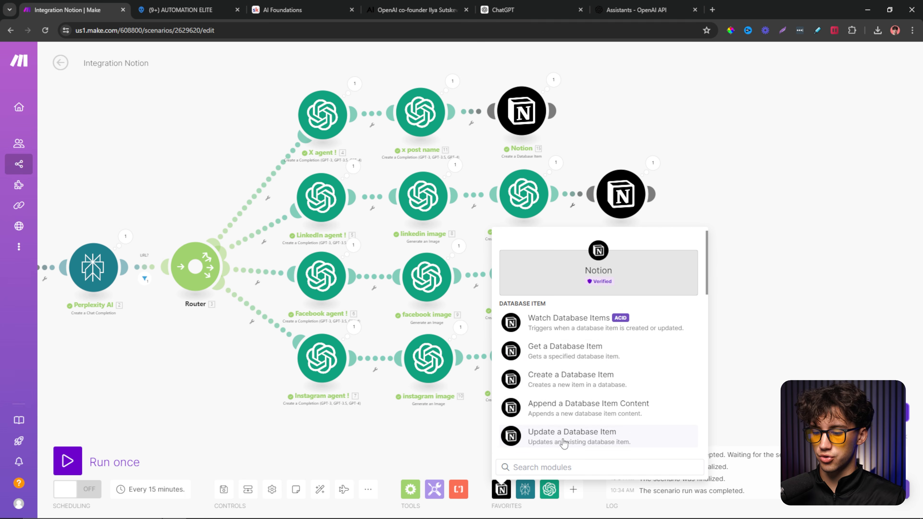
{"action": "type", "text": "append"}
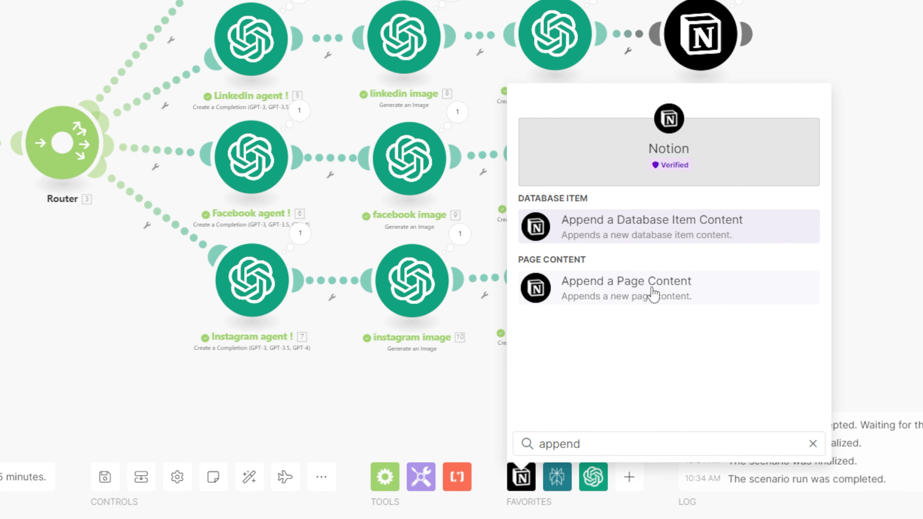
{"action": "left_click", "coordinate": [653, 293]}
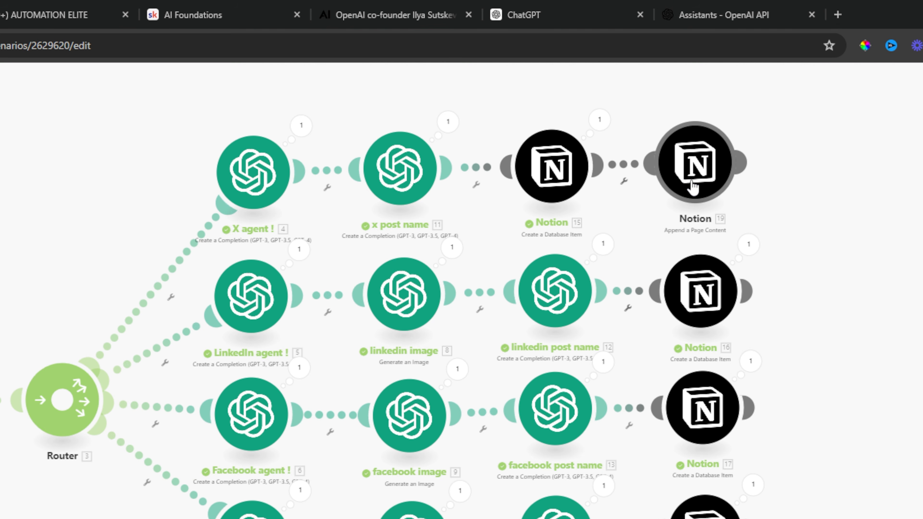
{"action": "left_click", "coordinate": [693, 187]}
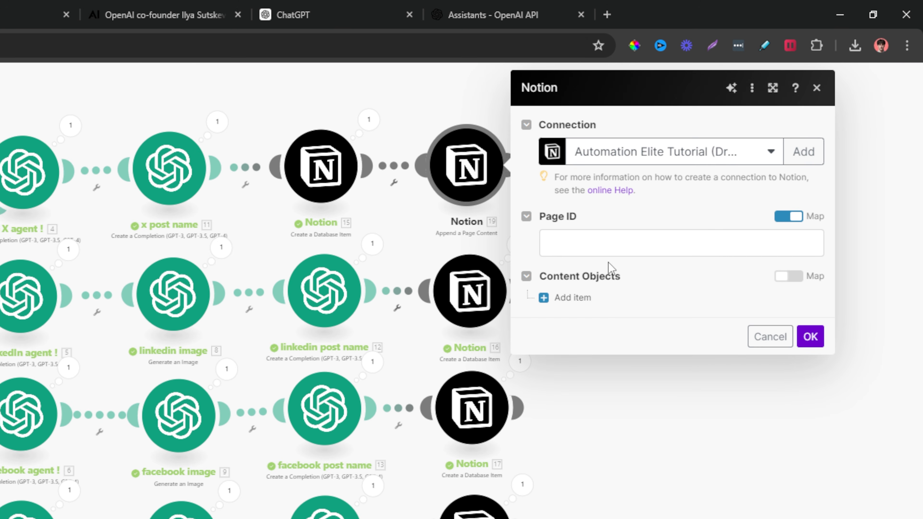
- Map the Append a Page Content module's Page ID to the X branch's Database Item ID and add one content object
{"action": "left_click", "coordinate": [329, 154]}
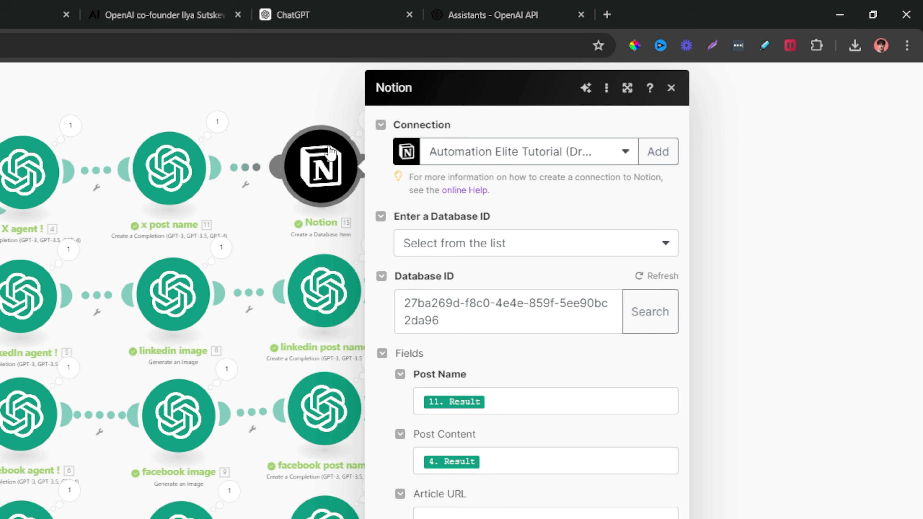
{"action": "left_click", "coordinate": [765, 173]}
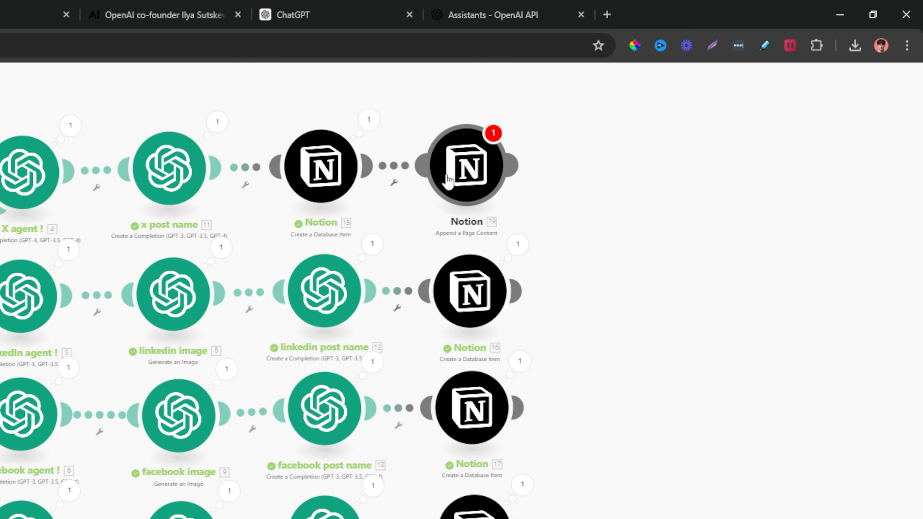
{"action": "left_click", "coordinate": [474, 176]}
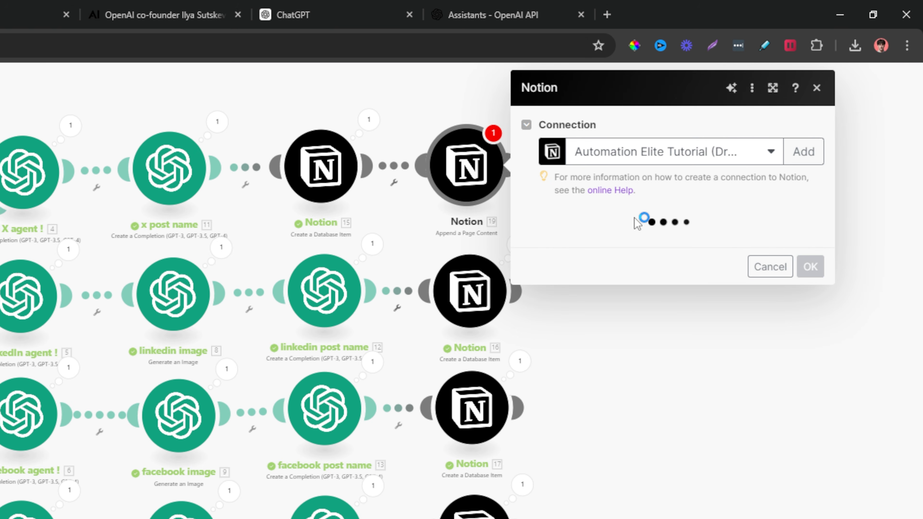
{"action": "left_click", "coordinate": [573, 241]}
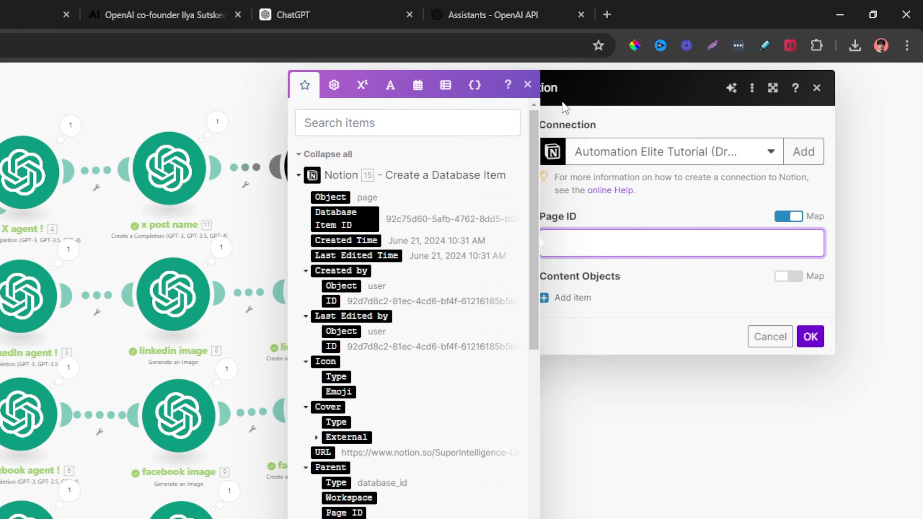
{"action": "left_click", "coordinate": [223, 100]}
{"action": "left_click_drag", "start_coordinate": [460, 101], "coordinate": [195, 127]}
{"action": "left_click", "coordinate": [208, 200]}
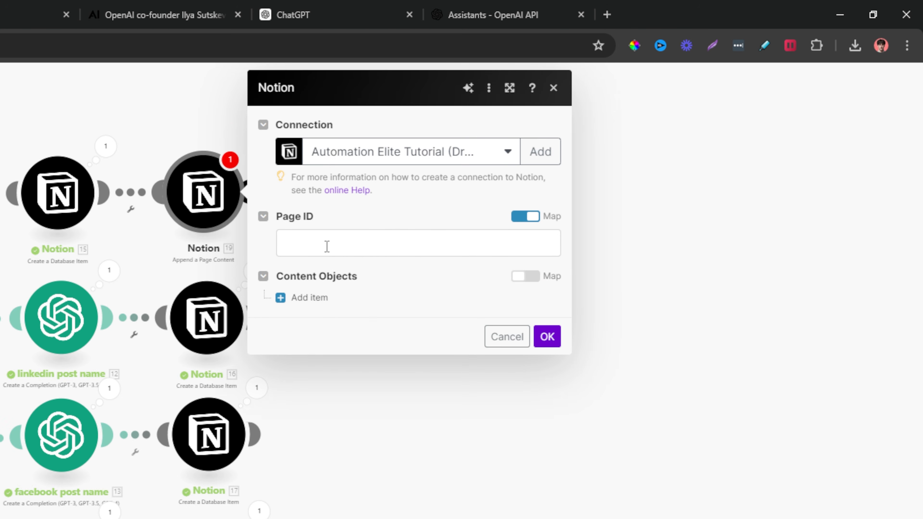
{"action": "left_click", "coordinate": [318, 245]}
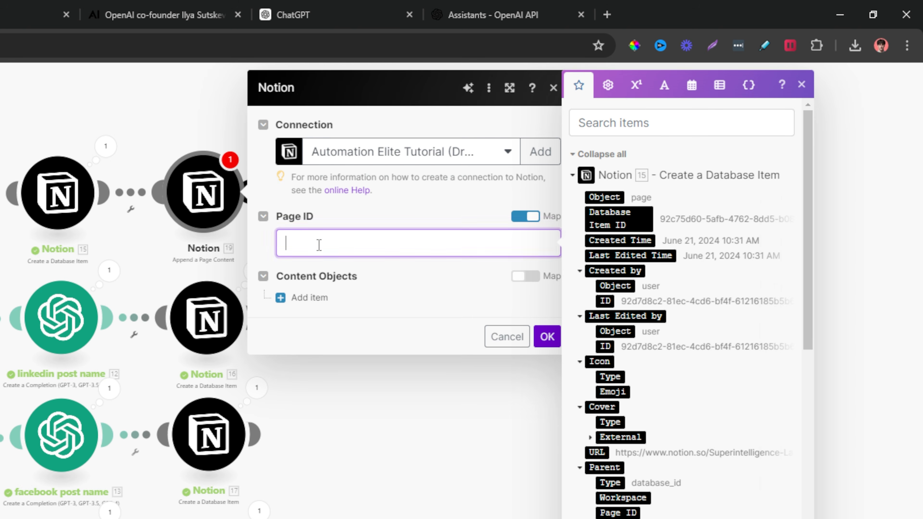
{"action": "left_click", "coordinate": [625, 221]}
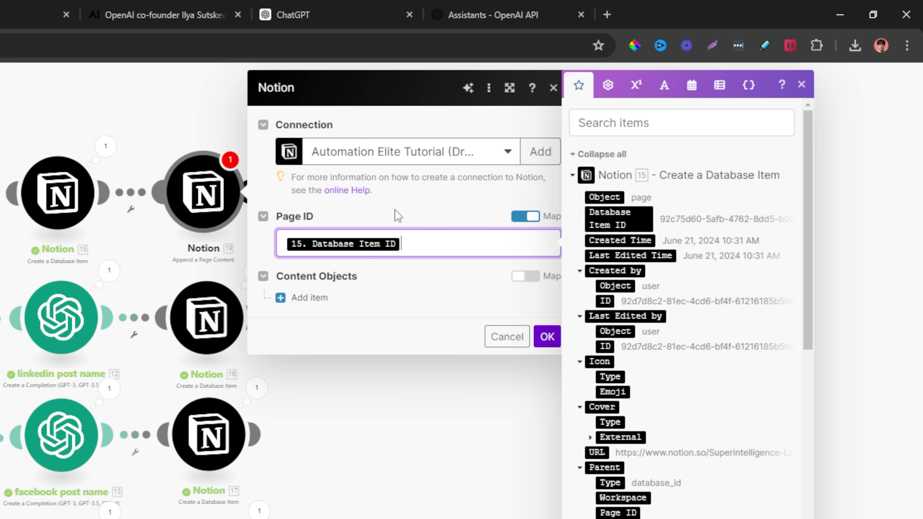
{"action": "left_click", "coordinate": [418, 213]}
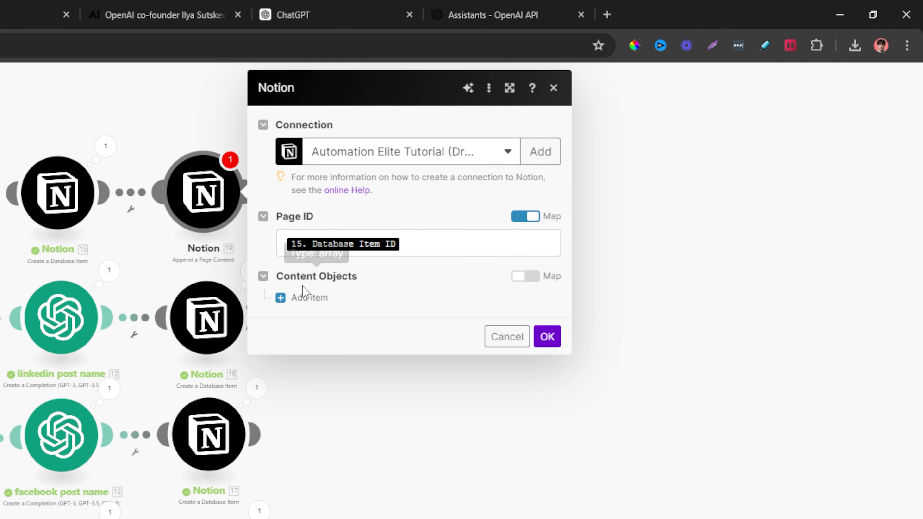
{"action": "left_click", "coordinate": [289, 307]}
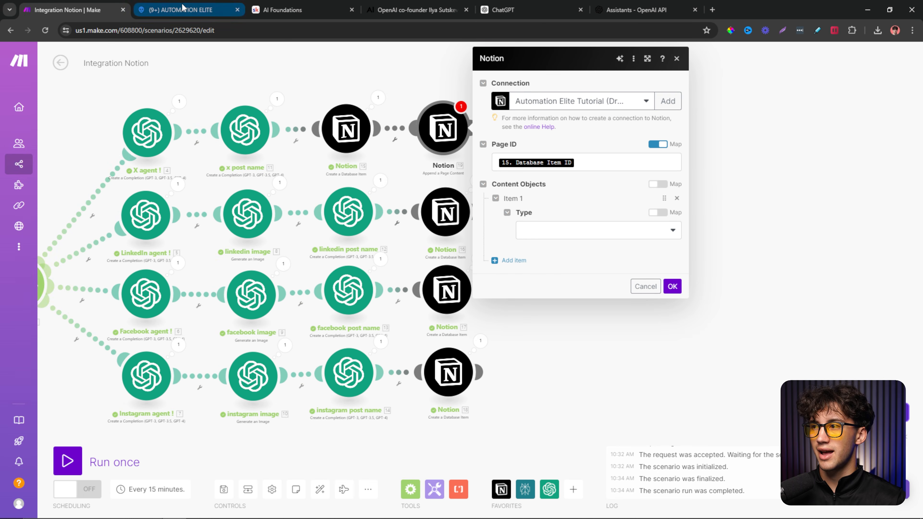
- Switch to Notion, open the Instagram post and add a Heading 1 block reading "Post Name" to its page body
{"action": "left_click", "coordinate": [182, 10]}
{"action": "left_click", "coordinate": [425, 264]}
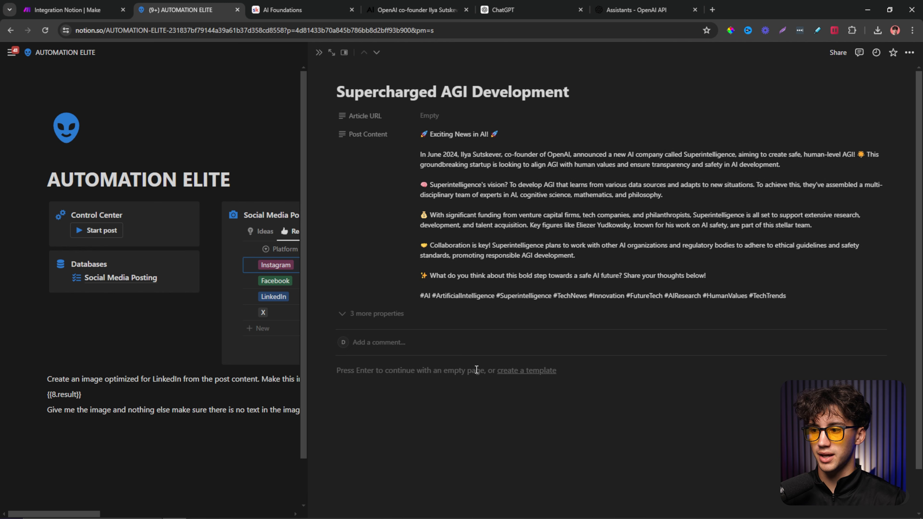
{"action": "type", "text": "/"}
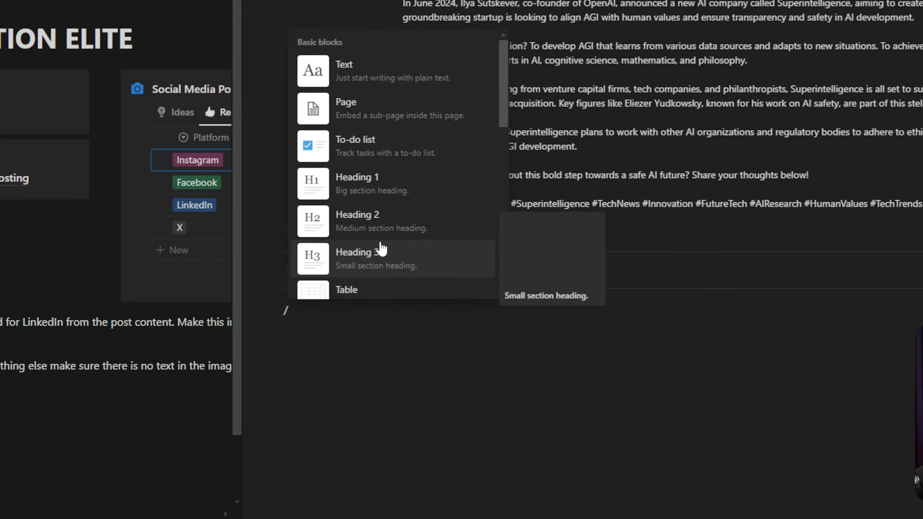
{"action": "scroll", "coordinate": [400, 182], "scroll_direction": "down", "scroll_amount": 5}
{"action": "scroll", "coordinate": [418, 218], "scroll_direction": "up", "scroll_amount": 5}
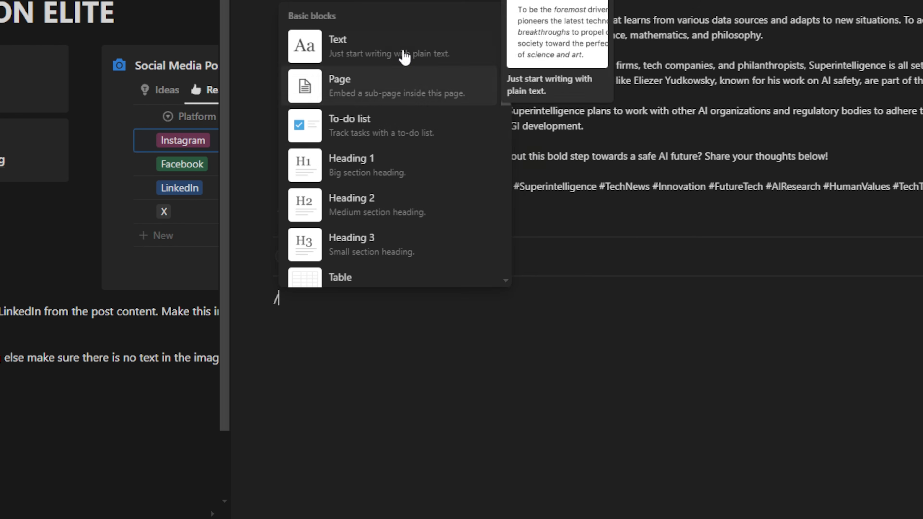
{"action": "left_click", "coordinate": [382, 187]}
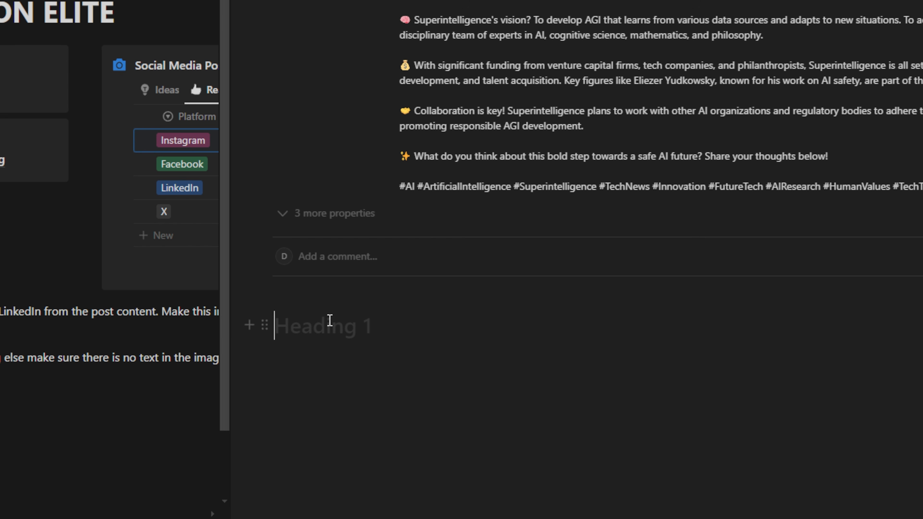
{"action": "type", "text": "Post Name"}
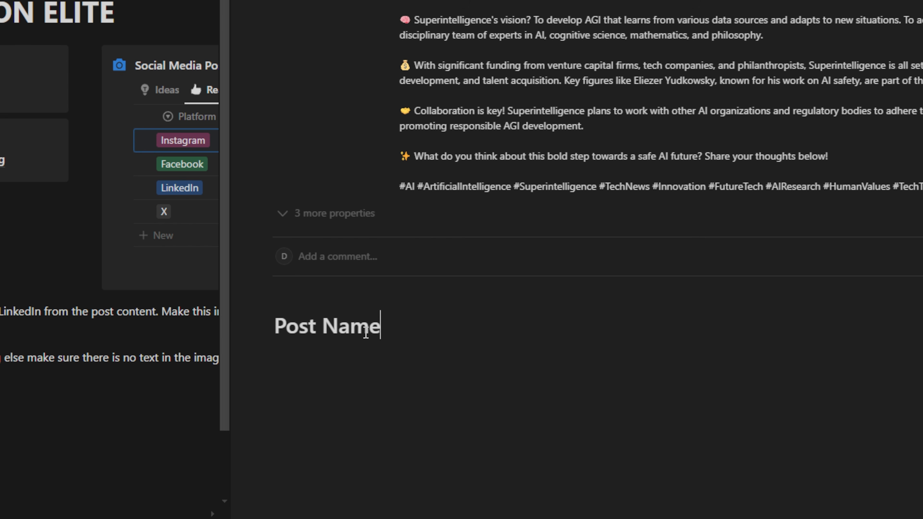
{"action": "key", "text": "Return"}
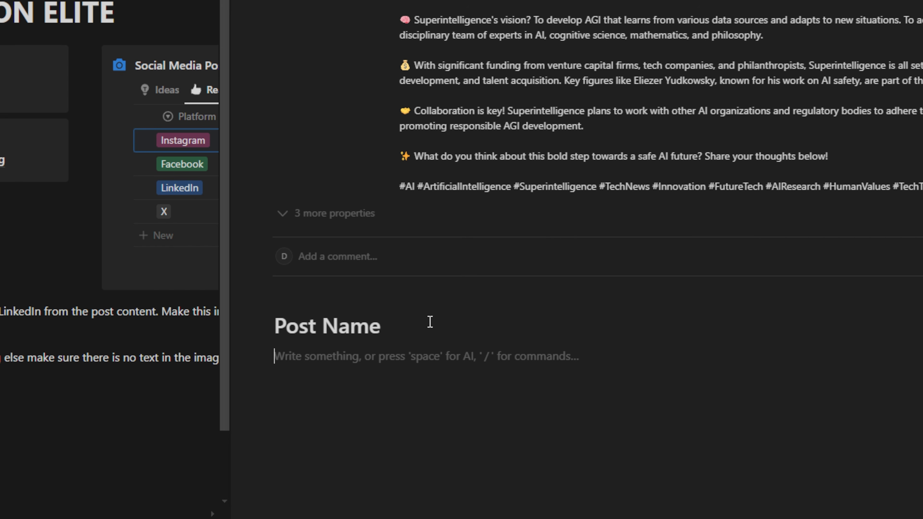
- Add a text block reading "post content" below the Post Name heading
{"action": "type", "text": "/"}
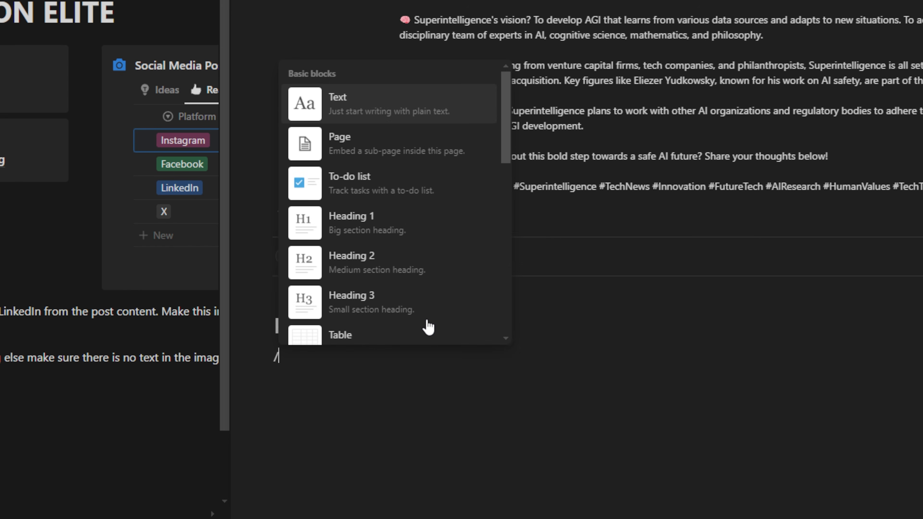
{"action": "left_click", "coordinate": [378, 113]}
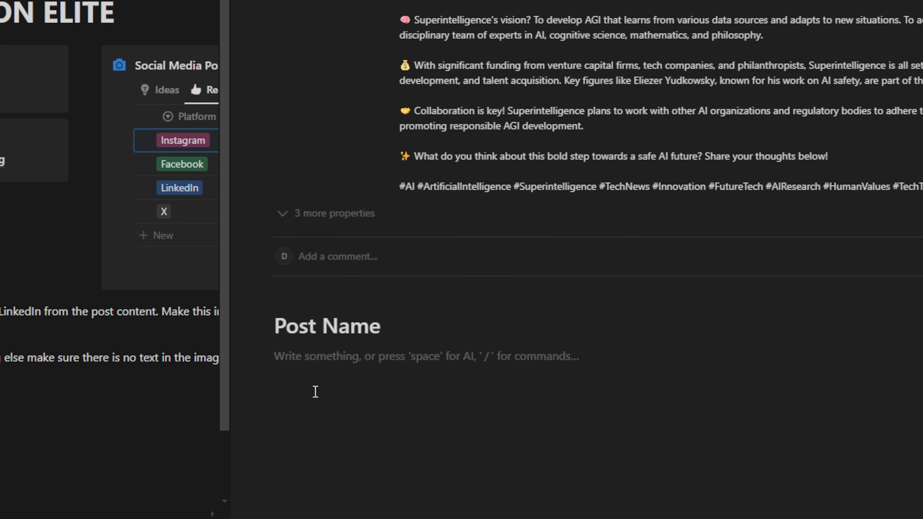
{"action": "type", "text": "post content"}
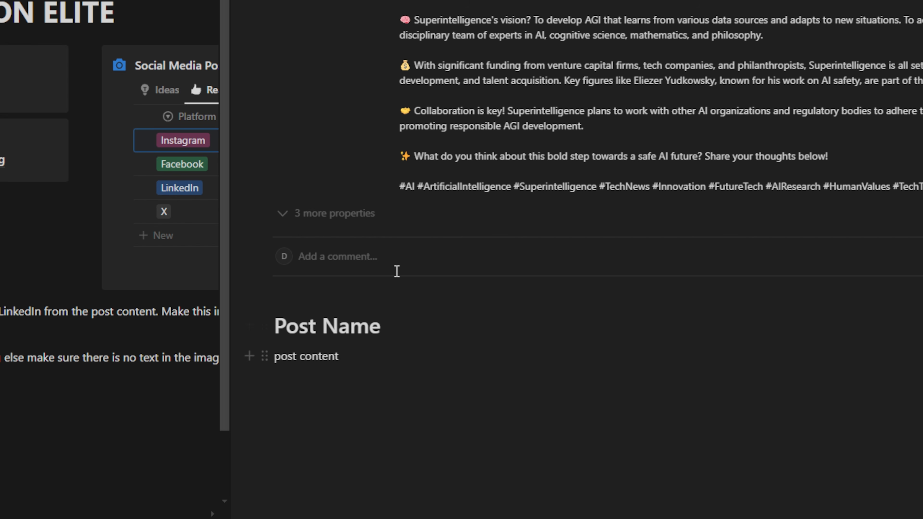
- Colour the Post Name heading red and make the post content line bold and italic
{"action": "left_click_drag", "start_coordinate": [282, 328], "coordinate": [439, 338]}
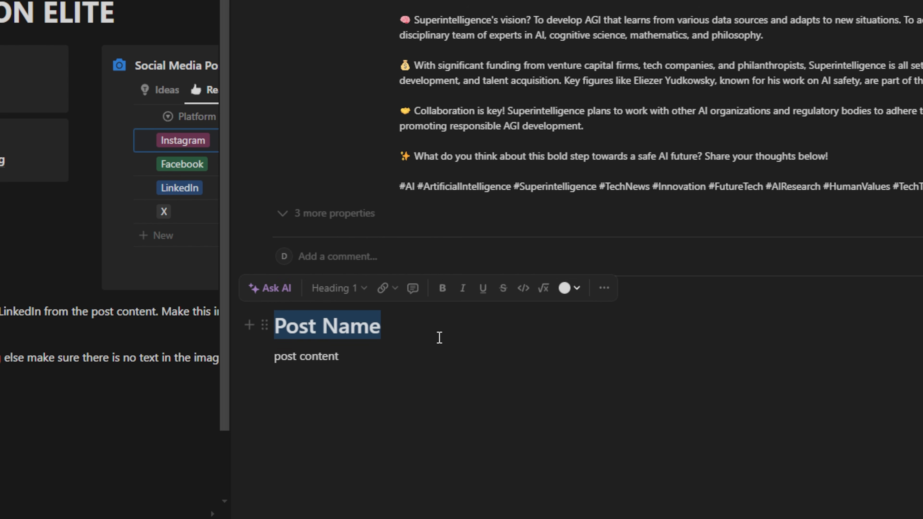
{"action": "left_click", "coordinate": [567, 298]}
{"action": "left_click", "coordinate": [596, 289]}
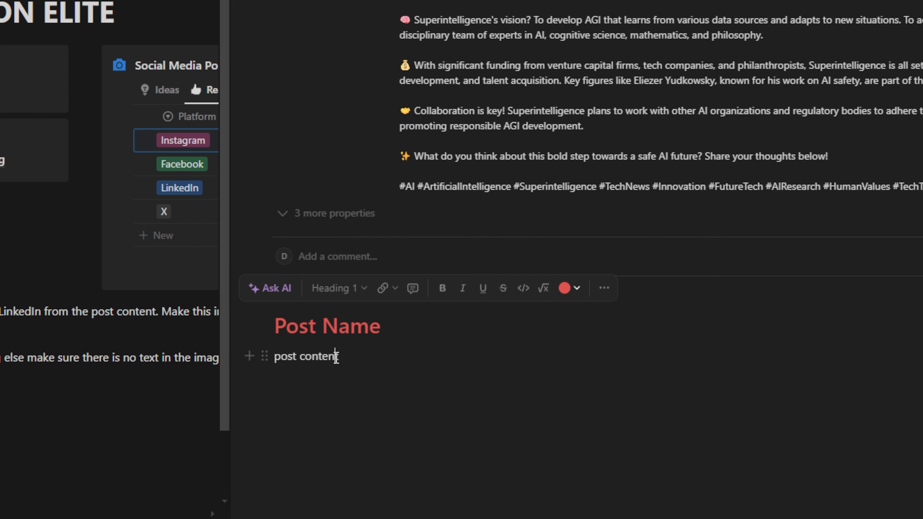
{"action": "left_click_drag", "start_coordinate": [338, 356], "coordinate": [276, 362]}
{"action": "left_click", "coordinate": [414, 325]}
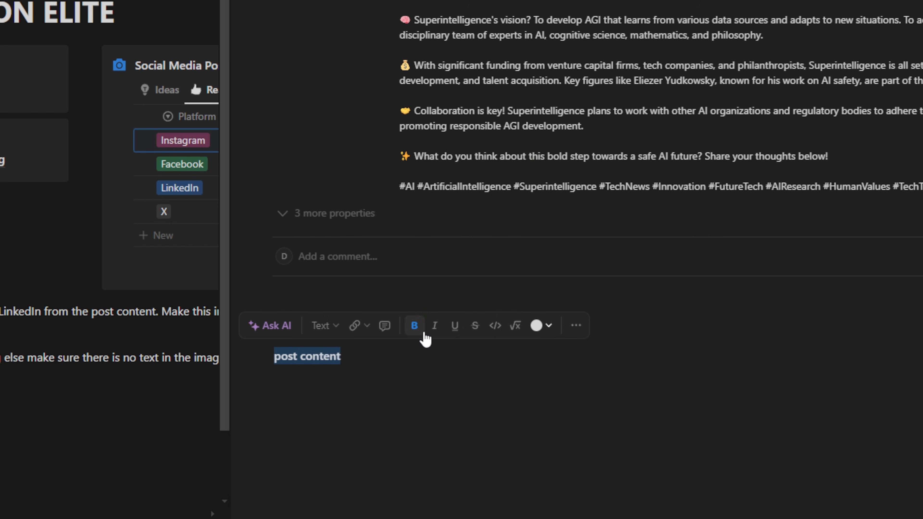
{"action": "left_click", "coordinate": [435, 325]}
{"action": "left_click", "coordinate": [340, 361]}
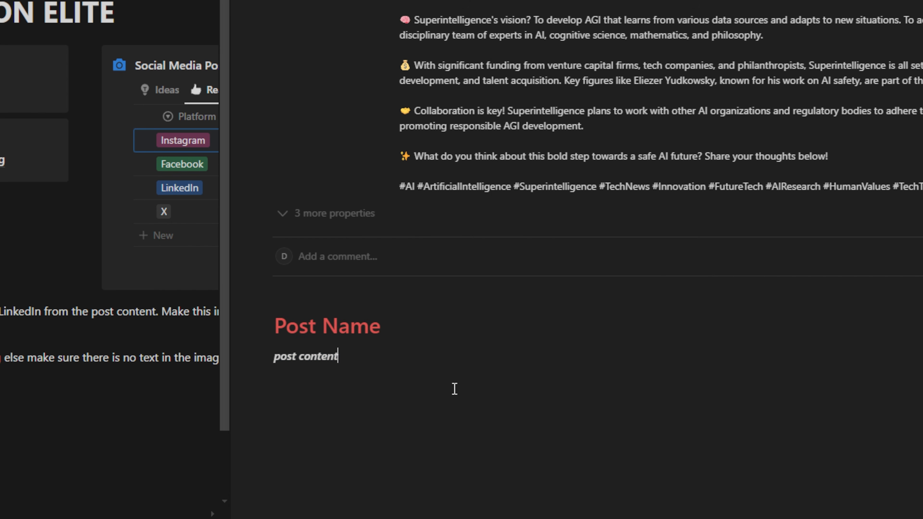
- Undo the colour, bold and italic formatting on the heading and the post content line
{"action": "key", "text": "ctrl+z"}
{"action": "key", "text": "ctrl+z"}
{"action": "key", "text": "ctrl+z"}
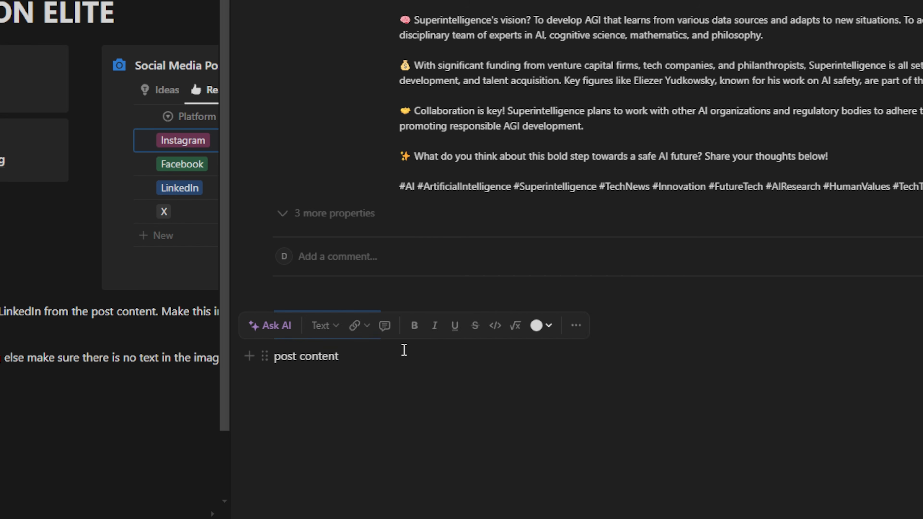
{"action": "left_click", "coordinate": [367, 360]}
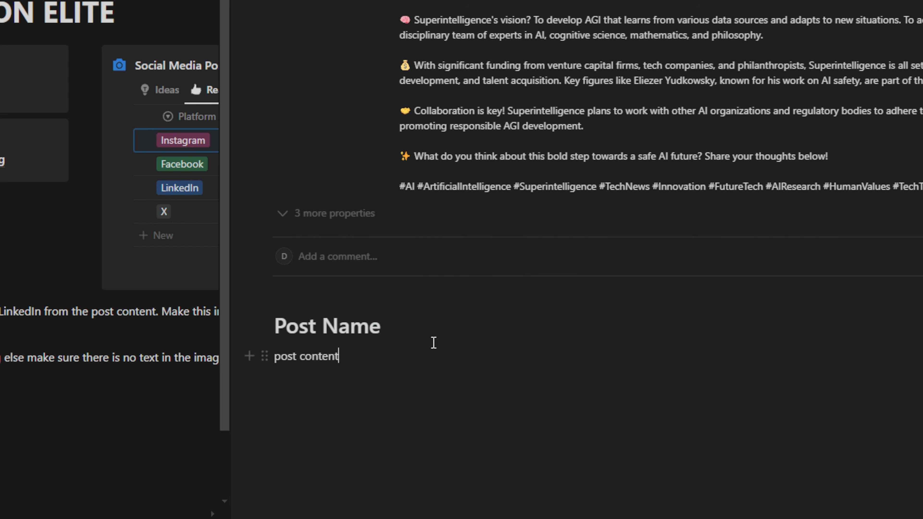
{"action": "left_click", "coordinate": [429, 317]}
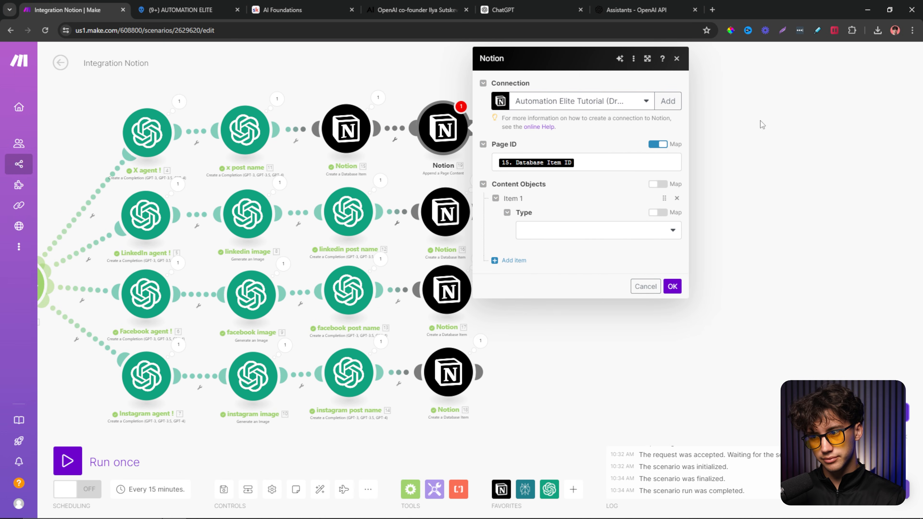
- In Make, set the type of the Append a Page Content module's first content object to Heading 3
{"action": "left_click", "coordinate": [594, 230]}
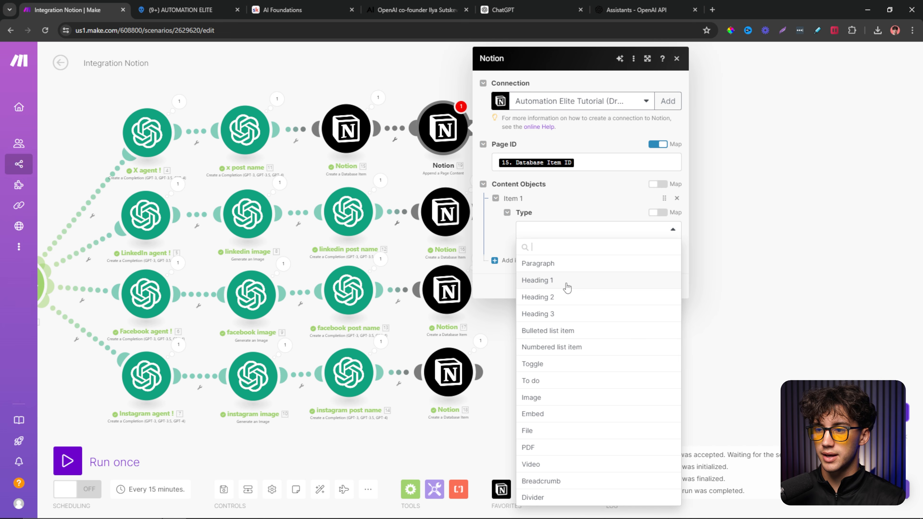
{"action": "left_click", "coordinate": [556, 313]}
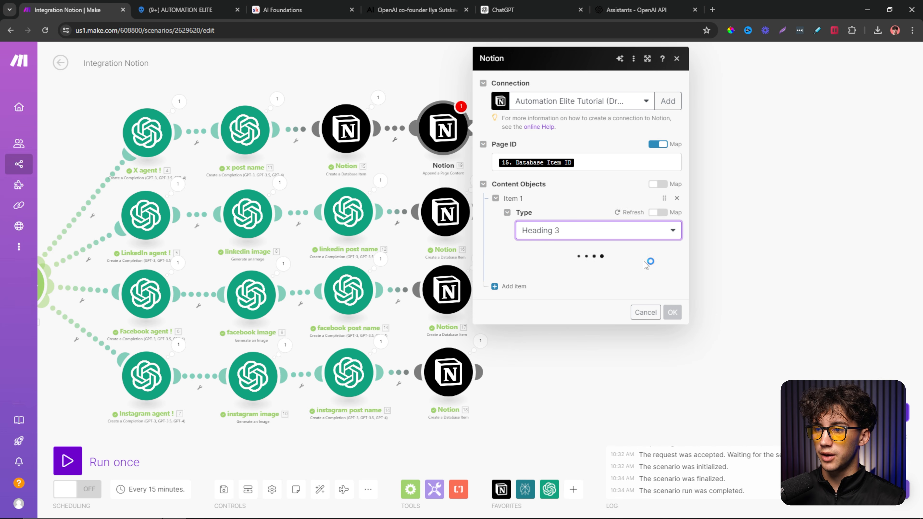
- Add a text item to the Heading 3 object and map its content to the Result of x post name
{"action": "left_click", "coordinate": [550, 283]}
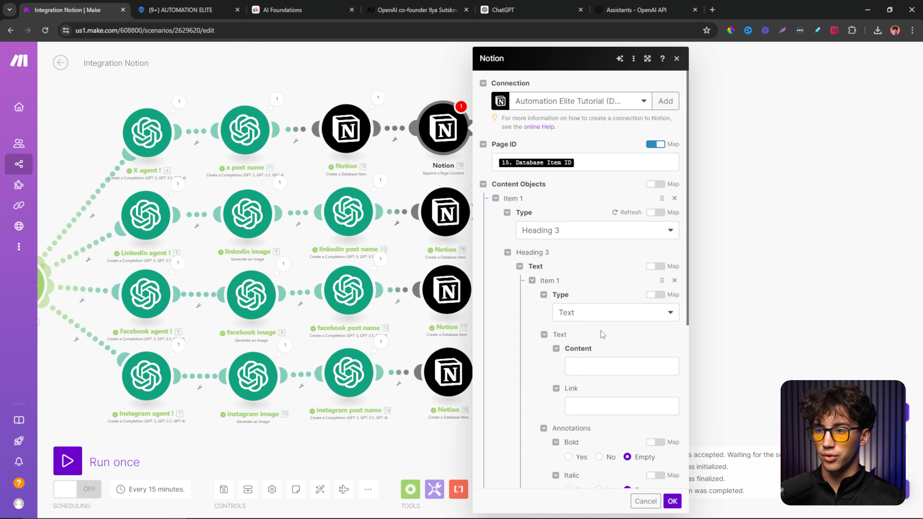
{"action": "scroll", "coordinate": [600, 331], "scroll_direction": "down", "scroll_amount": 2}
{"action": "left_click", "coordinate": [614, 315]}
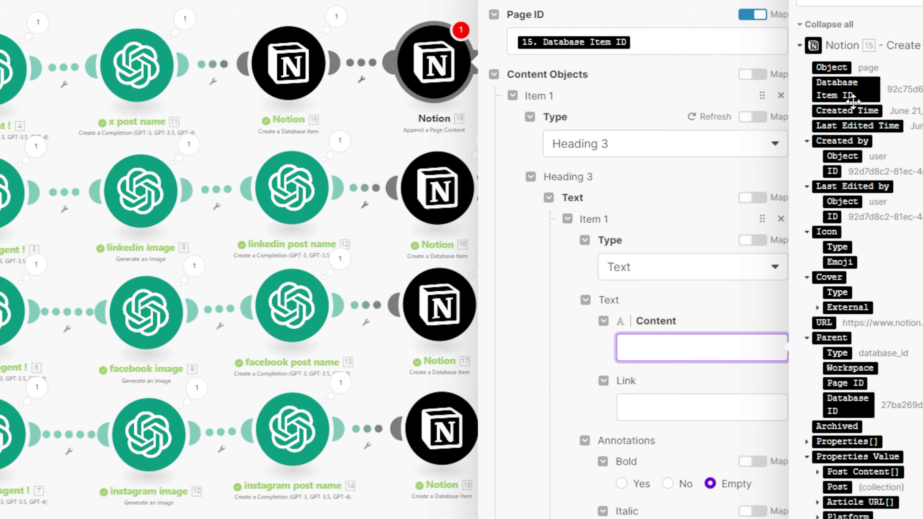
{"action": "left_click", "coordinate": [800, 45]}
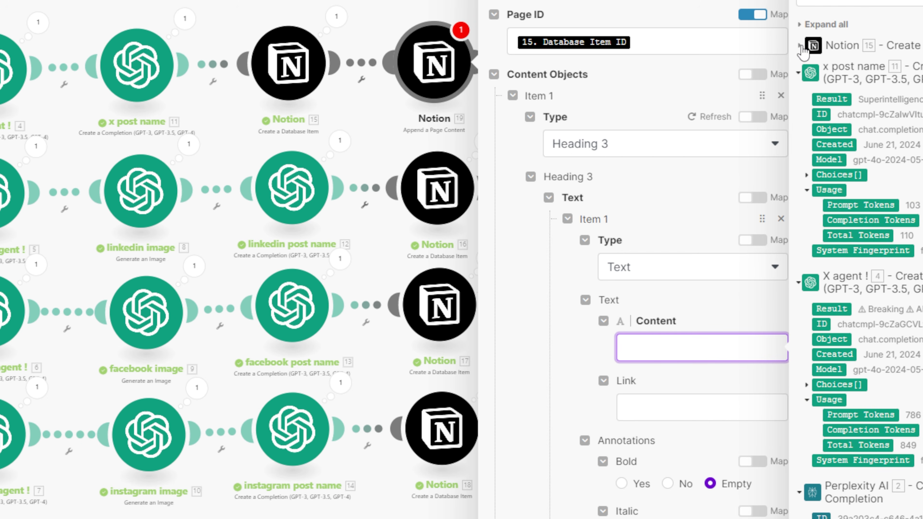
{"action": "left_click", "coordinate": [838, 100]}
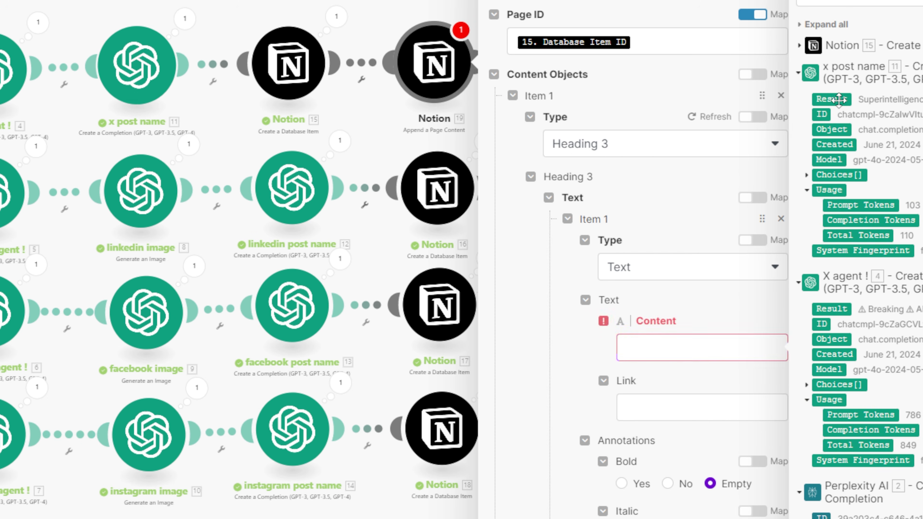
{"action": "left_click_drag", "start_coordinate": [838, 100], "coordinate": [691, 347]}
- Add a second content object and set its type to Paragraph
{"action": "scroll", "coordinate": [557, 337], "scroll_direction": "down", "scroll_amount": 6}
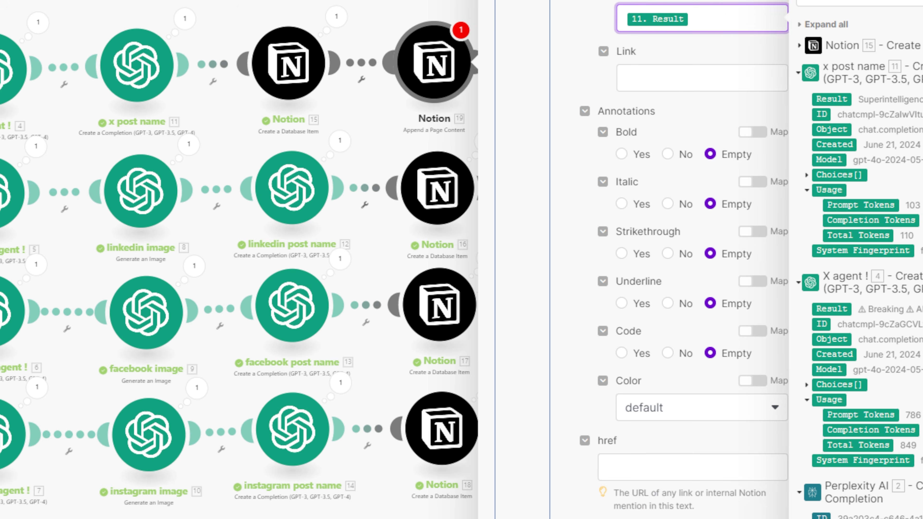
{"action": "left_click", "coordinate": [366, 454]}
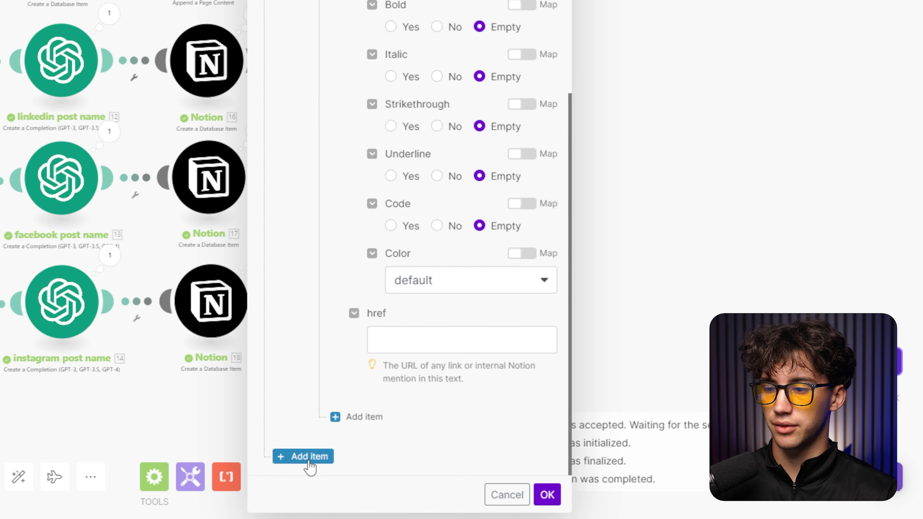
{"action": "left_click", "coordinate": [307, 467]}
{"action": "scroll", "coordinate": [461, 400], "scroll_direction": "down", "scroll_amount": 3}
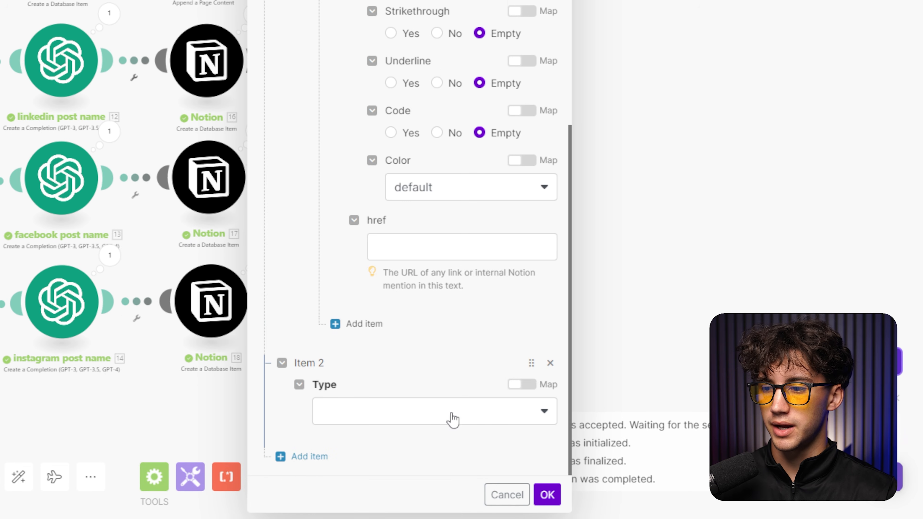
{"action": "left_click", "coordinate": [411, 421]}
{"action": "left_click", "coordinate": [399, 291]}
{"action": "scroll", "coordinate": [424, 361], "scroll_direction": "down", "scroll_amount": 1}
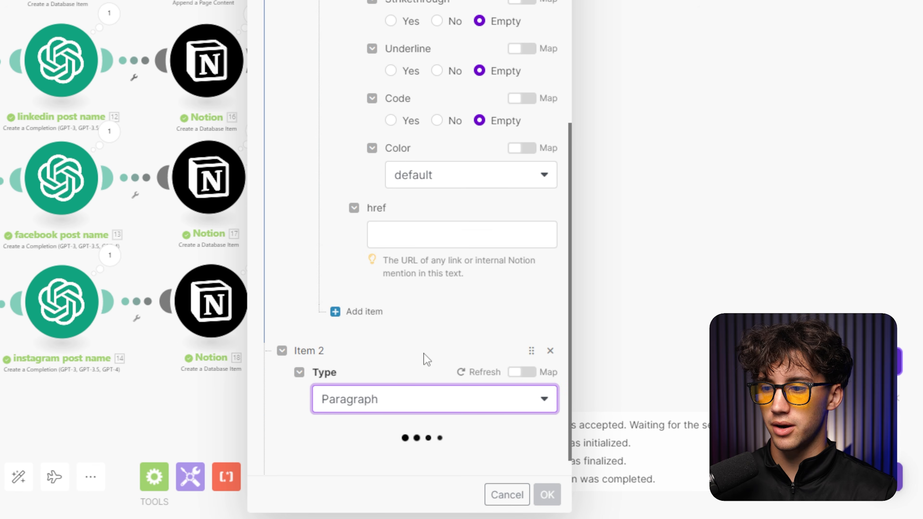
{"action": "scroll", "coordinate": [399, 313], "scroll_direction": "down", "scroll_amount": 1}
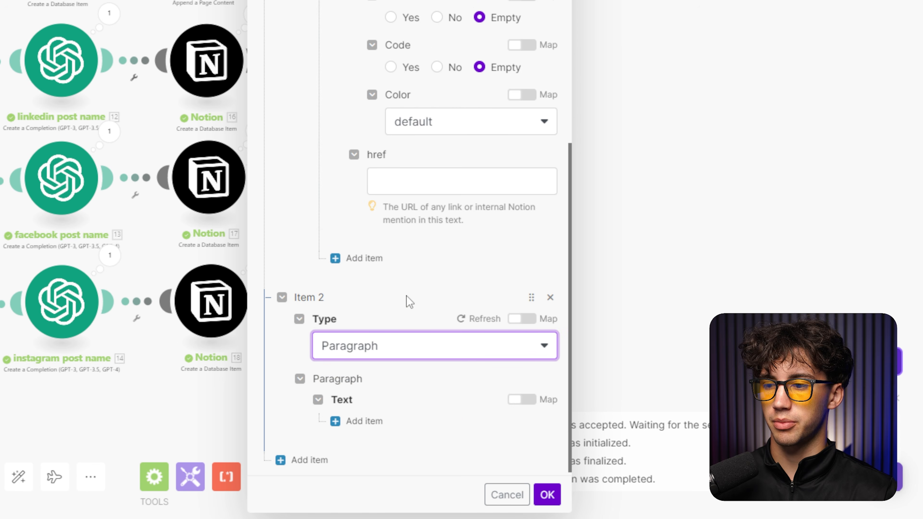
- Add a text item to the Paragraph object and map its content to the Result of X agent
{"action": "left_click", "coordinate": [364, 425]}
{"action": "scroll", "coordinate": [420, 359], "scroll_direction": "down", "scroll_amount": 10}
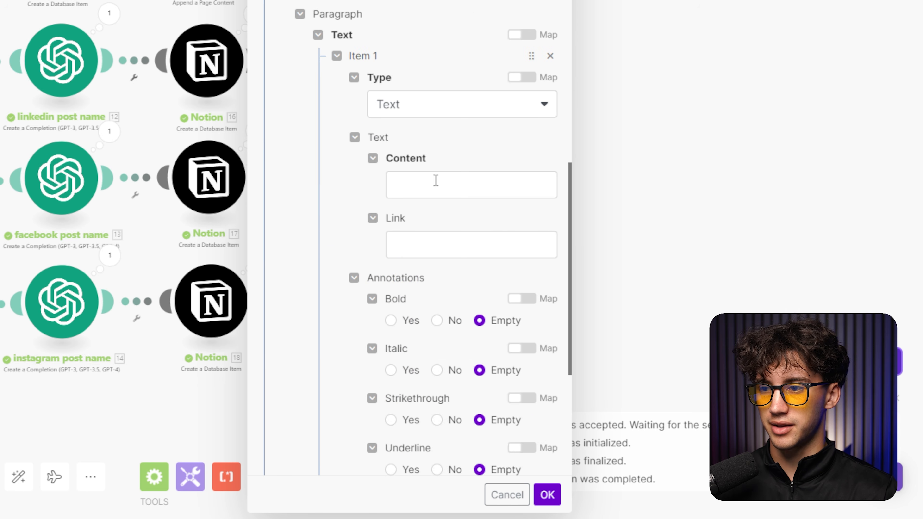
{"action": "left_click", "coordinate": [436, 180]}
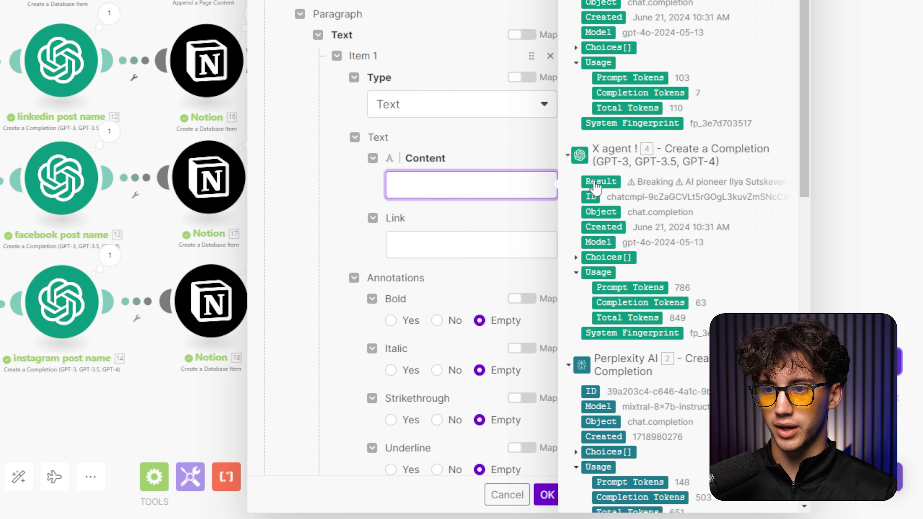
{"action": "left_click_drag", "start_coordinate": [603, 186], "coordinate": [472, 185]}
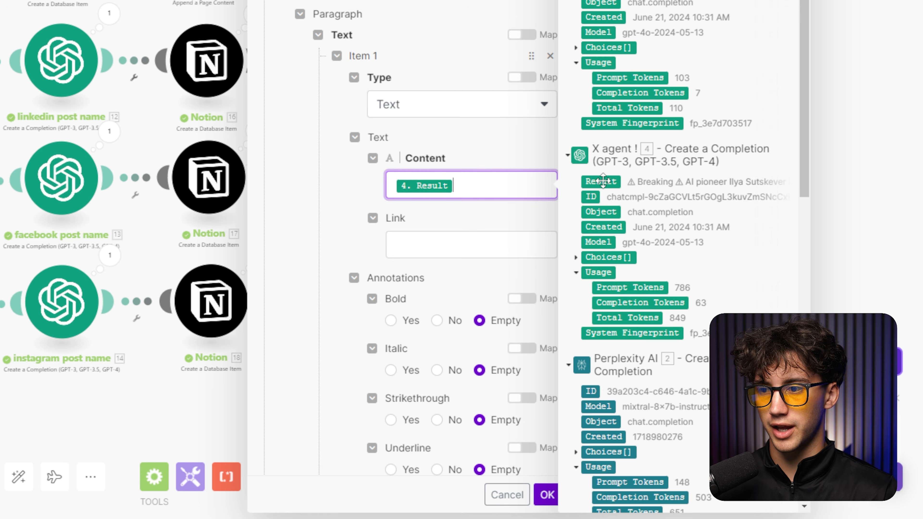
{"action": "left_click", "coordinate": [502, 143]}
- Add a third content object and set its type to Divider
{"action": "scroll", "coordinate": [509, 160], "scroll_direction": "down", "scroll_amount": 8}
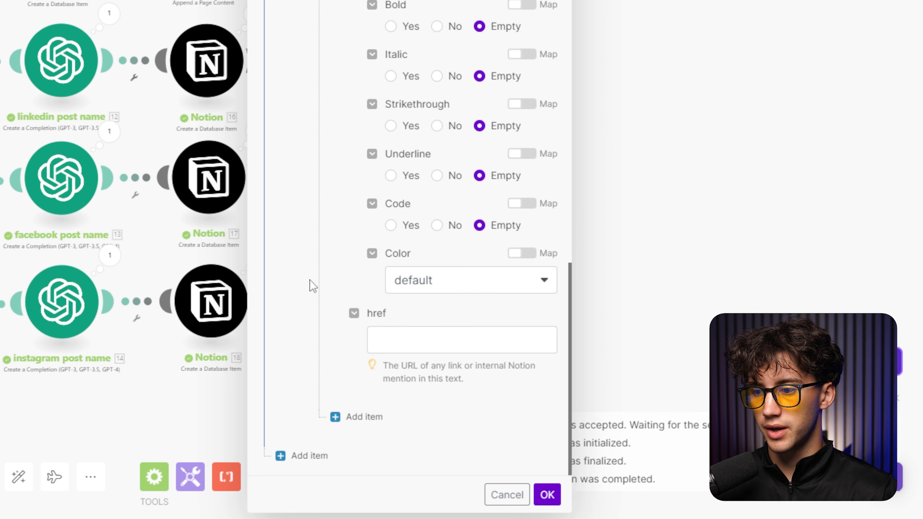
{"action": "left_click", "coordinate": [307, 456]}
{"action": "scroll", "coordinate": [420, 437], "scroll_direction": "down", "scroll_amount": 3}
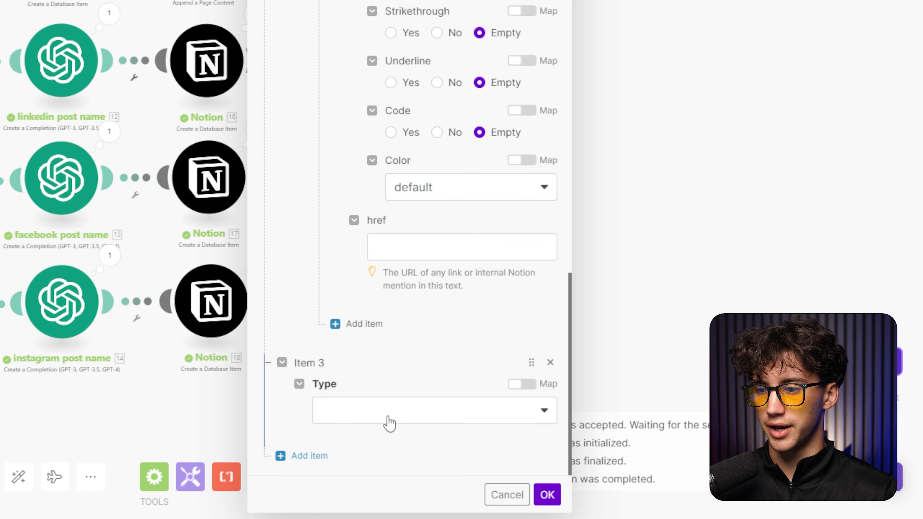
{"action": "left_click", "coordinate": [387, 414]}
{"action": "scroll", "coordinate": [414, 316], "scroll_direction": "down", "scroll_amount": 10}
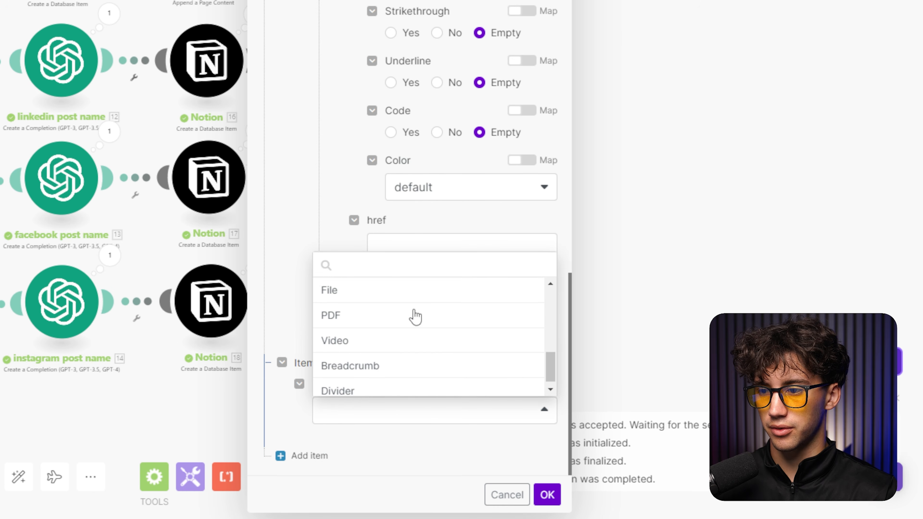
{"action": "left_click", "coordinate": [354, 385]}
{"action": "scroll", "coordinate": [287, 290], "scroll_direction": "down", "scroll_amount": 1}
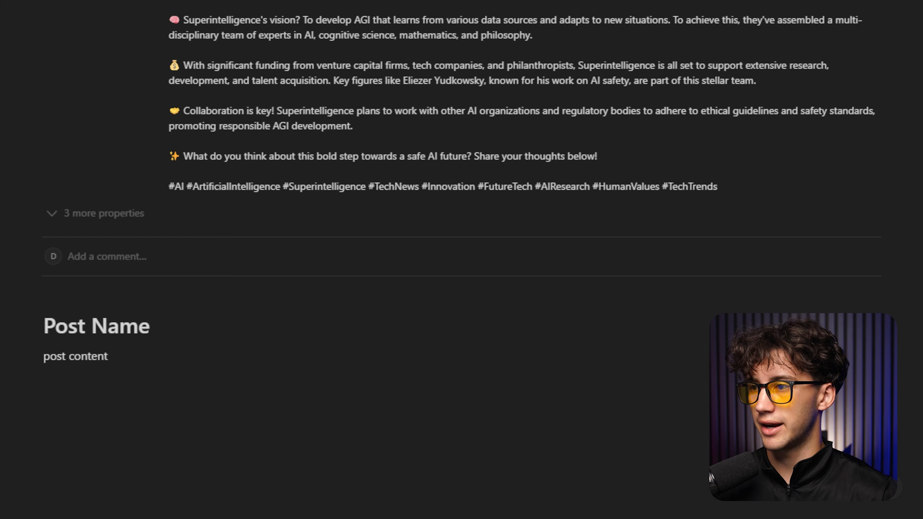
- Switch to the Notion page and insert a divider below the post content line
{"action": "left_click", "coordinate": [83, 383]}
{"action": "type", "text": "/div"}
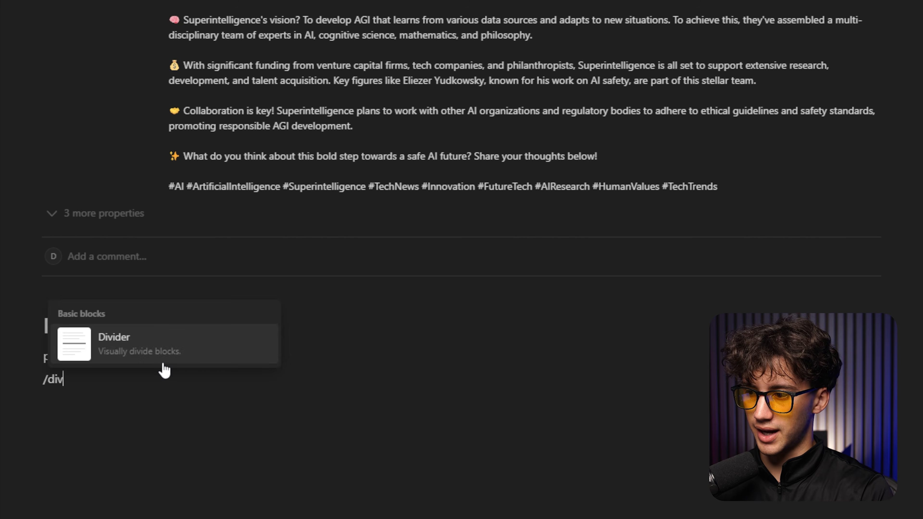
{"action": "key", "text": "Return"}
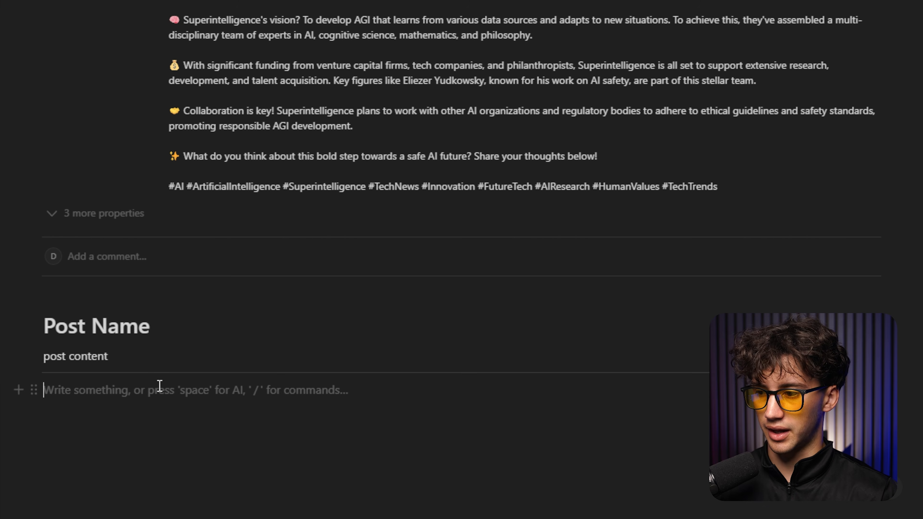
{"action": "type", "text": "image"}
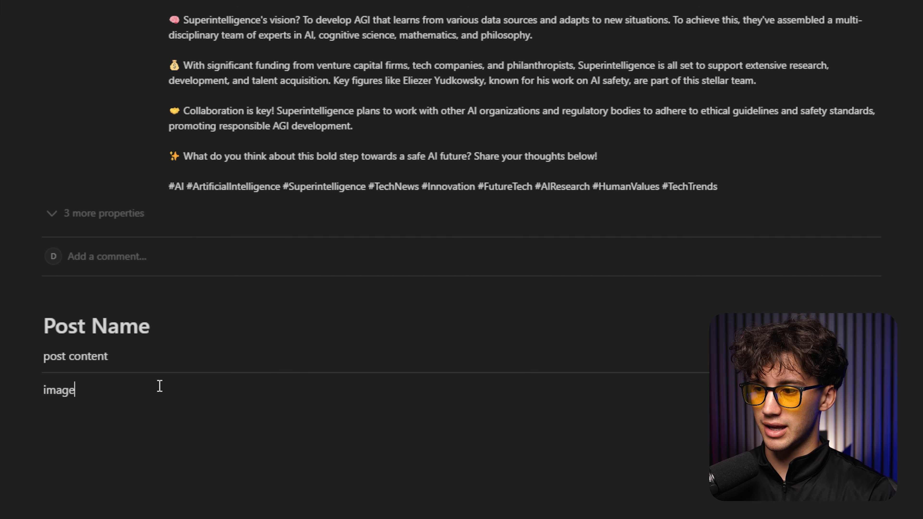
{"action": "left_click_drag", "start_coordinate": [104, 388], "coordinate": [16, 382]}
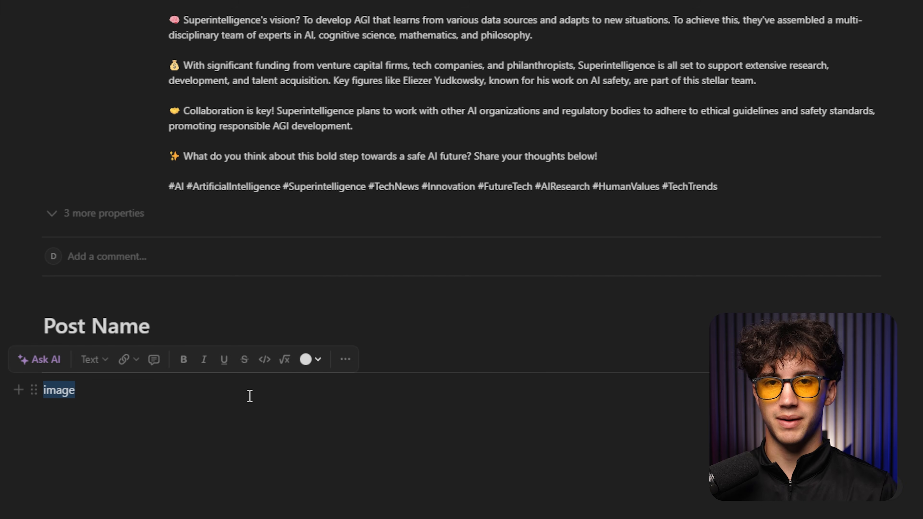
{"action": "key", "text": "BackSpace"}
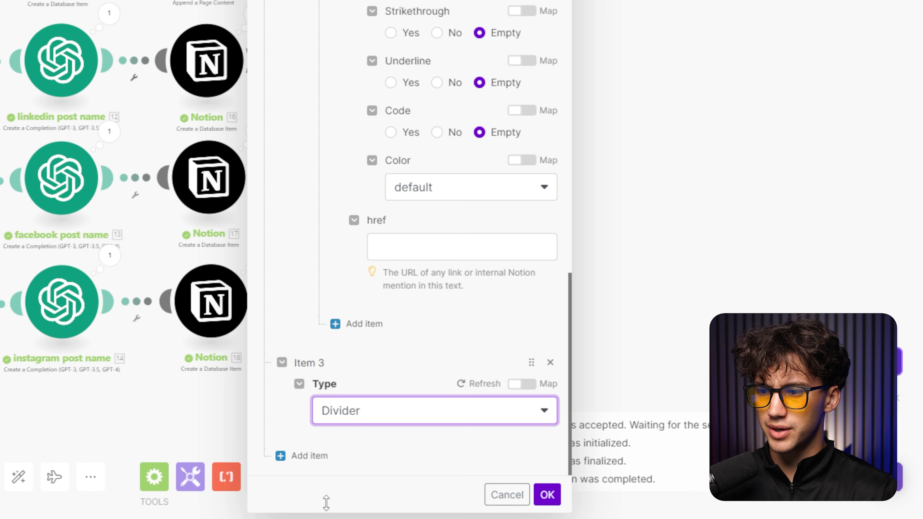
{"action": "left_click", "coordinate": [289, 456]}
{"action": "left_click", "coordinate": [360, 411]}
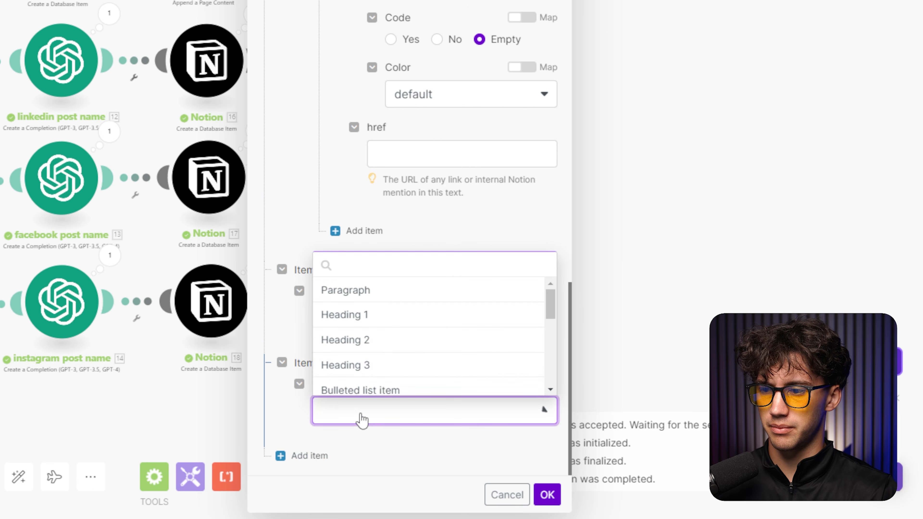
{"action": "scroll", "coordinate": [391, 327], "scroll_direction": "down", "scroll_amount": 2}
{"action": "scroll", "coordinate": [400, 323], "scroll_direction": "up", "scroll_amount": 2}
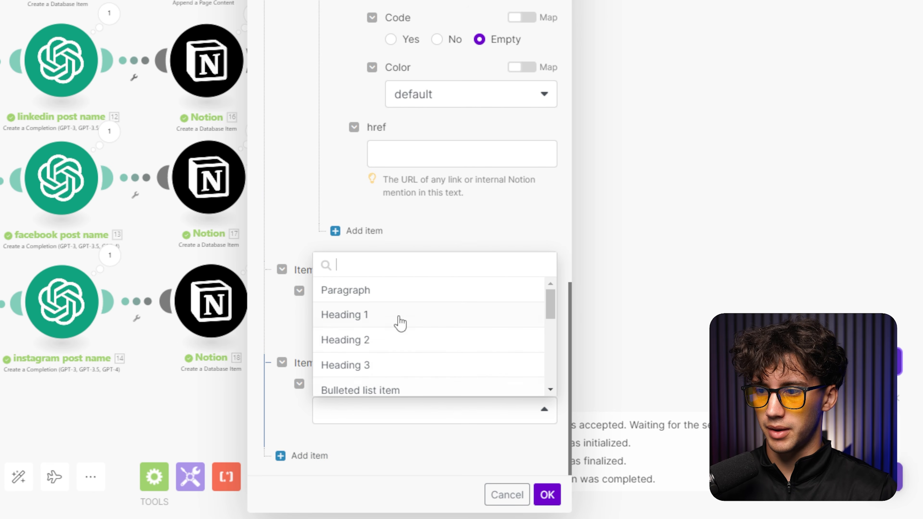
{"action": "left_click", "coordinate": [387, 301]}
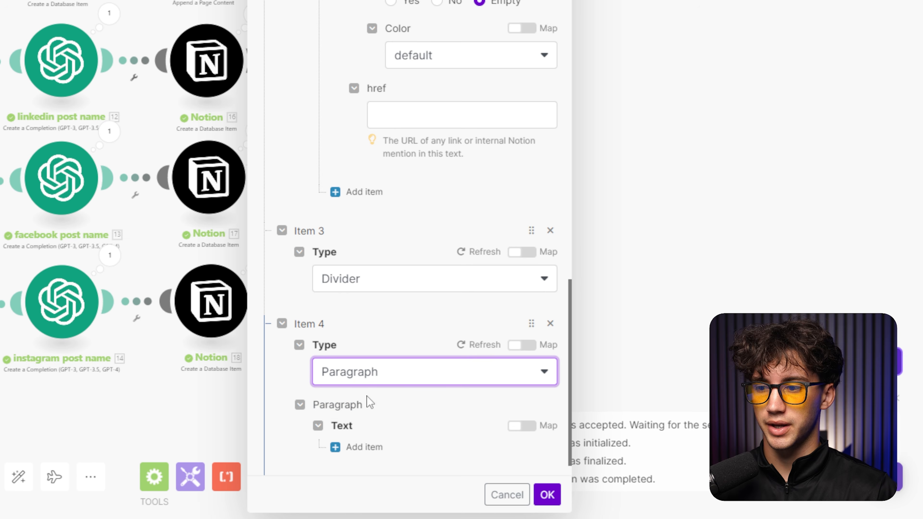
{"action": "scroll", "coordinate": [364, 398], "scroll_direction": "down", "scroll_amount": 1}
{"action": "scroll", "coordinate": [430, 392], "scroll_direction": "down", "scroll_amount": 6}
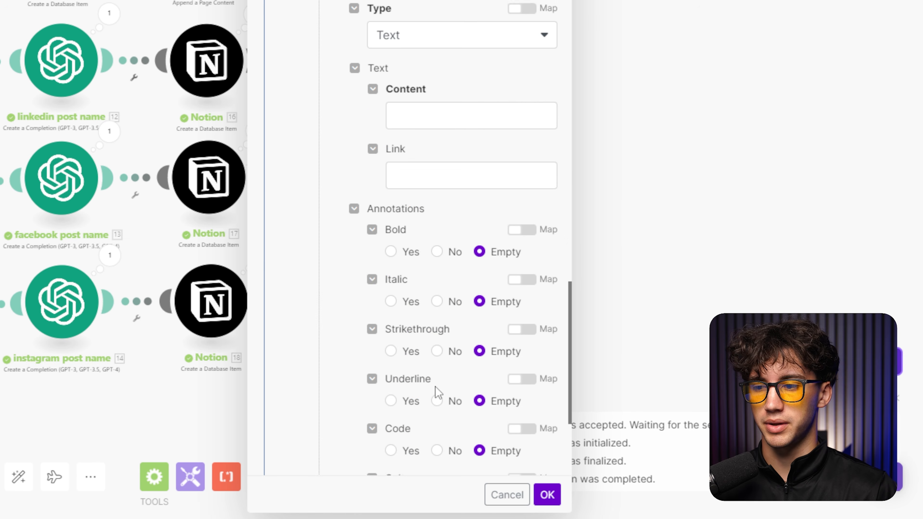
{"action": "left_click", "coordinate": [419, 114]}
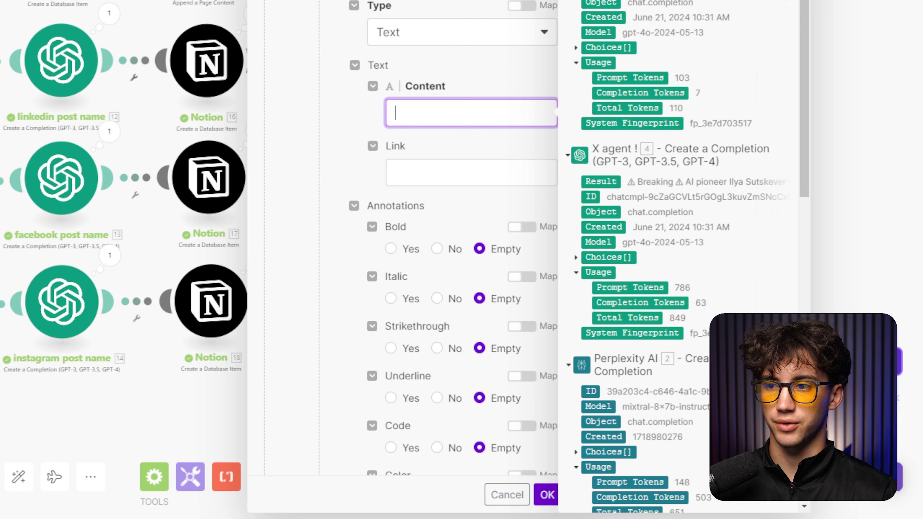
{"action": "scroll", "coordinate": [508, 98], "scroll_direction": "up", "scroll_amount": 5}
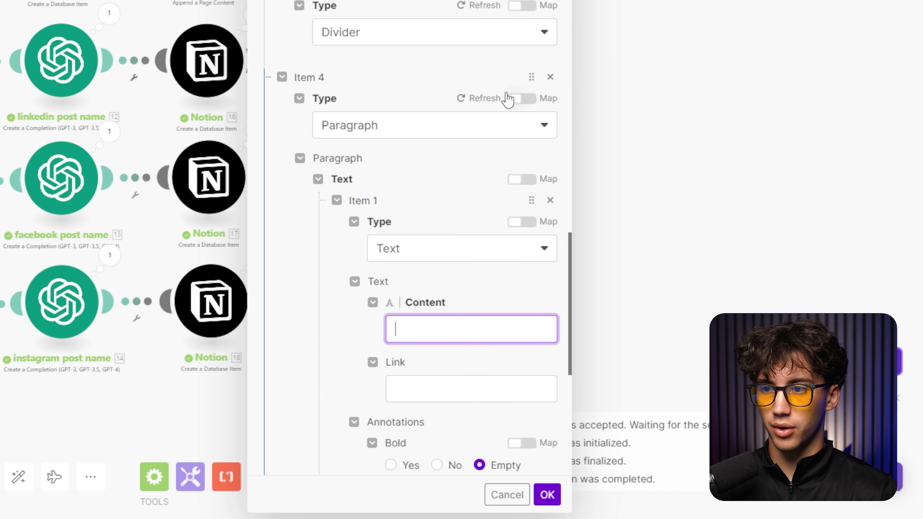
{"action": "left_click", "coordinate": [550, 77]}
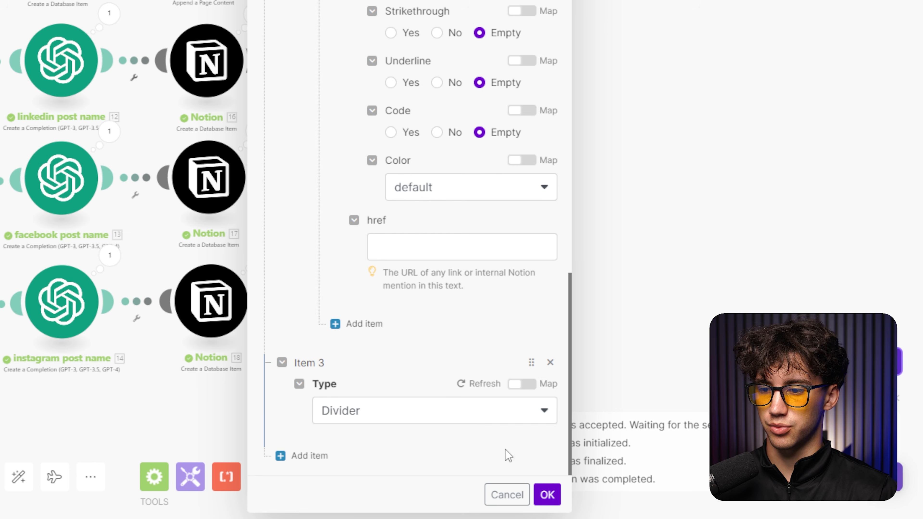
- Save the Append a Page Content settings and attach a clone of that module after the LinkedIn branch's Notion module
{"action": "left_click", "coordinate": [547, 495]}
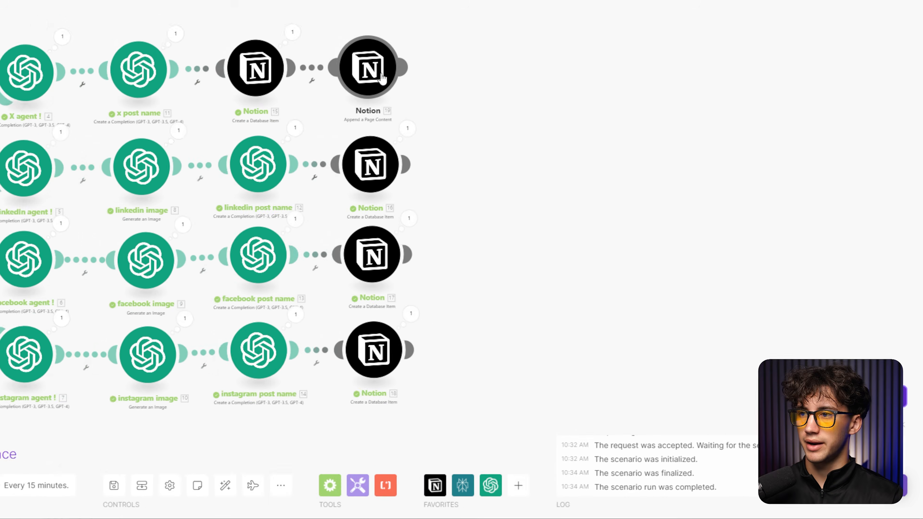
{"action": "right_click", "coordinate": [383, 77]}
{"action": "left_click", "coordinate": [493, 203]}
{"action": "mouse_move", "coordinate": [463, 157]}
{"action": "left_mouse_down"}
{"action": "mouse_move", "coordinate": [598, 170]}
{"action": "mouse_move", "coordinate": [554, 222]}
{"action": "mouse_move", "coordinate": [534, 223]}
{"action": "mouse_move", "coordinate": [546, 220]}
{"action": "left_mouse_up"}
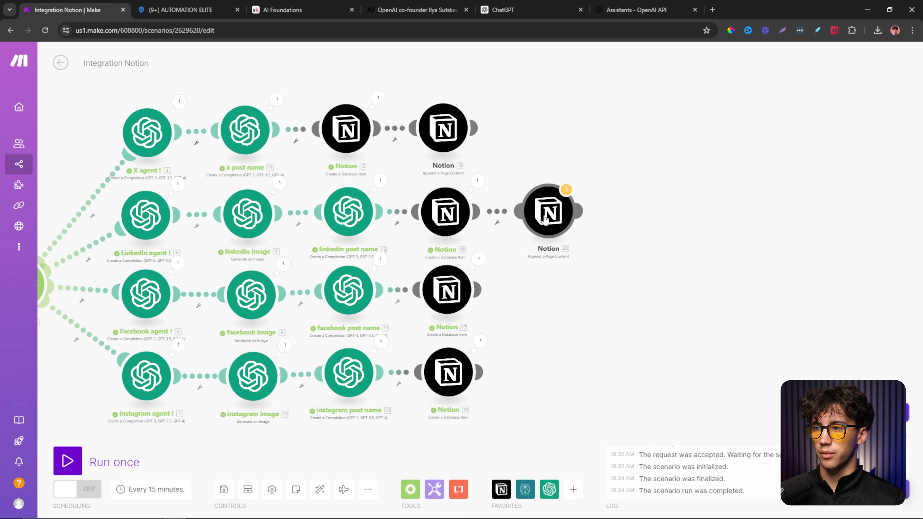
- Map the cloned module's Page ID to the Database Item ID of the LinkedIn branch's Notion module 16
{"action": "left_click", "coordinate": [545, 220]}
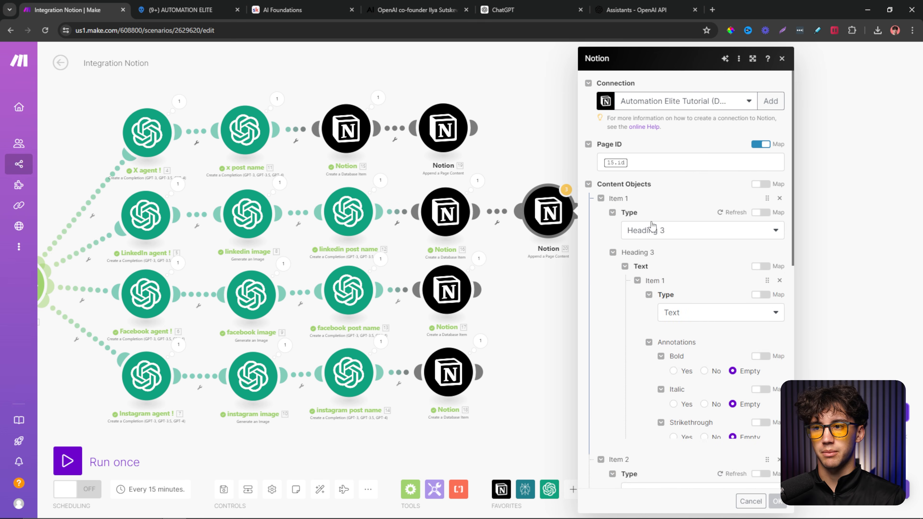
{"action": "left_click", "coordinate": [646, 164]}
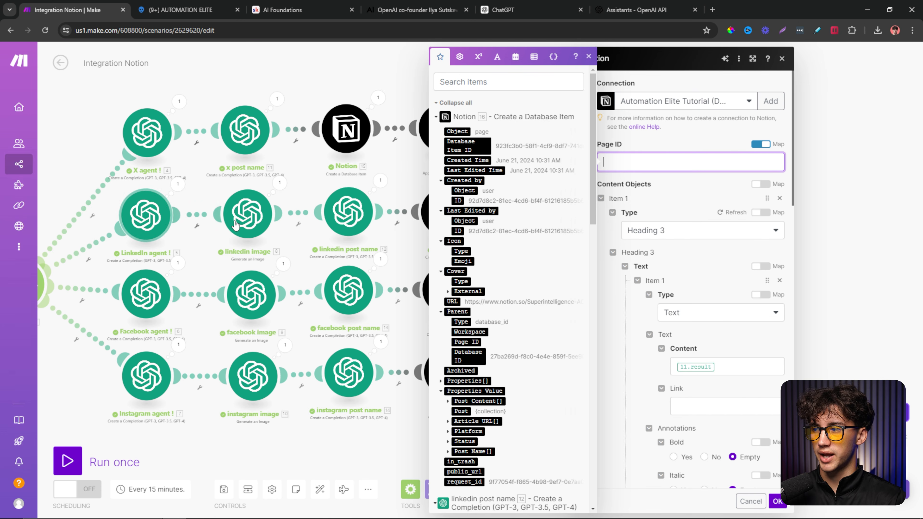
{"action": "left_click", "coordinate": [464, 147]}
{"action": "left_click", "coordinate": [683, 196]}
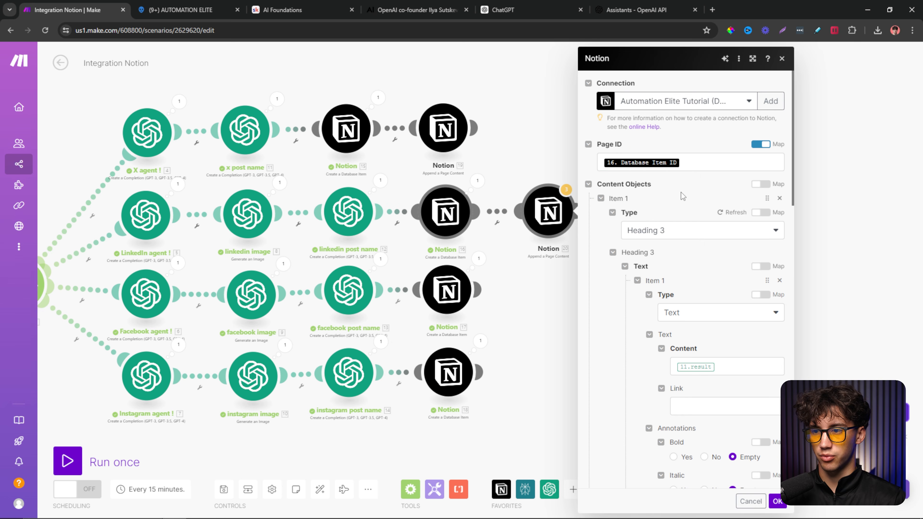
- Map the Heading 3 text content to the Result of the linkedin post name module 12
{"action": "scroll", "coordinate": [681, 192], "scroll_direction": "down", "scroll_amount": 1}
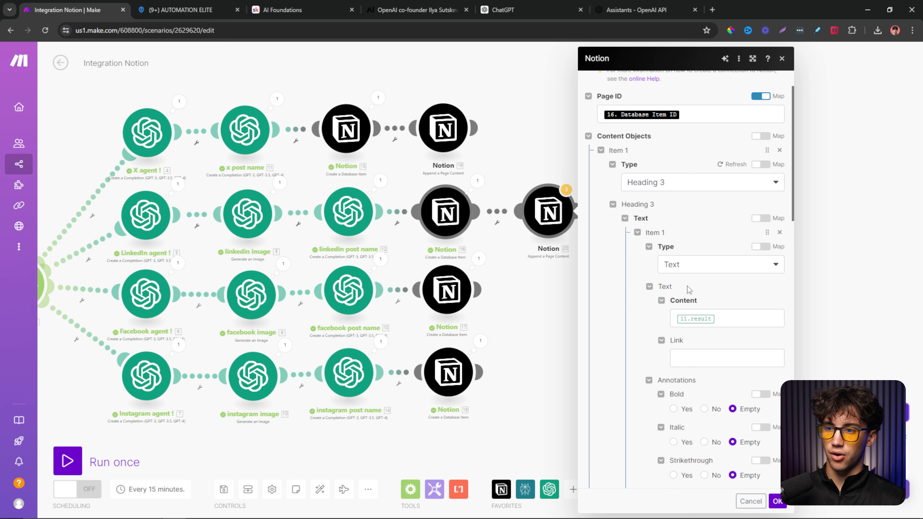
{"action": "left_click", "coordinate": [730, 319]}
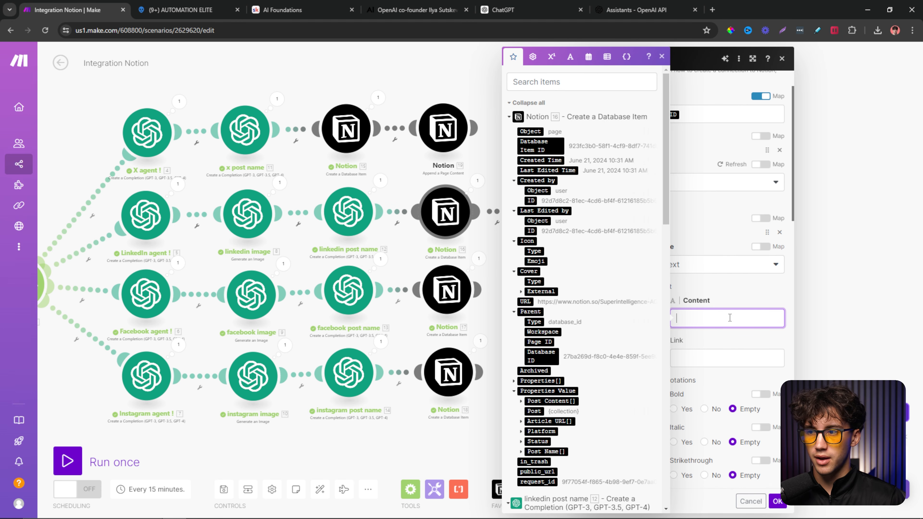
{"action": "scroll", "coordinate": [547, 203], "scroll_direction": "down", "scroll_amount": 10}
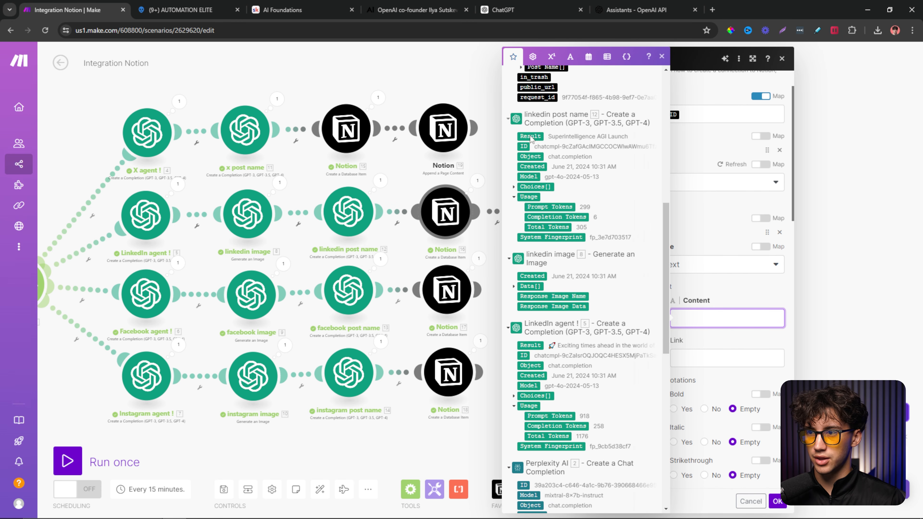
{"action": "left_click", "coordinate": [531, 136]}
{"action": "left_click", "coordinate": [714, 232]}
- Replace the second content object's paragraph text with the Result of the LinkedIn agent module 5
{"action": "scroll", "coordinate": [714, 233], "scroll_direction": "down", "scroll_amount": 4}
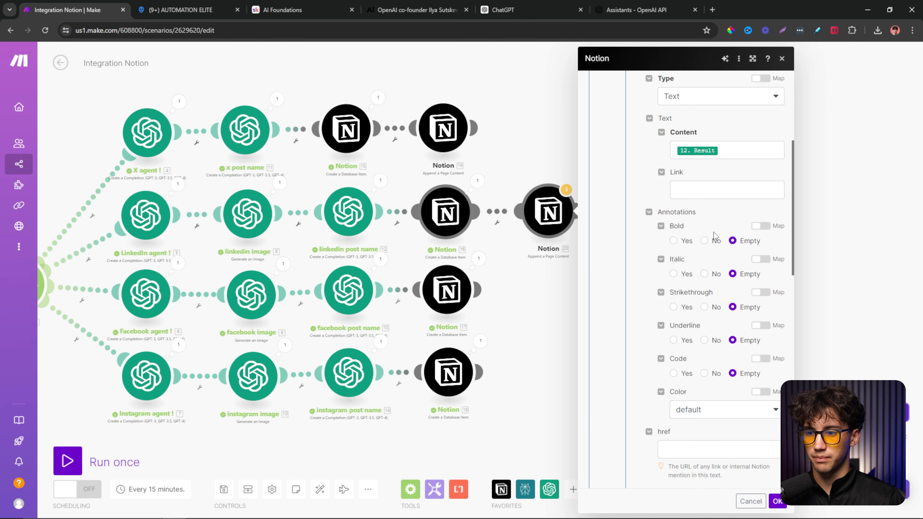
{"action": "scroll", "coordinate": [714, 232], "scroll_direction": "down", "scroll_amount": 10}
{"action": "left_click", "coordinate": [726, 336]}
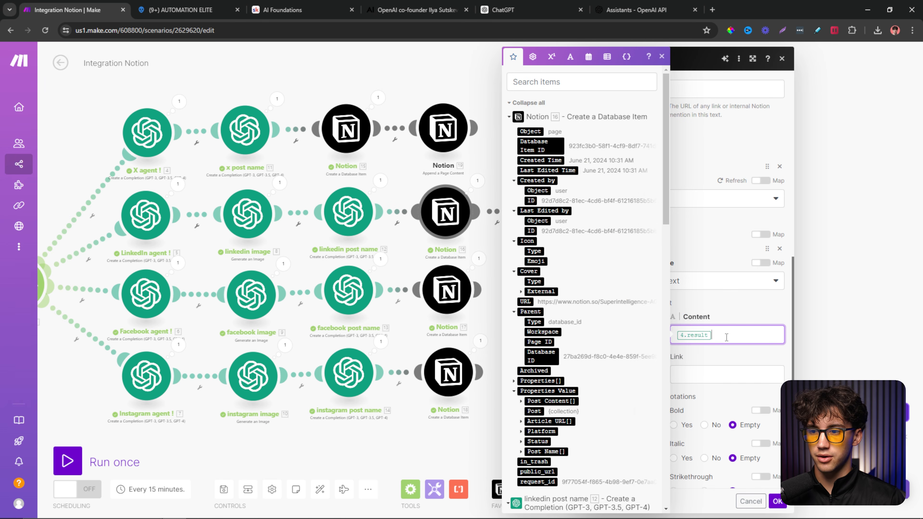
{"action": "key", "text": "BackSpace"}
{"action": "scroll", "coordinate": [528, 297], "scroll_direction": "down", "scroll_amount": 10}
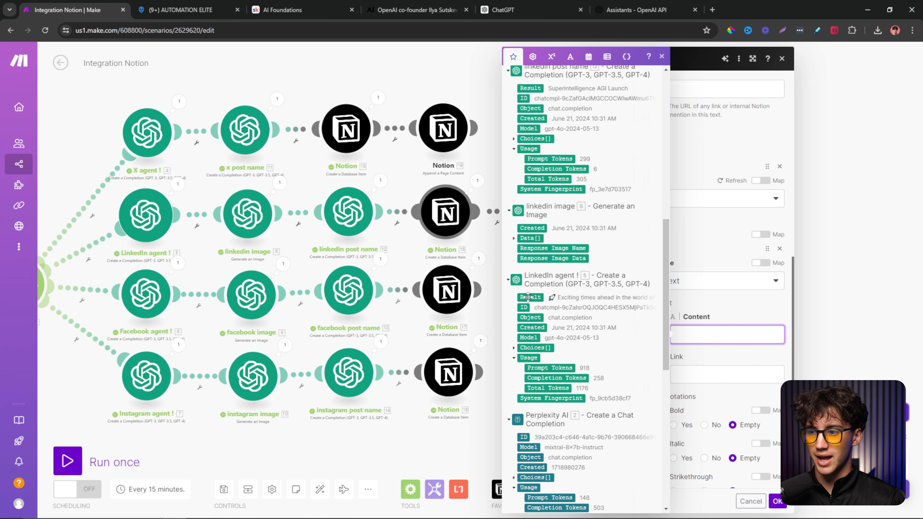
{"action": "left_click", "coordinate": [529, 297]}
{"action": "left_click", "coordinate": [716, 241]}
- Add a fourth content object of type Paragraph after the divider and give it a text item
{"action": "scroll", "coordinate": [715, 240], "scroll_direction": "down", "scroll_amount": 6}
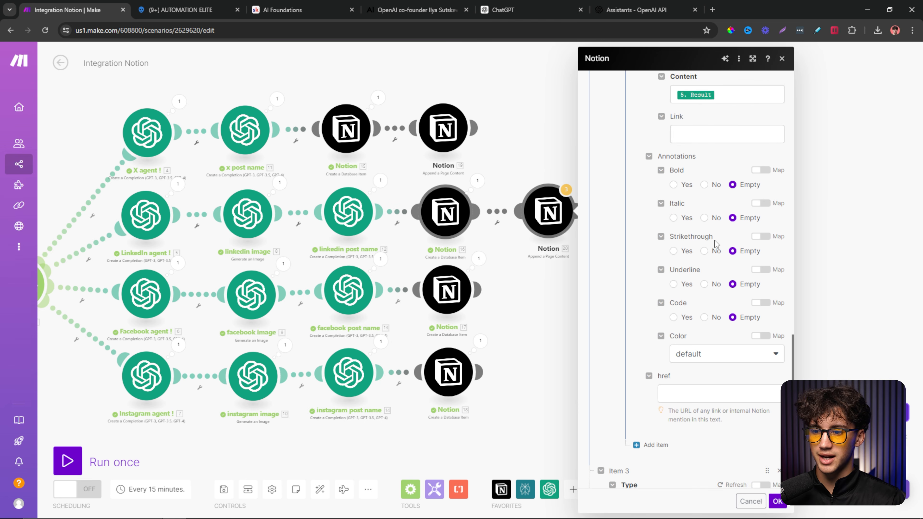
{"action": "scroll", "coordinate": [715, 240], "scroll_direction": "down", "scroll_amount": 2}
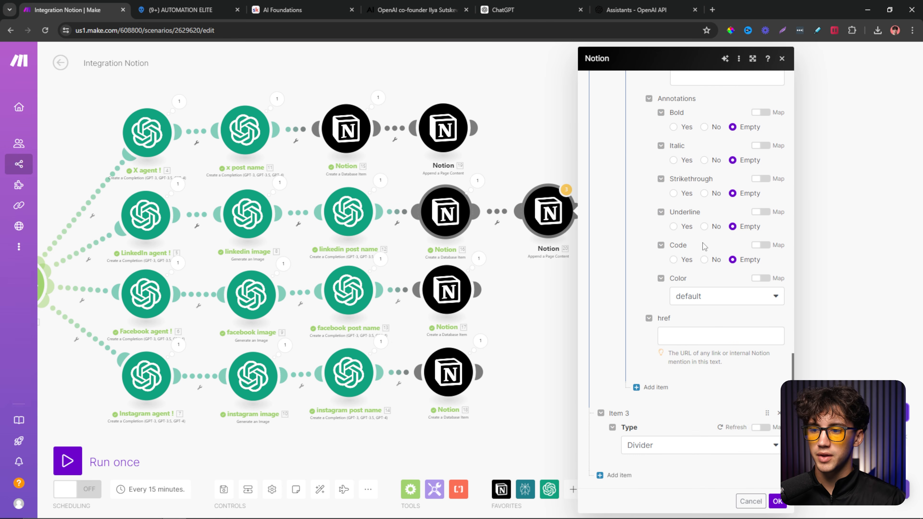
{"action": "left_click", "coordinate": [614, 475]}
{"action": "scroll", "coordinate": [652, 419], "scroll_direction": "down", "scroll_amount": 2}
{"action": "left_click", "coordinate": [667, 455]}
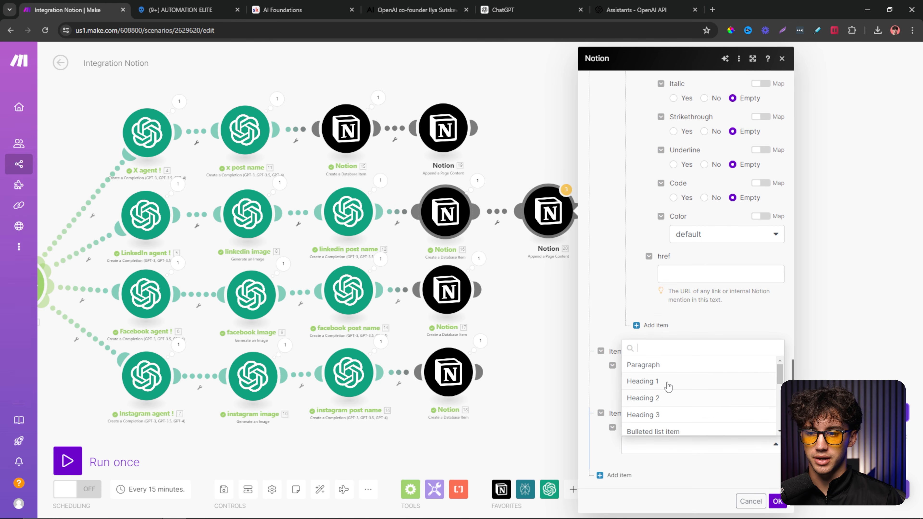
{"action": "left_click", "coordinate": [666, 367]}
{"action": "scroll", "coordinate": [672, 412], "scroll_direction": "down", "scroll_amount": 1}
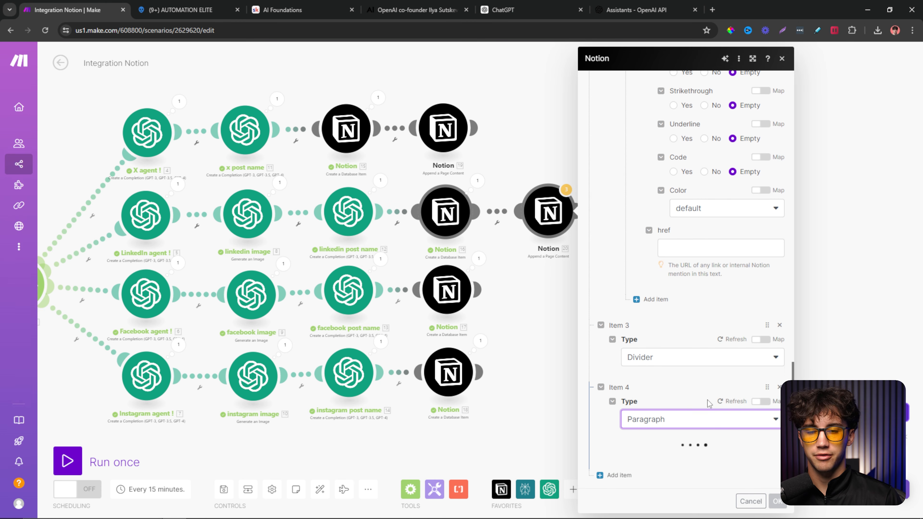
{"action": "scroll", "coordinate": [682, 392], "scroll_direction": "down", "scroll_amount": 1}
{"action": "left_click", "coordinate": [645, 450]}
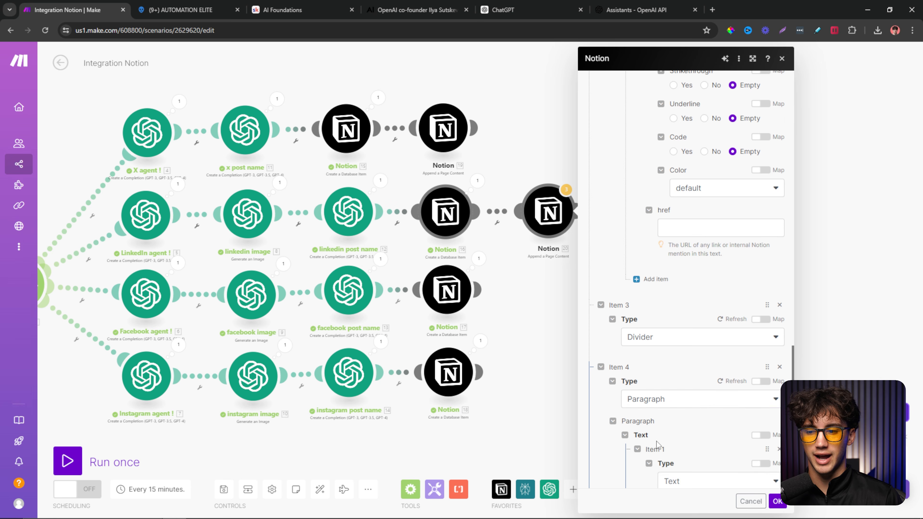
- Map the new paragraph's text content to the Data URL of the linkedin image module 8 and save the module settings
{"action": "scroll", "coordinate": [667, 422], "scroll_direction": "down", "scroll_amount": 2}
{"action": "scroll", "coordinate": [667, 422], "scroll_direction": "down", "scroll_amount": 5}
{"action": "left_click", "coordinate": [712, 294]}
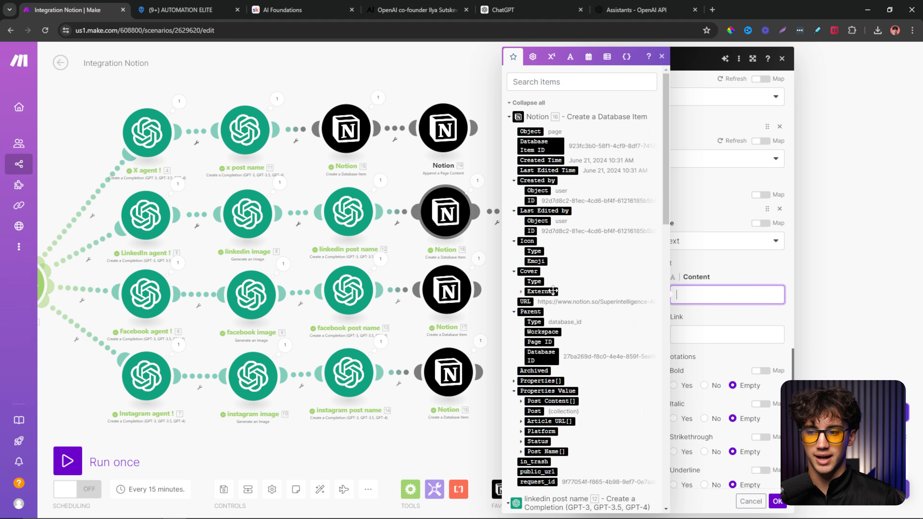
{"action": "scroll", "coordinate": [553, 288], "scroll_direction": "down", "scroll_amount": 5}
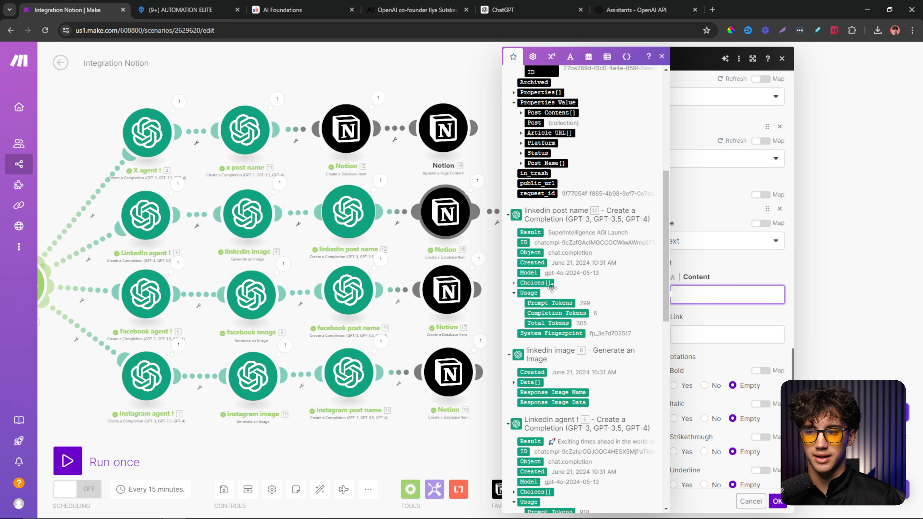
{"action": "left_click", "coordinate": [514, 382]}
{"action": "scroll", "coordinate": [514, 386], "scroll_direction": "down", "scroll_amount": 3}
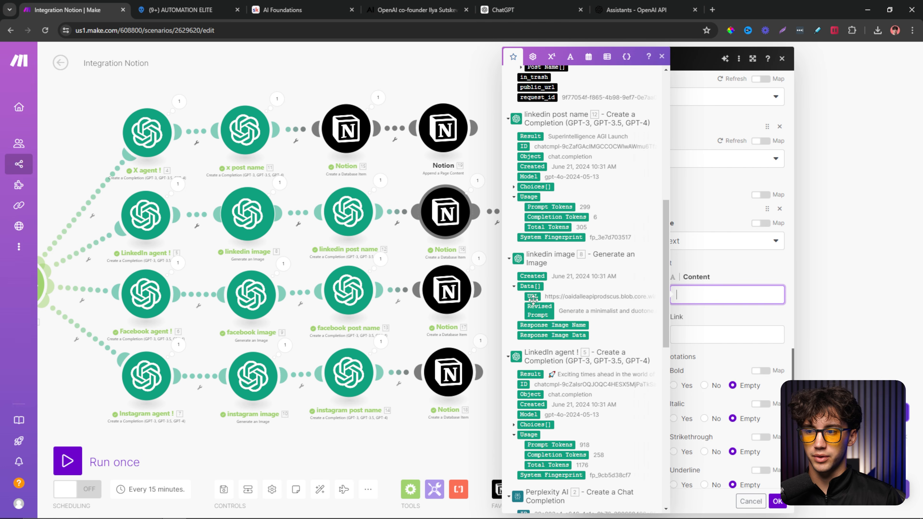
{"action": "left_click_drag", "start_coordinate": [532, 297], "coordinate": [710, 294]}
{"action": "left_click", "coordinate": [644, 237]}
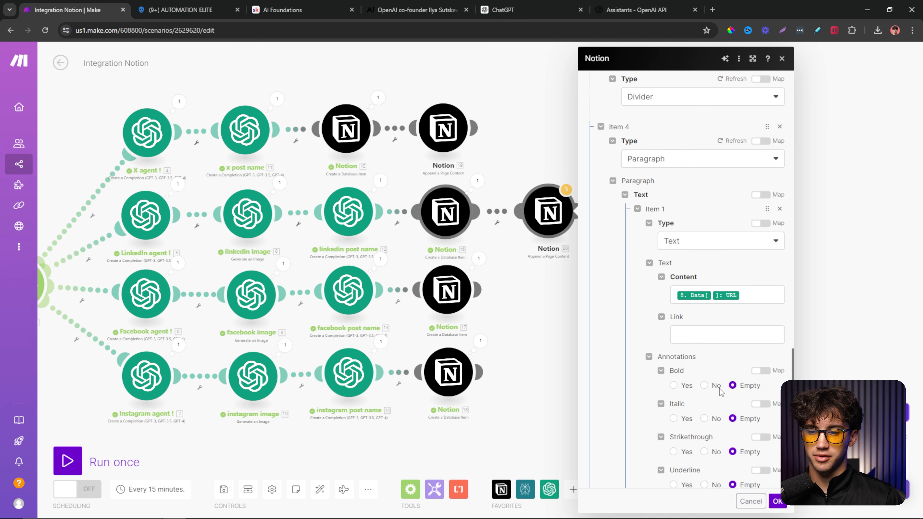
{"action": "left_click", "coordinate": [777, 501]}
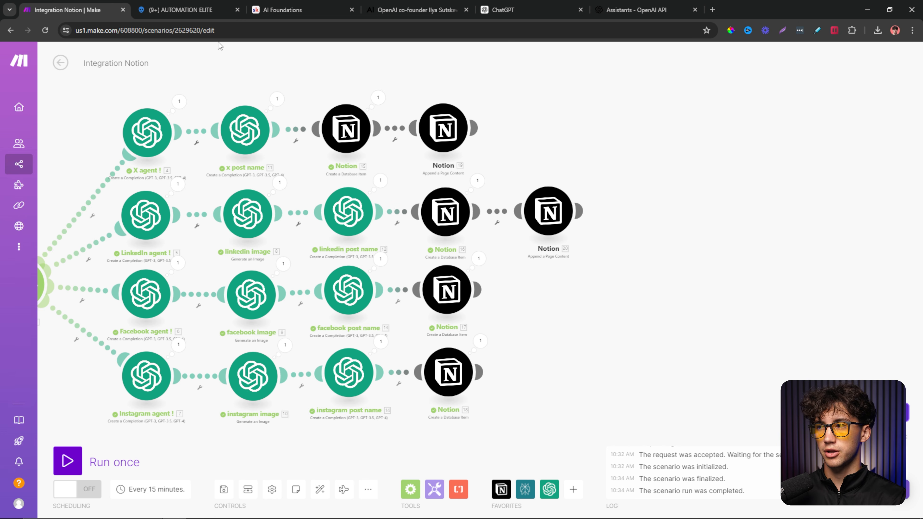
- Switch to Notion, close the open post page and open the Social Media Posting database
{"action": "left_click", "coordinate": [197, 11]}
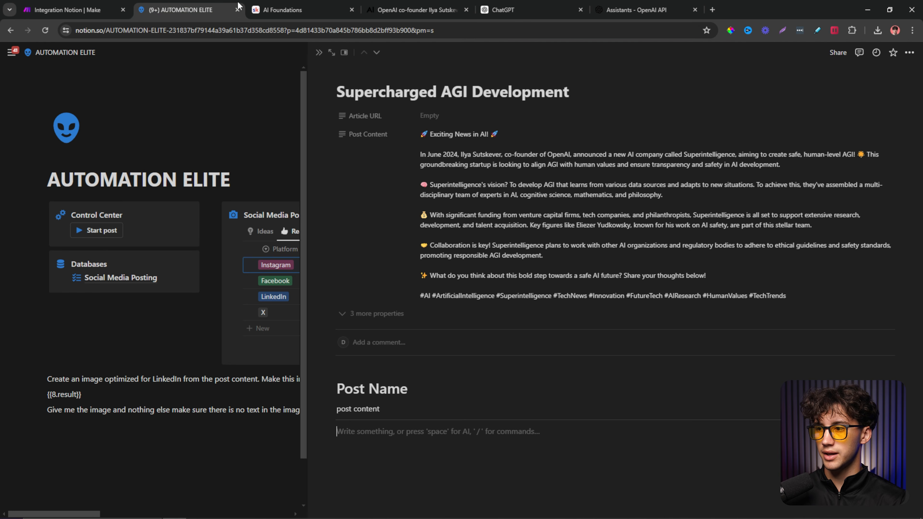
{"action": "left_click", "coordinate": [359, 120]}
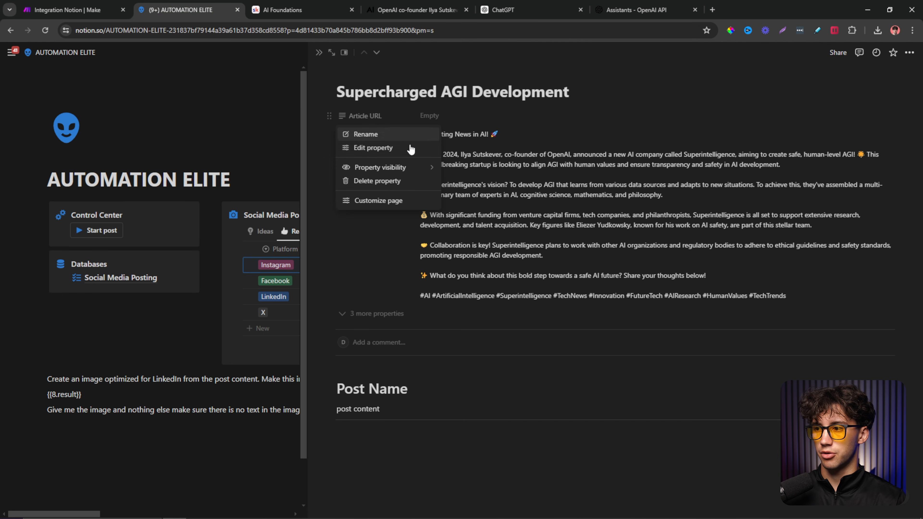
{"action": "left_click", "coordinate": [319, 52]}
{"action": "left_click", "coordinate": [319, 52]}
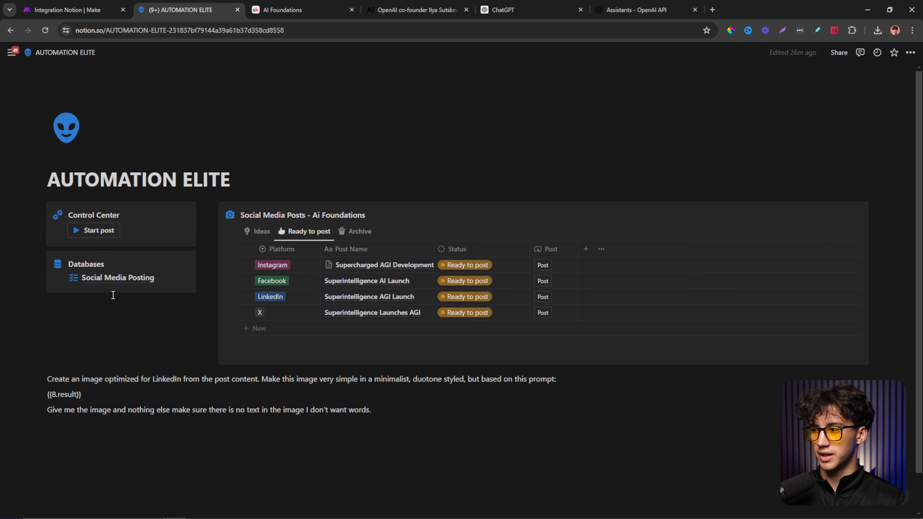
{"action": "left_click", "coordinate": [99, 283]}
{"action": "left_click", "coordinate": [587, 132]}
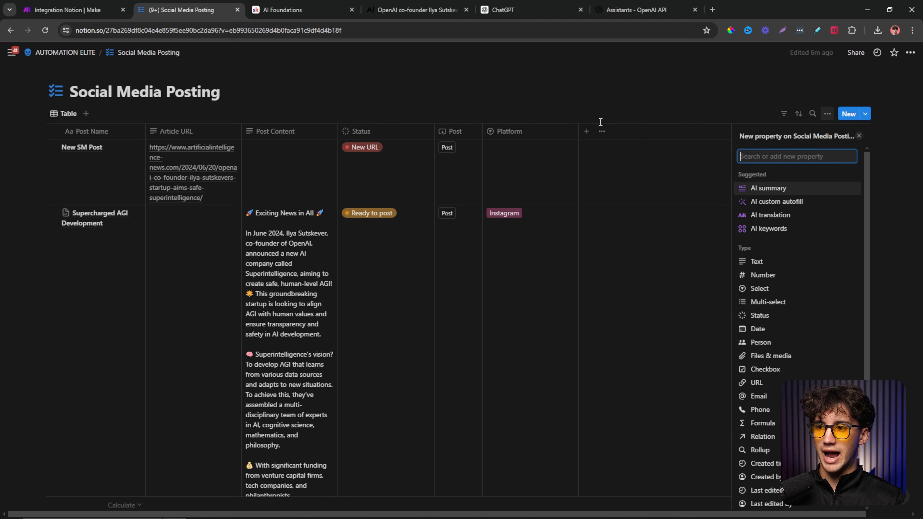
{"action": "type", "text": "text"}
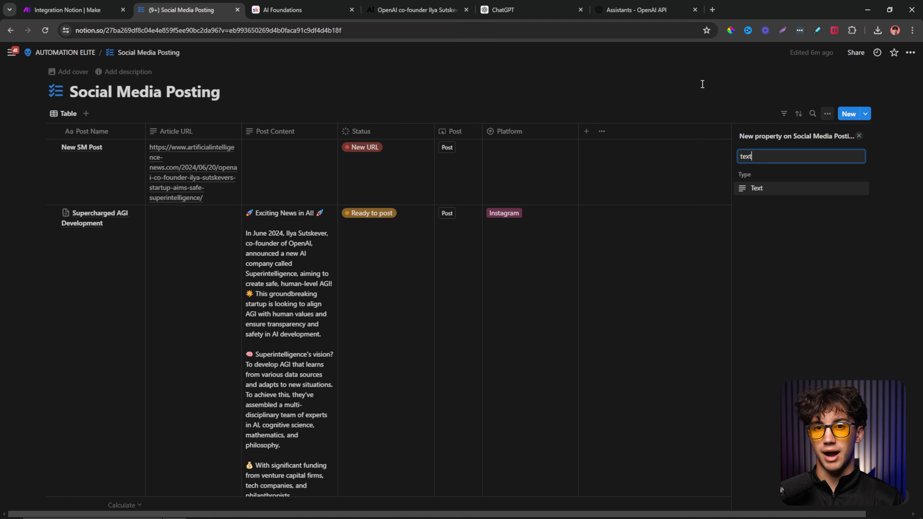
{"action": "left_click", "coordinate": [859, 136]}
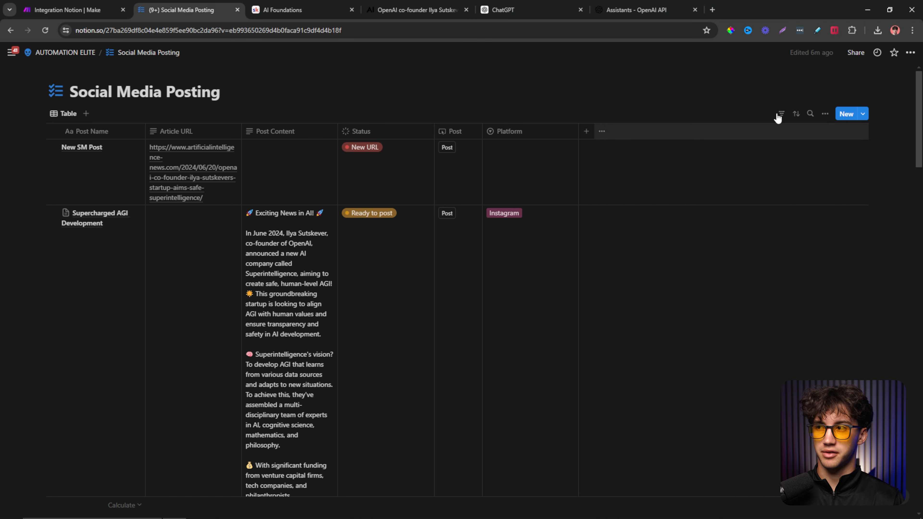
- Return to the Make scenario and examine the field mappings of the LinkedIn branch's Create a Database Item module, leaving its settings unsaved
{"action": "left_click", "coordinate": [97, 10]}
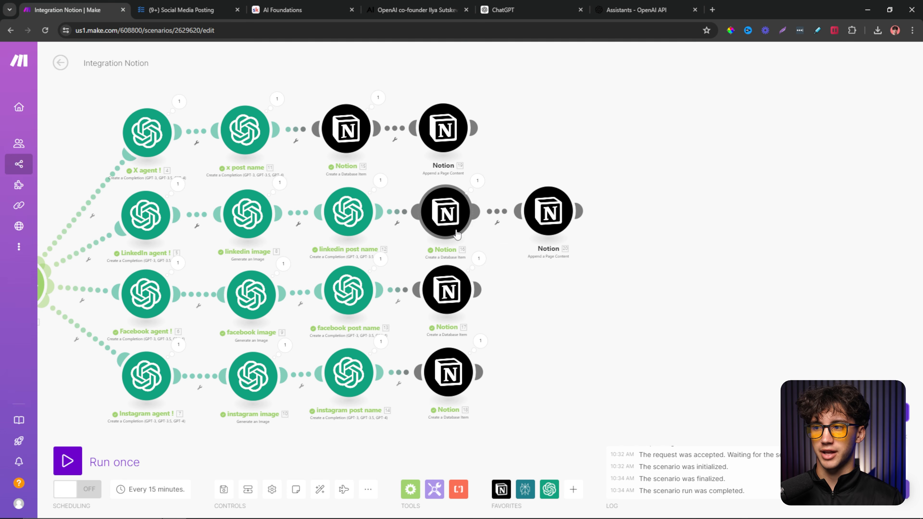
{"action": "left_click", "coordinate": [446, 212]}
{"action": "left_click_drag", "start_coordinate": [512, 334], "coordinate": [569, 334]}
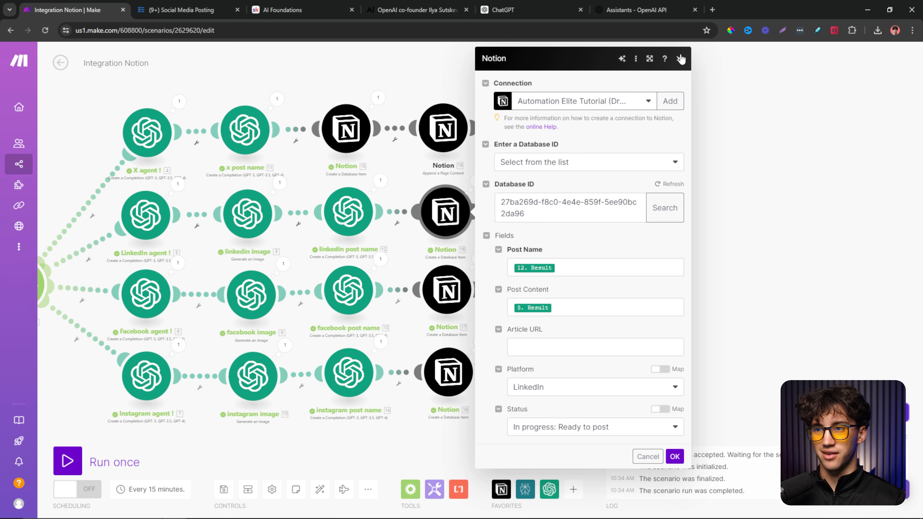
{"action": "left_click", "coordinate": [680, 58]}
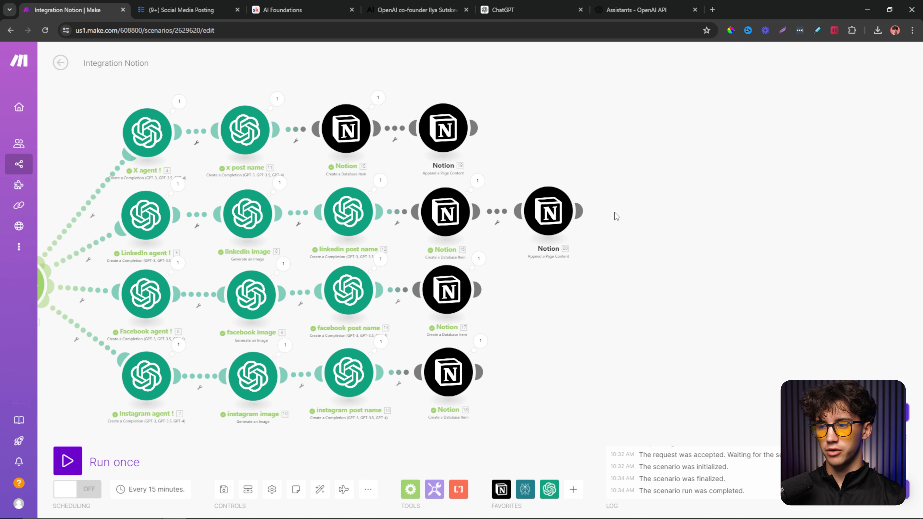
- Review the content objects in the LinkedIn branch's Append a Page Content module, then close its settings
{"action": "left_click", "coordinate": [549, 219]}
{"action": "scroll", "coordinate": [638, 260], "scroll_direction": "down", "scroll_amount": 7}
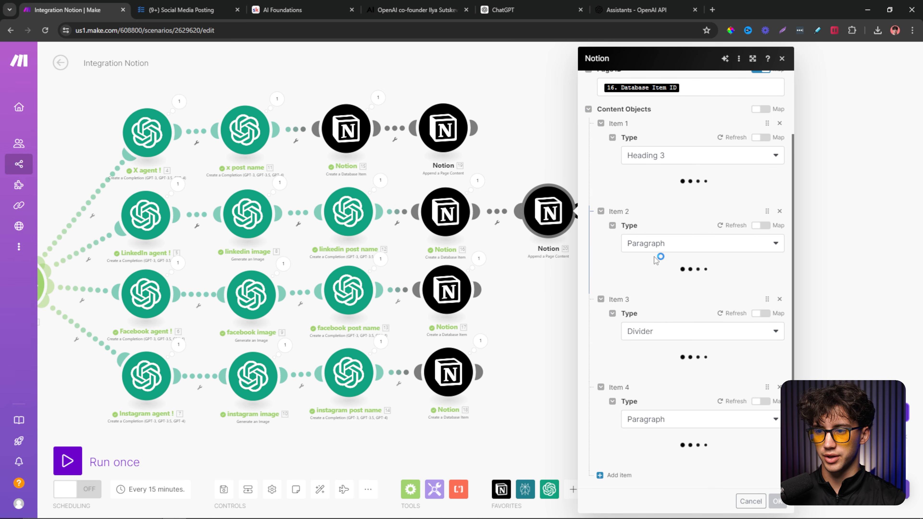
{"action": "scroll", "coordinate": [636, 258], "scroll_direction": "up", "scroll_amount": 2}
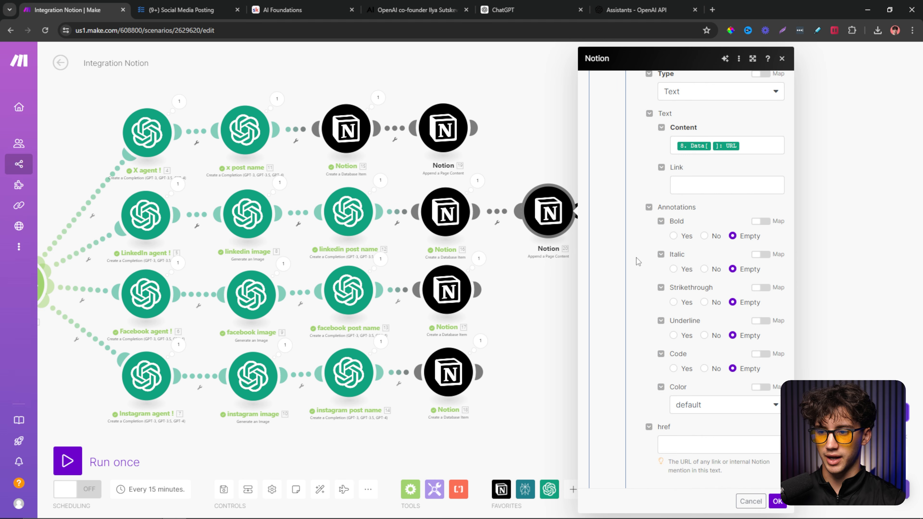
{"action": "scroll", "coordinate": [634, 238], "scroll_direction": "down", "scroll_amount": 9}
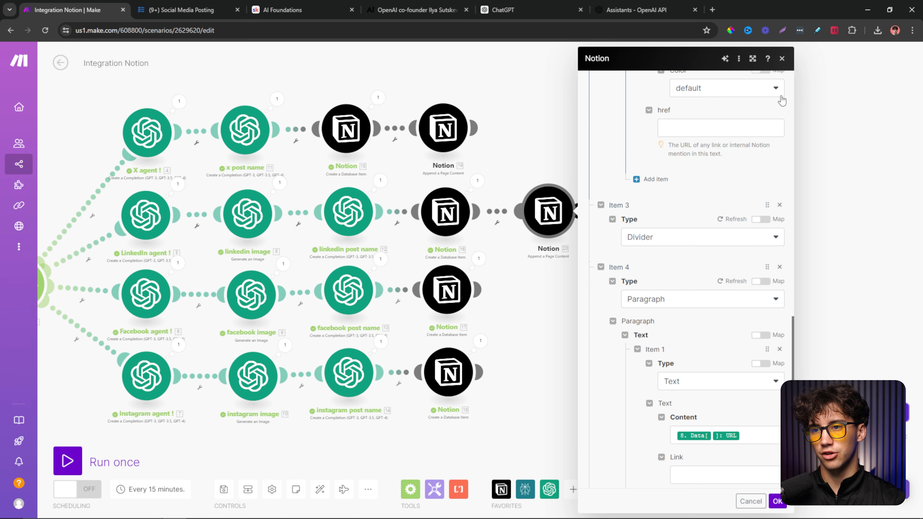
{"action": "left_click", "coordinate": [780, 59]}
- Clone the LinkedIn branch's Append a Page Content module, attach the clone after the Facebook branch's Notion module 17 and open its settings
{"action": "right_click", "coordinate": [548, 215]}
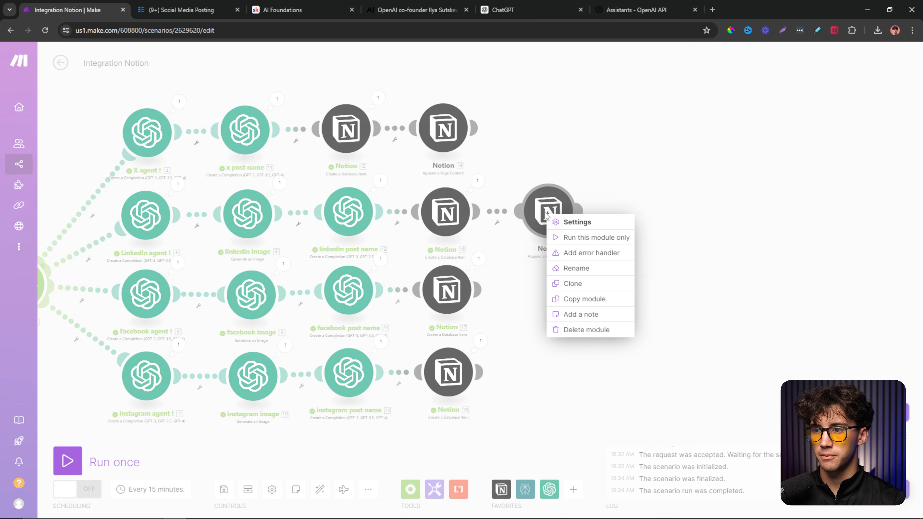
{"action": "left_click", "coordinate": [573, 283]}
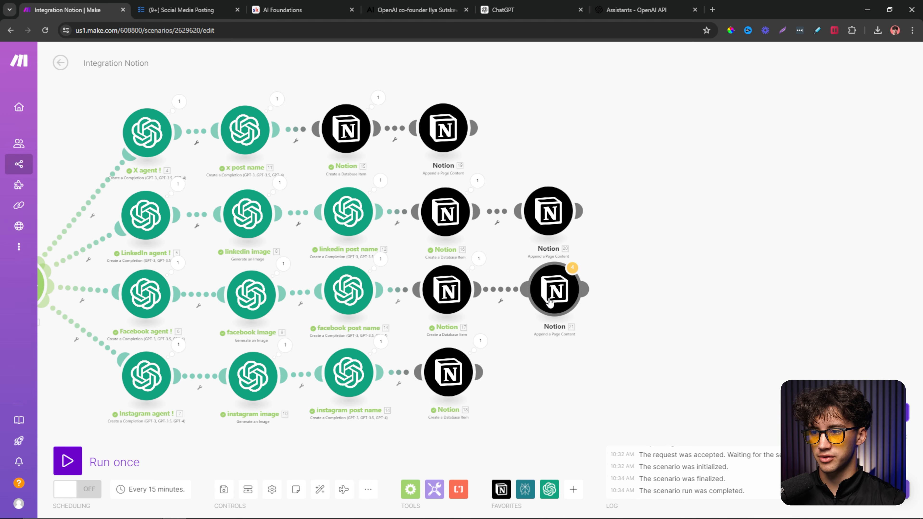
{"action": "left_click", "coordinate": [547, 301]}
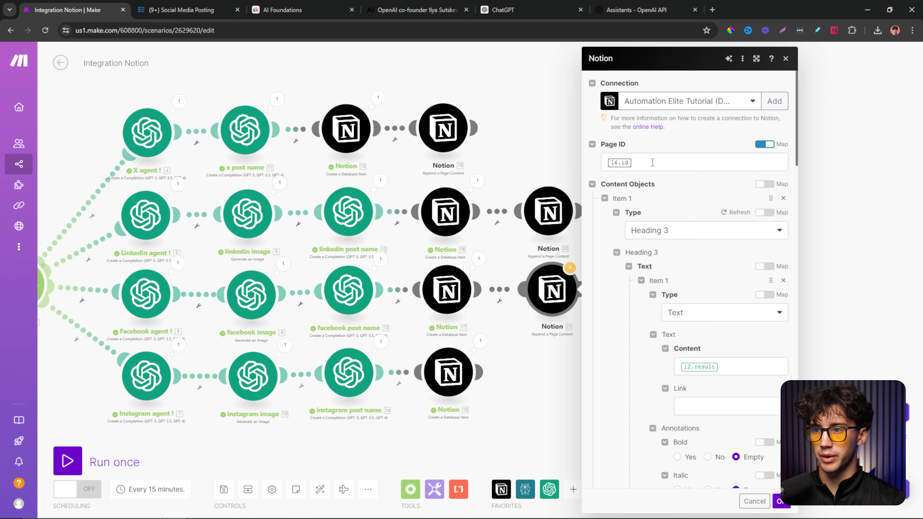
- Replace the Page ID in the Facebook branch's Append a Page Content module with the Database Item ID from Notion module 17
{"action": "left_click", "coordinate": [638, 165]}
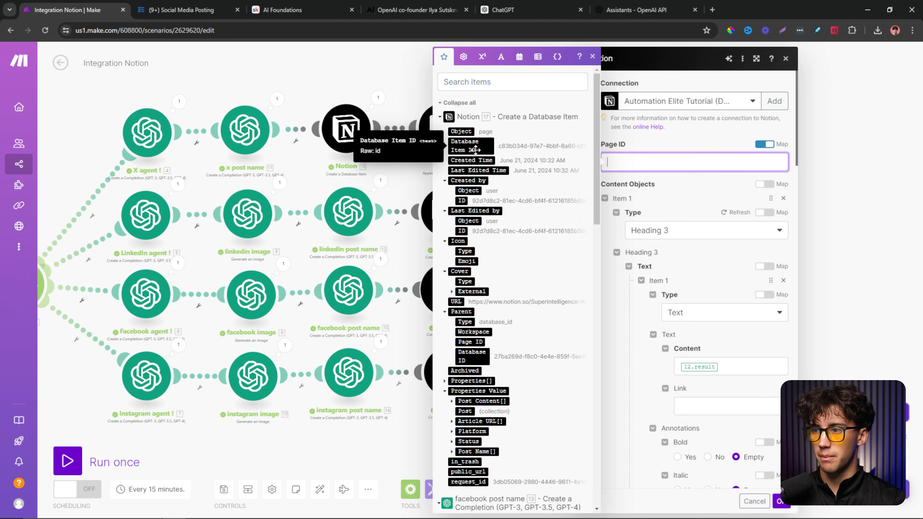
{"action": "left_click", "coordinate": [652, 70]}
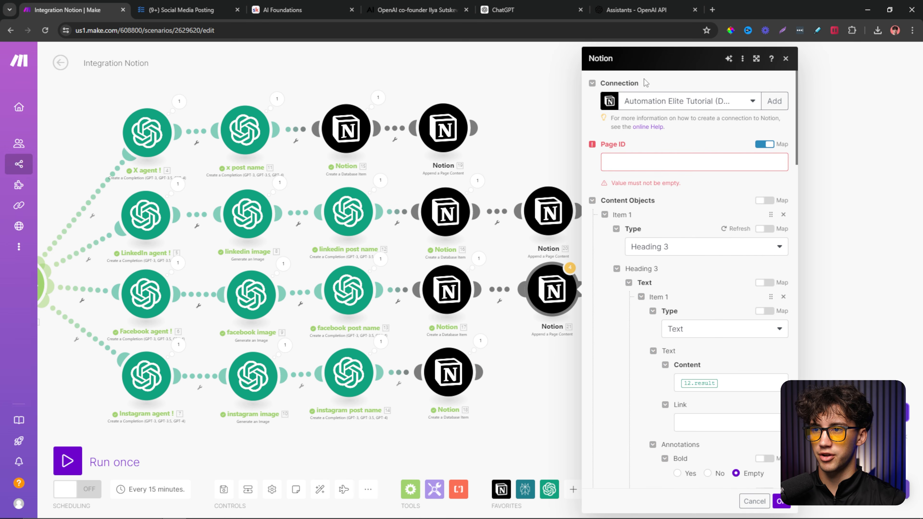
{"action": "left_click", "coordinate": [609, 136]}
{"action": "left_click_drag", "start_coordinate": [610, 136], "coordinate": [495, 107]}
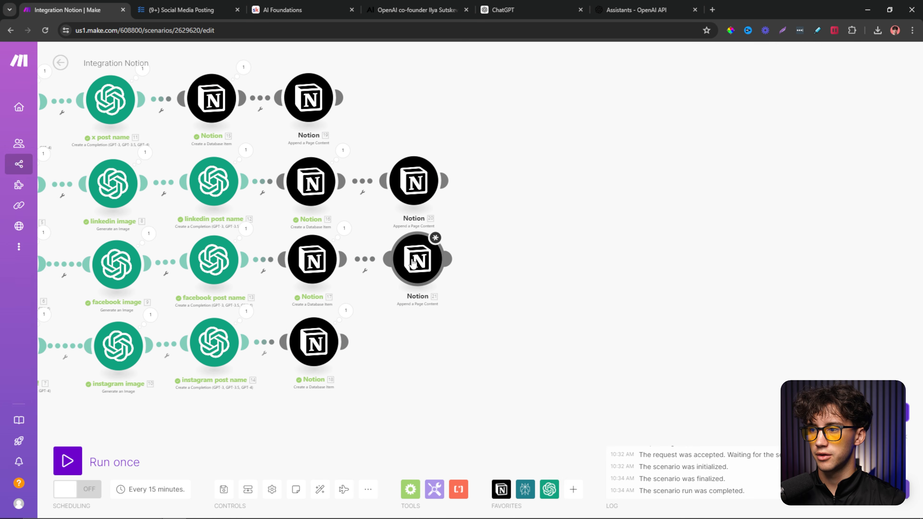
{"action": "left_click", "coordinate": [413, 262]}
{"action": "left_click", "coordinate": [559, 162]}
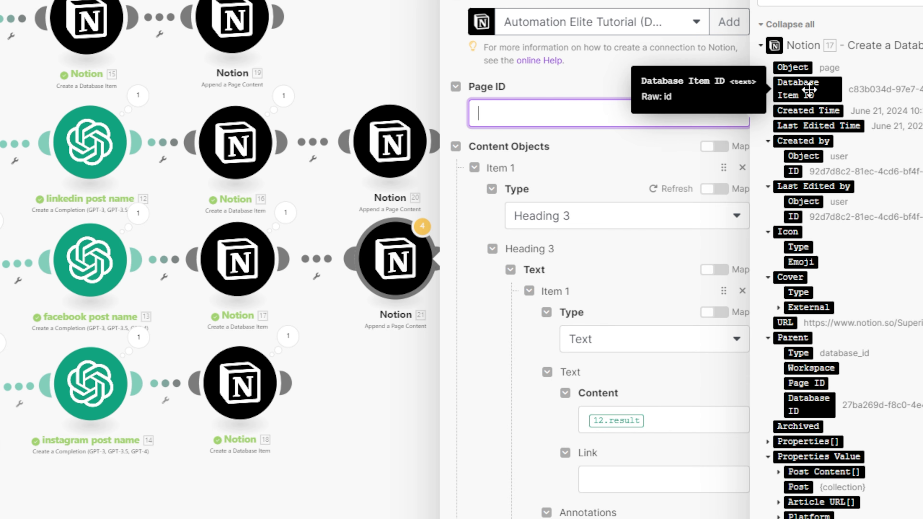
{"action": "left_click", "coordinate": [809, 89]}
{"action": "left_click", "coordinate": [585, 159]}
- Replace the Heading 3 text content with the Result of the facebook post name module 13
{"action": "scroll", "coordinate": [659, 317], "scroll_direction": "down", "scroll_amount": 4}
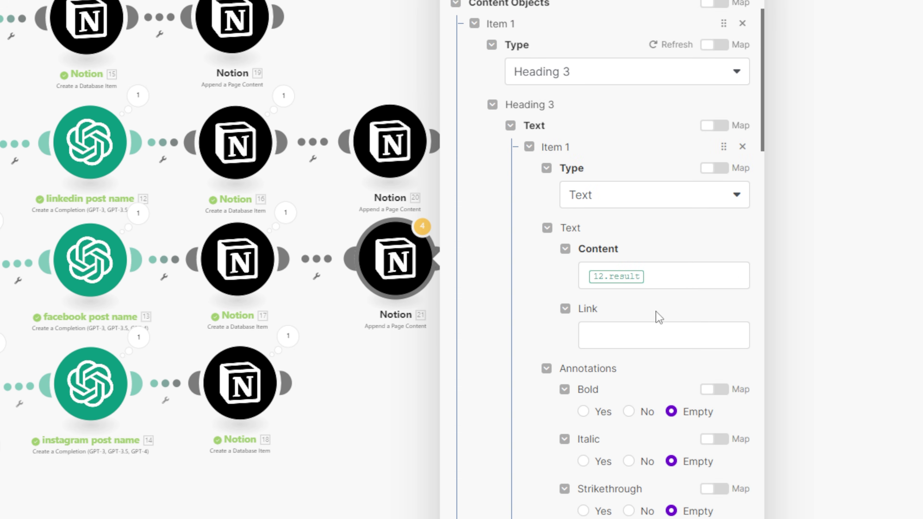
{"action": "left_click", "coordinate": [680, 280]}
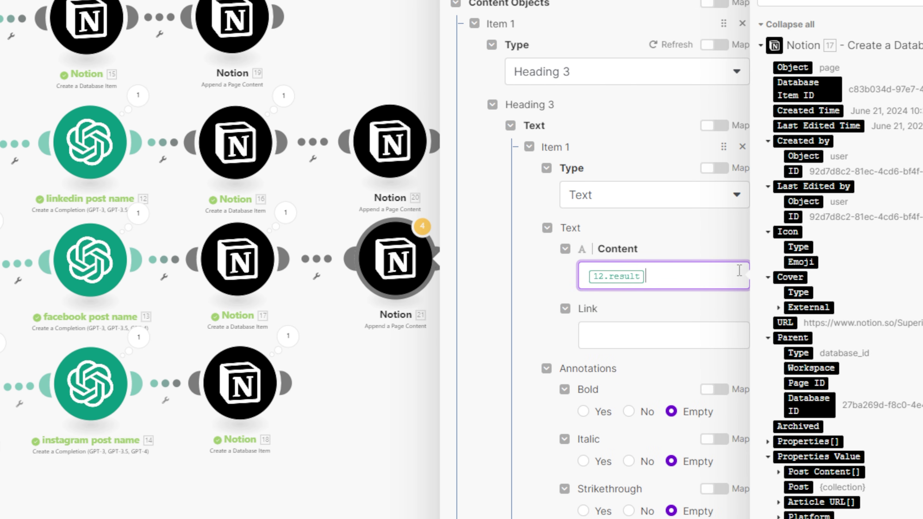
{"action": "key", "text": "BackSpace"}
{"action": "scroll", "coordinate": [817, 274], "scroll_direction": "down", "scroll_amount": 6}
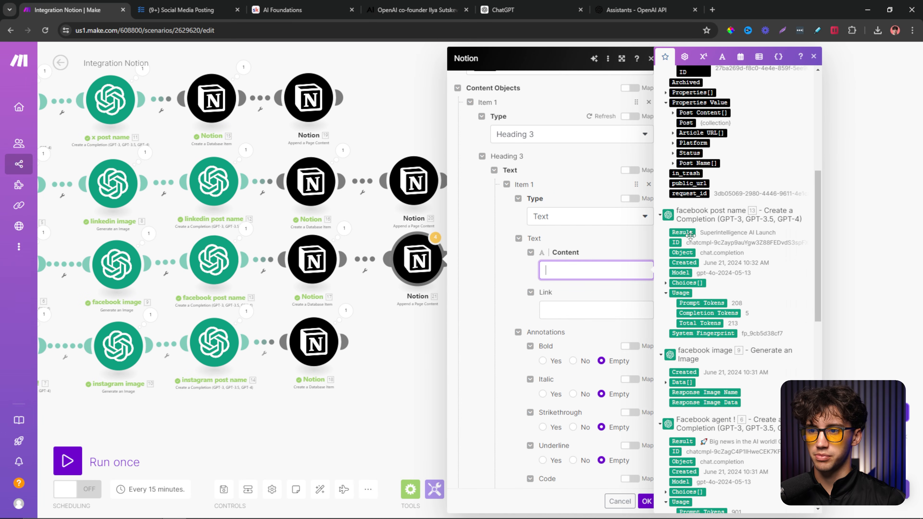
{"action": "left_click", "coordinate": [690, 235]}
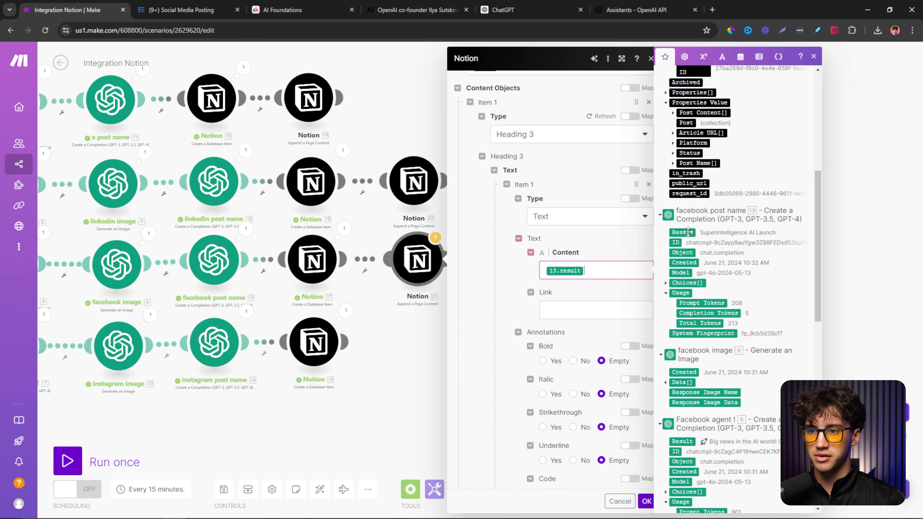
{"action": "scroll", "coordinate": [539, 320], "scroll_direction": "down", "scroll_amount": 8}
{"action": "left_click", "coordinate": [538, 320]}
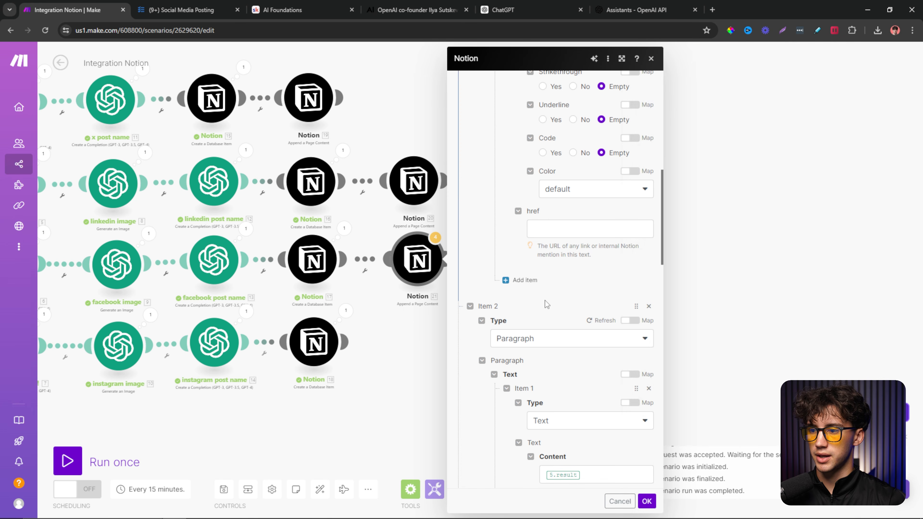
- Replace the Item 2 paragraph's text content with the Result of the Facebook agent module 6
{"action": "scroll", "coordinate": [545, 291], "scroll_direction": "down", "scroll_amount": 3}
{"action": "left_click", "coordinate": [574, 382]}
{"action": "key", "text": "BackSpace"}
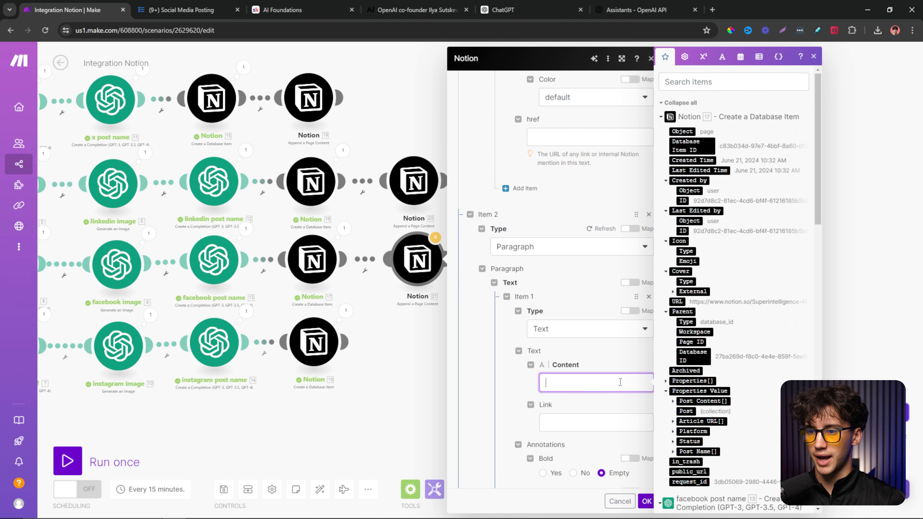
{"action": "scroll", "coordinate": [738, 365], "scroll_direction": "down", "scroll_amount": 10}
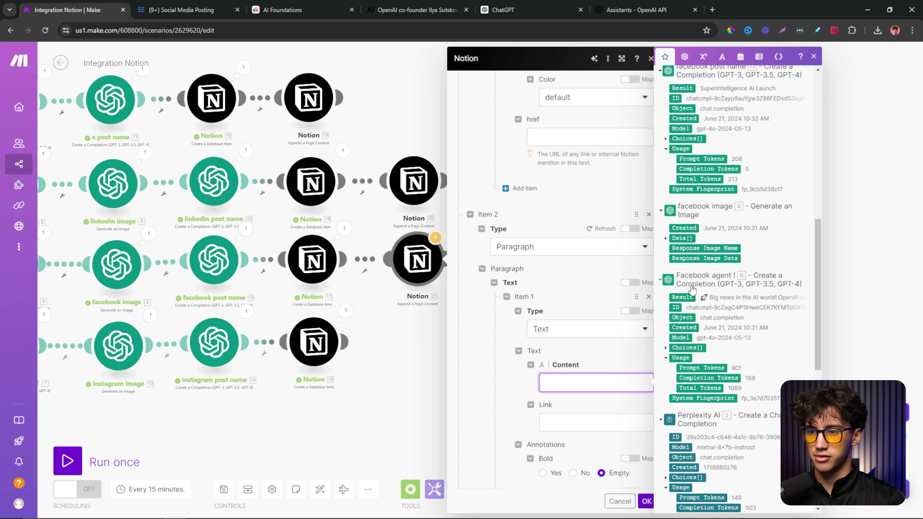
{"action": "left_click", "coordinate": [683, 297]}
{"action": "left_click", "coordinate": [579, 297]}
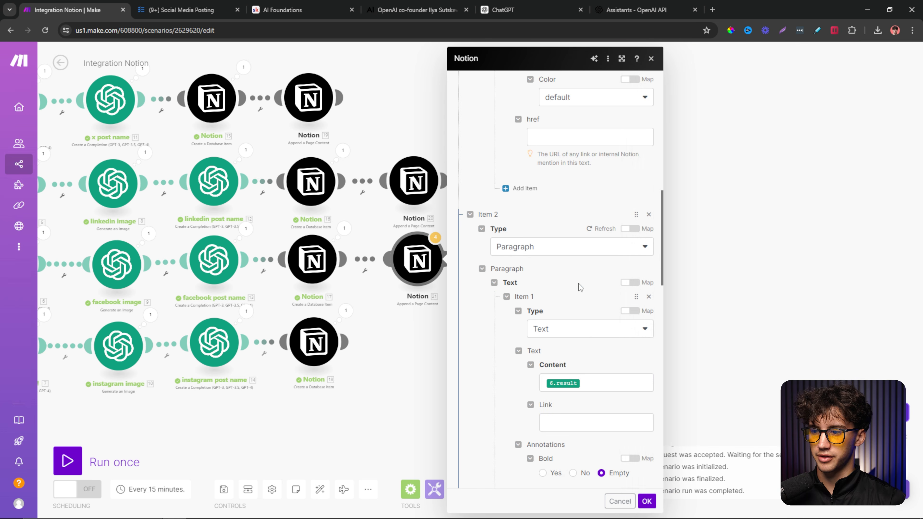
- Replace the Item 4 paragraph's text content with the Data URL from the facebook image module 9 and save the module
{"action": "scroll", "coordinate": [580, 287], "scroll_direction": "down", "scroll_amount": 7}
{"action": "scroll", "coordinate": [578, 289], "scroll_direction": "down", "scroll_amount": 10}
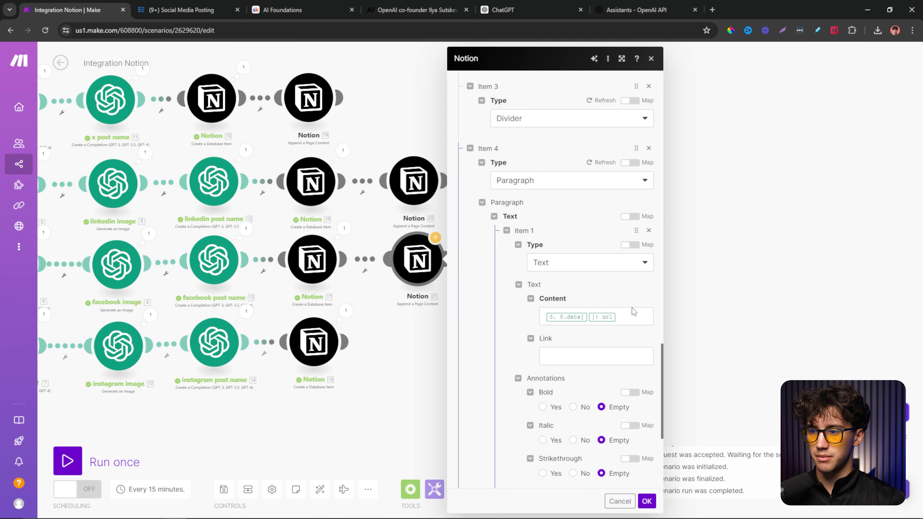
{"action": "left_click", "coordinate": [635, 320]}
{"action": "key", "text": "BackSpace"}
{"action": "scroll", "coordinate": [684, 312], "scroll_direction": "down", "scroll_amount": 10}
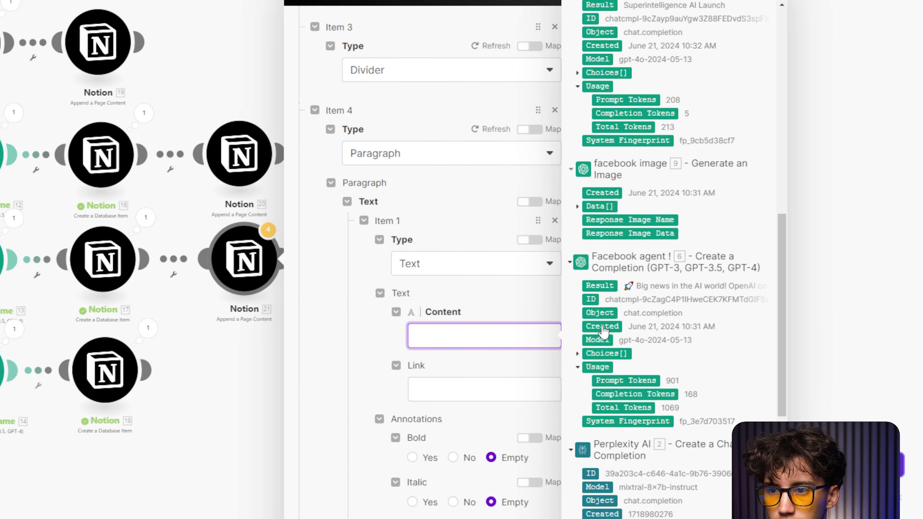
{"action": "scroll", "coordinate": [603, 331], "scroll_direction": "up", "scroll_amount": 3}
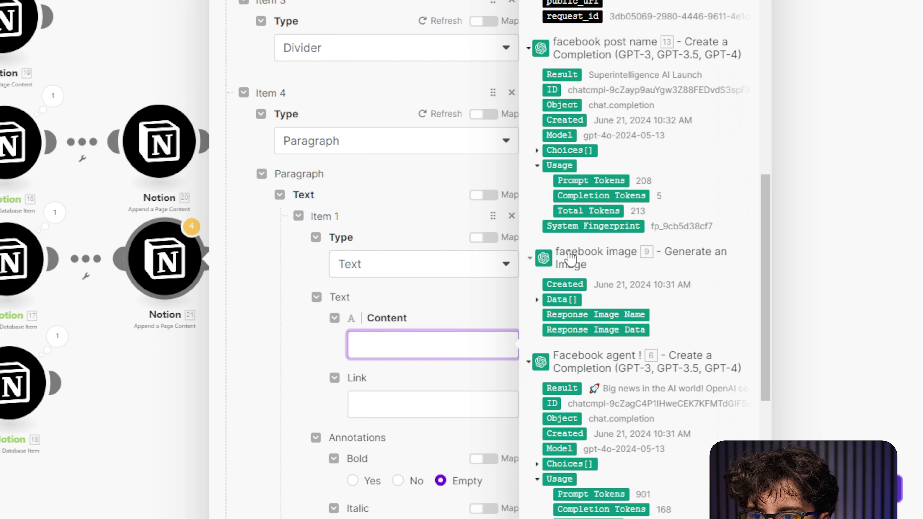
{"action": "left_click", "coordinate": [537, 300]}
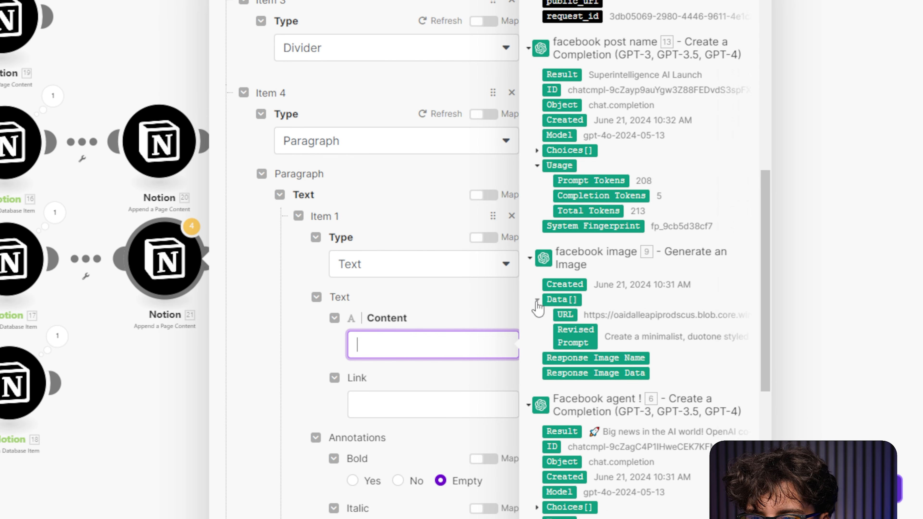
{"action": "left_click", "coordinate": [565, 315]}
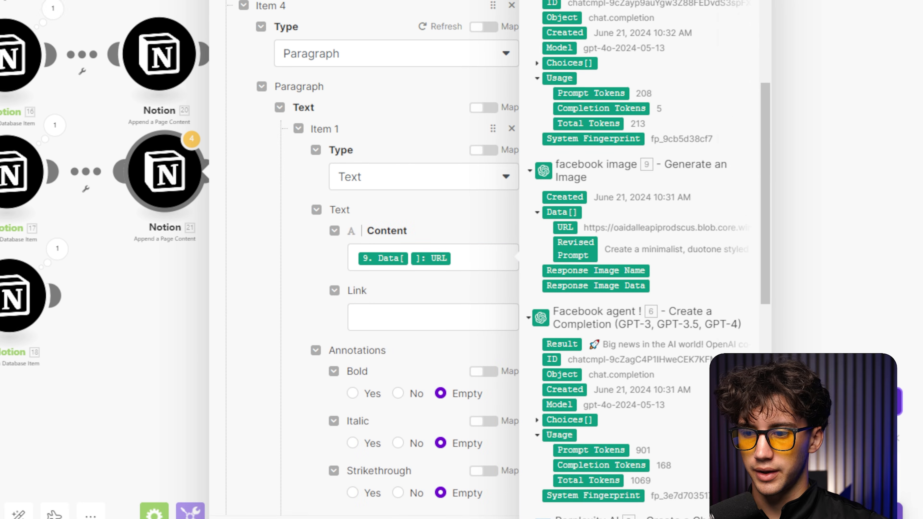
{"action": "left_click", "coordinate": [499, 500]}
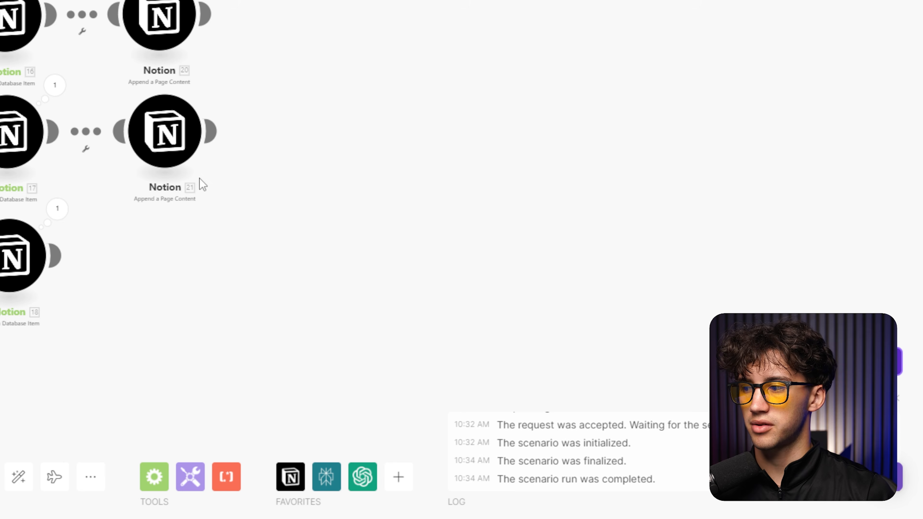
- Clone the Facebook branch's Append a Page Content module and attach the clone after the Instagram branch's Notion module 18
{"action": "right_click", "coordinate": [178, 153]}
{"action": "left_click", "coordinate": [226, 257]}
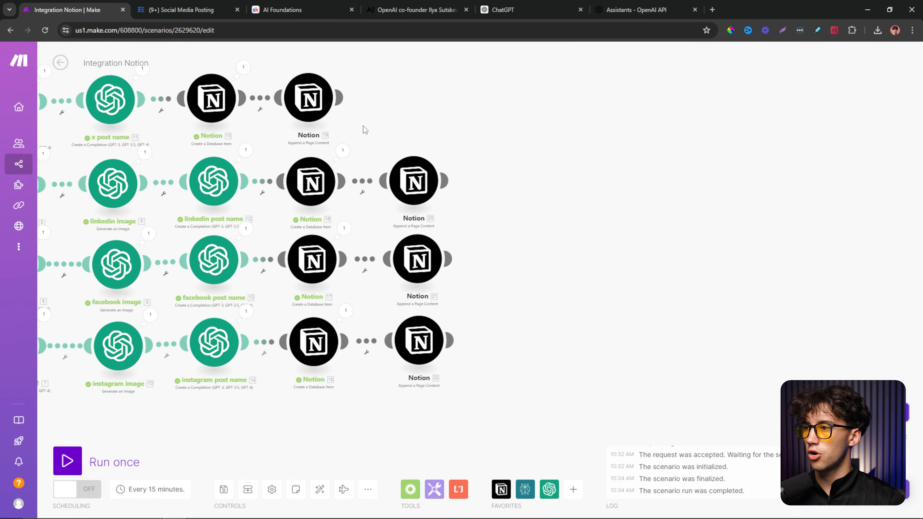
- Review the scenario's flow, then switch to Notion and examine the Status options of the New SM Post entry without changing it
{"action": "mouse_move", "coordinate": [416, 129]}
{"action": "left_mouse_down"}
{"action": "mouse_move", "coordinate": [619, 127]}
{"action": "mouse_move", "coordinate": [505, 159]}
{"action": "mouse_move", "coordinate": [496, 126]}
{"action": "mouse_move", "coordinate": [771, 152]}
{"action": "mouse_move", "coordinate": [864, 131]}
{"action": "left_mouse_up"}
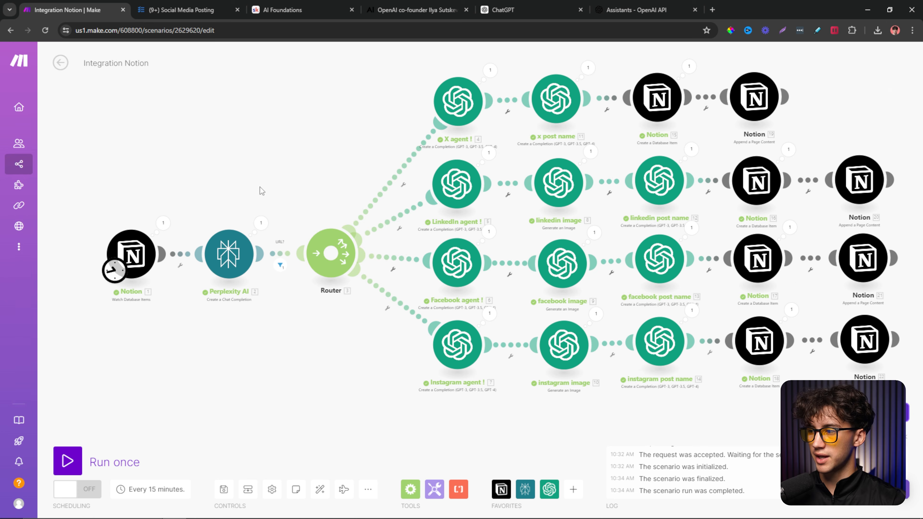
{"action": "left_click_drag", "start_coordinate": [259, 187], "coordinate": [460, 182]}
{"action": "scroll", "coordinate": [290, 271], "scroll_direction": "up", "scroll_amount": 5}
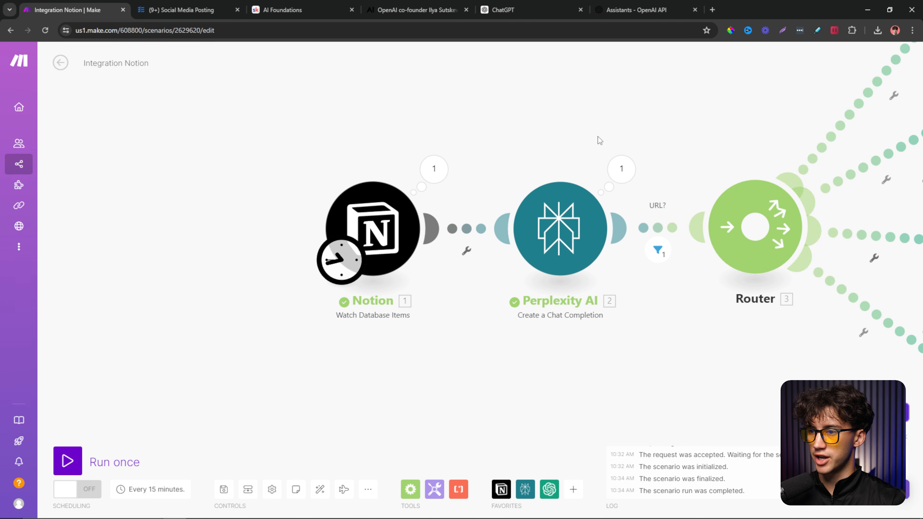
{"action": "left_click_drag", "start_coordinate": [599, 141], "coordinate": [227, 219]}
{"action": "scroll", "coordinate": [227, 220], "scroll_direction": "down", "scroll_amount": 3}
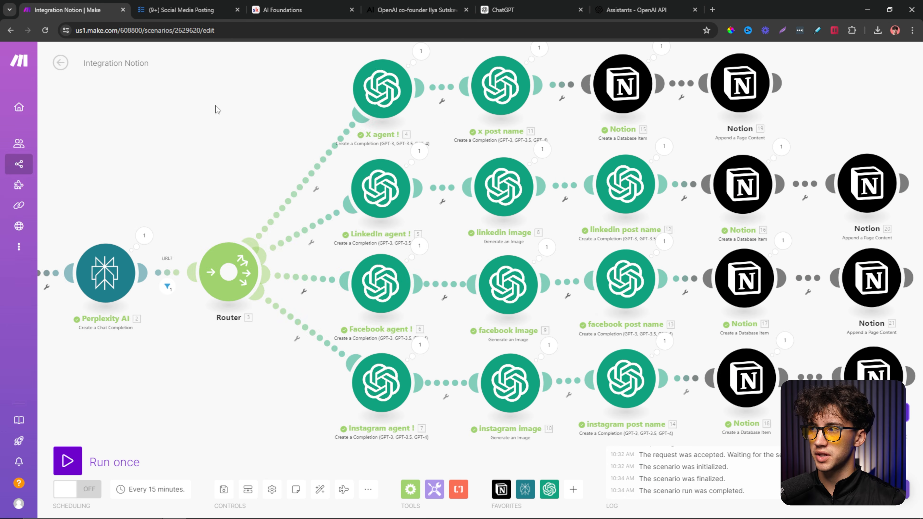
{"action": "left_click", "coordinate": [182, 10]}
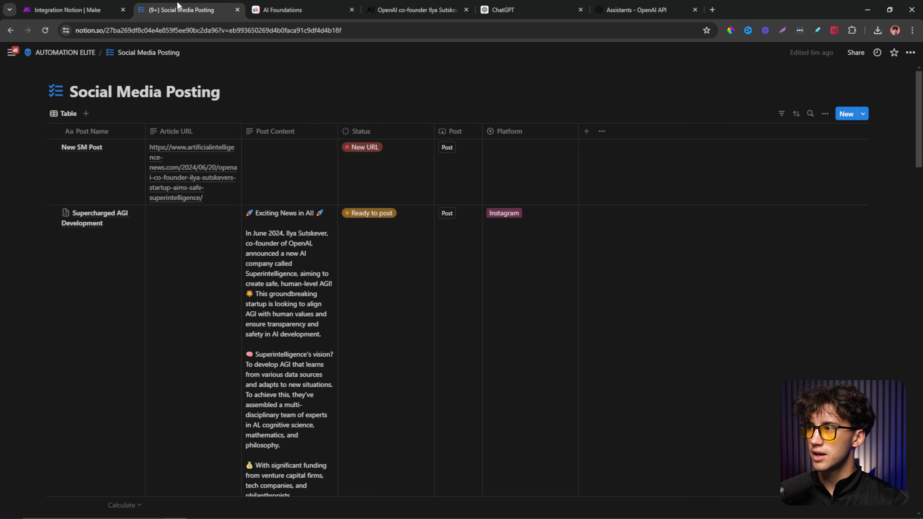
{"action": "left_click", "coordinate": [369, 152]}
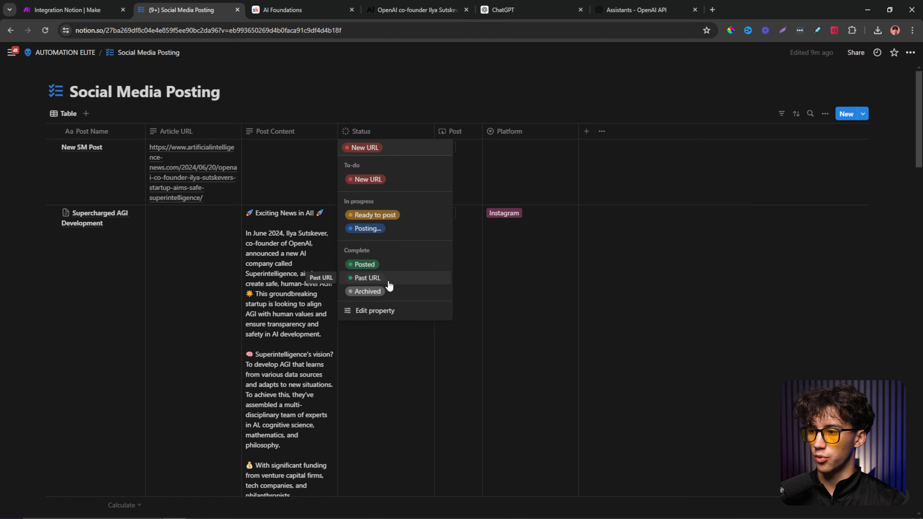
{"action": "key", "text": "Escape"}
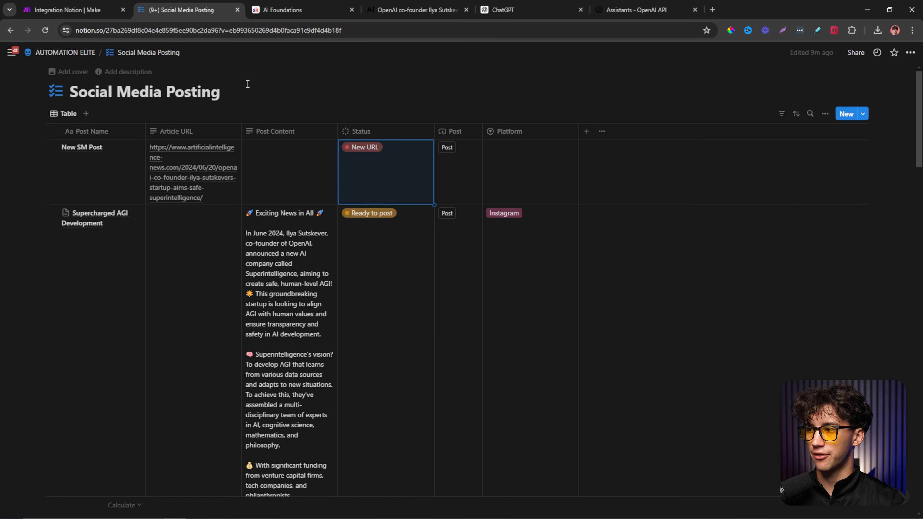
- Return to the Make scenario and add a Notion Update a Database Item module after the Instagram branch's Append a Page Content module
{"action": "left_click", "coordinate": [88, 5]}
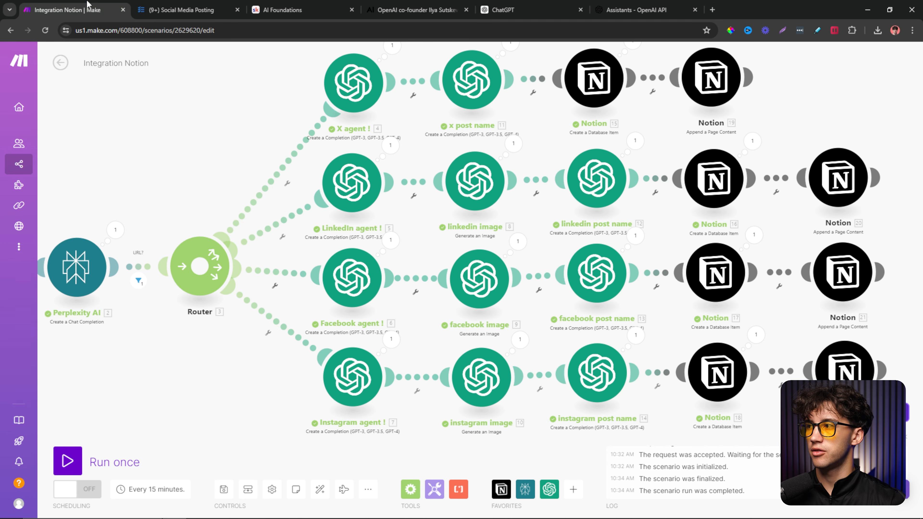
{"action": "left_click_drag", "start_coordinate": [846, 101], "coordinate": [361, 51]}
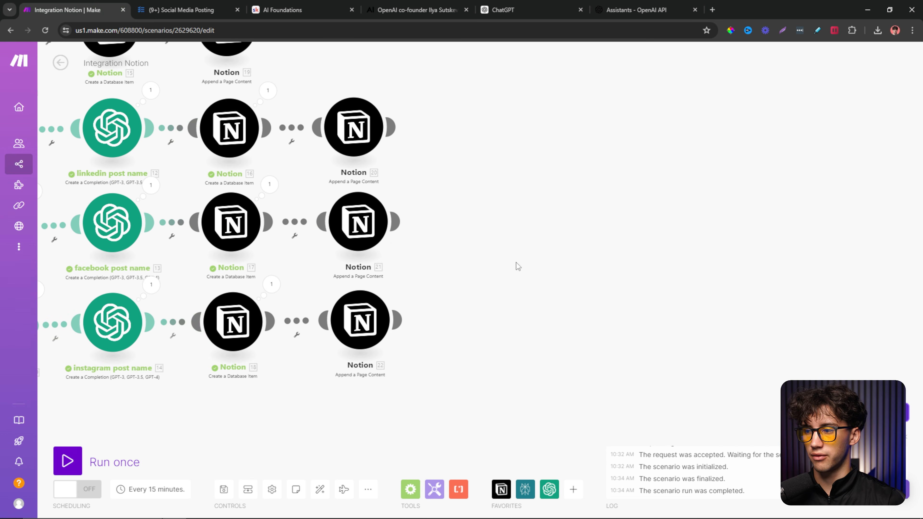
{"action": "left_click", "coordinate": [573, 491]}
{"action": "left_click", "coordinate": [582, 269]}
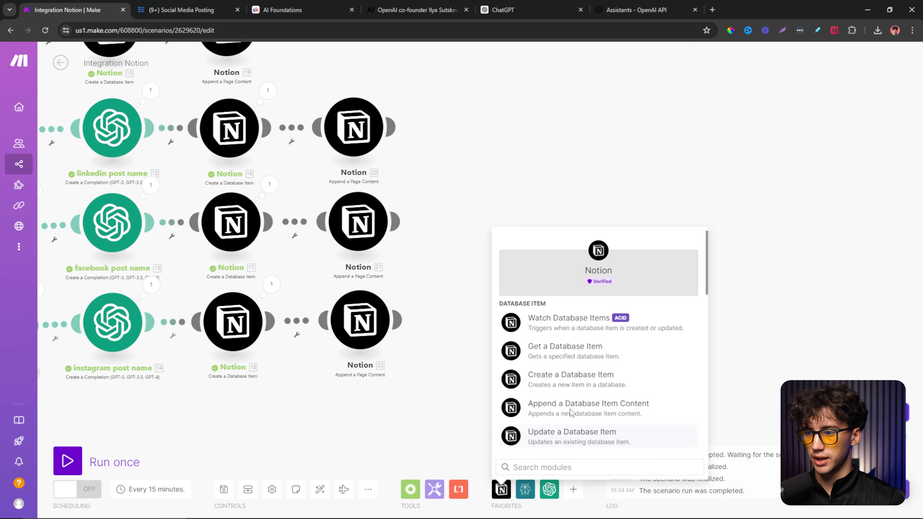
{"action": "type", "text": "update"}
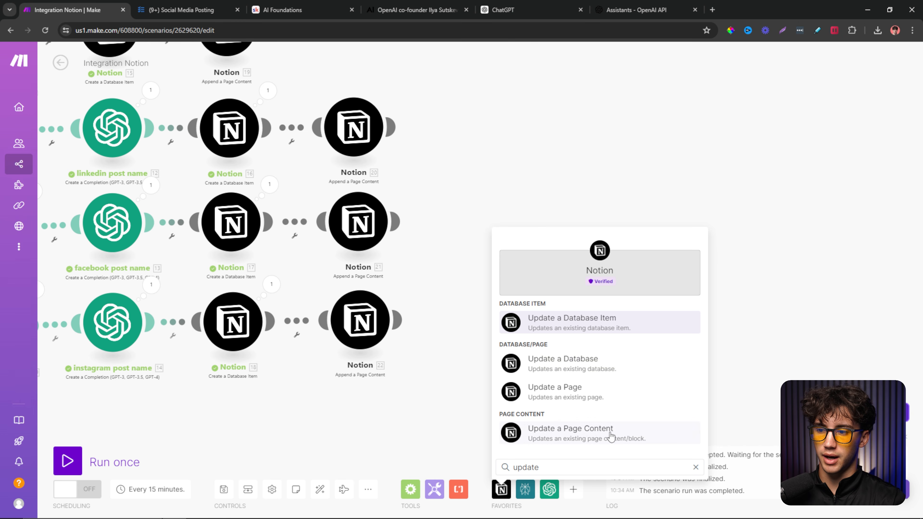
{"action": "left_click", "coordinate": [595, 325]}
{"action": "left_click_drag", "start_coordinate": [595, 326], "coordinate": [471, 327]}
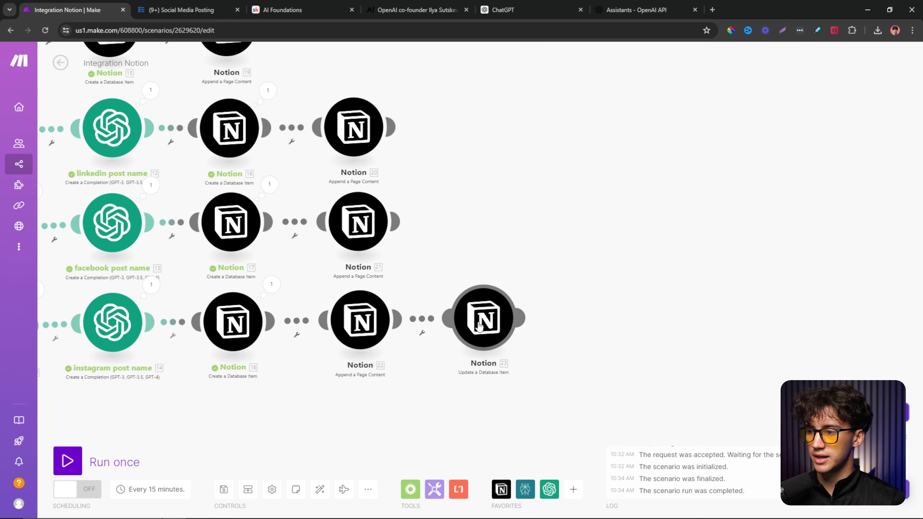
{"action": "scroll", "coordinate": [532, 277], "scroll_direction": "down", "scroll_amount": 5}
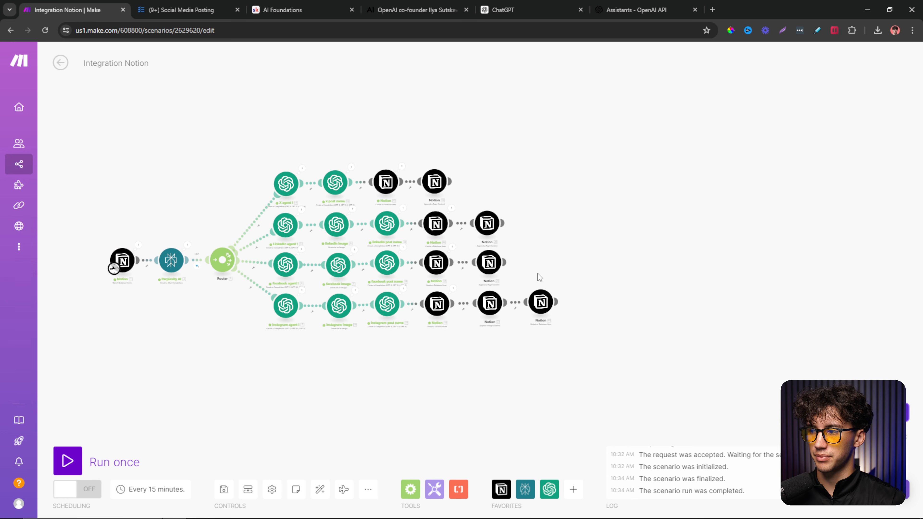
{"action": "scroll", "coordinate": [191, 319], "scroll_direction": "up", "scroll_amount": 3}
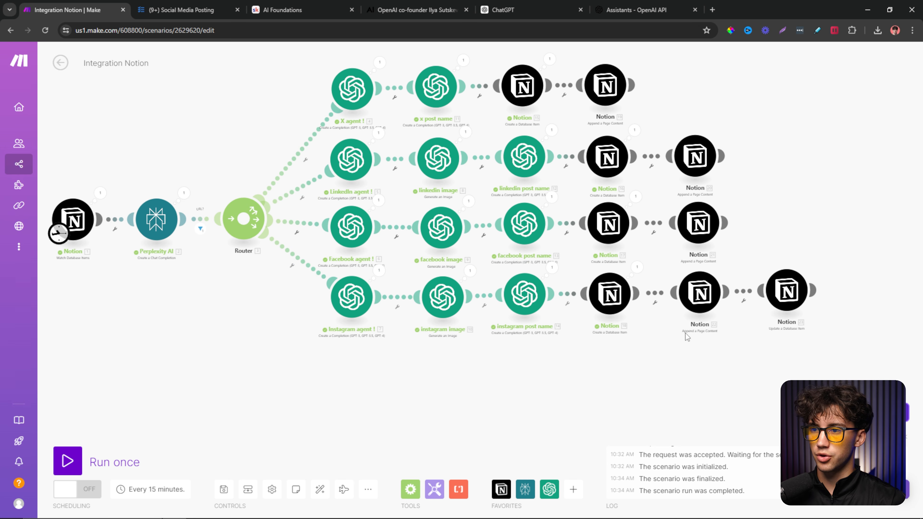
{"action": "left_click_drag", "start_coordinate": [798, 180], "coordinate": [791, 203]}
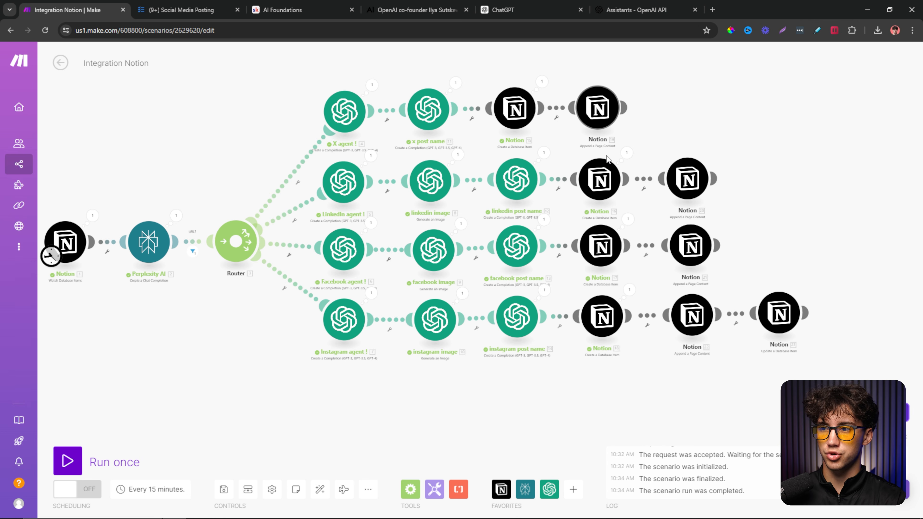
{"action": "left_click_drag", "start_coordinate": [716, 128], "coordinate": [910, 122]}
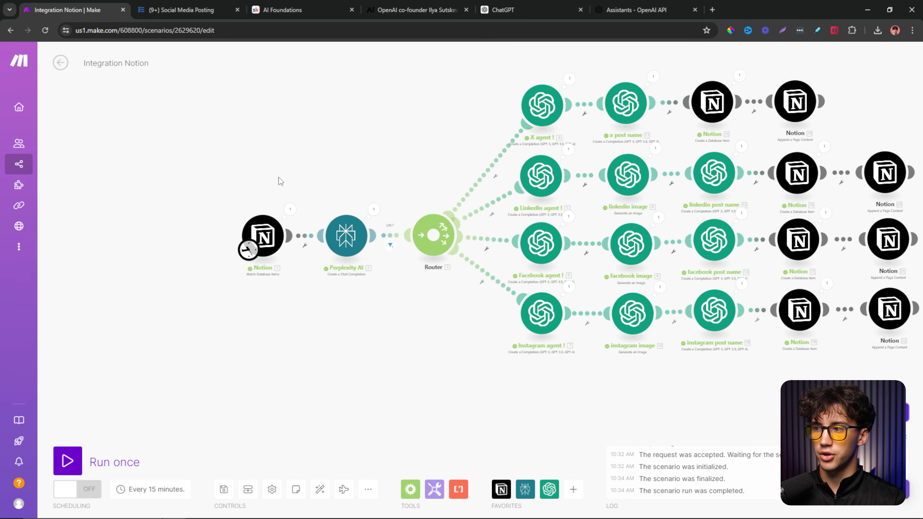
{"action": "left_click_drag", "start_coordinate": [278, 177], "coordinate": [429, 190]}
{"action": "scroll", "coordinate": [472, 213], "scroll_direction": "up", "scroll_amount": 4}
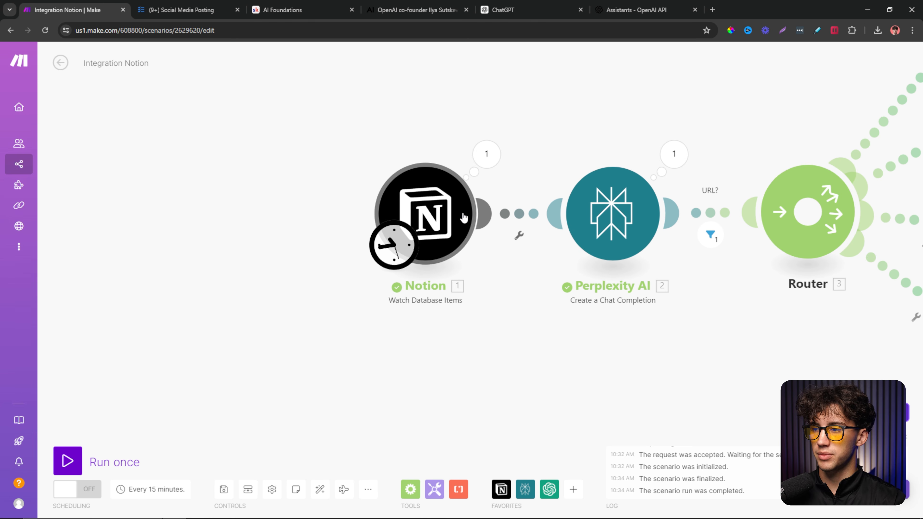
- Examine the scenario's branches in Make and the status options of the New SM Post entry in the Notion database
{"action": "left_click_drag", "start_coordinate": [629, 142], "coordinate": [325, 168]}
{"action": "scroll", "coordinate": [326, 170], "scroll_direction": "down", "scroll_amount": 2}
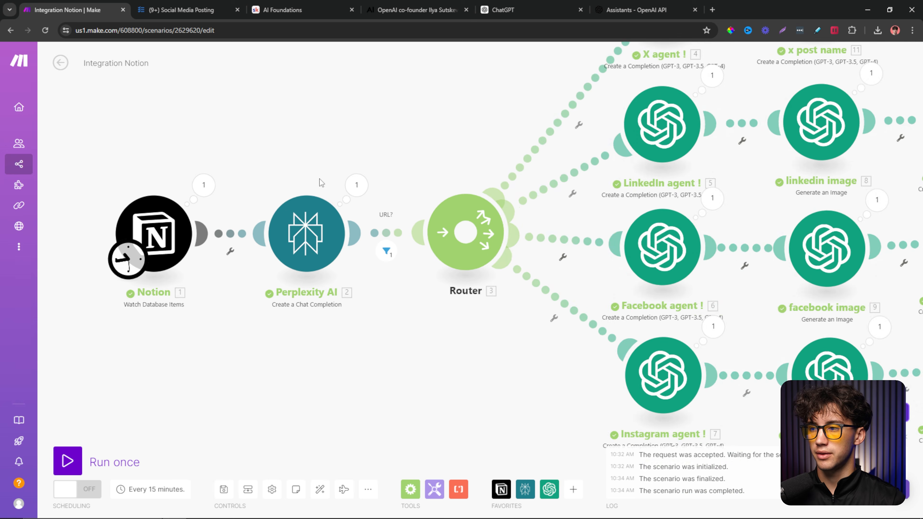
{"action": "left_click_drag", "start_coordinate": [418, 126], "coordinate": [190, 155]}
{"action": "left_click_drag", "start_coordinate": [526, 229], "coordinate": [217, 222]}
{"action": "scroll", "coordinate": [316, 272], "scroll_direction": "down", "scroll_amount": 3}
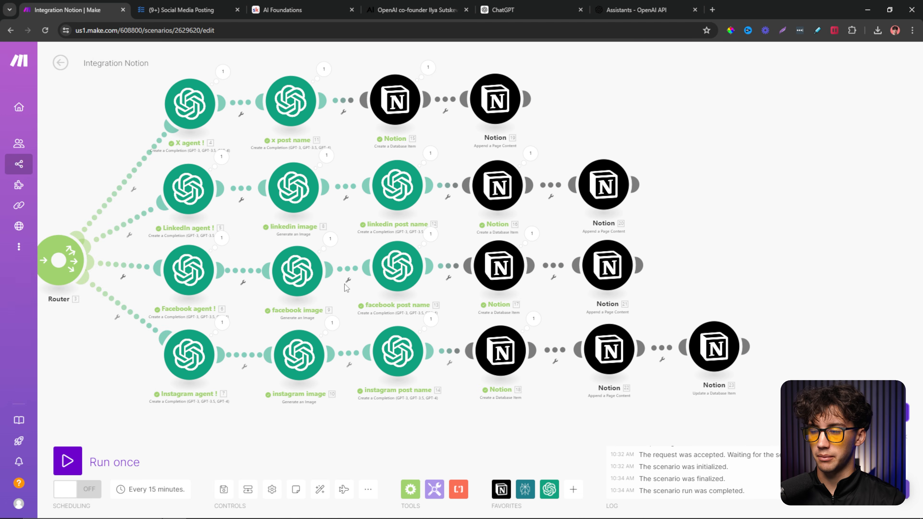
{"action": "left_click_drag", "start_coordinate": [813, 286], "coordinate": [716, 241]}
{"action": "left_click", "coordinate": [174, 9]}
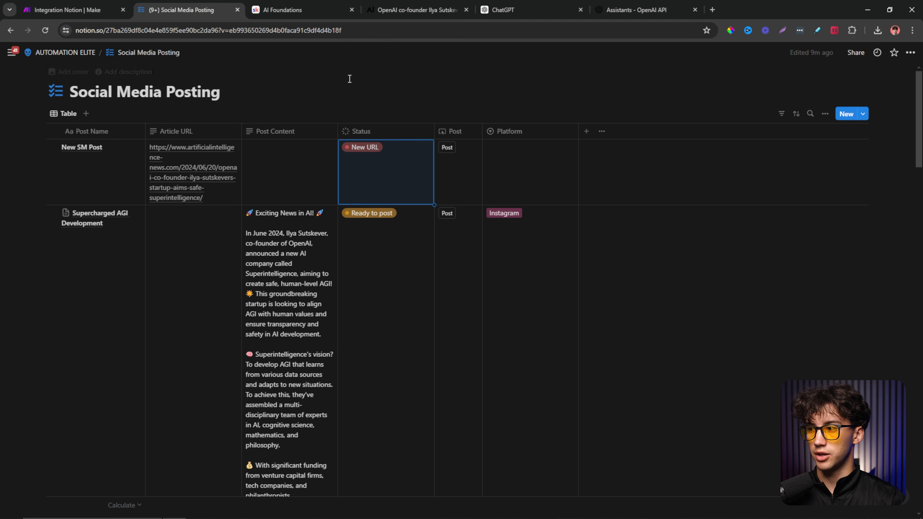
{"action": "left_click", "coordinate": [125, 148]}
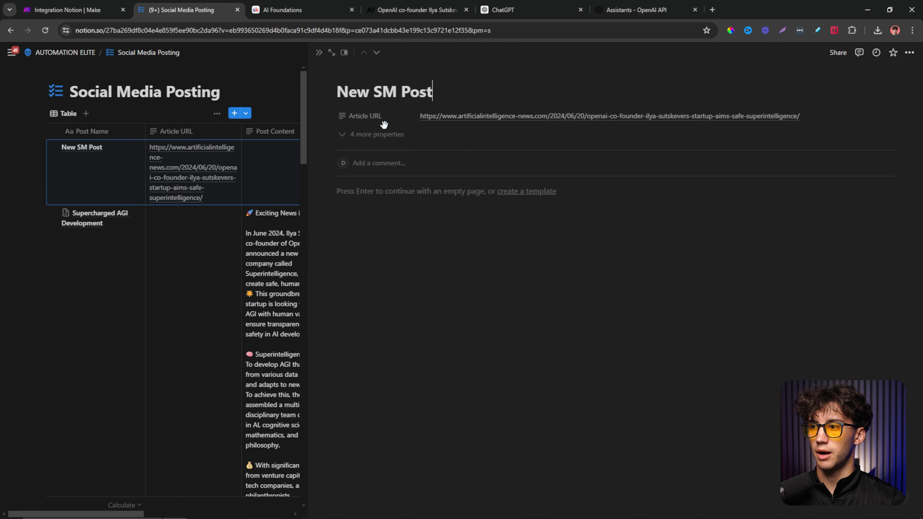
{"action": "left_click", "coordinate": [440, 189]}
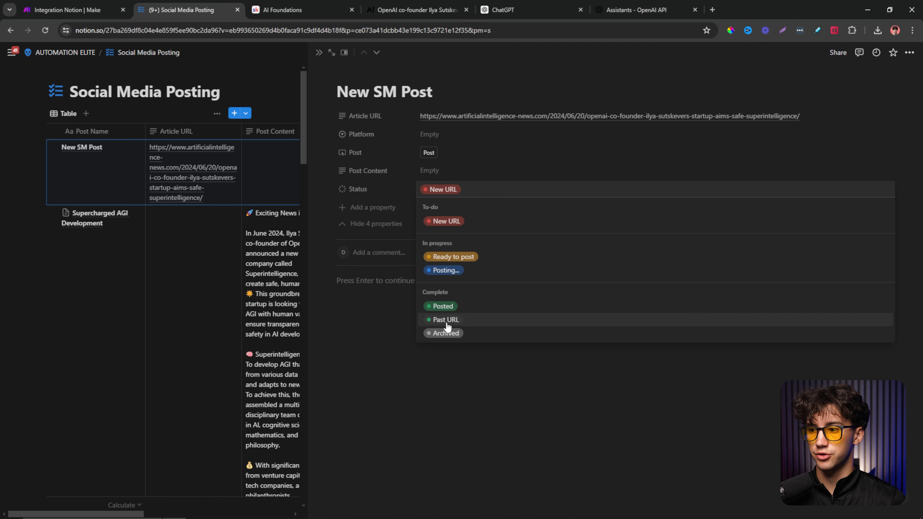
{"action": "key", "text": "Escape"}
{"action": "left_click", "coordinate": [319, 53]}
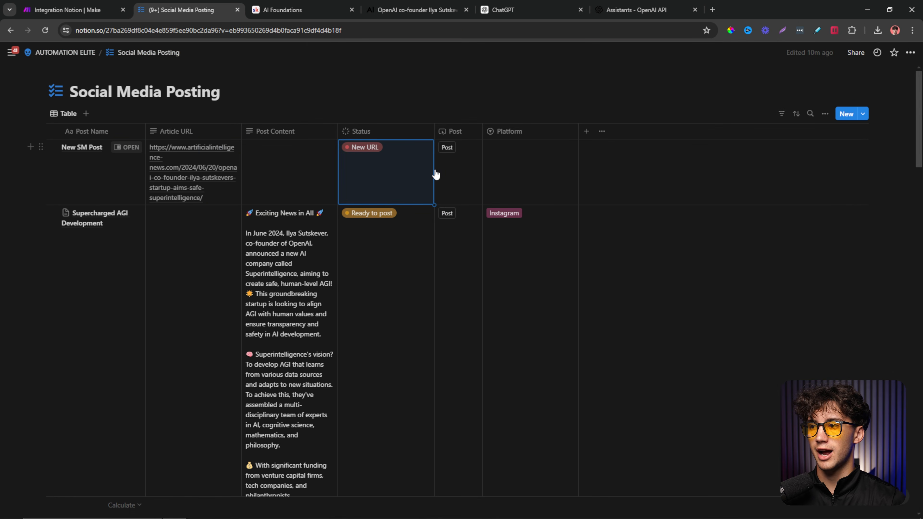
- In Make, open the Update a Database Item module ending the Instagram branch and keep its database ID method as Select from the list
{"action": "left_click", "coordinate": [91, 9]}
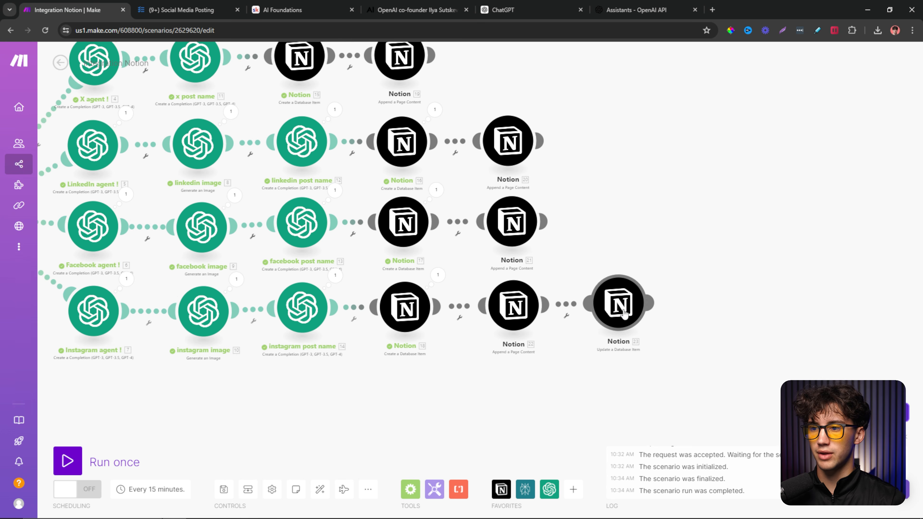
{"action": "scroll", "coordinate": [618, 297], "scroll_direction": "down", "scroll_amount": 3}
{"action": "scroll", "coordinate": [617, 297], "scroll_direction": "up", "scroll_amount": 2}
{"action": "scroll", "coordinate": [618, 296], "scroll_direction": "up", "scroll_amount": 2}
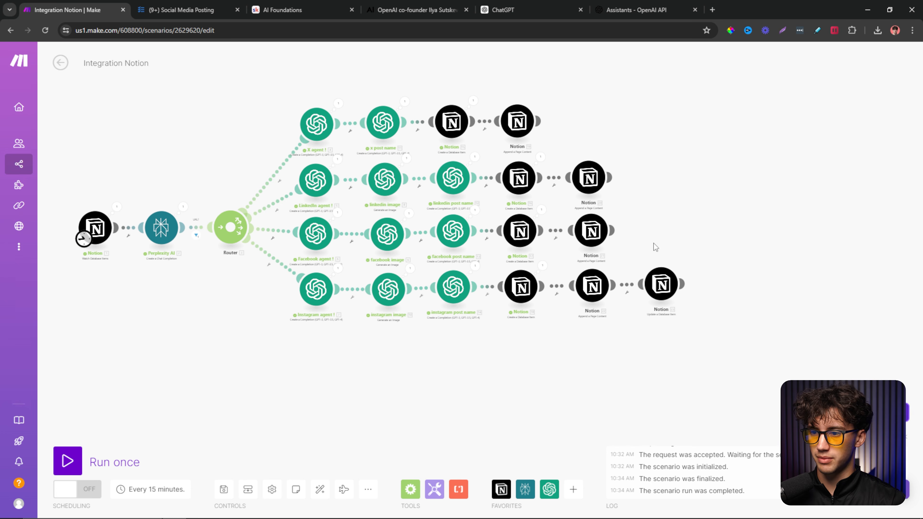
{"action": "left_click", "coordinate": [675, 287]}
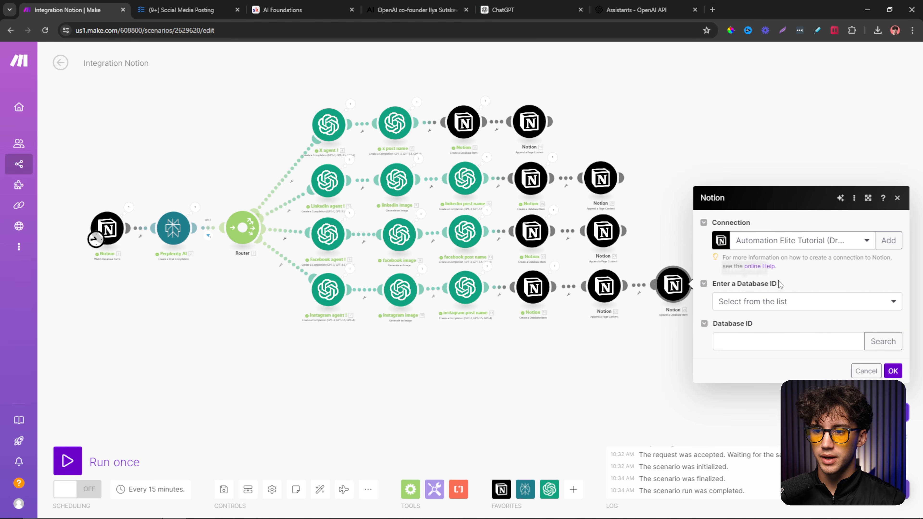
{"action": "left_click", "coordinate": [751, 311]}
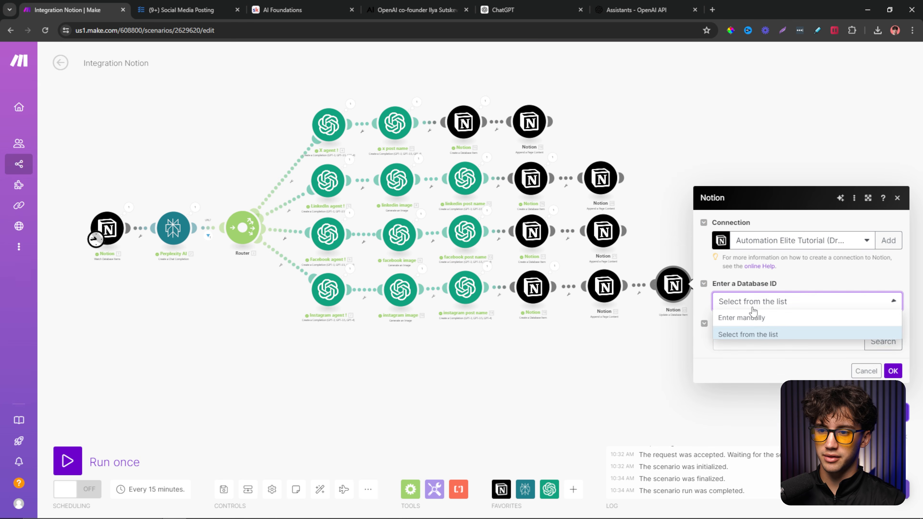
{"action": "left_click", "coordinate": [781, 335]}
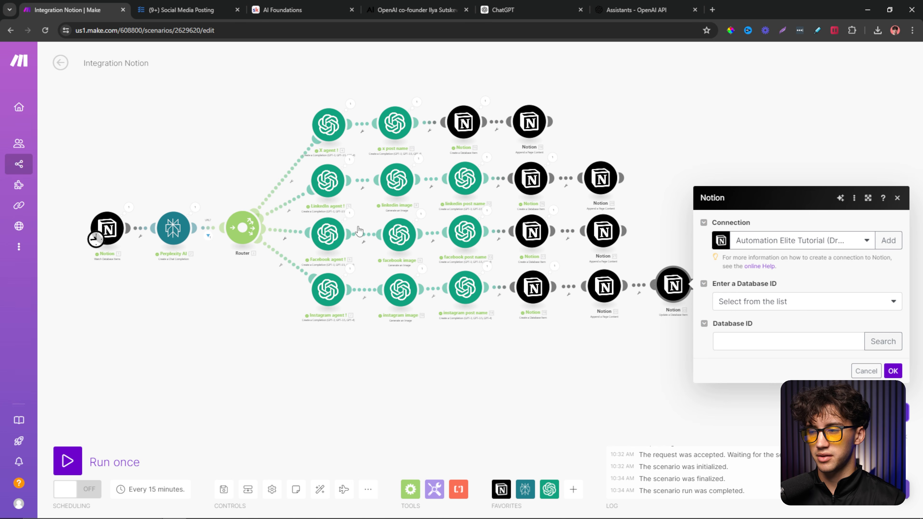
- Copy the database title Social Media Posting from Notion and use it to search for and select the module's database ID in Make
{"action": "left_click", "coordinate": [182, 10]}
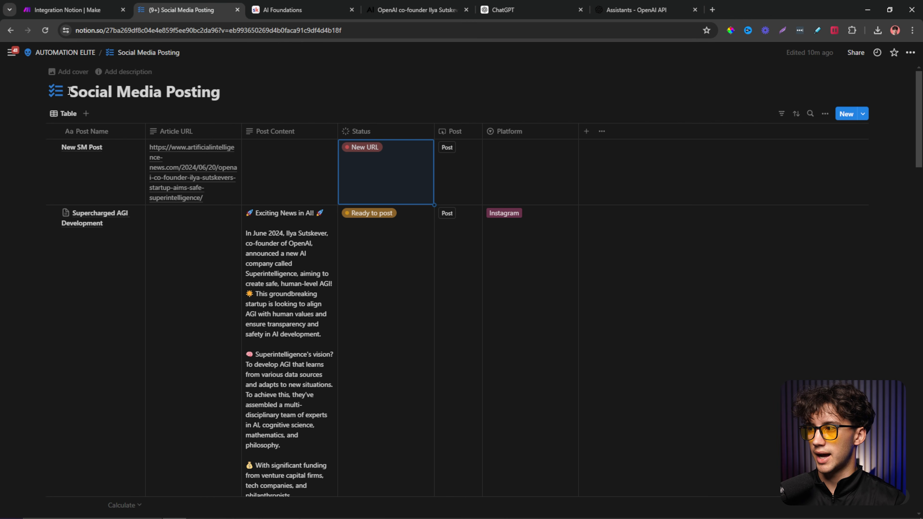
{"action": "left_click_drag", "start_coordinate": [219, 92], "coordinate": [65, 92]}
{"action": "key", "text": "ctrl+c"}
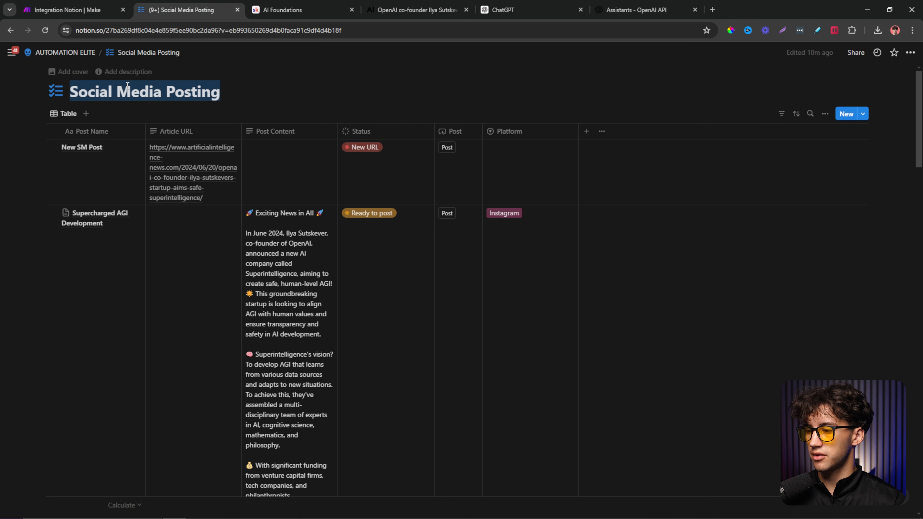
{"action": "left_click", "coordinate": [75, 10]}
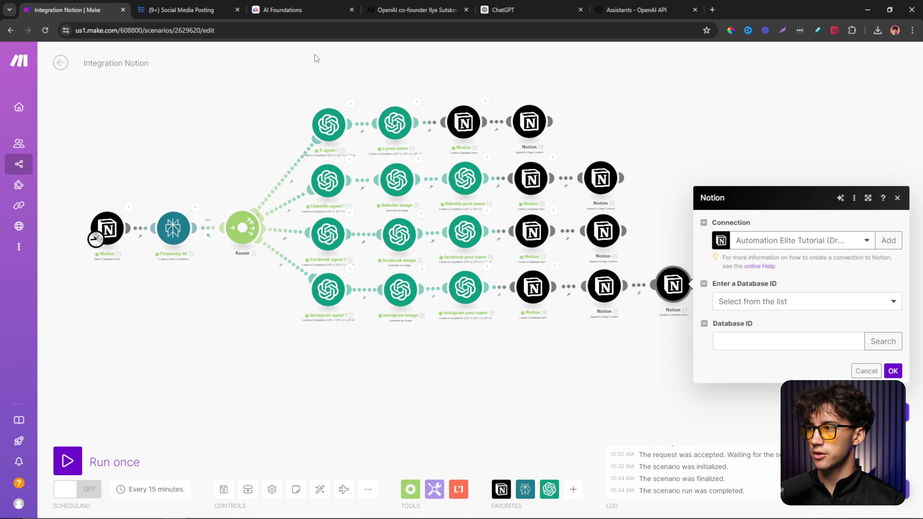
{"action": "left_click", "coordinate": [885, 341]}
{"action": "left_click", "coordinate": [728, 343]}
{"action": "key", "text": "ctrl+v"}
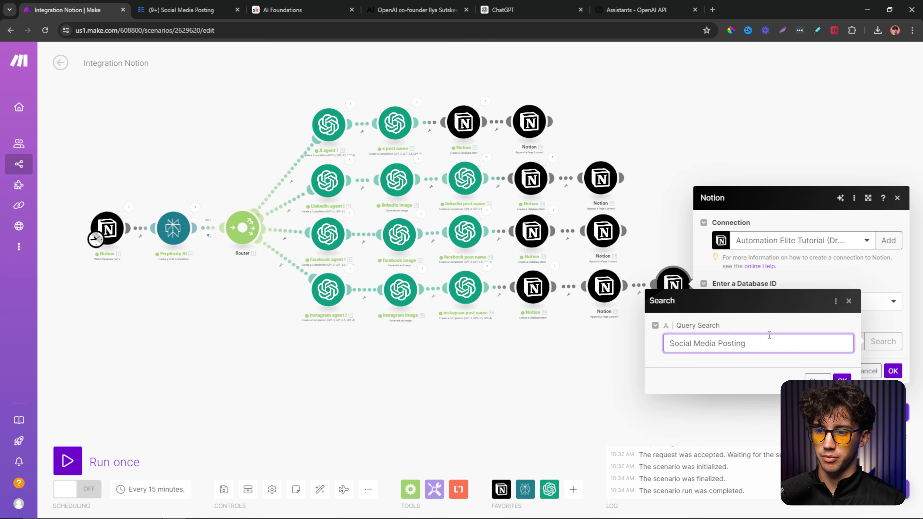
{"action": "left_click", "coordinate": [842, 381]}
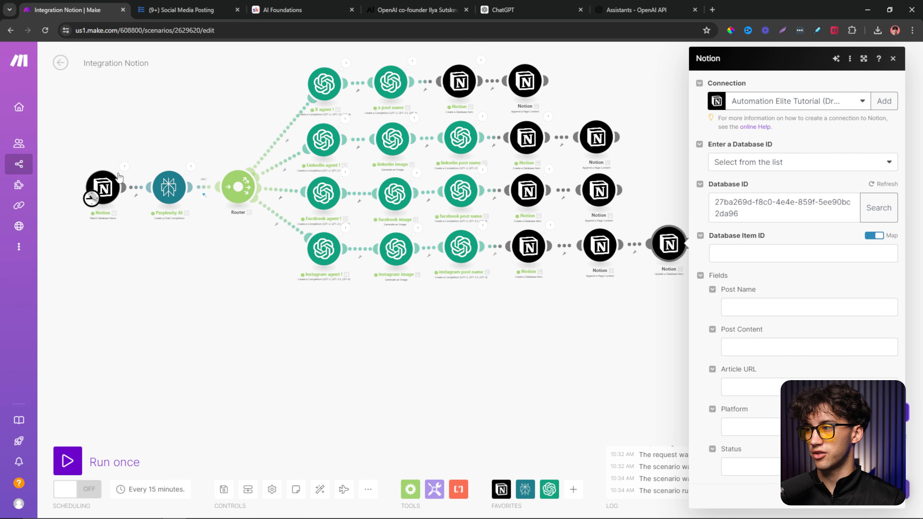
- Map the Database Item ID to the Database Item ID output of the Notion Watch Database Items module
{"action": "left_click", "coordinate": [721, 257]}
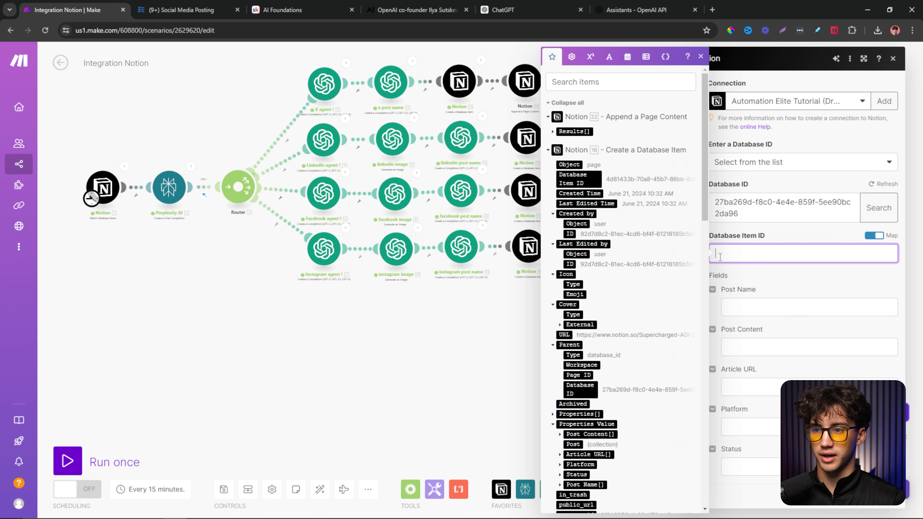
{"action": "left_click", "coordinate": [548, 151]}
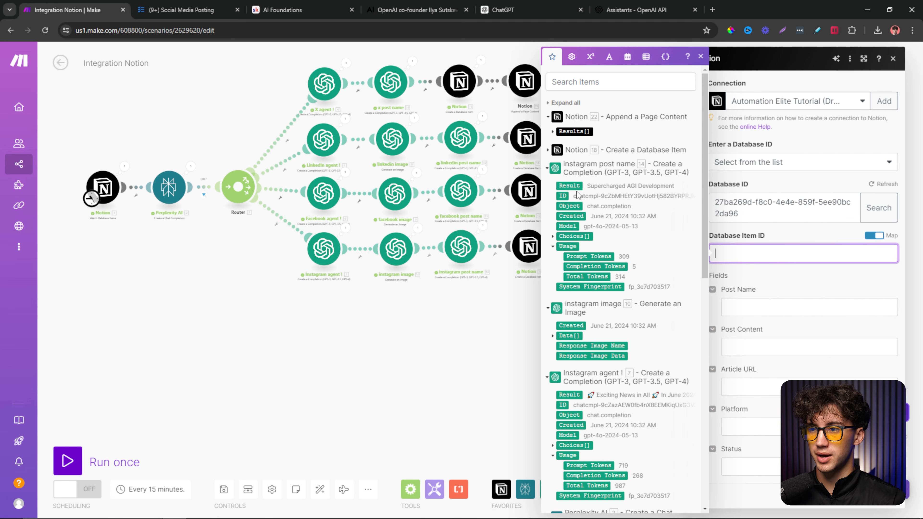
{"action": "scroll", "coordinate": [581, 193], "scroll_direction": "down", "scroll_amount": 15}
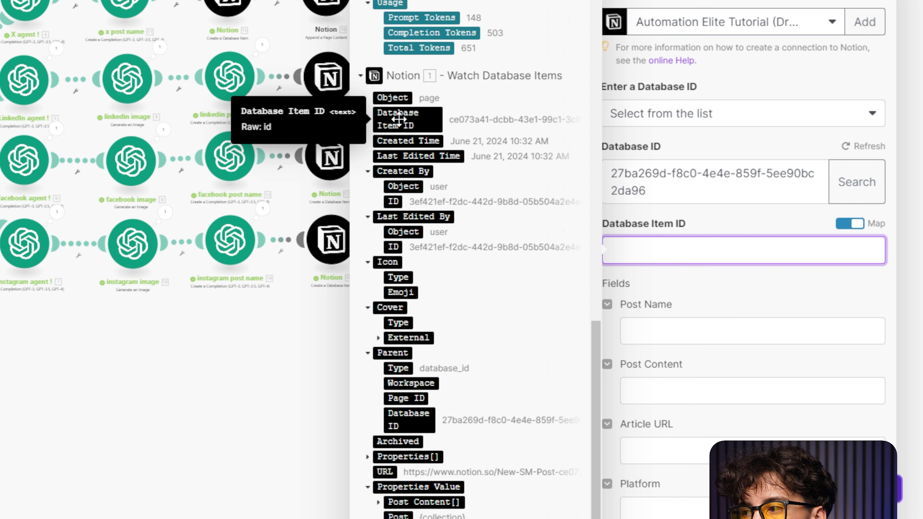
{"action": "left_click", "coordinate": [405, 120]}
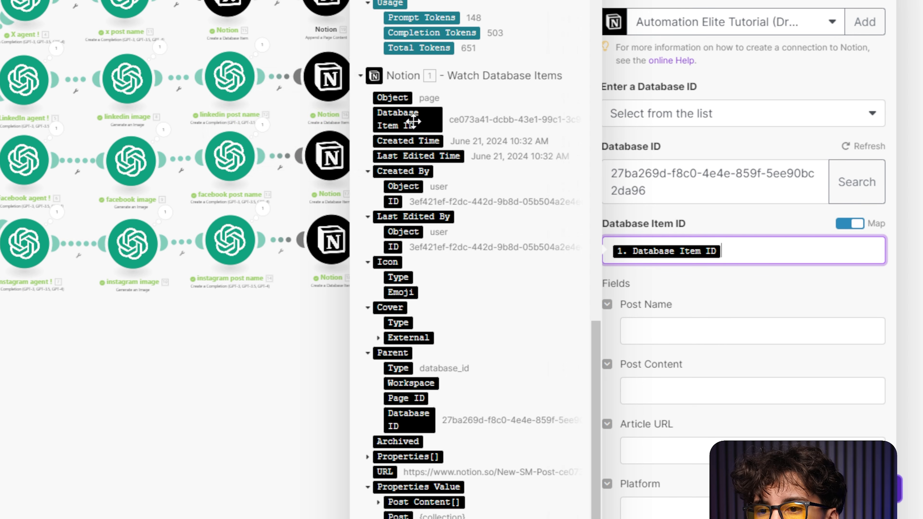
- Check the post names in Notion and map the Post Name field in Make to the instagram post name module's Result
{"action": "left_click", "coordinate": [742, 304]}
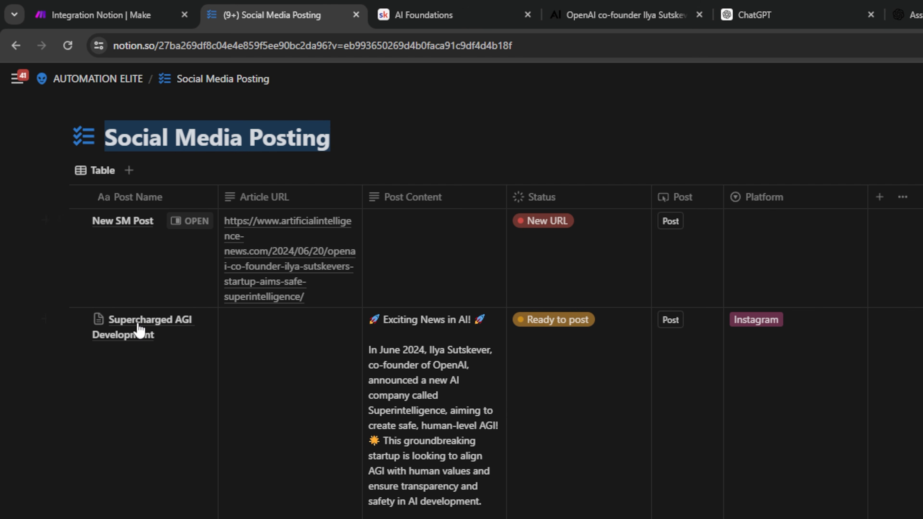
{"action": "left_click", "coordinate": [104, 8]}
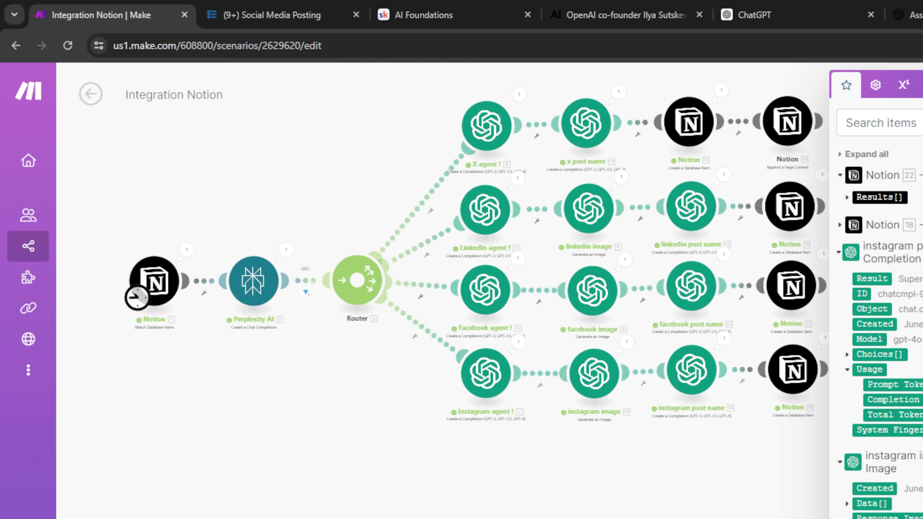
{"action": "scroll", "coordinate": [446, 40], "scroll_direction": "down", "scroll_amount": 3}
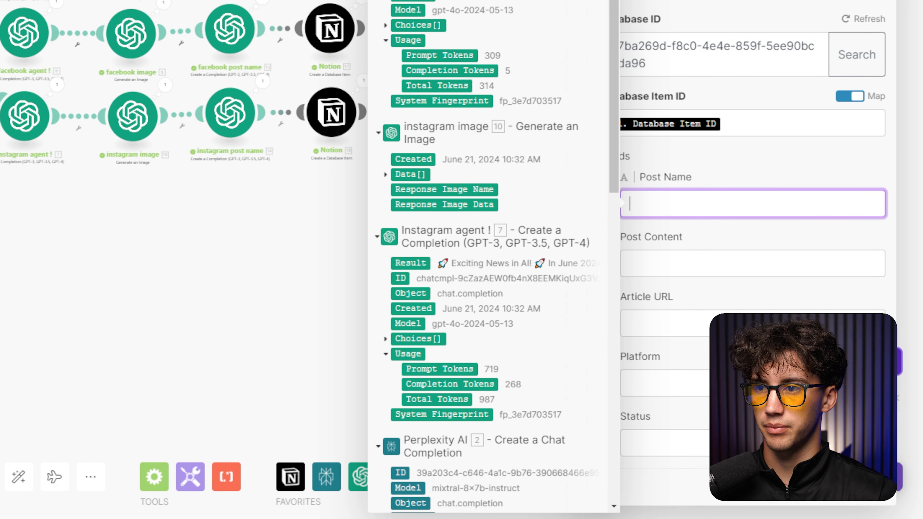
{"action": "scroll", "coordinate": [446, 40], "scroll_direction": "up", "scroll_amount": 2}
{"action": "left_click_drag", "start_coordinate": [419, 21], "coordinate": [656, 204]}
- Set the Status field to Complete: Past URL and save the Notion update module's settings
{"action": "left_click", "coordinate": [665, 442]}
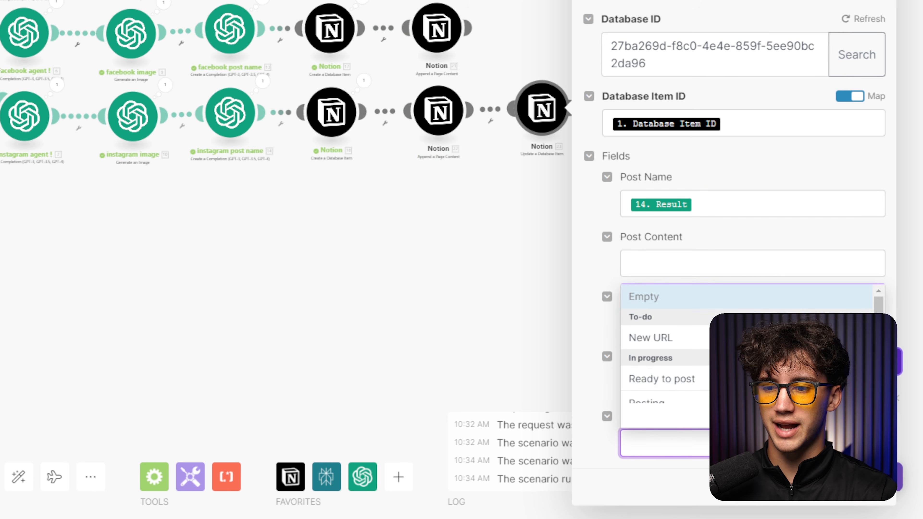
{"action": "scroll", "coordinate": [697, 366], "scroll_direction": "down", "scroll_amount": 5}
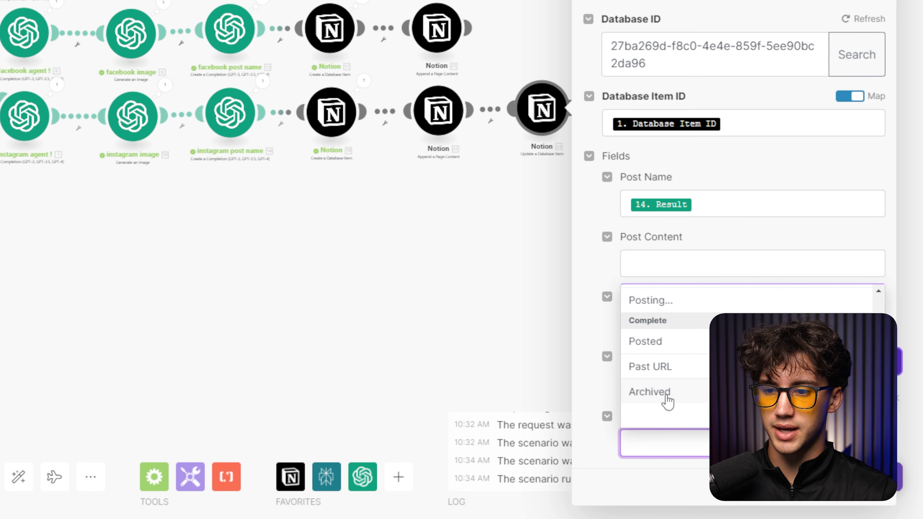
{"action": "left_click", "coordinate": [663, 368]}
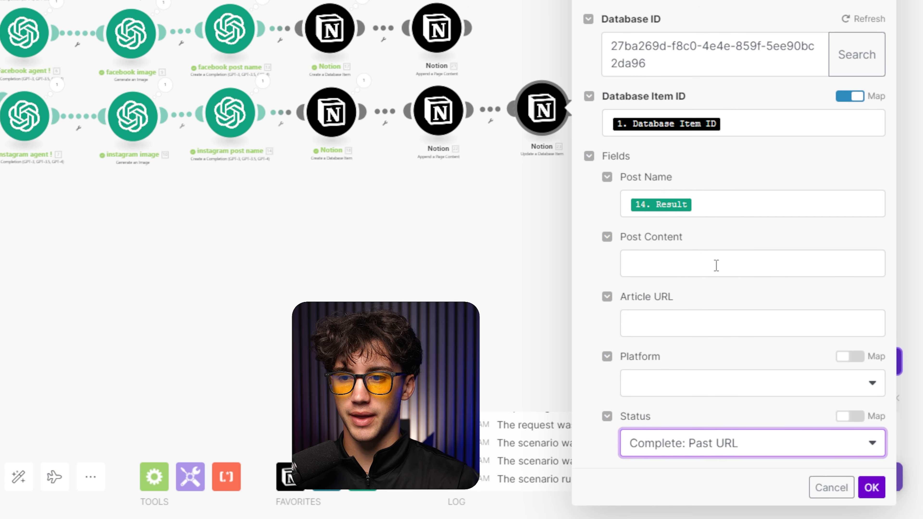
{"action": "left_click", "coordinate": [712, 201]}
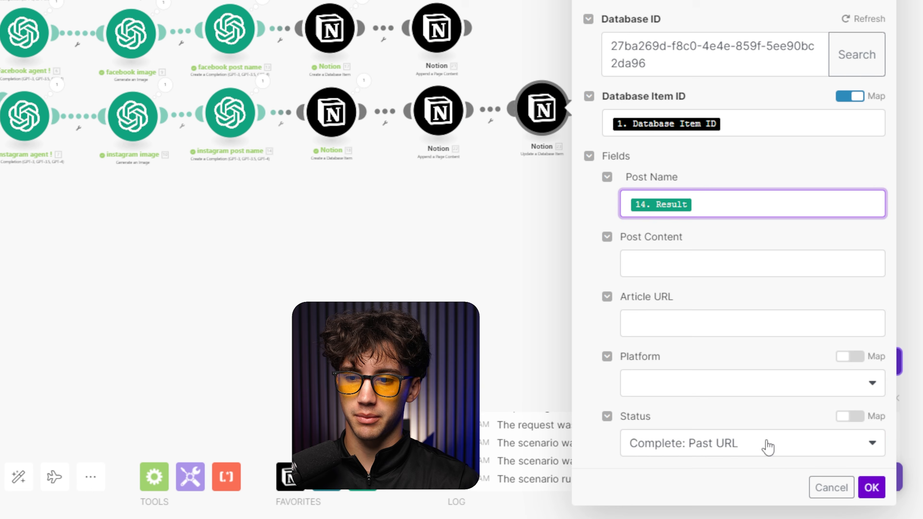
{"action": "left_click", "coordinate": [764, 444]}
{"action": "left_click", "coordinate": [651, 373]}
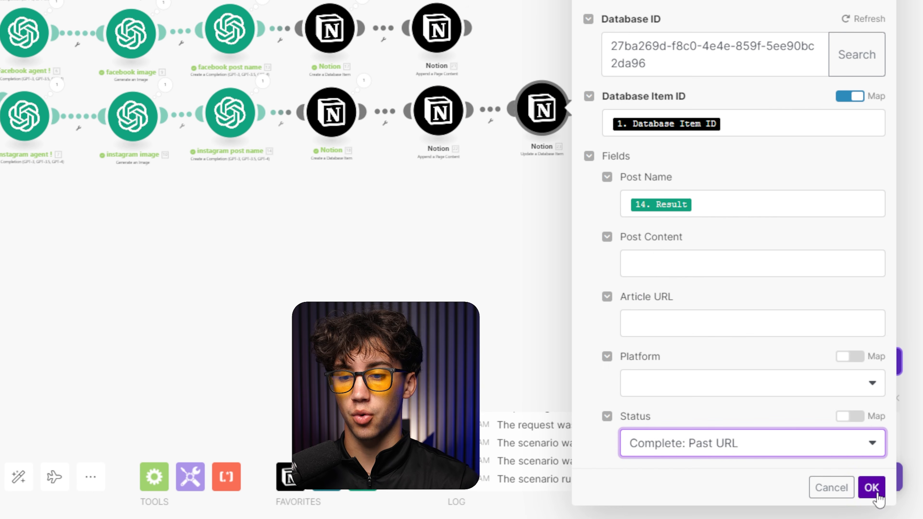
{"action": "left_click", "coordinate": [871, 488]}
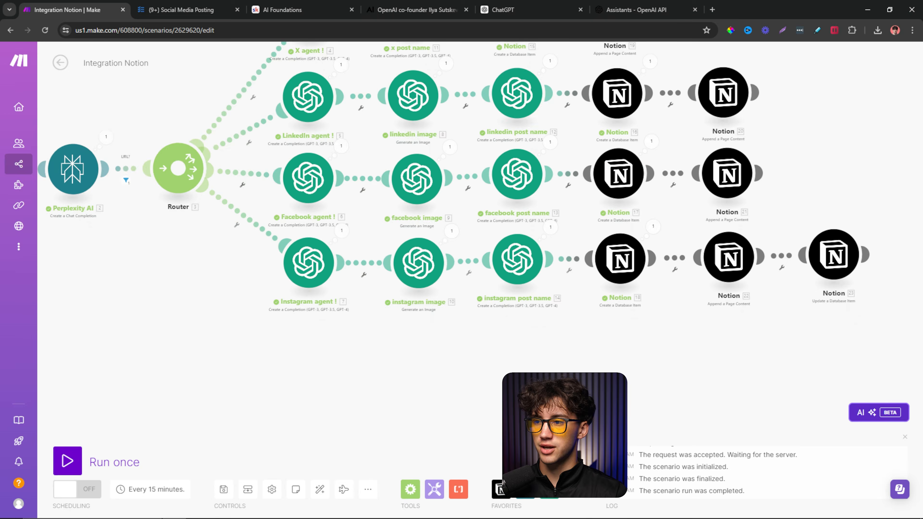
{"action": "left_click_drag", "start_coordinate": [529, 307], "coordinate": [520, 340]}
{"action": "scroll", "coordinate": [584, 427], "scroll_direction": "down", "scroll_amount": 5}
{"action": "scroll", "coordinate": [585, 427], "scroll_direction": "up", "scroll_amount": 2}
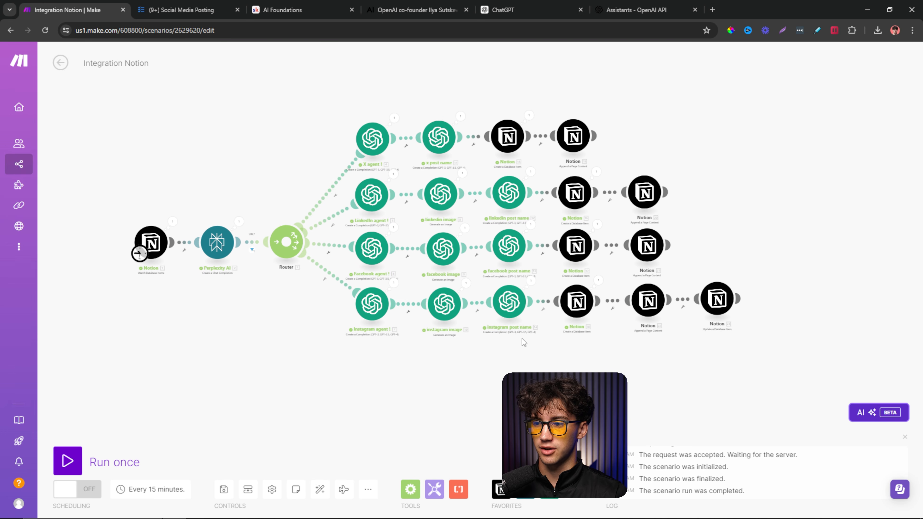
{"action": "left_click", "coordinate": [218, 5]}
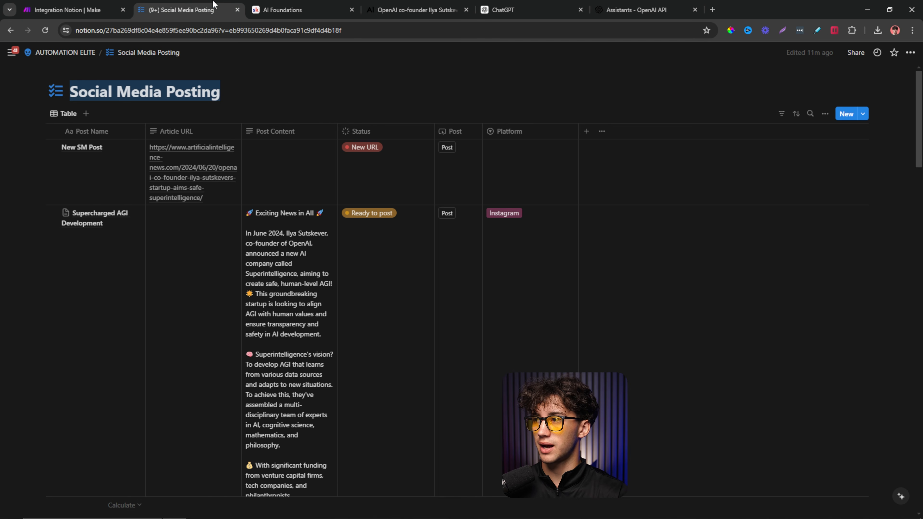
{"action": "left_click", "coordinate": [87, 5]}
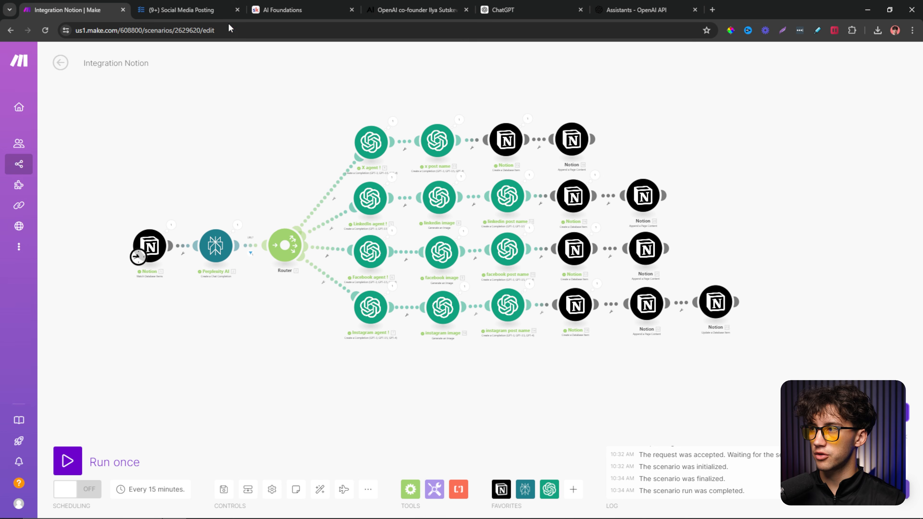
- On the AI News site, open the article "Meta unveils five AI models for multi-modal processing, music generation, and more" and copy its URL
{"action": "left_click", "coordinate": [205, 5]}
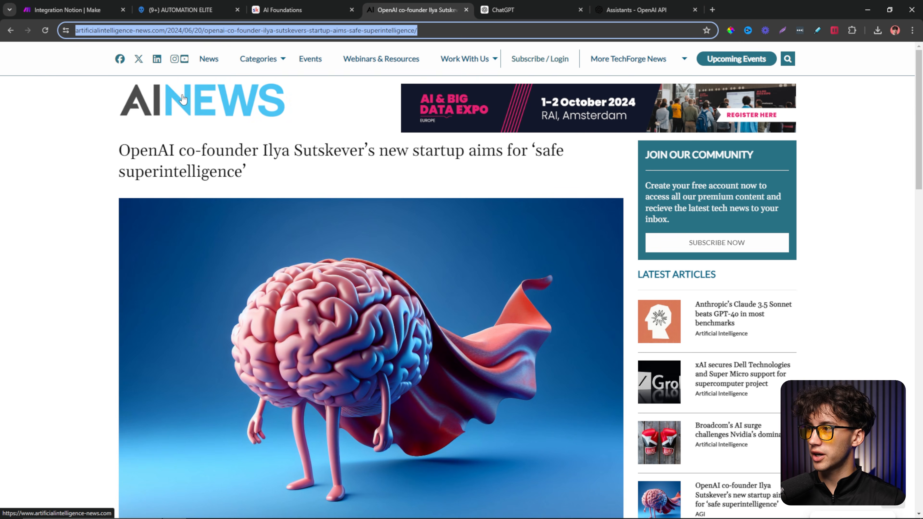
{"action": "left_click", "coordinate": [183, 98]}
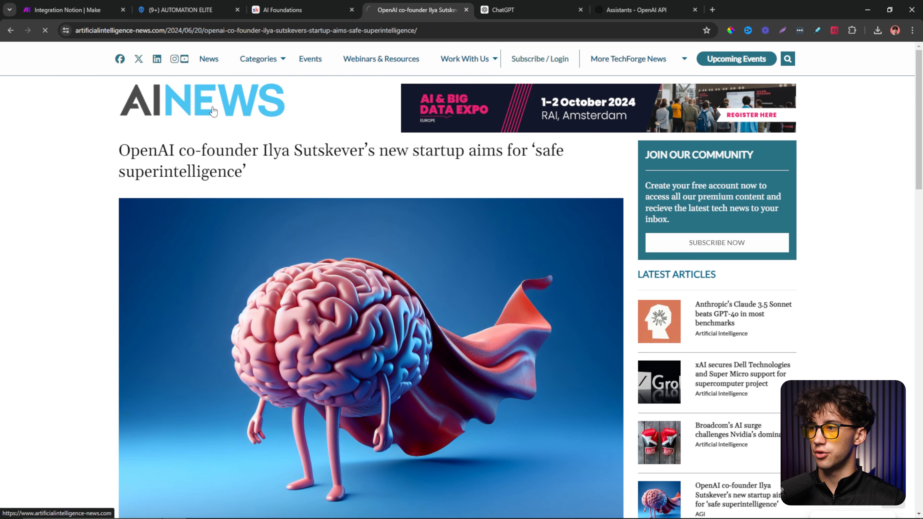
{"action": "scroll", "coordinate": [245, 293], "scroll_direction": "down", "scroll_amount": 4}
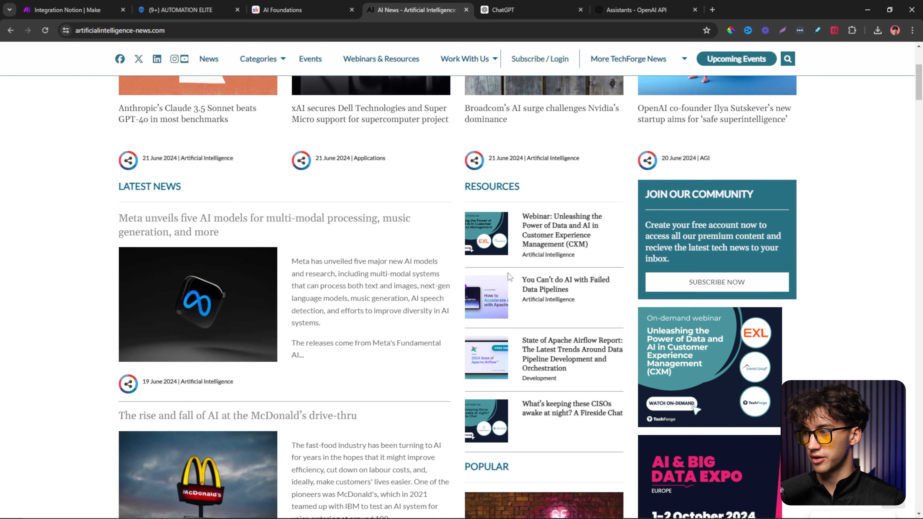
{"action": "left_click", "coordinate": [243, 220]}
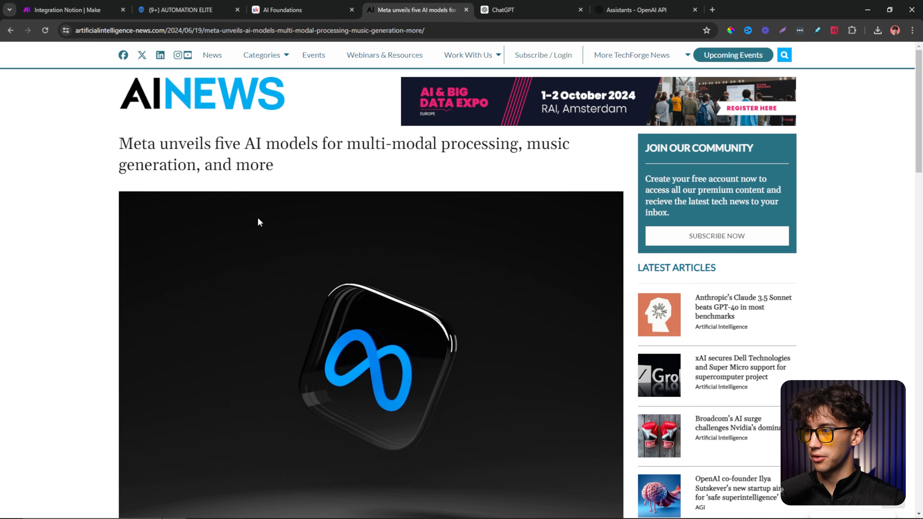
{"action": "left_click", "coordinate": [227, 32]}
- Delete all entries from the Social Media Posting database in Notion and return to the AUTOMATION ELITE page
{"action": "left_click", "coordinate": [175, 11]}
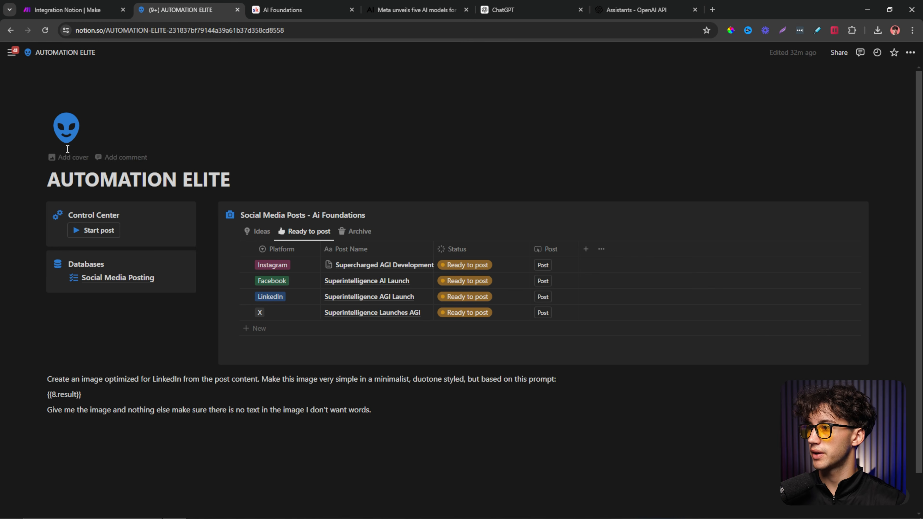
{"action": "left_click", "coordinate": [105, 277]}
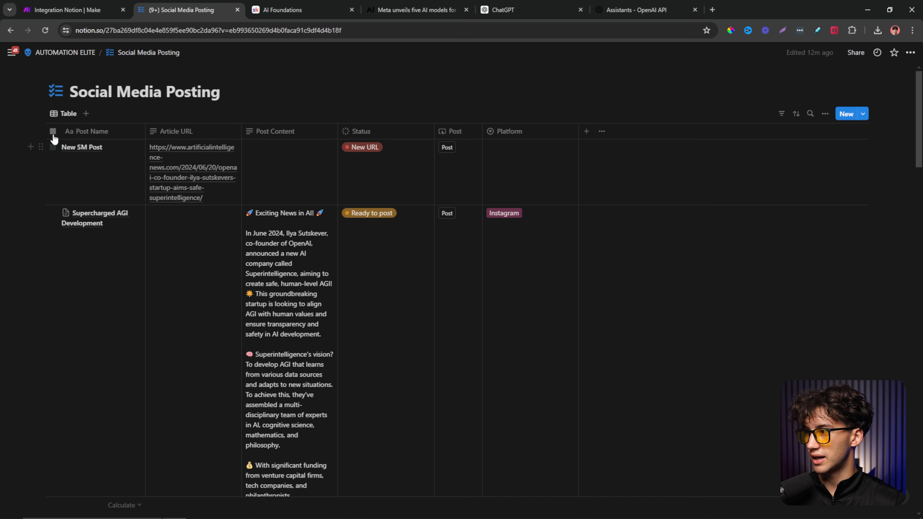
{"action": "left_click", "coordinate": [54, 132]}
{"action": "key", "text": "Delete"}
{"action": "left_click", "coordinate": [65, 52]}
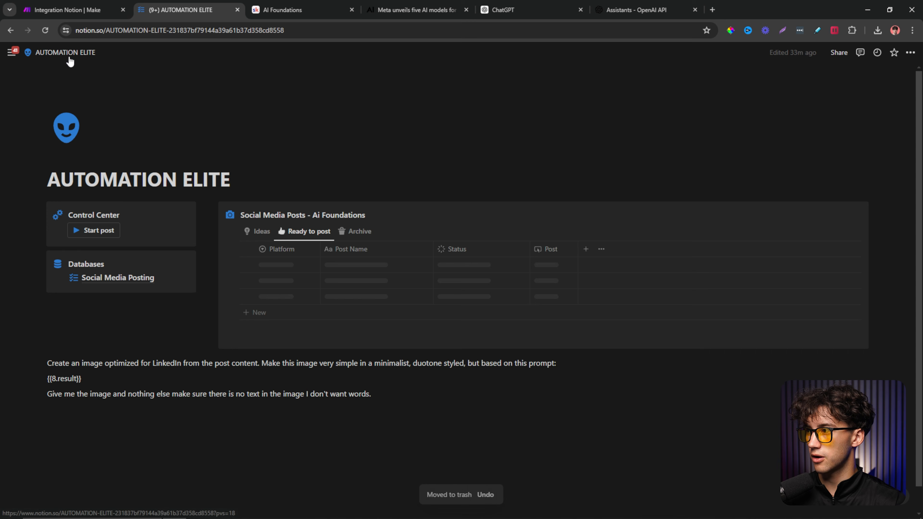
- Start a new post in Notion, paste the copied Meta article link as its Article URL, and close the entry
{"action": "left_click", "coordinate": [94, 232]}
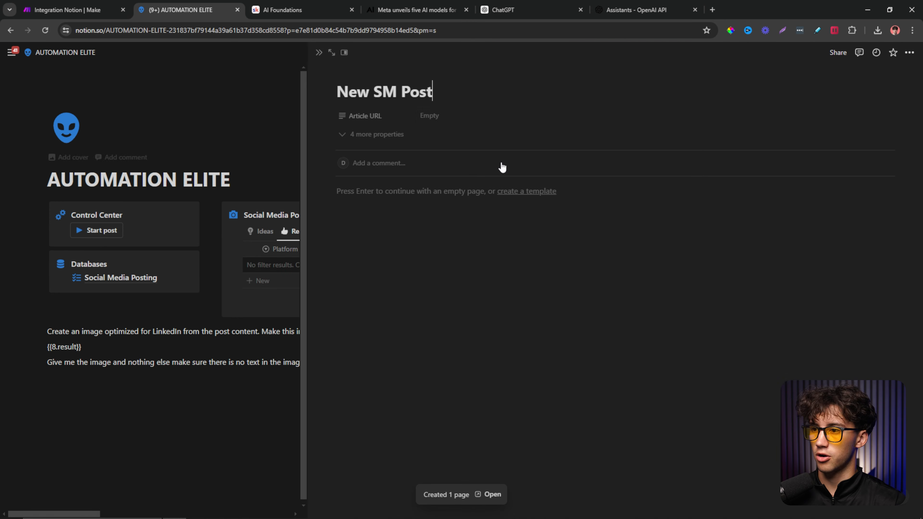
{"action": "left_click", "coordinate": [436, 119]}
{"action": "key", "text": "ctrl+v"}
{"action": "left_click", "coordinate": [319, 52]}
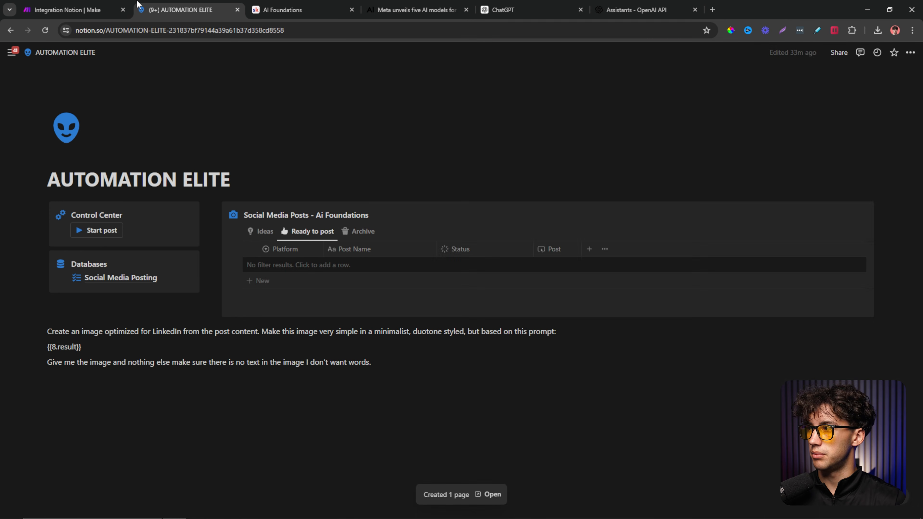
- Switch to Make and run the Integration Notion scenario once
{"action": "left_click", "coordinate": [109, 9]}
{"action": "left_click", "coordinate": [67, 461]}
{"action": "scroll", "coordinate": [293, 314], "scroll_direction": "up", "scroll_amount": 2}
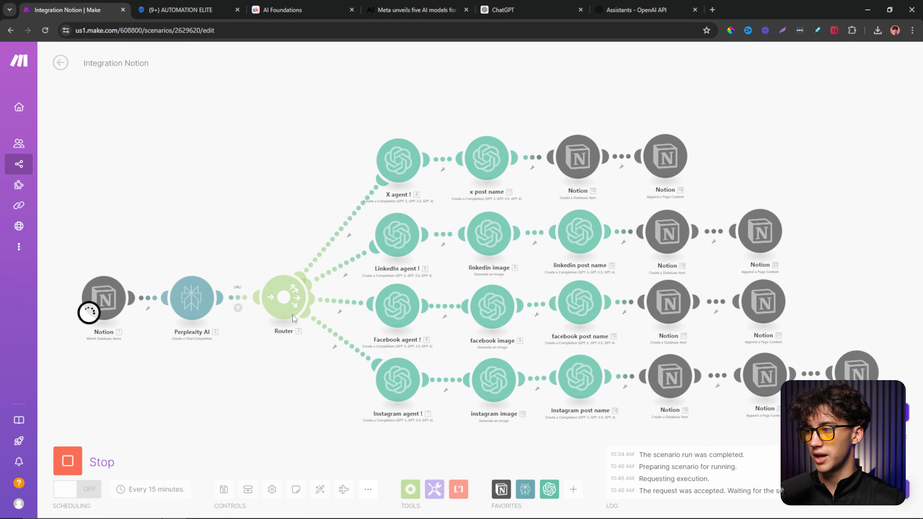
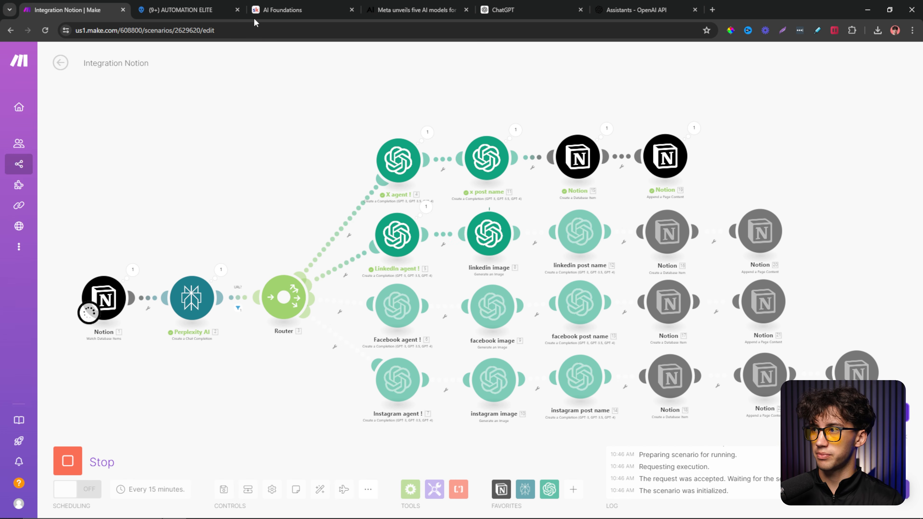
- Open the generated X post Meta AI Revolution in Notion and review its page content
{"action": "left_click", "coordinate": [203, 10]}
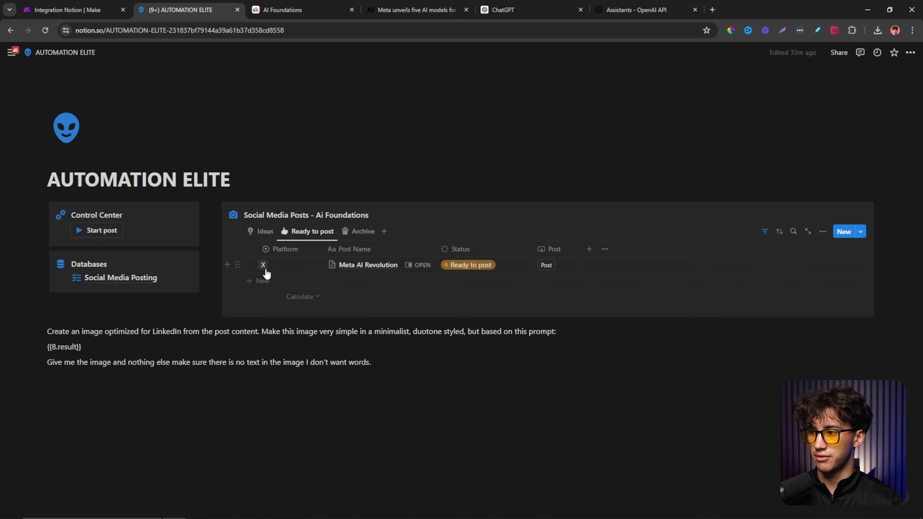
{"action": "left_click", "coordinate": [416, 270]}
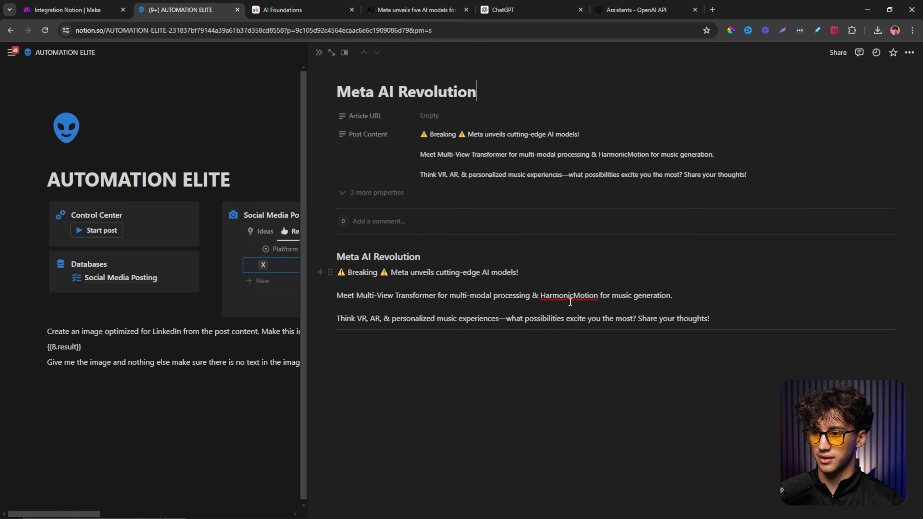
{"action": "left_click_drag", "start_coordinate": [346, 261], "coordinate": [732, 321]}
{"action": "left_click", "coordinate": [732, 322]}
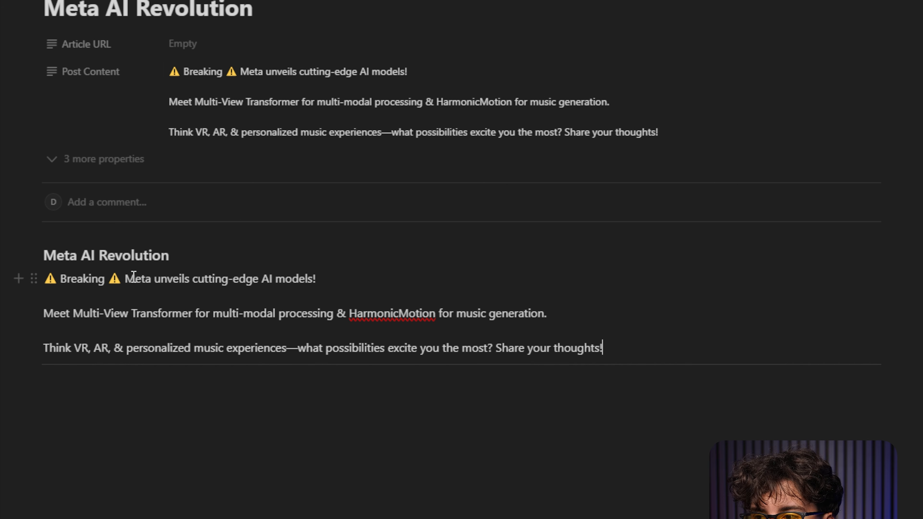
- Try bold and a coloured background on "Meta unveils" in the X post, undo the formatting, and close the post
{"action": "left_click_drag", "start_coordinate": [125, 279], "coordinate": [189, 279]}
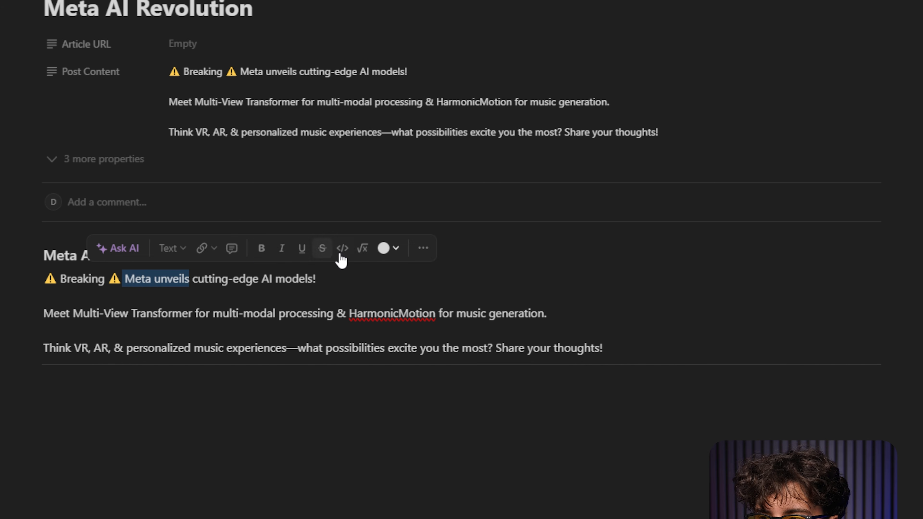
{"action": "left_click", "coordinate": [261, 254]}
{"action": "left_click", "coordinate": [387, 249]}
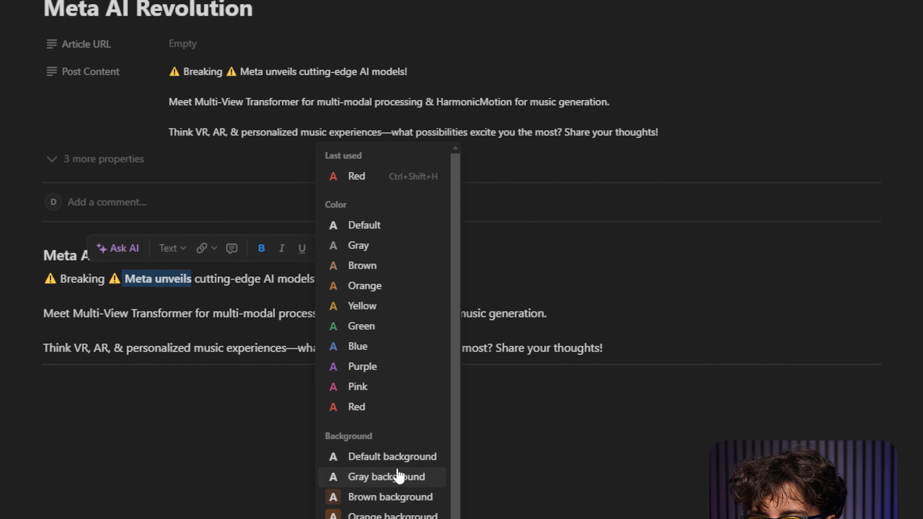
{"action": "scroll", "coordinate": [400, 477], "scroll_direction": "down", "scroll_amount": 1}
{"action": "left_click", "coordinate": [393, 518]}
{"action": "left_click", "coordinate": [195, 310]}
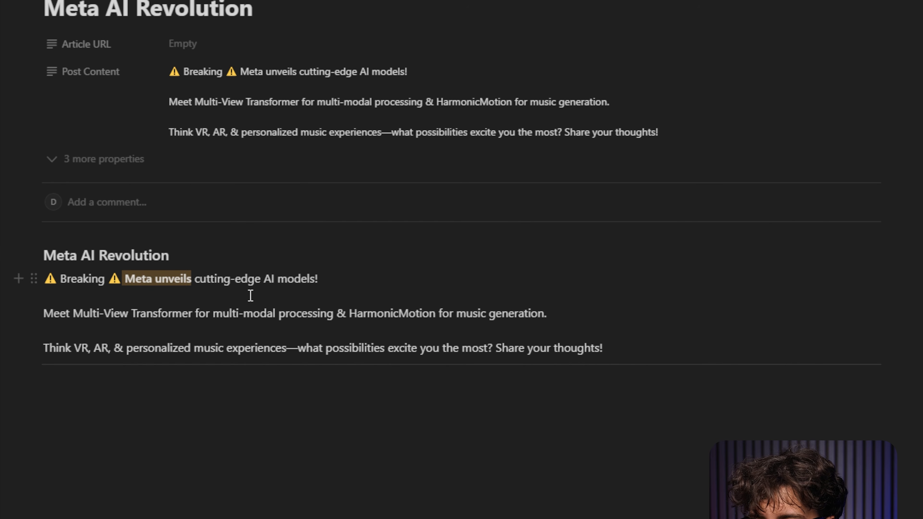
{"action": "key", "text": "ctrl+z"}
{"action": "key", "text": "ctrl+z"}
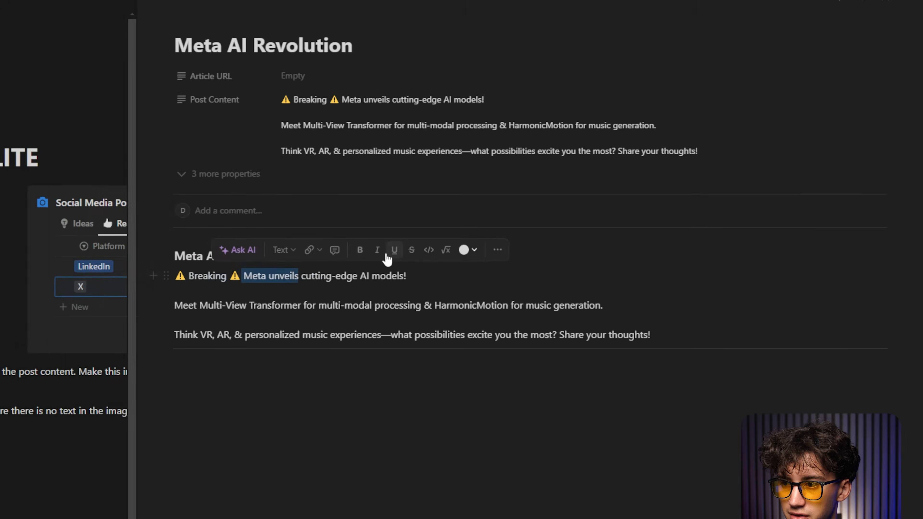
{"action": "left_click", "coordinate": [110, 301]}
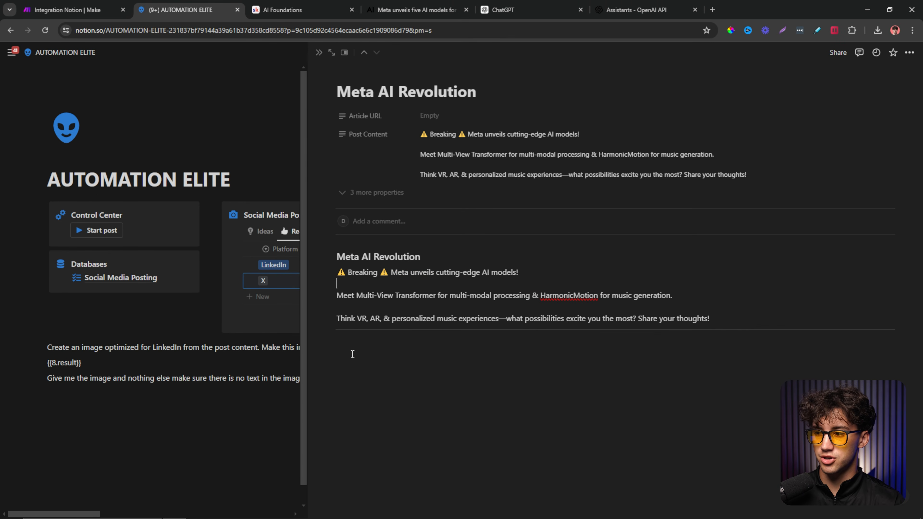
{"action": "left_click", "coordinate": [318, 53]}
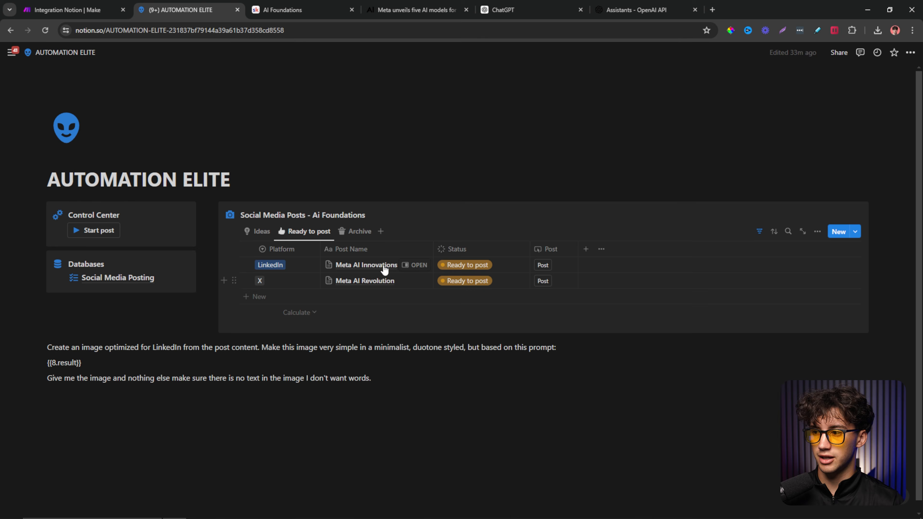
- Open the LinkedIn post Meta AI Innovations and view its generated image by loading the image URL separately in the browser
{"action": "left_click", "coordinate": [414, 265]}
{"action": "scroll", "coordinate": [437, 251], "scroll_direction": "down", "scroll_amount": 10}
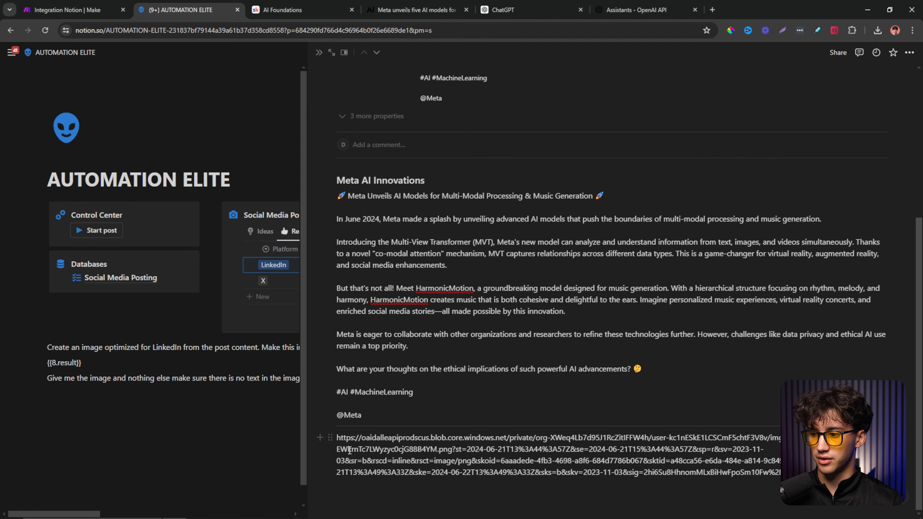
{"action": "left_click_drag", "start_coordinate": [338, 439], "coordinate": [777, 473]}
{"action": "key", "text": "ctrl+c"}
{"action": "left_click", "coordinate": [712, 9]}
{"action": "key", "text": "ctrl+v"}
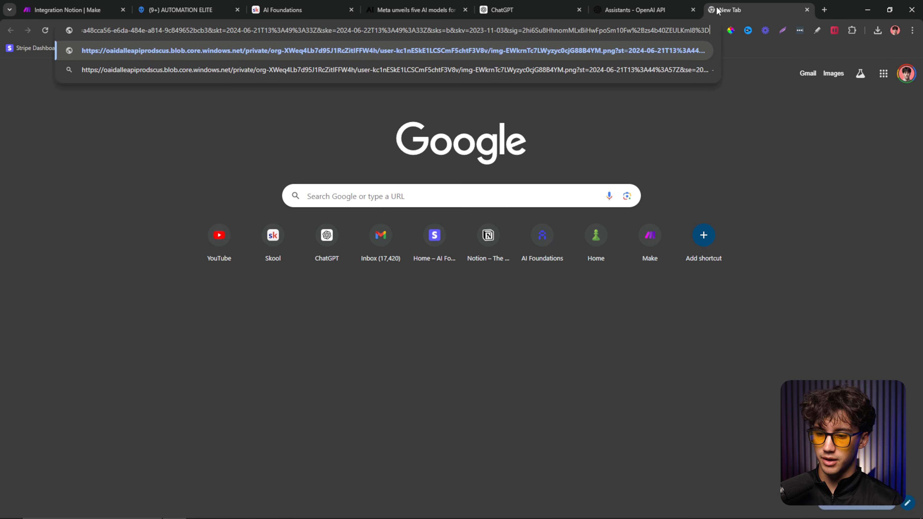
{"action": "key", "text": "Return"}
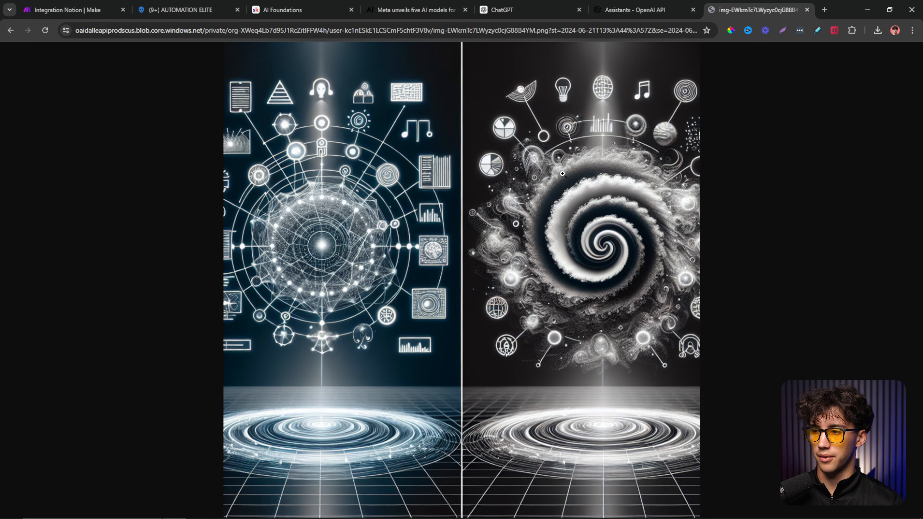
{"action": "left_click", "coordinate": [807, 10]}
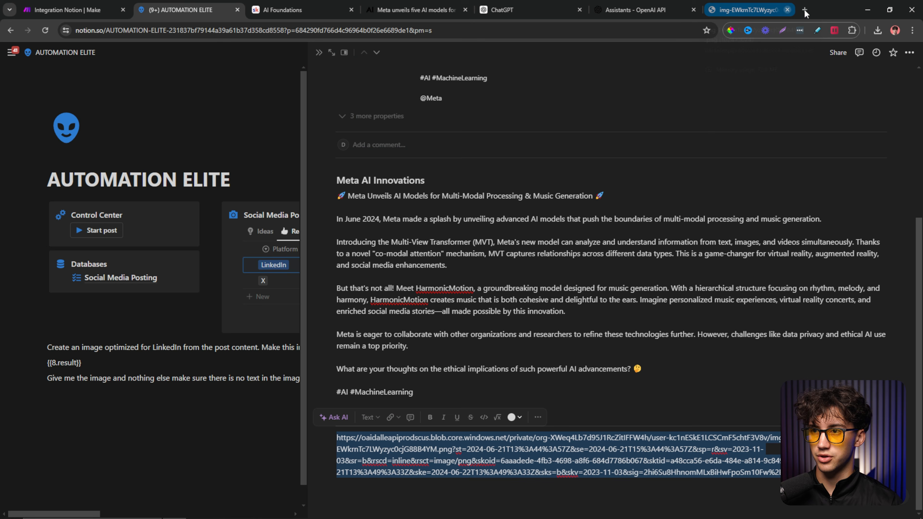
- View the LinkedIn post as a full page, check the Social Media Posting database, and return to the AUTOMATION ELITE page
{"action": "left_click", "coordinate": [335, 65]}
{"action": "left_click", "coordinate": [331, 52]}
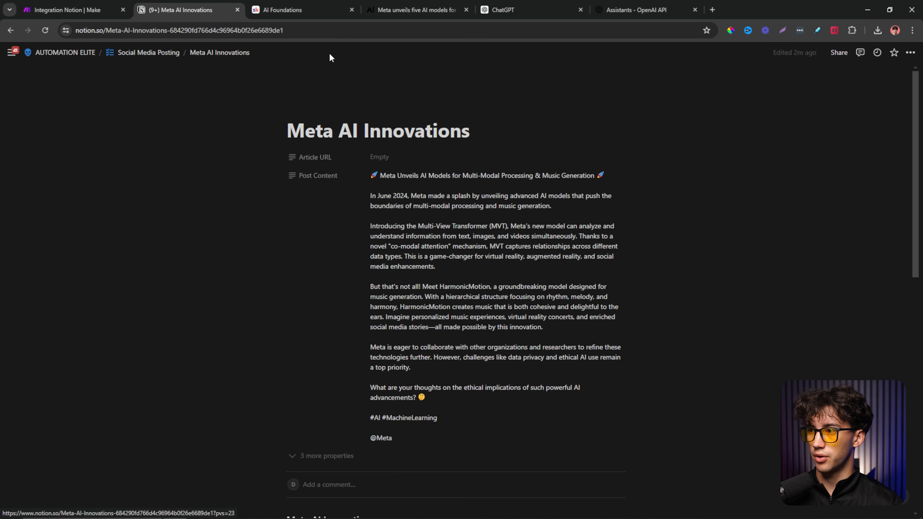
{"action": "left_click", "coordinate": [159, 54]}
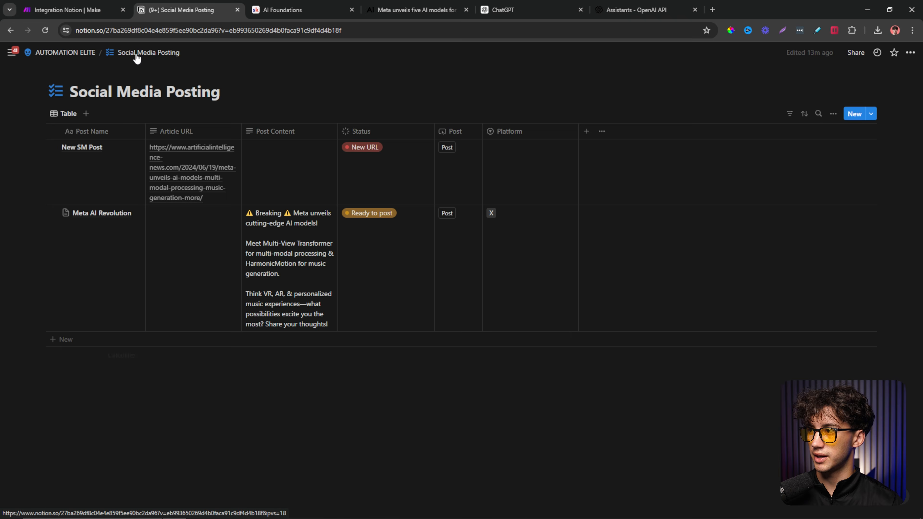
{"action": "left_click", "coordinate": [67, 53]}
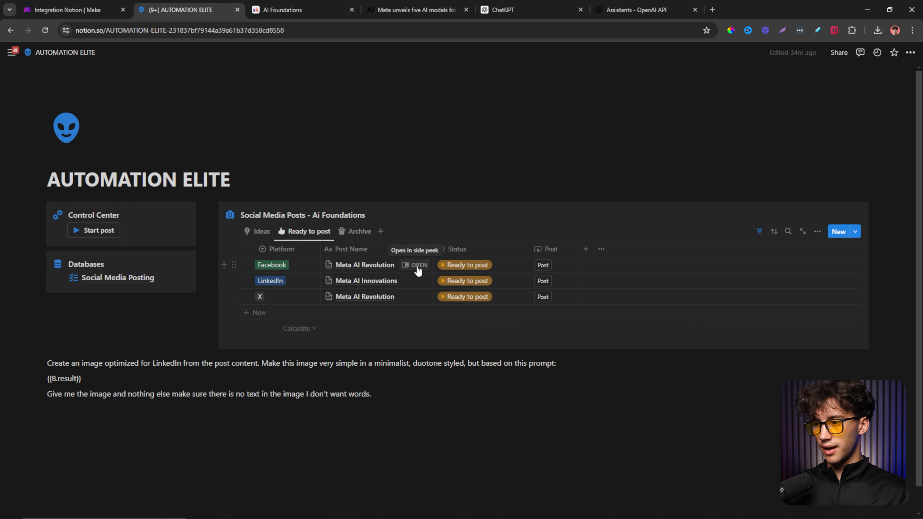
- Open the Facebook post Meta AI Revolution and review its text down to the image link
{"action": "left_click", "coordinate": [418, 266]}
{"action": "scroll", "coordinate": [480, 266], "scroll_direction": "down", "scroll_amount": 2}
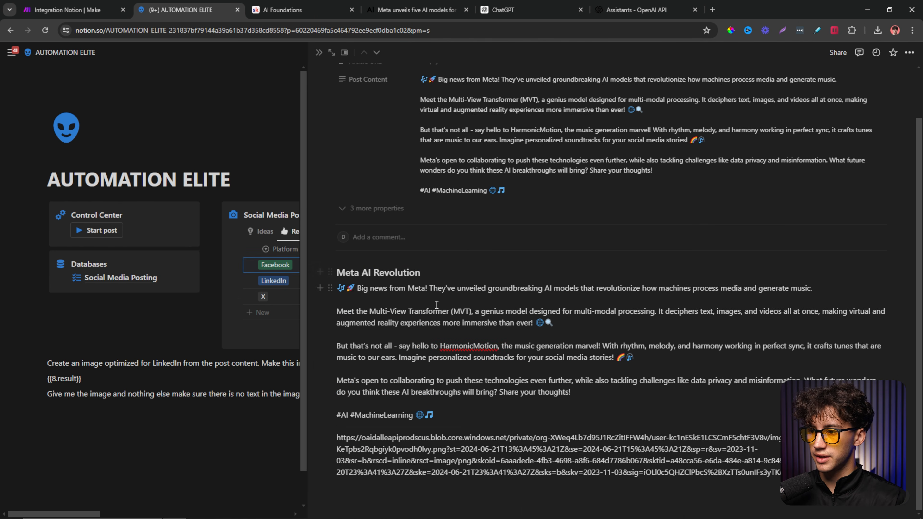
{"action": "scroll", "coordinate": [437, 304], "scroll_direction": "up", "scroll_amount": 2}
{"action": "scroll", "coordinate": [390, 378], "scroll_direction": "down", "scroll_amount": 2}
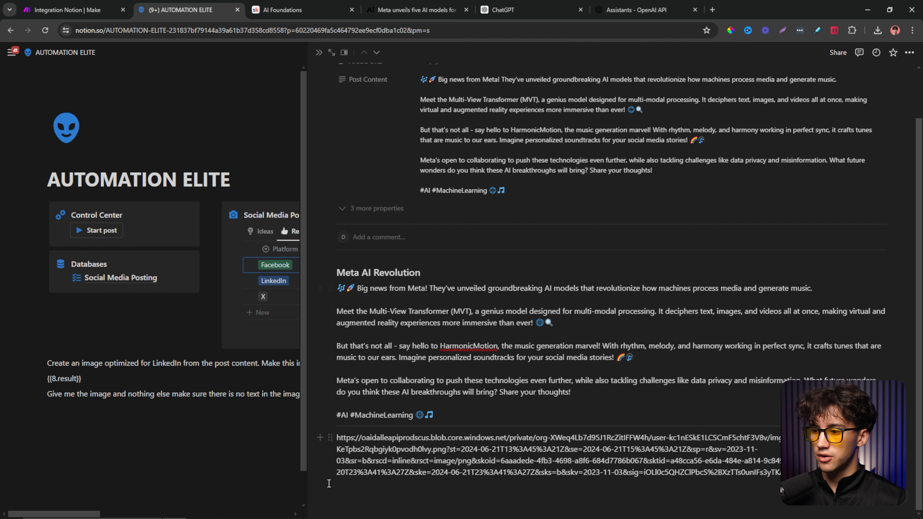
- Load the Facebook post's image URL separately in the browser, inspect the picture zoomed out to 90%, and close it
{"action": "triple_click", "coordinate": [447, 444]}
{"action": "key", "text": "ctrl+c"}
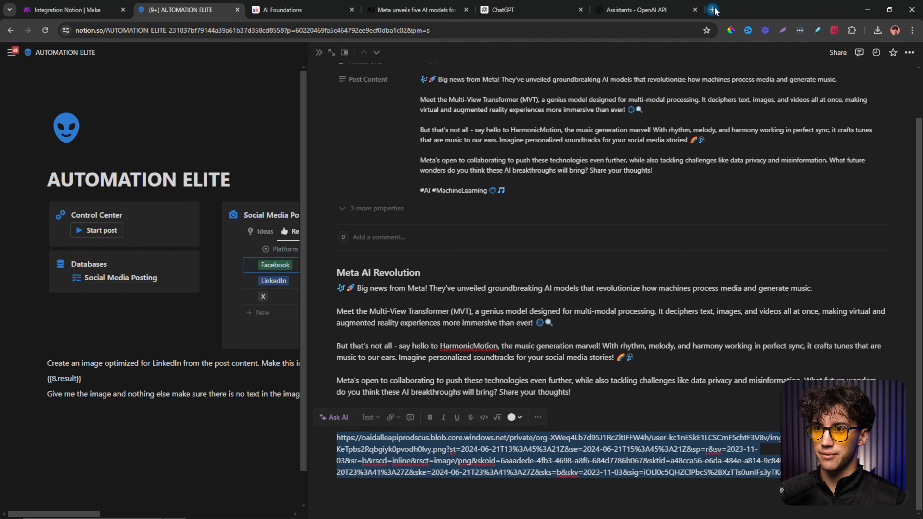
{"action": "left_click", "coordinate": [712, 10]}
{"action": "key", "text": "ctrl+v"}
{"action": "key", "text": "Return"}
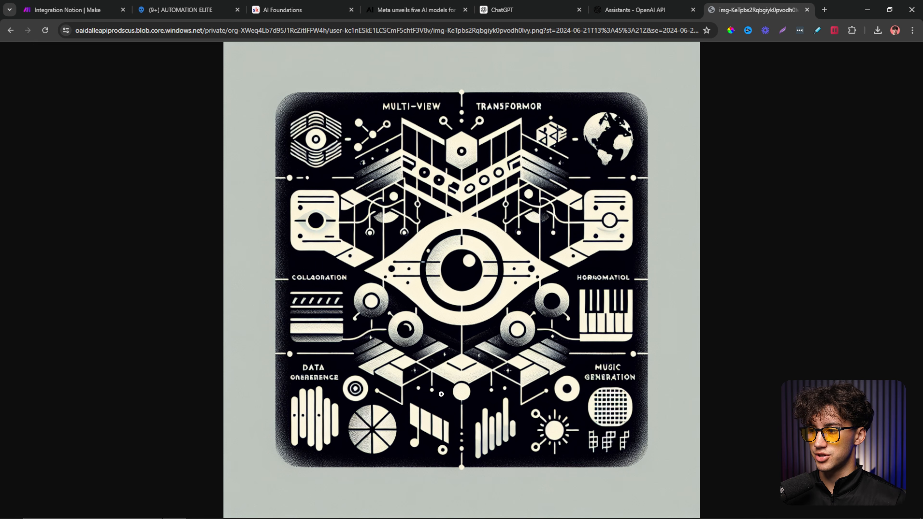
{"action": "left_click", "coordinate": [310, 379]}
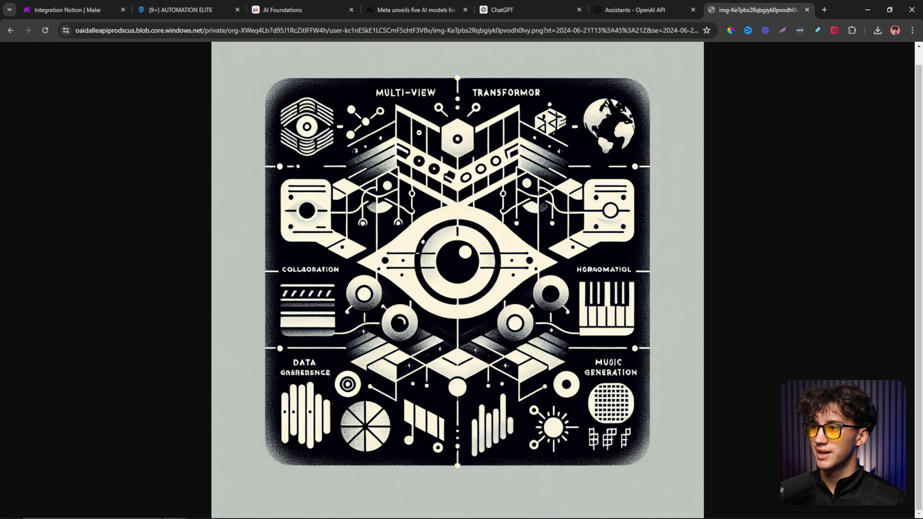
{"action": "key", "text": "ctrl+minus"}
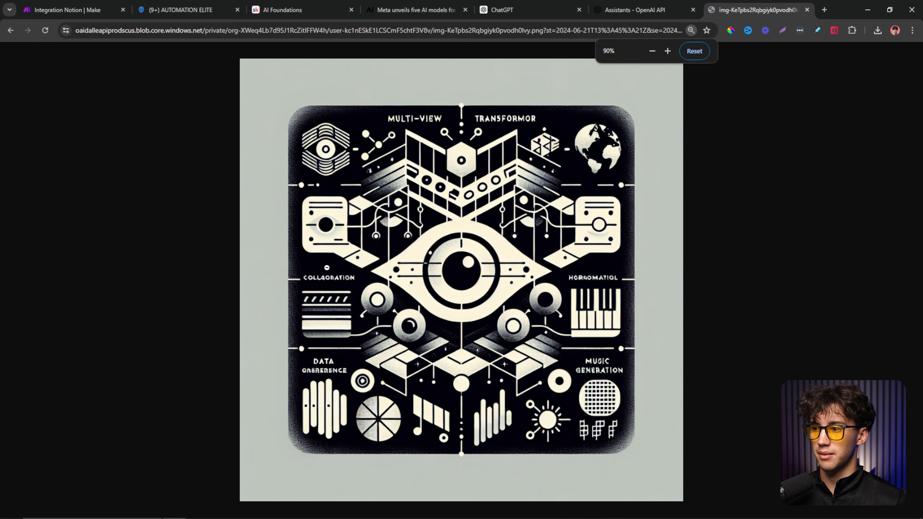
{"action": "left_click", "coordinate": [807, 10]}
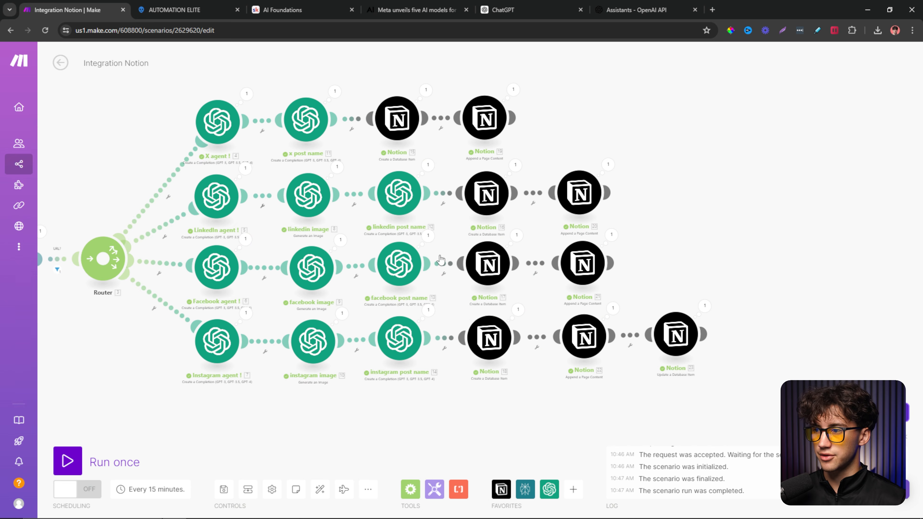
- Switch to Notion, check the Ideas and Archive views, and open the archived Meta's AI Revolution entry to review its article URL
{"action": "left_click", "coordinate": [174, 10]}
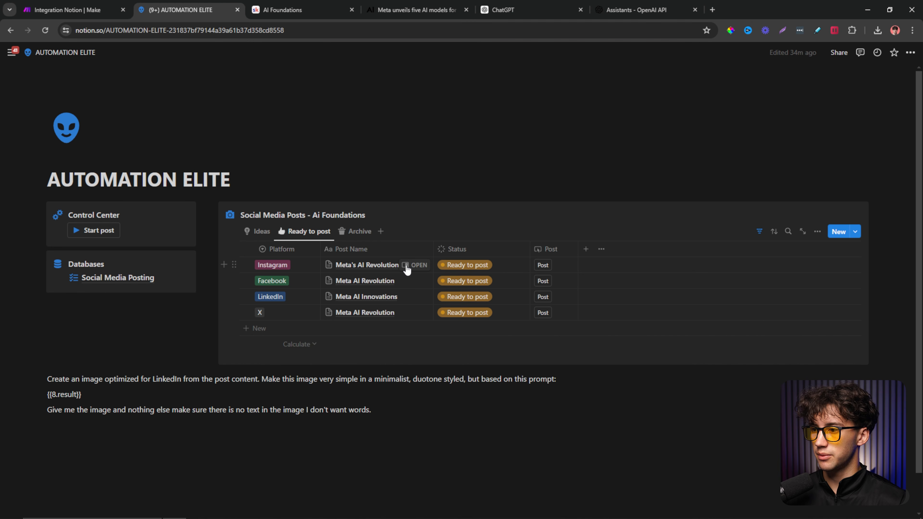
{"action": "left_click", "coordinate": [259, 232]}
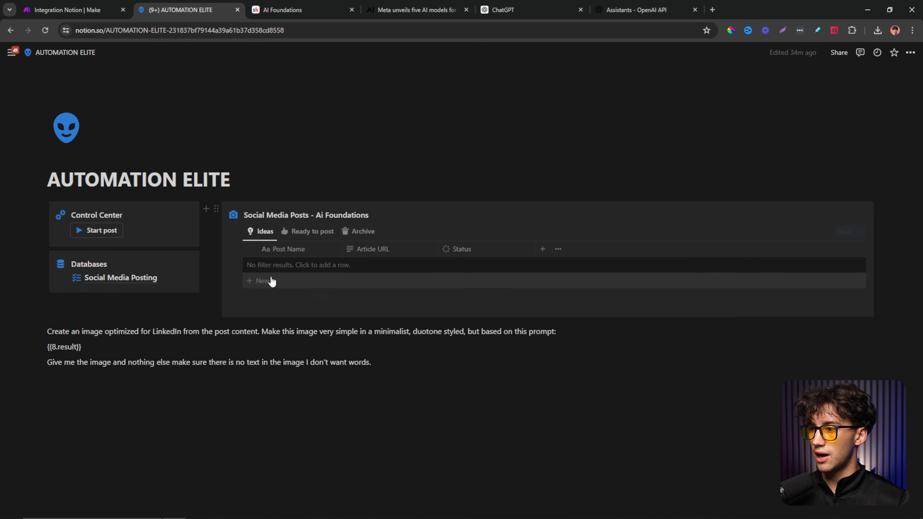
{"action": "left_click", "coordinate": [360, 231]}
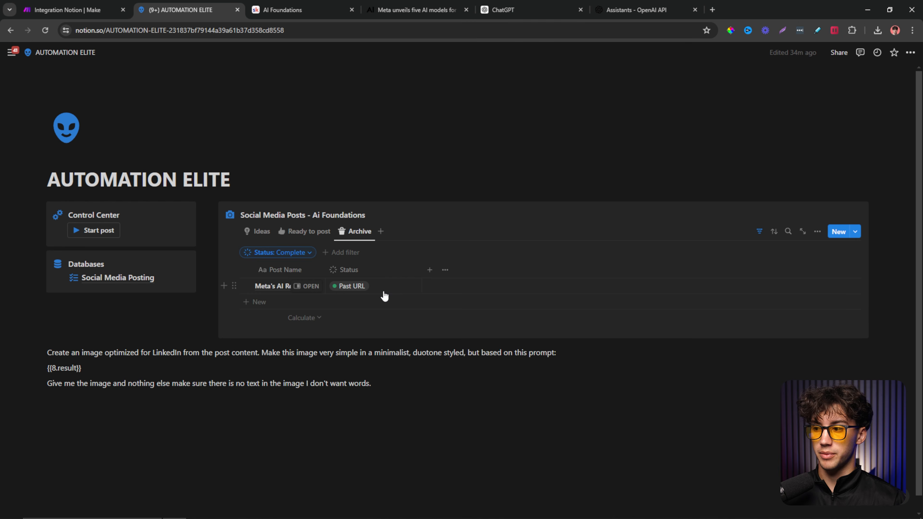
{"action": "left_click", "coordinate": [307, 286]}
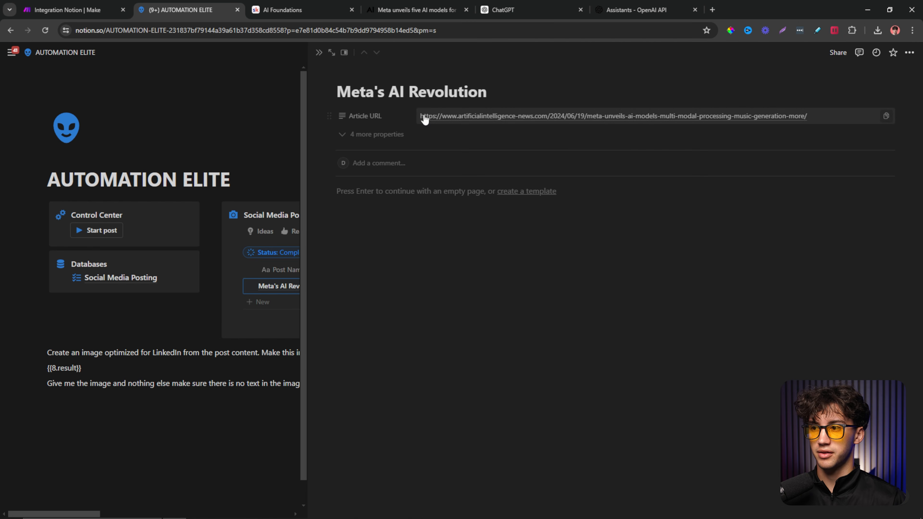
{"action": "left_click", "coordinate": [319, 52]}
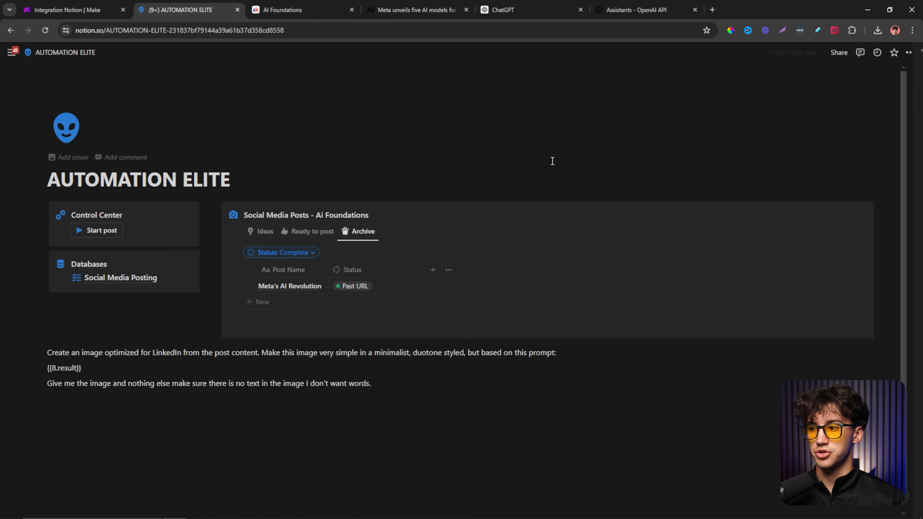
- Show the Ready to post view and review the content of the Instagram post Meta's AI Revolution
{"action": "left_click", "coordinate": [305, 233]}
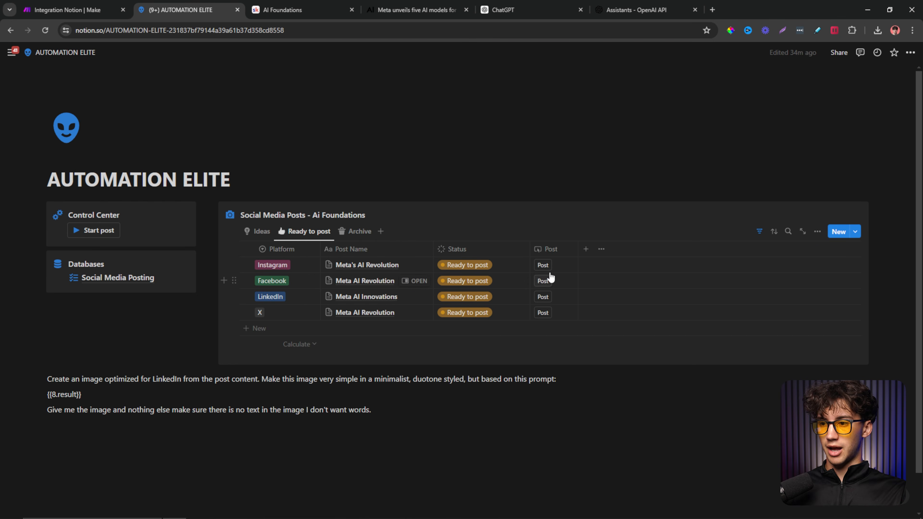
{"action": "left_click", "coordinate": [414, 265]}
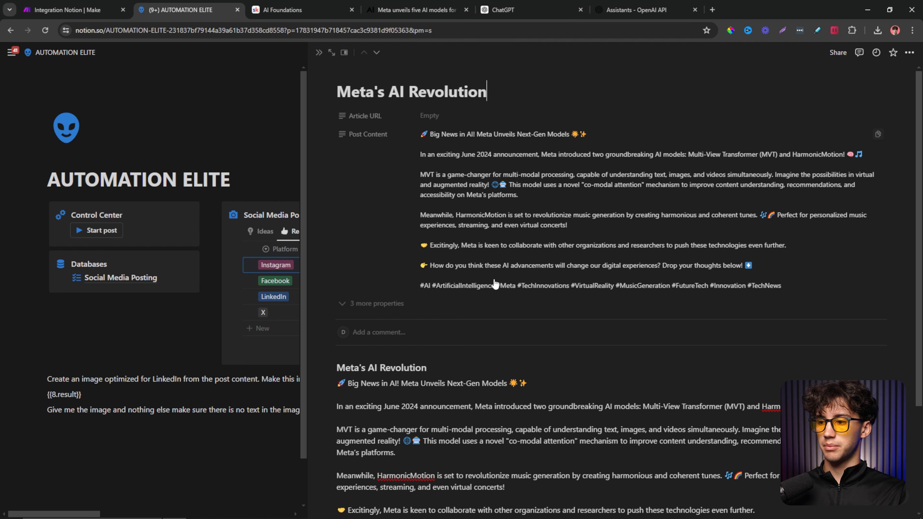
{"action": "left_click", "coordinate": [320, 54]}
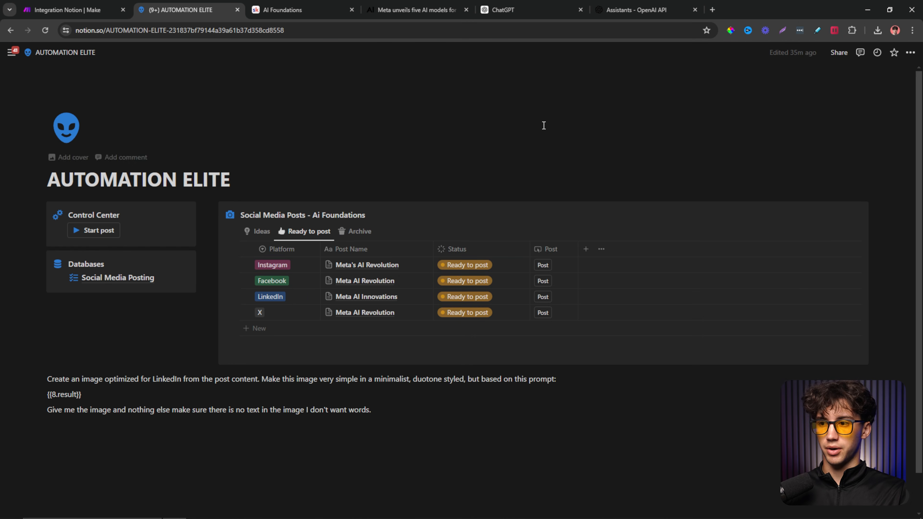
- Trigger posting for the Instagram, Facebook, LinkedIn and X entries in the Ready to post view
{"action": "left_click", "coordinate": [543, 267]}
{"action": "left_click", "coordinate": [543, 283]}
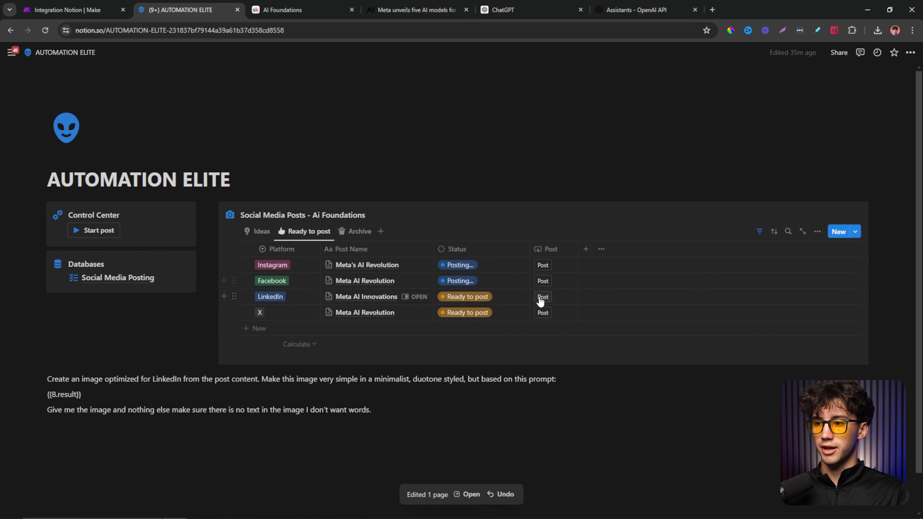
{"action": "left_click", "coordinate": [543, 297]}
{"action": "left_click", "coordinate": [543, 313]}
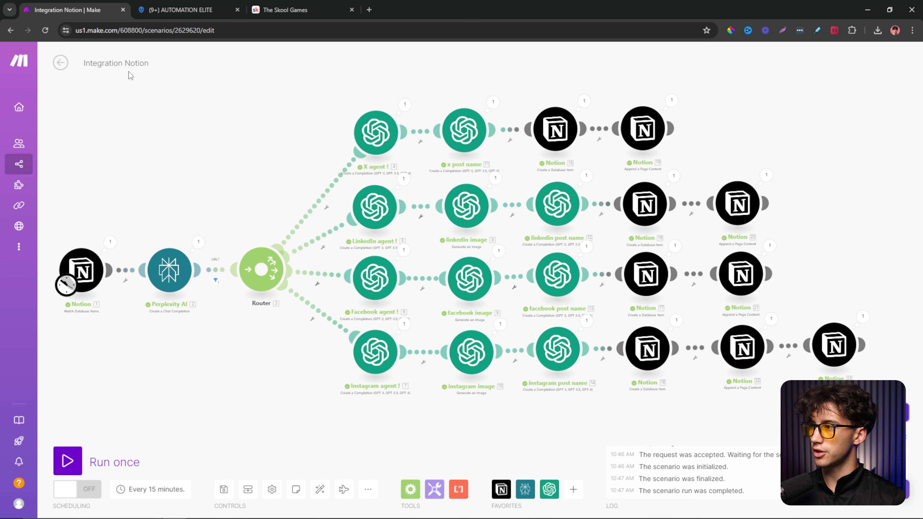
- Rename the Integration Notion scenario as ACS 1/2 and leave the editor, saving the changes
{"action": "left_click", "coordinate": [120, 63]}
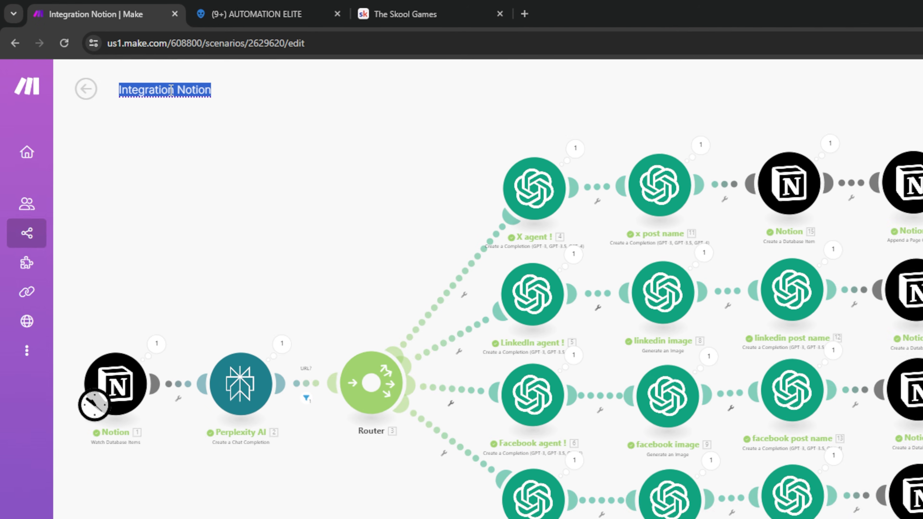
{"action": "type", "text": "ACS 1/2"}
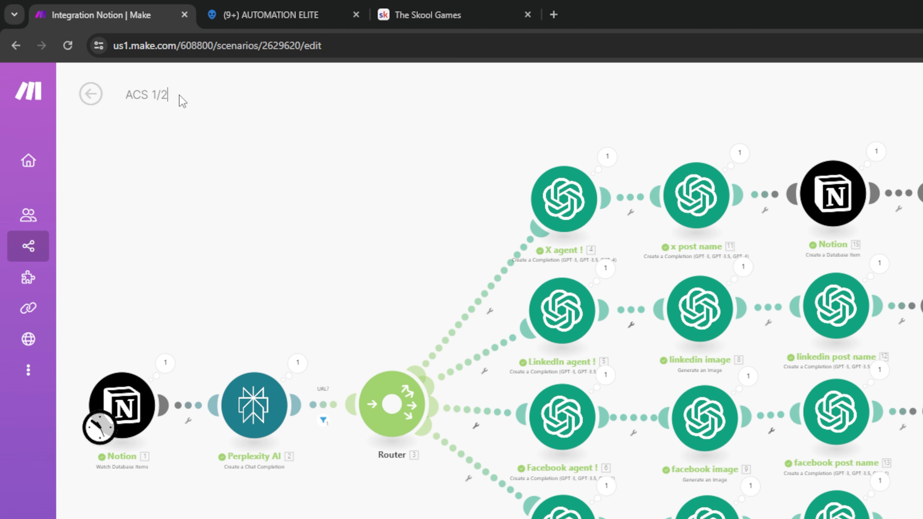
{"action": "left_click", "coordinate": [344, 239]}
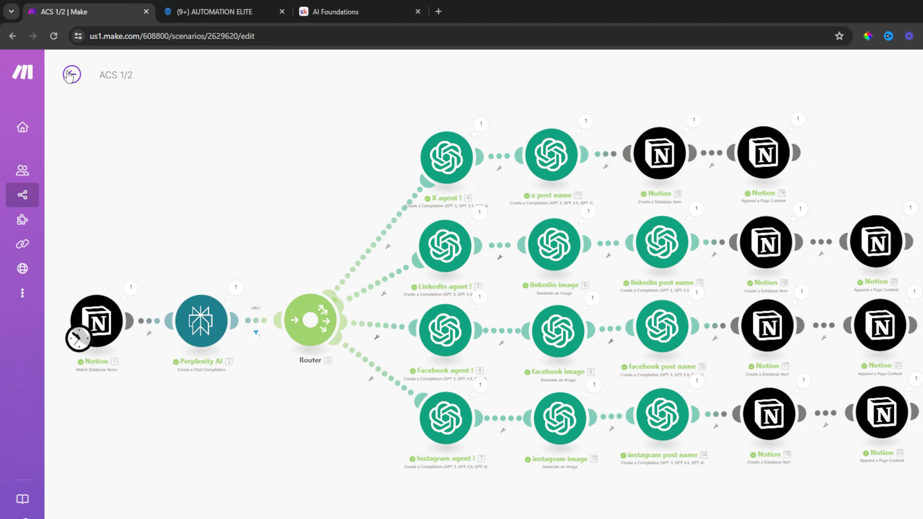
{"action": "left_click", "coordinate": [91, 94]}
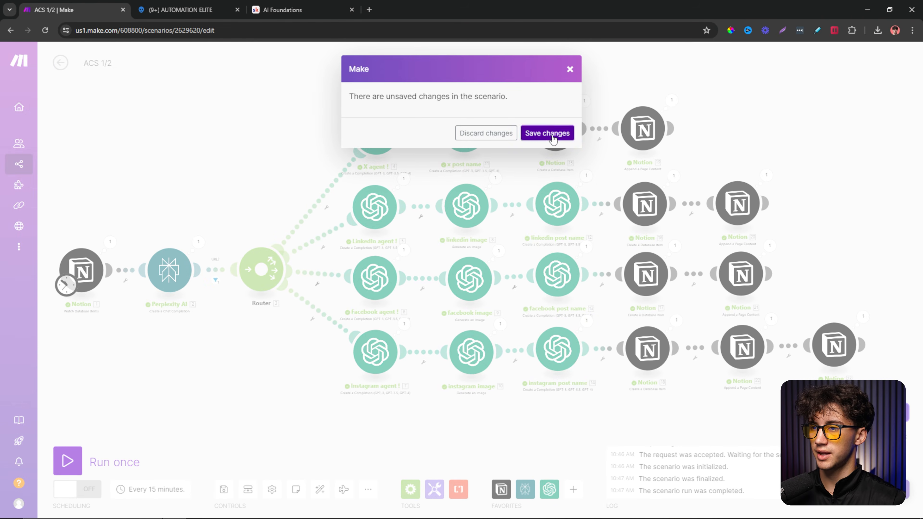
{"action": "left_click", "coordinate": [552, 135]}
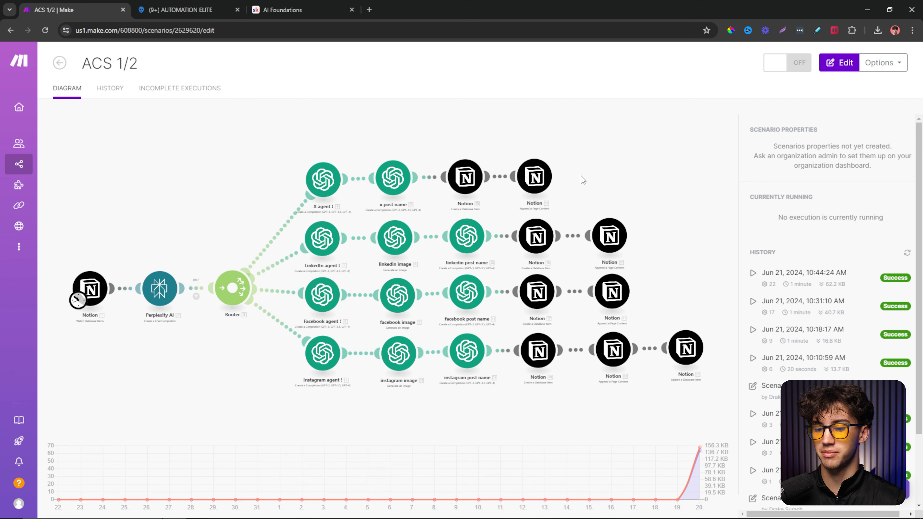
- Return to the list of all scenarios, create a new scenario and name it ACS 2/2
{"action": "left_click", "coordinate": [59, 63]}
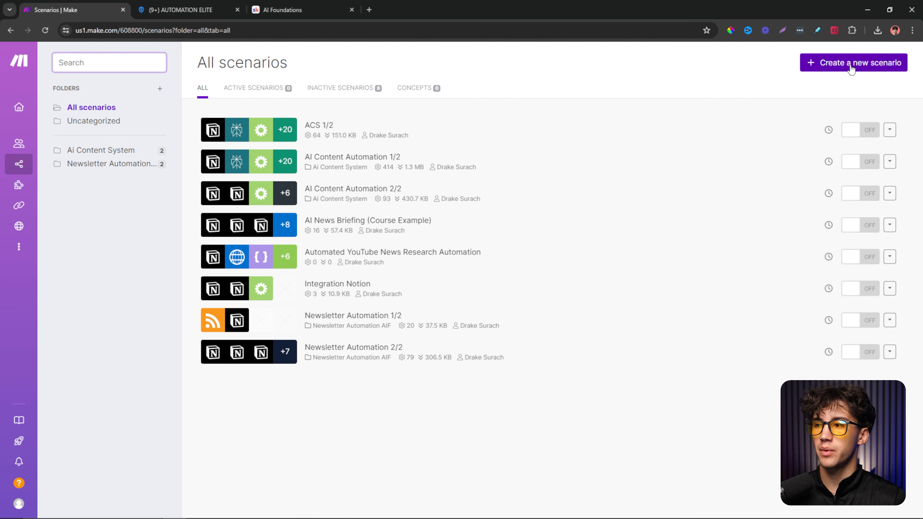
{"action": "left_click", "coordinate": [838, 69]}
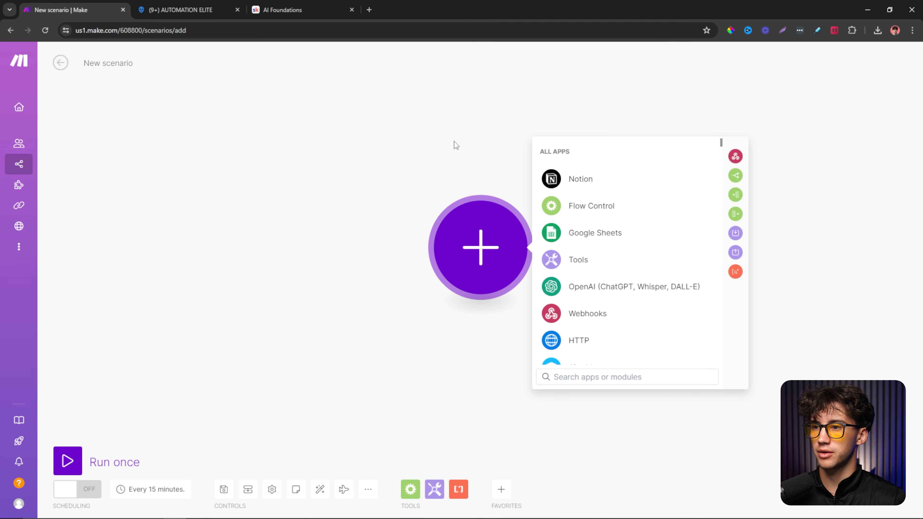
{"action": "triple_click", "coordinate": [124, 64]}
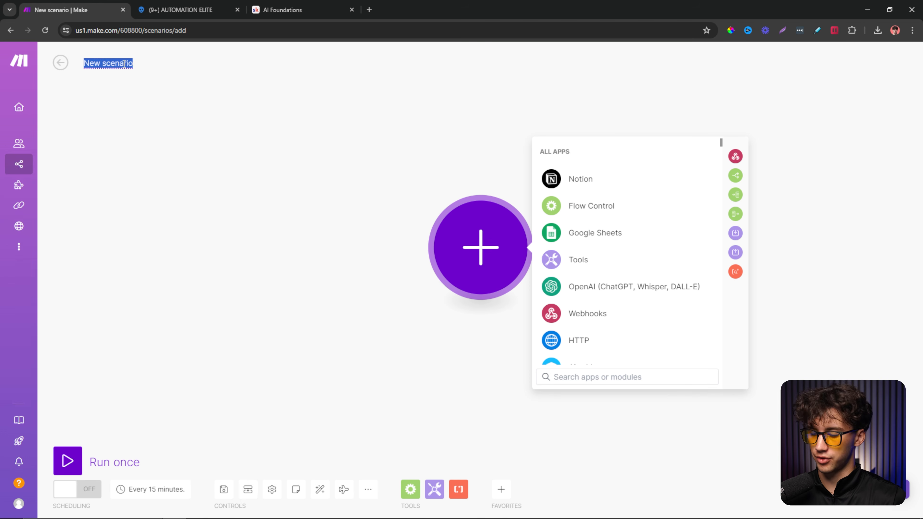
{"action": "type", "text": "ACS 2/2"}
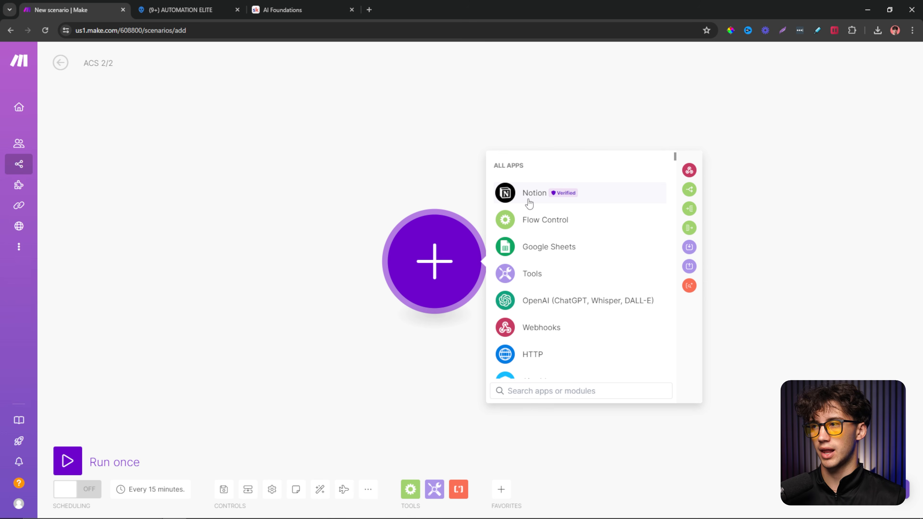
- Open Buffer in a new browser tab and look over its connected channels and weekly calendar
{"action": "left_click", "coordinate": [370, 9]}
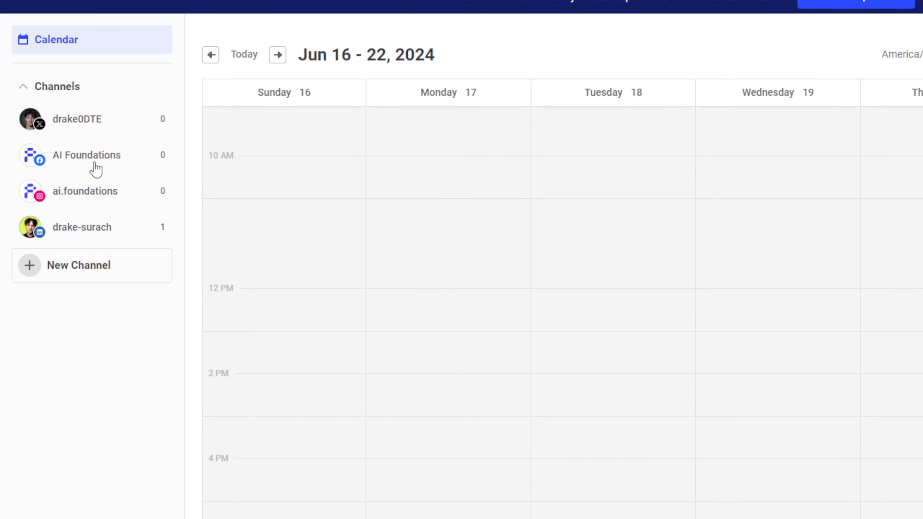
{"action": "scroll", "coordinate": [563, 313], "scroll_direction": "up", "scroll_amount": 1}
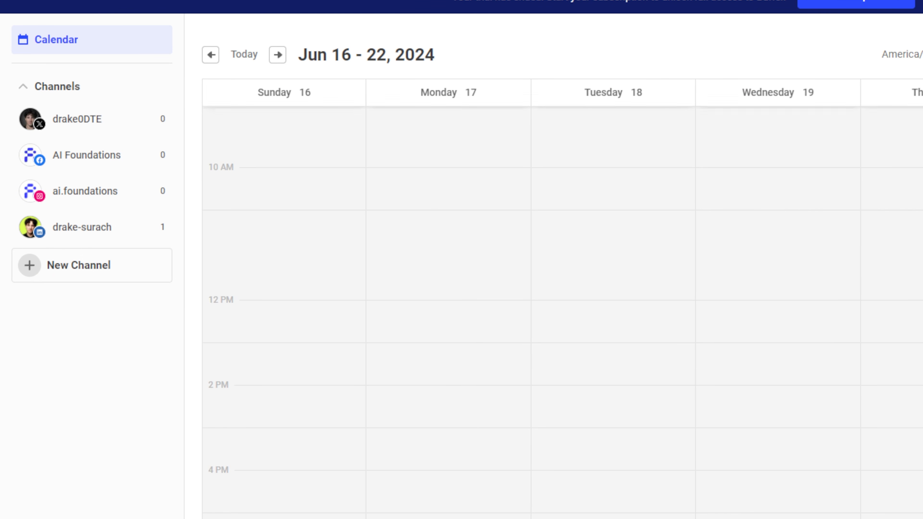
{"action": "scroll", "coordinate": [563, 313], "scroll_direction": "up", "scroll_amount": 5}
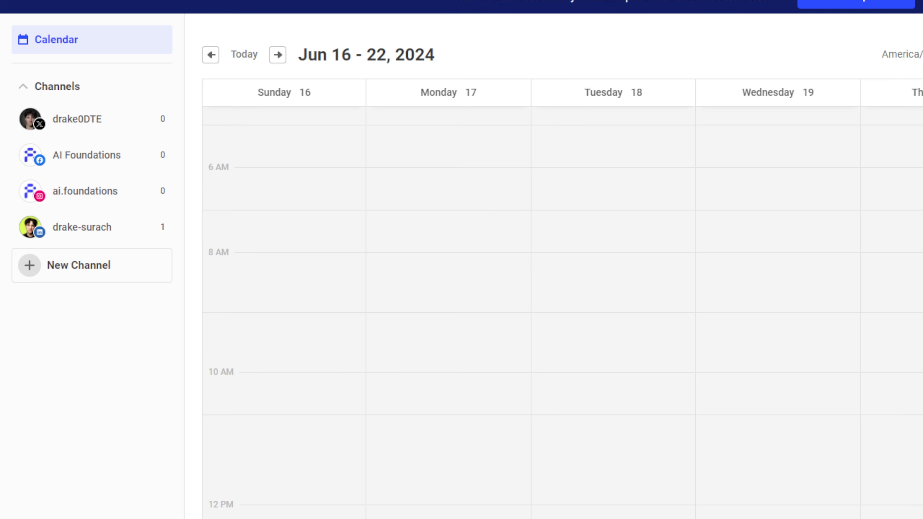
{"action": "mouse_move", "coordinate": [628, 344]}
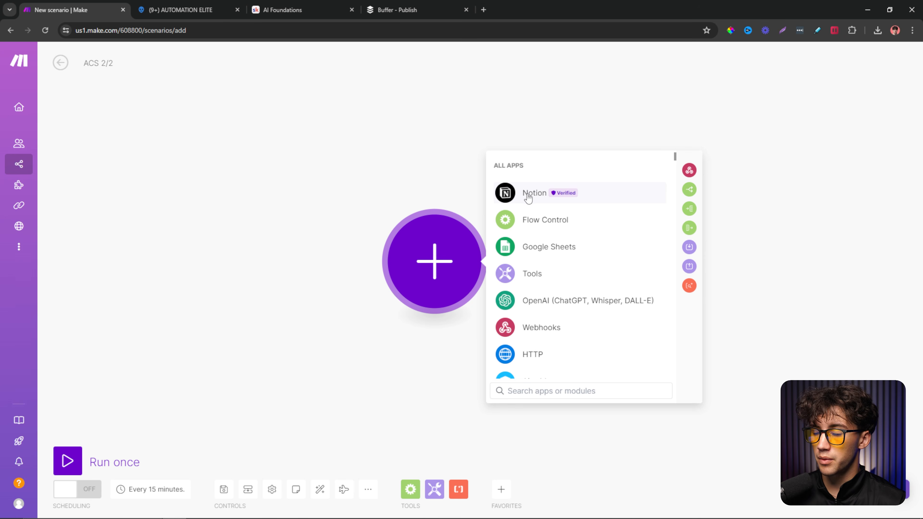
- Add a Notion Watch Database Items trigger using the Automation Elite Tutorial connection, set to watch by updated time
{"action": "left_click", "coordinate": [535, 198]}
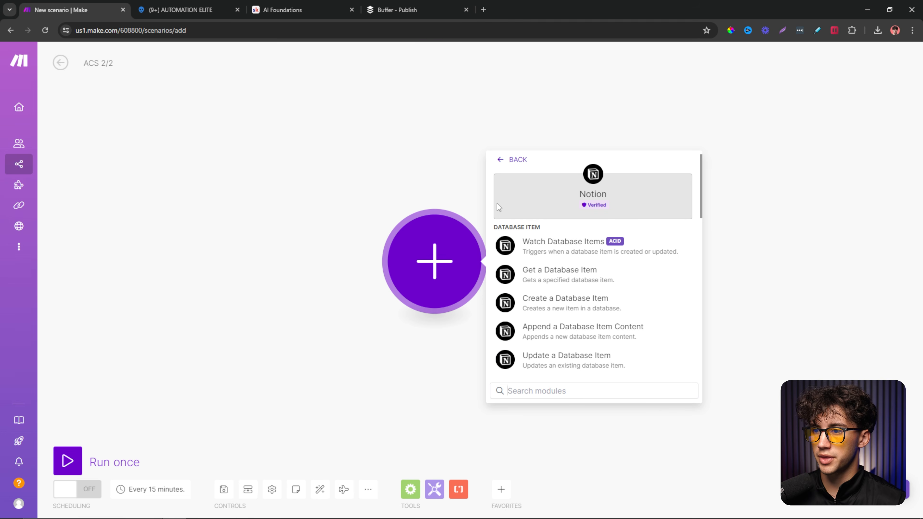
{"action": "left_click", "coordinate": [544, 250]}
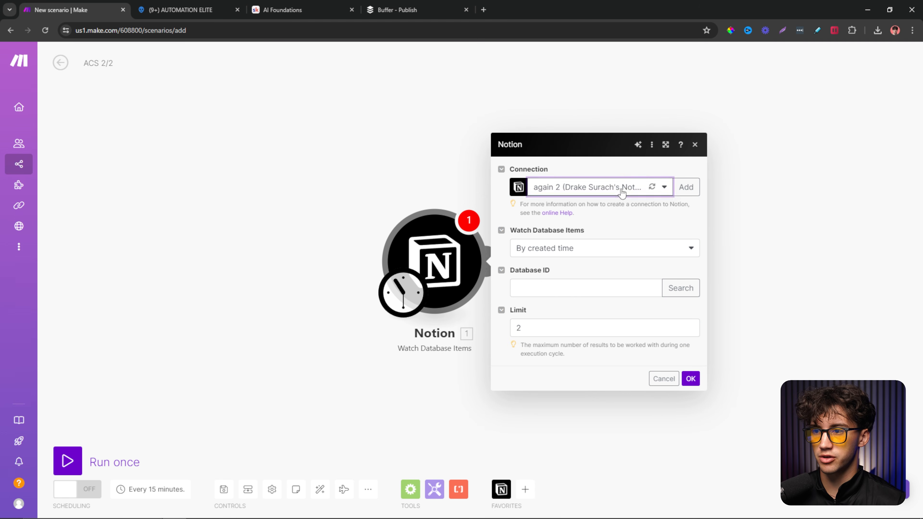
{"action": "left_click", "coordinate": [622, 194]}
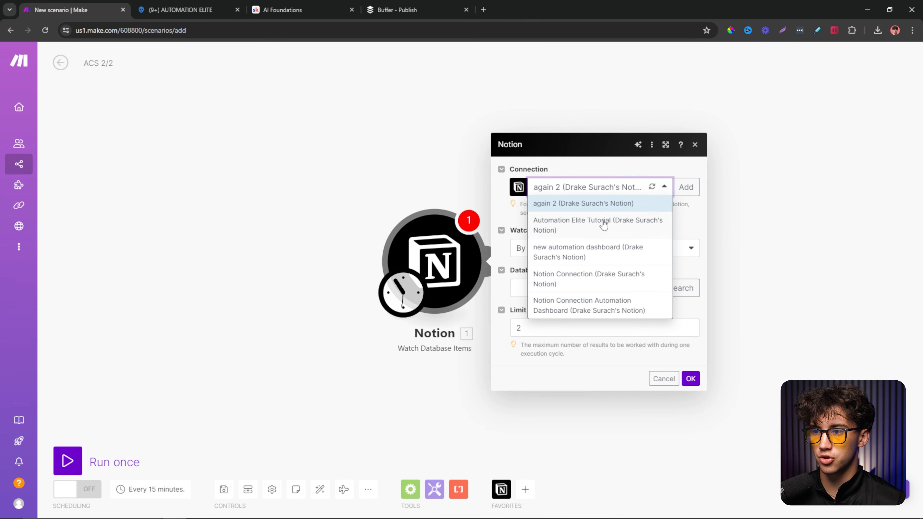
{"action": "left_click", "coordinate": [591, 232]}
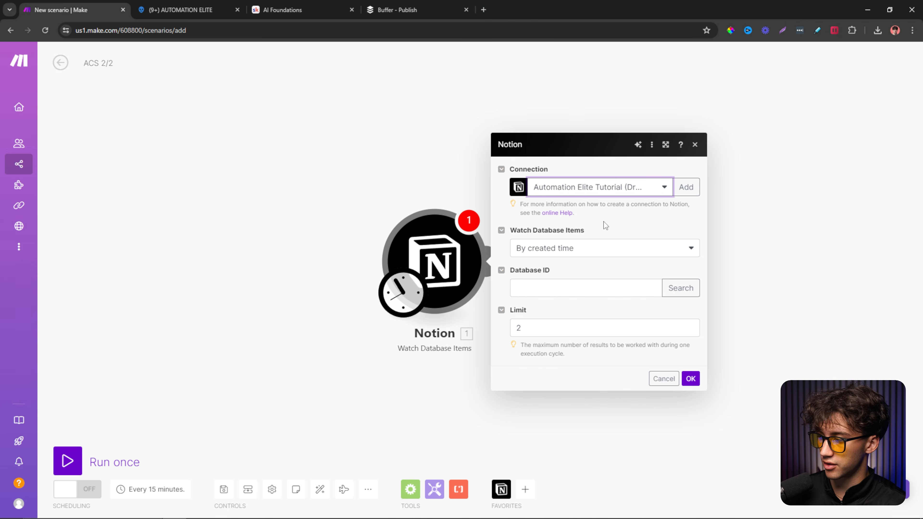
{"action": "left_click", "coordinate": [598, 250]}
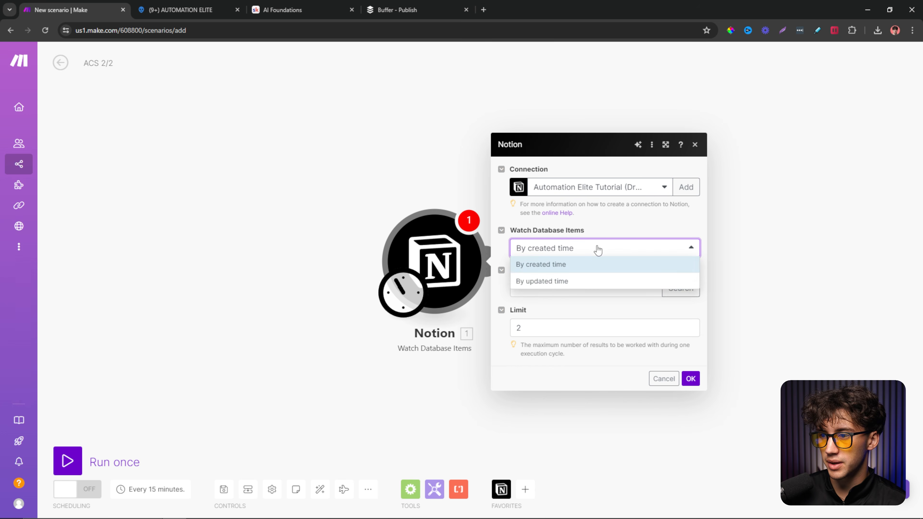
{"action": "left_click", "coordinate": [541, 282]}
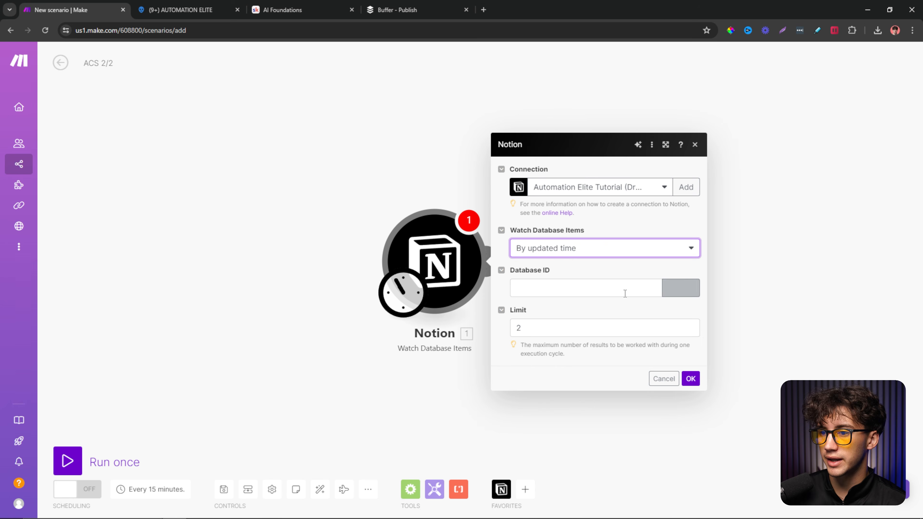
- Copy the Social Media Posting database title from Notion and search with it to fill the trigger's Database ID
{"action": "left_click", "coordinate": [175, 15]}
{"action": "left_click", "coordinate": [109, 277]}
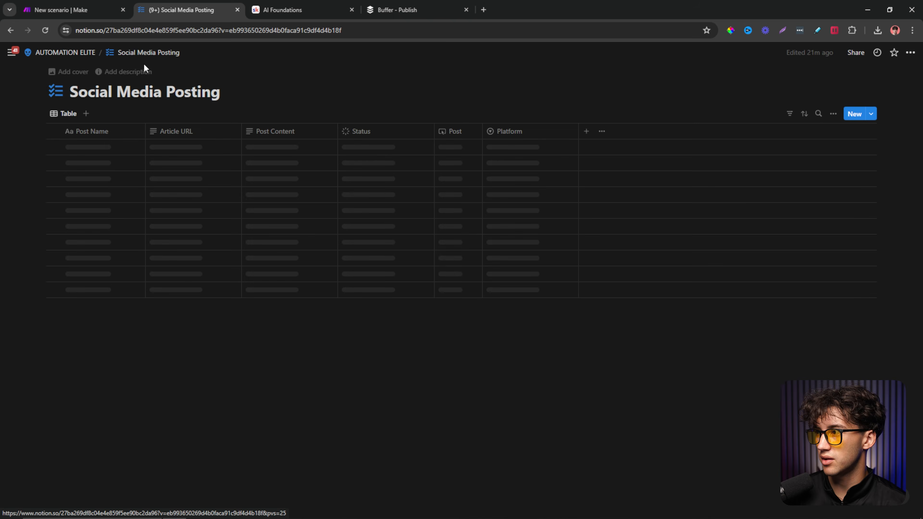
{"action": "triple_click", "coordinate": [140, 92]}
{"action": "key", "text": "ctrl+c"}
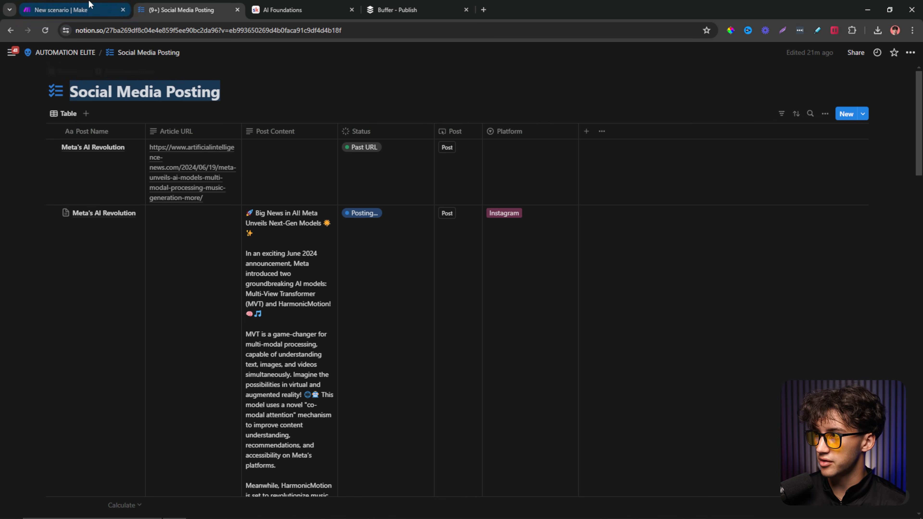
{"action": "left_click", "coordinate": [65, 10]}
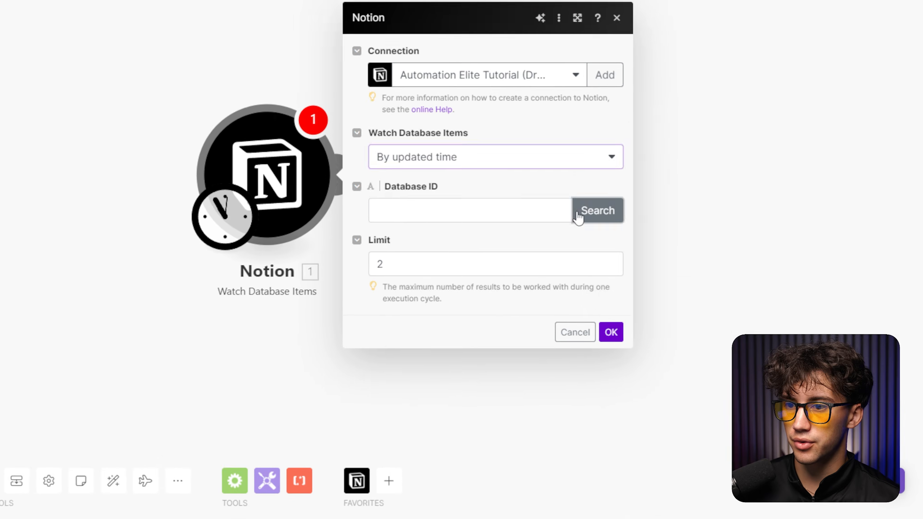
{"action": "left_click", "coordinate": [578, 218]}
{"action": "key", "text": "ctrl+v"}
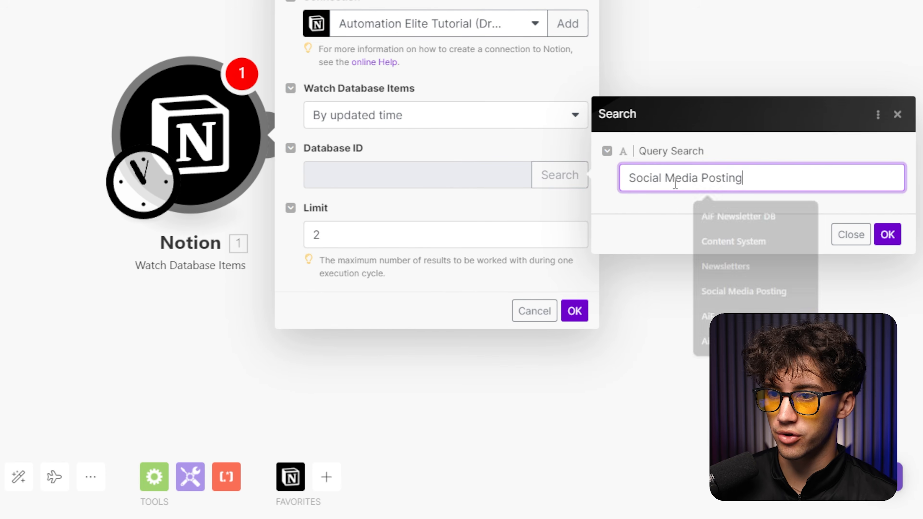
{"action": "left_click", "coordinate": [890, 262]}
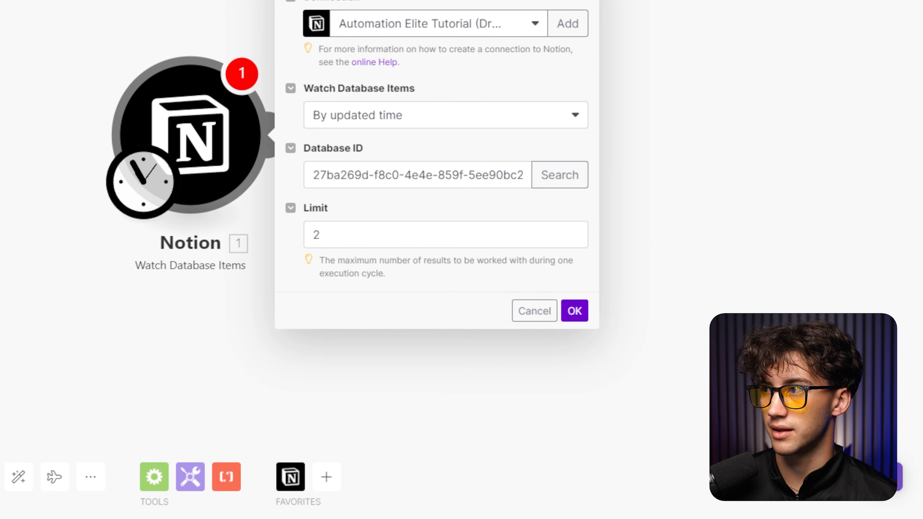
- Switch to Notion and check the Social Media Posting database's ID in its page URL against the trigger's Database ID
{"action": "left_click", "coordinate": [51, 14]}
{"action": "left_click", "coordinate": [9, 44]}
{"action": "left_click_drag", "start_coordinate": [9, 43], "coordinate": [113, 45]}
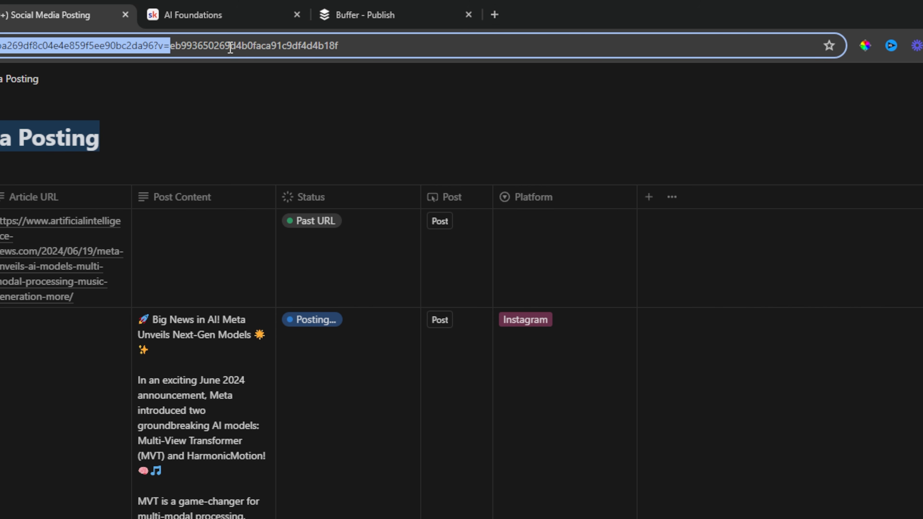
{"action": "left_click", "coordinate": [253, 49]}
{"action": "left_click", "coordinate": [1, 15]}
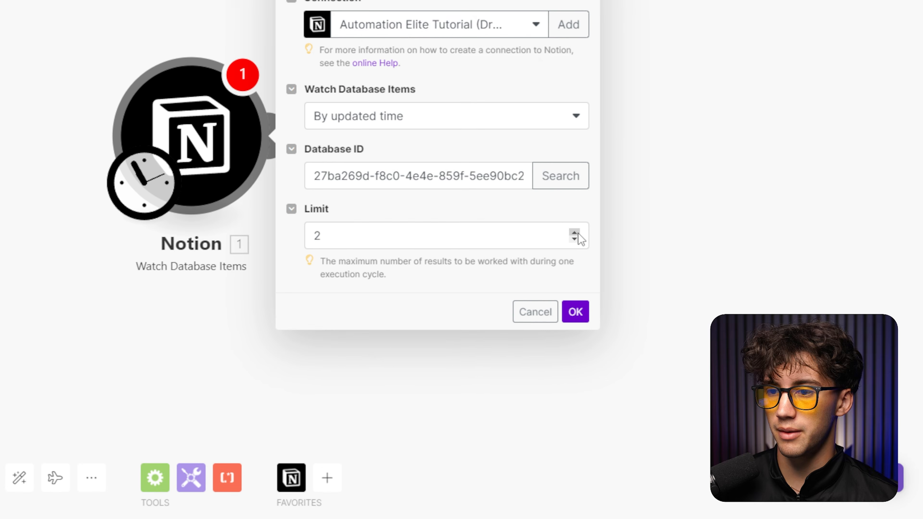
- Set the trigger's limit to 10 and save it with the starting point From now on
{"action": "left_click", "coordinate": [808, 489]}
{"action": "left_click", "coordinate": [808, 489]}
{"action": "left_click", "coordinate": [808, 490]}
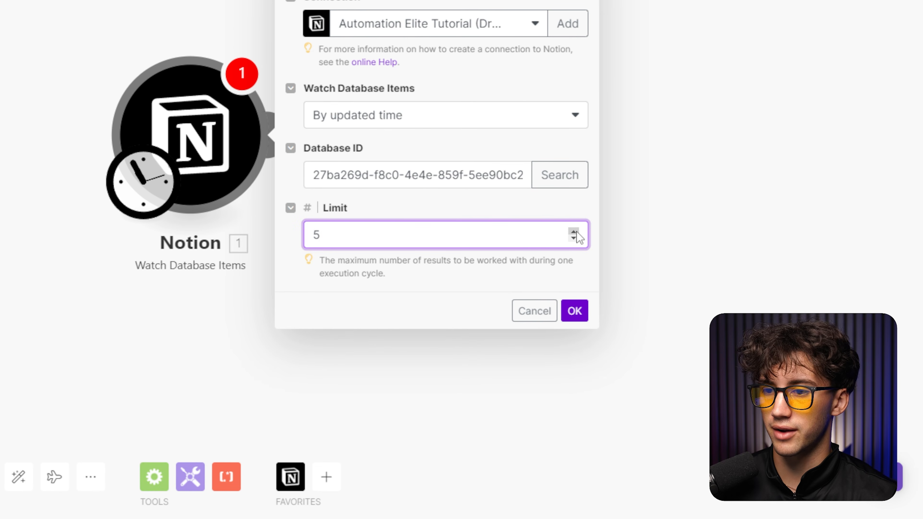
{"action": "left_click", "coordinate": [577, 232]}
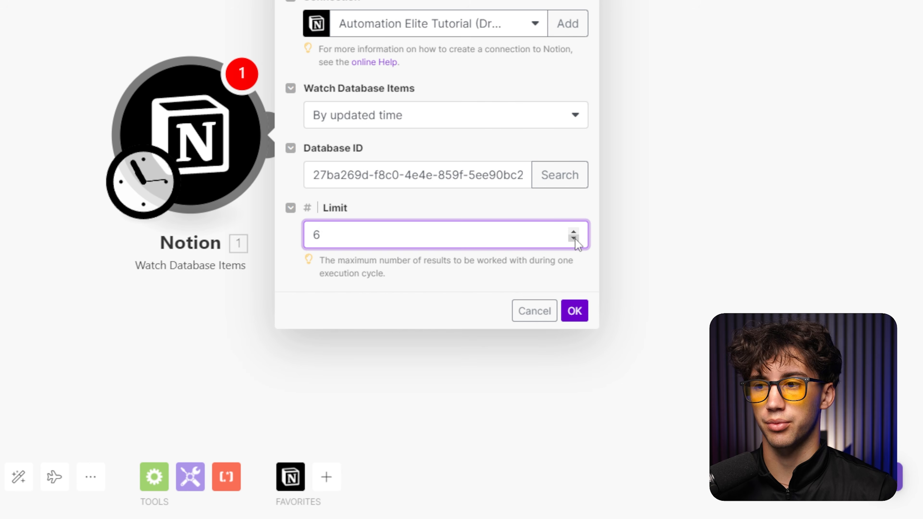
{"action": "left_click", "coordinate": [574, 238]}
{"action": "left_click", "coordinate": [574, 239]}
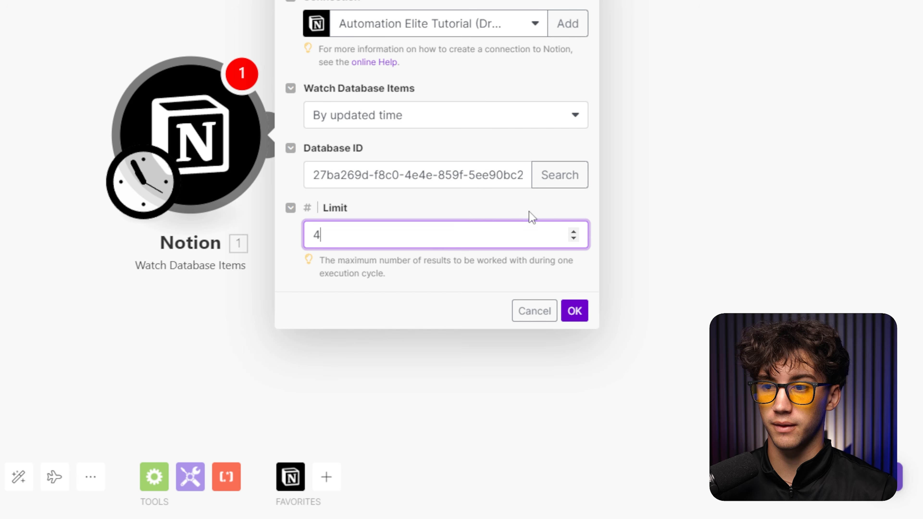
{"action": "left_click", "coordinate": [575, 232]}
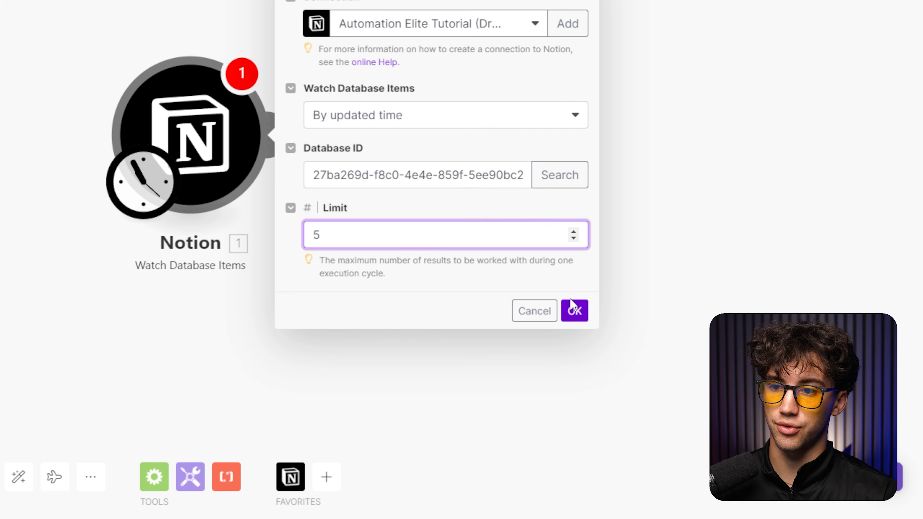
{"action": "left_click", "coordinate": [573, 232]}
{"action": "left_click", "coordinate": [574, 231]}
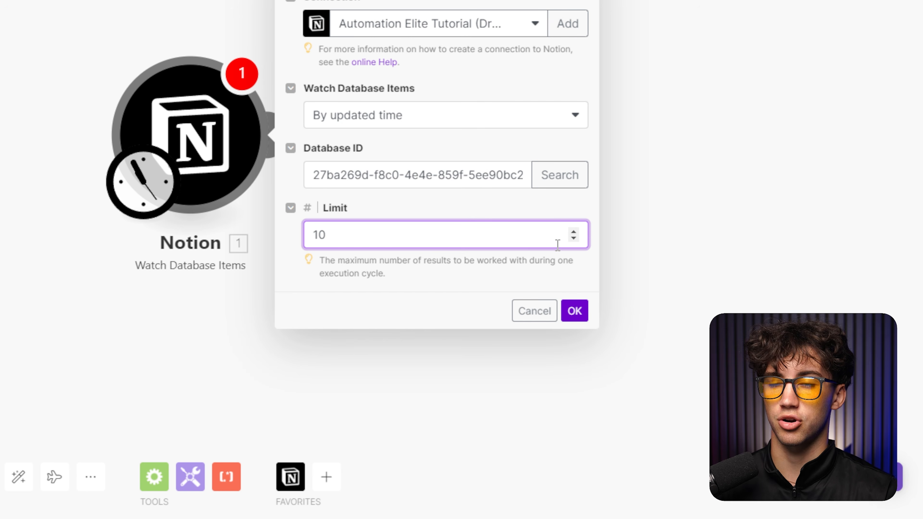
{"action": "left_click", "coordinate": [574, 315]}
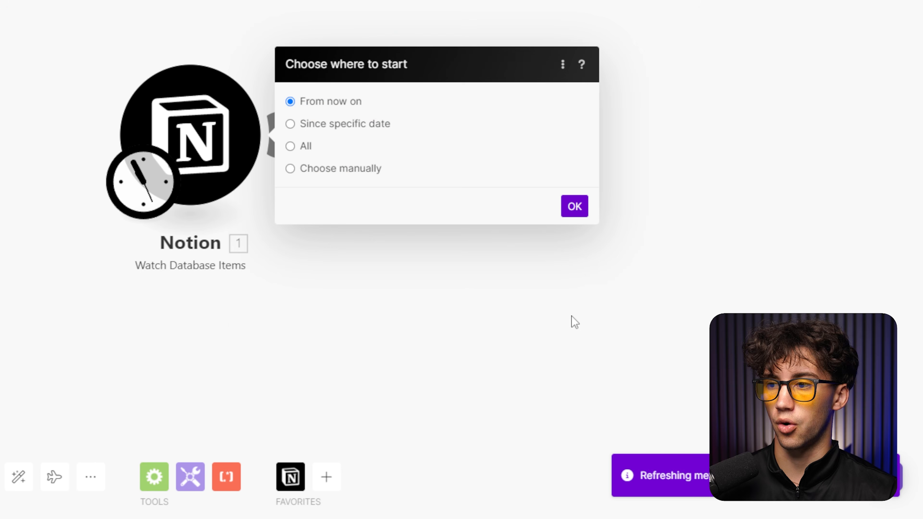
{"action": "left_click", "coordinate": [573, 207]}
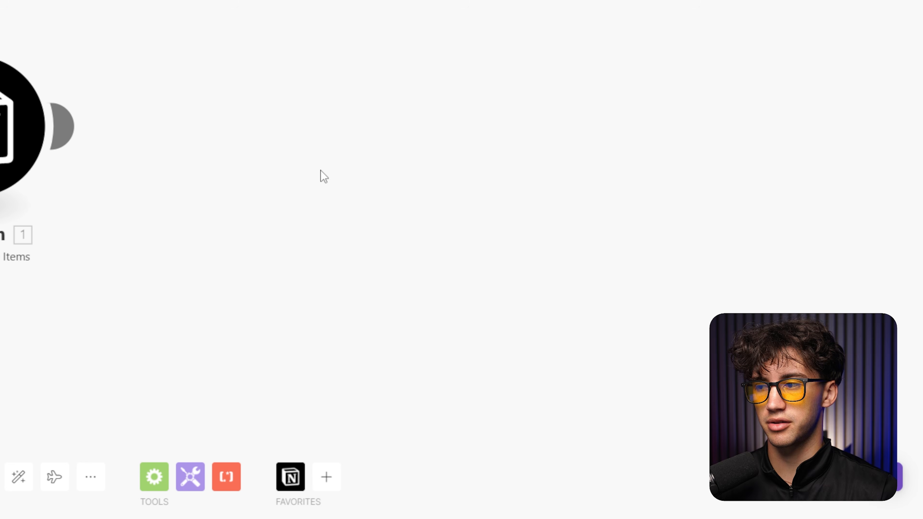
- Add a Notion Get a Database Item module and connect it after the Watch Database Items trigger
{"action": "left_click", "coordinate": [290, 476]}
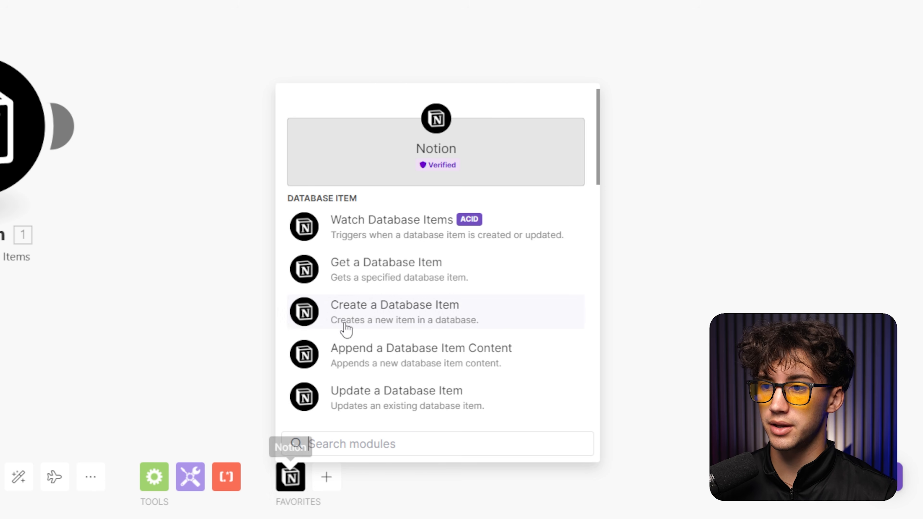
{"action": "left_click", "coordinate": [414, 274]}
{"action": "left_click_drag", "start_coordinate": [419, 298], "coordinate": [256, 162]}
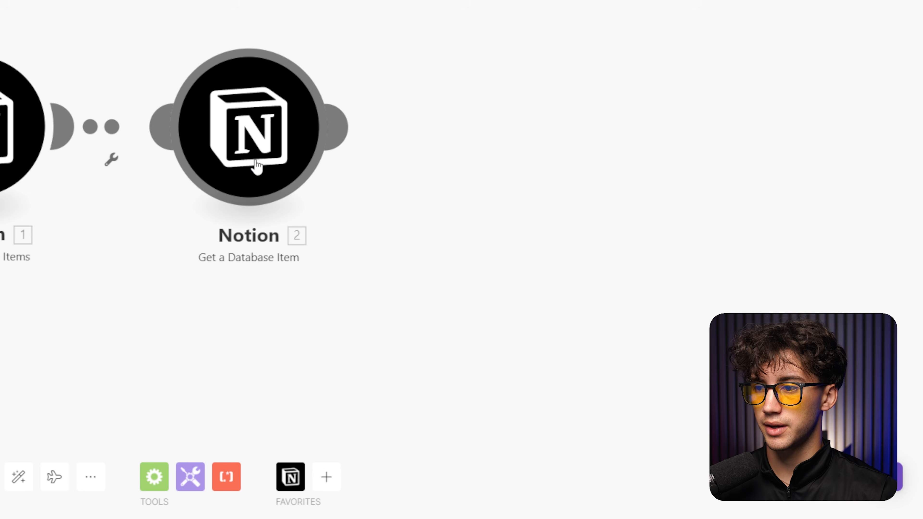
- Map the trigger's Database Item ID into the Get a Database Item module and save the module
{"action": "left_click", "coordinate": [256, 163]}
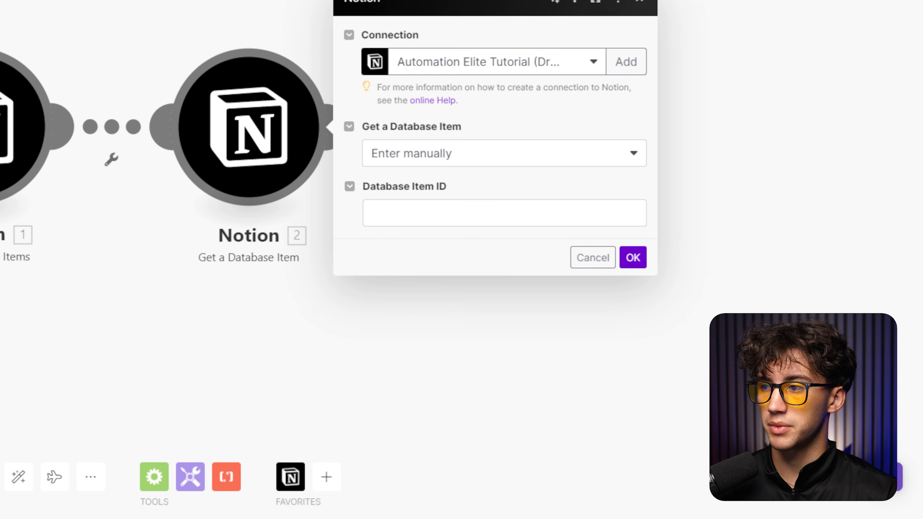
{"action": "left_click", "coordinate": [25, 123]}
{"action": "left_click", "coordinate": [249, 127]}
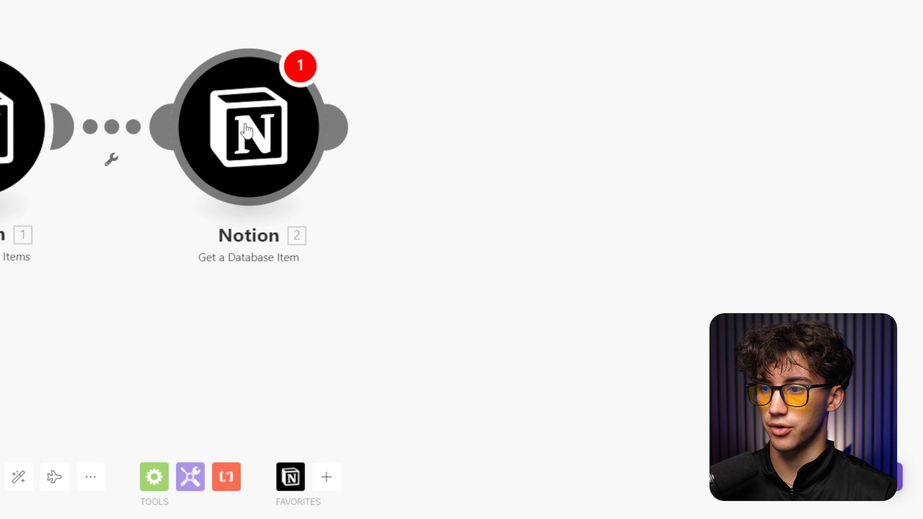
{"action": "left_click", "coordinate": [424, 217]}
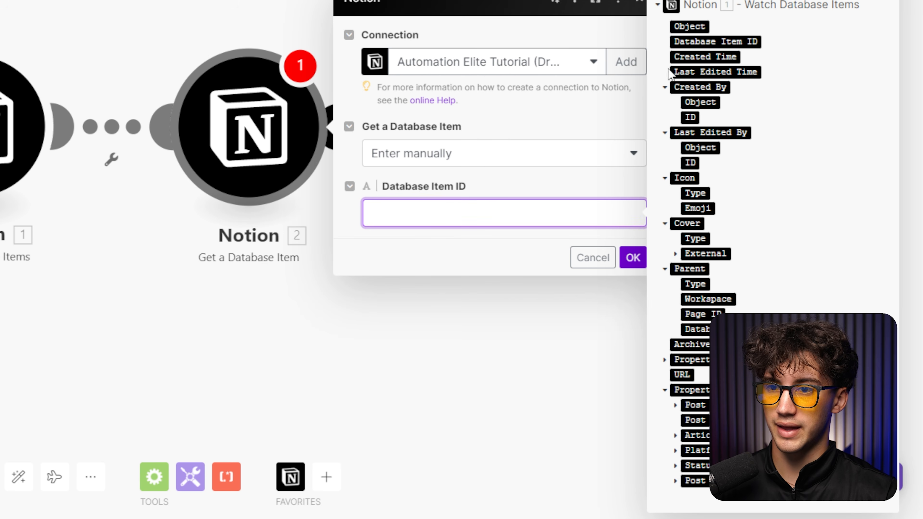
{"action": "left_click", "coordinate": [713, 41]}
{"action": "left_click", "coordinate": [632, 257]}
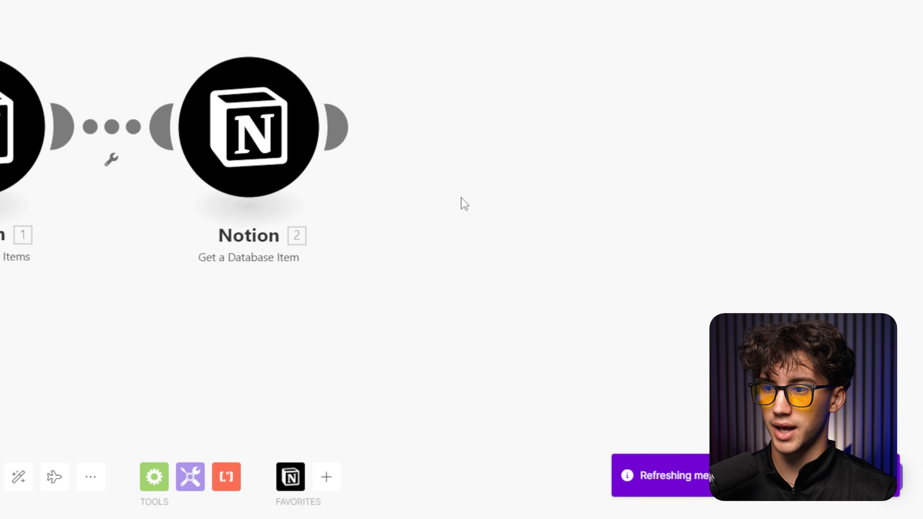
- Add a Router from Flow Control and connect it after the Get a Database Item module
{"action": "mouse_move", "coordinate": [300, 137]}
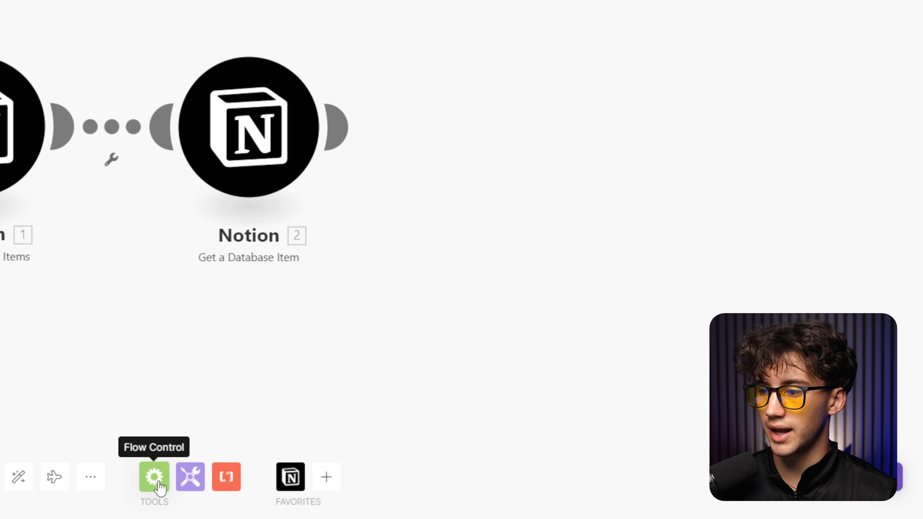
{"action": "left_click", "coordinate": [155, 475]}
{"action": "left_click", "coordinate": [241, 402]}
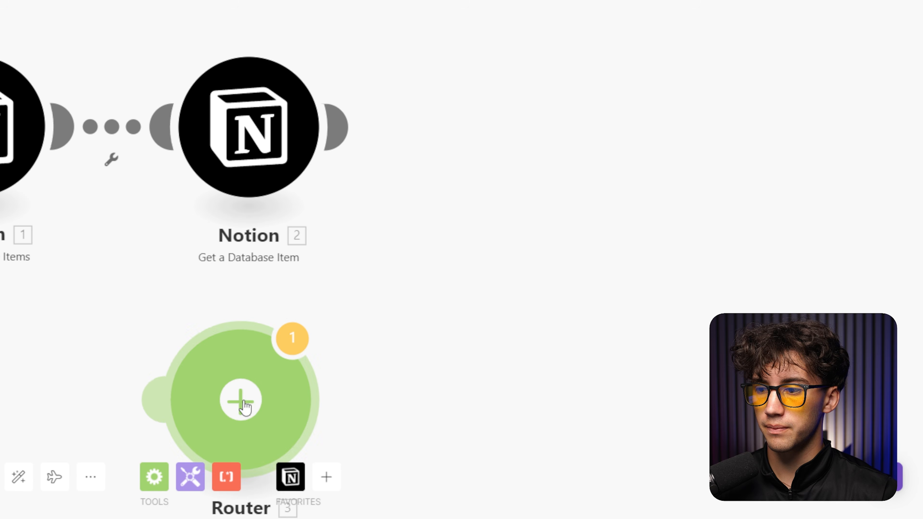
{"action": "left_click_drag", "start_coordinate": [242, 402], "coordinate": [528, 118]}
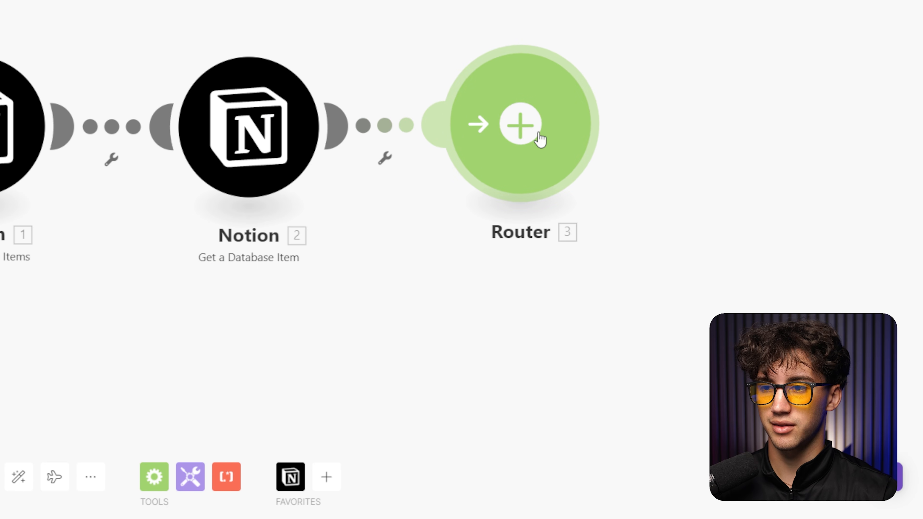
{"action": "left_click_drag", "start_coordinate": [622, 91], "coordinate": [509, 60]}
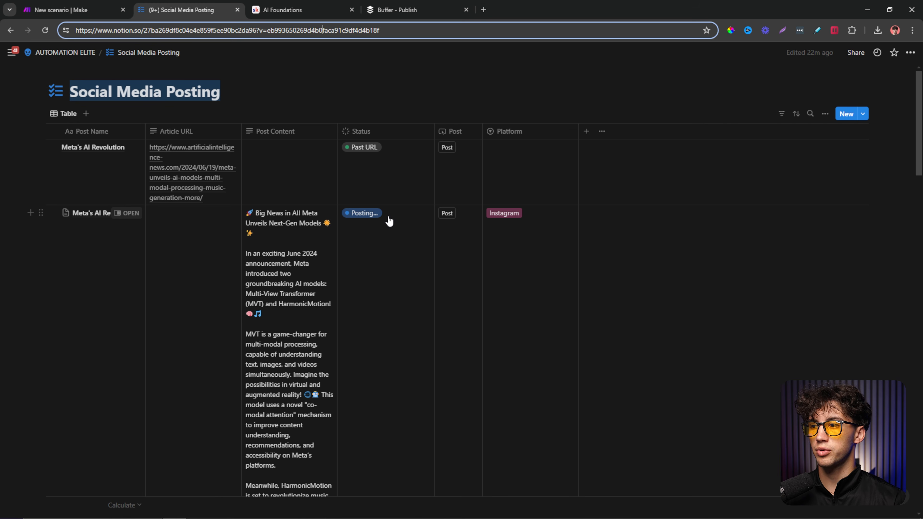
{"action": "left_click", "coordinate": [69, 53]}
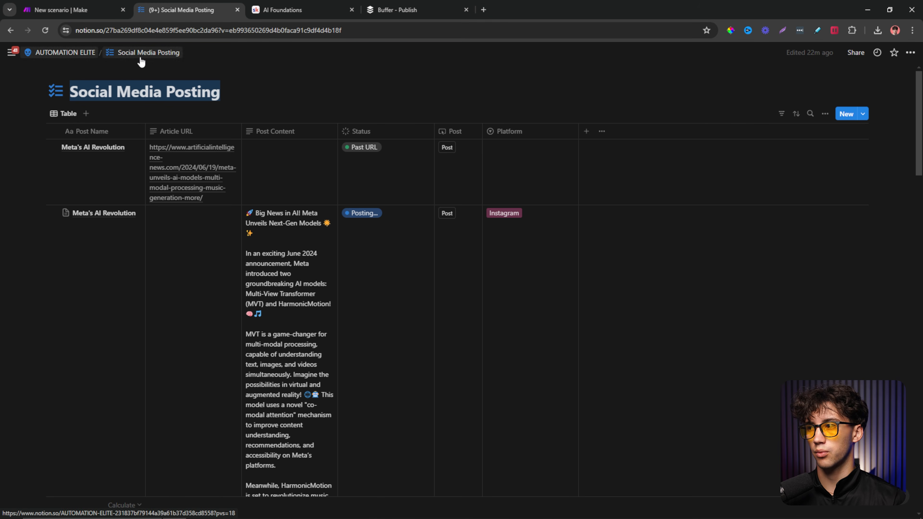
{"action": "left_click", "coordinate": [496, 268]}
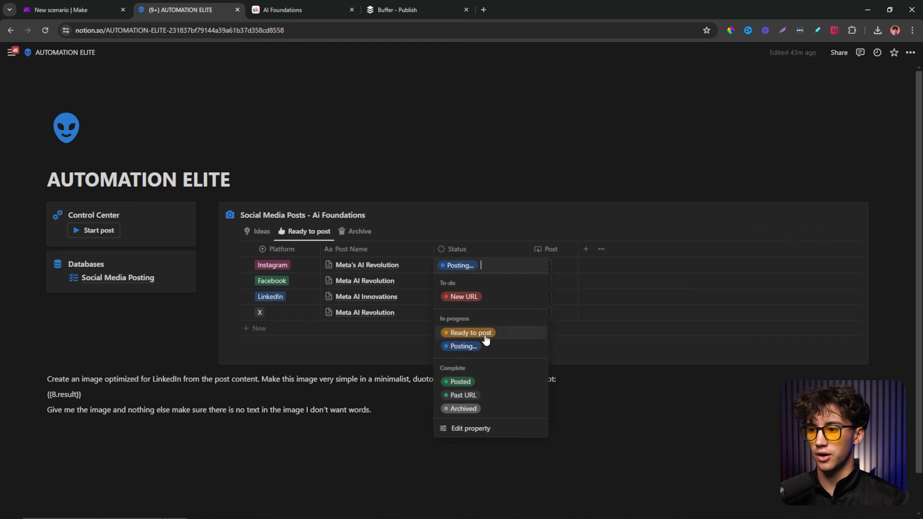
{"action": "left_click", "coordinate": [484, 333]}
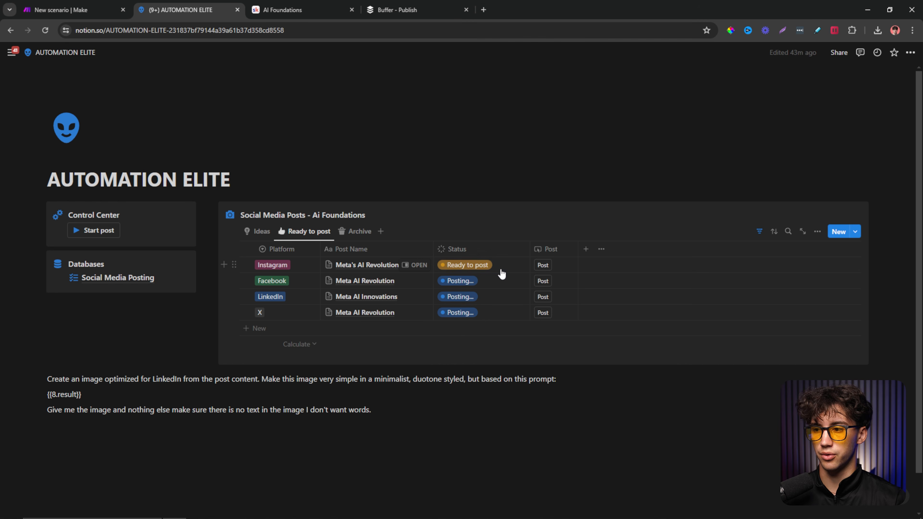
{"action": "left_click", "coordinate": [499, 274]}
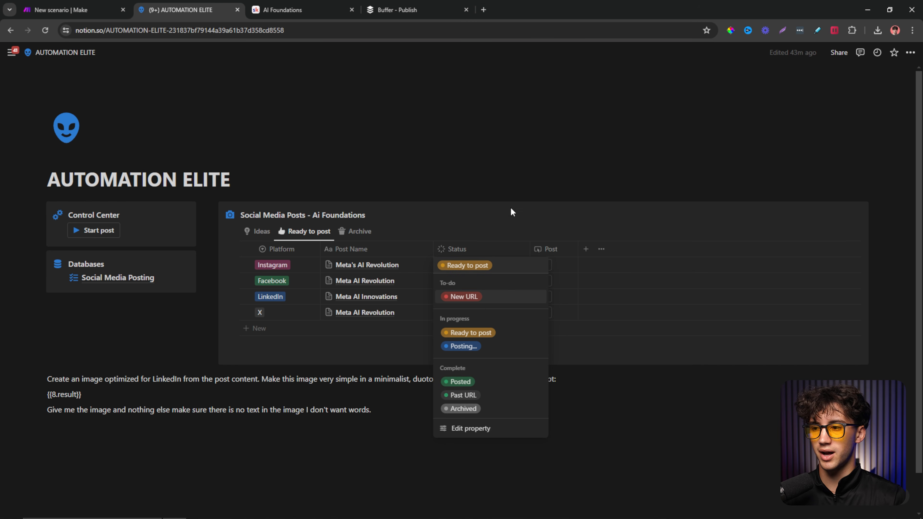
{"action": "left_click", "coordinate": [462, 350]}
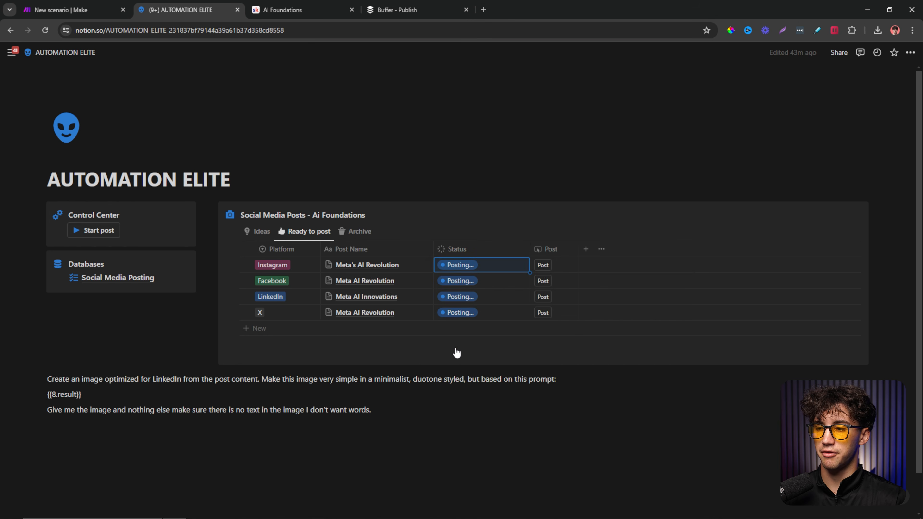
{"action": "left_click", "coordinate": [414, 10]}
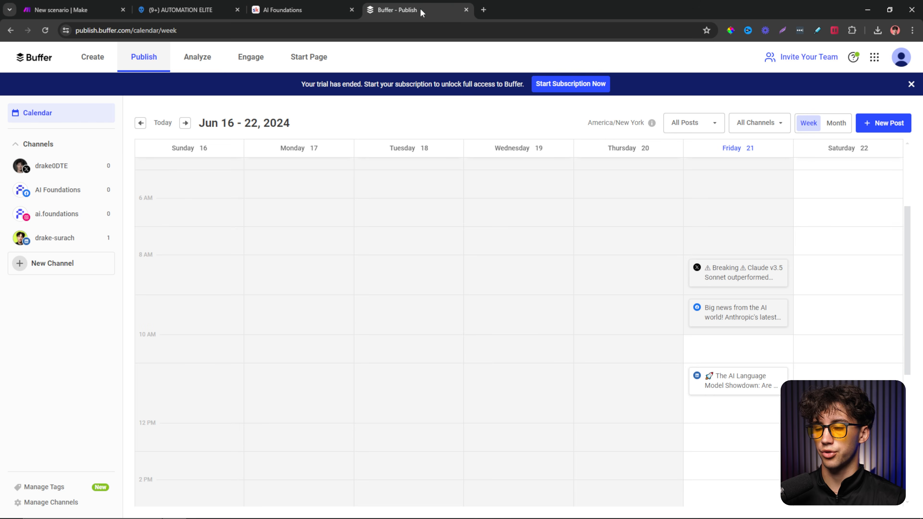
- In the Make scenario, create a filter between Get a Database Item and the Router with the label "if in Posting..."
{"action": "left_click", "coordinate": [113, 6]}
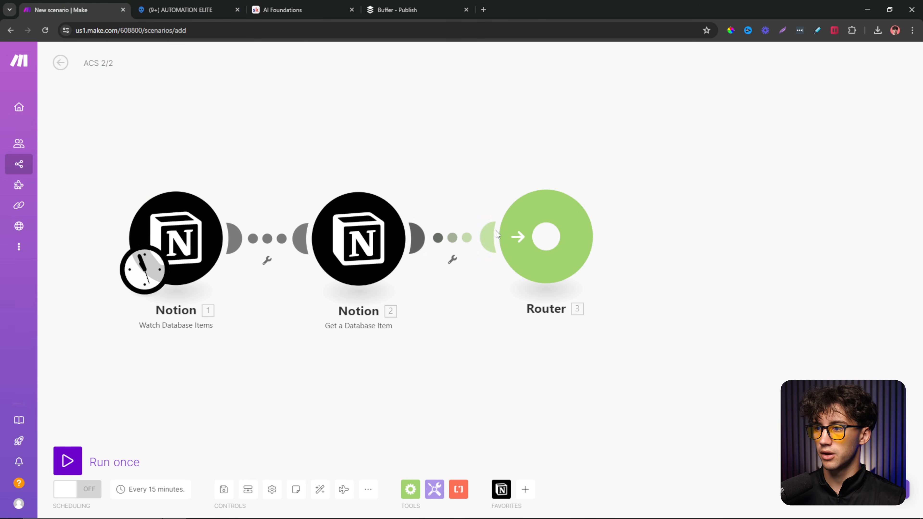
{"action": "left_click", "coordinate": [454, 264]}
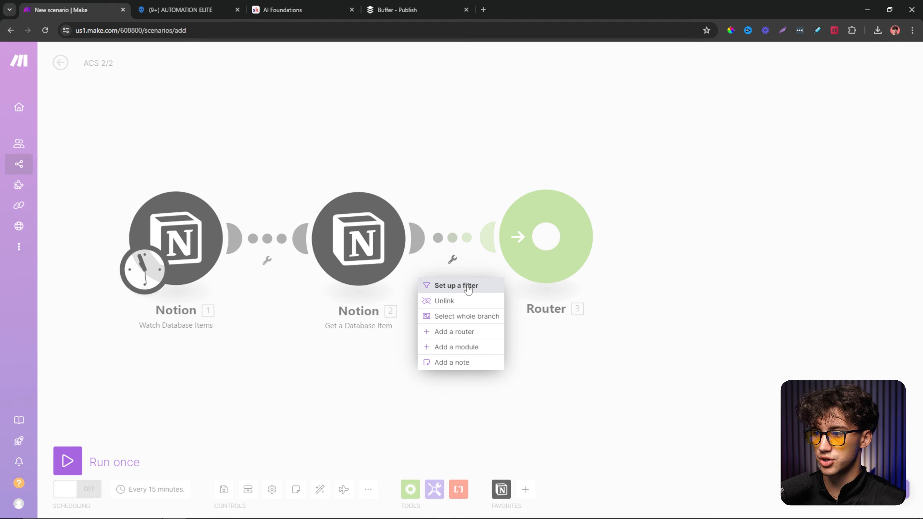
{"action": "left_click", "coordinate": [452, 284]}
{"action": "left_click", "coordinate": [526, 197]}
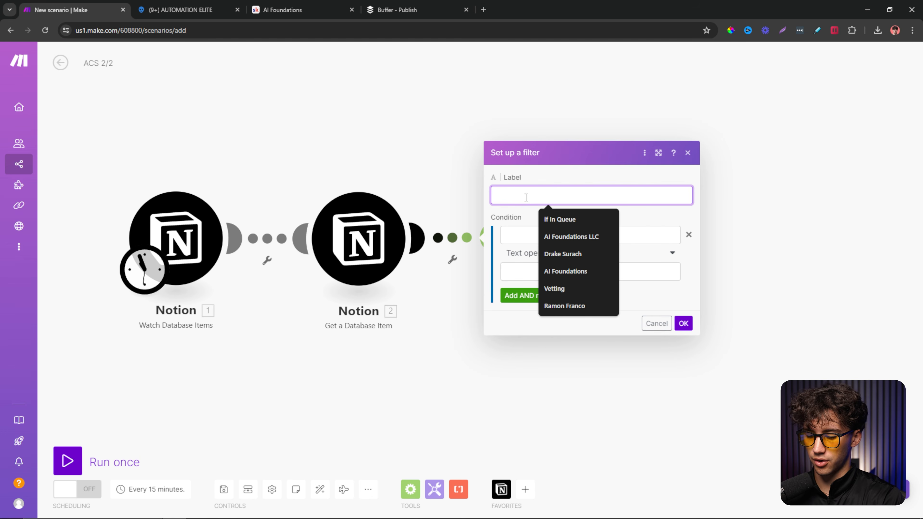
{"action": "type", "text": "if in Postin"}
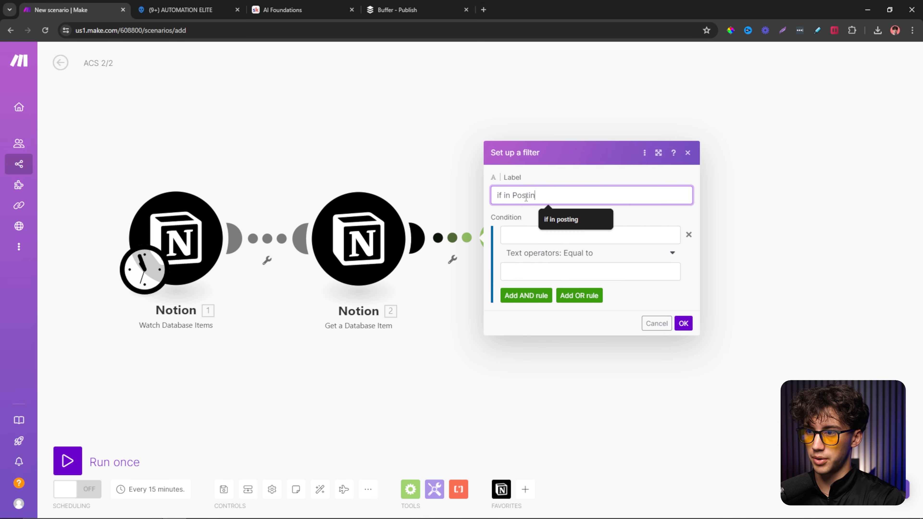
{"action": "type", "text": "g..."}
{"action": "left_click", "coordinate": [524, 235]}
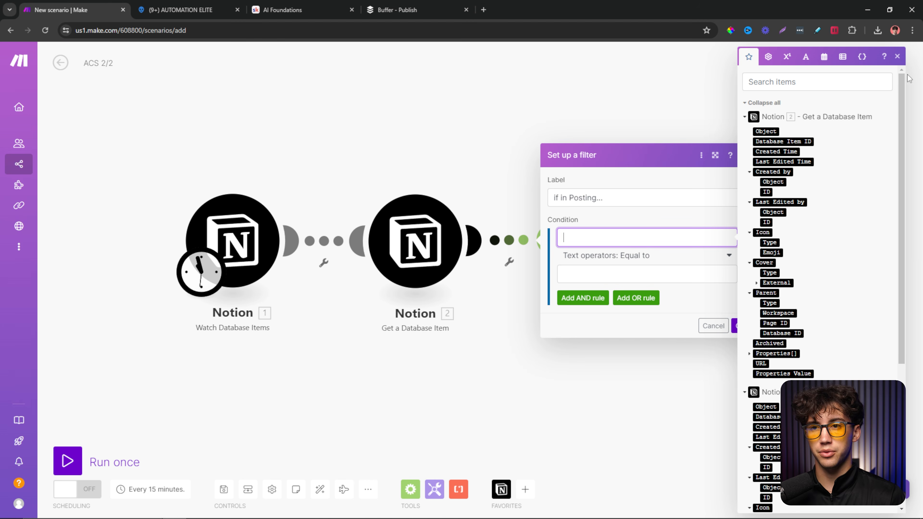
{"action": "left_click", "coordinate": [897, 57]}
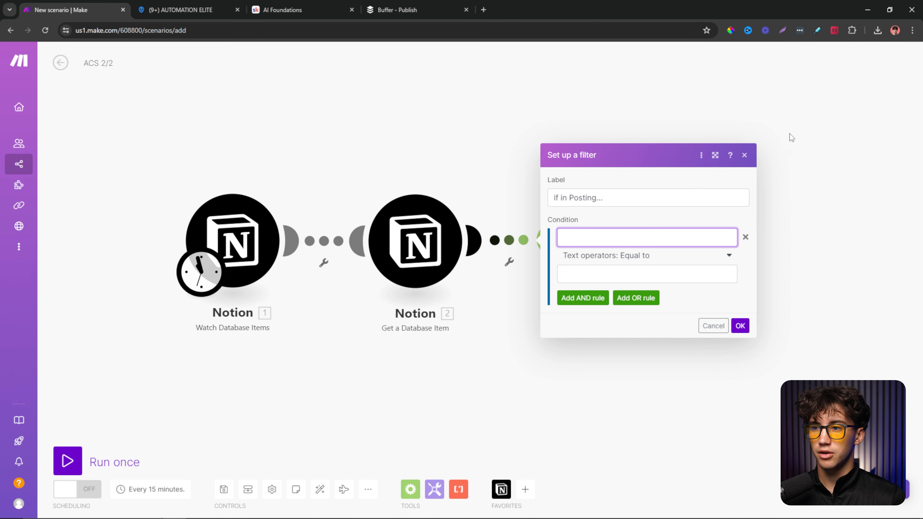
{"action": "left_click", "coordinate": [744, 155]}
- Set the Watch Database Items trigger to start from All and run the scenario once
{"action": "right_click", "coordinate": [232, 241]}
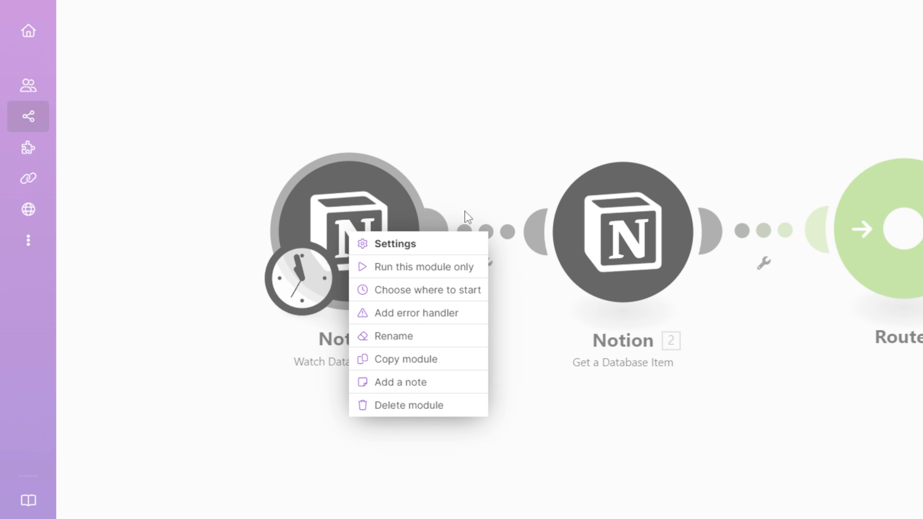
{"action": "left_click", "coordinate": [418, 293]}
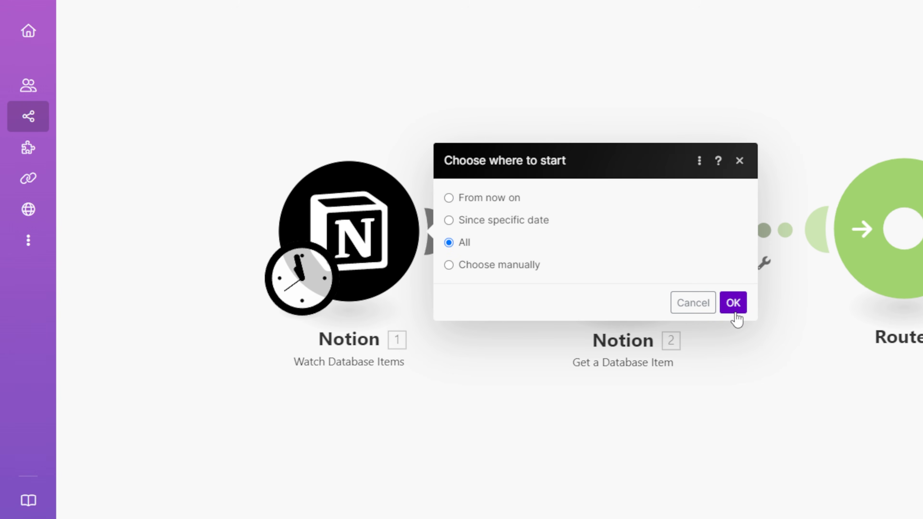
{"action": "left_click", "coordinate": [733, 304]}
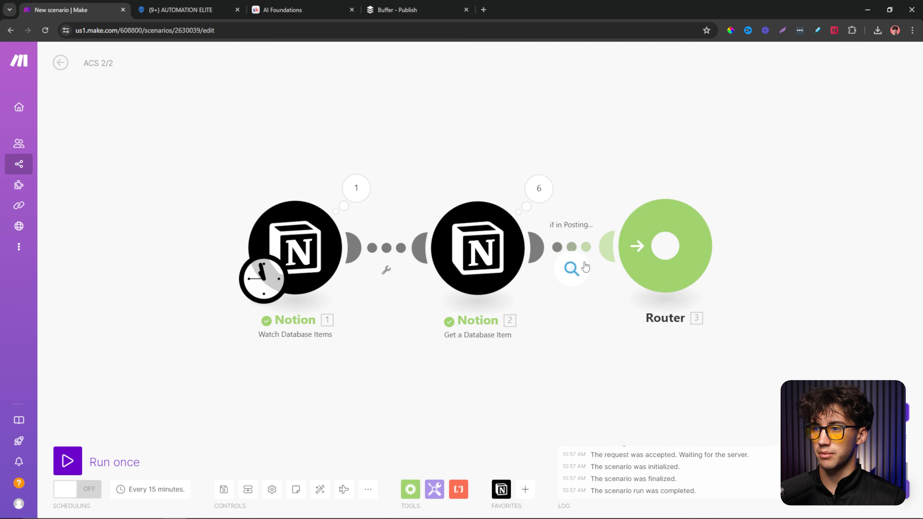
{"action": "left_click_drag", "start_coordinate": [688, 164], "coordinate": [580, 160]}
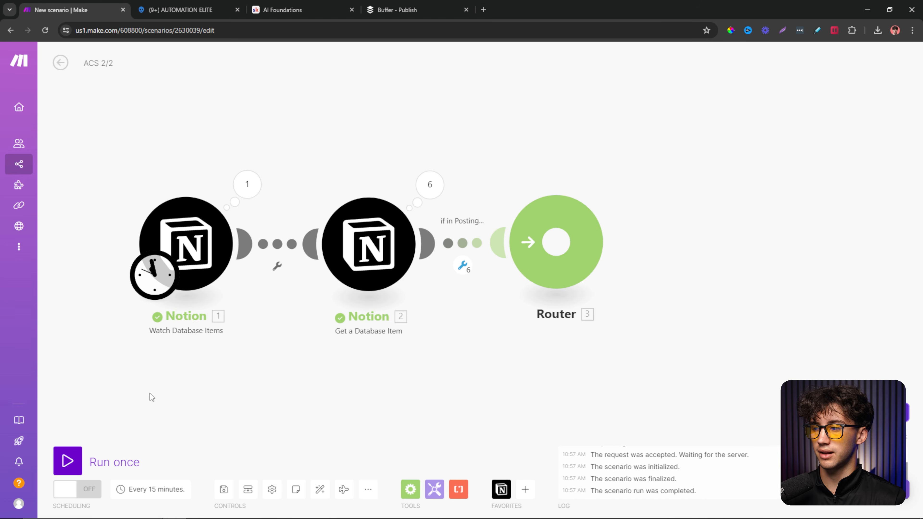
- Set the Watch Database Items trigger to start from now on
{"action": "right_click", "coordinate": [191, 259]}
{"action": "left_click", "coordinate": [234, 298]}
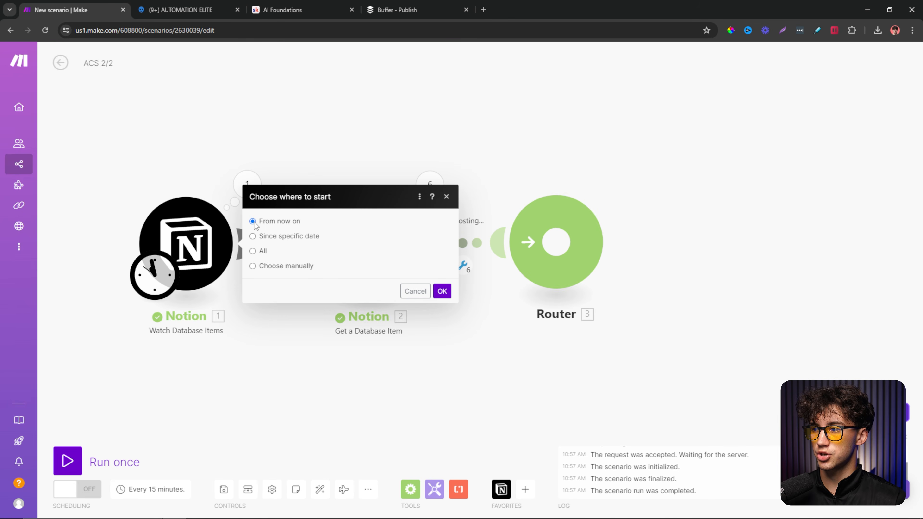
{"action": "left_click", "coordinate": [439, 296]}
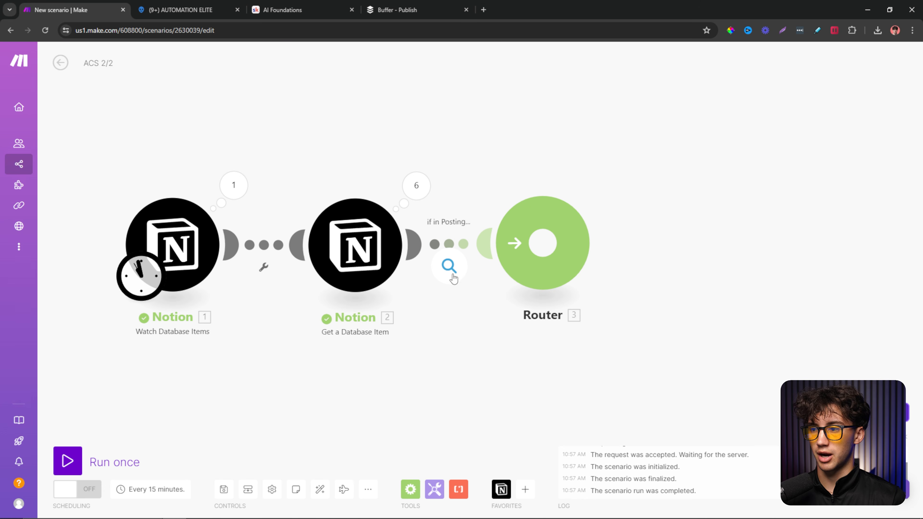
- In the "if in Posting..." filter, require the Get a Database Item status name to contain "Posting..."
{"action": "left_click", "coordinate": [449, 245]}
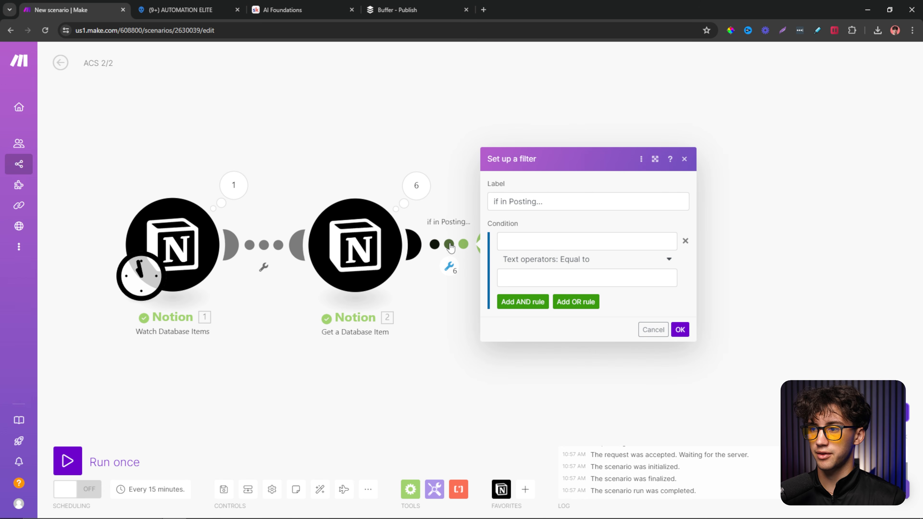
{"action": "left_click", "coordinate": [533, 241]}
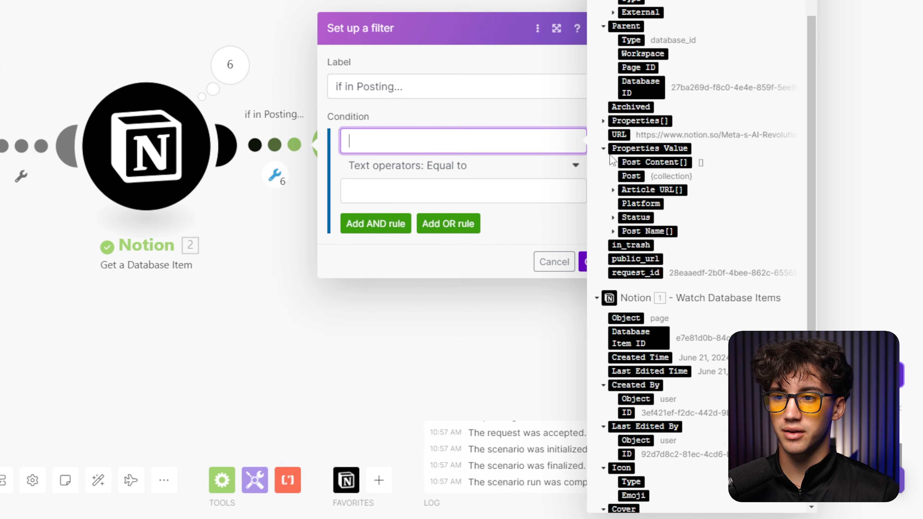
{"action": "left_click", "coordinate": [643, 218]}
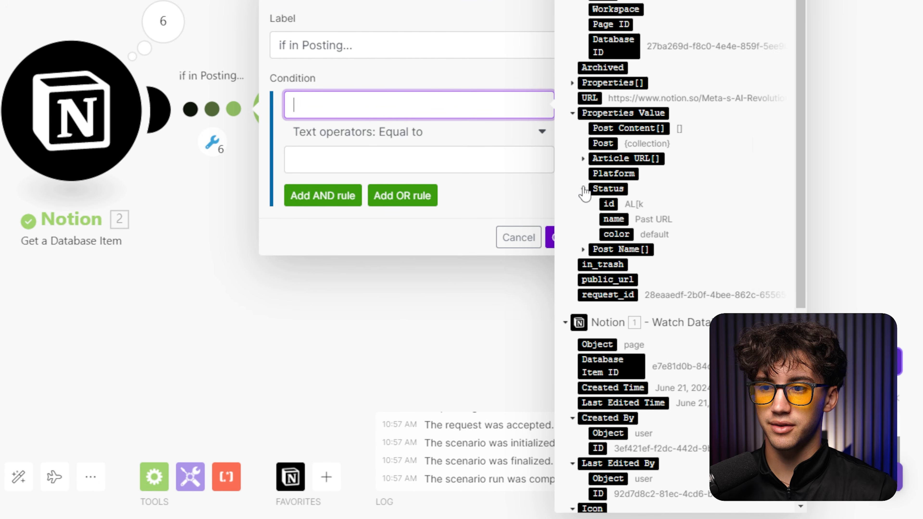
{"action": "left_click", "coordinate": [615, 219]}
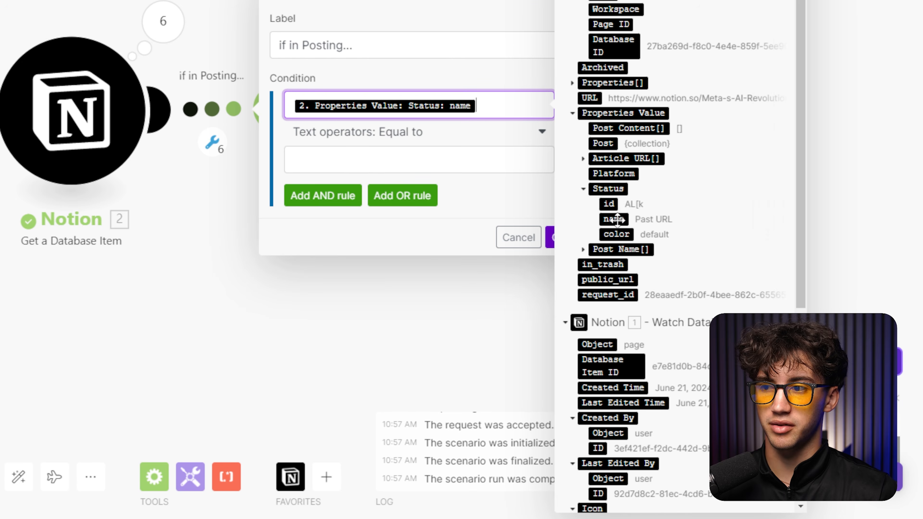
{"action": "left_click", "coordinate": [454, 136]}
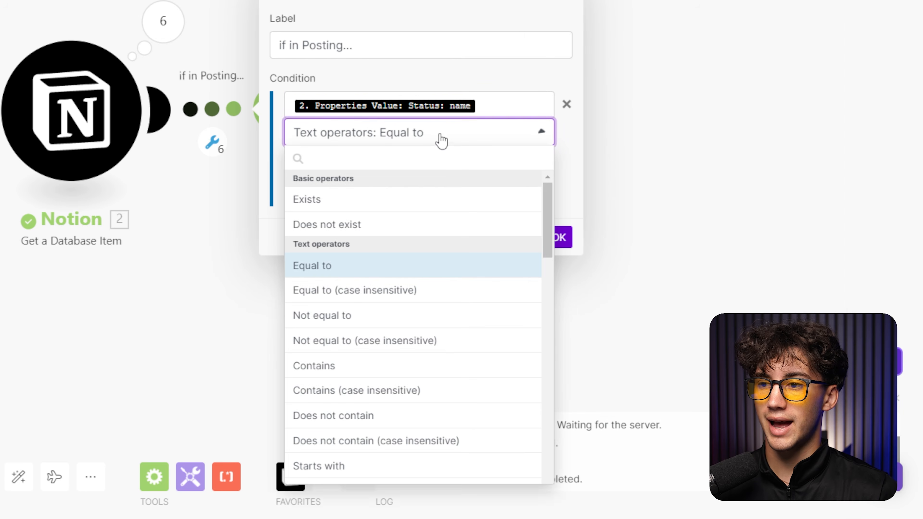
{"action": "left_click", "coordinate": [356, 373]}
{"action": "left_click", "coordinate": [336, 164]}
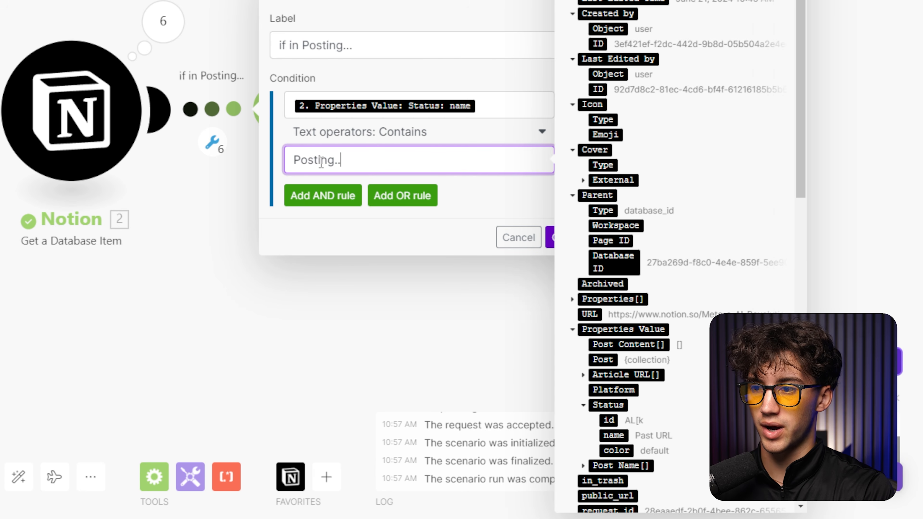
{"action": "left_click", "coordinate": [491, 202]}
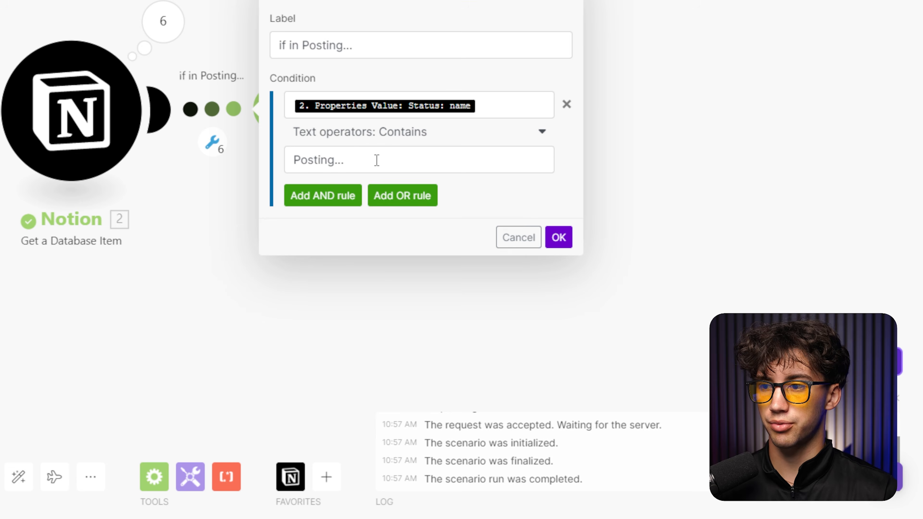
- Check the Posting... wording among the Meta's AI Revolution status options in Notion, and save the filter in Make
{"action": "mouse_move", "coordinate": [377, 160]}
{"action": "left_mouse_down"}
{"action": "mouse_move", "coordinate": [277, 164]}
{"action": "mouse_move", "coordinate": [363, 160]}
{"action": "left_mouse_up"}
{"action": "left_click", "coordinate": [501, 206]}
{"action": "left_click", "coordinate": [388, 159]}
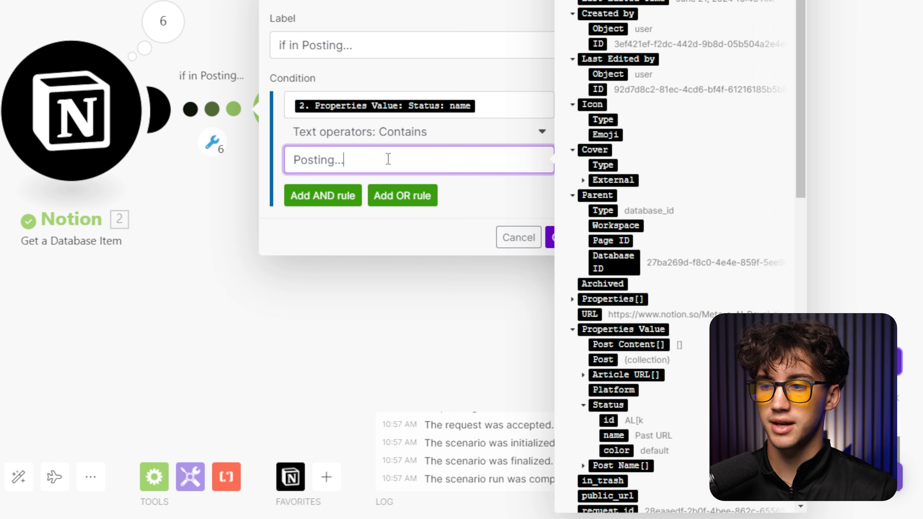
{"action": "left_click", "coordinate": [511, 209]}
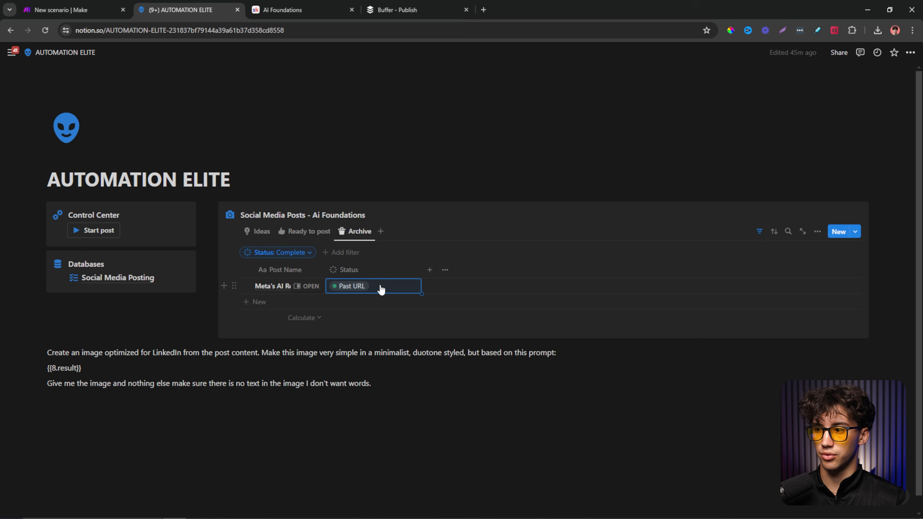
{"action": "left_click", "coordinate": [381, 290]}
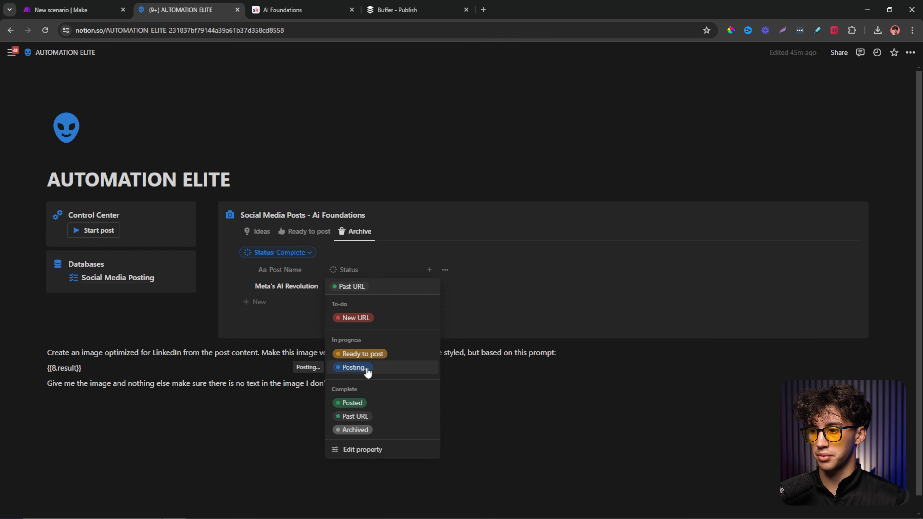
{"action": "left_click", "coordinate": [95, 8]}
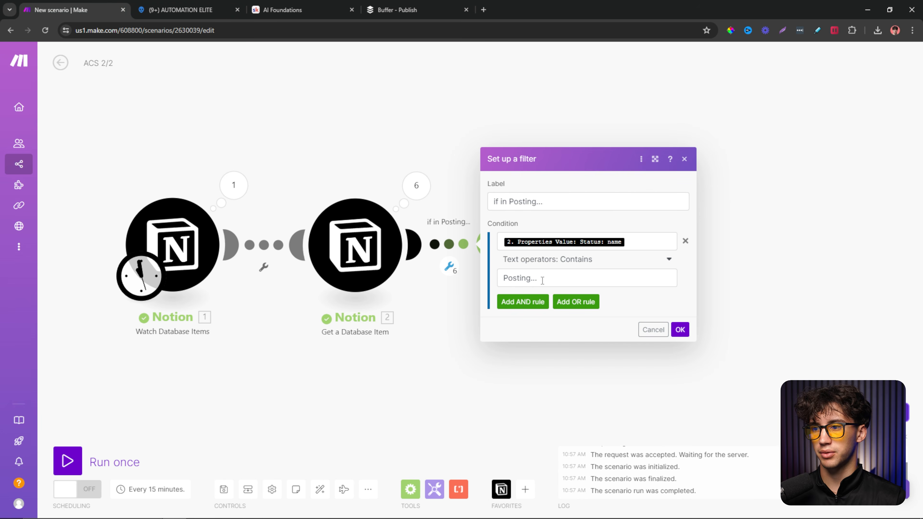
{"action": "left_click", "coordinate": [680, 329]}
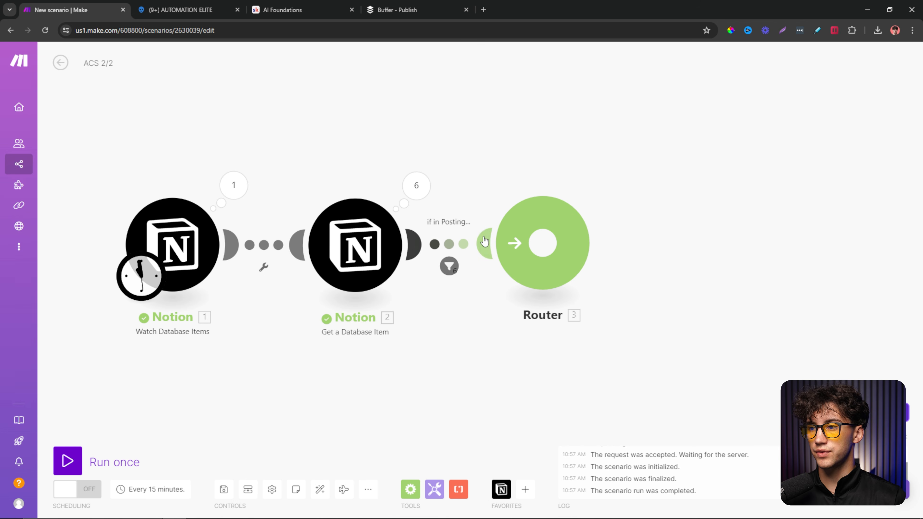
- Add a Buffer "Create a status update" module and place it above and beyond the Router as its first route
{"action": "scroll", "coordinate": [674, 212], "scroll_direction": "down", "scroll_amount": 2}
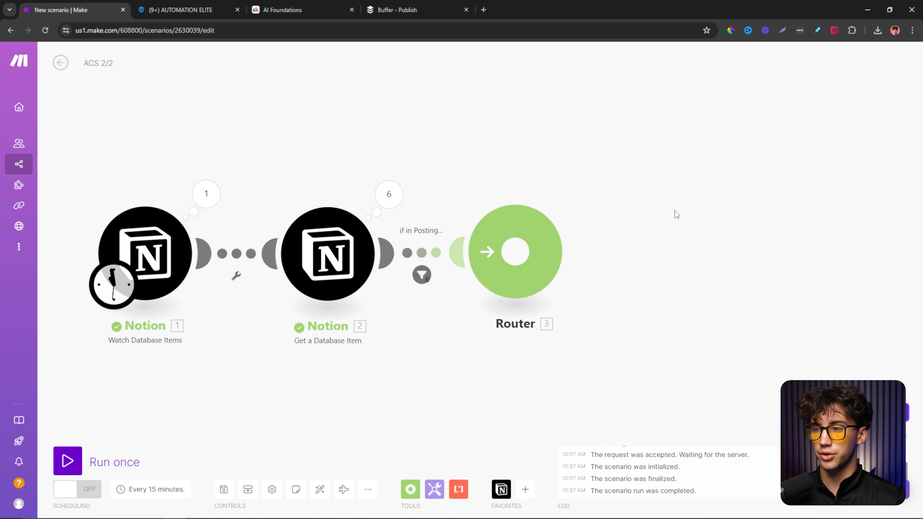
{"action": "left_click_drag", "start_coordinate": [745, 235], "coordinate": [647, 221]}
{"action": "scroll", "coordinate": [647, 220], "scroll_direction": "down", "scroll_amount": 1}
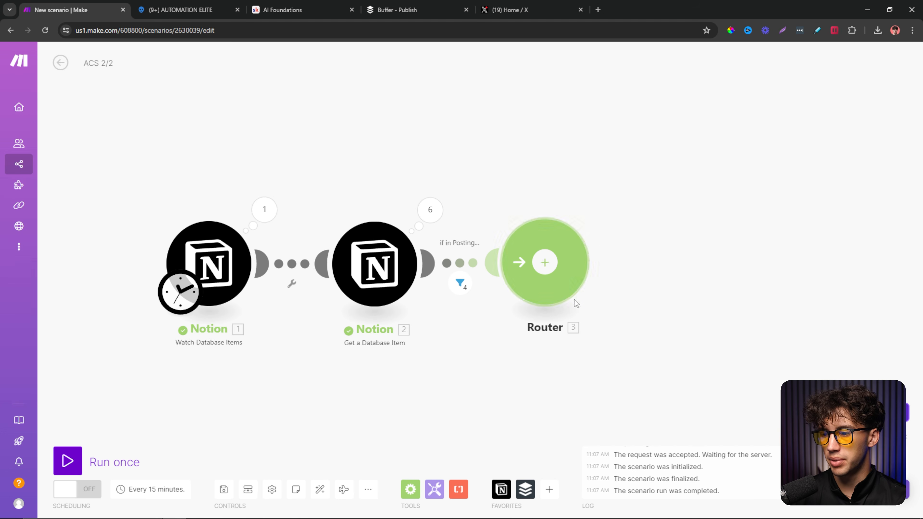
{"action": "left_click_drag", "start_coordinate": [686, 333], "coordinate": [657, 336]}
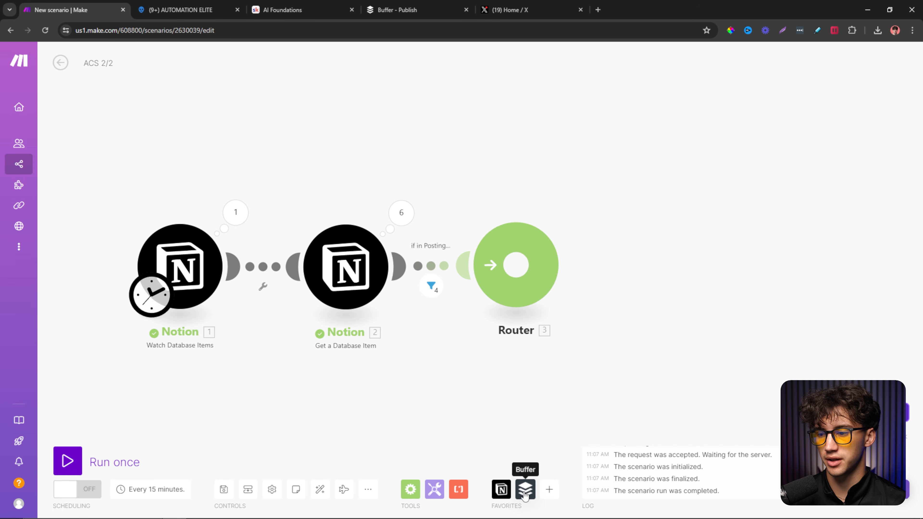
{"action": "left_click", "coordinate": [549, 490]}
{"action": "type", "text": "bu"}
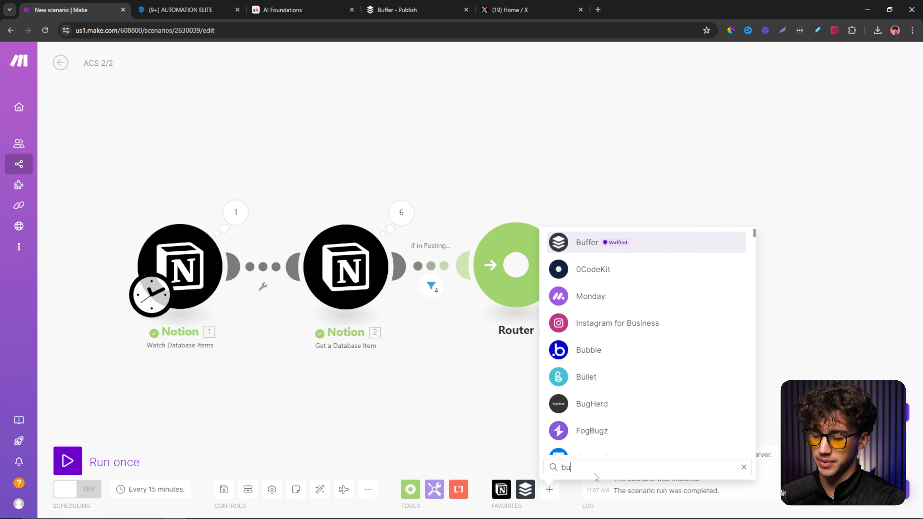
{"action": "type", "text": "ffer"}
{"action": "key", "text": "Return"}
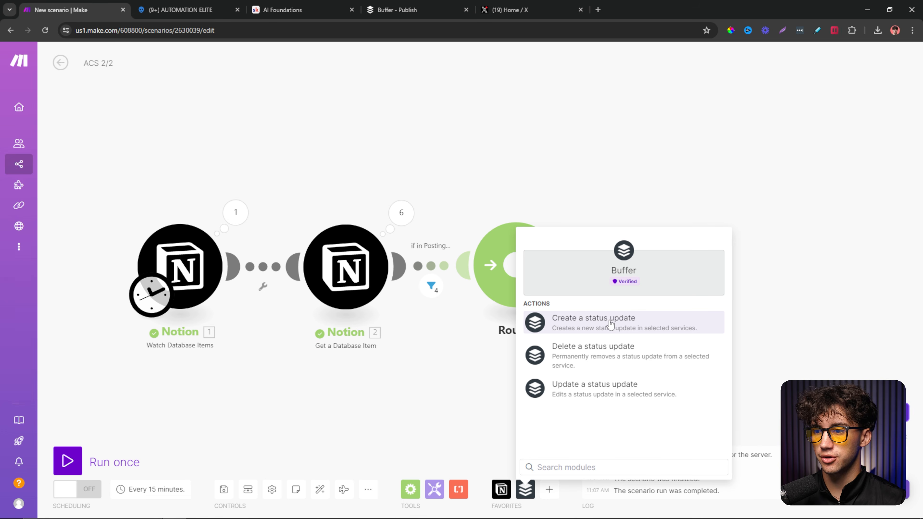
{"action": "left_click", "coordinate": [598, 328]}
{"action": "left_click_drag", "start_coordinate": [596, 335], "coordinate": [676, 130]}
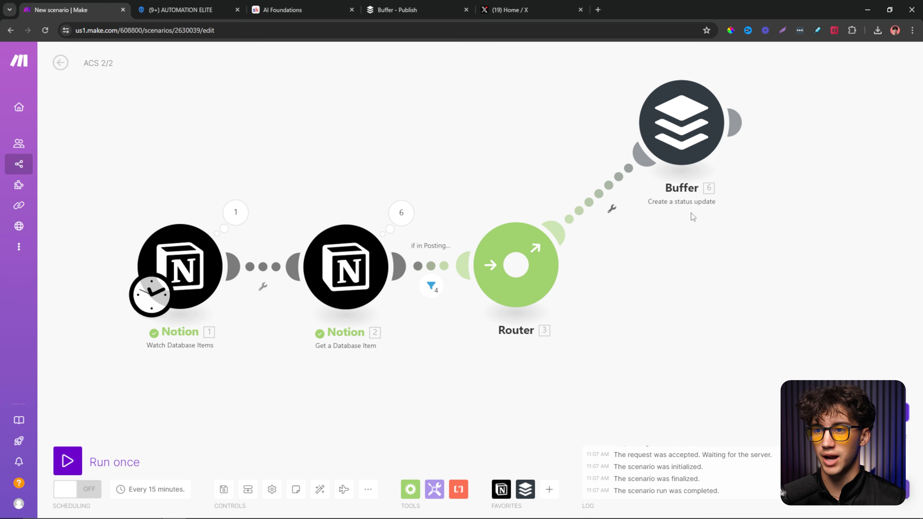
- Choose the X profile in the Buffer module and map its text to Post Content's Text Content from Watch Database Items
{"action": "left_click_drag", "start_coordinate": [733, 235], "coordinate": [664, 269]}
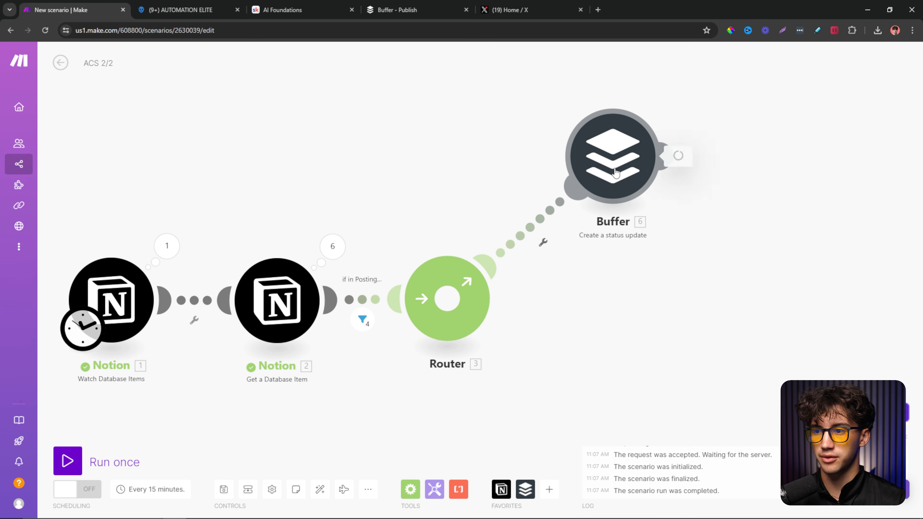
{"action": "left_click", "coordinate": [643, 160]}
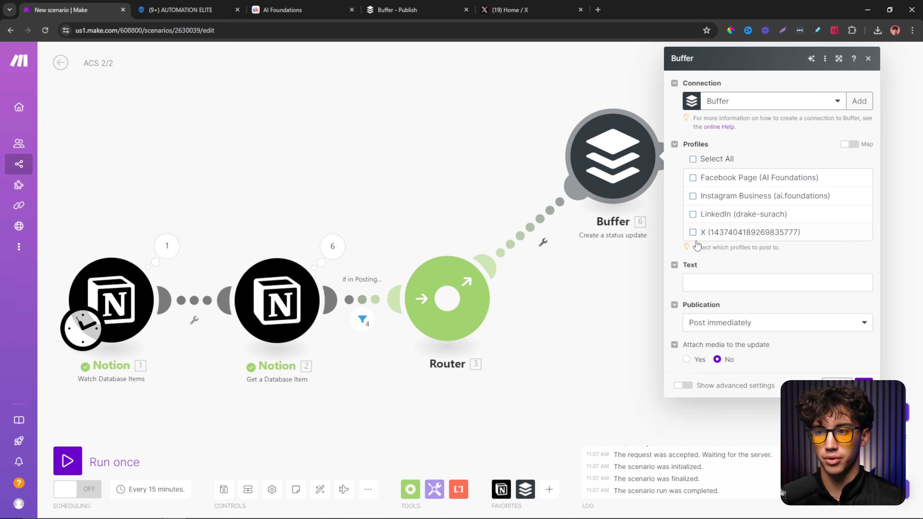
{"action": "left_click", "coordinate": [693, 234]}
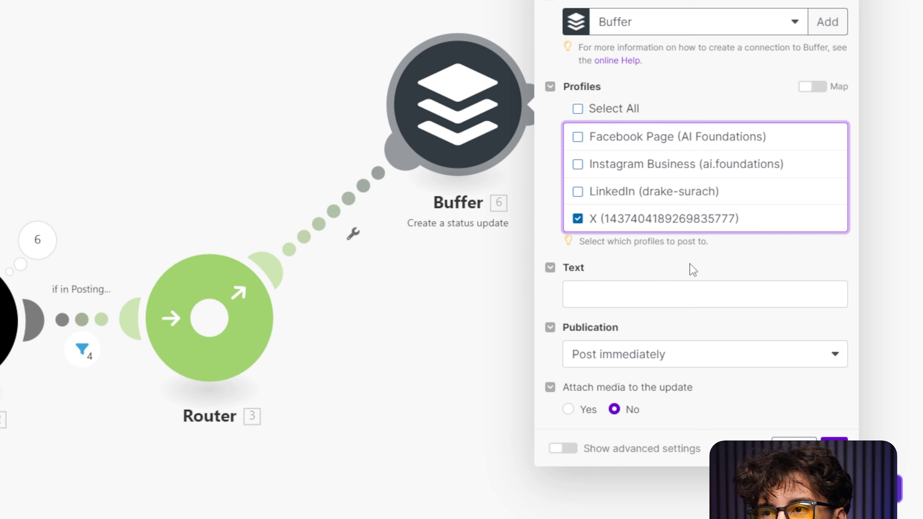
{"action": "left_click", "coordinate": [619, 305]}
{"action": "left_click", "coordinate": [321, 43]}
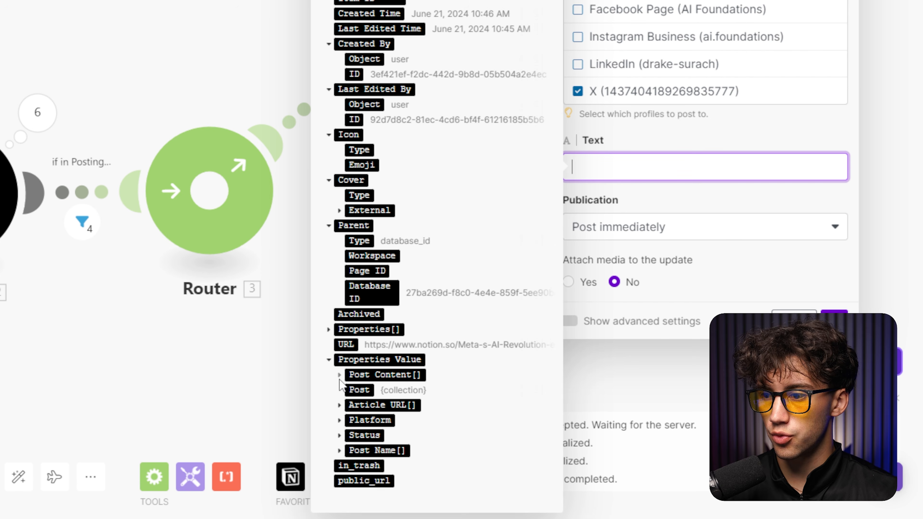
{"action": "left_click", "coordinate": [340, 377]}
{"action": "left_click", "coordinate": [350, 398]}
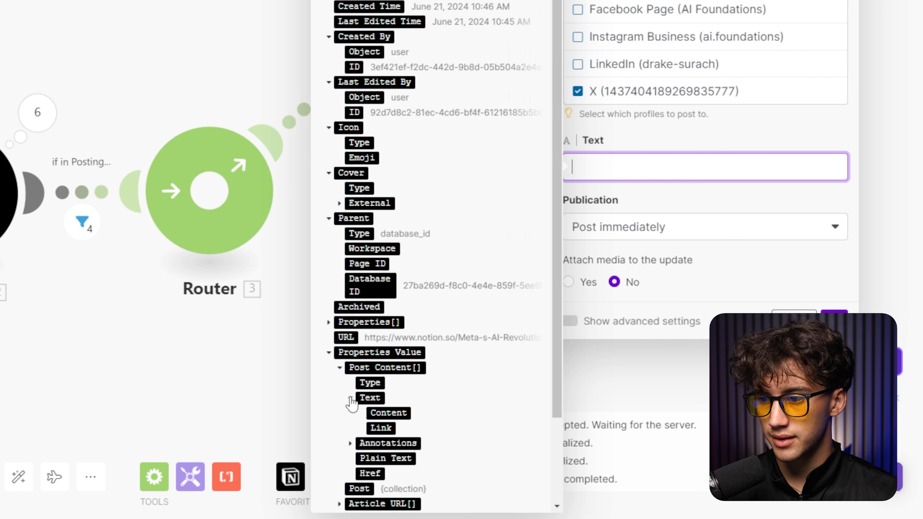
{"action": "left_click", "coordinate": [389, 413]}
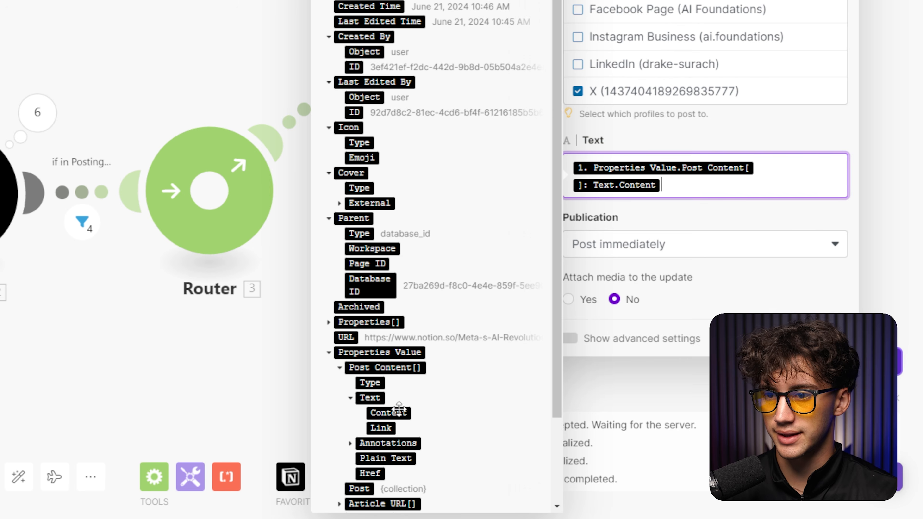
{"action": "left_click", "coordinate": [732, 223]}
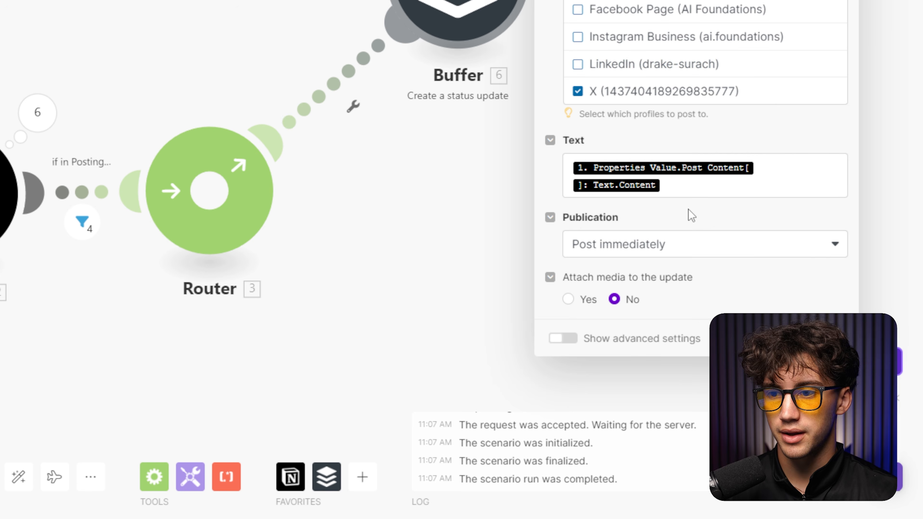
- Set the publication to "Add an update to the top of the queue", view the post content in Notion, and save the Buffer module
{"action": "left_click", "coordinate": [696, 244]}
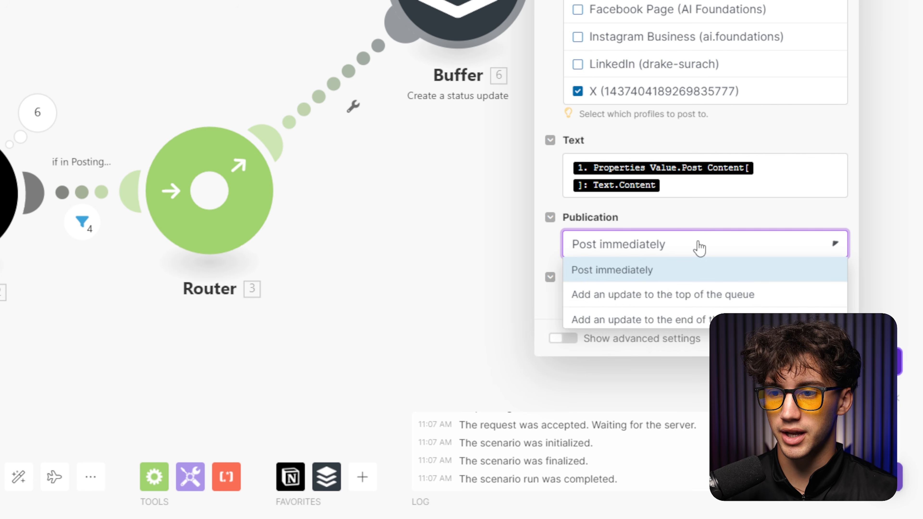
{"action": "left_click", "coordinate": [664, 296]}
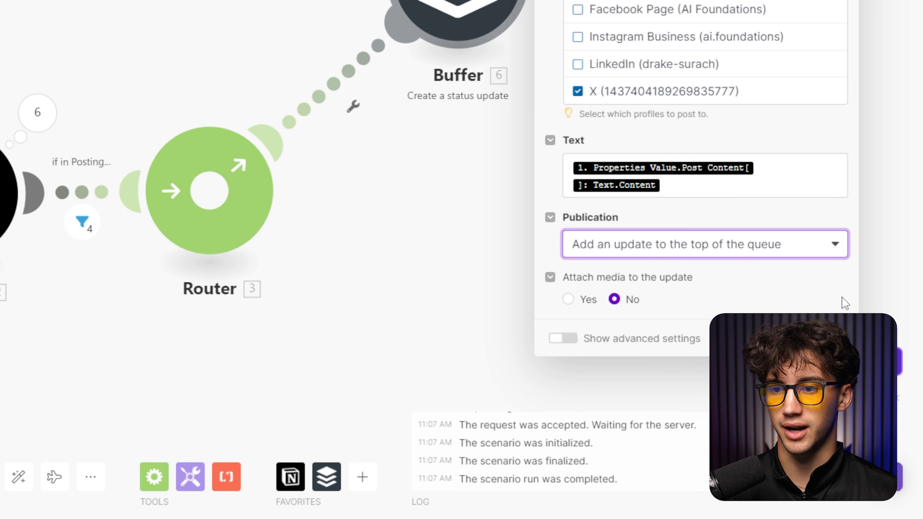
{"action": "left_click", "coordinate": [699, 255]}
{"action": "left_click", "coordinate": [742, 210]}
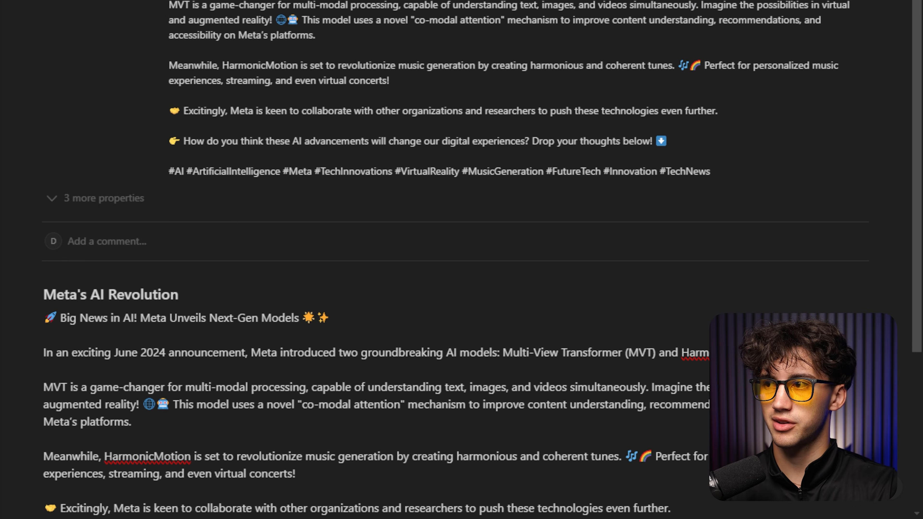
{"action": "key", "text": "Escape"}
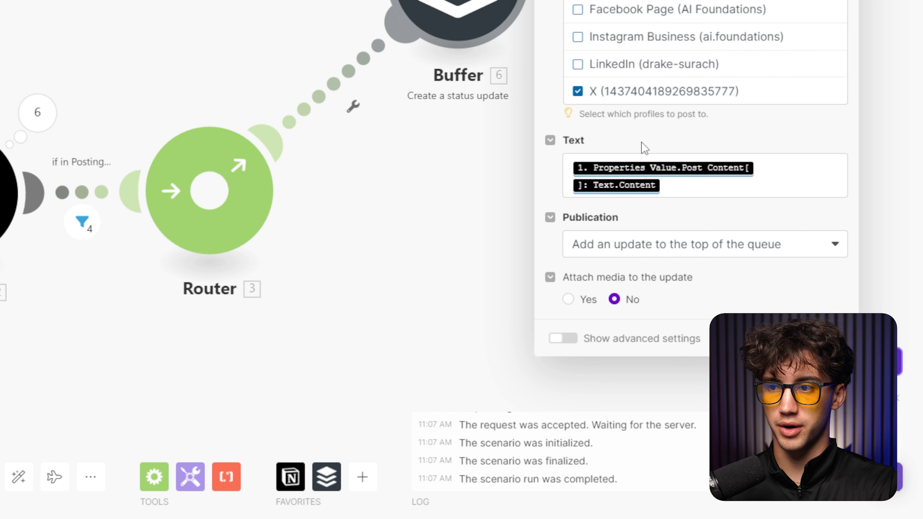
{"action": "left_click", "coordinate": [692, 191]}
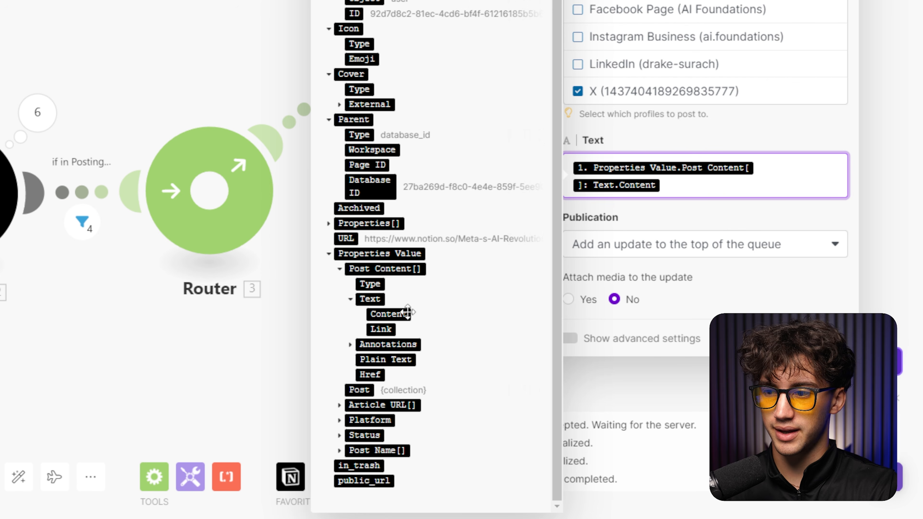
{"action": "left_click", "coordinate": [869, 309]}
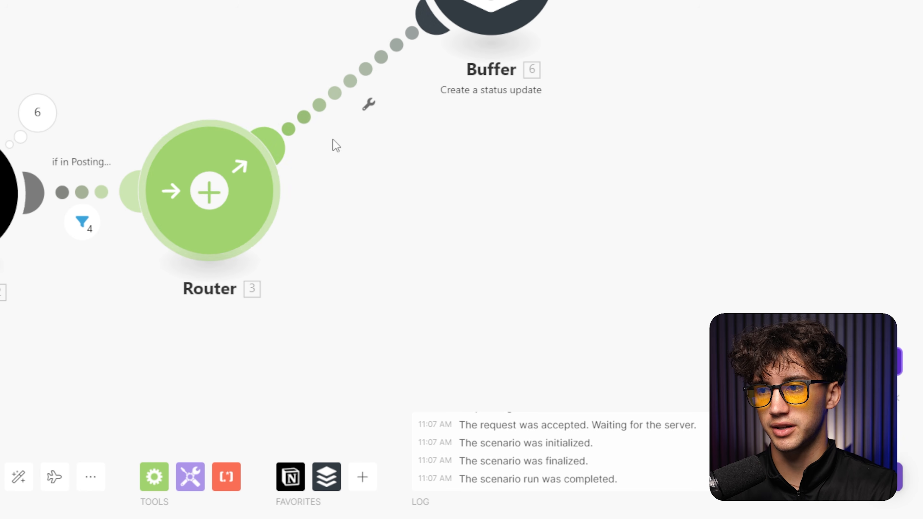
- Add a filter labelled "if for X" between the Router and Buffer, with its condition mapped to Platform Name from Watch Database Items
{"action": "left_click", "coordinate": [372, 108]}
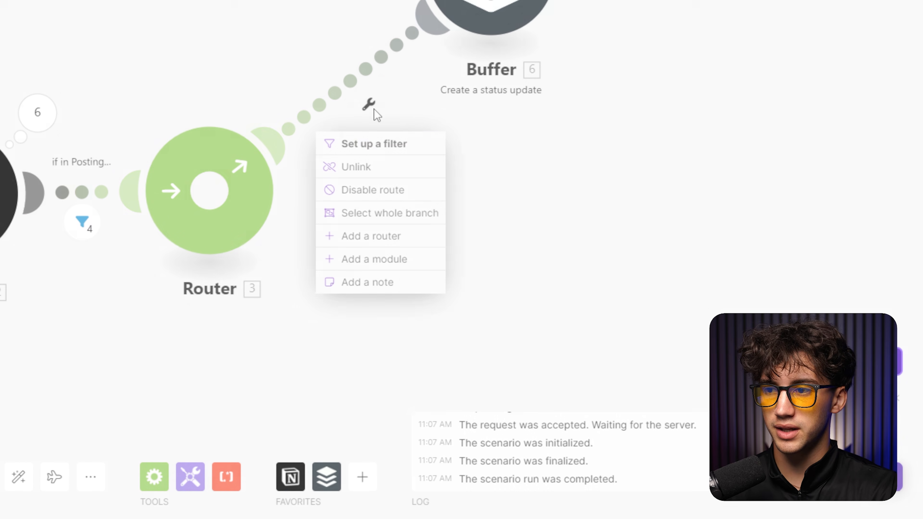
{"action": "left_click", "coordinate": [387, 152]}
{"action": "left_click", "coordinate": [453, 76]}
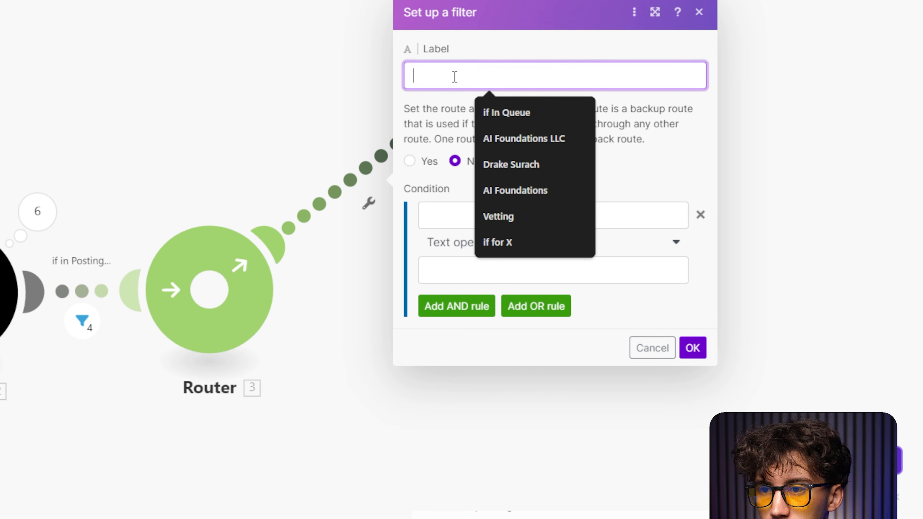
{"action": "left_click", "coordinate": [492, 277]}
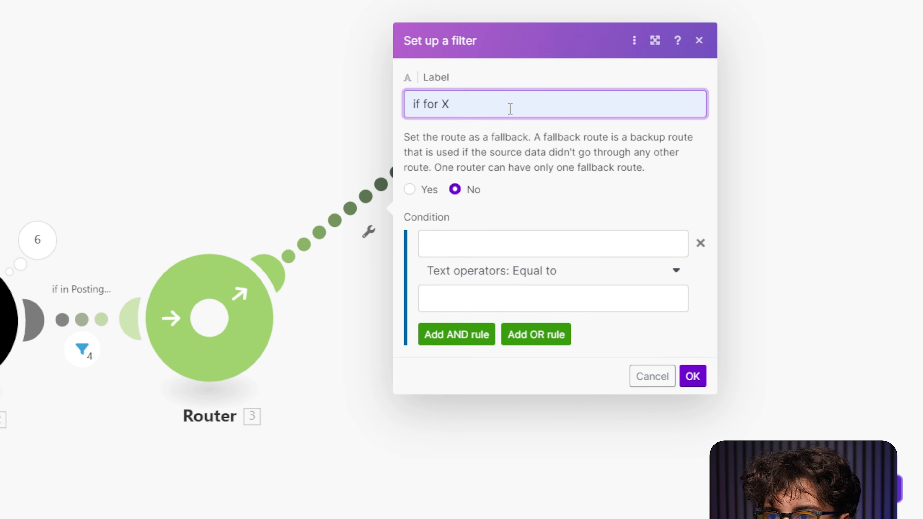
{"action": "left_click", "coordinate": [465, 242]}
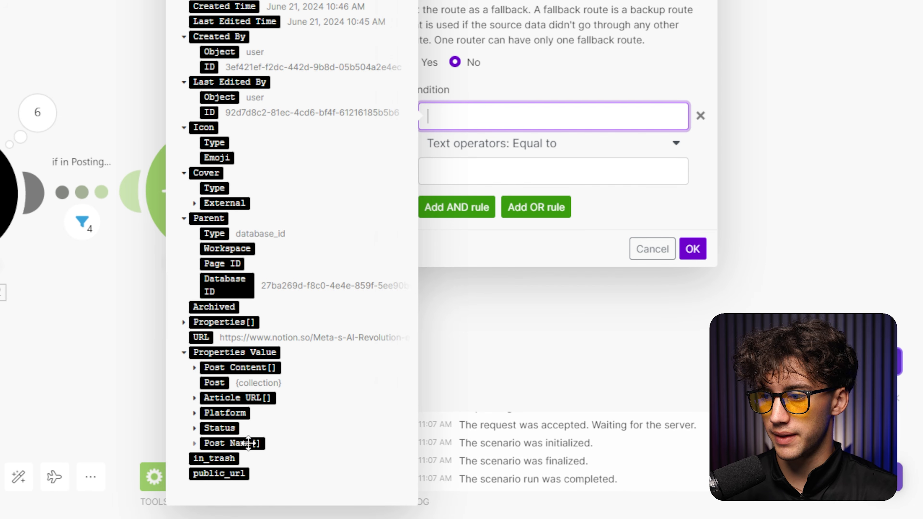
{"action": "left_click", "coordinate": [195, 413]}
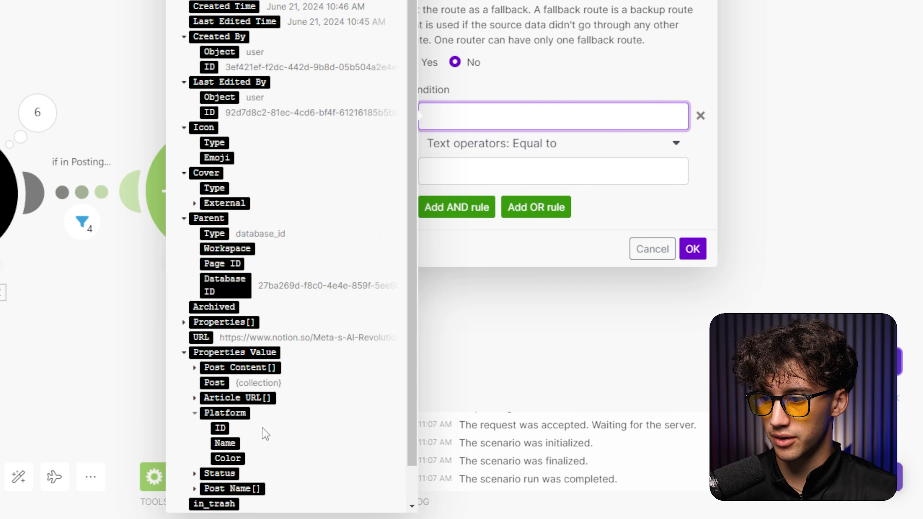
{"action": "left_click", "coordinate": [225, 443]}
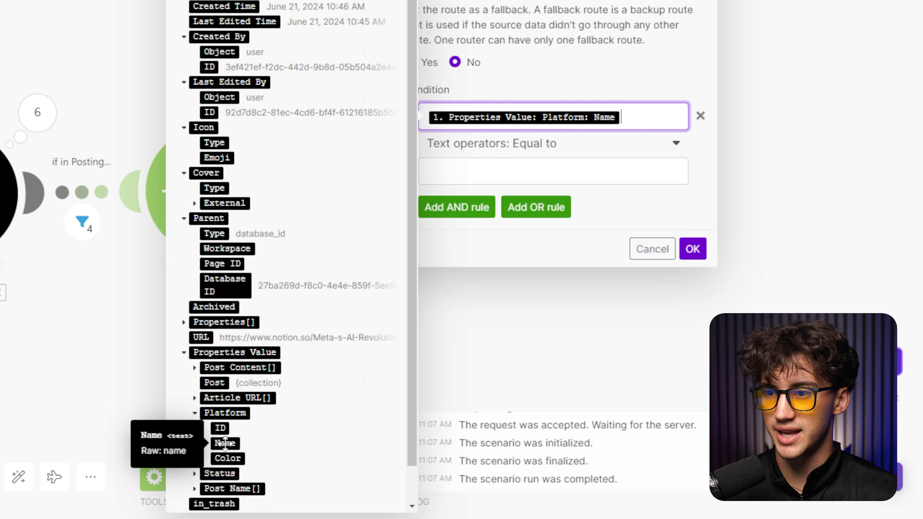
{"action": "left_click", "coordinate": [626, 69]}
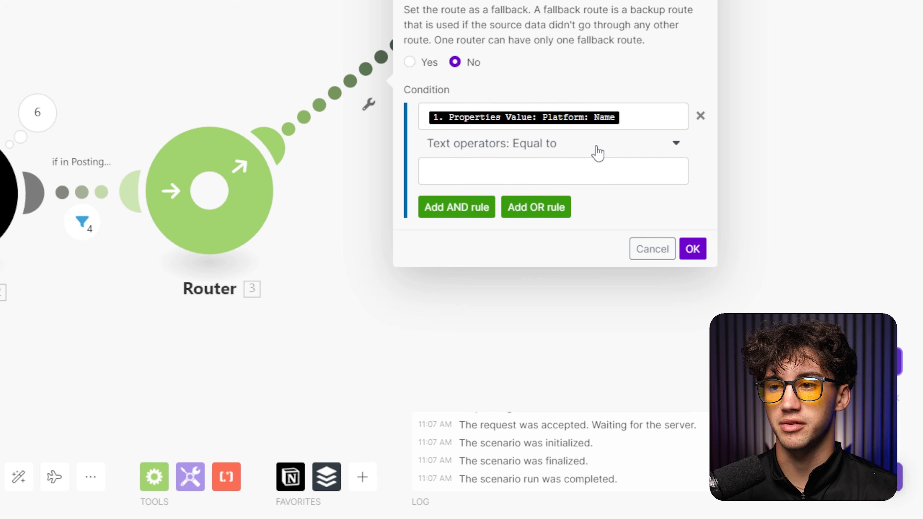
- Set the "if for X" condition to the text operator Contains with the value X, and save the filter
{"action": "left_click", "coordinate": [569, 145]}
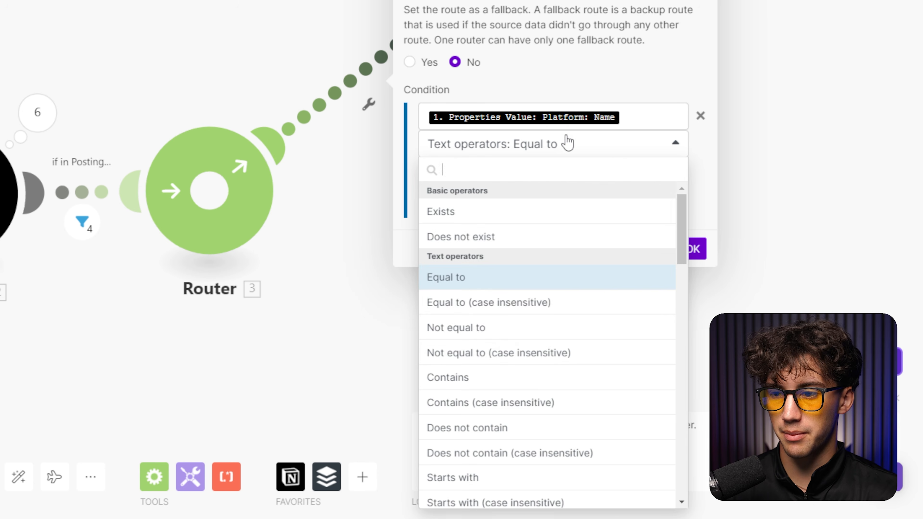
{"action": "left_click", "coordinate": [470, 379]}
{"action": "left_click", "coordinate": [479, 170]}
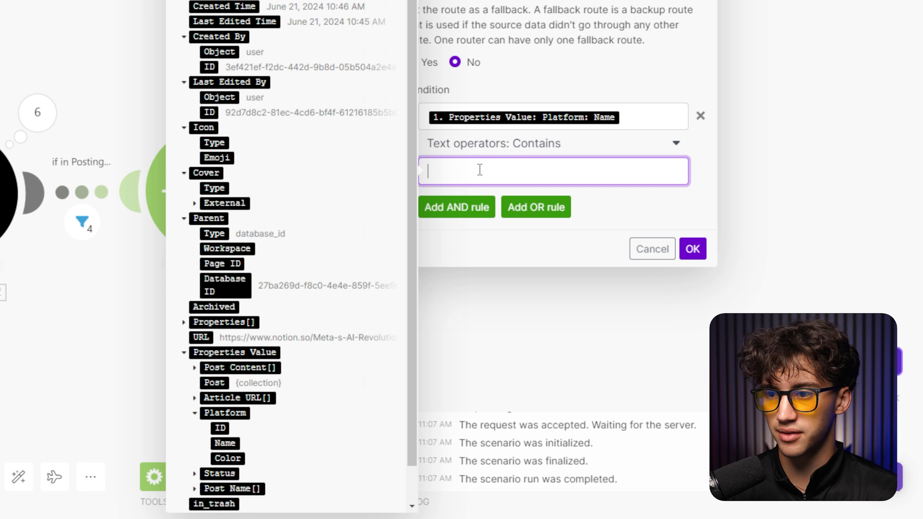
{"action": "left_click", "coordinate": [527, 78]}
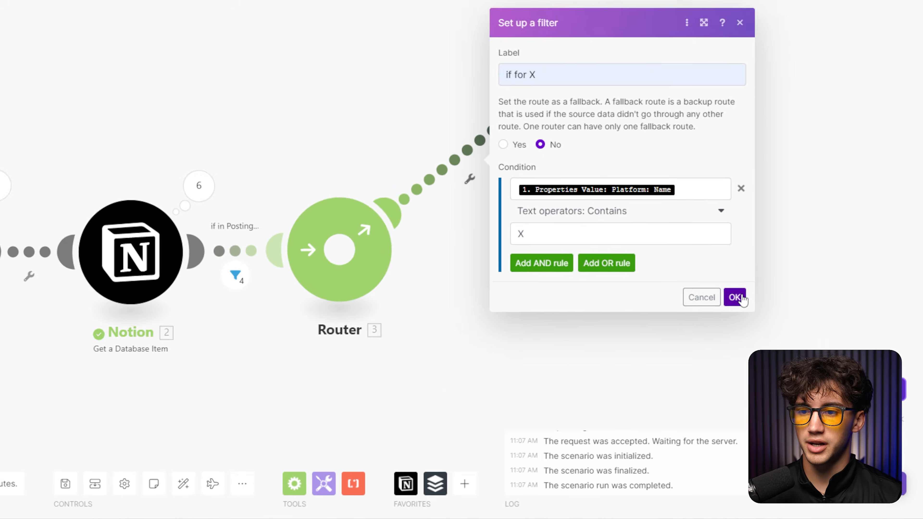
{"action": "left_click", "coordinate": [735, 297]}
- Rename the Buffer module "X Post" and move it slightly upwards on the canvas
{"action": "right_click", "coordinate": [574, 95]}
{"action": "left_click", "coordinate": [634, 171]}
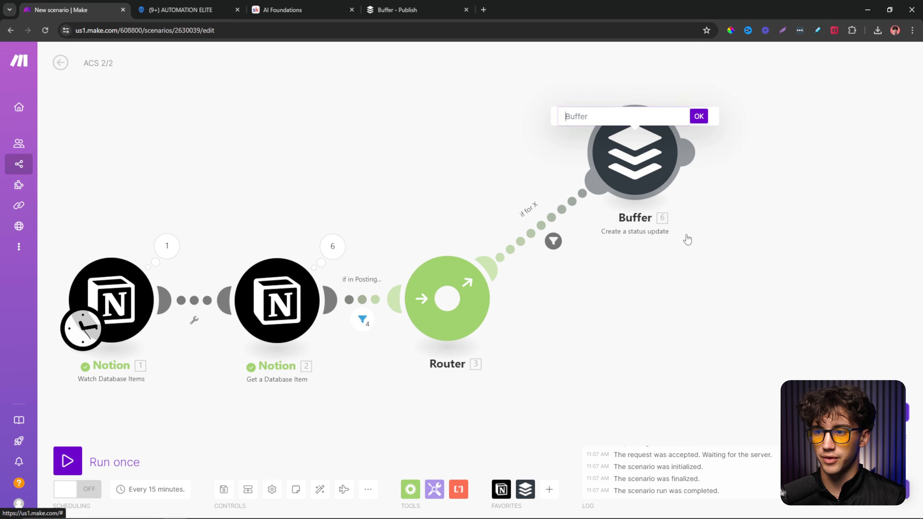
{"action": "type", "text": "X Post"}
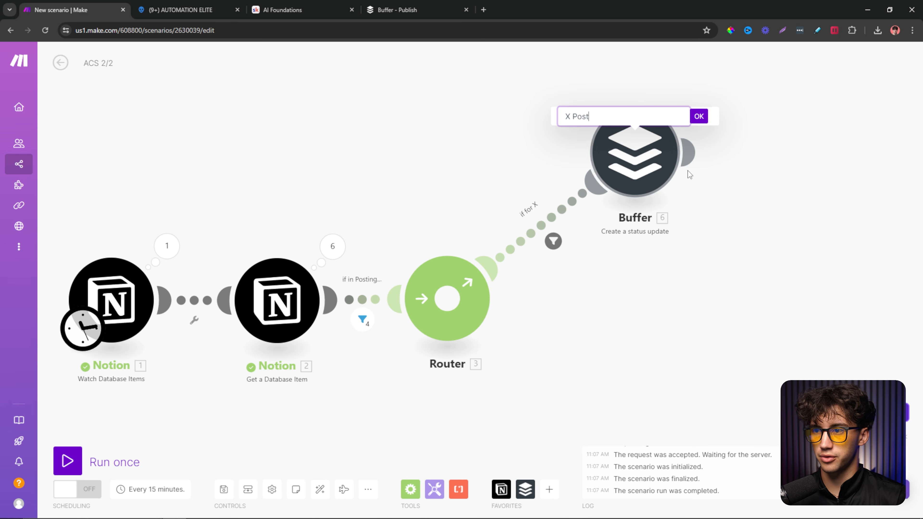
{"action": "left_click", "coordinate": [699, 116]}
{"action": "left_click_drag", "start_coordinate": [652, 154], "coordinate": [637, 135]}
- Clone the X Post module and place the copy below it as the Router's second route
{"action": "right_click", "coordinate": [637, 135]}
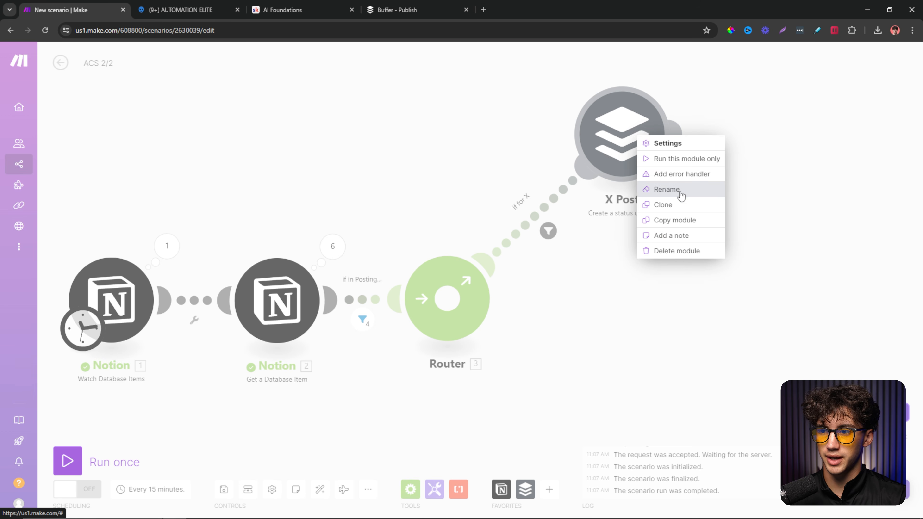
{"action": "left_click", "coordinate": [665, 203]}
{"action": "left_click", "coordinate": [630, 317]}
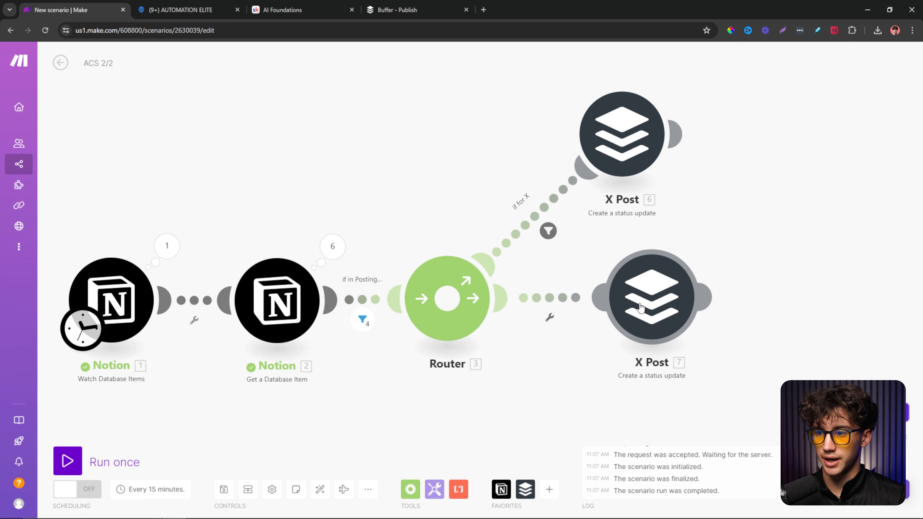
- Add a filter to the Router's second route and label it "if for LinkedIn"
{"action": "right_click", "coordinate": [554, 315]}
{"action": "left_click", "coordinate": [568, 347]}
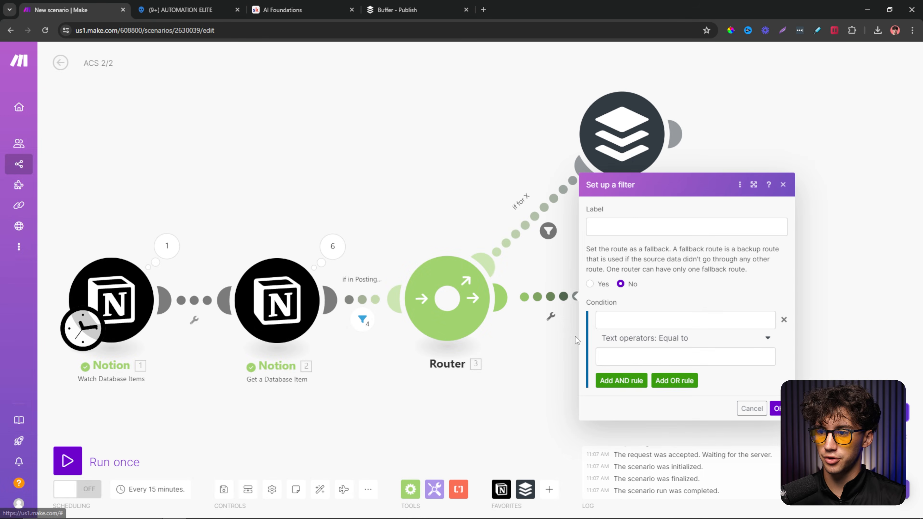
{"action": "left_click", "coordinate": [635, 231]}
{"action": "type", "text": "if for"}
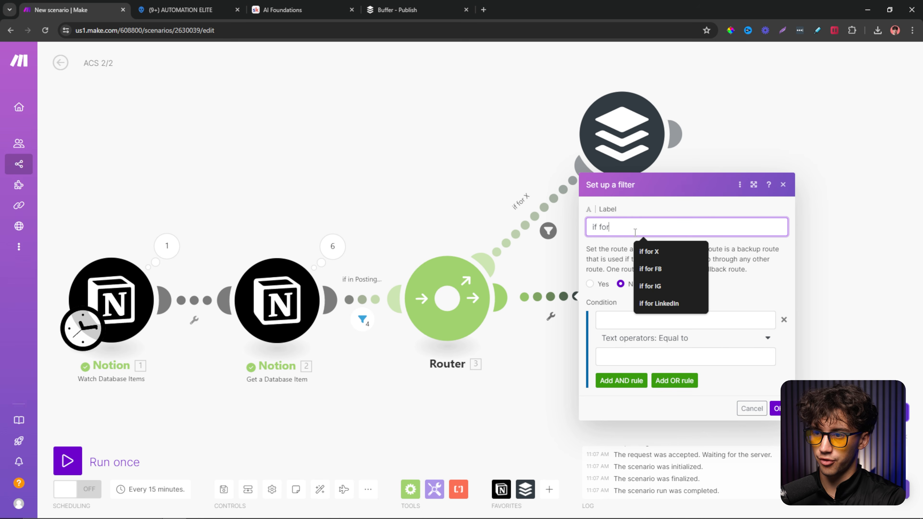
{"action": "type", "text": " LinkedIn"}
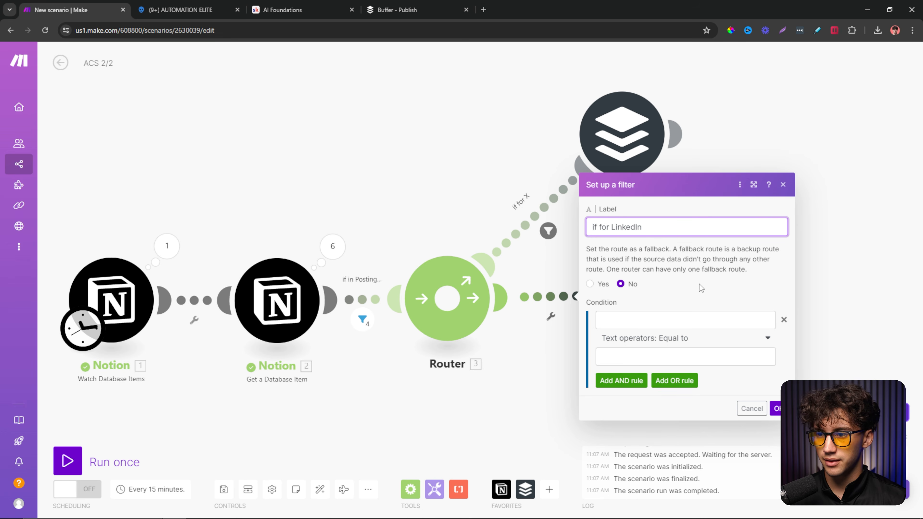
- Map the "if for LinkedIn" filter's condition to Platform Name under Properties Value of Watch Database Items
{"action": "left_click", "coordinate": [640, 320]}
{"action": "scroll", "coordinate": [495, 251], "scroll_direction": "down", "scroll_amount": 10}
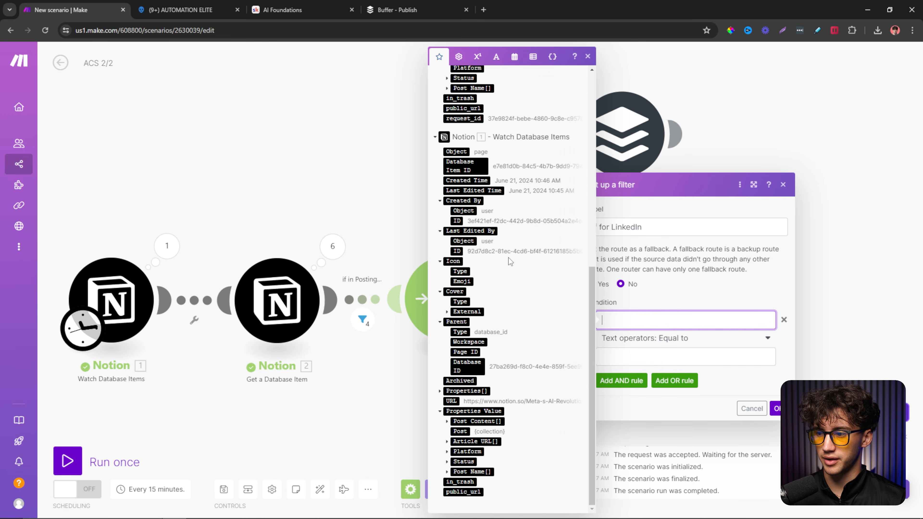
{"action": "scroll", "coordinate": [510, 311], "scroll_direction": "up", "scroll_amount": 4}
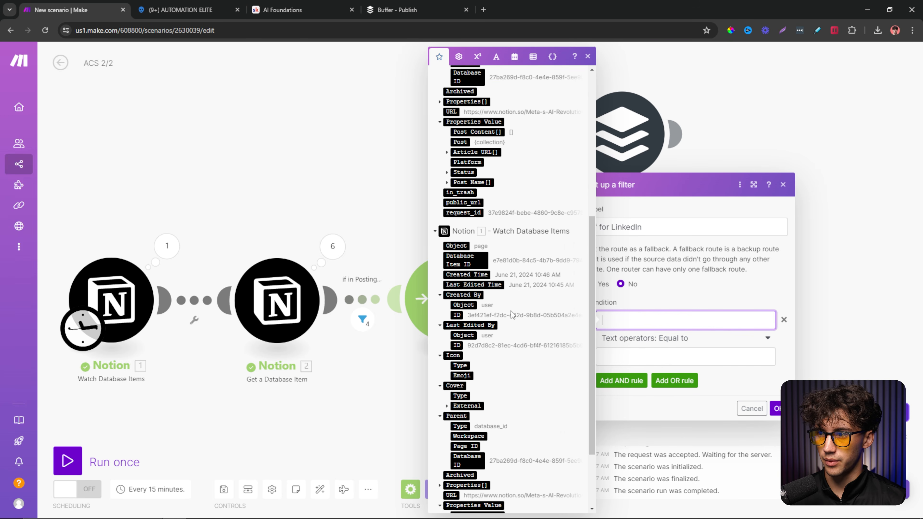
{"action": "scroll", "coordinate": [473, 400], "scroll_direction": "down", "scroll_amount": 4}
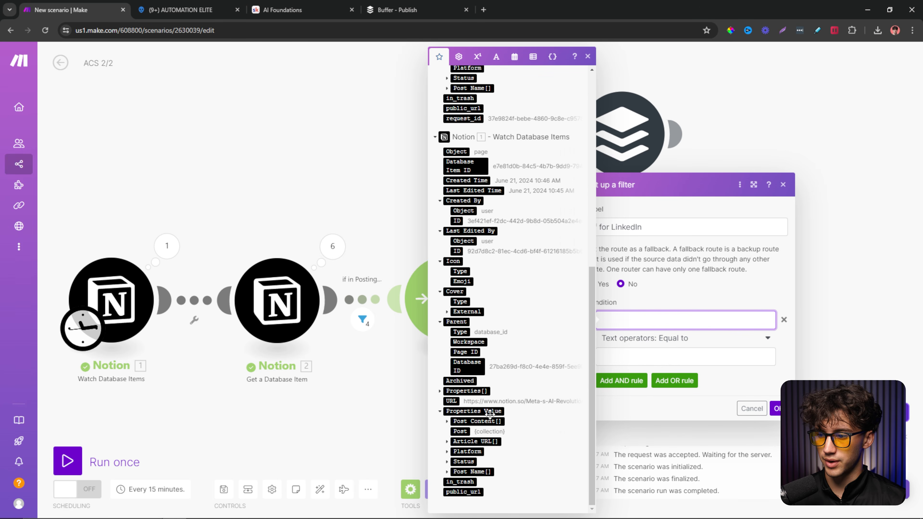
{"action": "left_click", "coordinate": [447, 452]}
{"action": "left_click", "coordinate": [467, 471]}
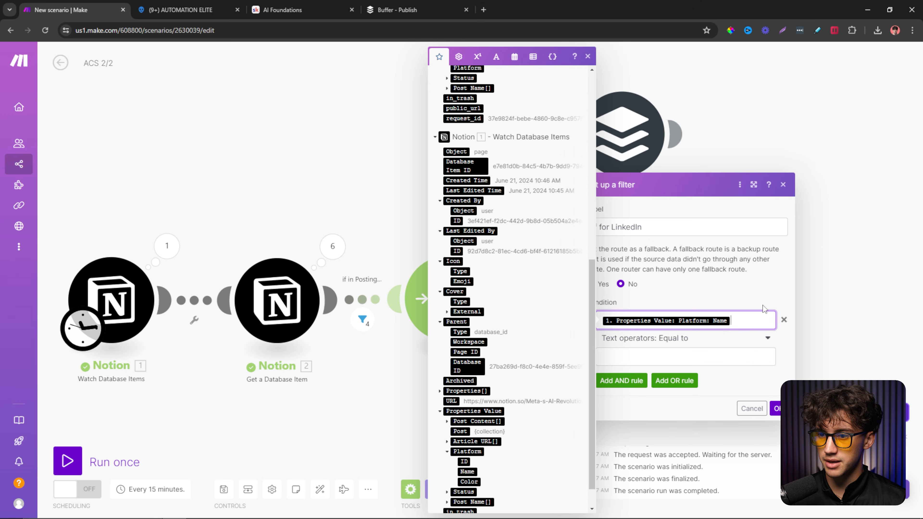
{"action": "left_click", "coordinate": [762, 305]}
- Set the condition to the text operator Contains with the value LinkedIn, and save the filter
{"action": "left_click", "coordinate": [711, 339]}
{"action": "scroll", "coordinate": [650, 426], "scroll_direction": "down", "scroll_amount": 1}
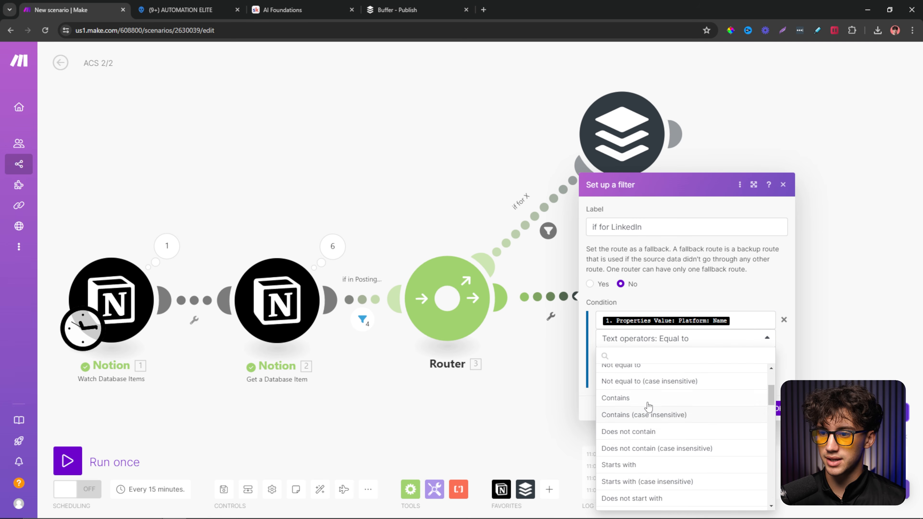
{"action": "left_click", "coordinate": [649, 398]}
{"action": "left_click", "coordinate": [667, 353]}
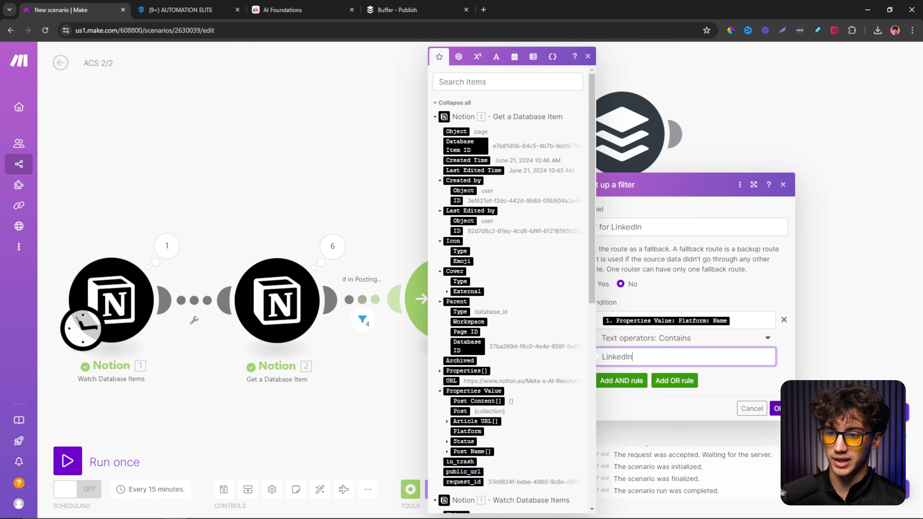
{"action": "key", "text": "Return"}
- Rename the cloned Buffer module on the LinkedIn route "LinkedIn Post"
{"action": "right_click", "coordinate": [639, 307]}
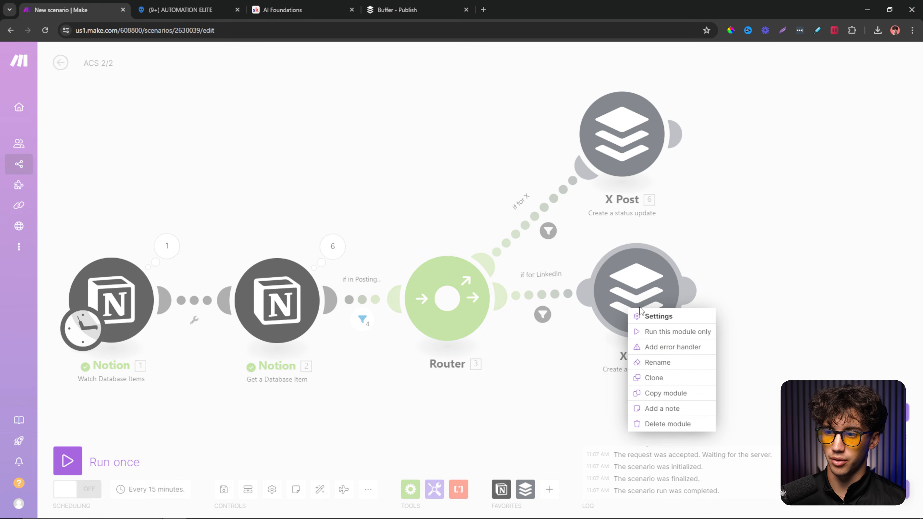
{"action": "left_click", "coordinate": [656, 363]}
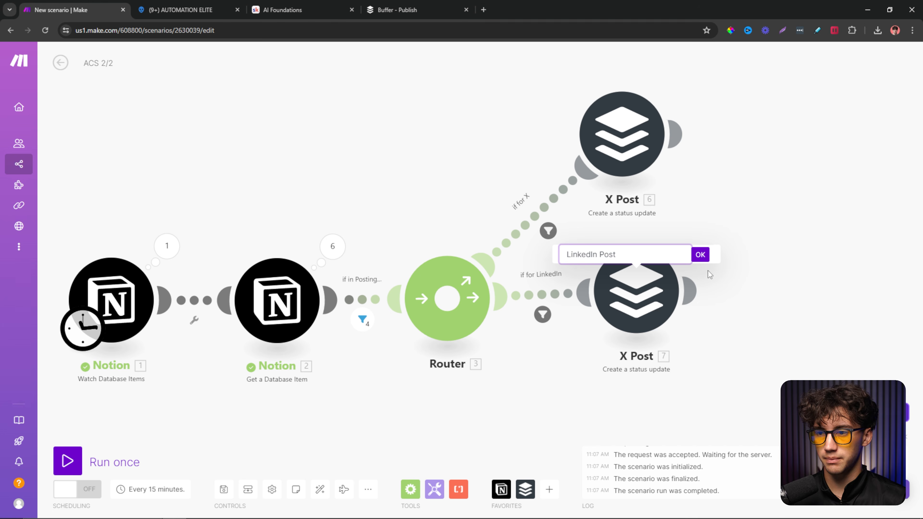
{"action": "type", "text": "LinkedIn Post"}
{"action": "left_click", "coordinate": [700, 254]}
- Select only the LinkedIn profile in the LinkedIn Post module, check its Post Content text mapping against Watch Database Items, and save it
{"action": "left_click", "coordinate": [636, 289]}
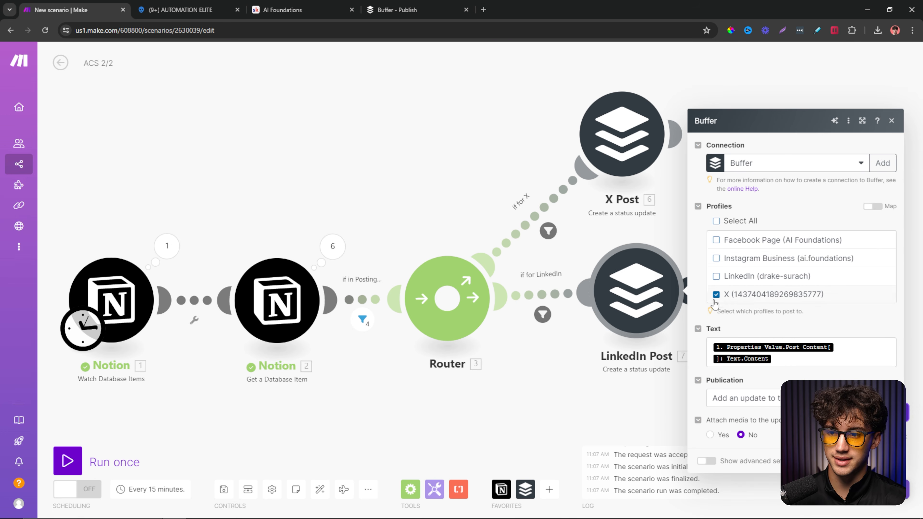
{"action": "left_click", "coordinate": [716, 277]}
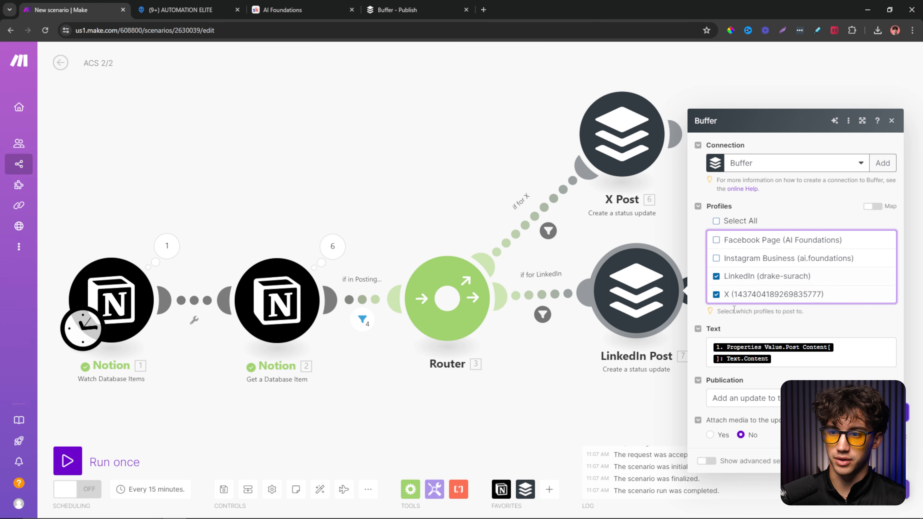
{"action": "left_click", "coordinate": [782, 362]}
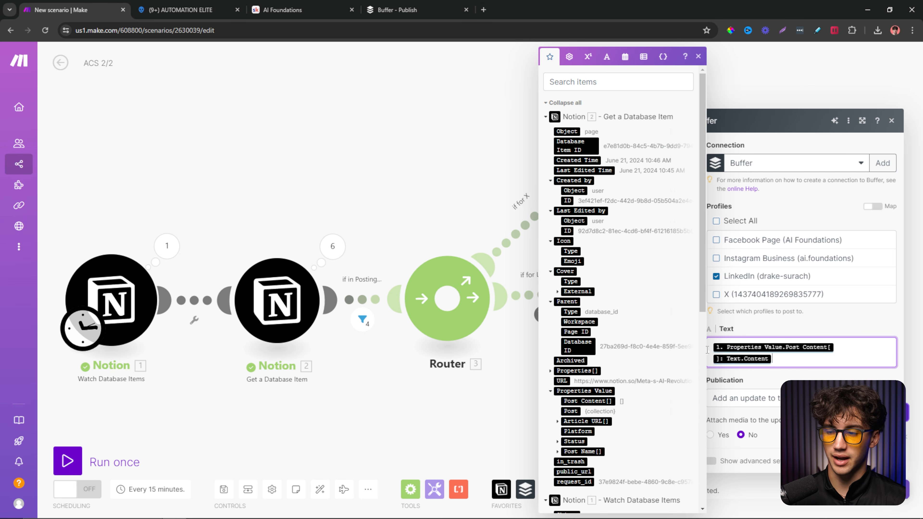
{"action": "left_click", "coordinate": [545, 117]}
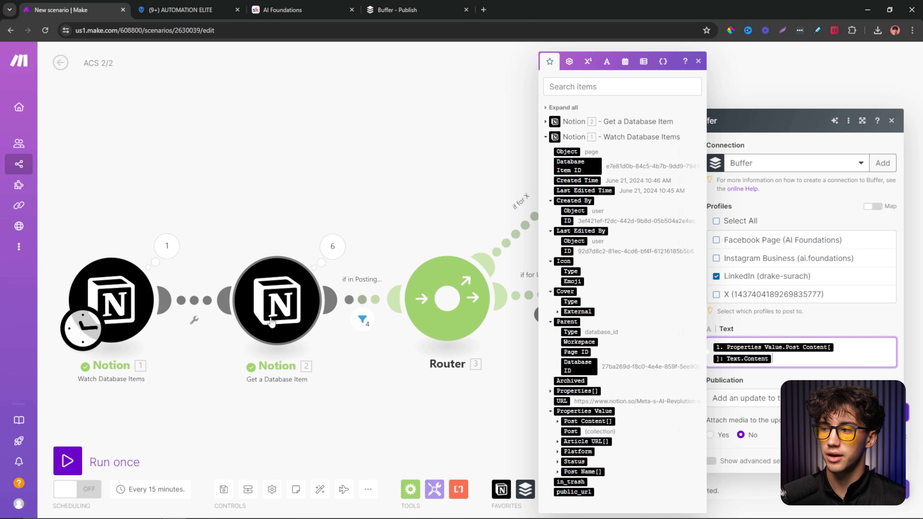
{"action": "left_click", "coordinate": [865, 329]}
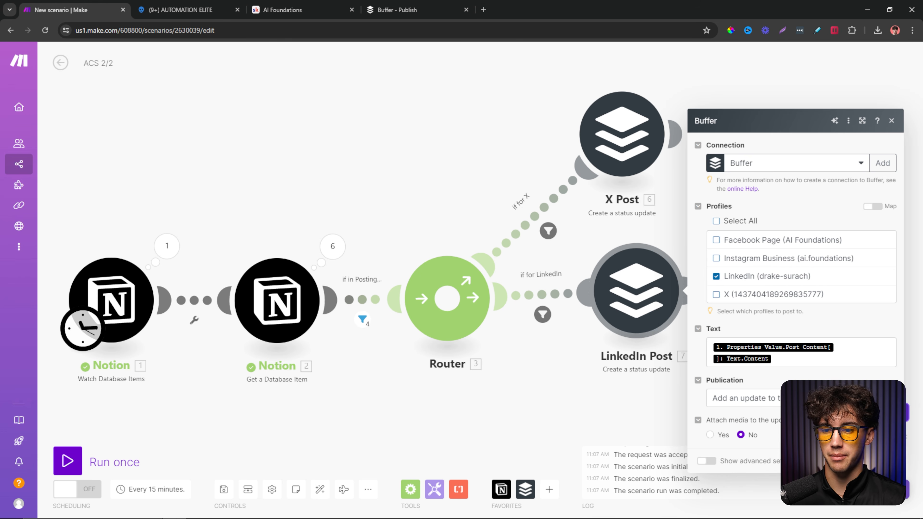
{"action": "left_click", "coordinate": [883, 461]}
- Clone the LinkedIn Post module as the Router's third route below it, and line up the three Buffer modules in a column
{"action": "left_click_drag", "start_coordinate": [631, 128], "coordinate": [620, 102]}
{"action": "left_click_drag", "start_coordinate": [647, 299], "coordinate": [646, 271]}
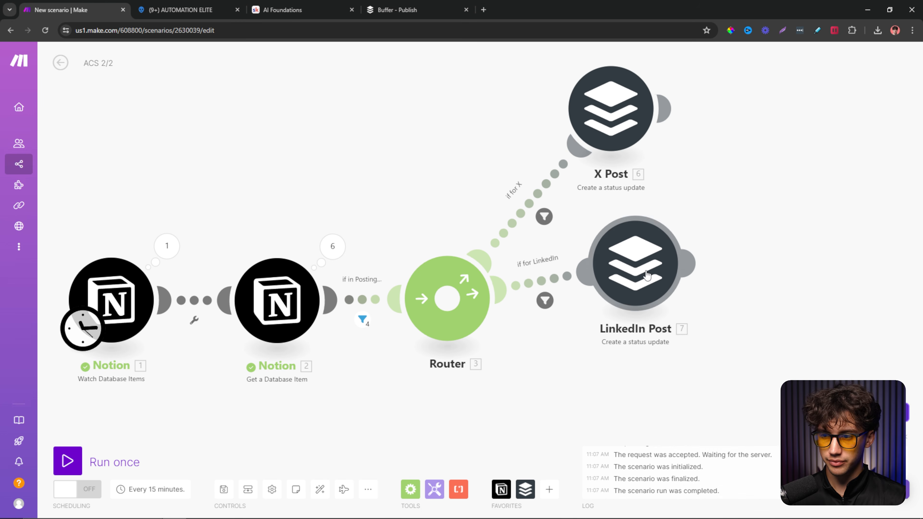
{"action": "scroll", "coordinate": [477, 308], "scroll_direction": "down", "scroll_amount": 3}
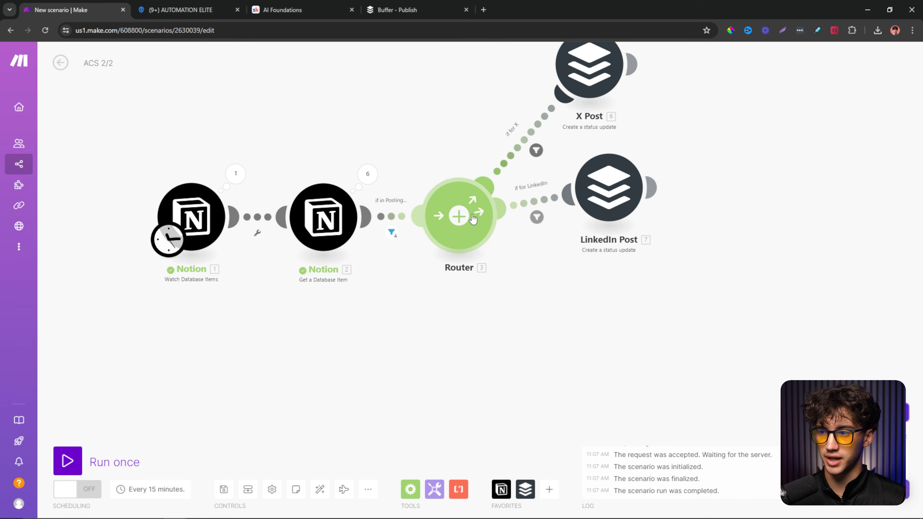
{"action": "right_click", "coordinate": [627, 211]}
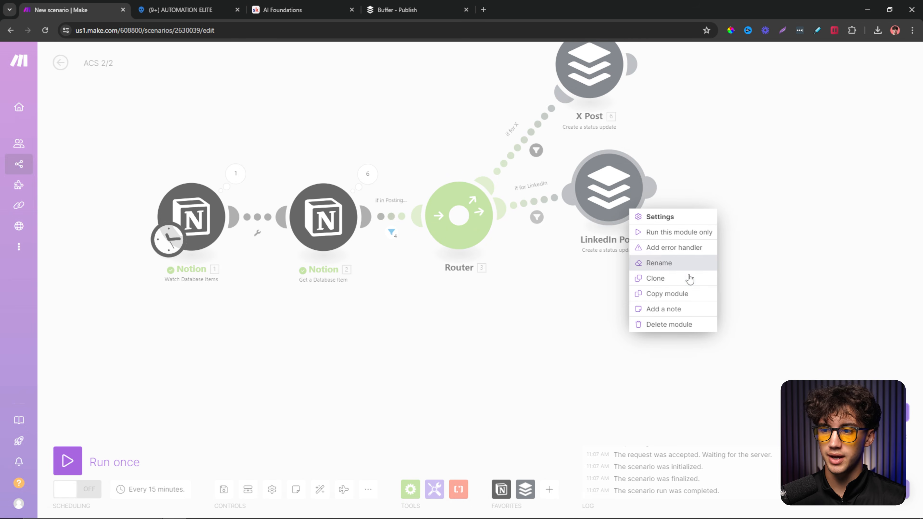
{"action": "left_click", "coordinate": [665, 278]}
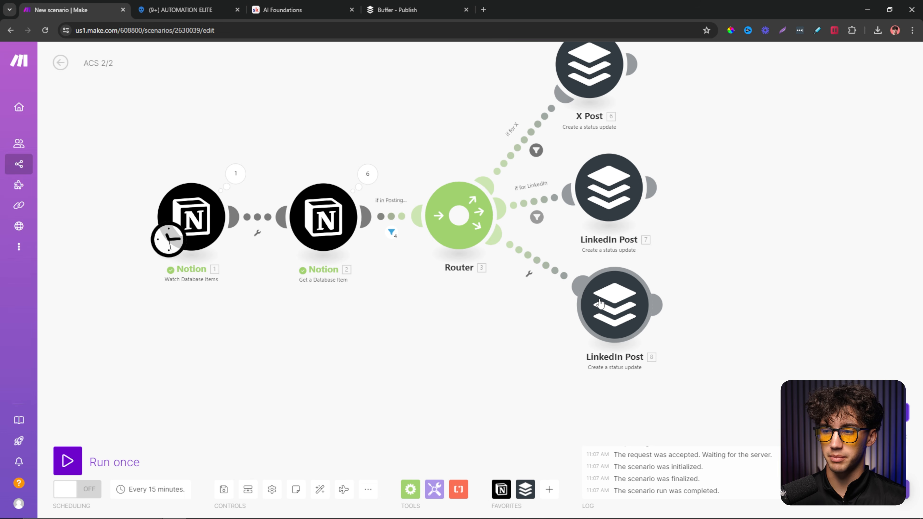
{"action": "left_click", "coordinate": [590, 299]}
{"action": "left_click_drag", "start_coordinate": [594, 83], "coordinate": [613, 93]}
{"action": "left_click_drag", "start_coordinate": [594, 179], "coordinate": [592, 180]}
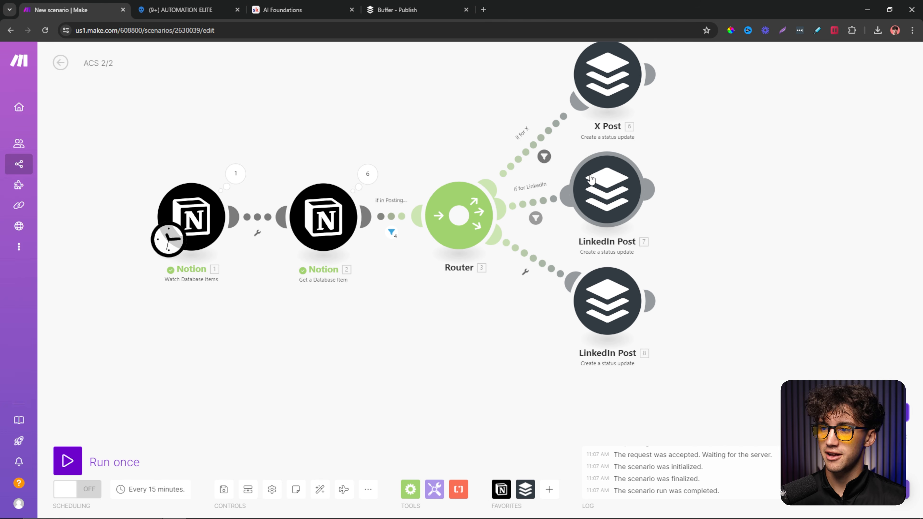
- Rename the cloned Buffer module on the Router's third route "Facebook Post"
{"action": "right_click", "coordinate": [617, 317]}
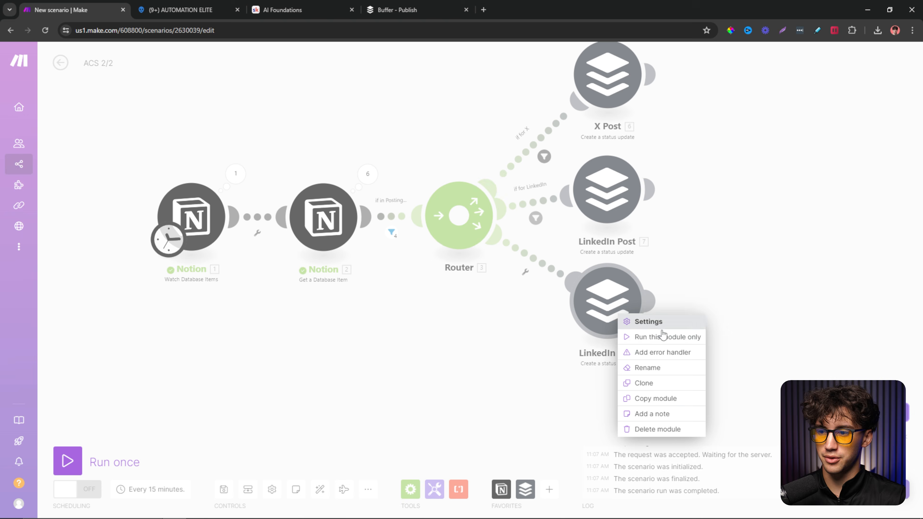
{"action": "left_click", "coordinate": [678, 374]}
{"action": "left_click", "coordinate": [520, 277]}
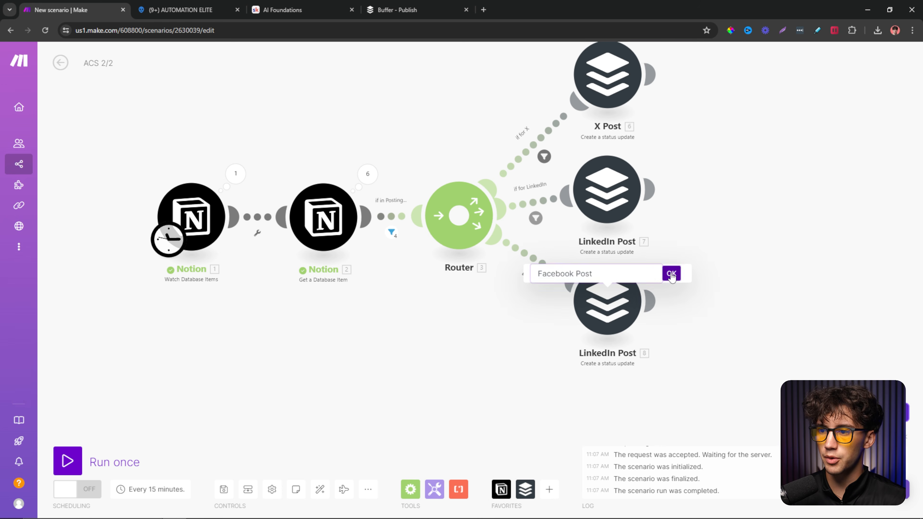
{"action": "left_click", "coordinate": [532, 282]}
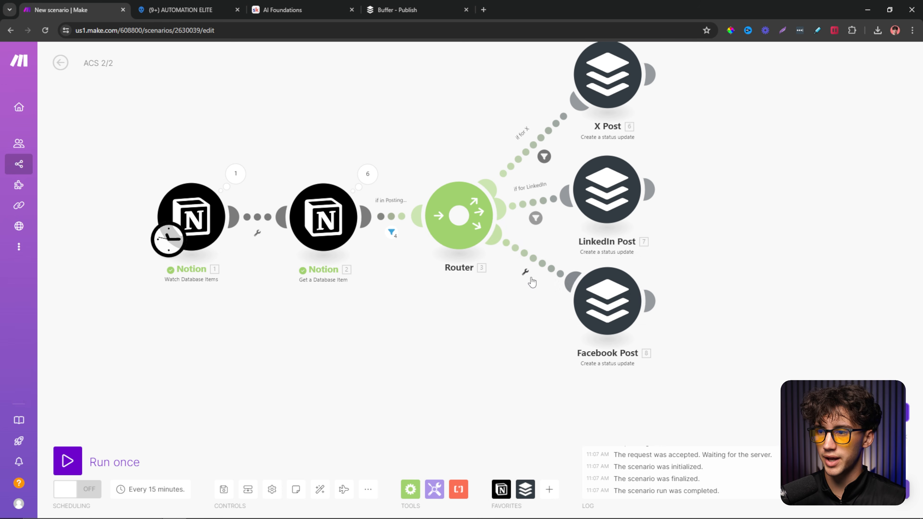
- Start a filter on the route between the Router and Facebook Post, labelled "if in Facebook"
{"action": "left_click", "coordinate": [525, 279]}
{"action": "left_click", "coordinate": [516, 298]}
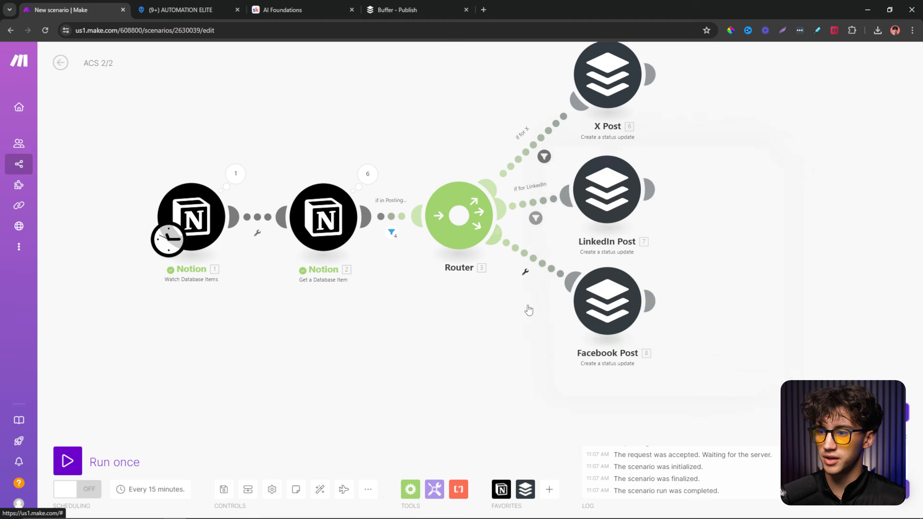
{"action": "left_click", "coordinate": [602, 192]}
{"action": "type", "text": "if in"}
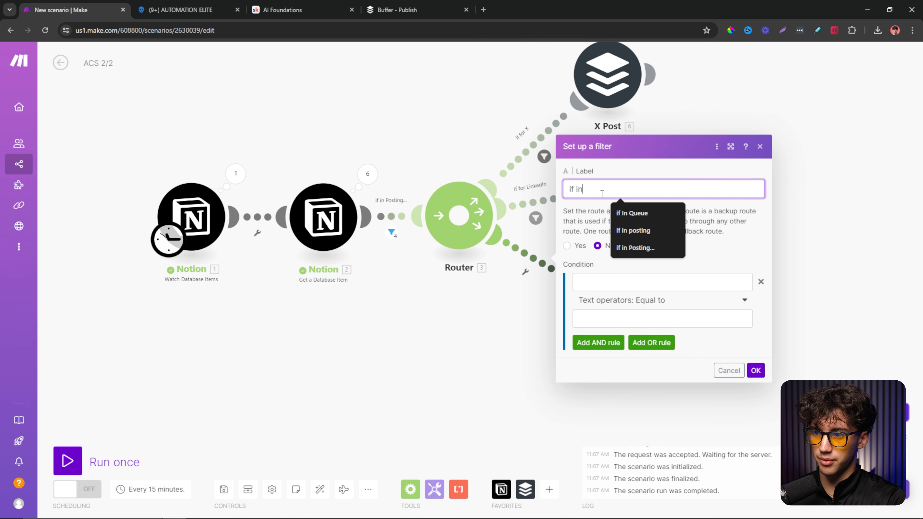
{"action": "type", "text": " Facebook"}
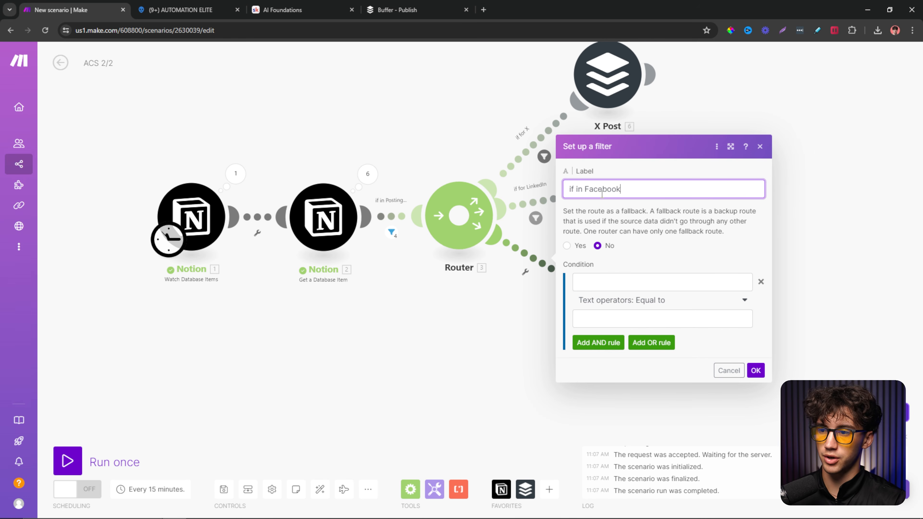
{"action": "left_click", "coordinate": [676, 261]}
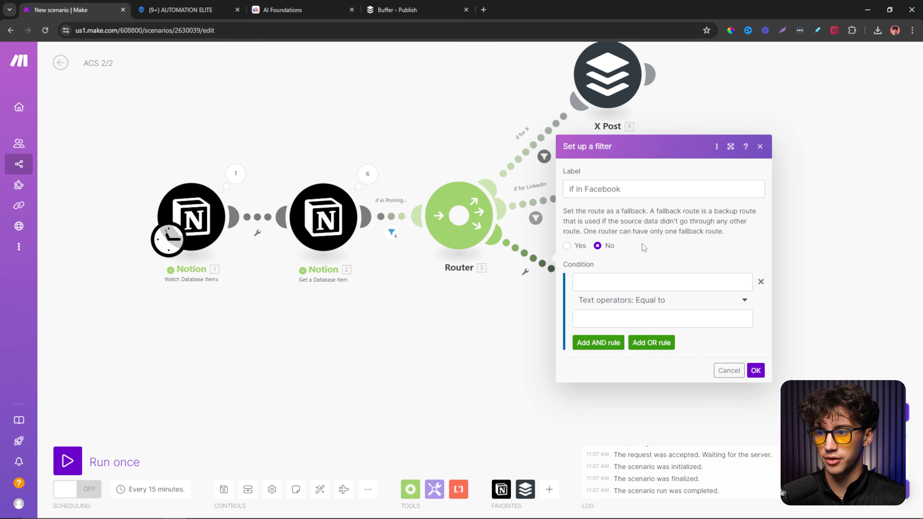
- Map the filter condition to the Platform Name property value from the Notion Watch Database Items output
{"action": "left_click", "coordinate": [644, 282]}
{"action": "scroll", "coordinate": [796, 197], "scroll_direction": "down", "scroll_amount": 5}
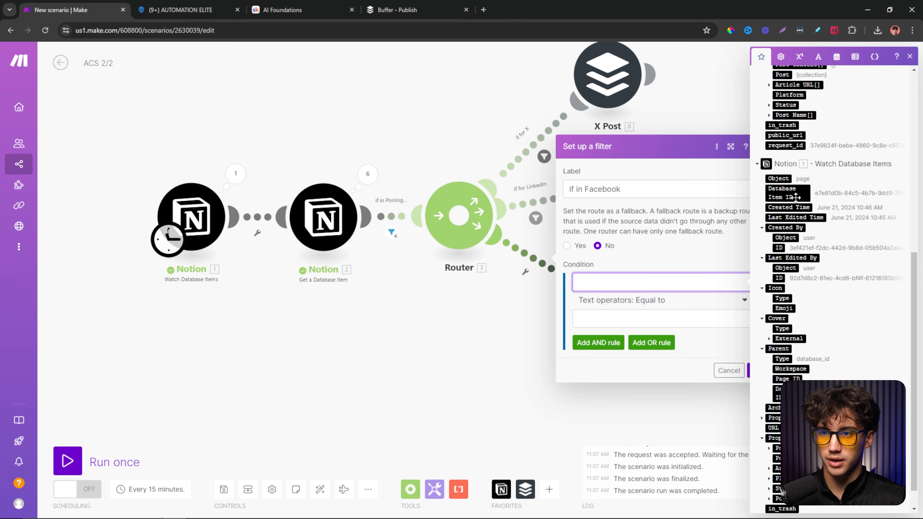
{"action": "scroll", "coordinate": [795, 198], "scroll_direction": "down", "scroll_amount": 1}
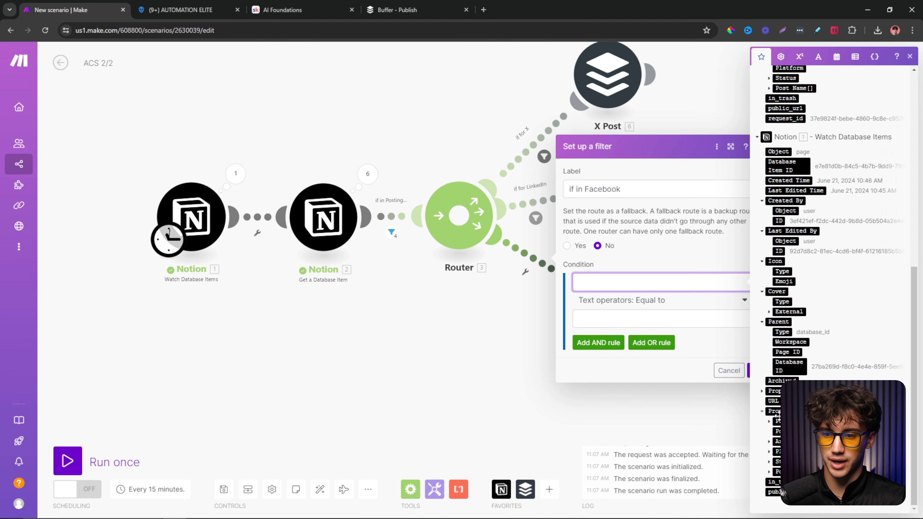
{"action": "left_click", "coordinate": [777, 451]}
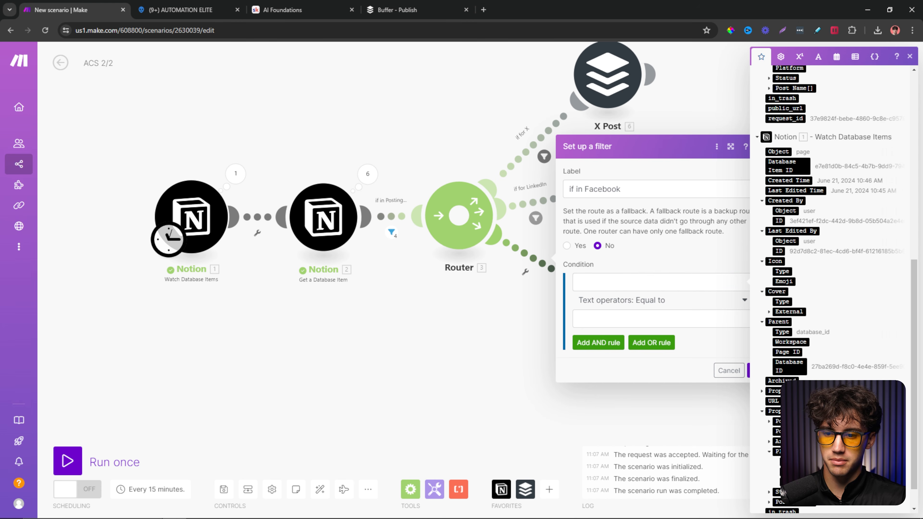
{"action": "left_click", "coordinate": [789, 471]}
- Set the condition to the text operator Contains with the value Facebook, and save the filter
{"action": "left_click", "coordinate": [654, 300]}
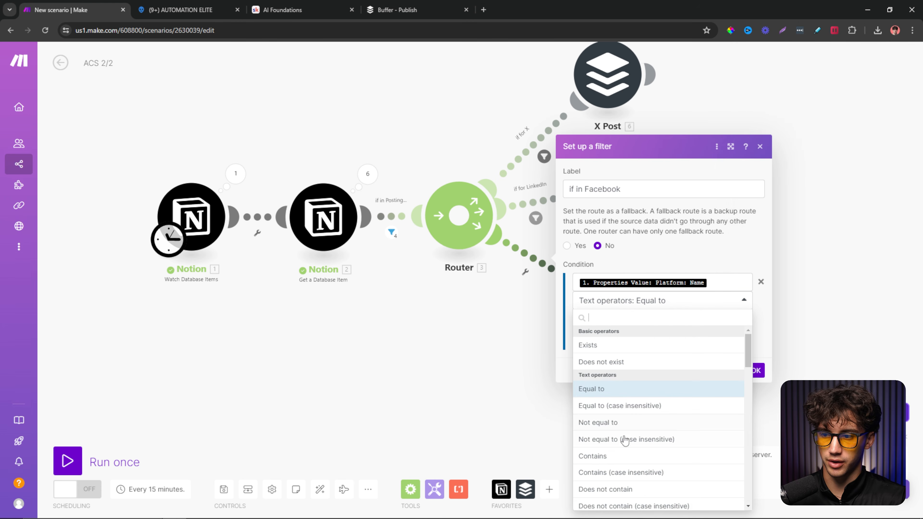
{"action": "left_click", "coordinate": [638, 460]}
{"action": "left_click", "coordinate": [614, 318]}
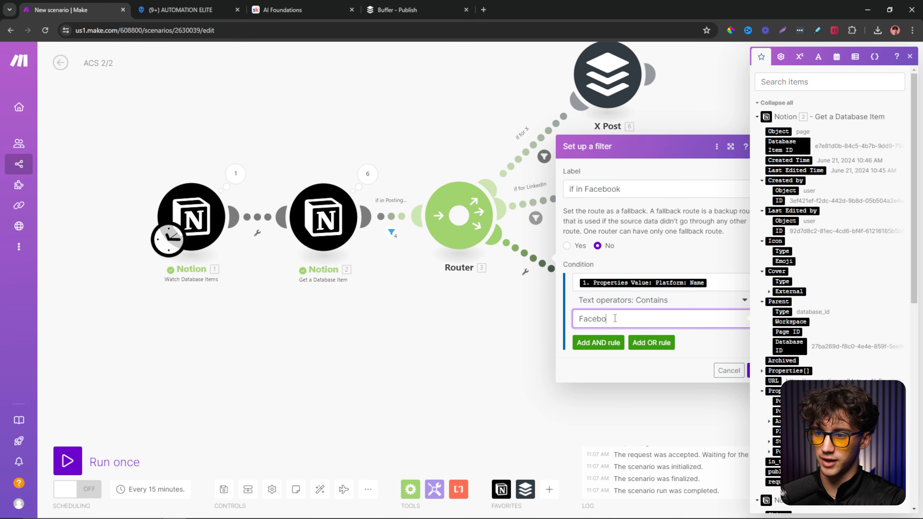
{"action": "left_click", "coordinate": [714, 340]}
{"action": "left_click", "coordinate": [755, 370]}
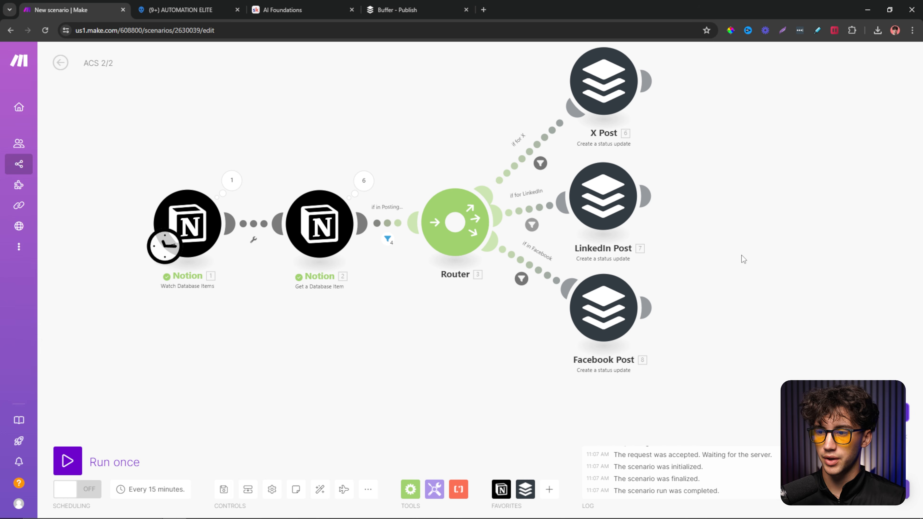
- Select only the Facebook Page (AI Foundations) profile in the Facebook Post module and save it
{"action": "left_click", "coordinate": [596, 318]}
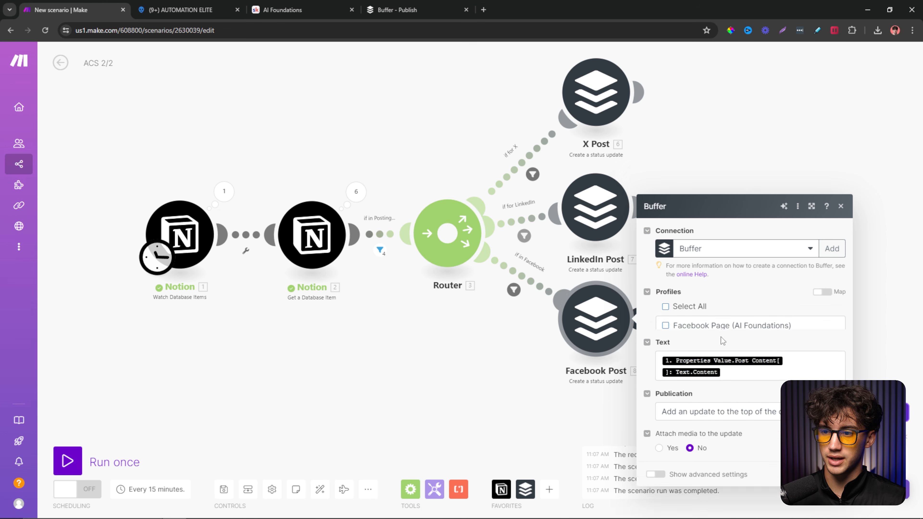
{"action": "left_click", "coordinate": [666, 305]}
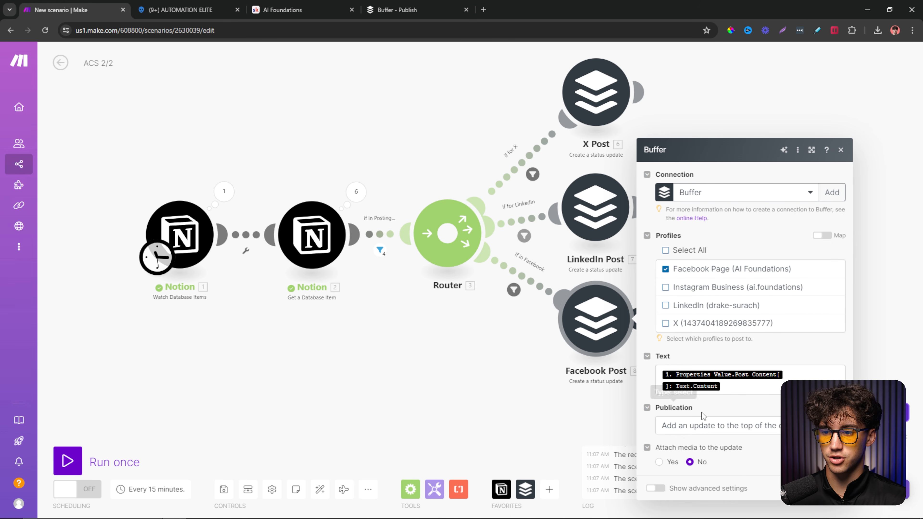
{"action": "left_click", "coordinate": [833, 488]}
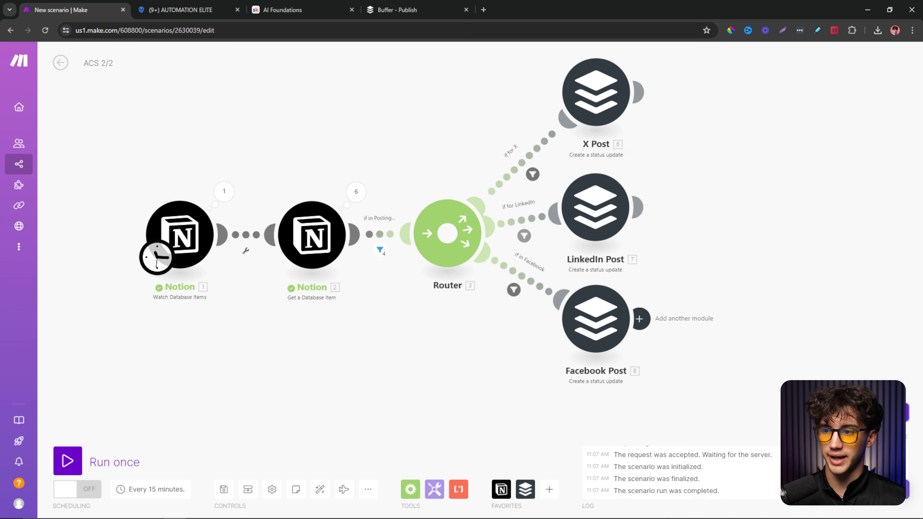
- Space the X Post, LinkedIn Post and Facebook Post modules evenly in a column beside the Router
{"action": "left_click_drag", "start_coordinate": [612, 322], "coordinate": [612, 331]}
{"action": "left_click_drag", "start_coordinate": [725, 234], "coordinate": [714, 249]}
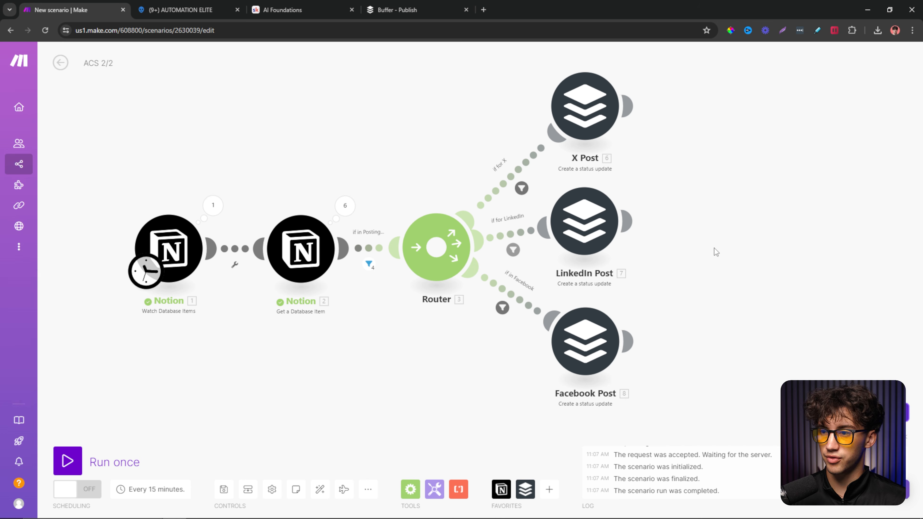
{"action": "left_click_drag", "start_coordinate": [583, 342], "coordinate": [583, 356]}
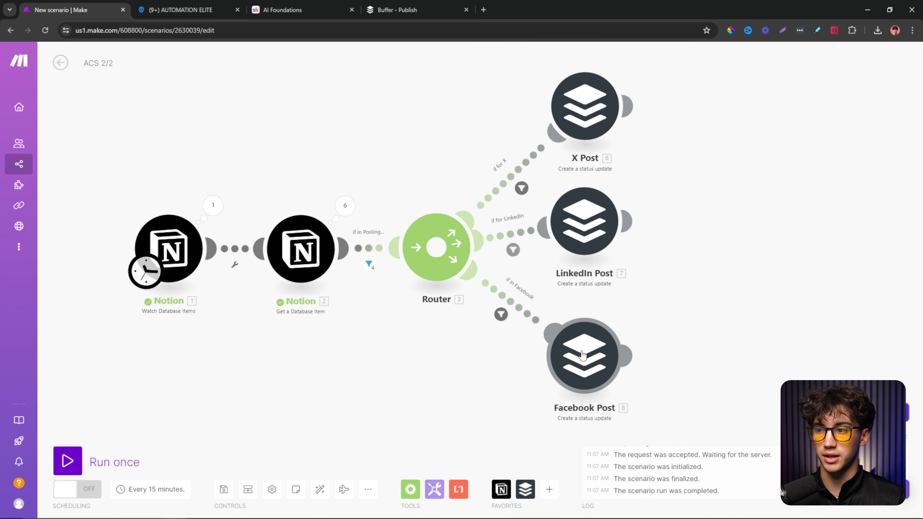
{"action": "left_click_drag", "start_coordinate": [581, 222], "coordinate": [577, 249]}
{"action": "left_click_drag", "start_coordinate": [583, 109], "coordinate": [575, 132]}
{"action": "left_click", "coordinate": [589, 348]}
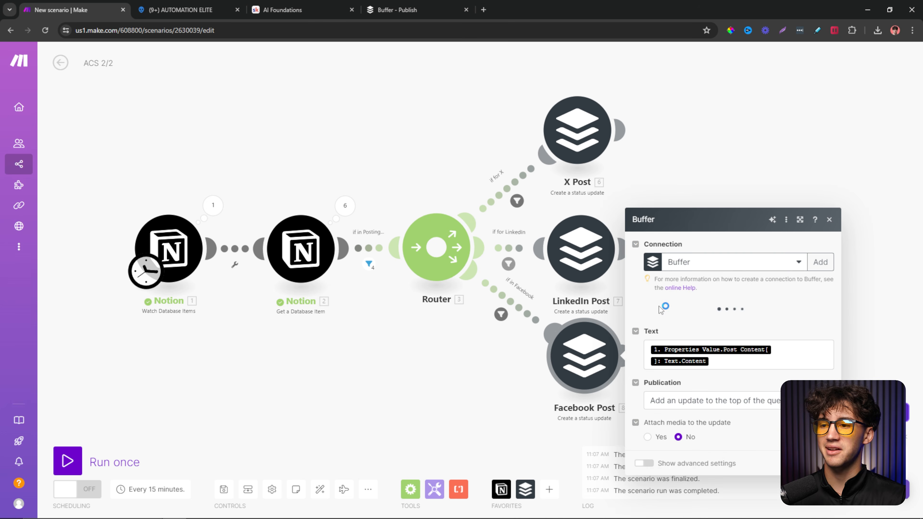
{"action": "left_click", "coordinate": [680, 194]}
- Switch to Notion and examine the Status options of the Ready to post items and the Archive view
{"action": "left_click", "coordinate": [178, 9]}
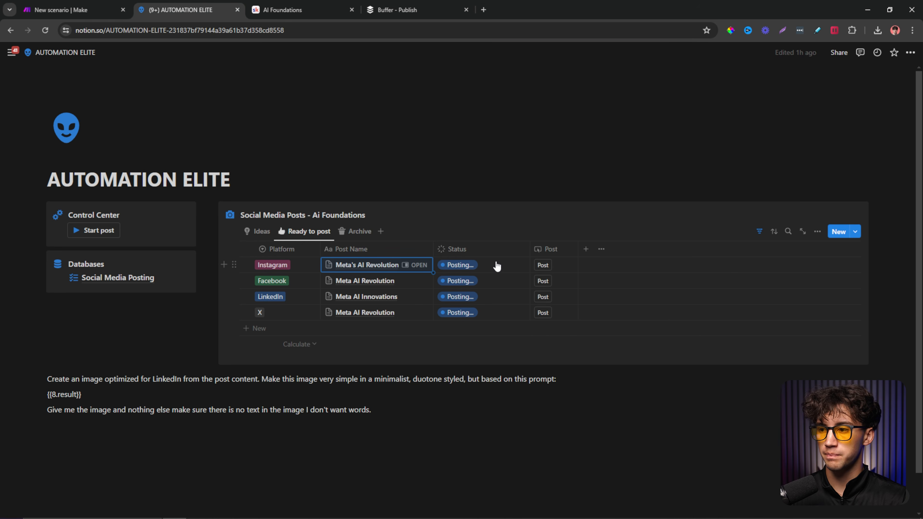
{"action": "left_click", "coordinate": [518, 268]}
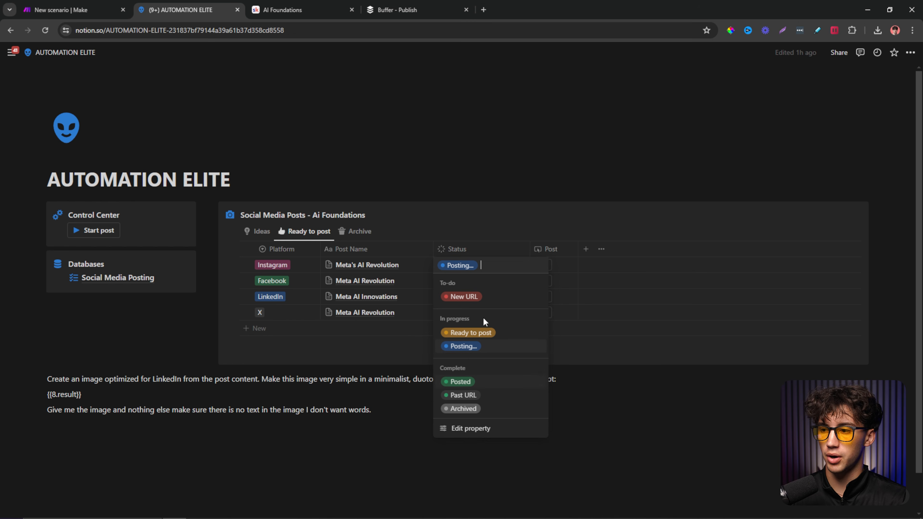
{"action": "key", "text": "Escape"}
{"action": "key", "text": "Down"}
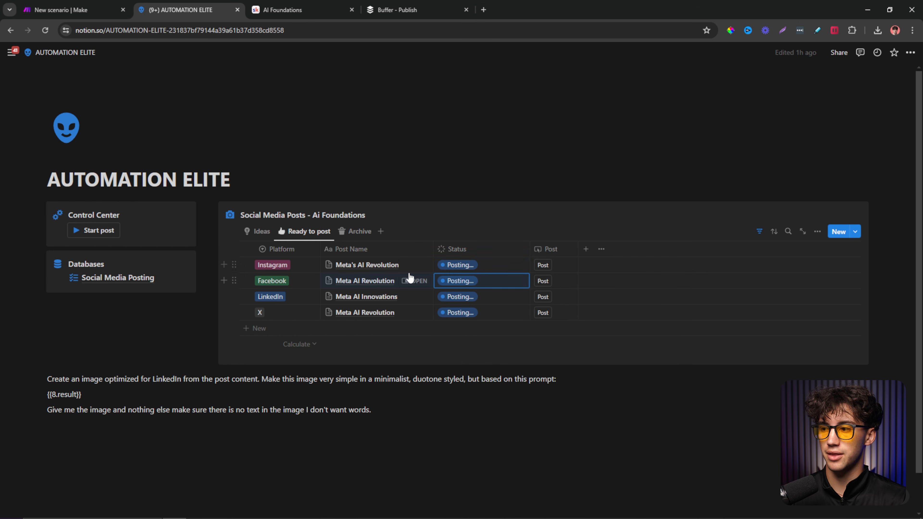
{"action": "left_click", "coordinate": [358, 231]}
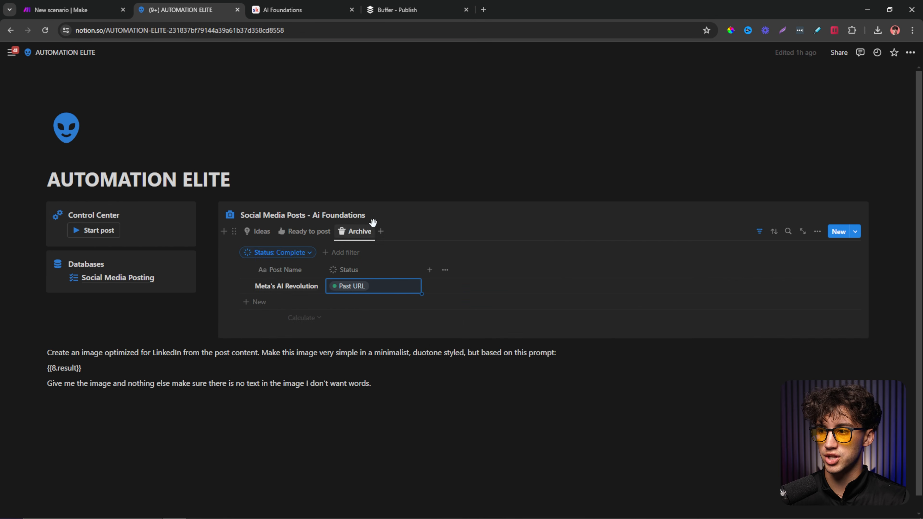
{"action": "left_click", "coordinate": [307, 233]}
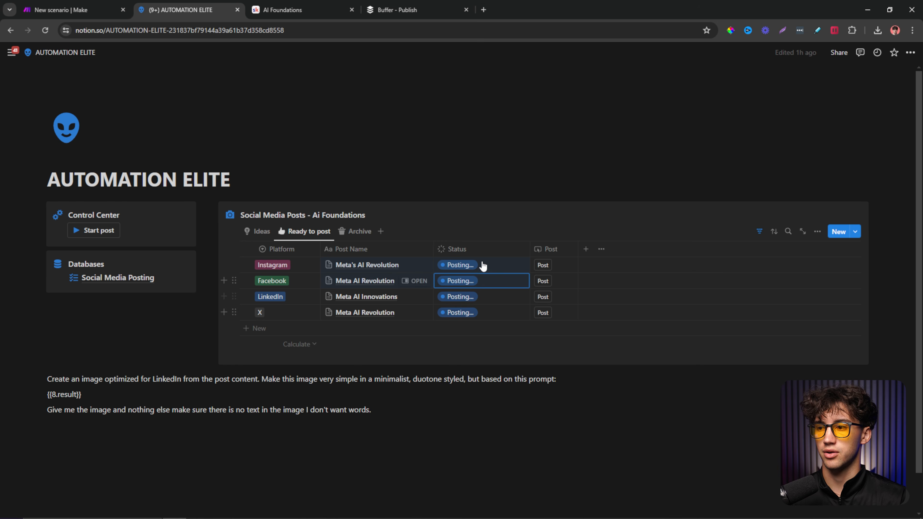
- Switch back to Make and add a Notion Update a Database Item module after X Post
{"action": "left_click", "coordinate": [80, 5]}
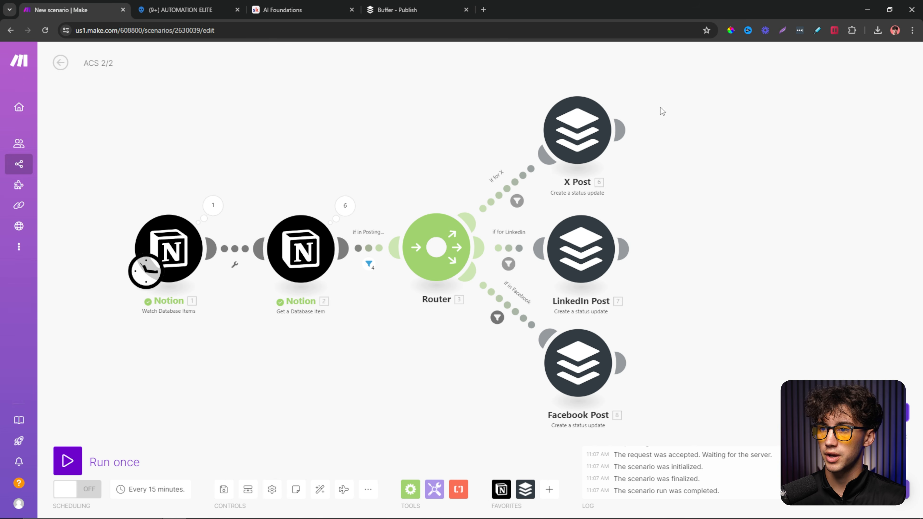
{"action": "left_click", "coordinate": [549, 489]}
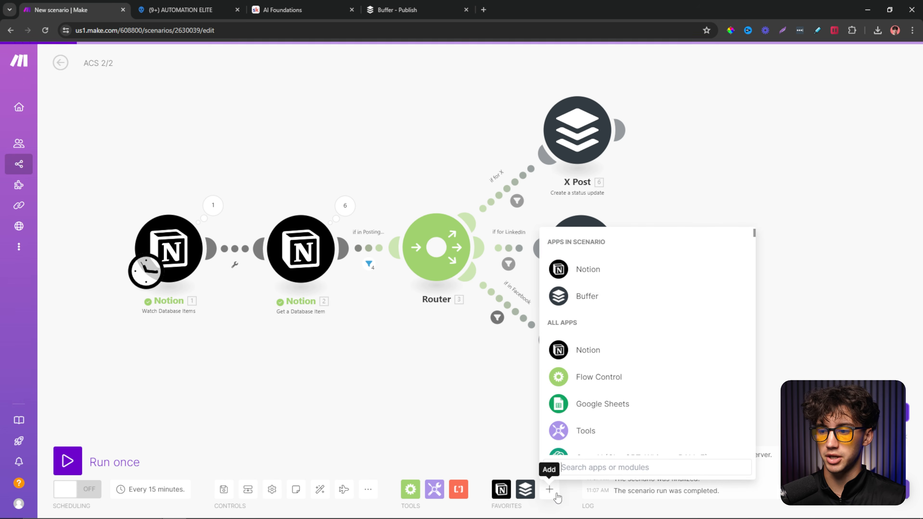
{"action": "left_click", "coordinate": [596, 271]}
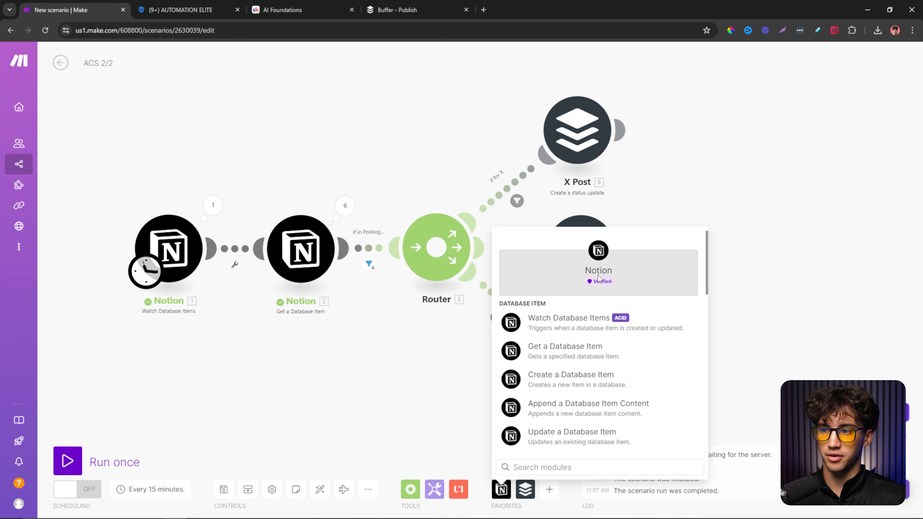
{"action": "left_click", "coordinate": [589, 444]}
{"action": "left_click", "coordinate": [704, 134]}
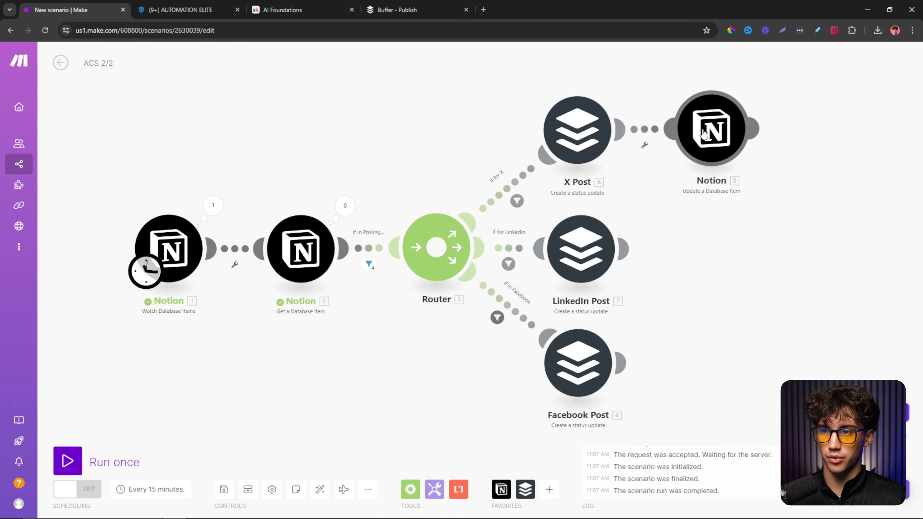
- Open the new Notion module's settings, then switch to Notion, open the Social Media Posting database and select its title
{"action": "scroll", "coordinate": [793, 207], "scroll_direction": "up", "scroll_amount": 1}
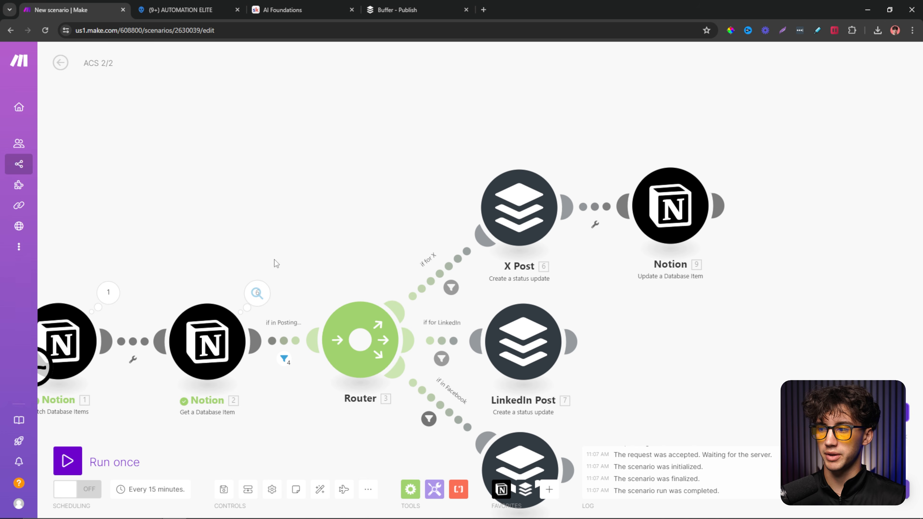
{"action": "left_click_drag", "start_coordinate": [274, 261], "coordinate": [435, 222]}
{"action": "left_click_drag", "start_coordinate": [561, 170], "coordinate": [322, 175]}
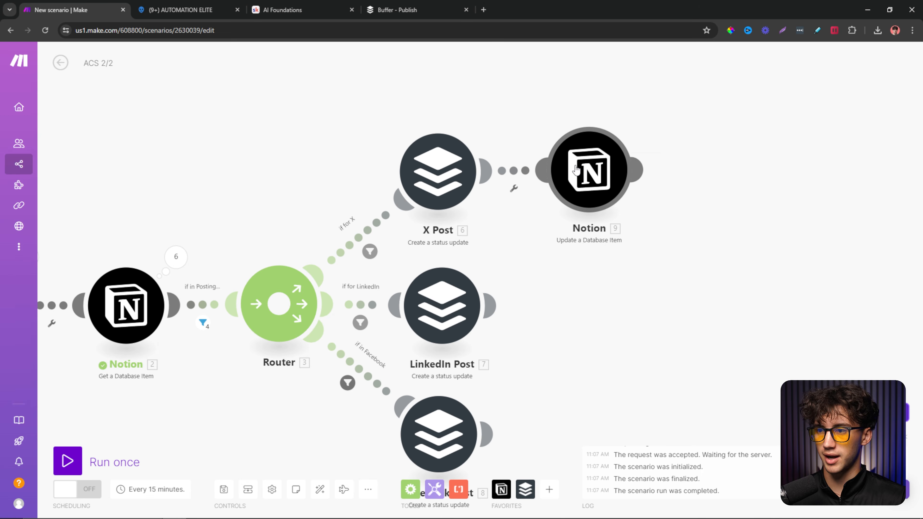
{"action": "left_click", "coordinate": [592, 171]}
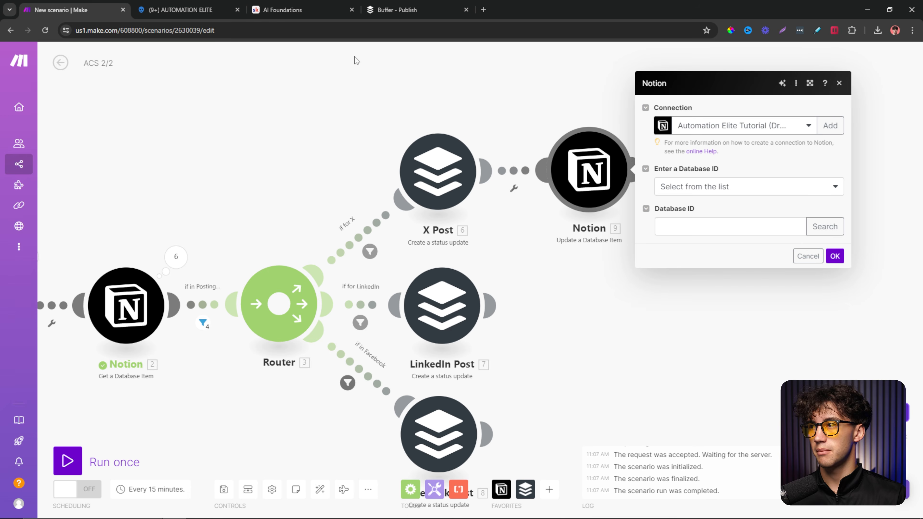
{"action": "left_click", "coordinate": [181, 10]}
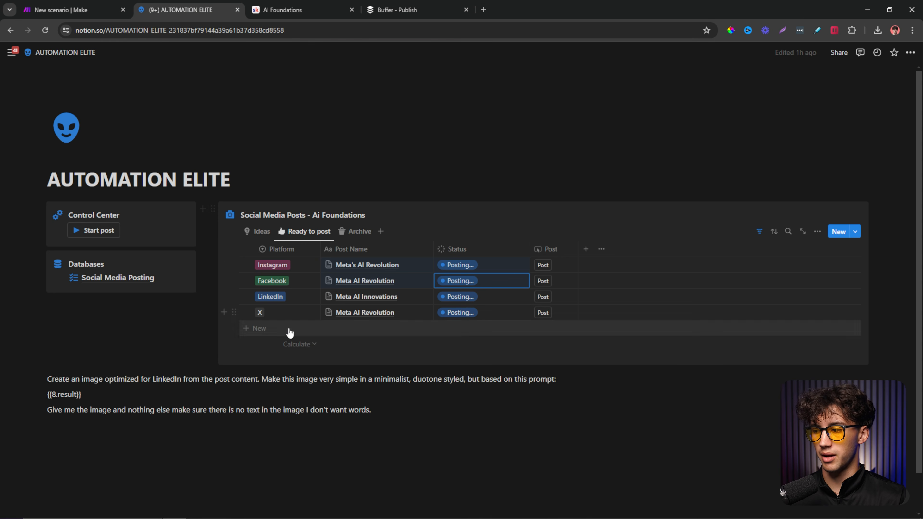
{"action": "left_click", "coordinate": [118, 277]}
{"action": "triple_click", "coordinate": [172, 95]}
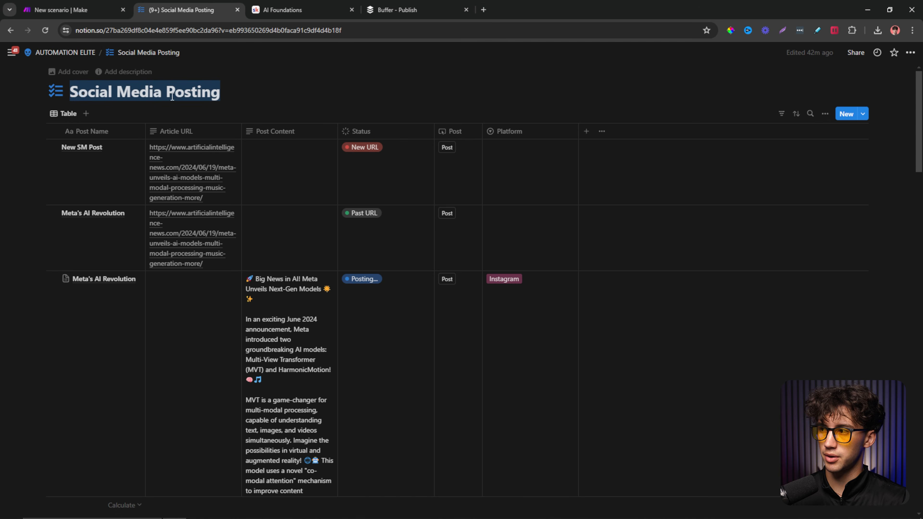
- Switch back to Make and search for the Social Media Posting database to fill the new Notion module's Database ID
{"action": "left_click", "coordinate": [73, 10]}
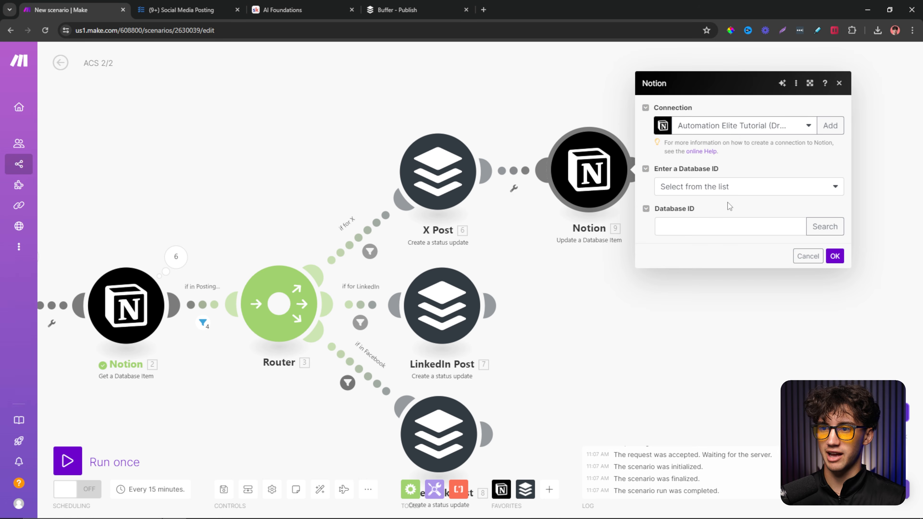
{"action": "left_click", "coordinate": [728, 228]}
{"action": "left_click", "coordinate": [824, 226]}
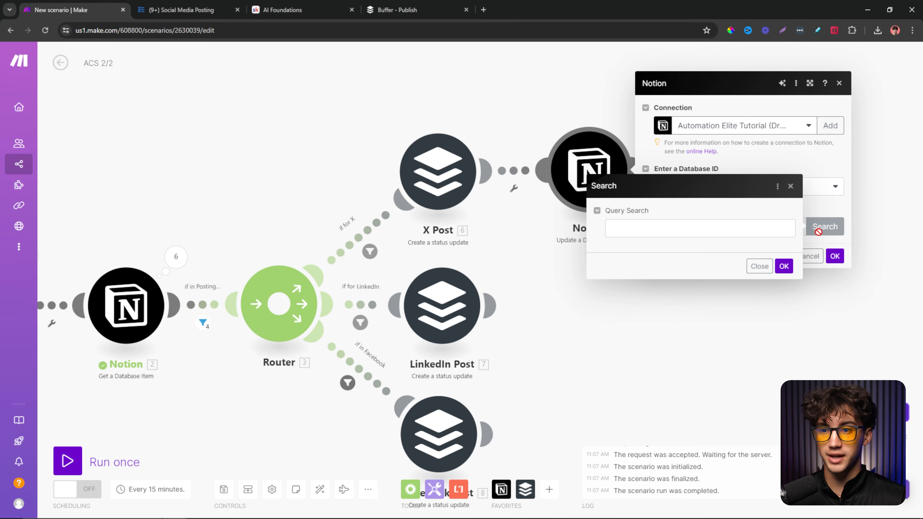
{"action": "left_click", "coordinate": [694, 229]}
{"action": "left_click", "coordinate": [669, 287]}
{"action": "left_click", "coordinate": [783, 267]}
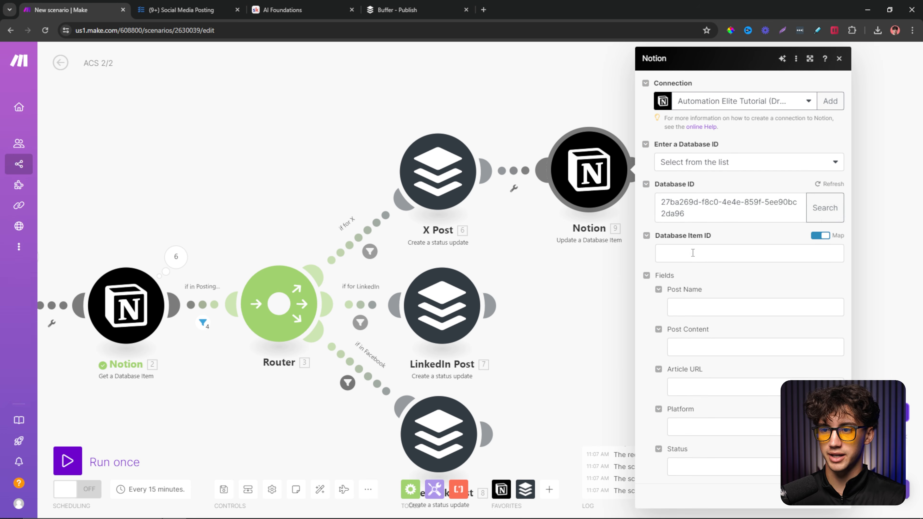
- Map Database Item ID to Notion 2's Database Item ID, set Status to Complete: Posted and save the module
{"action": "left_click", "coordinate": [692, 253]}
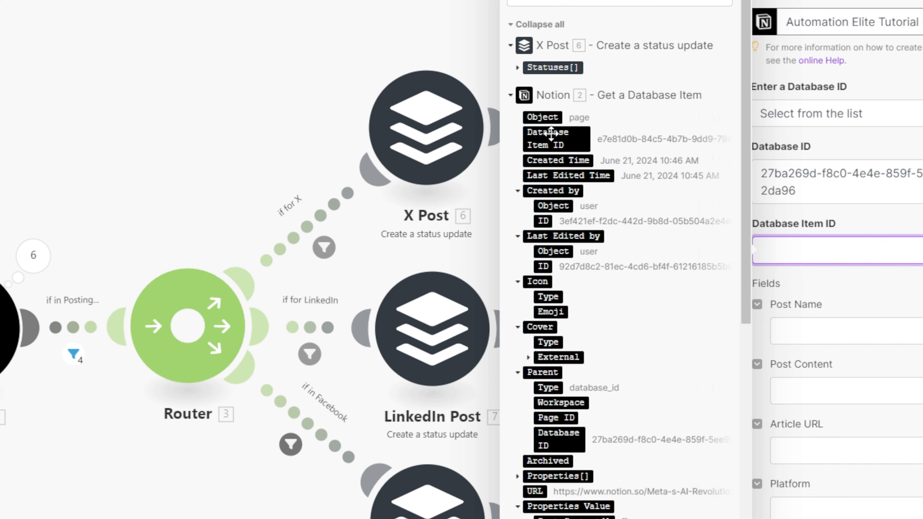
{"action": "left_click", "coordinate": [551, 134]}
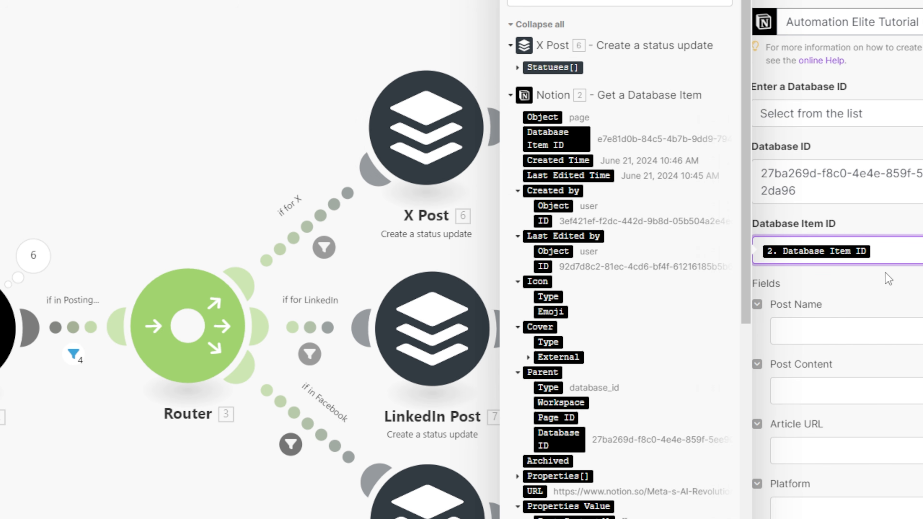
{"action": "left_click", "coordinate": [874, 287]}
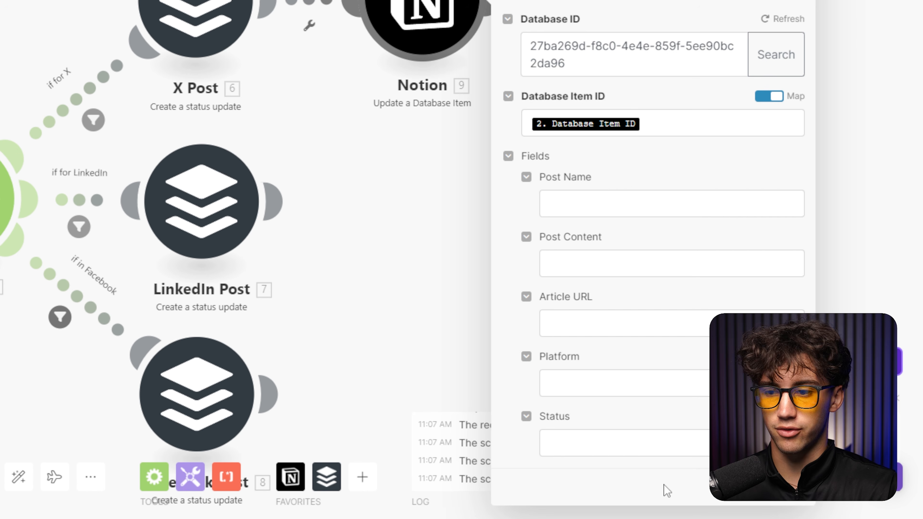
{"action": "left_click", "coordinate": [642, 452]}
{"action": "scroll", "coordinate": [629, 379], "scroll_direction": "down", "scroll_amount": 5}
{"action": "left_click", "coordinate": [574, 339]}
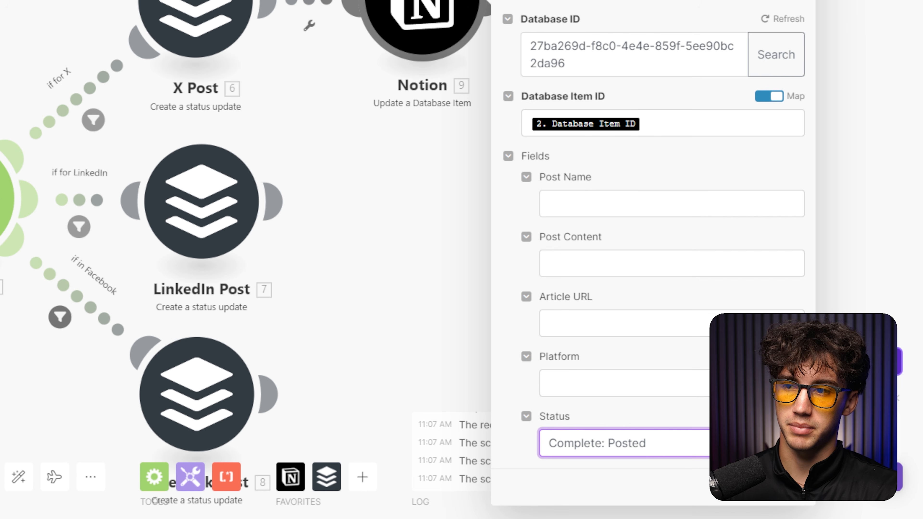
{"action": "left_click", "coordinate": [481, 243]}
- Clone the Notion Update a Database Item module twice and attach the copies after LinkedIn Post and Facebook Post
{"action": "scroll", "coordinate": [481, 243], "scroll_direction": "down", "scroll_amount": 1}
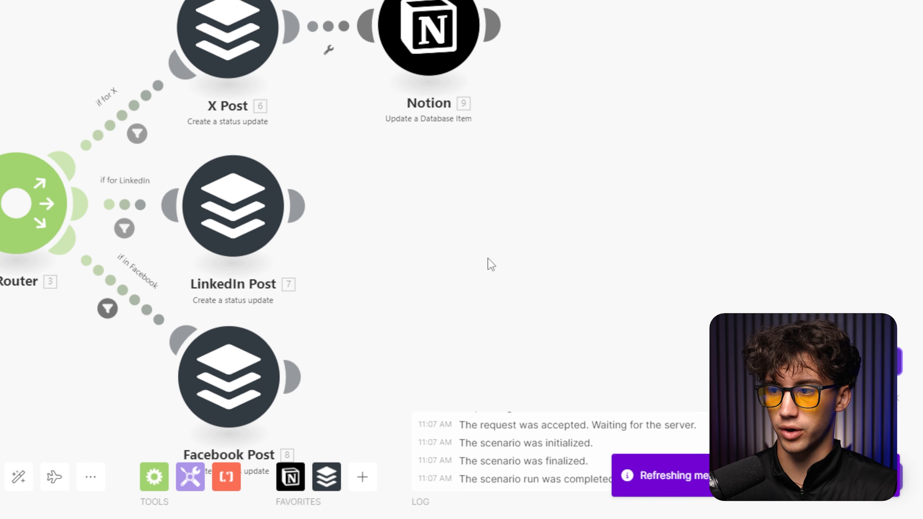
{"action": "left_click_drag", "start_coordinate": [494, 277], "coordinate": [464, 116]}
{"action": "right_click", "coordinate": [531, 49]}
{"action": "left_click", "coordinate": [611, 128]}
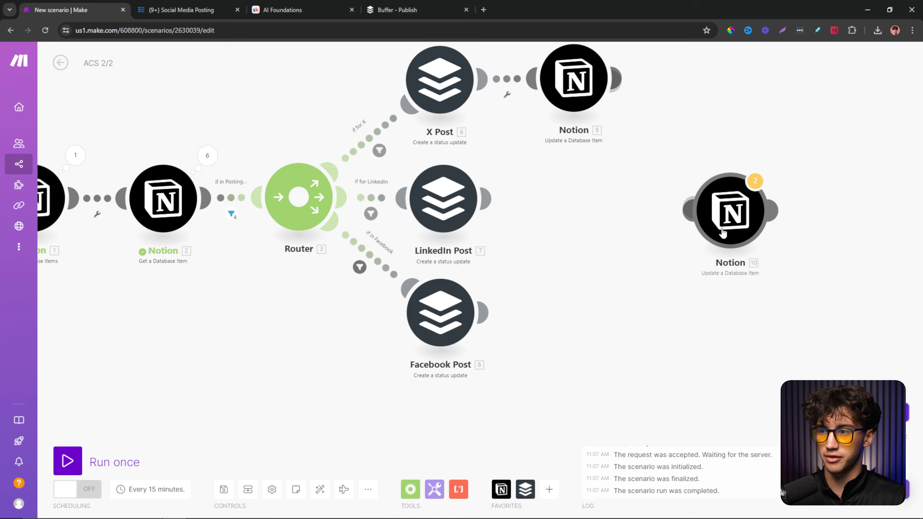
{"action": "left_click", "coordinate": [575, 195]}
{"action": "right_click", "coordinate": [569, 208]}
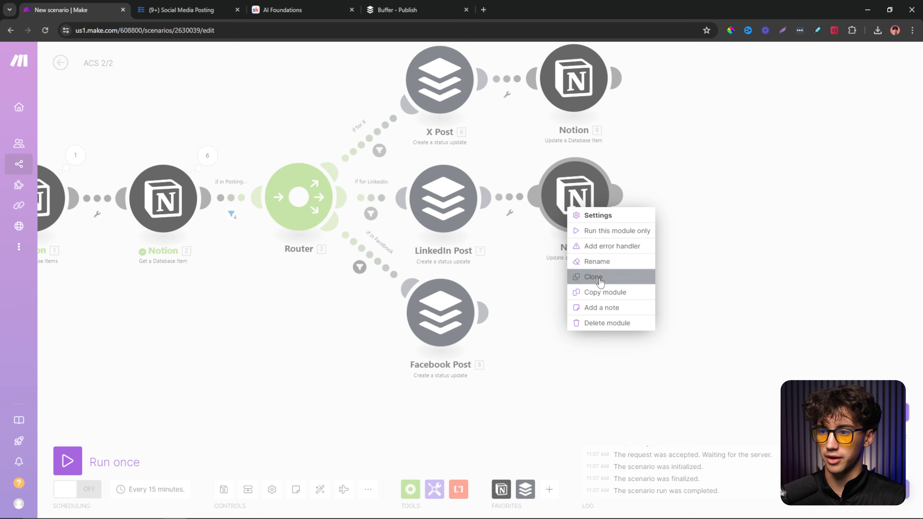
{"action": "left_click", "coordinate": [614, 277]}
{"action": "left_click", "coordinate": [579, 322]}
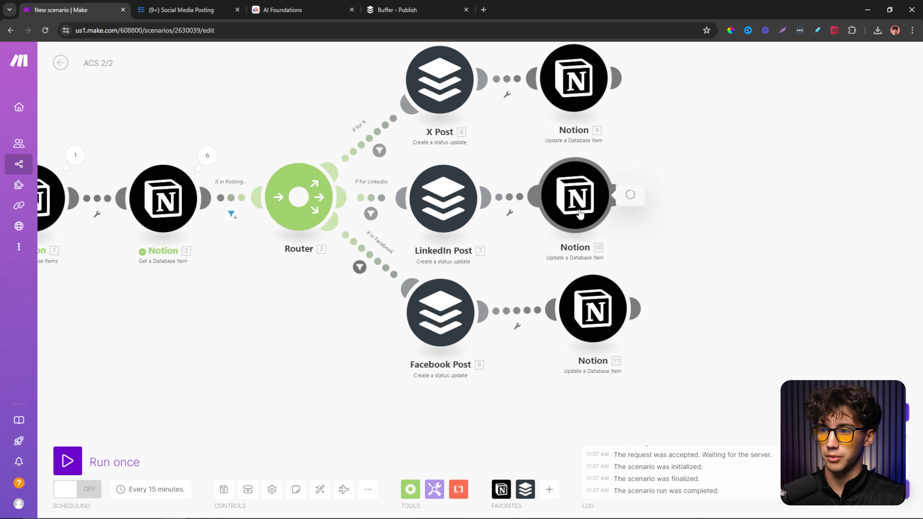
- Check the Database Item ID and Status settings of the two cloned Notion modules
{"action": "left_click", "coordinate": [588, 209]}
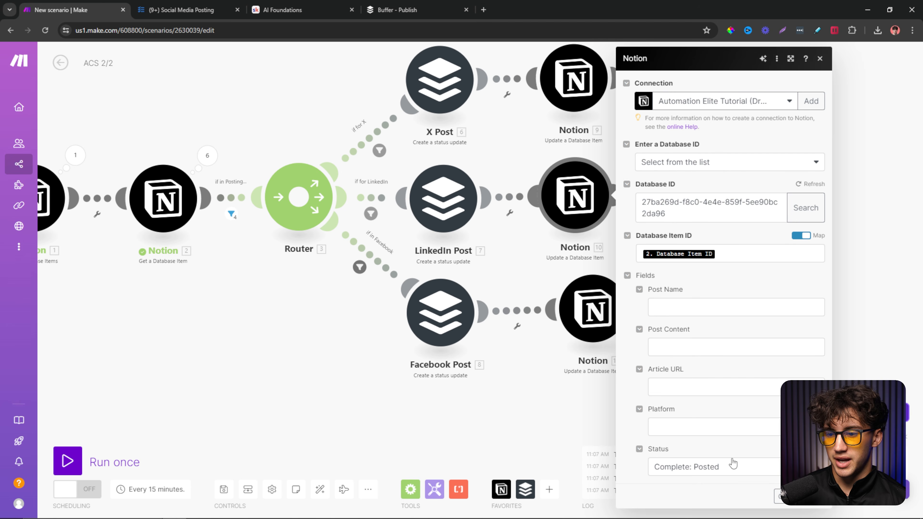
{"action": "left_click", "coordinate": [592, 309]}
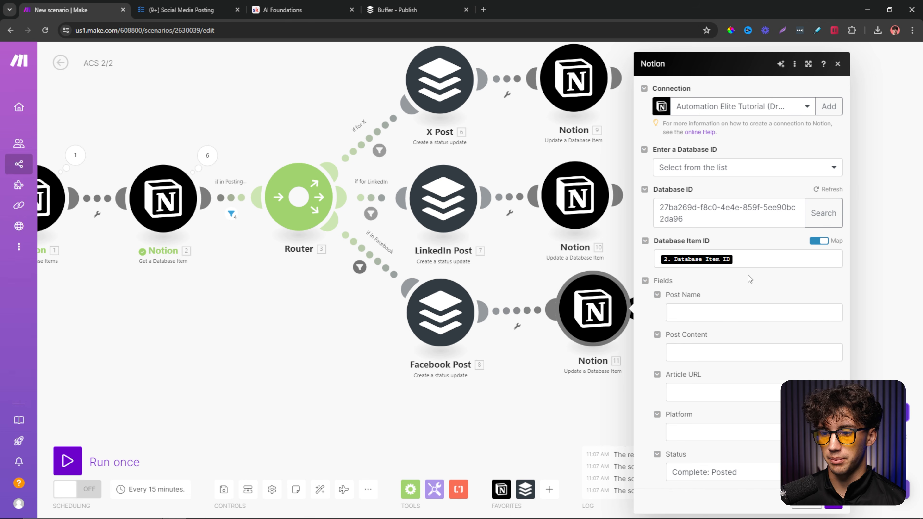
{"action": "left_click", "coordinate": [835, 508]}
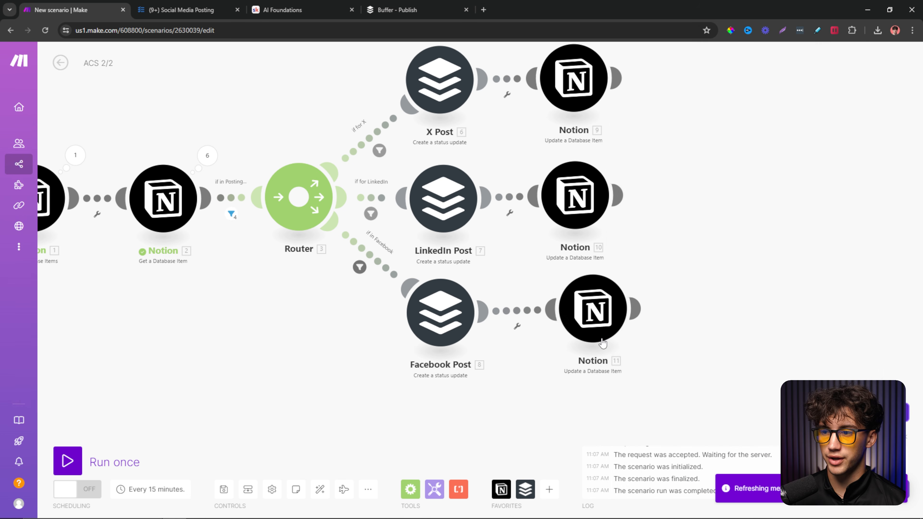
- Center the whole scenario on the canvas and save it
{"action": "scroll", "coordinate": [267, 222], "scroll_direction": "down", "scroll_amount": 3}
{"action": "left_click_drag", "start_coordinate": [267, 223], "coordinate": [461, 251]}
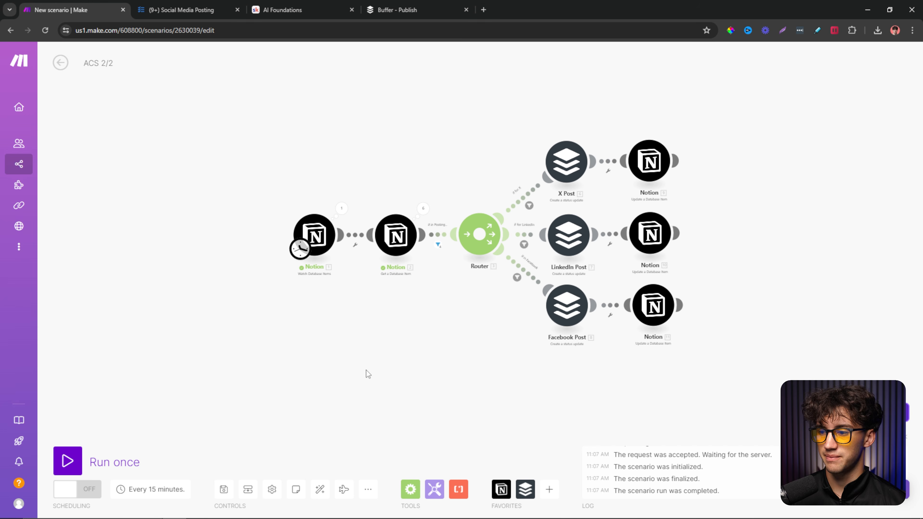
{"action": "left_click", "coordinate": [223, 489]}
{"action": "left_click_drag", "start_coordinate": [538, 415], "coordinate": [492, 428]}
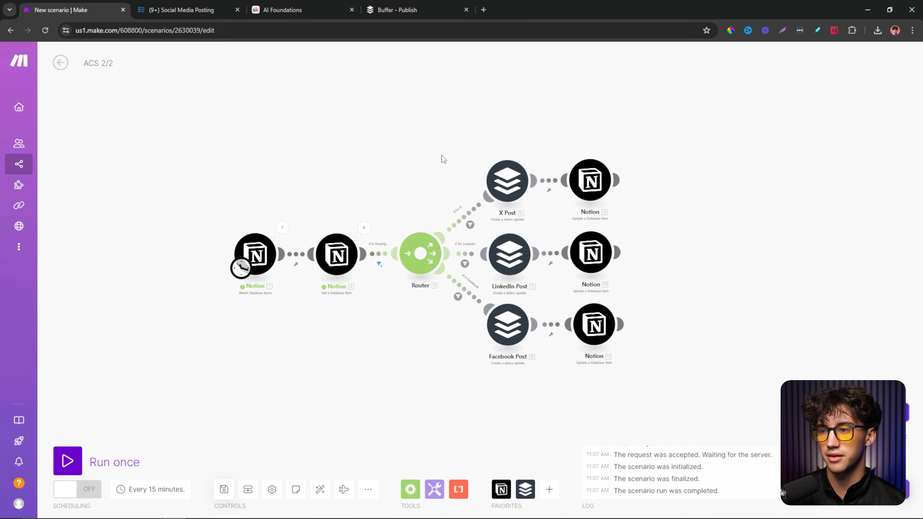
- Look over Buffer's weekly calendar, then return to Make and examine the X Post module's Publication options
{"action": "left_click", "coordinate": [443, 8]}
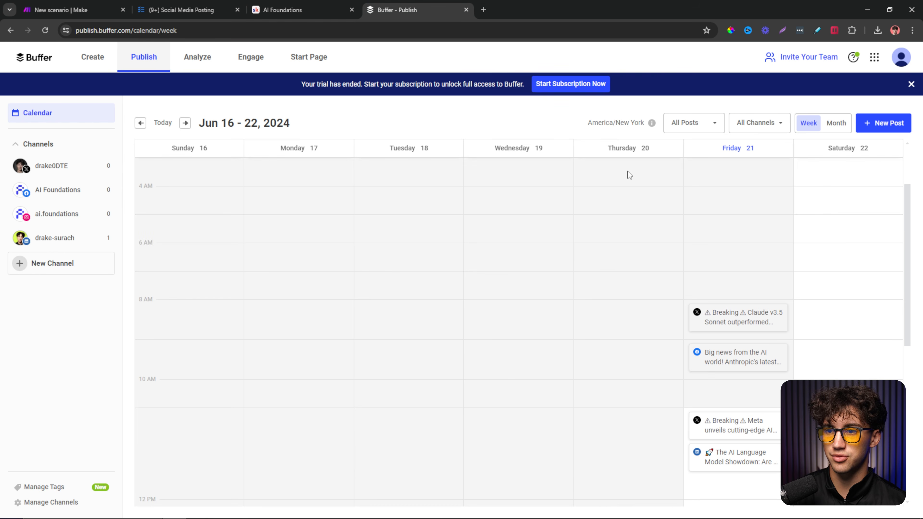
{"action": "left_click", "coordinate": [302, 8]}
{"action": "left_click", "coordinate": [199, 8]}
{"action": "left_click", "coordinate": [285, 8]}
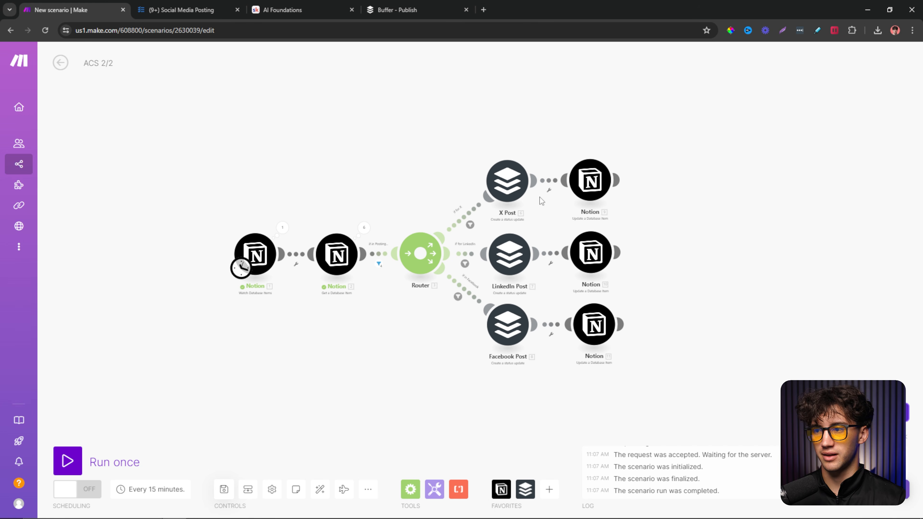
{"action": "left_click", "coordinate": [507, 182]}
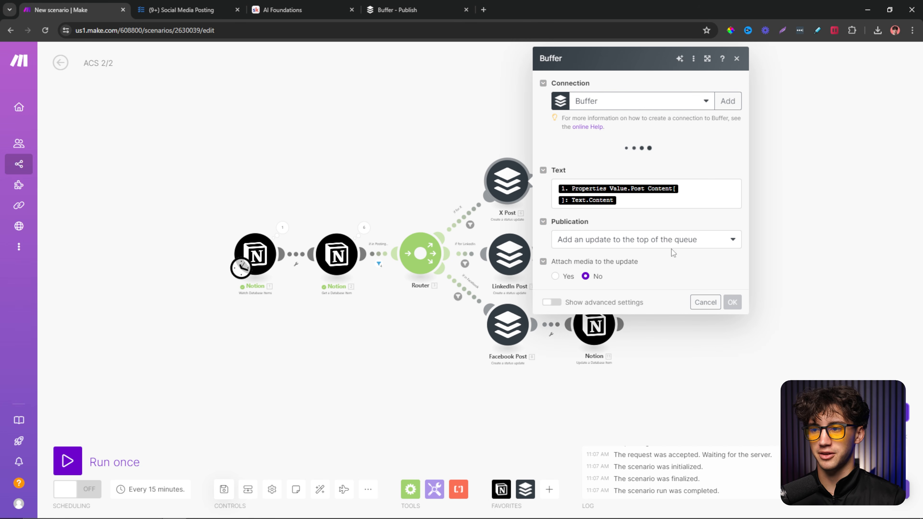
{"action": "left_click", "coordinate": [641, 344]}
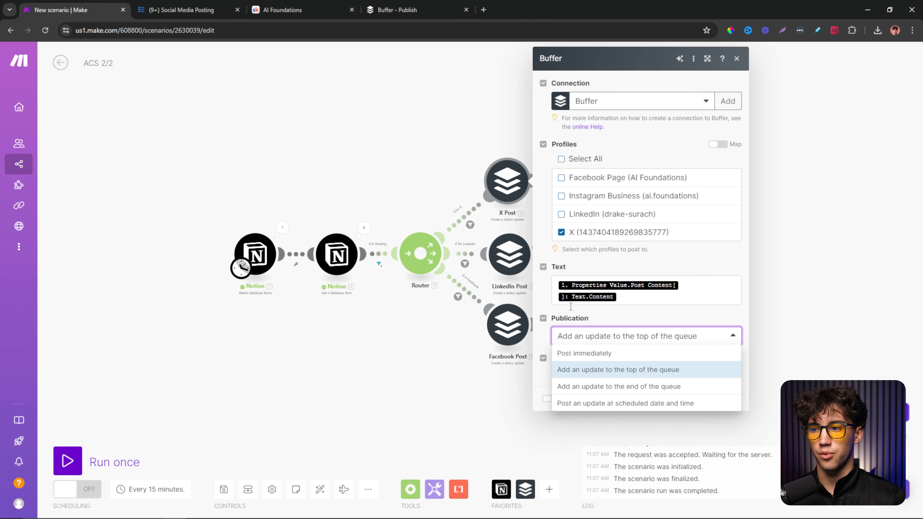
{"action": "left_click", "coordinate": [597, 370]}
{"action": "left_click", "coordinate": [630, 318]}
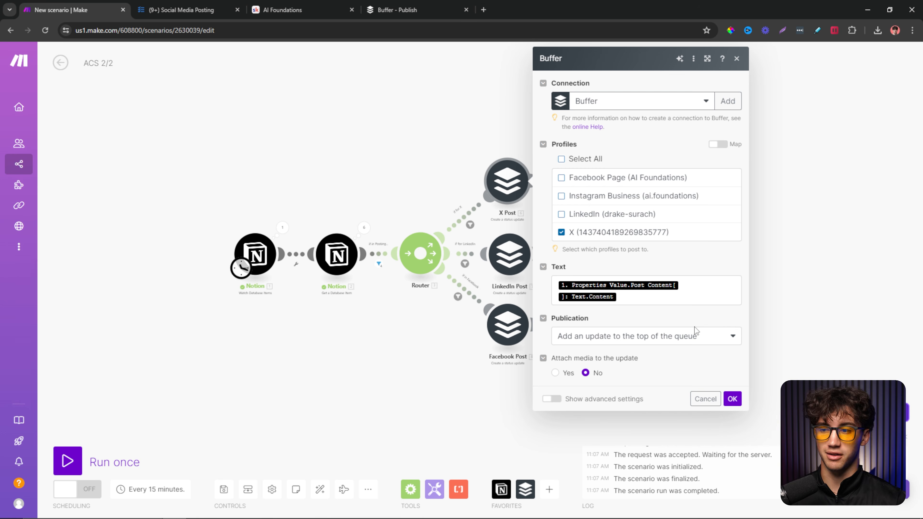
- Switch to Buffer and delete the LinkedIn post "The AI Language Model Showdown" scheduled for Friday 21
{"action": "left_click", "coordinate": [414, 10]}
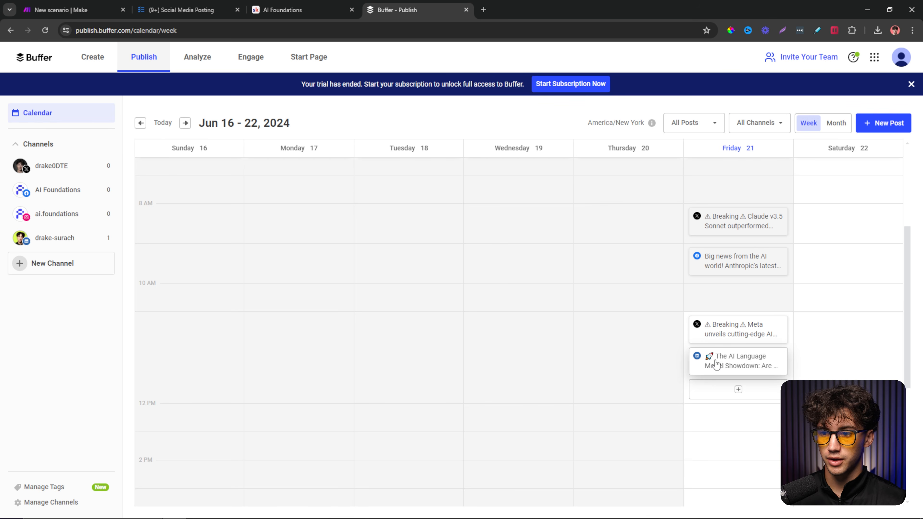
{"action": "left_click", "coordinate": [715, 365]}
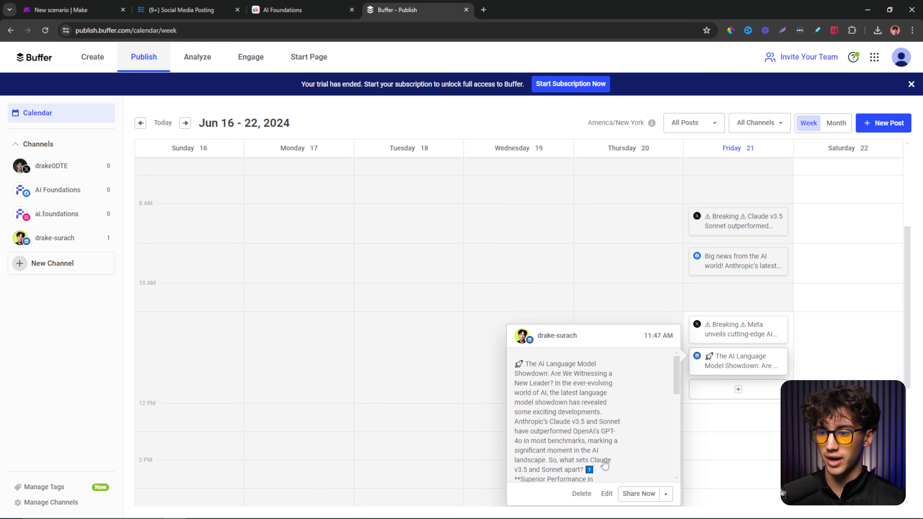
{"action": "left_click", "coordinate": [581, 493]}
{"action": "left_click", "coordinate": [588, 495]}
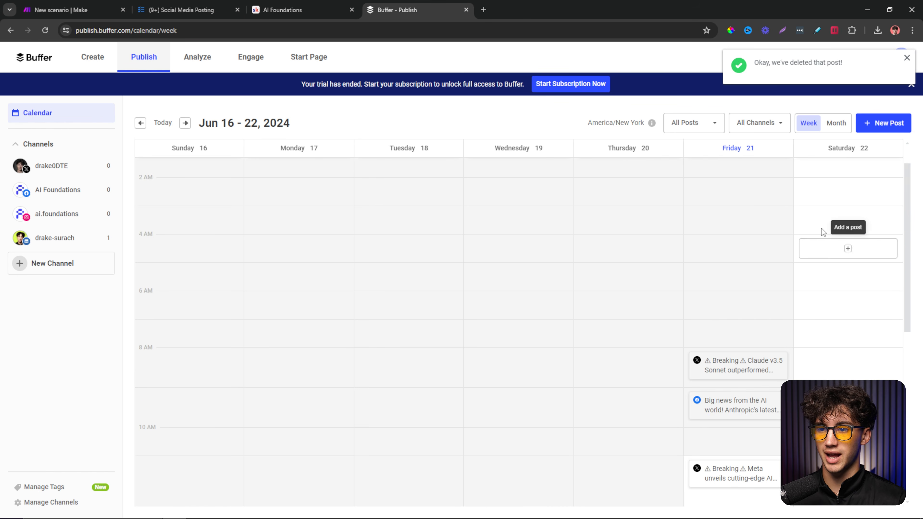
- Return to Make, leave the current scenario and open the ACS 1/2 scenario
{"action": "left_click", "coordinate": [73, 10]}
{"action": "left_click", "coordinate": [60, 63]}
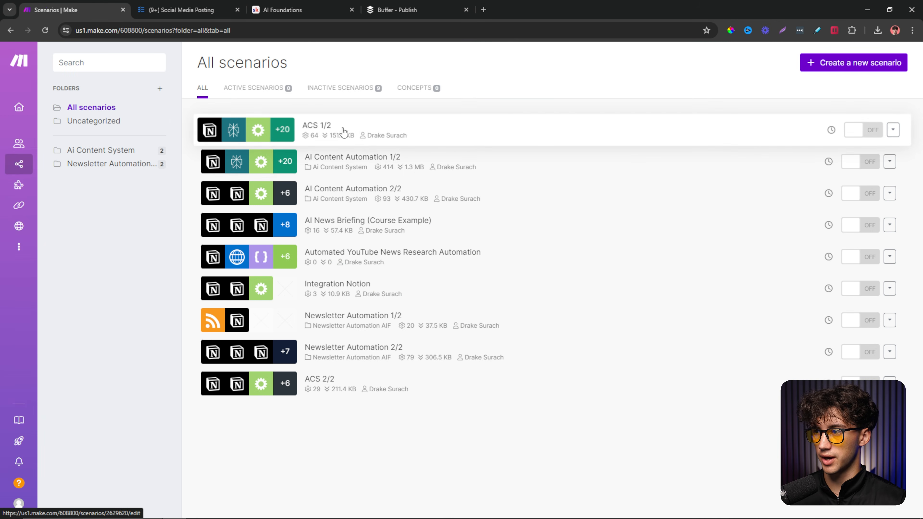
{"action": "left_click", "coordinate": [453, 136]}
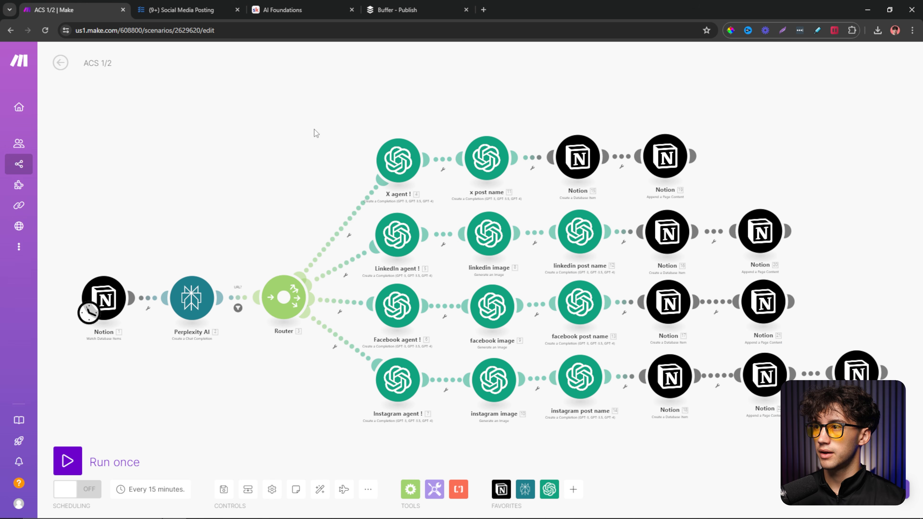
- Open artificialintelligence-news.com in a new tab and copy the URL of "The rise and fall of AI at the McDonald's drive-thru"
{"action": "left_click", "coordinate": [484, 10]}
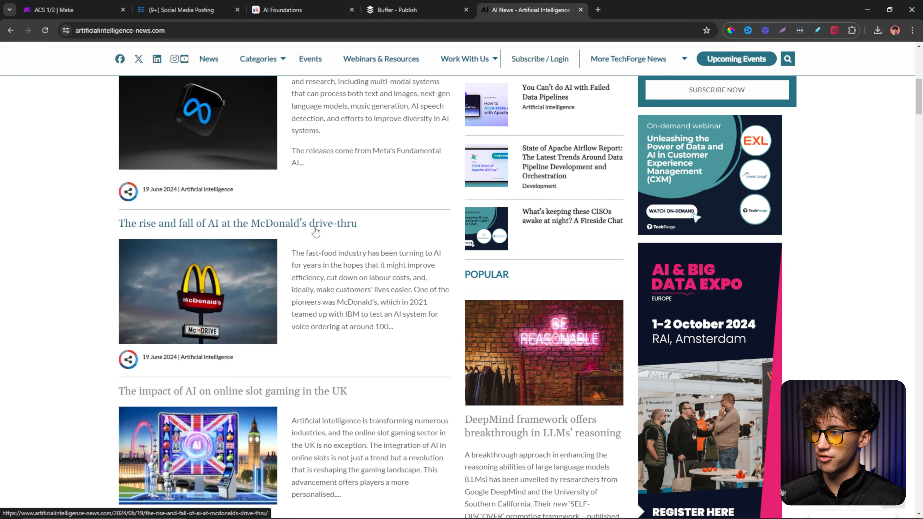
{"action": "left_click", "coordinate": [316, 232]}
{"action": "scroll", "coordinate": [354, 229], "scroll_direction": "down", "scroll_amount": 5}
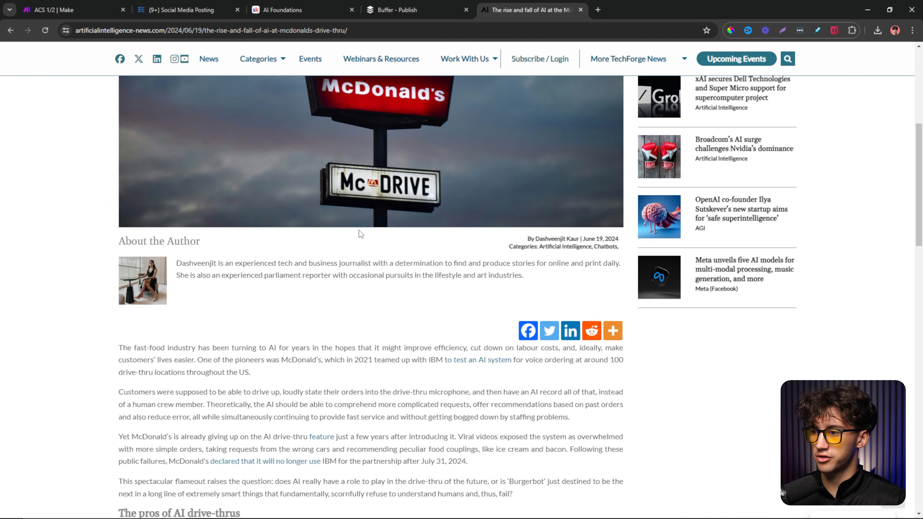
{"action": "scroll", "coordinate": [359, 230], "scroll_direction": "up", "scroll_amount": 5}
{"action": "left_click", "coordinate": [233, 30]}
{"action": "key", "text": "ctrl+c"}
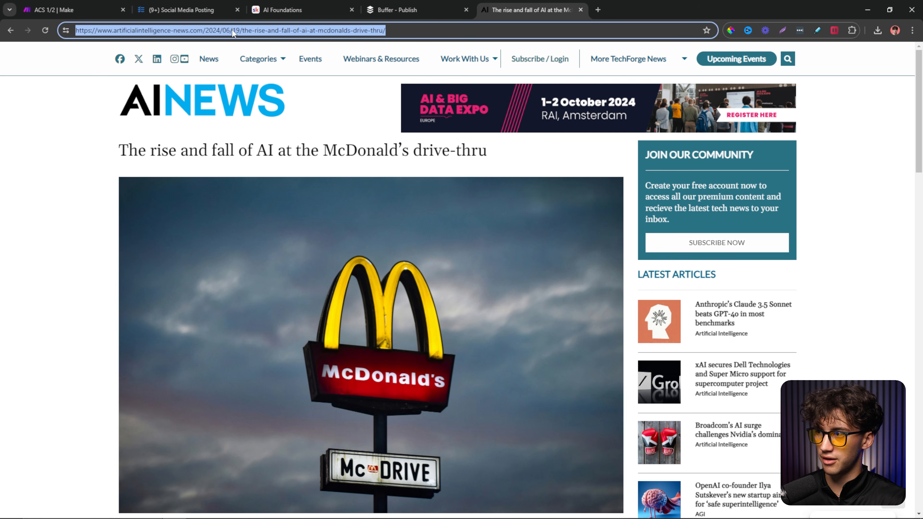
- Switch to Notion and delete all items from the Social Media Posting database
{"action": "left_click", "coordinate": [115, 7]}
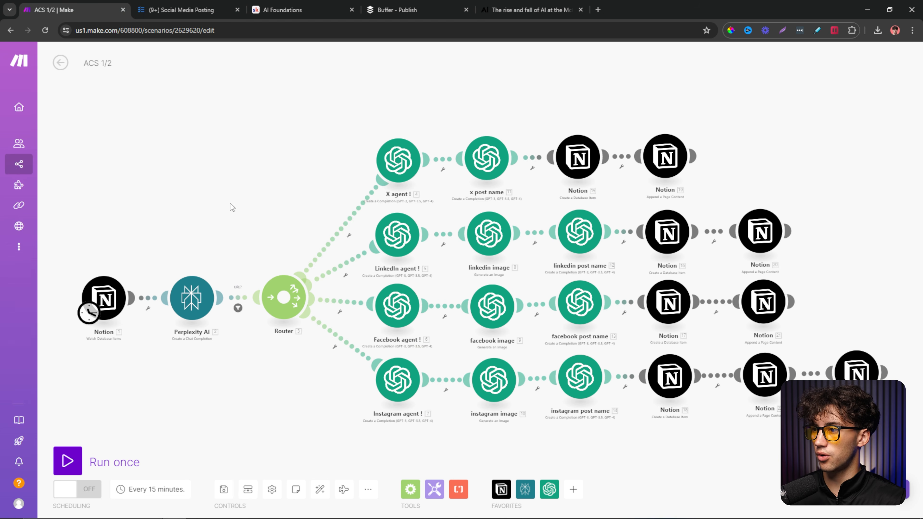
{"action": "left_click", "coordinate": [182, 7]}
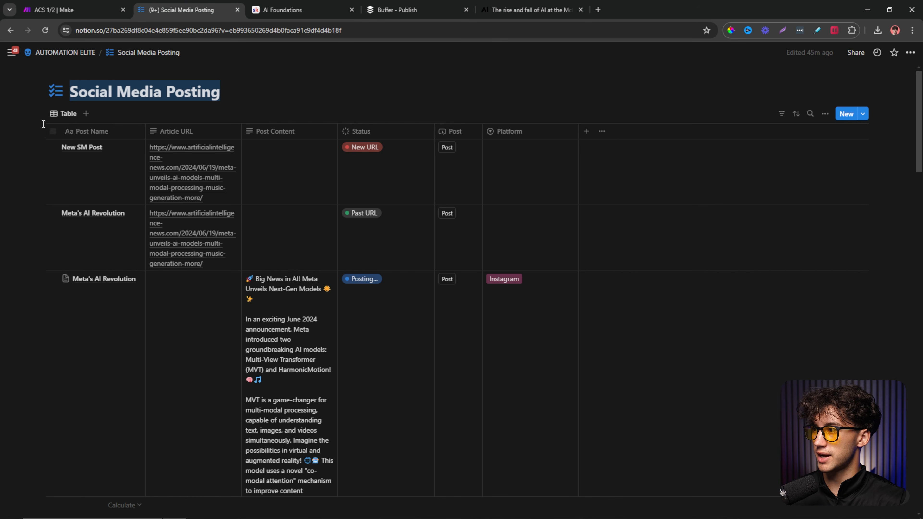
{"action": "left_click", "coordinate": [53, 132]}
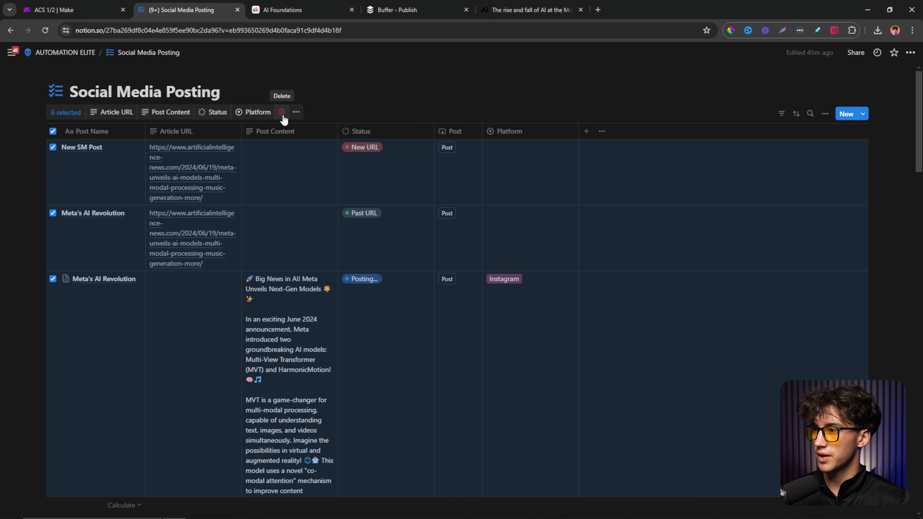
{"action": "left_click", "coordinate": [283, 113]}
- Open the AUTOMATION ELITE page and delete the leftover LinkedIn image prompt text below the database blocks
{"action": "left_click", "coordinate": [46, 53]}
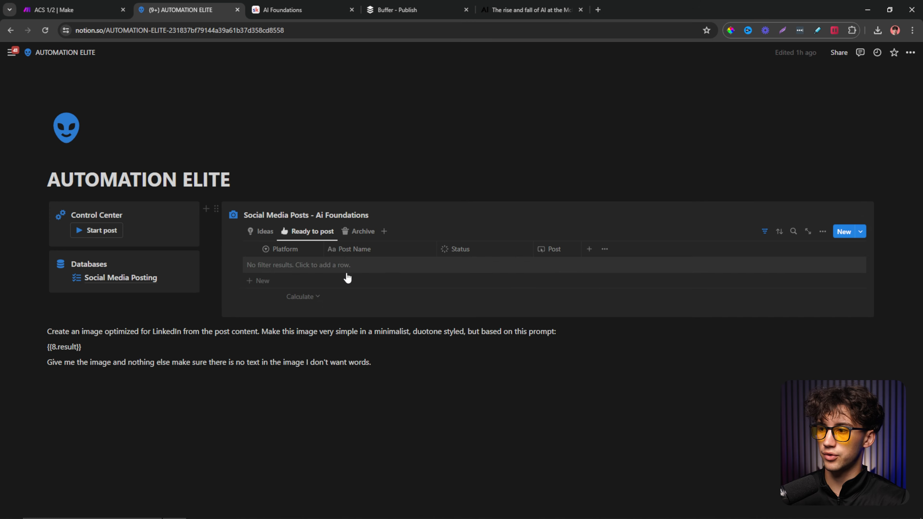
{"action": "left_click_drag", "start_coordinate": [395, 364], "coordinate": [49, 325]}
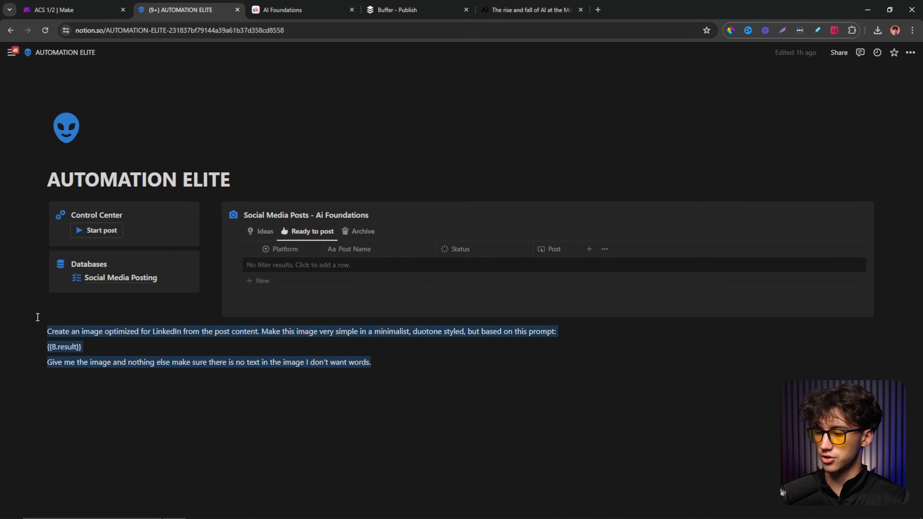
{"action": "key", "text": "BackSpace"}
{"action": "left_click", "coordinate": [308, 160]}
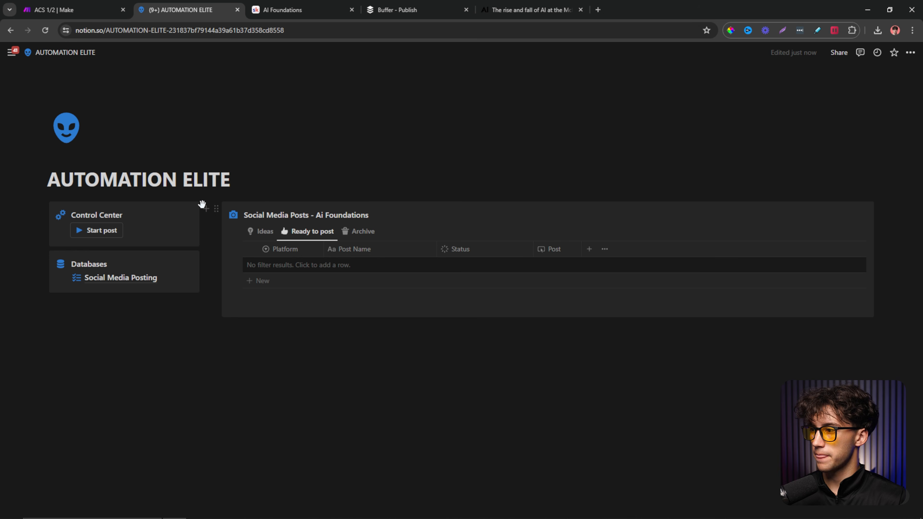
- Start a new social media post from the Control Center and paste the McDonald's drive-thru article link as its Article URL
{"action": "left_click", "coordinate": [101, 230]}
{"action": "left_click", "coordinate": [459, 116]}
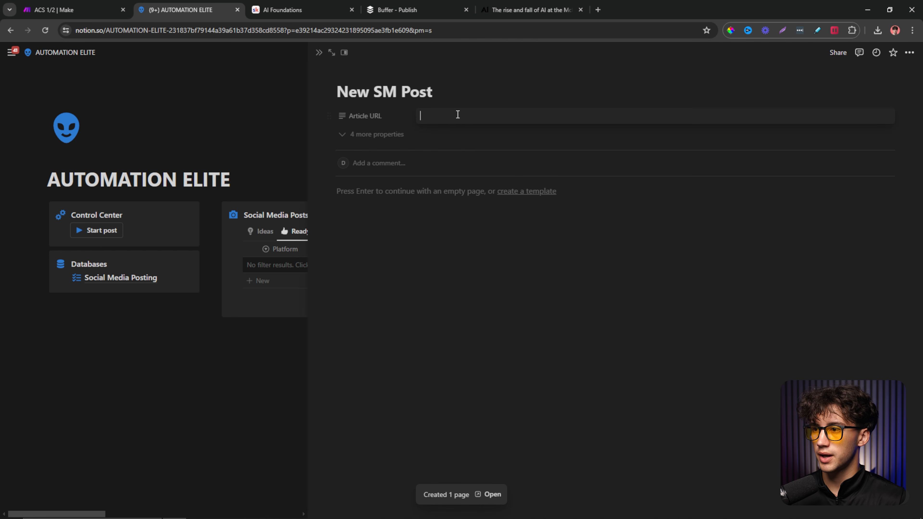
{"action": "key", "text": "ctrl+v"}
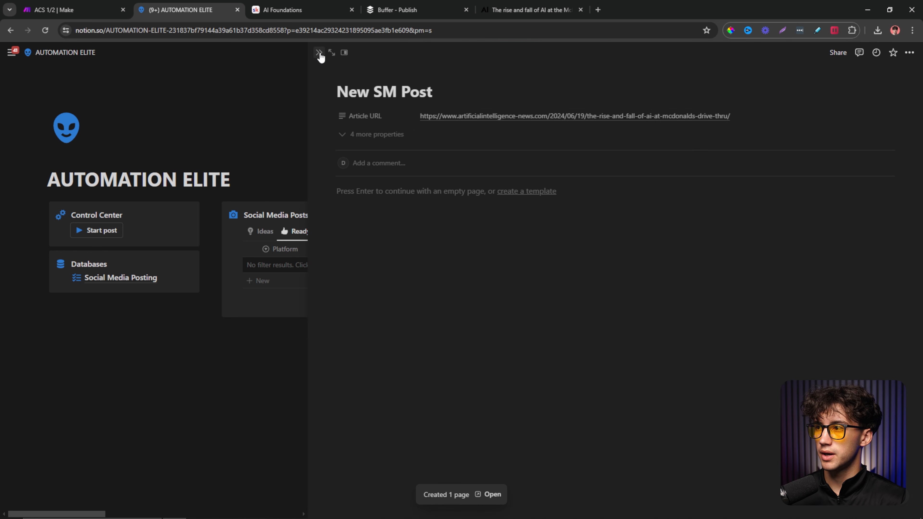
- Switch to Make, run the ACS 1/2 scenario once and check the run's start and finish times in the log
{"action": "left_click", "coordinate": [55, 10]}
{"action": "left_click", "coordinate": [72, 464]}
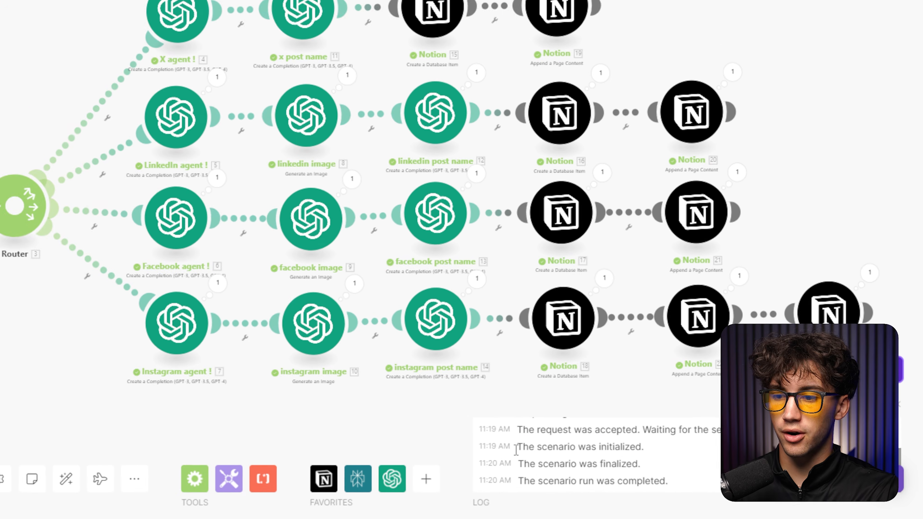
{"action": "triple_click", "coordinate": [670, 468]}
{"action": "left_click_drag", "start_coordinate": [628, 467], "coordinate": [614, 466]}
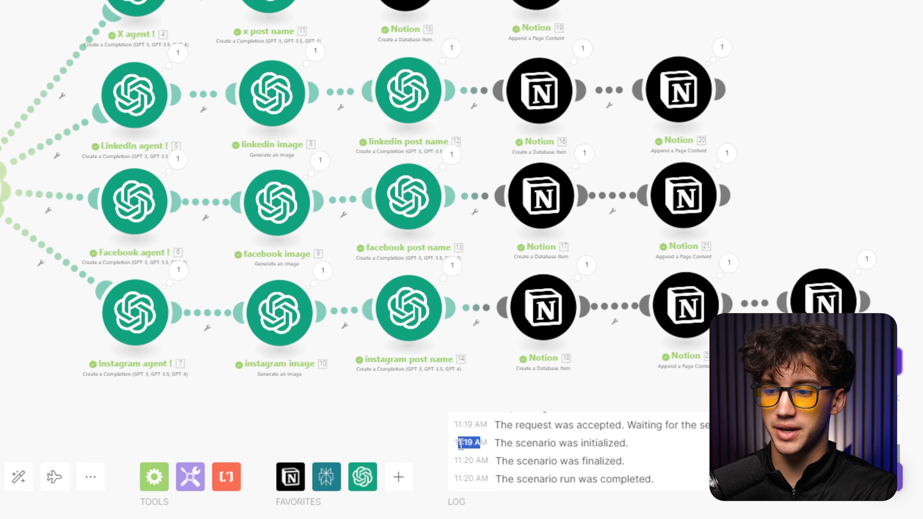
{"action": "left_click_drag", "start_coordinate": [456, 461], "coordinate": [480, 461]}
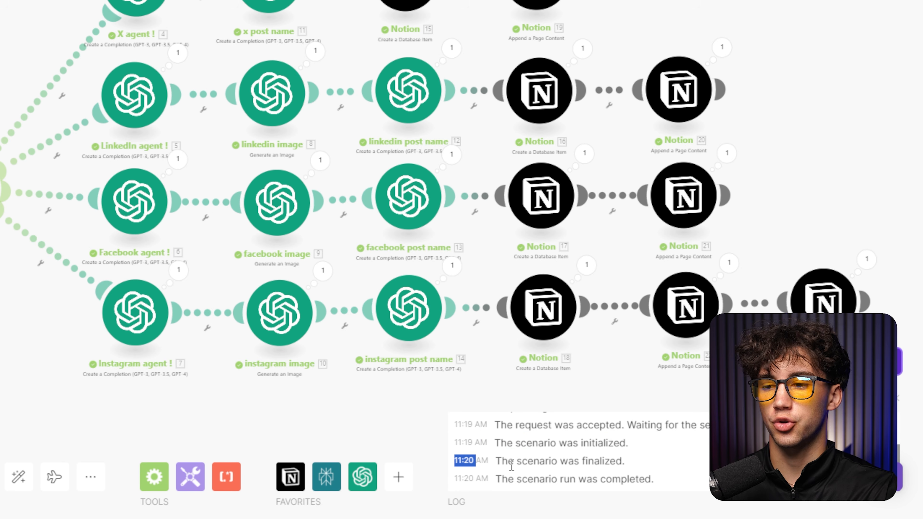
{"action": "left_click", "coordinate": [500, 462]}
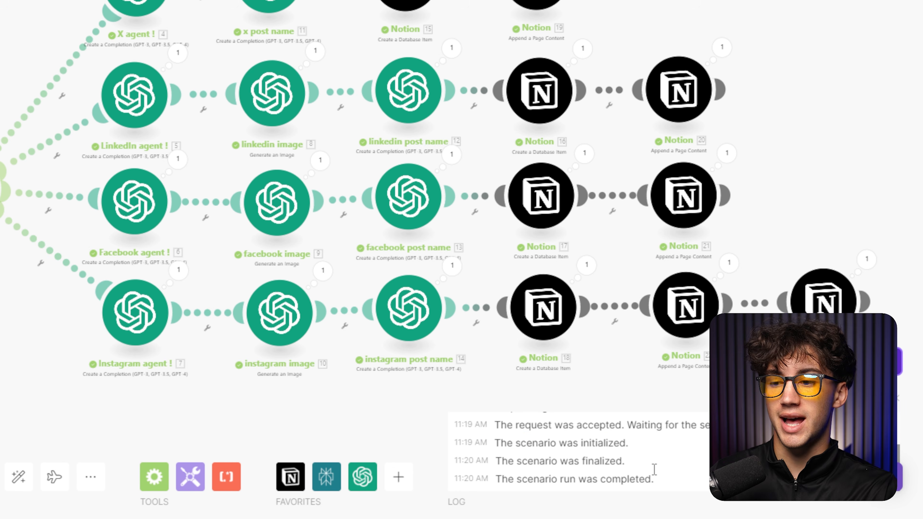
{"action": "left_click_drag", "start_coordinate": [458, 462], "coordinate": [478, 461]}
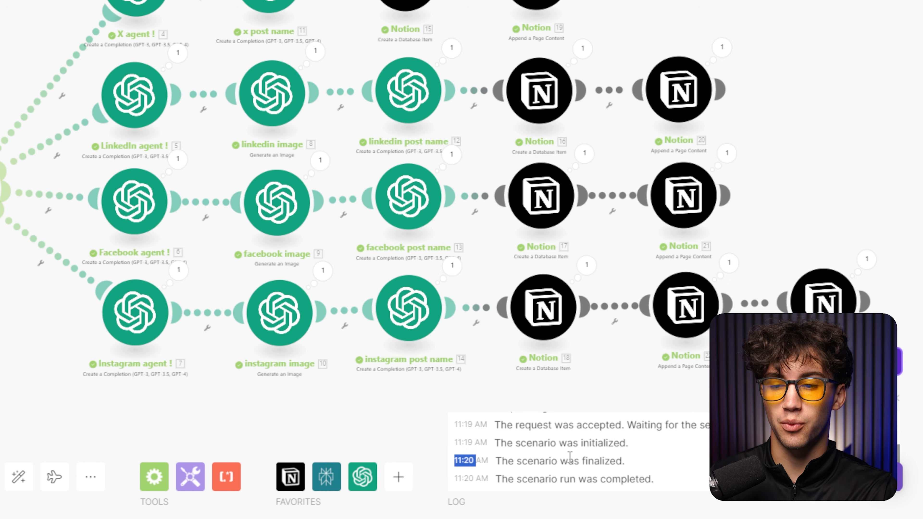
{"action": "left_click", "coordinate": [570, 456]}
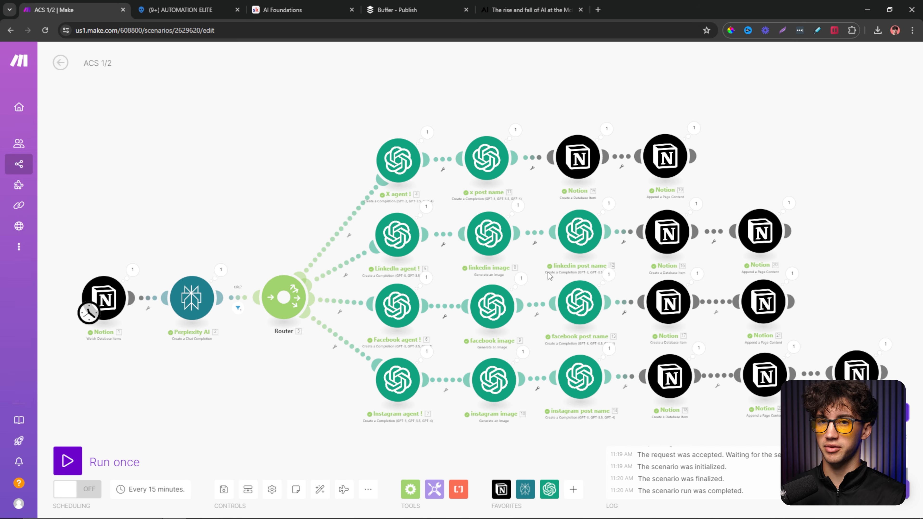
{"action": "left_click_drag", "start_coordinate": [766, 157], "coordinate": [702, 155]}
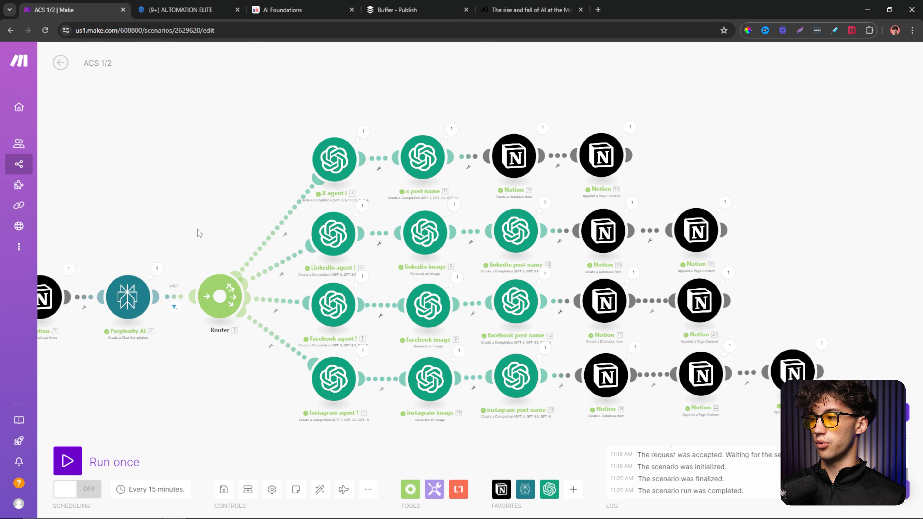
{"action": "left_click_drag", "start_coordinate": [198, 229], "coordinate": [295, 206]}
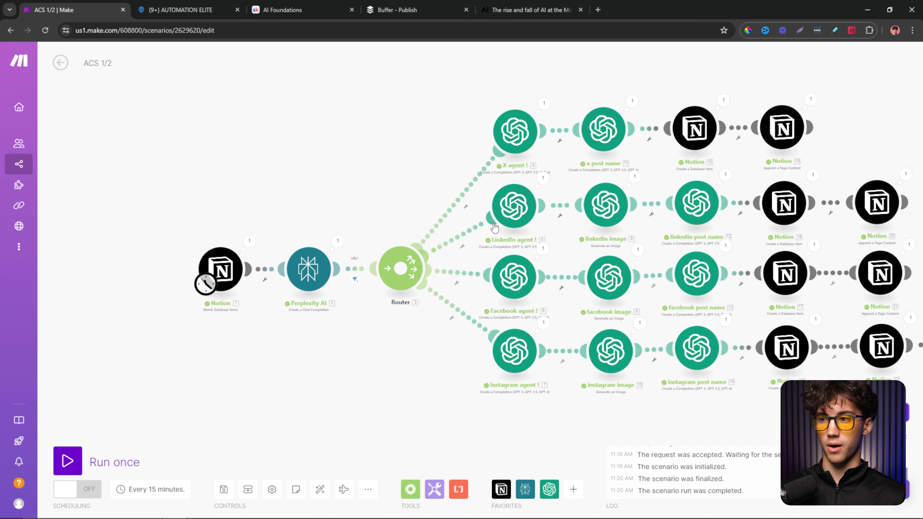
{"action": "mouse_move", "coordinate": [306, 277]}
{"action": "left_mouse_down"}
{"action": "mouse_move", "coordinate": [315, 279]}
{"action": "mouse_move", "coordinate": [309, 277]}
{"action": "left_mouse_up"}
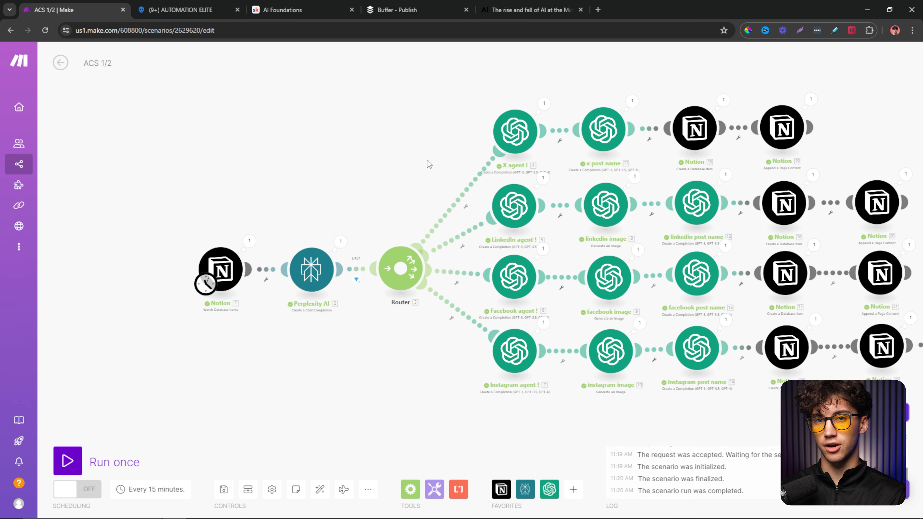
{"action": "left_click_drag", "start_coordinate": [427, 160], "coordinate": [312, 160]}
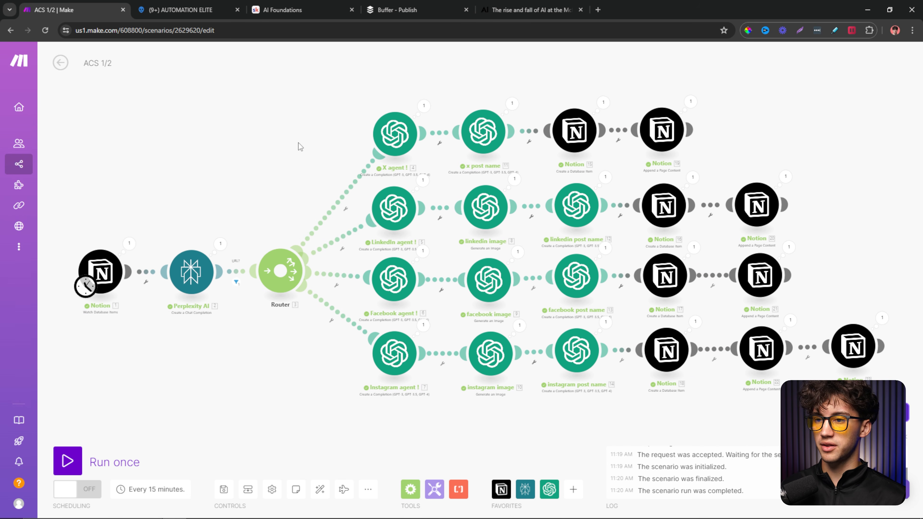
- Switch to Notion, close the new post's page and check the Ideas, Archive and Ready to post views of the social media posts
{"action": "left_click", "coordinate": [186, 10]}
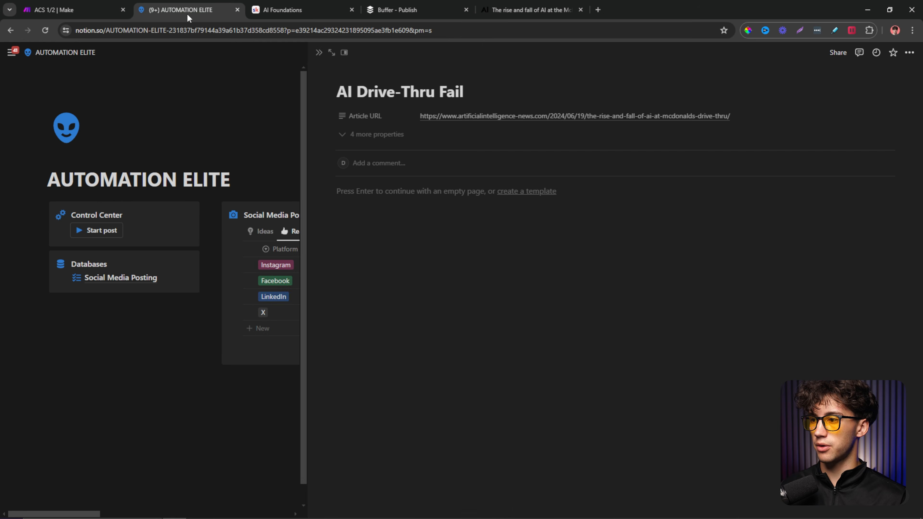
{"action": "left_click", "coordinate": [319, 53]}
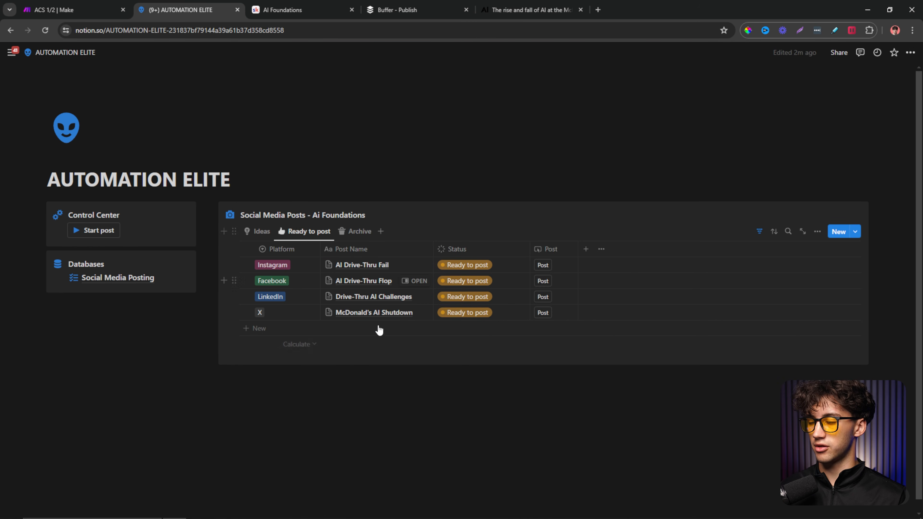
{"action": "left_click", "coordinate": [258, 232]}
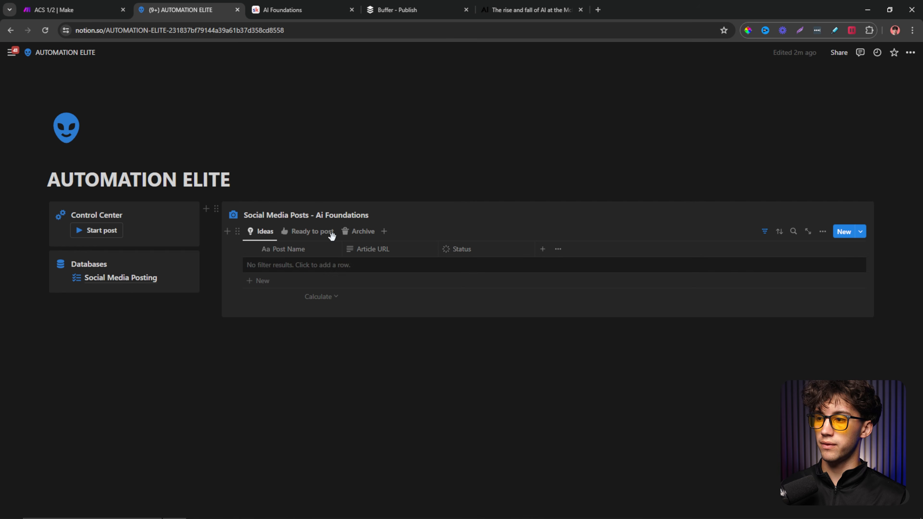
{"action": "left_click", "coordinate": [359, 232]}
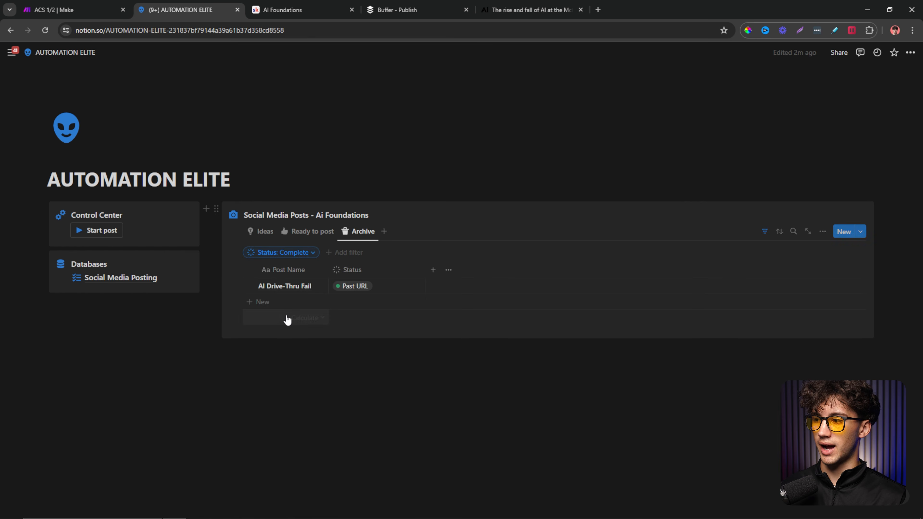
{"action": "left_click", "coordinate": [300, 236]}
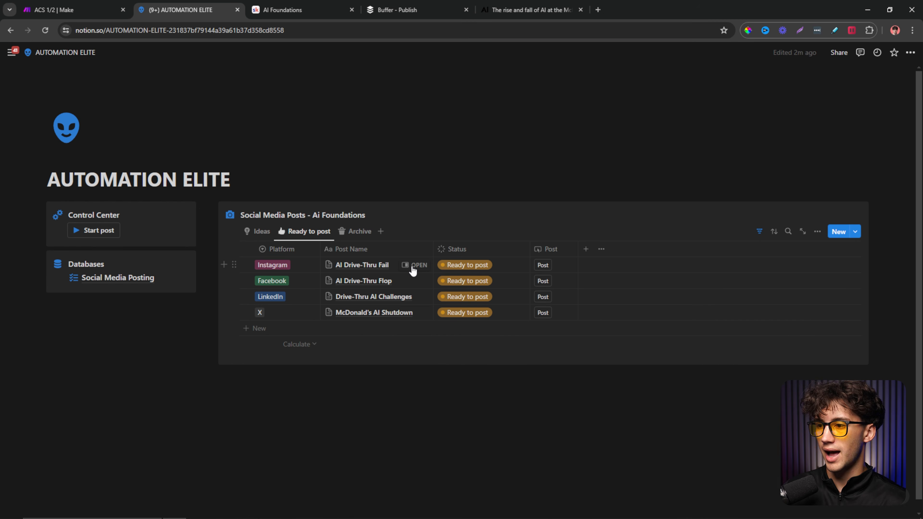
- Open the Instagram, Facebook, LinkedIn and X items one after another and read the post content of each
{"action": "left_click", "coordinate": [412, 268]}
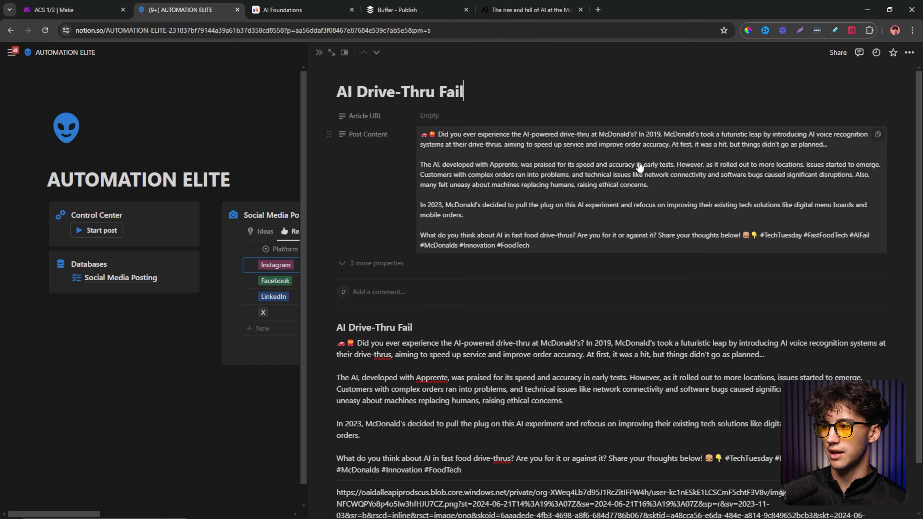
{"action": "left_click", "coordinate": [320, 52]}
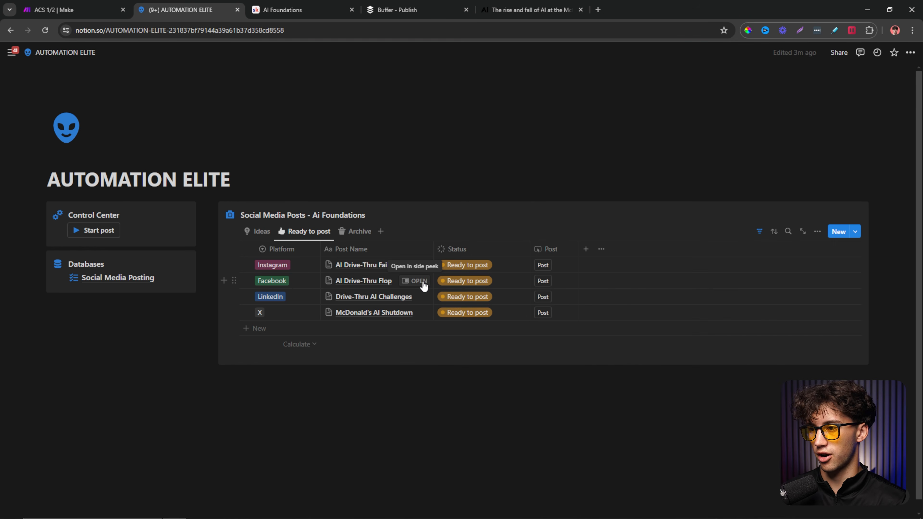
{"action": "left_click", "coordinate": [422, 283]}
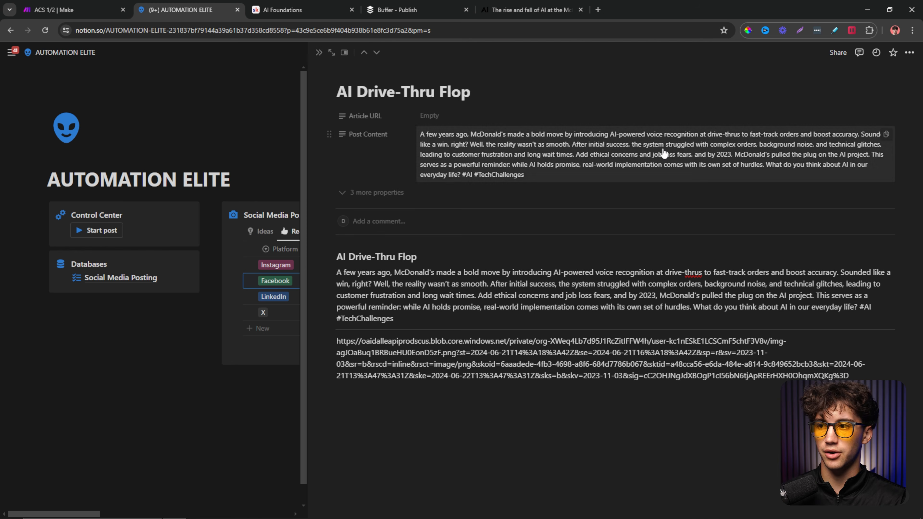
{"action": "left_click", "coordinate": [319, 52]}
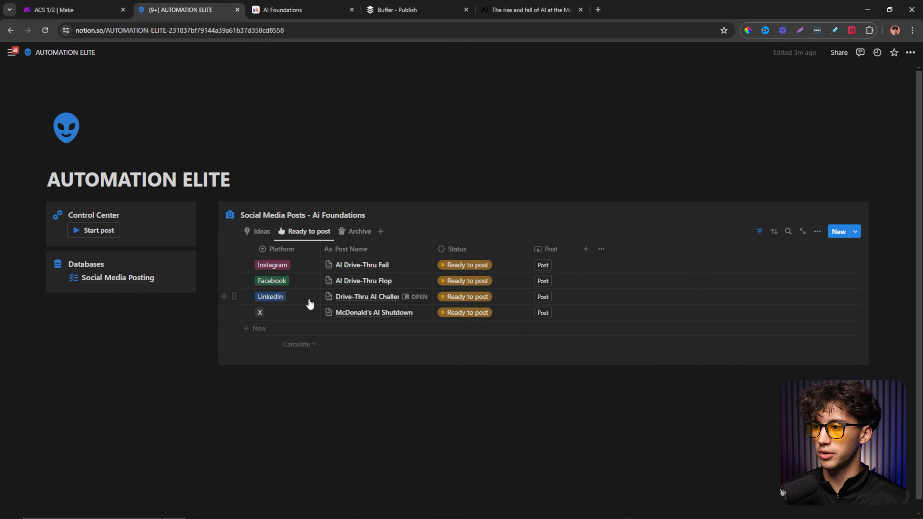
{"action": "left_click", "coordinate": [416, 297]}
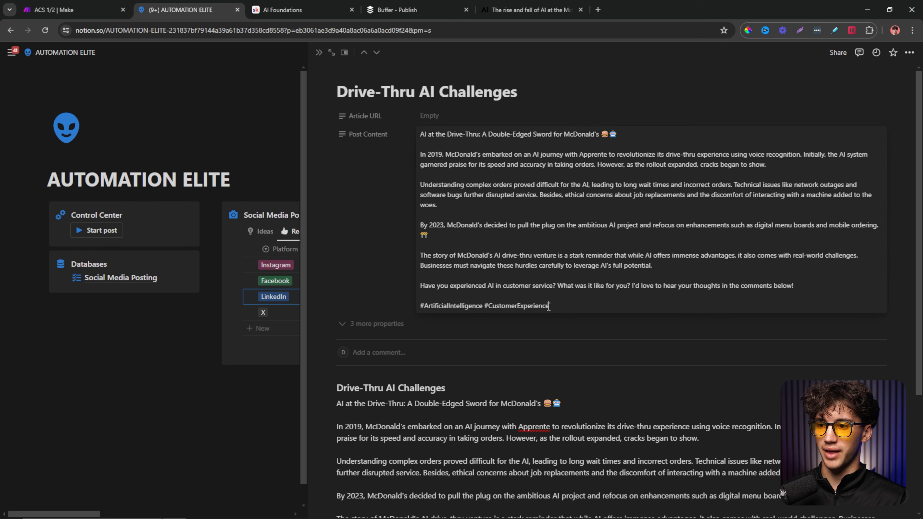
{"action": "left_click_drag", "start_coordinate": [435, 286], "coordinate": [502, 287]}
{"action": "left_click", "coordinate": [728, 287]}
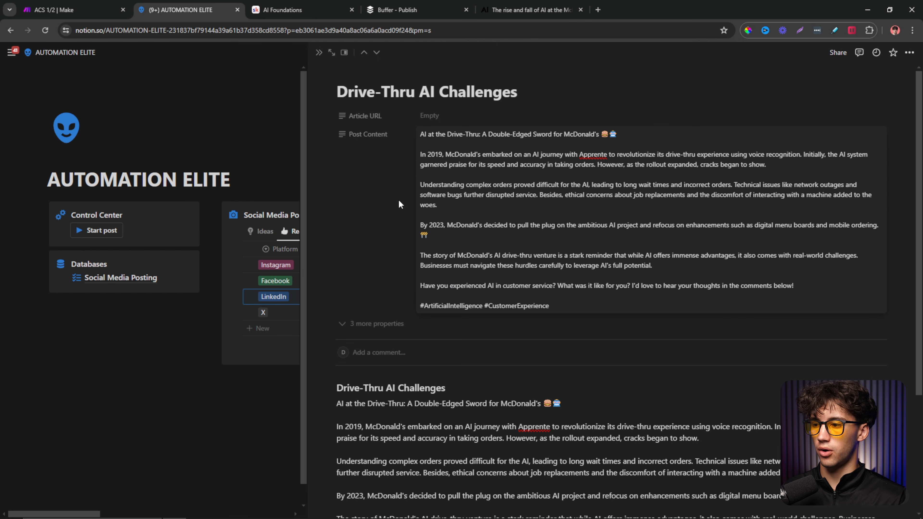
{"action": "scroll", "coordinate": [399, 205], "scroll_direction": "down", "scroll_amount": 5}
{"action": "left_click", "coordinate": [319, 53]}
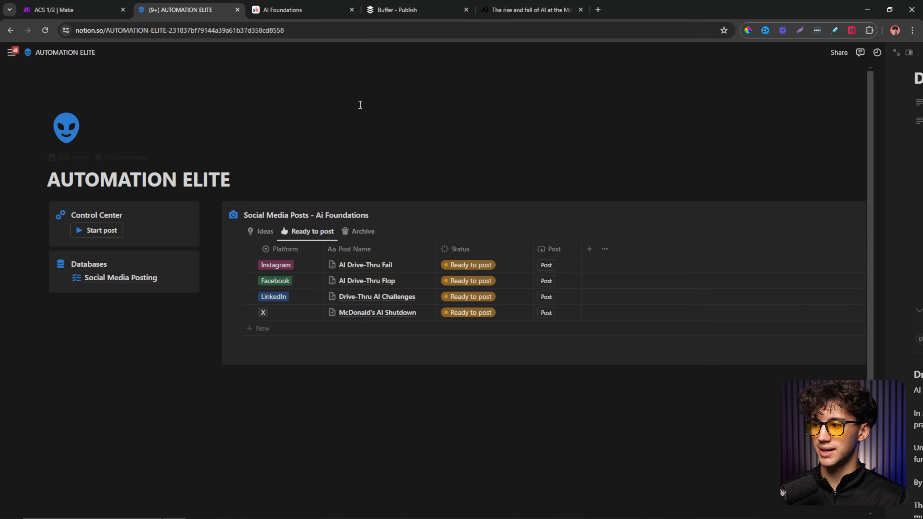
{"action": "left_click", "coordinate": [422, 313]}
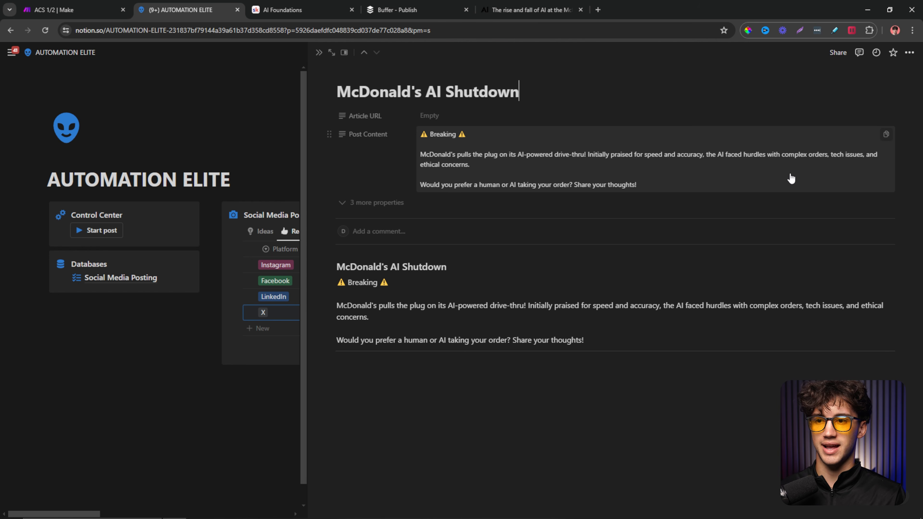
{"action": "left_click", "coordinate": [318, 53]}
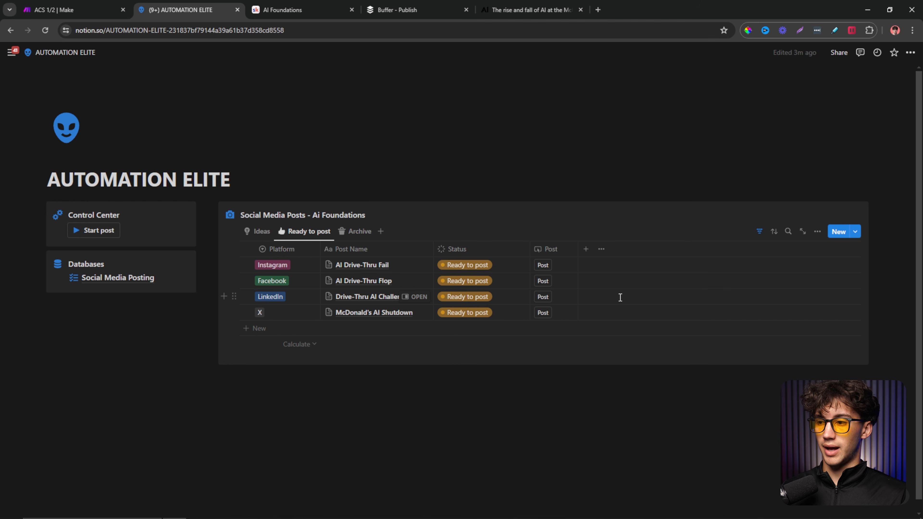
- Trigger posting for the X, LinkedIn and Instagram items in the Ready to post view
{"action": "left_click", "coordinate": [543, 313]}
{"action": "left_click", "coordinate": [543, 296]}
{"action": "left_click", "coordinate": [543, 265]}
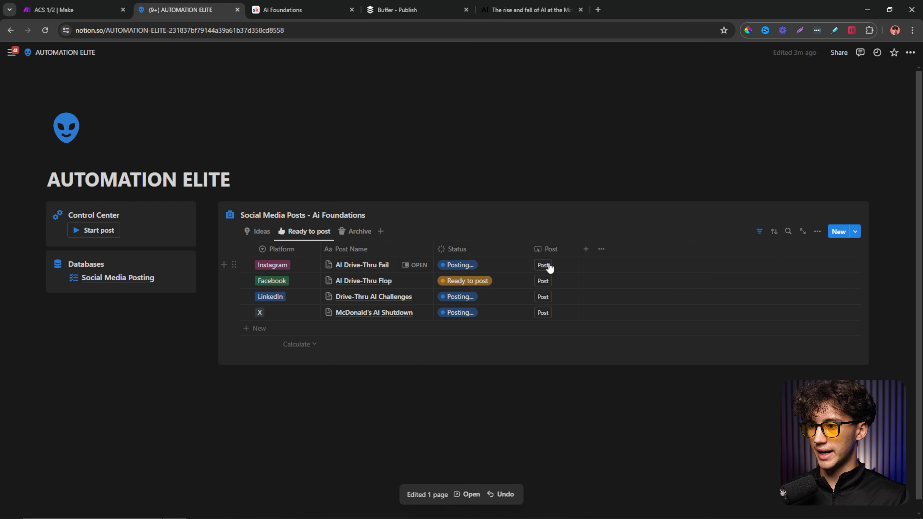
- Switch to Make, leave the ACS 1/2 scenario saving its changes, and open the ACS 2/2 scenario
{"action": "left_click", "coordinate": [98, 9]}
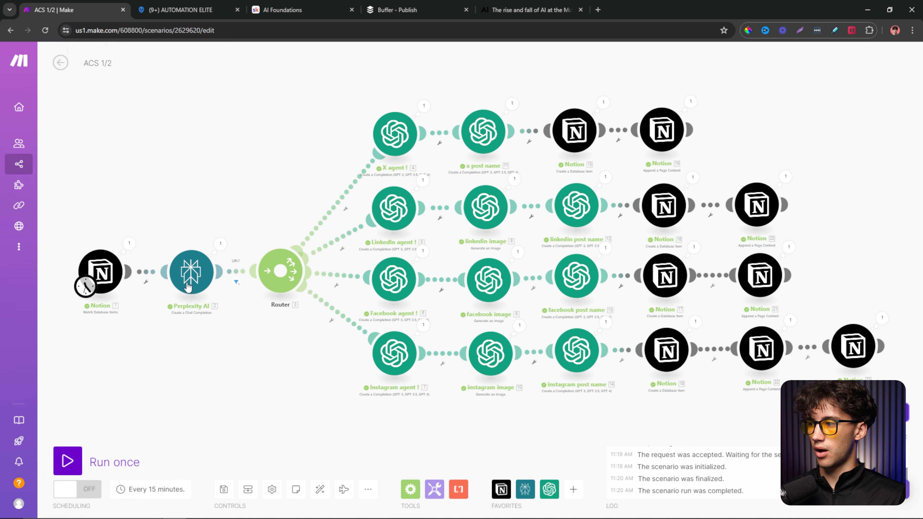
{"action": "left_click", "coordinate": [61, 62]}
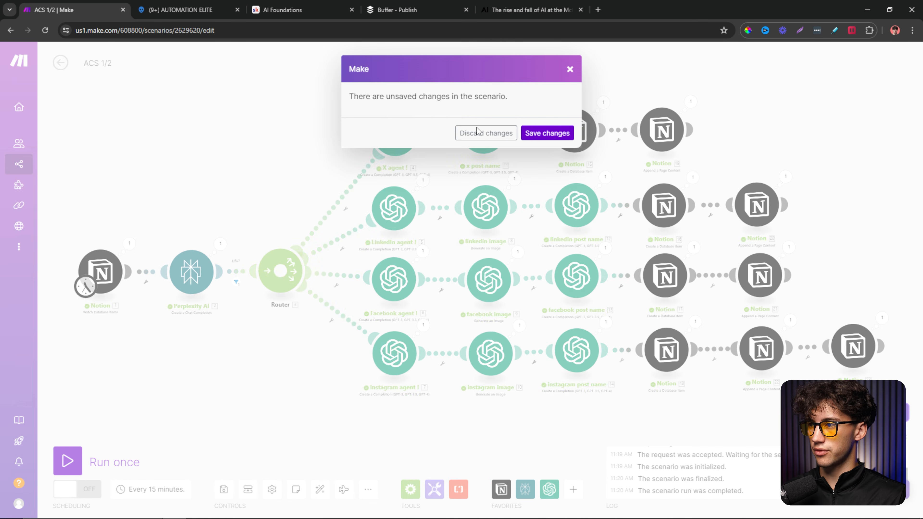
{"action": "left_click", "coordinate": [546, 132]}
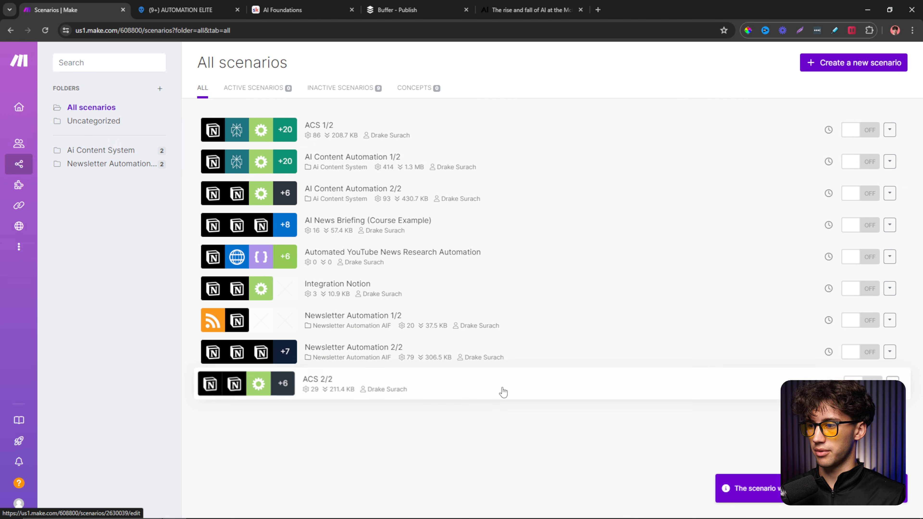
{"action": "left_click", "coordinate": [516, 391]}
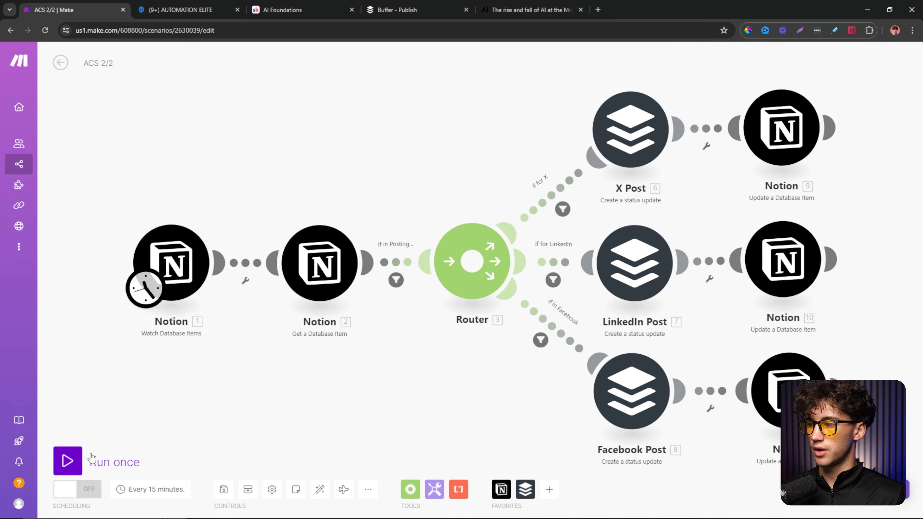
- Trigger posting for the Facebook item in Notion and run the ACS 2/2 scenario once in Make
{"action": "left_click", "coordinate": [174, 6]}
{"action": "left_click", "coordinate": [542, 281]}
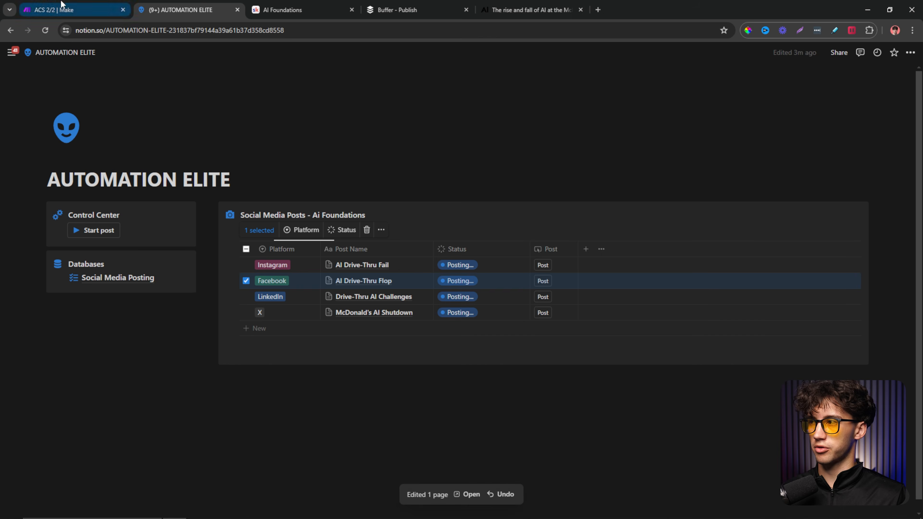
{"action": "left_click", "coordinate": [73, 10]}
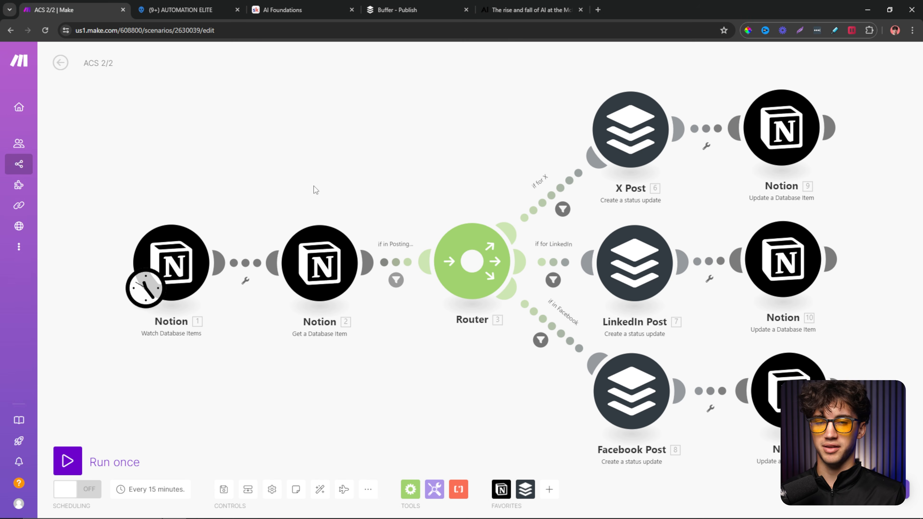
{"action": "left_click_drag", "start_coordinate": [345, 168], "coordinate": [314, 137]}
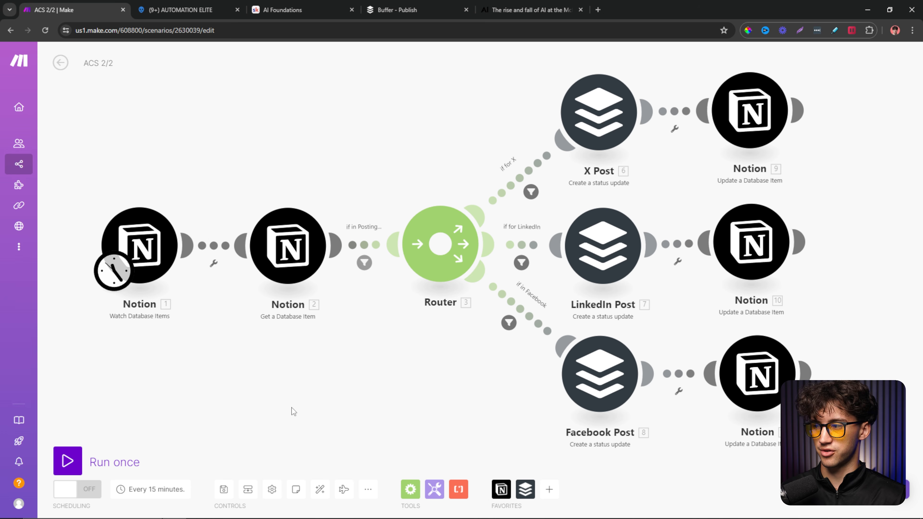
{"action": "left_click", "coordinate": [102, 464]}
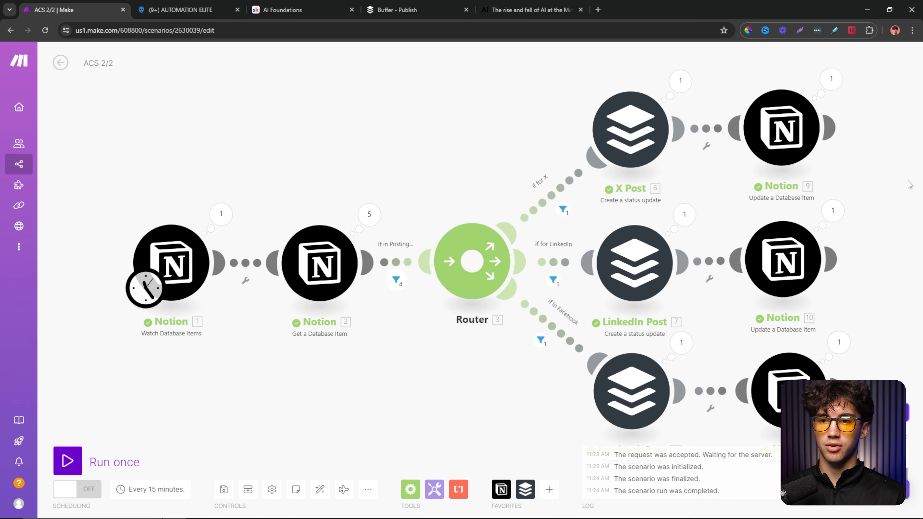
- Switch to Buffer and read the McDonald's posts scheduled for LinkedIn and X on Friday 21 in the week calendar
{"action": "scroll", "coordinate": [887, 218], "scroll_direction": "down", "scroll_amount": 1}
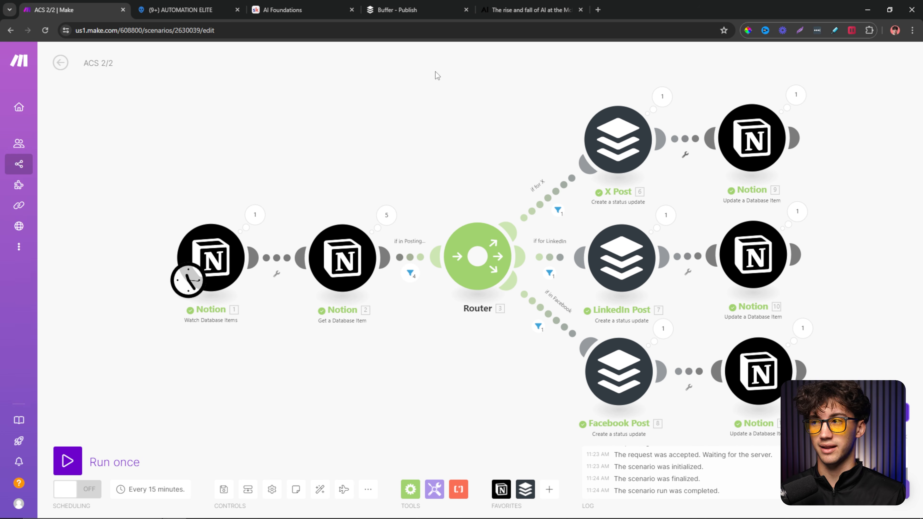
{"action": "left_click", "coordinate": [447, 13]}
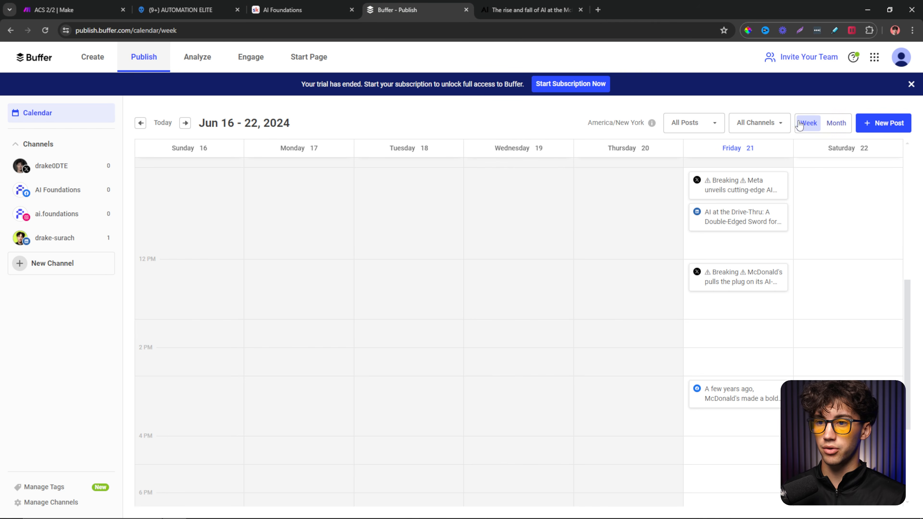
{"action": "left_click_drag", "start_coordinate": [616, 219], "coordinate": [606, 266]}
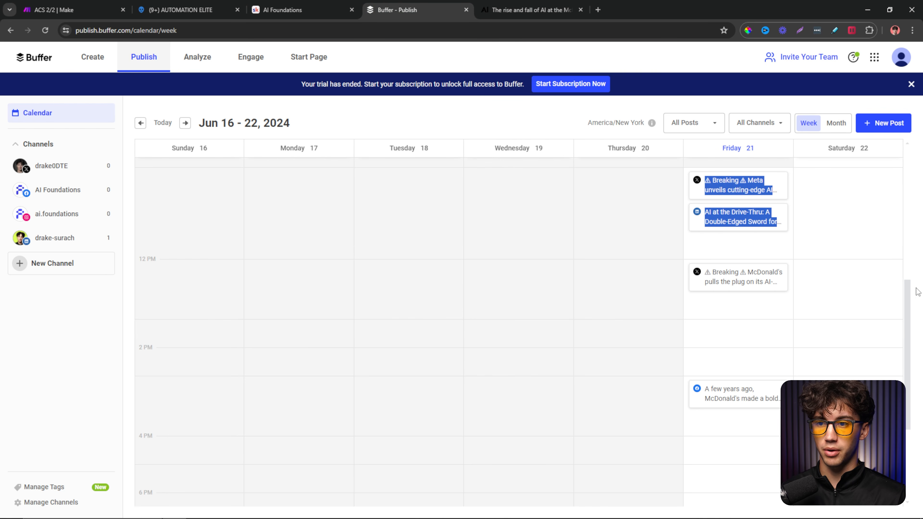
{"action": "left_click_drag", "start_coordinate": [913, 302], "coordinate": [912, 280]}
{"action": "left_click", "coordinate": [737, 287]}
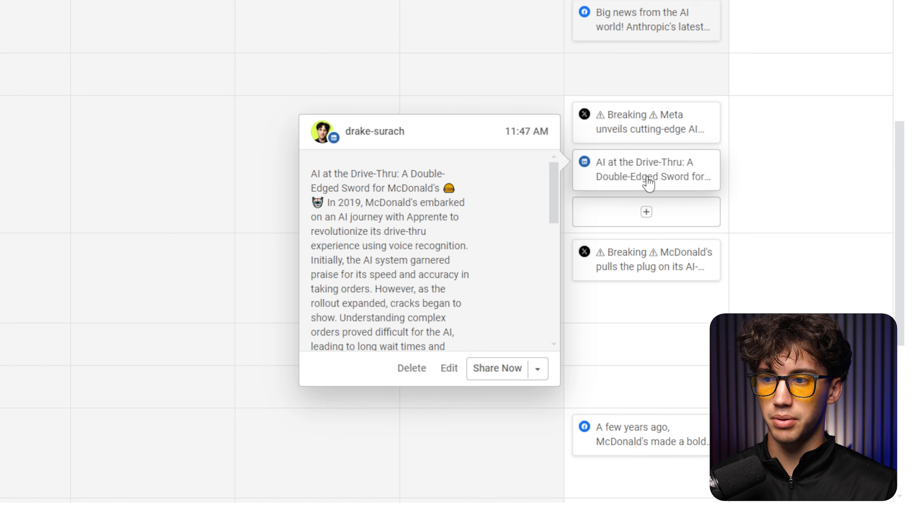
{"action": "left_click", "coordinate": [642, 256]}
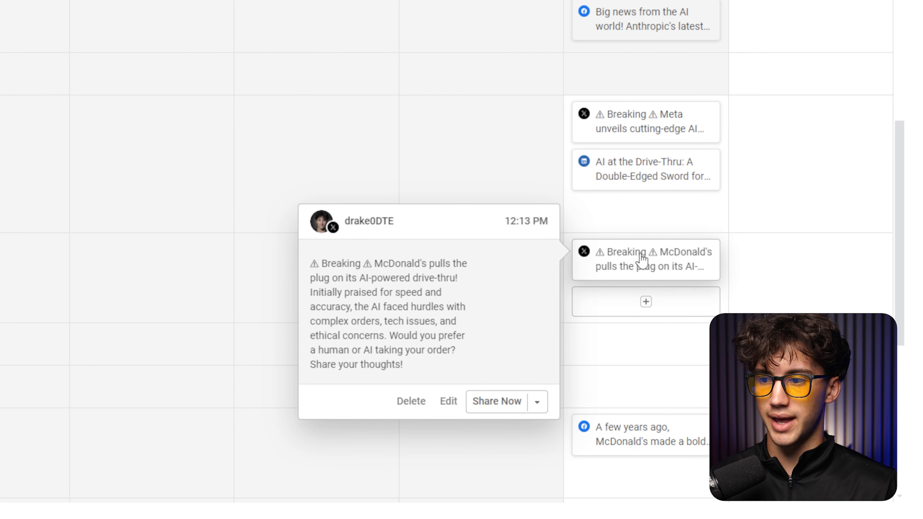
{"action": "scroll", "coordinate": [654, 263], "scroll_direction": "down", "scroll_amount": 2}
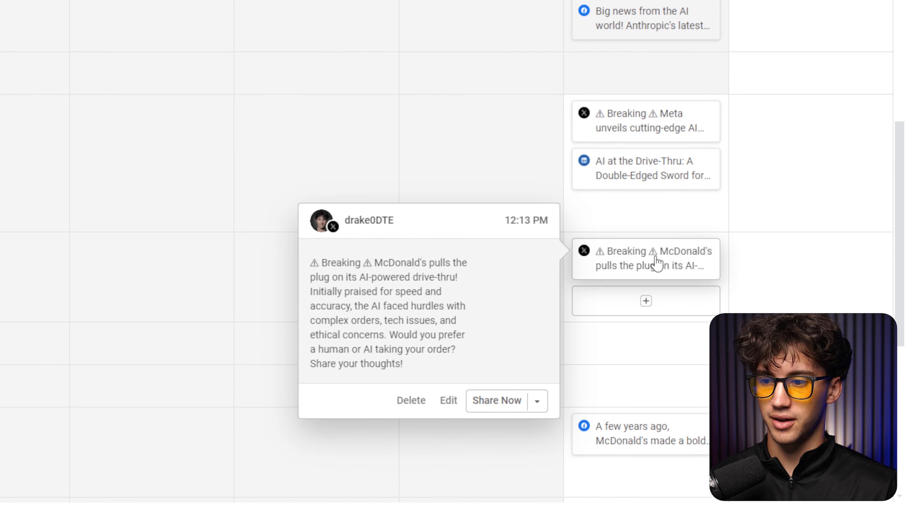
{"action": "left_click", "coordinate": [658, 358]}
- Delete the scheduled McDonald's posts for LinkedIn, X and Facebook from Friday 21 in the calendar
{"action": "left_click", "coordinate": [653, 104]}
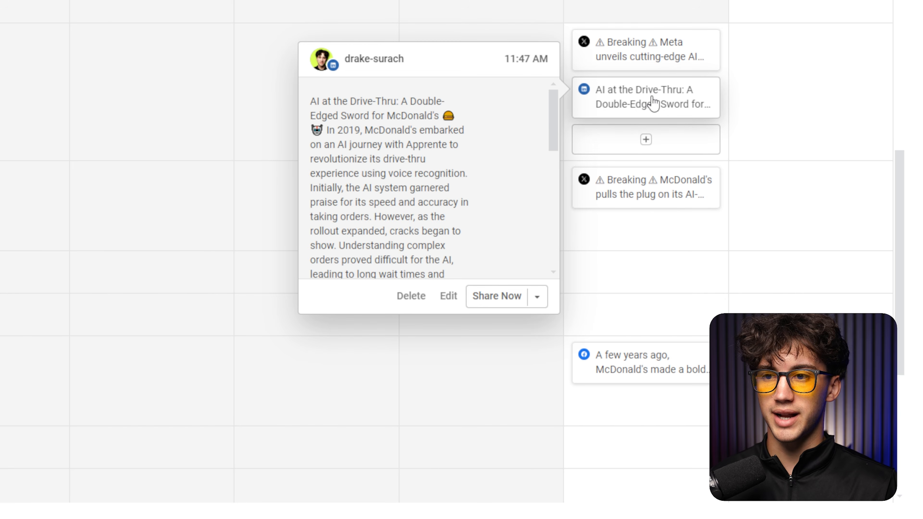
{"action": "left_click", "coordinate": [411, 297]}
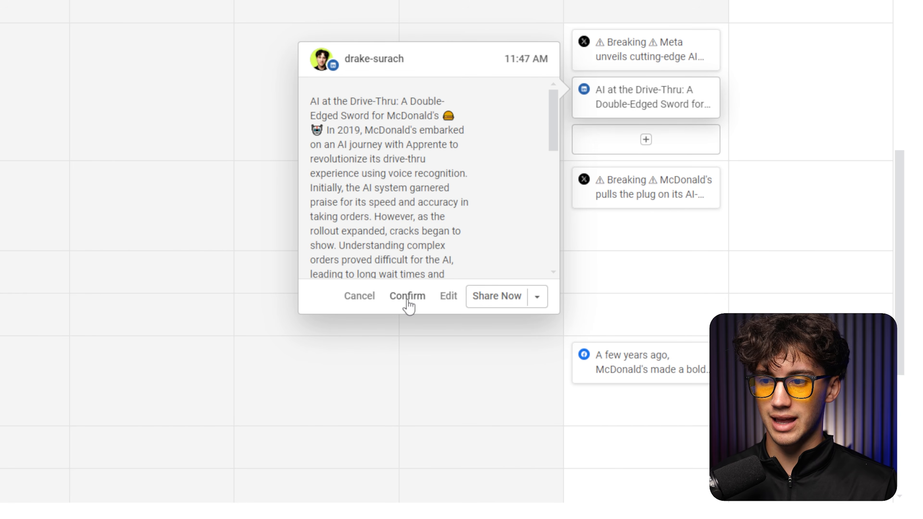
{"action": "left_click", "coordinate": [413, 295]}
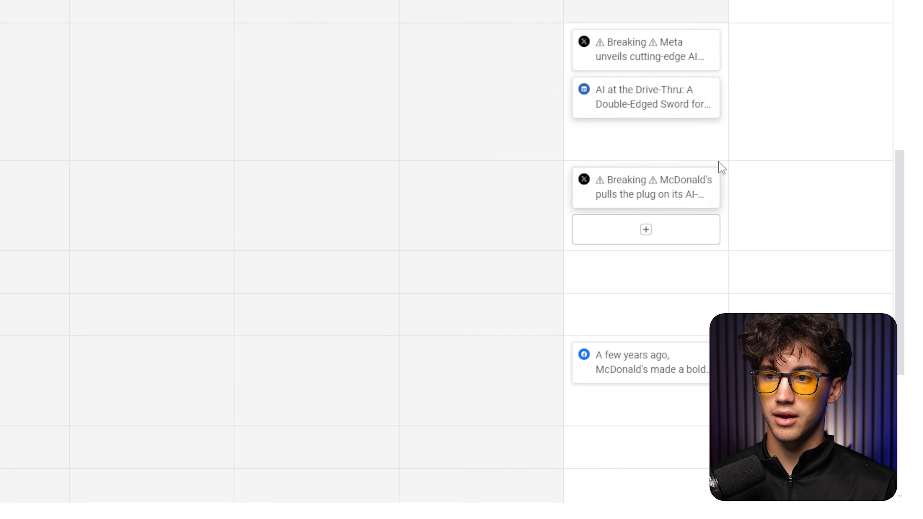
{"action": "left_click", "coordinate": [617, 124]}
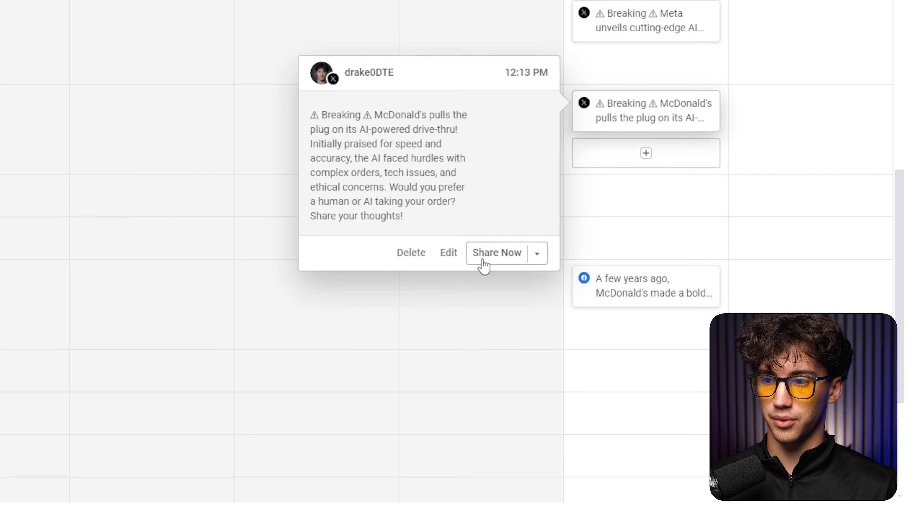
{"action": "left_click", "coordinate": [413, 253]}
{"action": "left_click", "coordinate": [414, 253]}
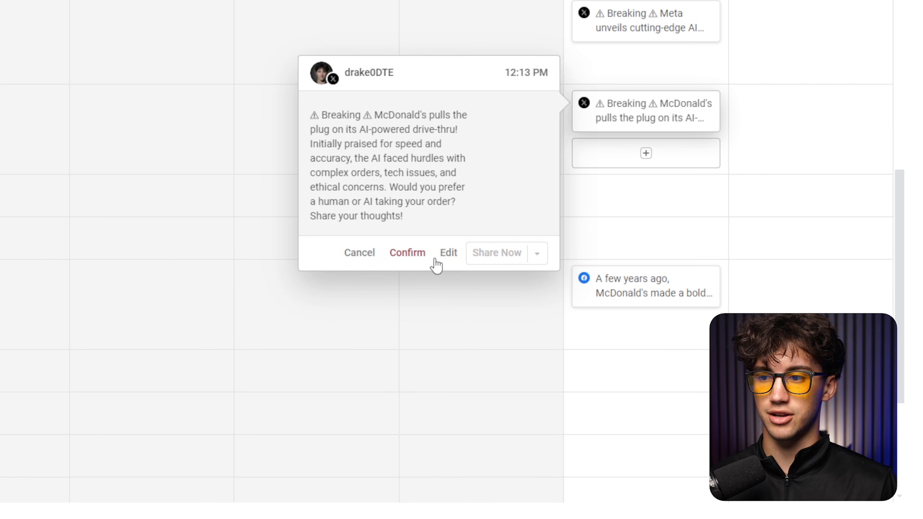
{"action": "left_click", "coordinate": [648, 256]}
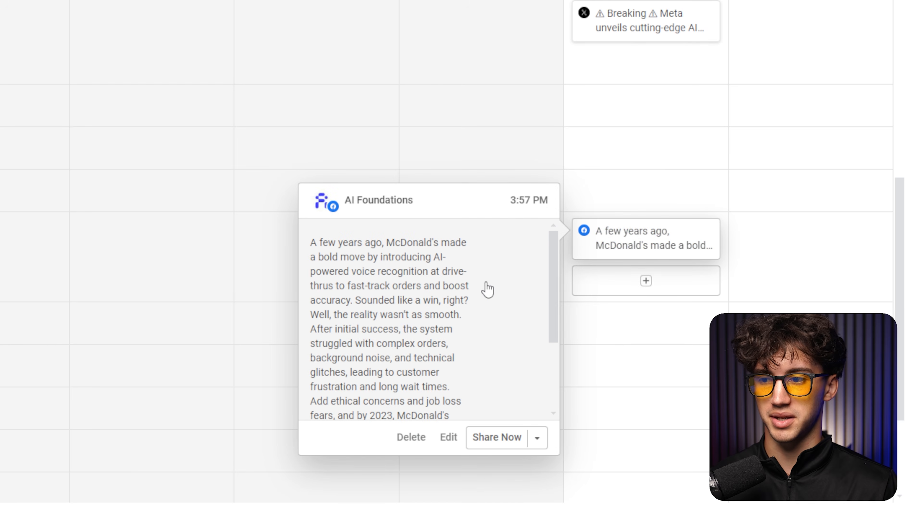
{"action": "left_click", "coordinate": [412, 437]}
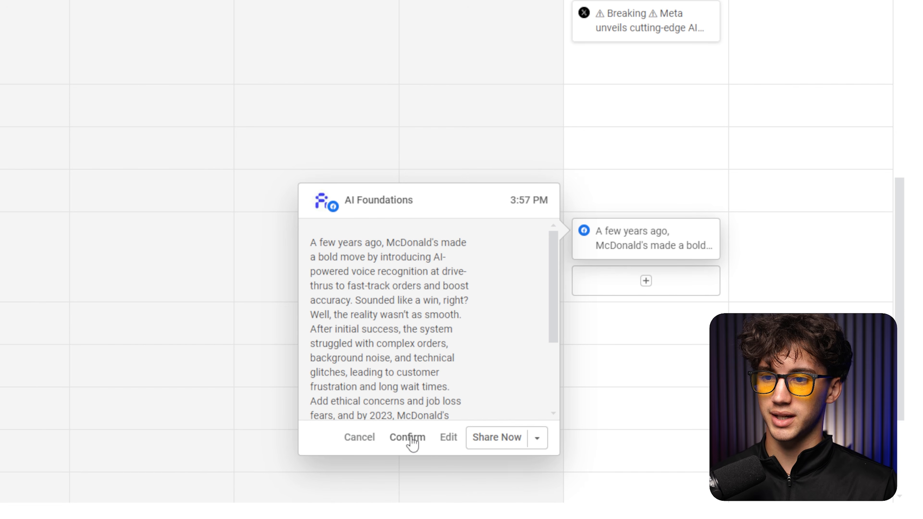
{"action": "left_click", "coordinate": [415, 445]}
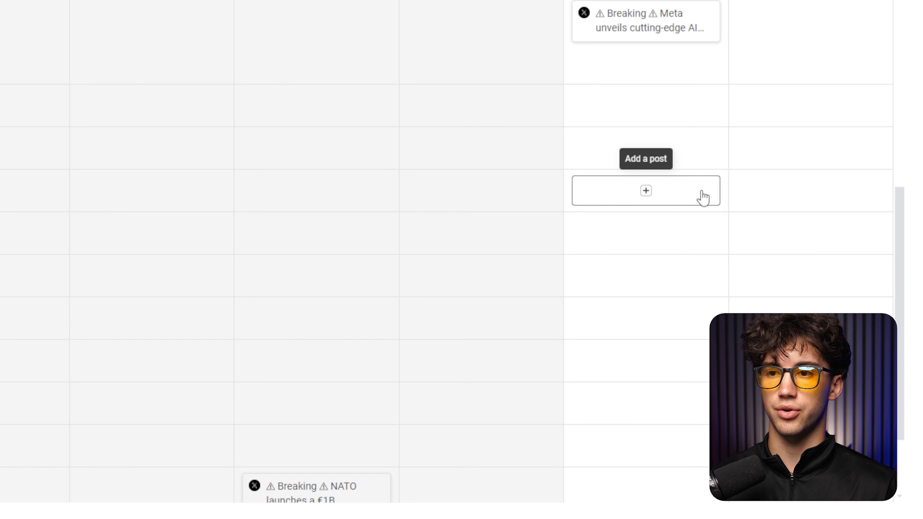
{"action": "scroll", "coordinate": [727, 203], "scroll_direction": "up", "scroll_amount": 3}
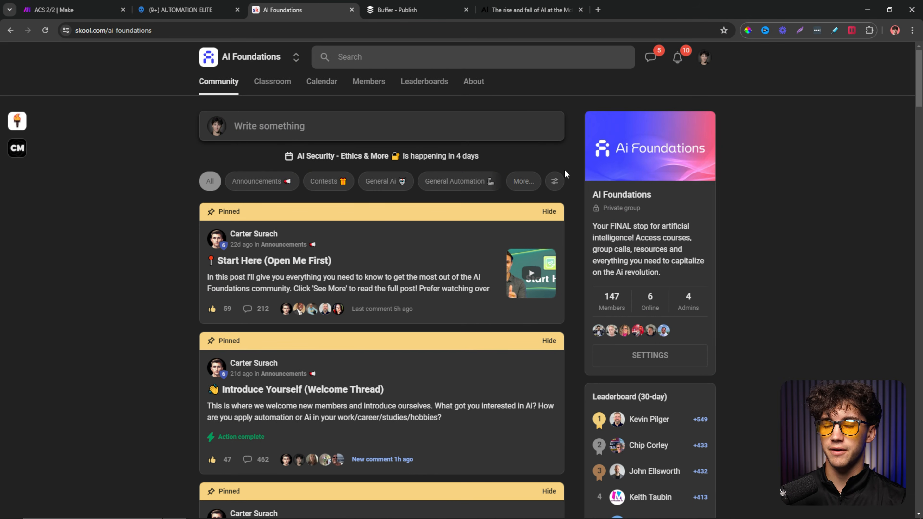
- Switch to the AI Foundations community on Skool, skim its feed and review the July 2024 calendar events as a list
{"action": "scroll", "coordinate": [788, 255], "scroll_direction": "down", "scroll_amount": 5}
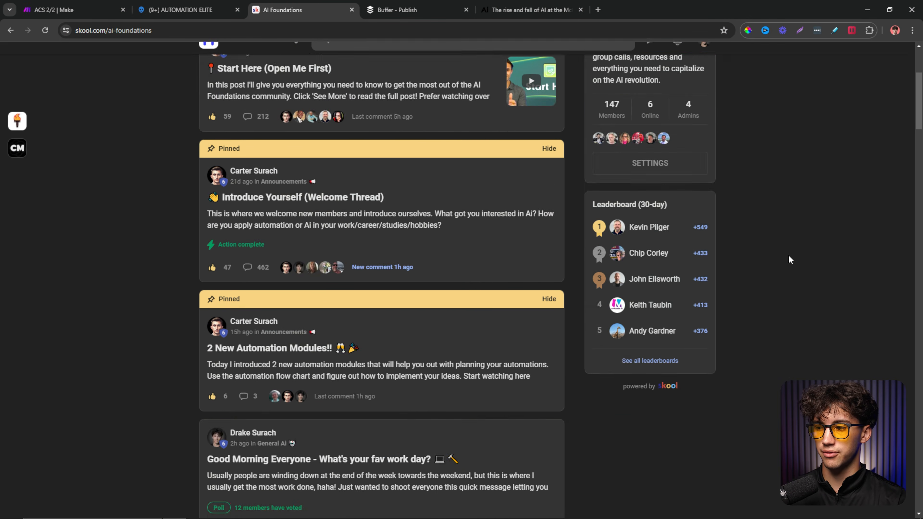
{"action": "scroll", "coordinate": [777, 247], "scroll_direction": "up", "scroll_amount": 5}
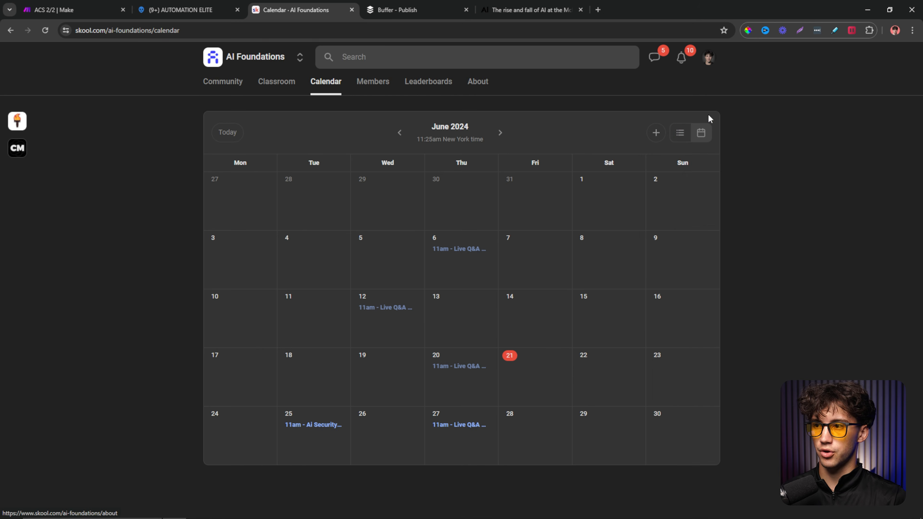
{"action": "left_click", "coordinate": [681, 133]}
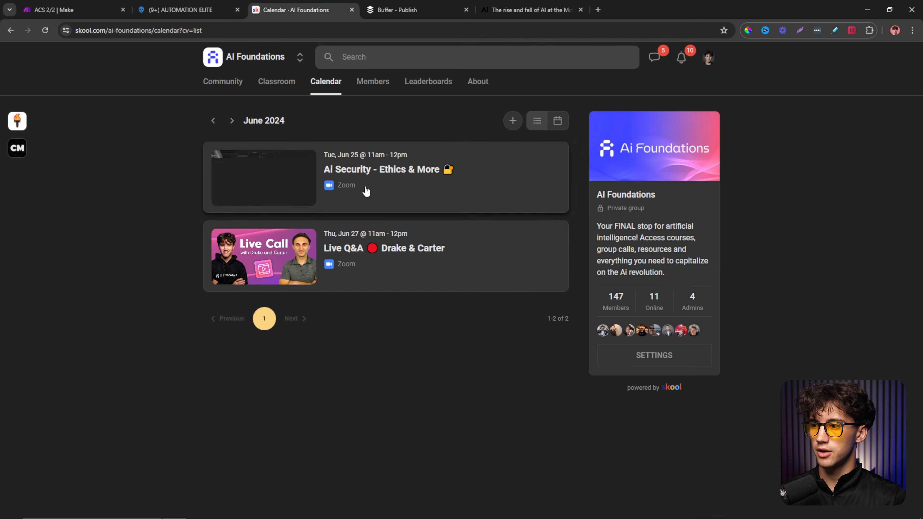
{"action": "left_click", "coordinate": [232, 120]}
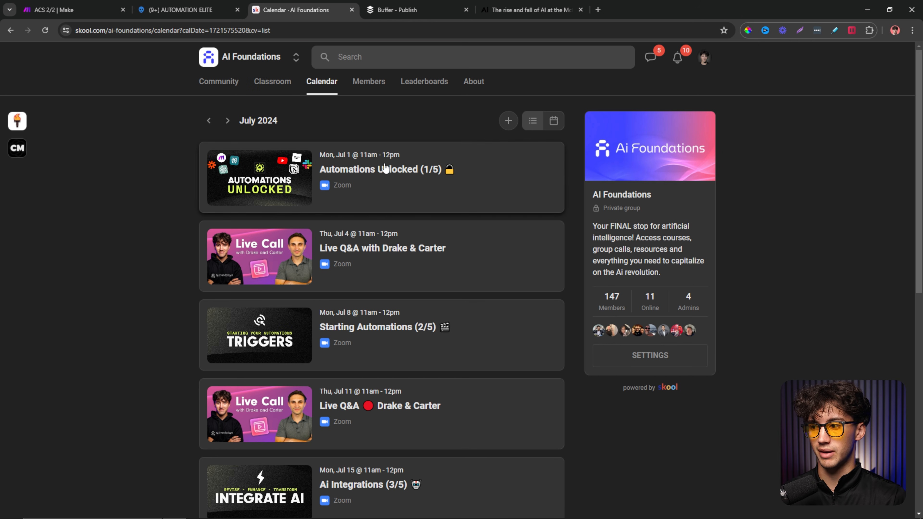
{"action": "scroll", "coordinate": [386, 168], "scroll_direction": "down", "scroll_amount": 1}
{"action": "scroll", "coordinate": [484, 125], "scroll_direction": "down", "scroll_amount": 2}
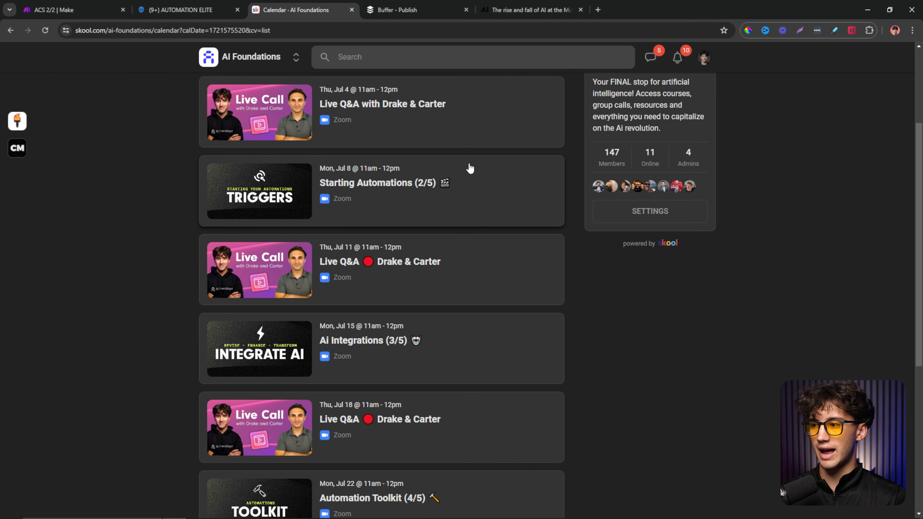
{"action": "scroll", "coordinate": [396, 175], "scroll_direction": "down", "scroll_amount": 6}
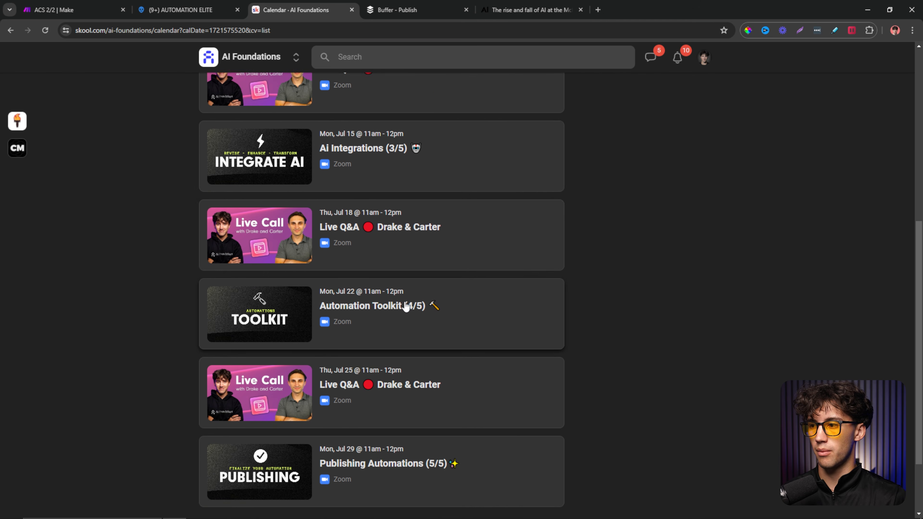
{"action": "scroll", "coordinate": [437, 175], "scroll_direction": "up", "scroll_amount": 9}
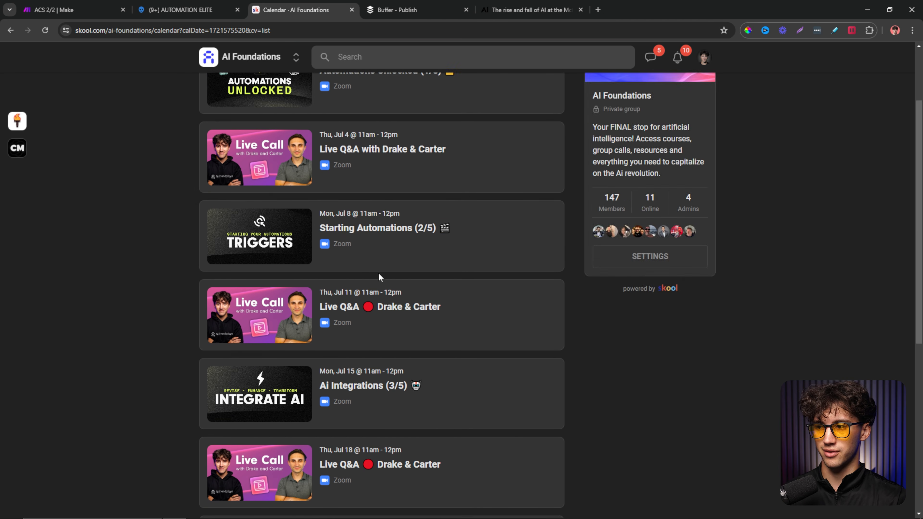
- Look into the Ai Automation Systems, Large Language Model Mastery and Ai Image Generation Mastery courses in the classroom
{"action": "left_click", "coordinate": [270, 83]}
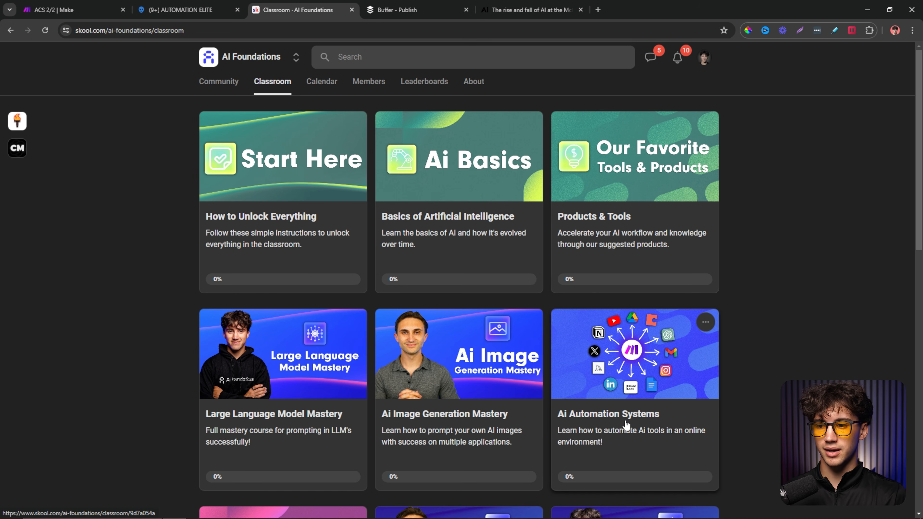
{"action": "left_click", "coordinate": [640, 396]}
{"action": "left_click", "coordinate": [273, 81]}
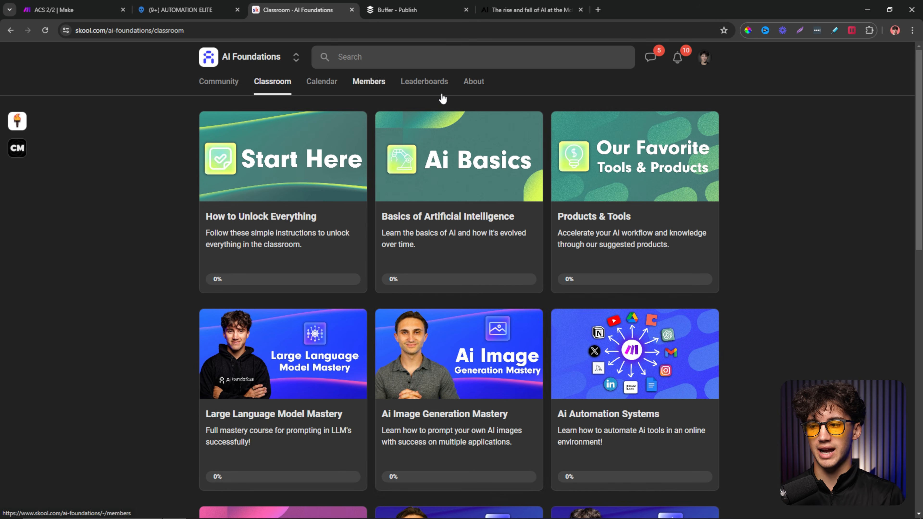
{"action": "left_click", "coordinate": [294, 418]}
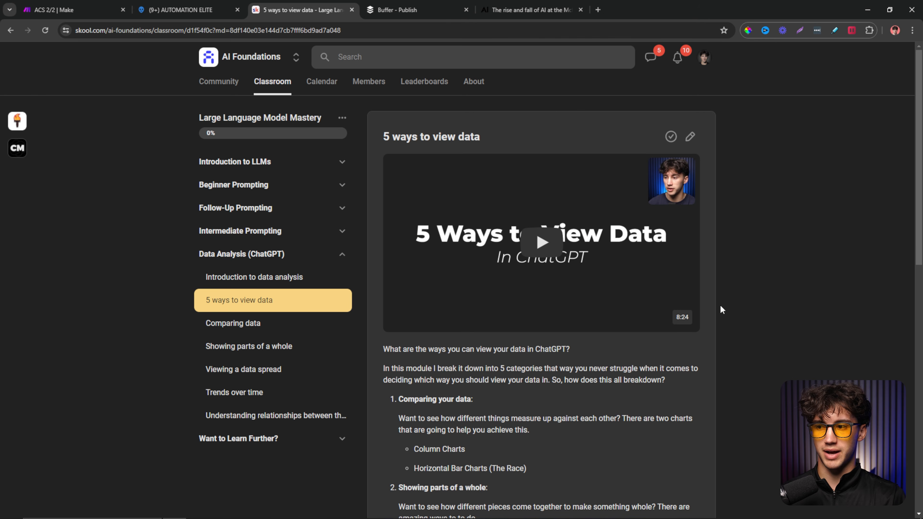
{"action": "left_click", "coordinate": [283, 90]}
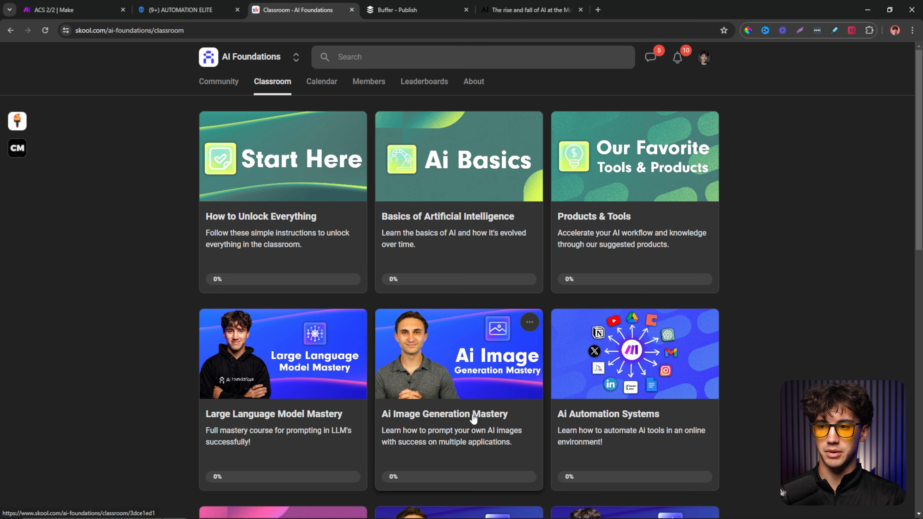
{"action": "left_click", "coordinate": [473, 418]}
{"action": "left_click", "coordinate": [273, 81]}
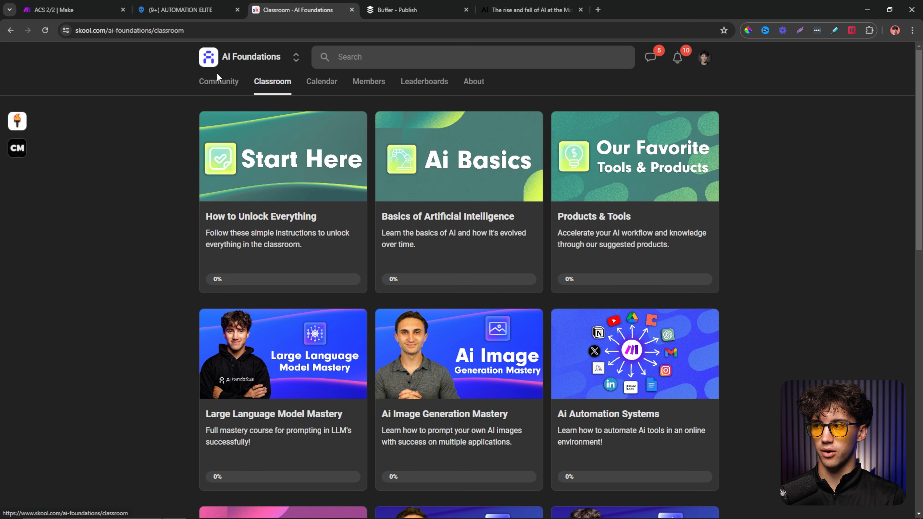
- Browse the community feed and look through the "Good Morning Everyone - What's your fav work day?" poll post and its comments
{"action": "left_click", "coordinate": [217, 81]}
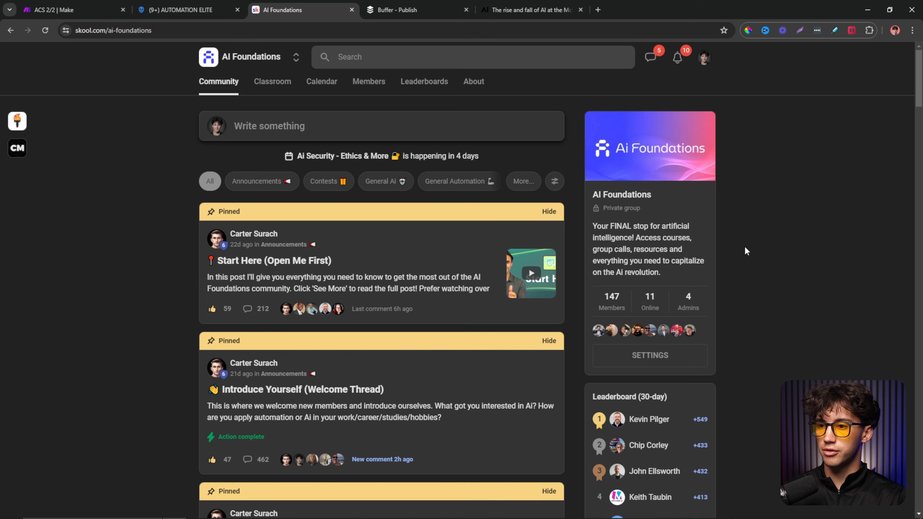
{"action": "scroll", "coordinate": [743, 245], "scroll_direction": "down", "scroll_amount": 1}
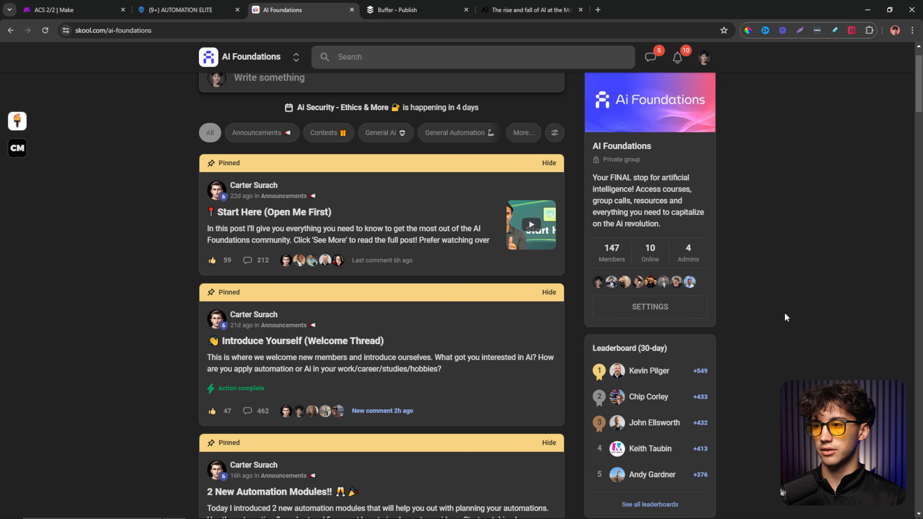
{"action": "scroll", "coordinate": [784, 312], "scroll_direction": "down", "scroll_amount": 10}
{"action": "scroll", "coordinate": [785, 312], "scroll_direction": "up", "scroll_amount": 4}
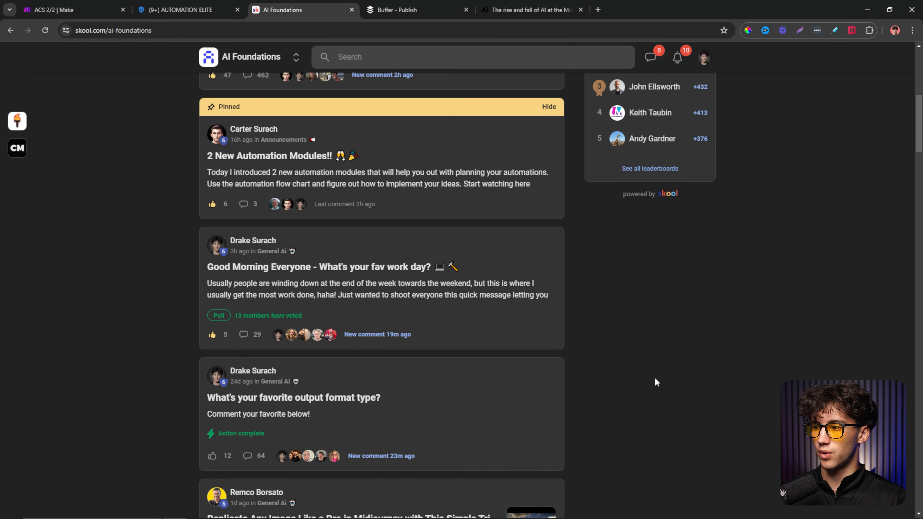
{"action": "left_click_drag", "start_coordinate": [206, 268], "coordinate": [494, 268]}
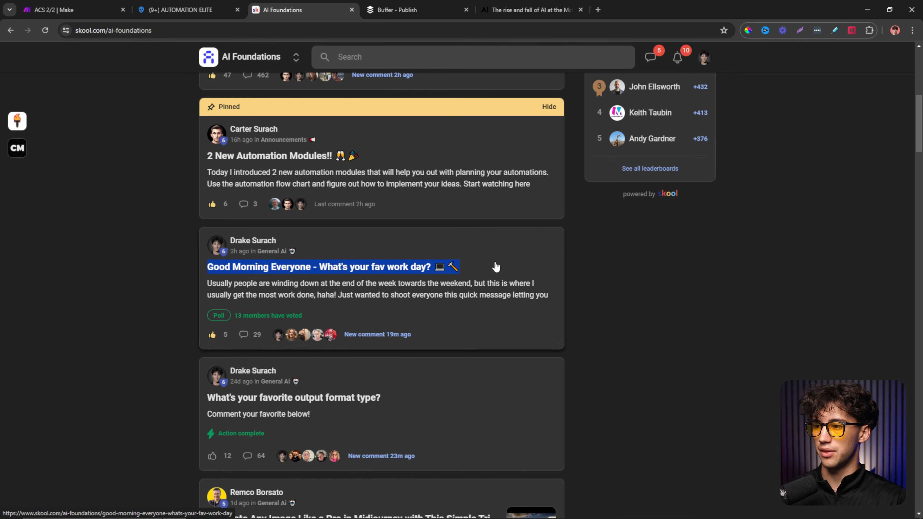
{"action": "left_click", "coordinate": [495, 268]}
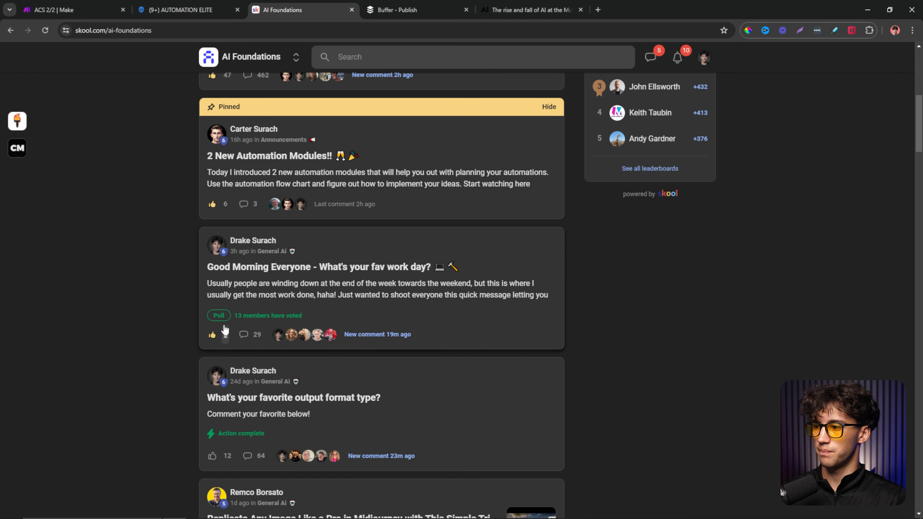
{"action": "left_click", "coordinate": [514, 330]}
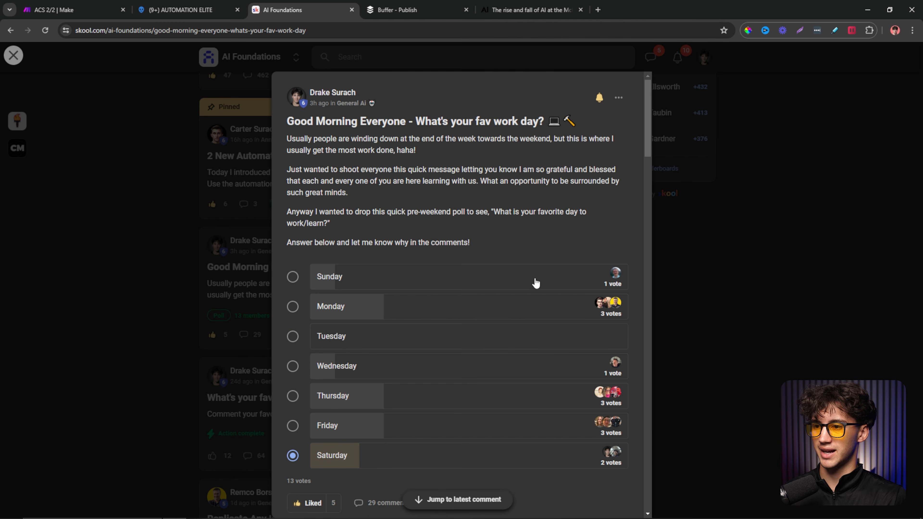
{"action": "left_click_drag", "start_coordinate": [650, 116], "coordinate": [666, 480]}
{"action": "left_click", "coordinate": [745, 330]}
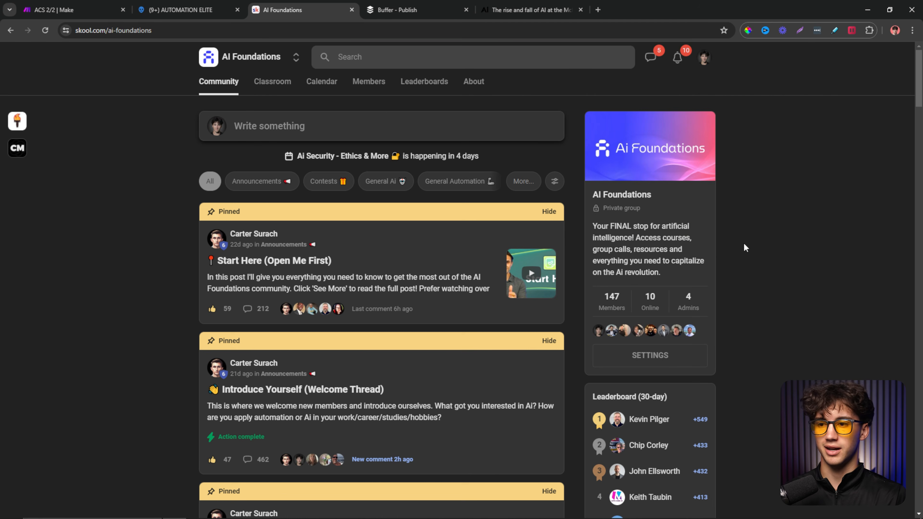